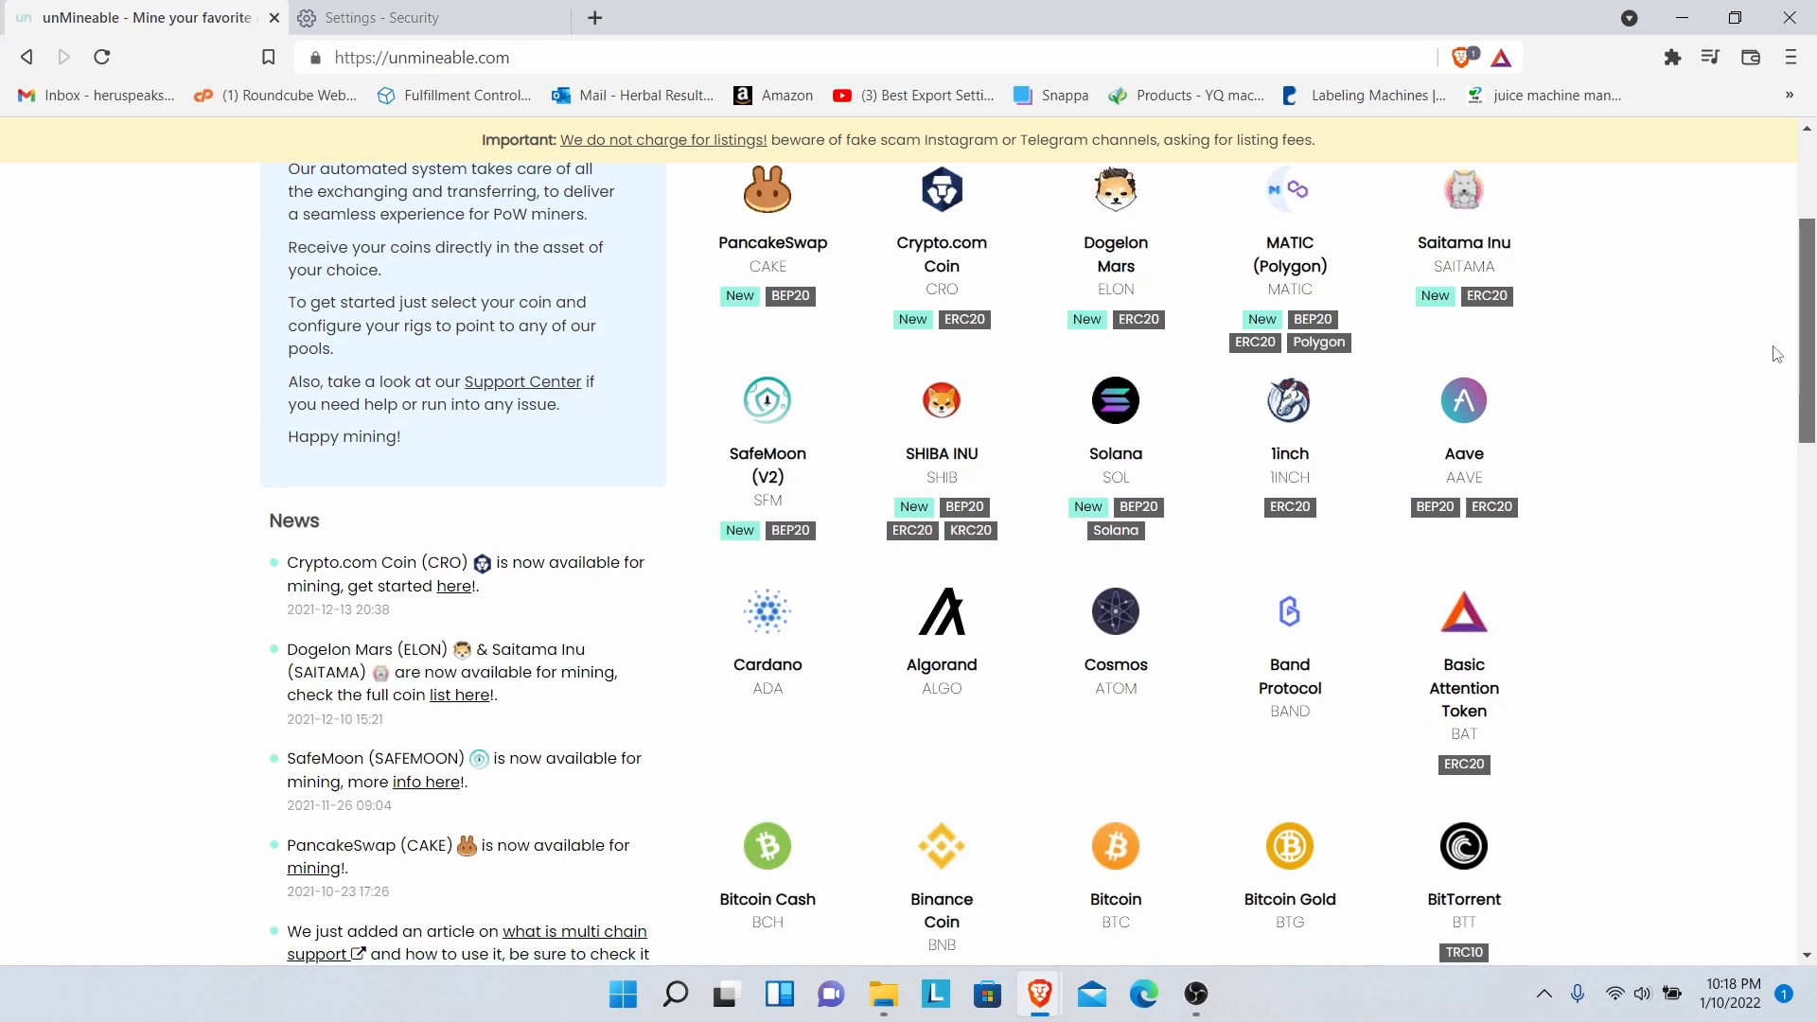
- Search Windows for 'settings' and launch the Settings app
scroll(1771, 374, "down", 2)
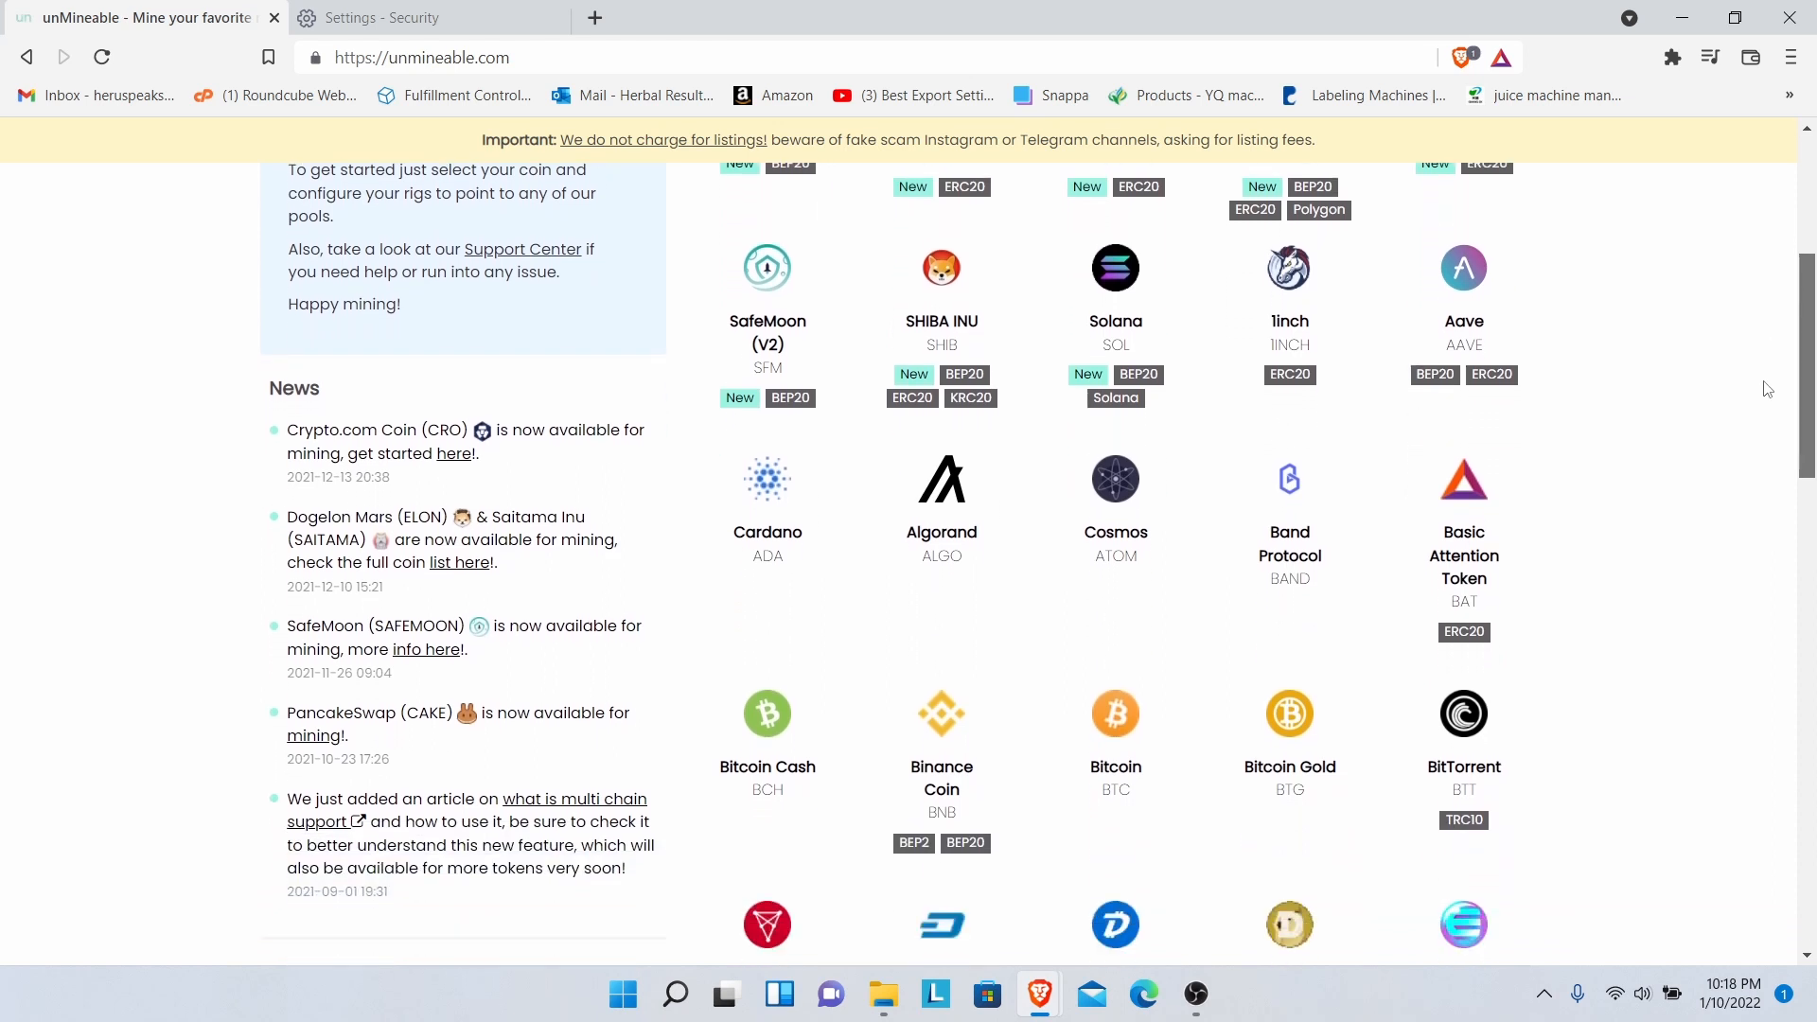
scroll(1758, 407, "down", 3)
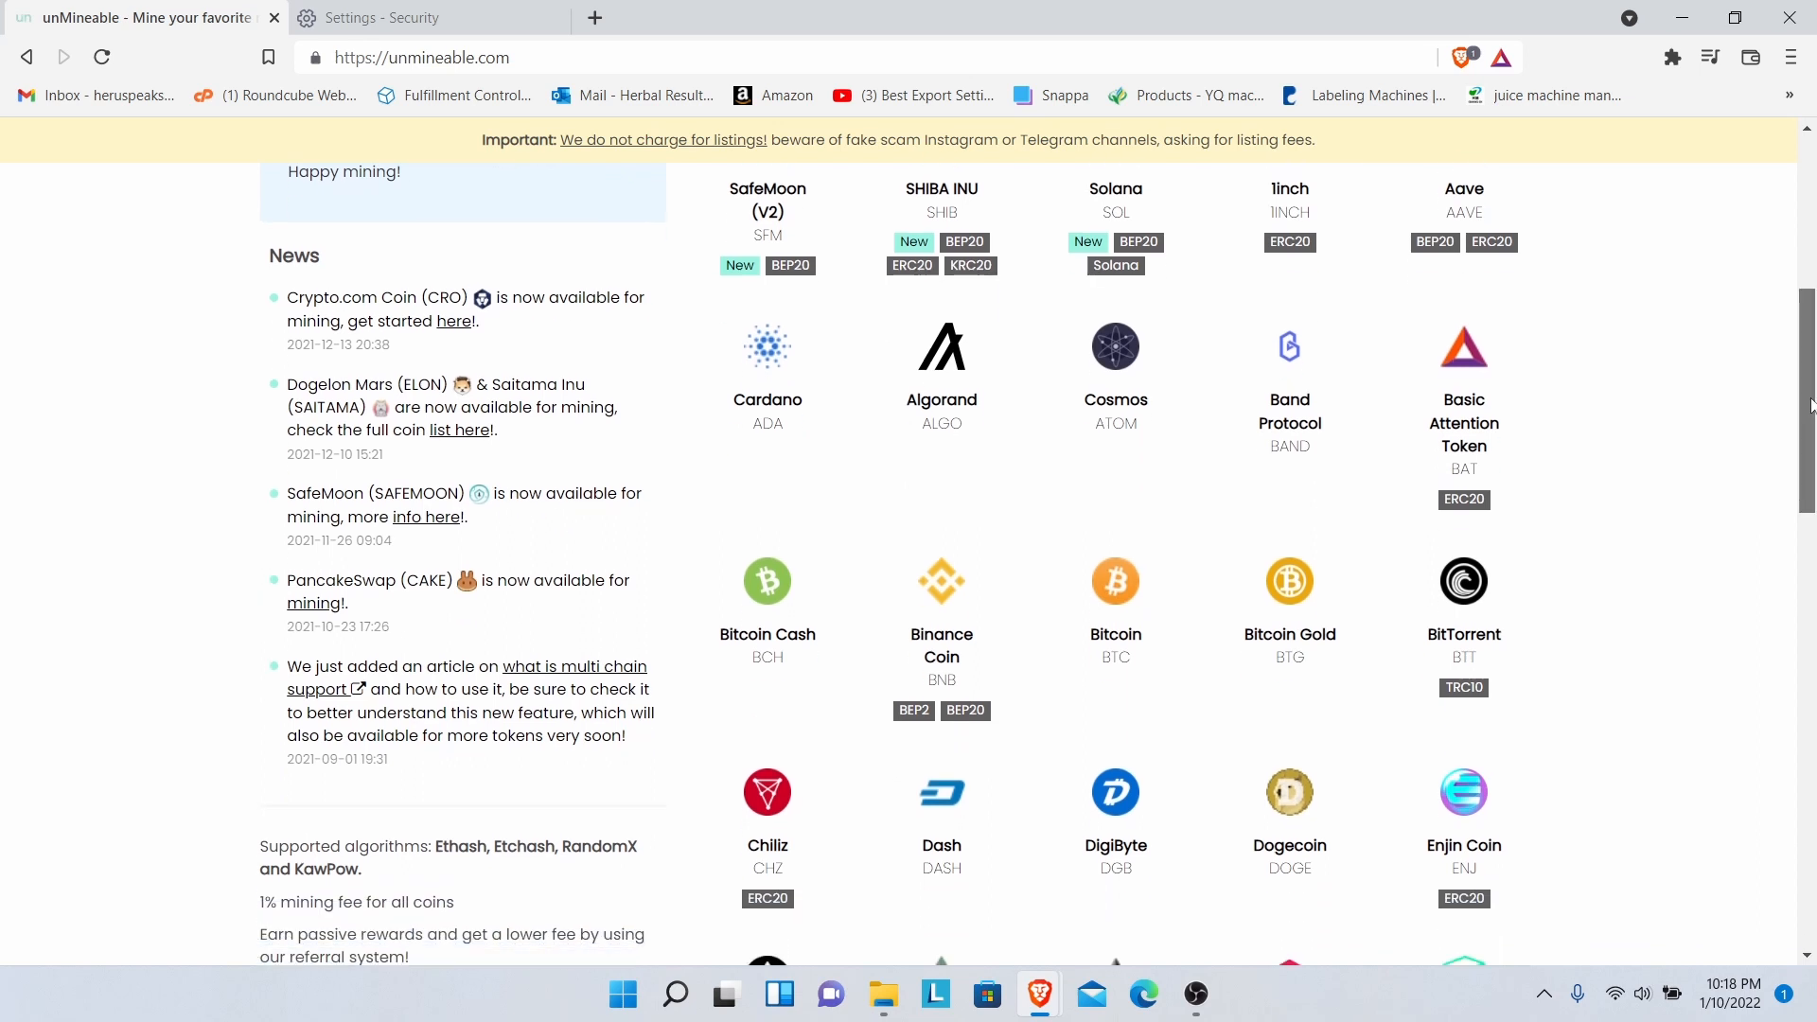
scroll(1797, 454, "down", 4)
left_click_drag(1797, 455, 1639, 231)
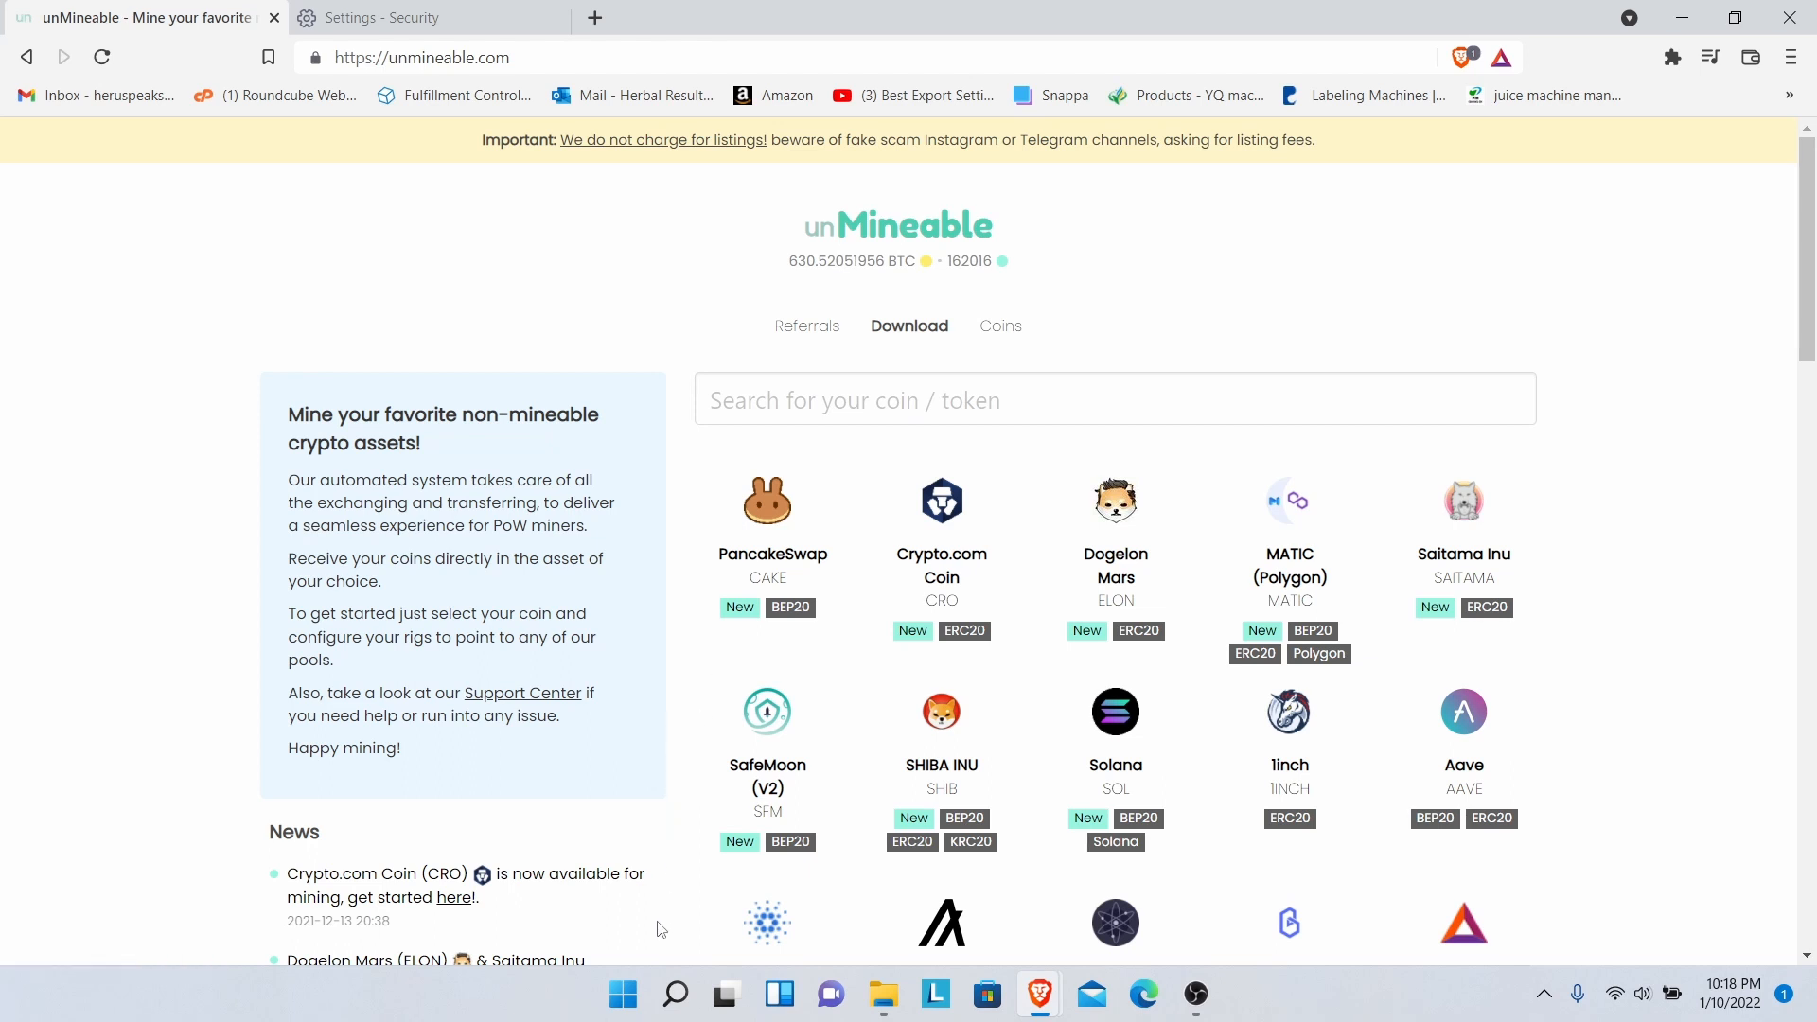
left_click(678, 1002)
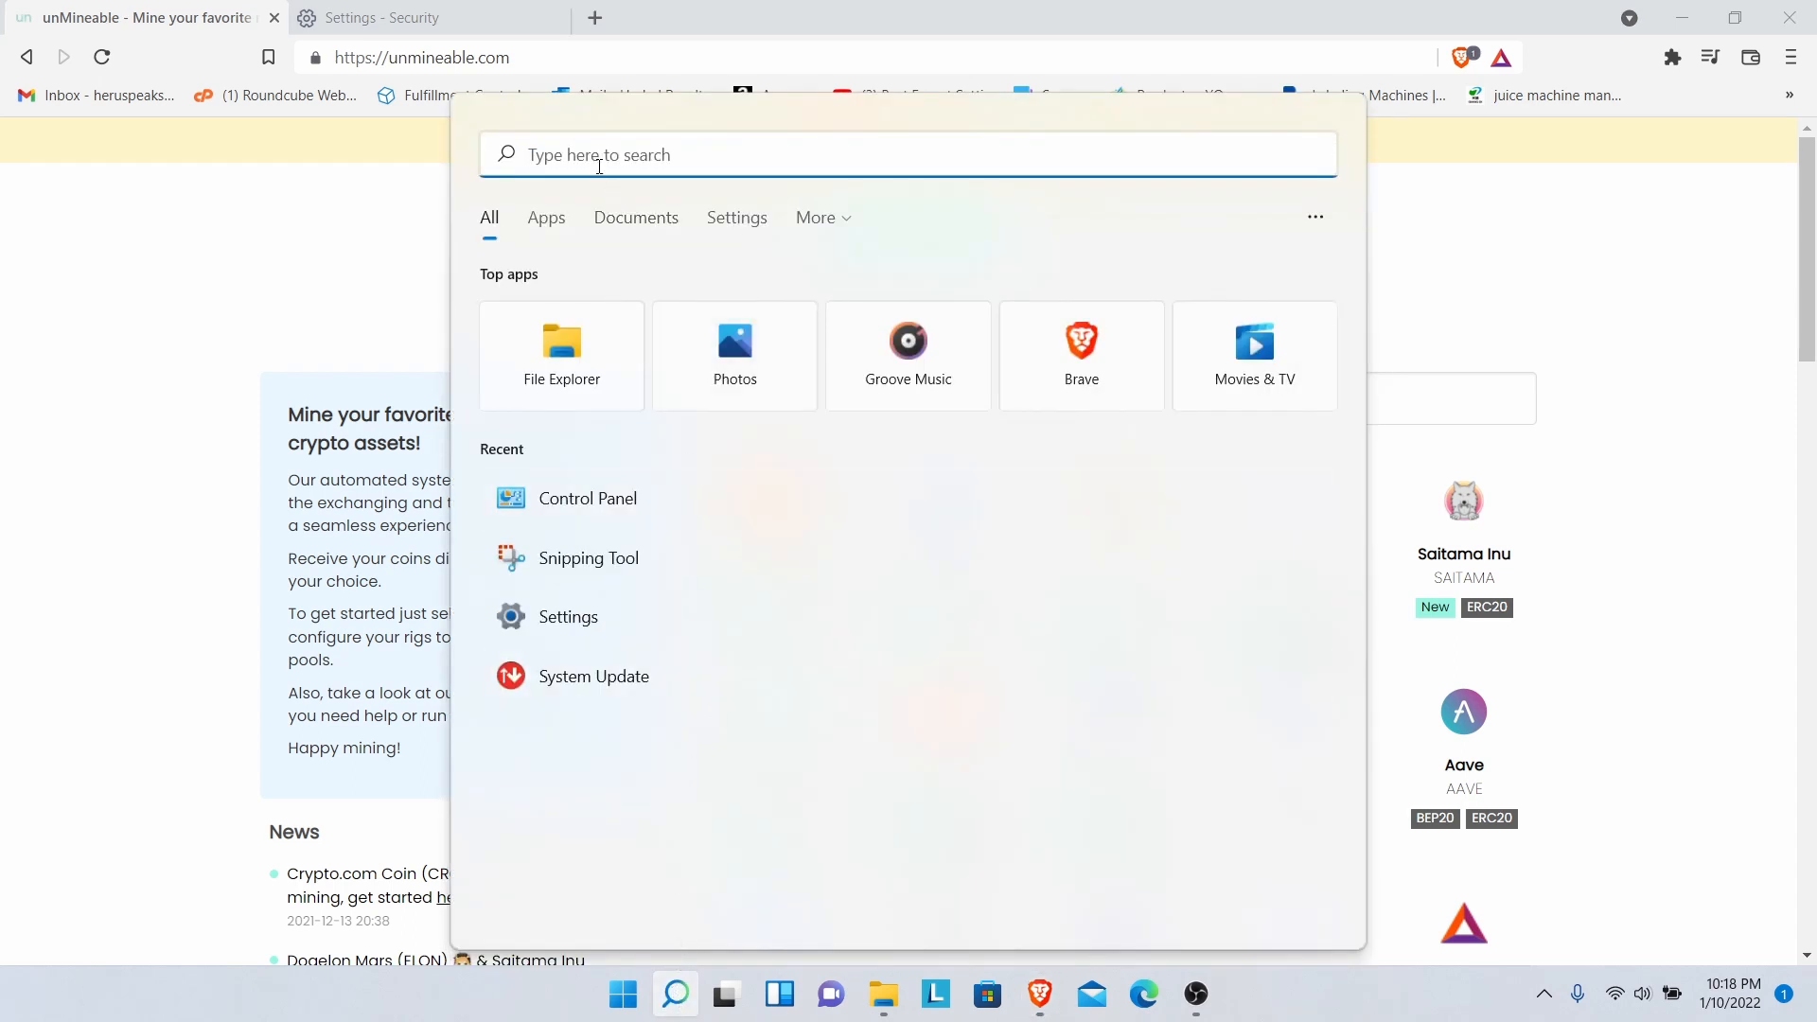
type("settings")
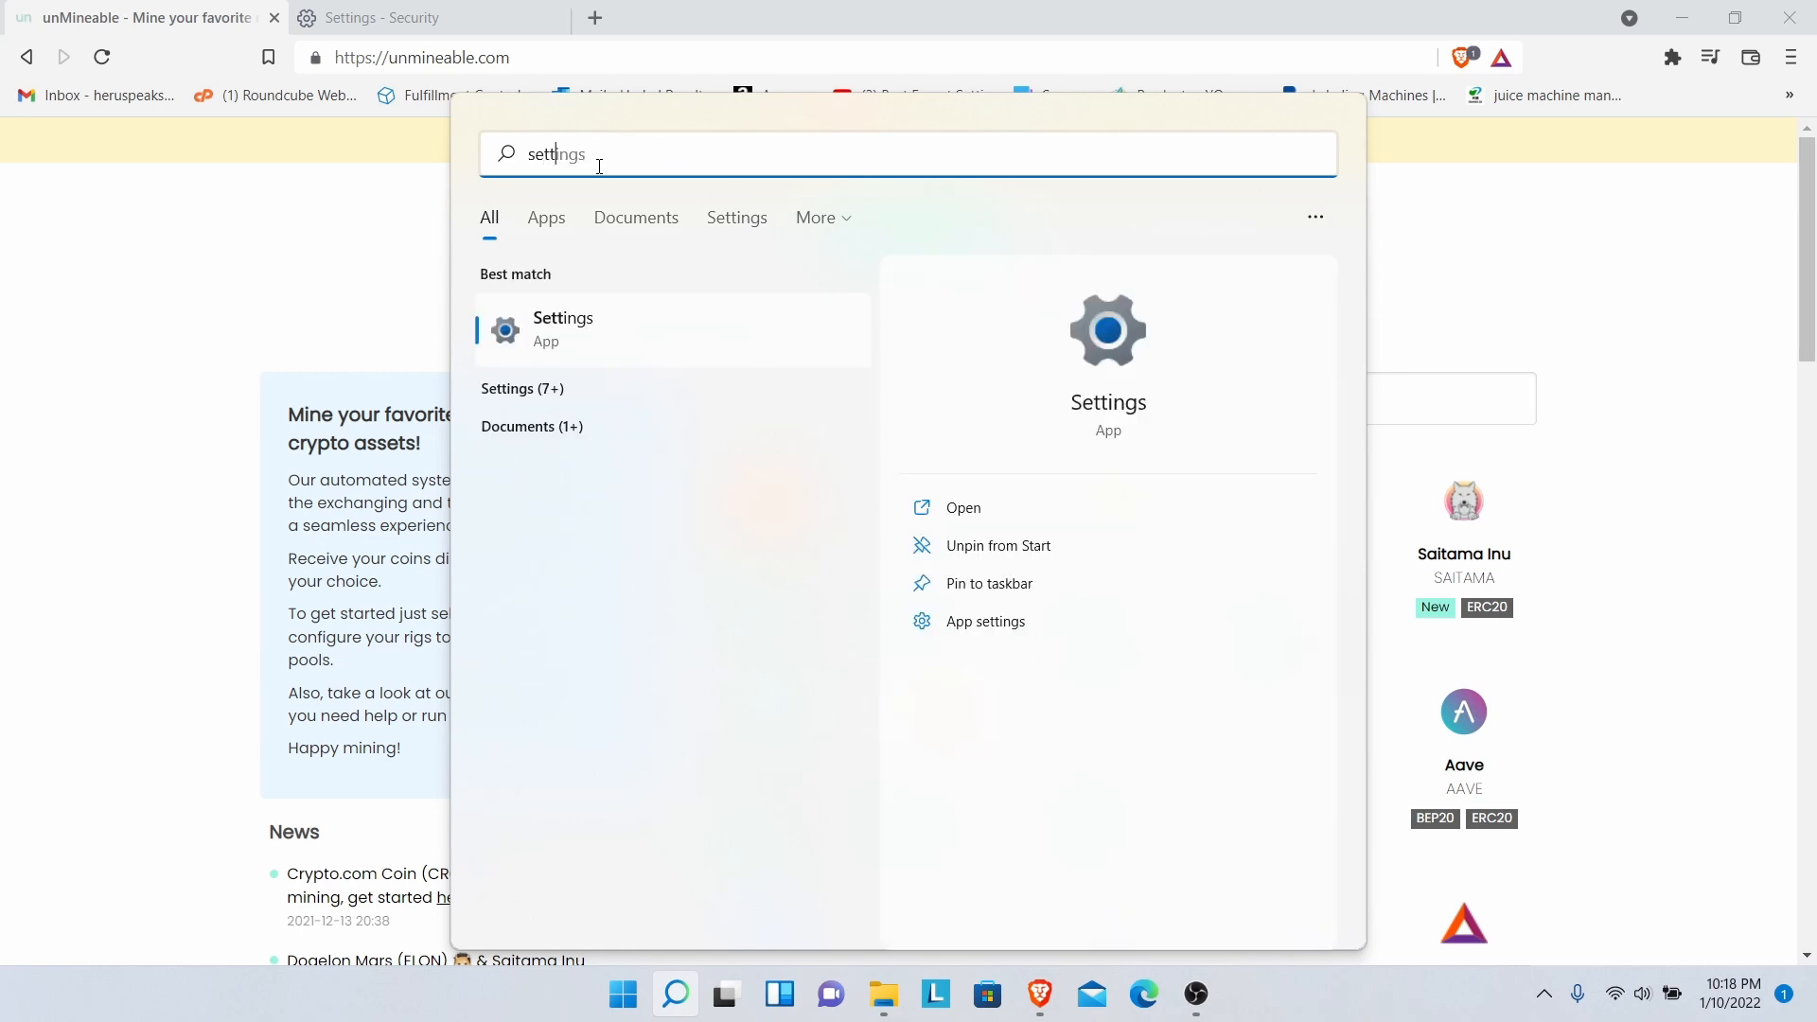
left_click(582, 330)
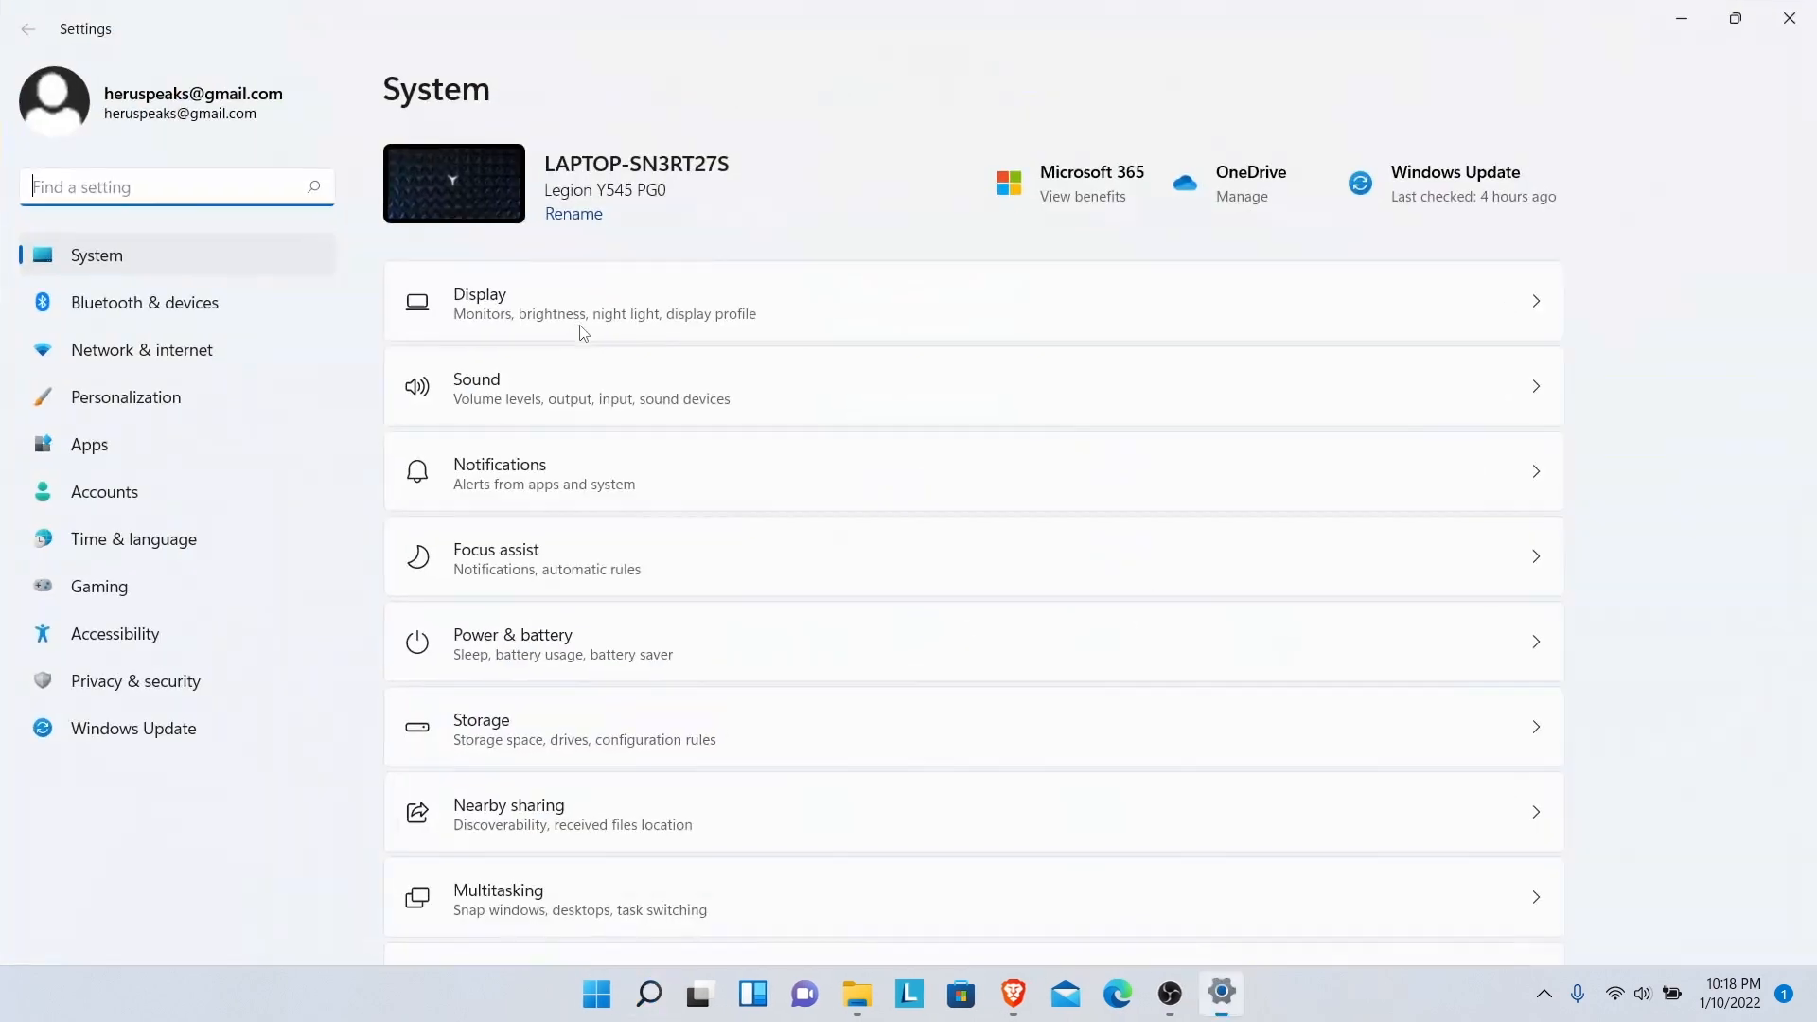
- Go to Display > Advanced display and view the display adapter properties
left_click(491, 319)
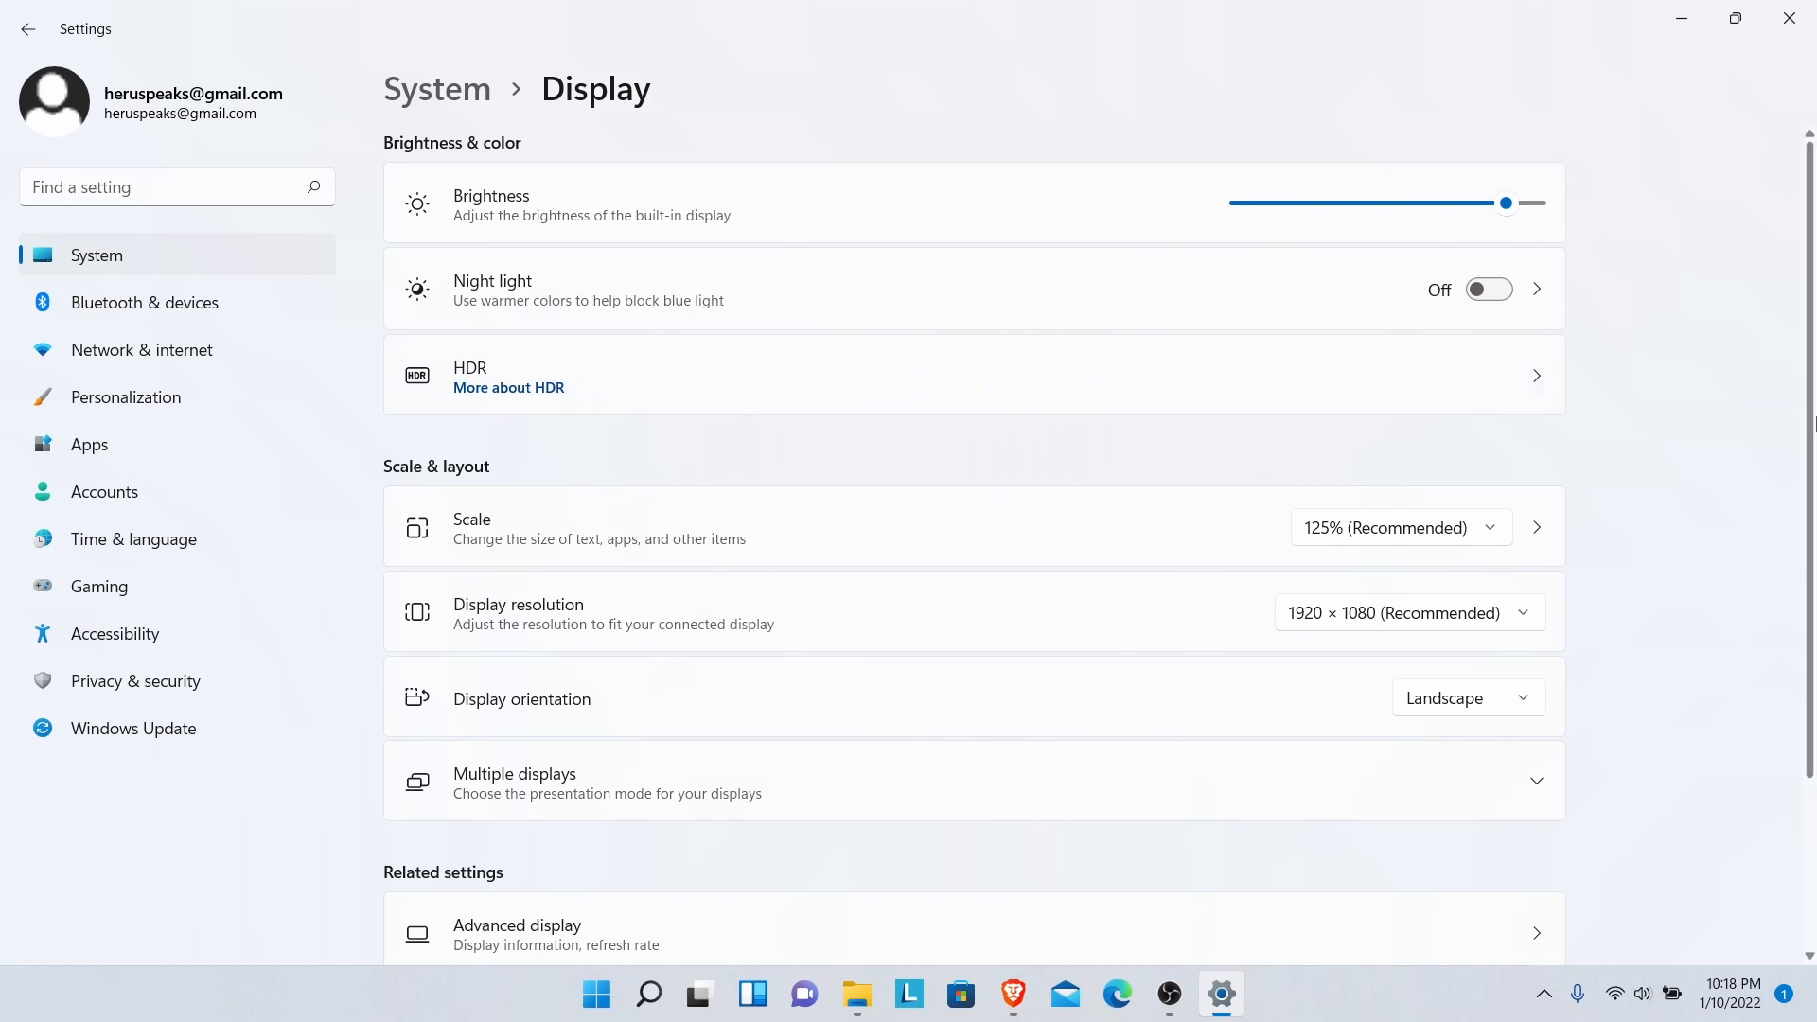
scroll(1319, 669, "down", 3)
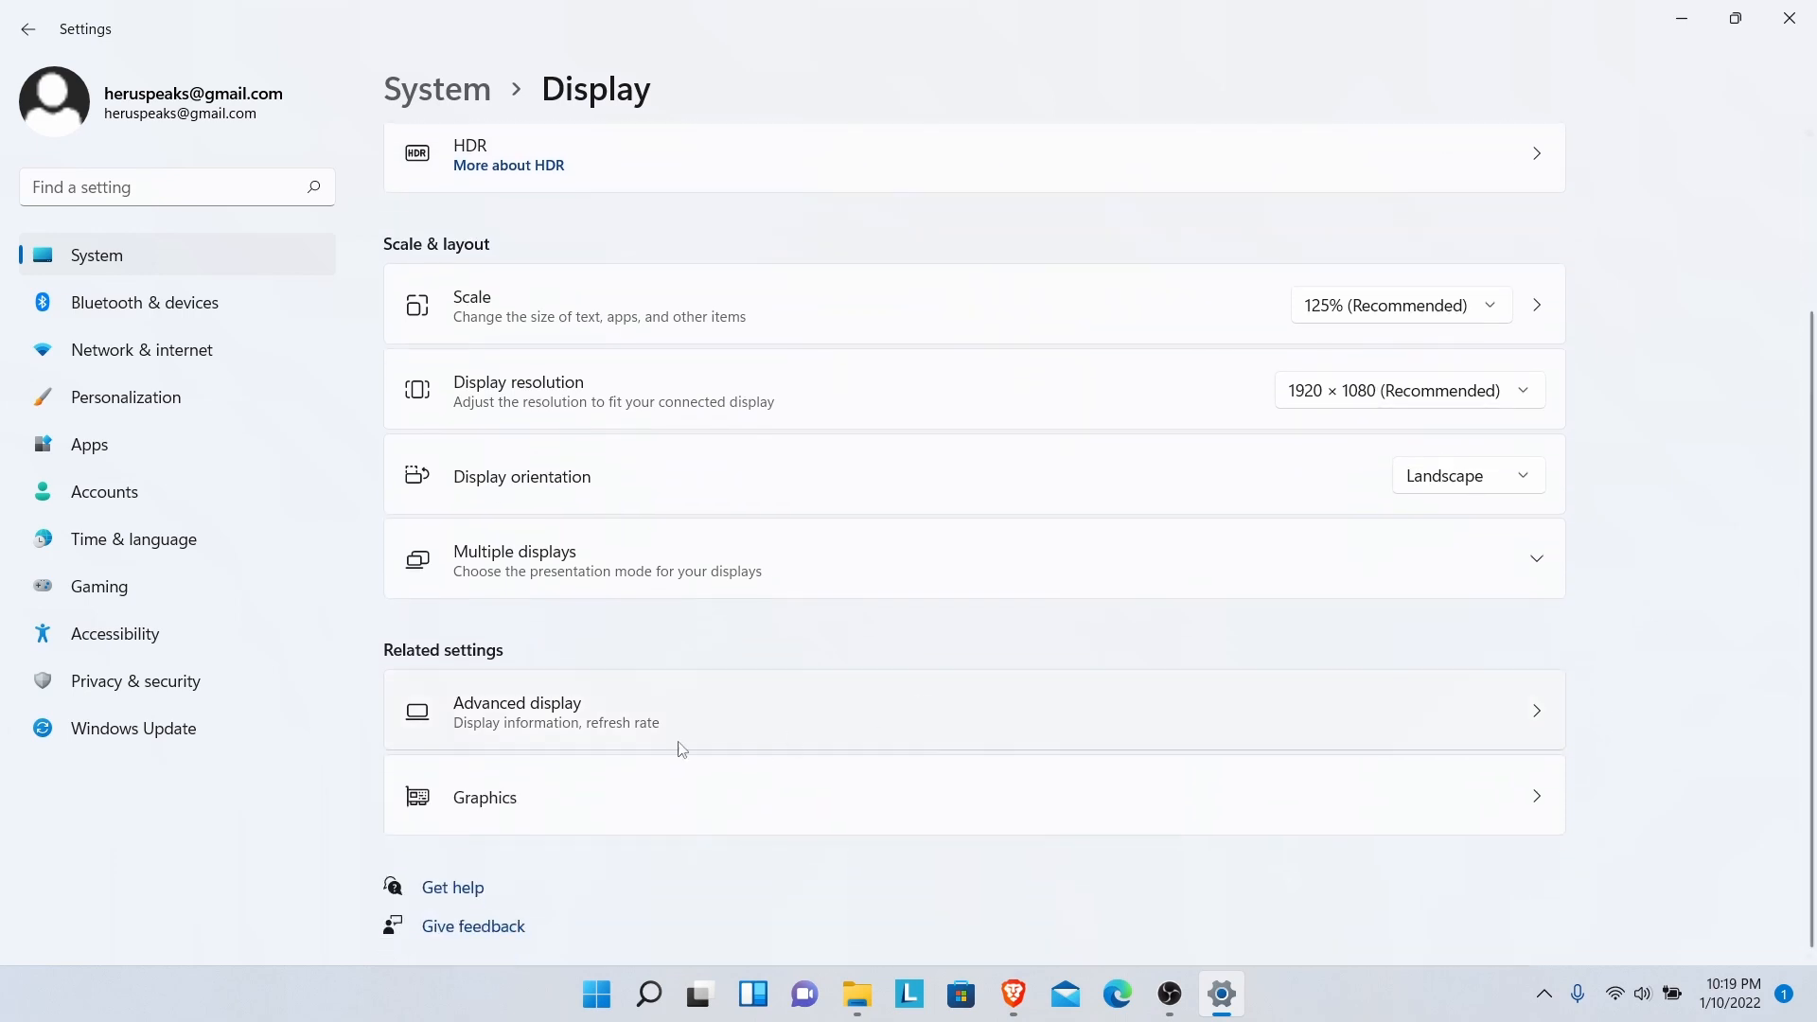
left_click(579, 719)
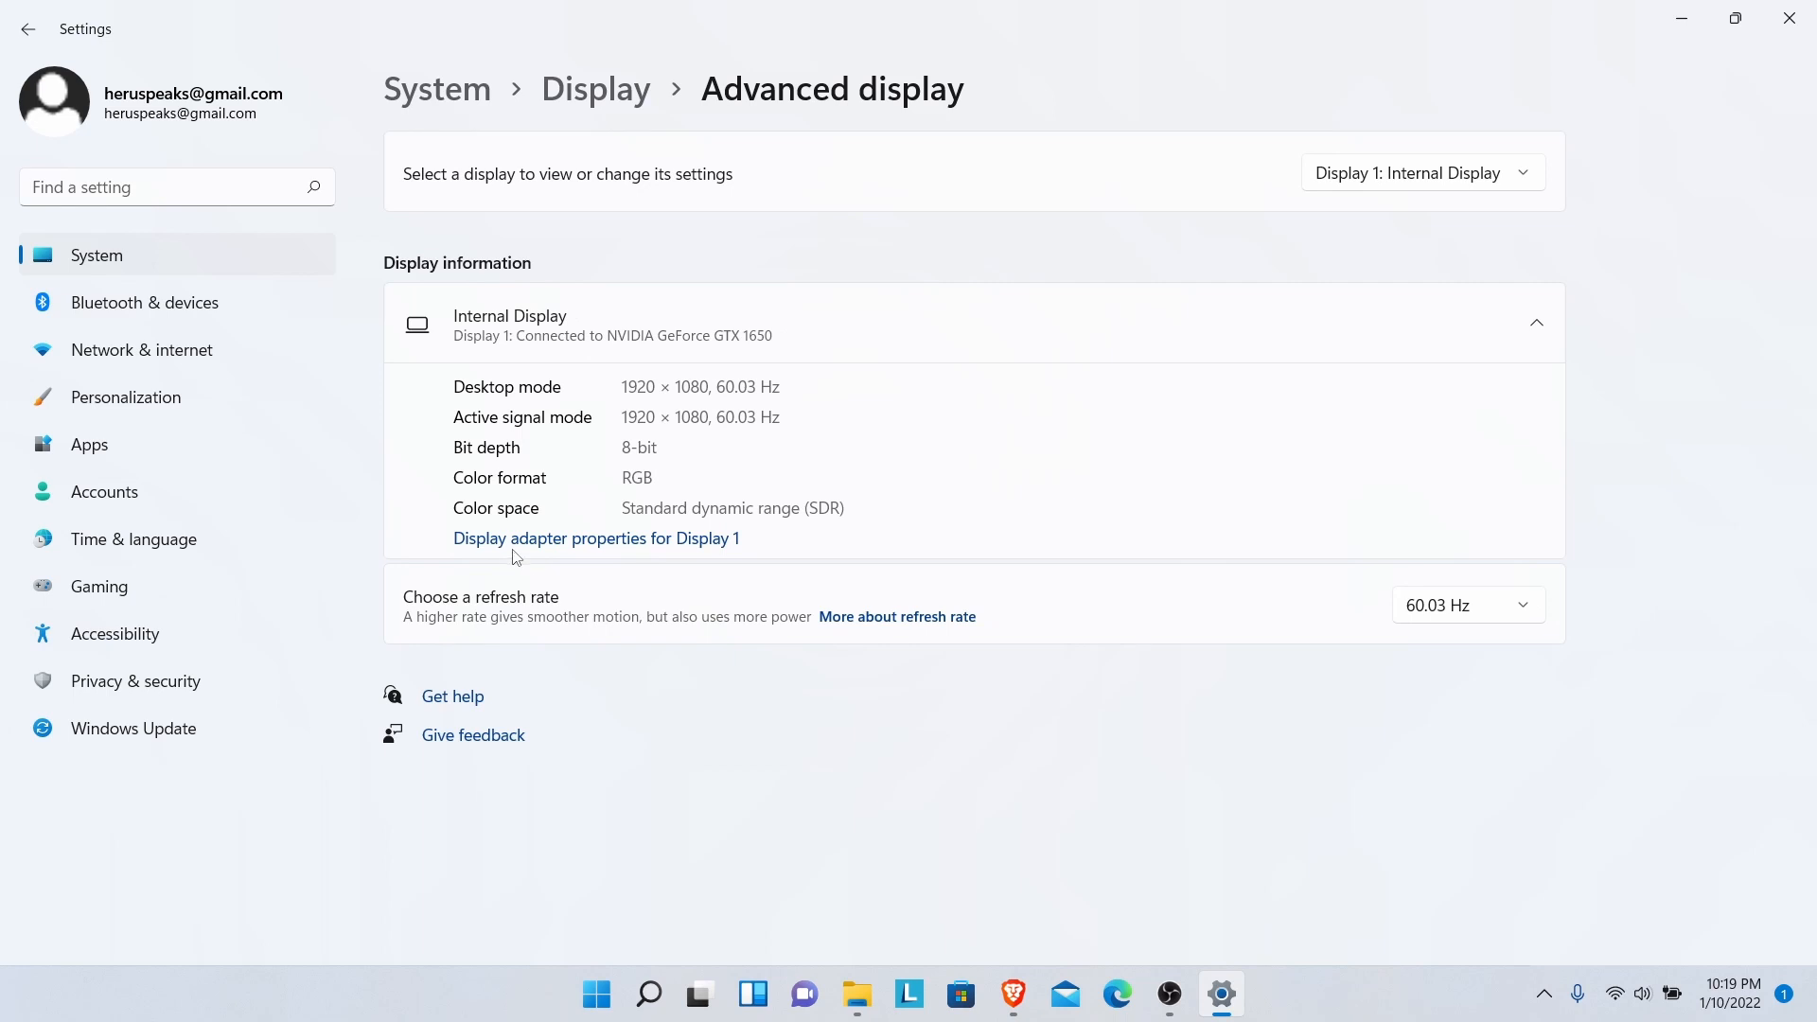
left_click(677, 549)
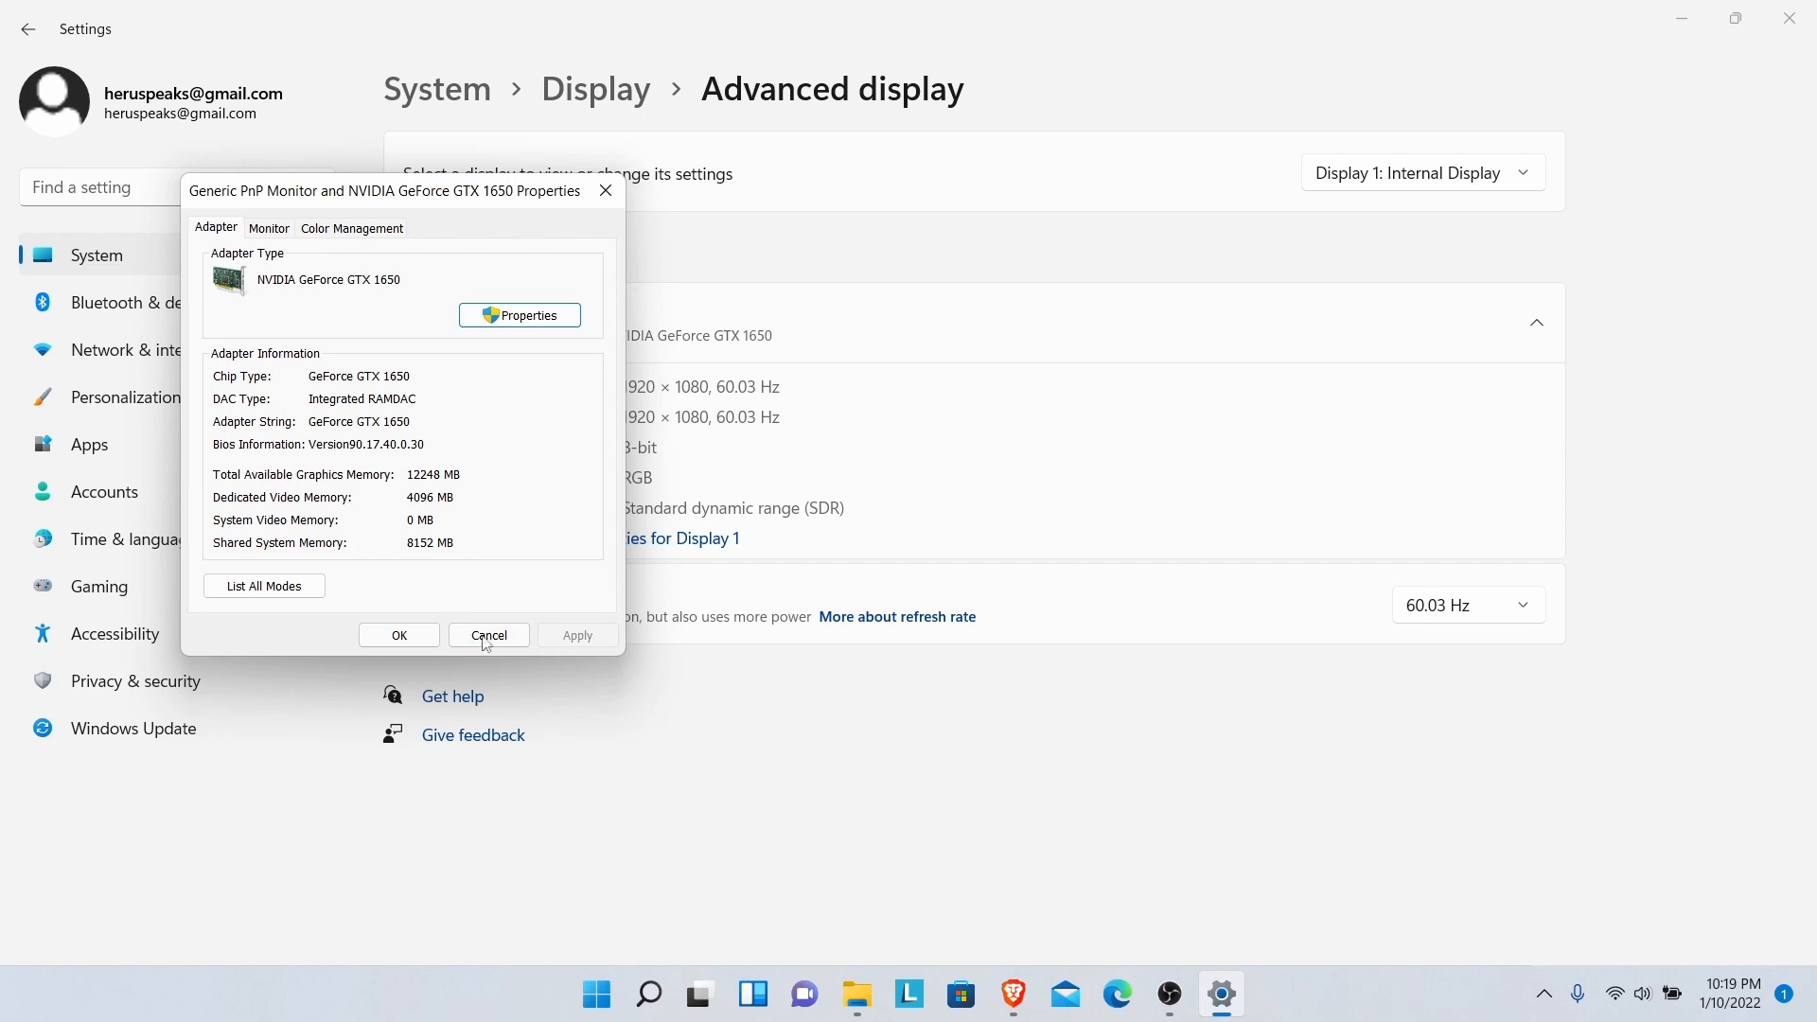
- Close the GTX 1650 adapter properties and bring Brave's unMineable page back to front
left_click(606, 190)
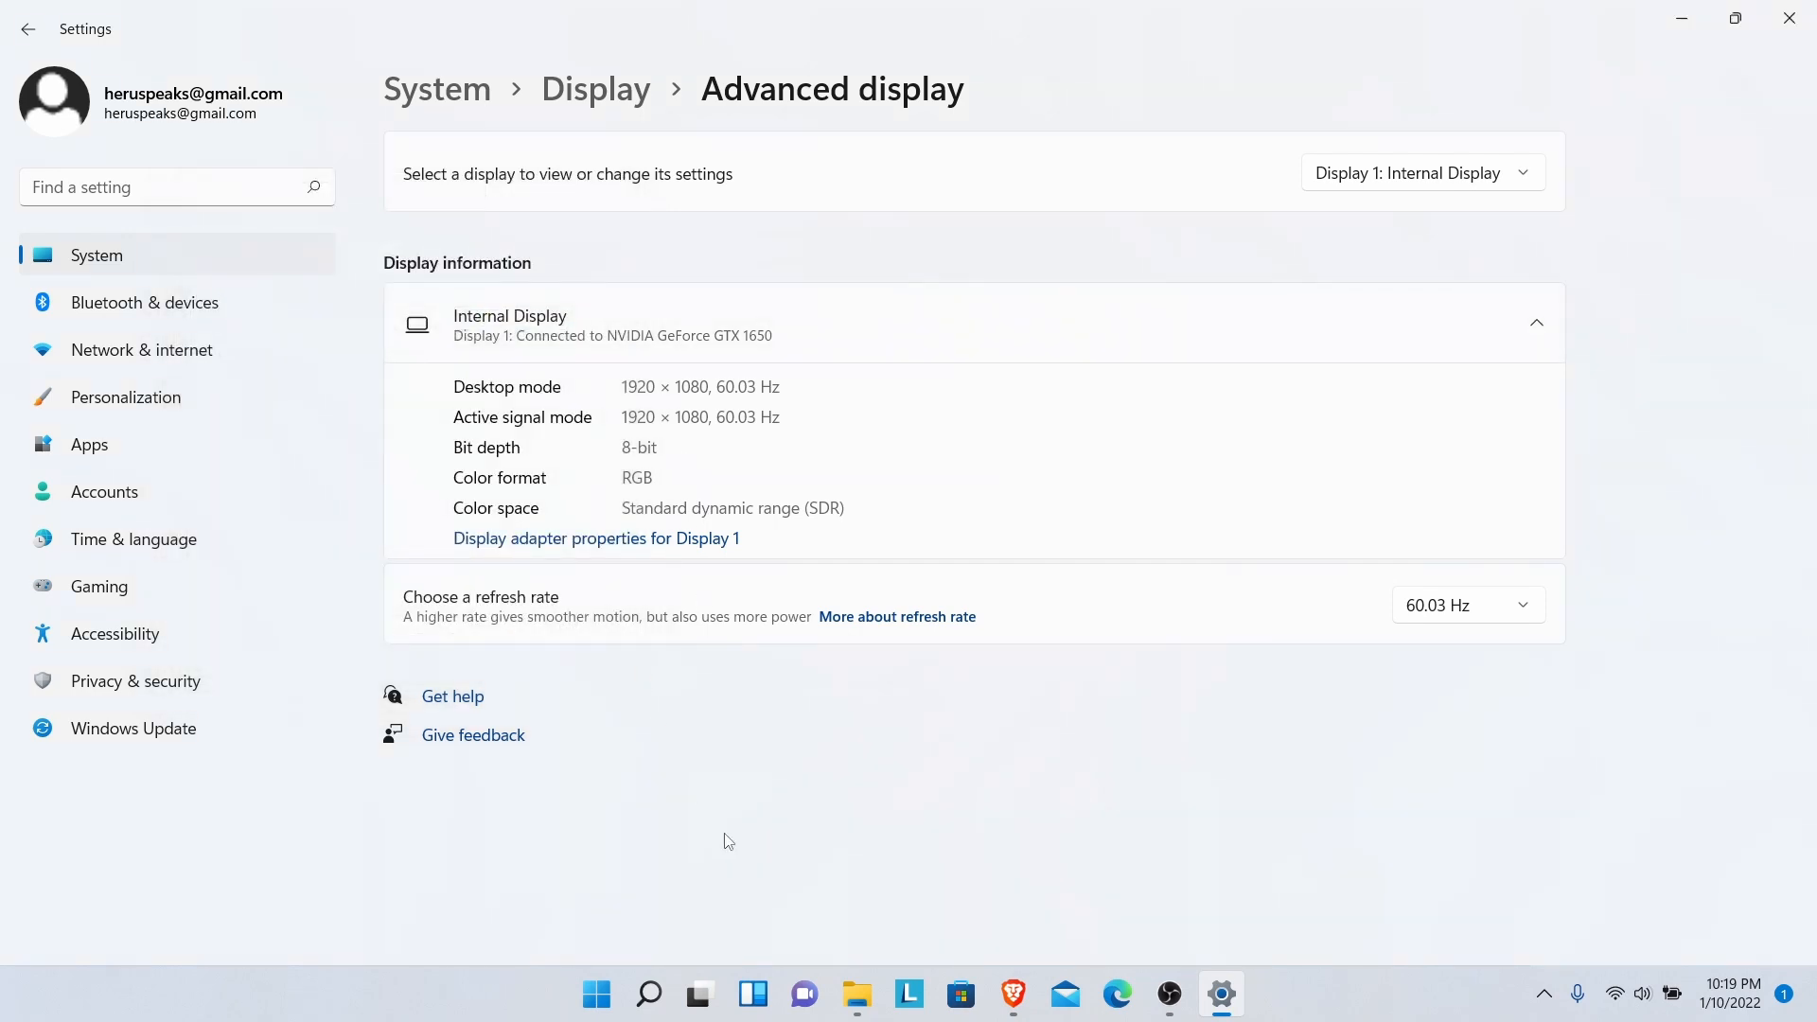
left_click(1014, 994)
left_click(1360, 927)
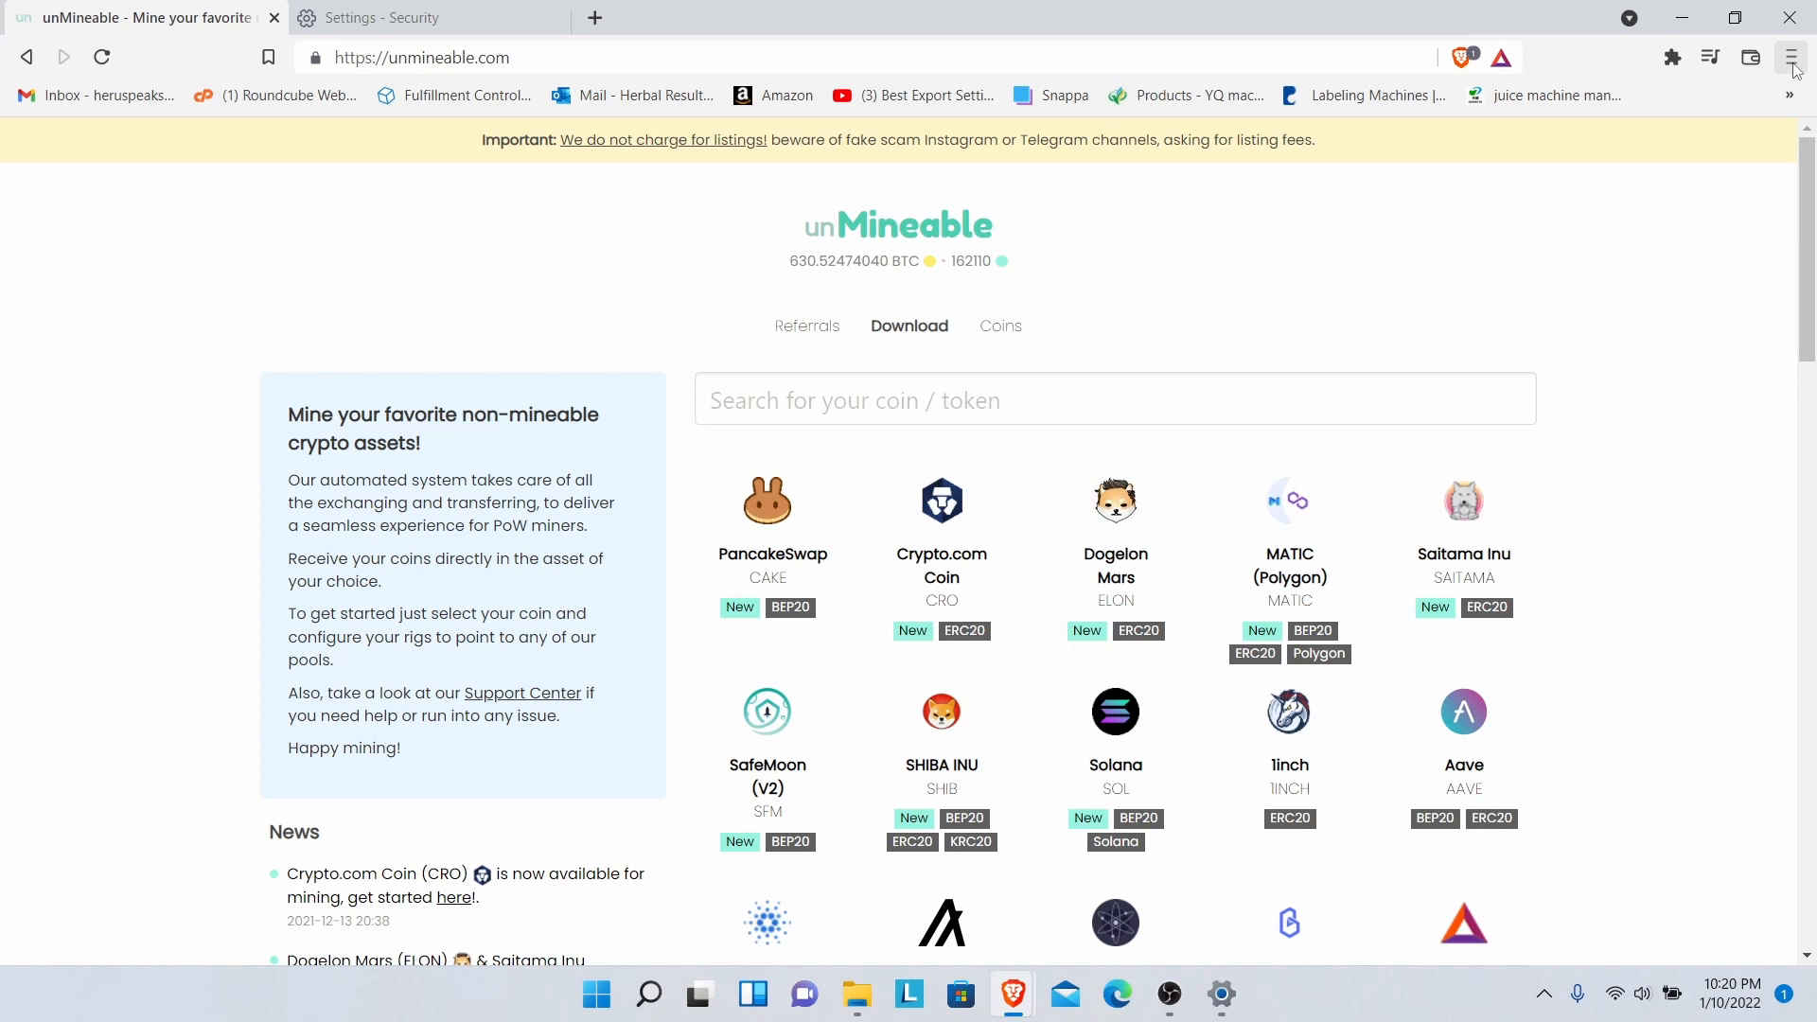
- Open Brave's main menu over the unMineable download page
left_click(1792, 59)
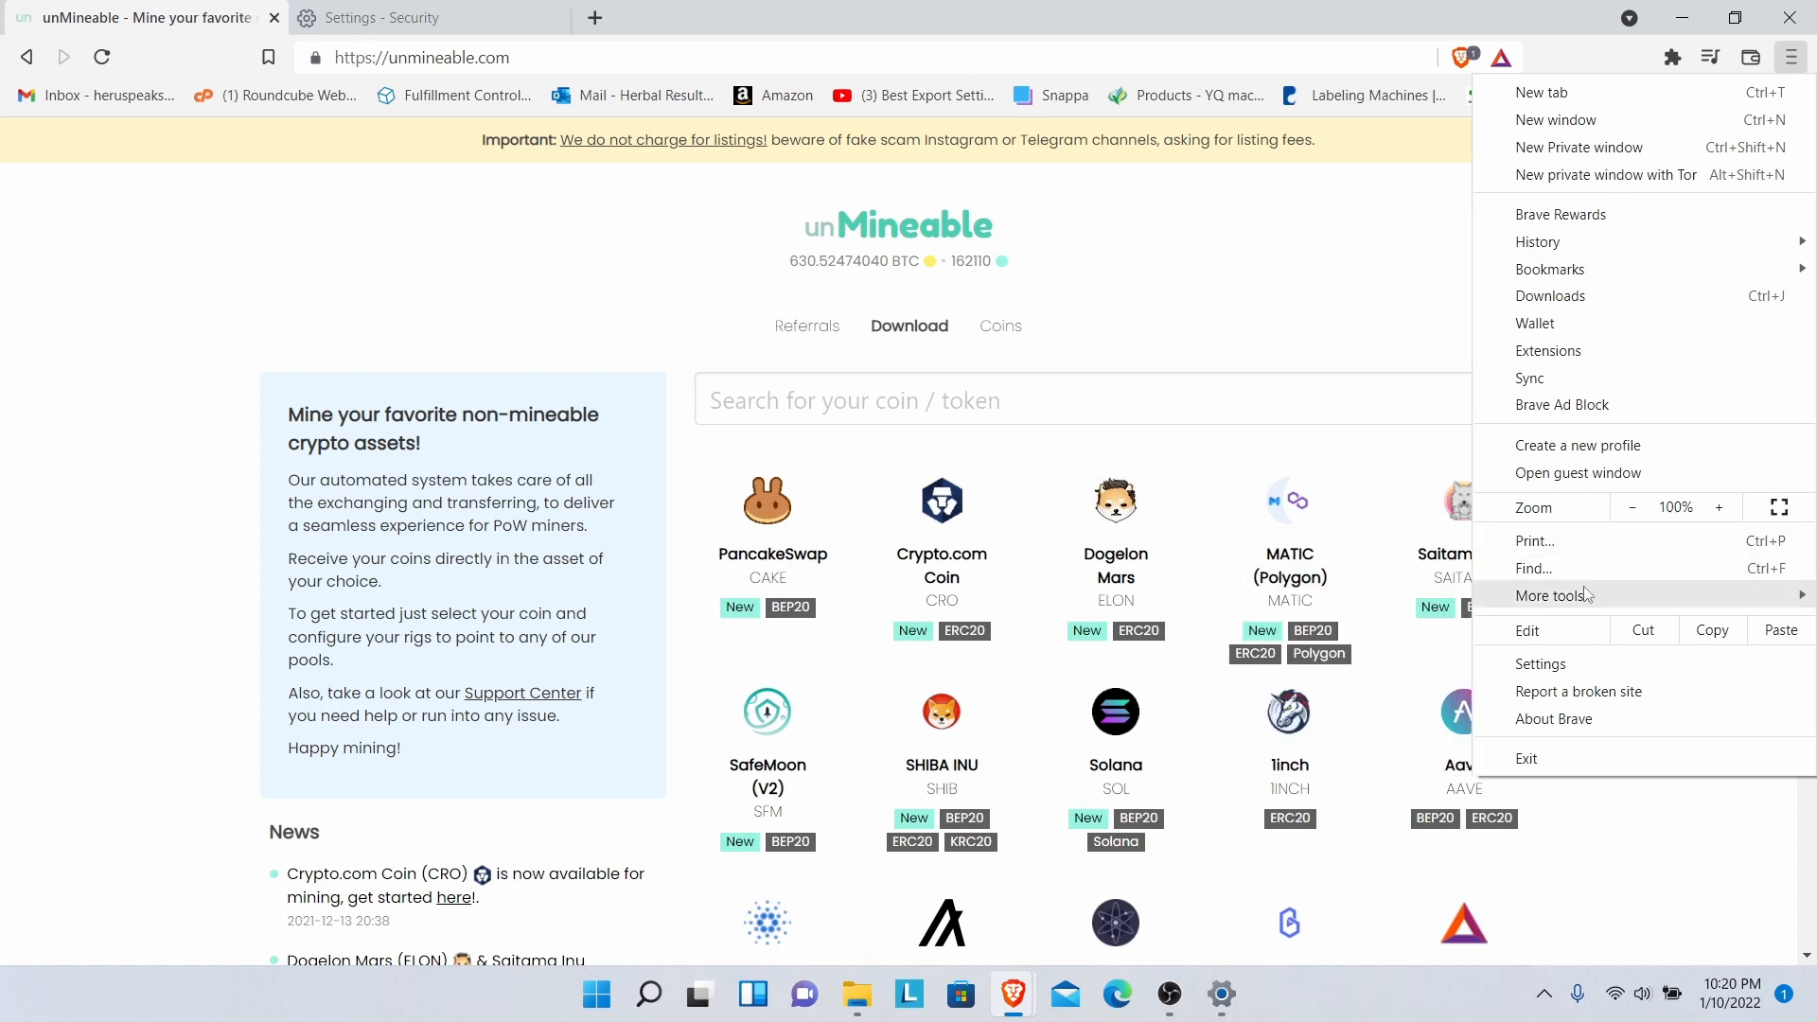
- Turn Brave's Safe Browsing to No protection, then return to the unMineable tab
left_click(1580, 666)
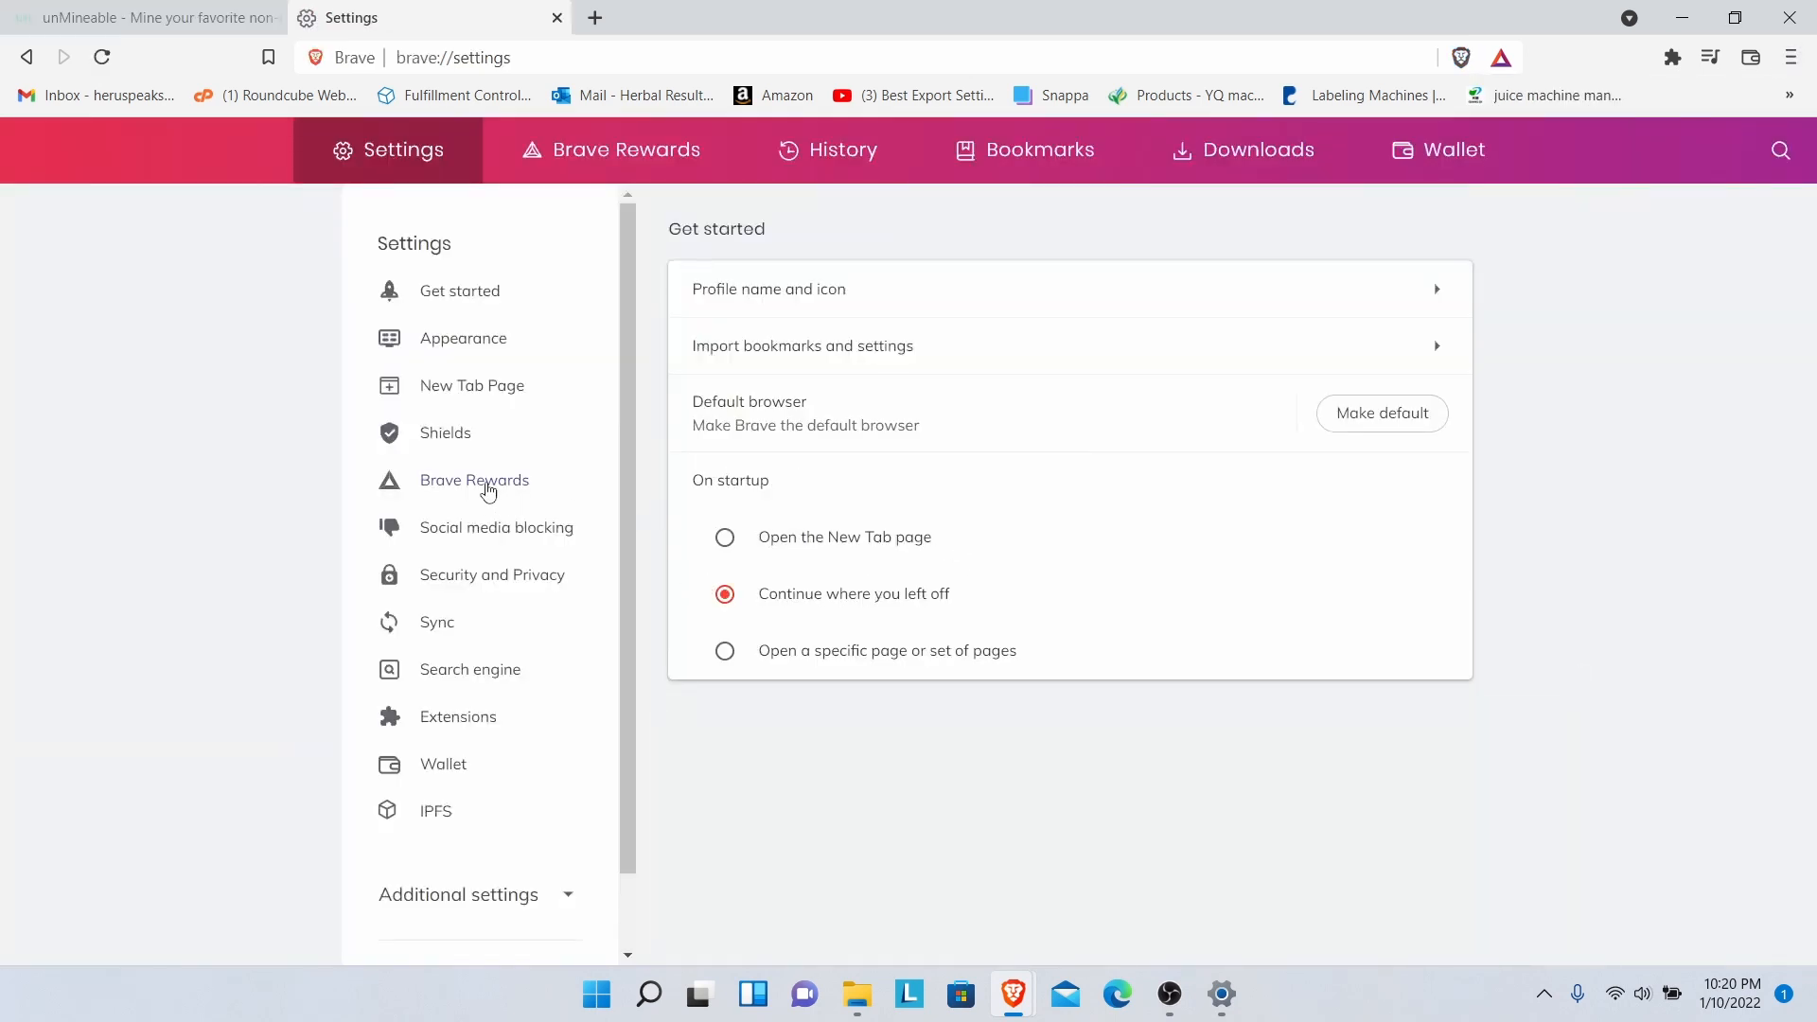
left_click(473, 585)
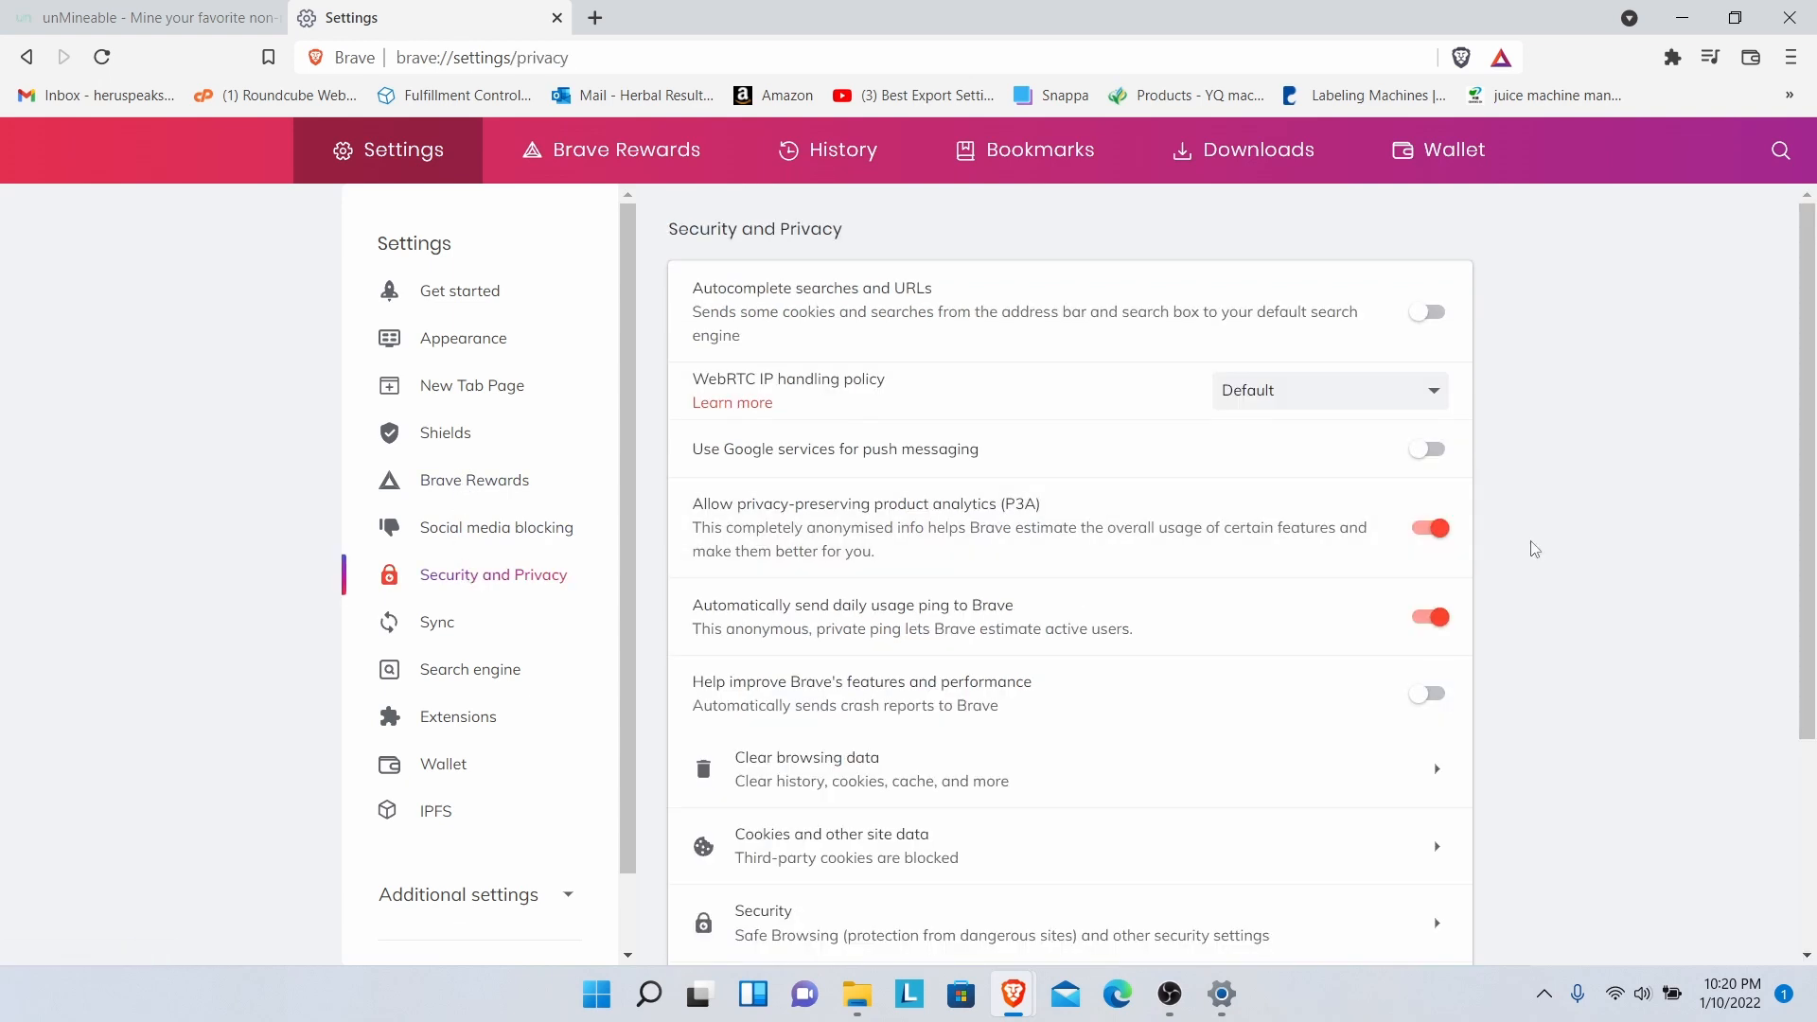
left_click(819, 927)
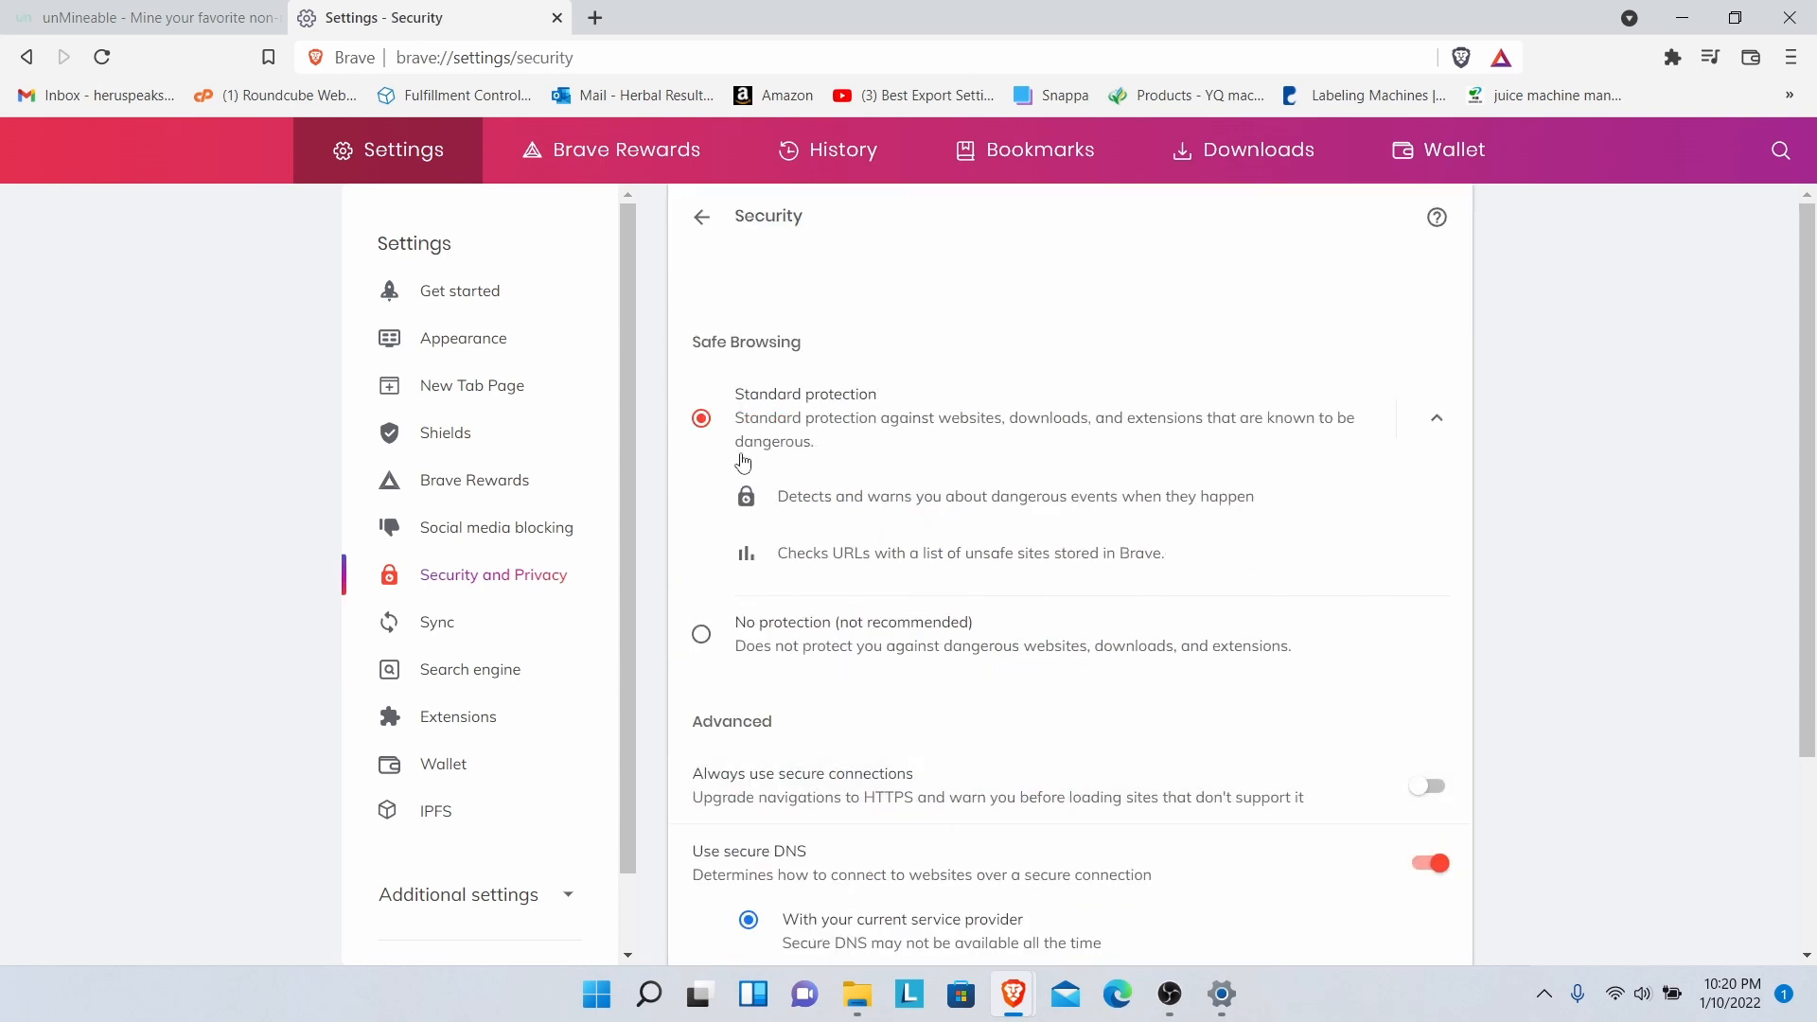
left_click(708, 640)
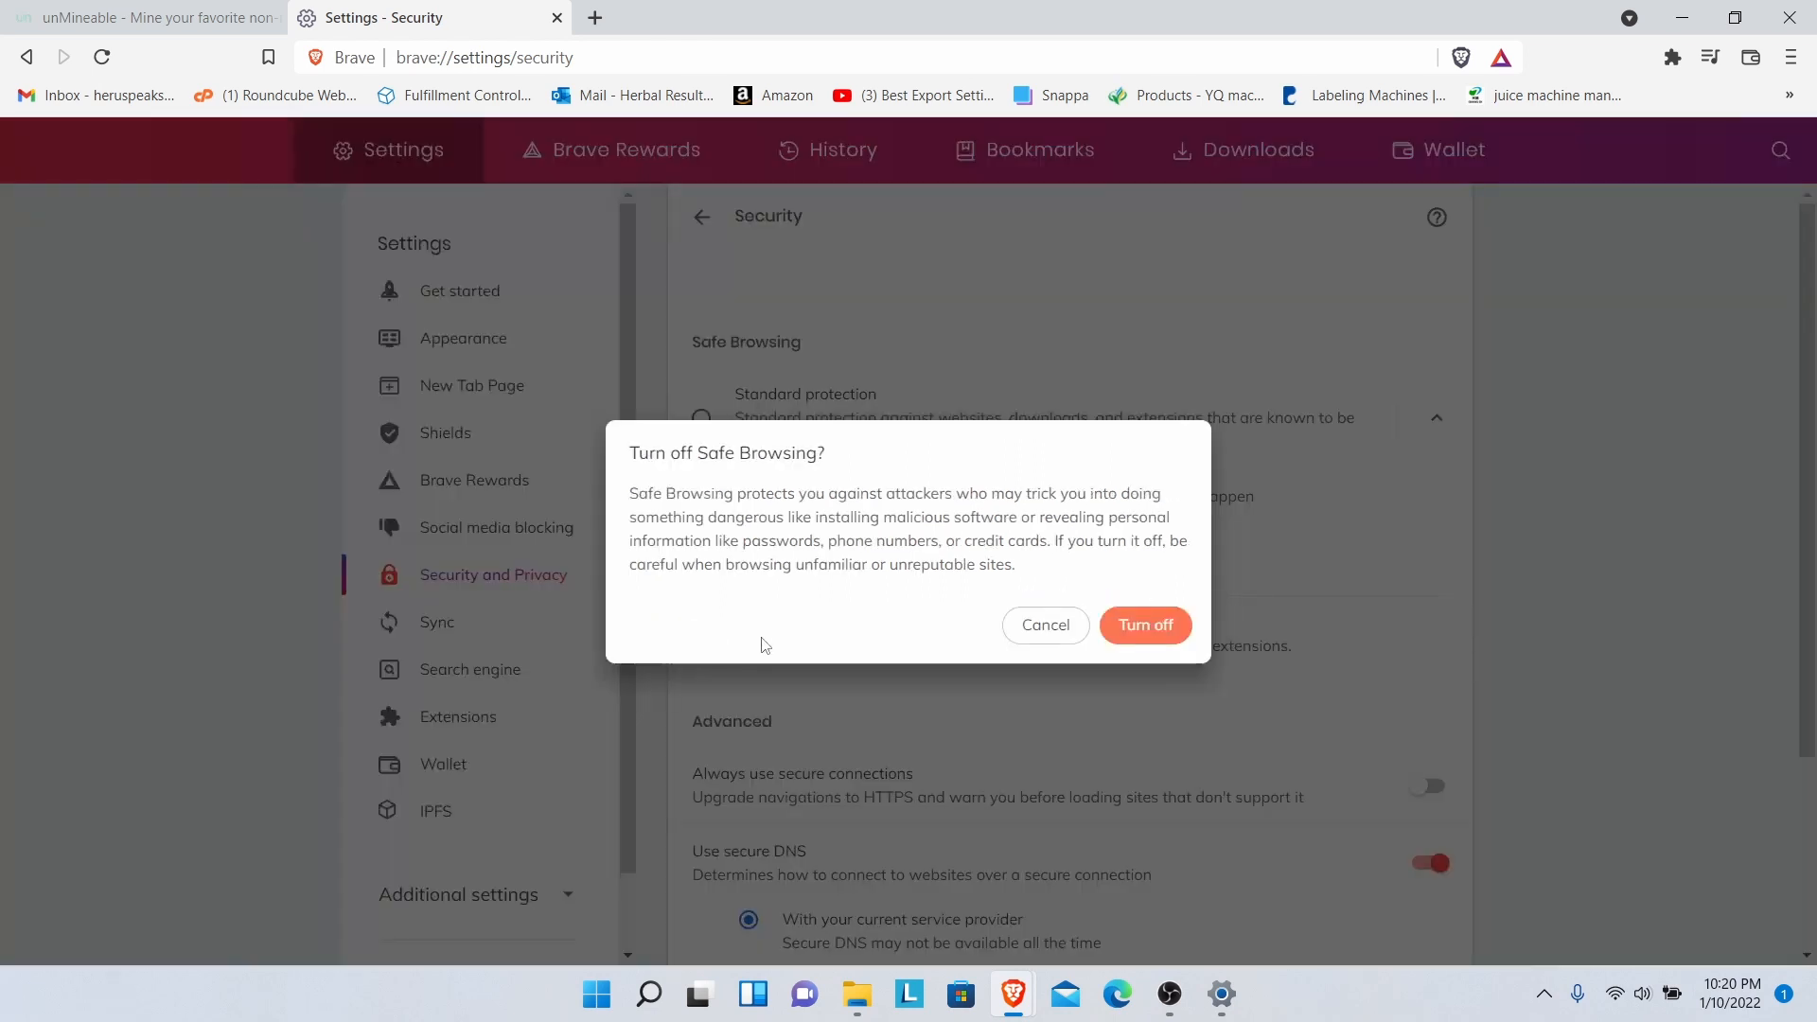
left_click(1156, 635)
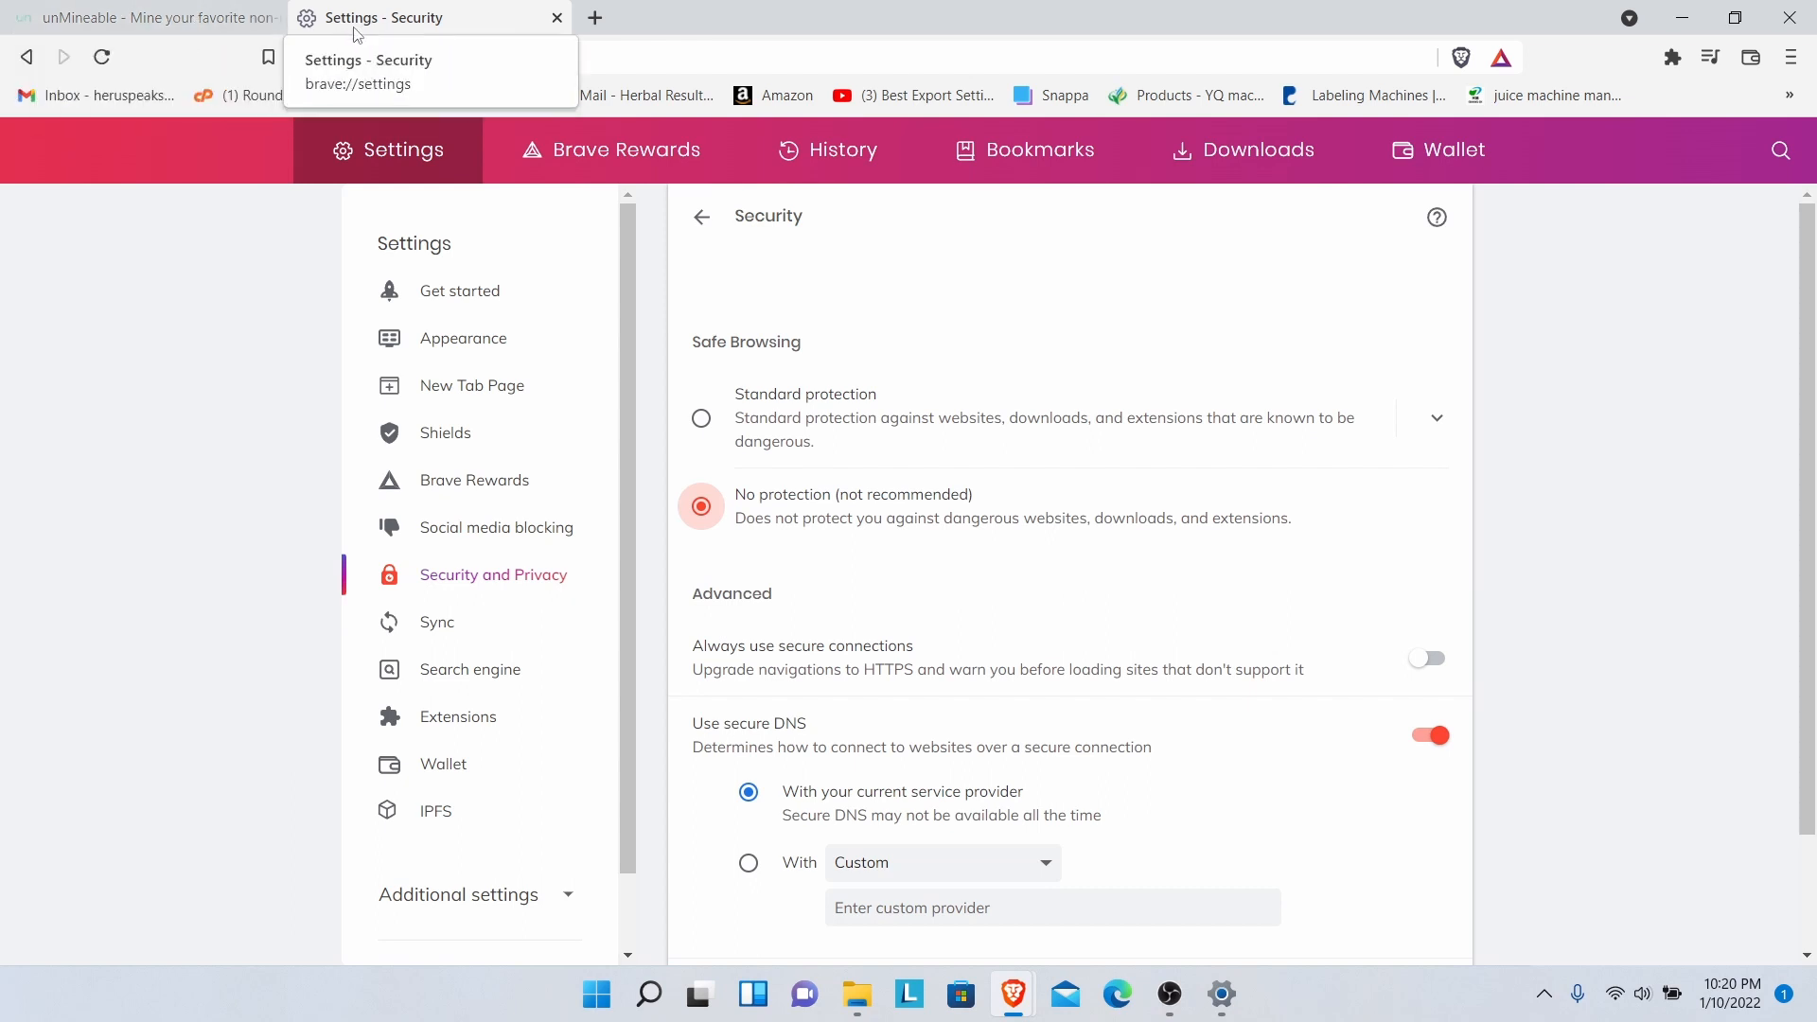
left_click(159, 26)
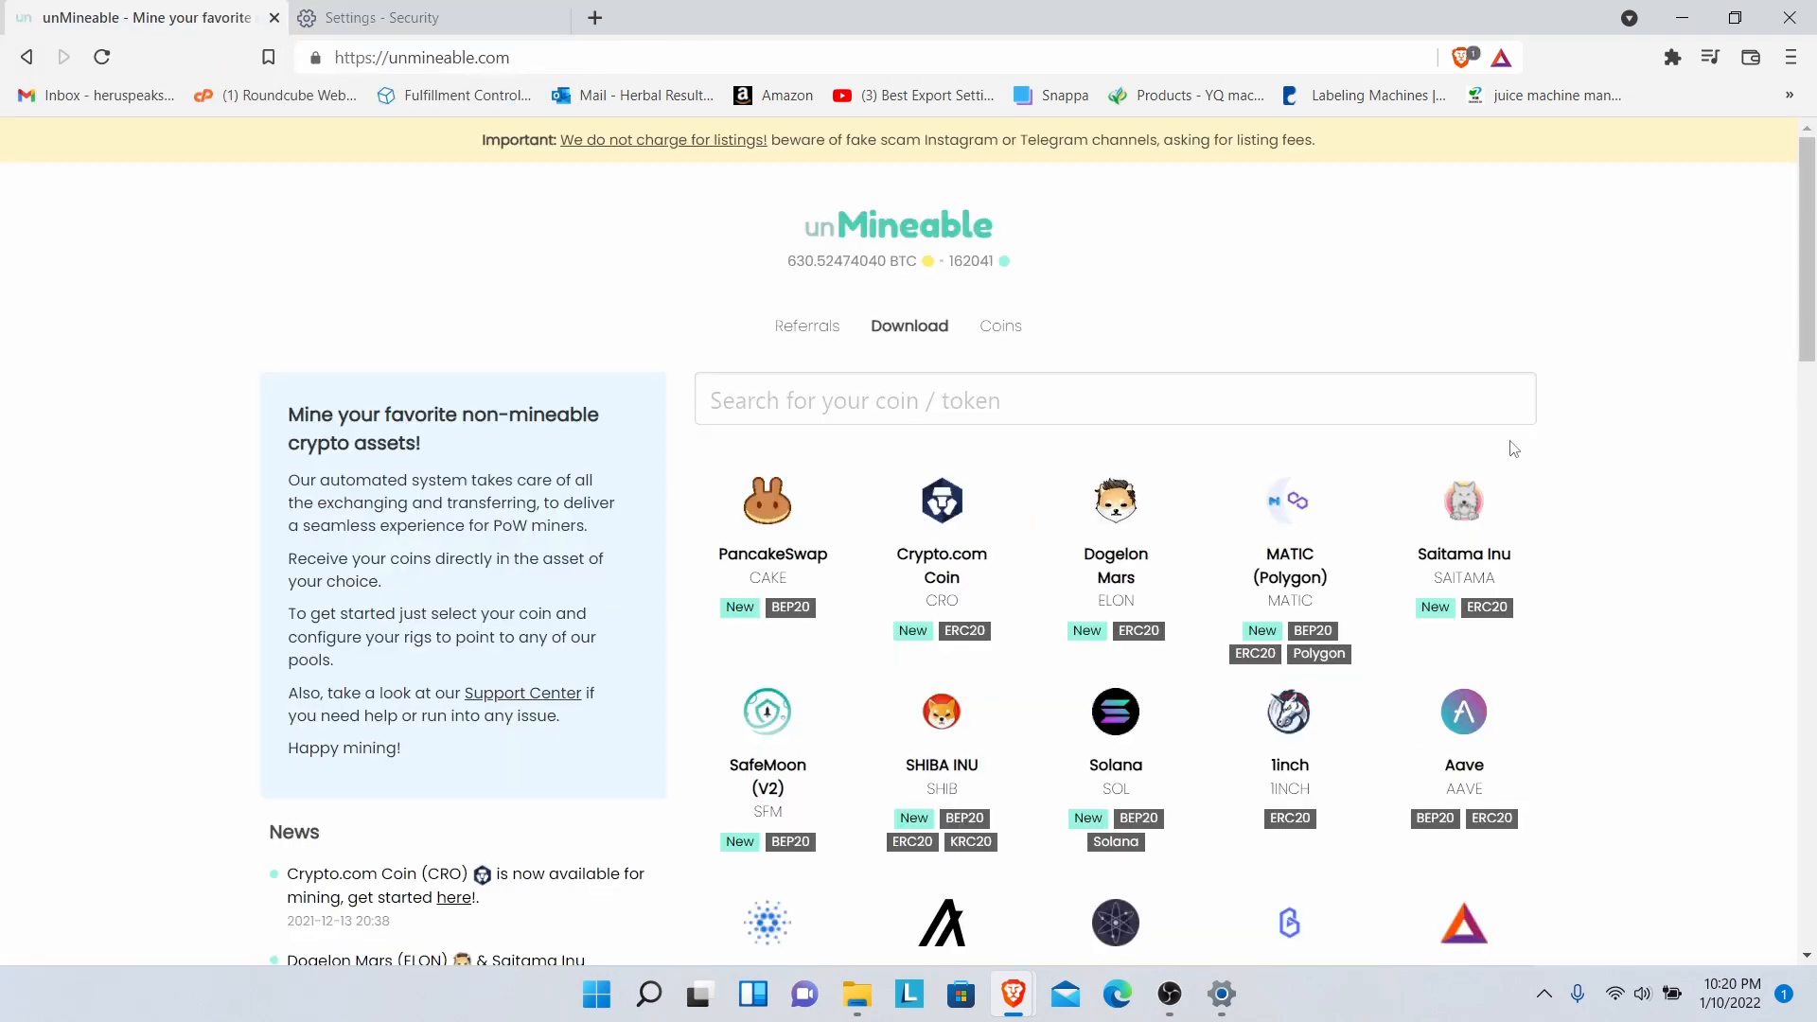
- Load unmineable.com/coins from the unMineable logo and browse the coin list
scroll(1772, 408, "down", 4)
scroll(1772, 409, "down", 5)
scroll(1785, 341, "up", 9)
left_click_drag(1799, 267, 1791, 411)
scroll(1791, 412, "up", 6)
left_click(900, 244)
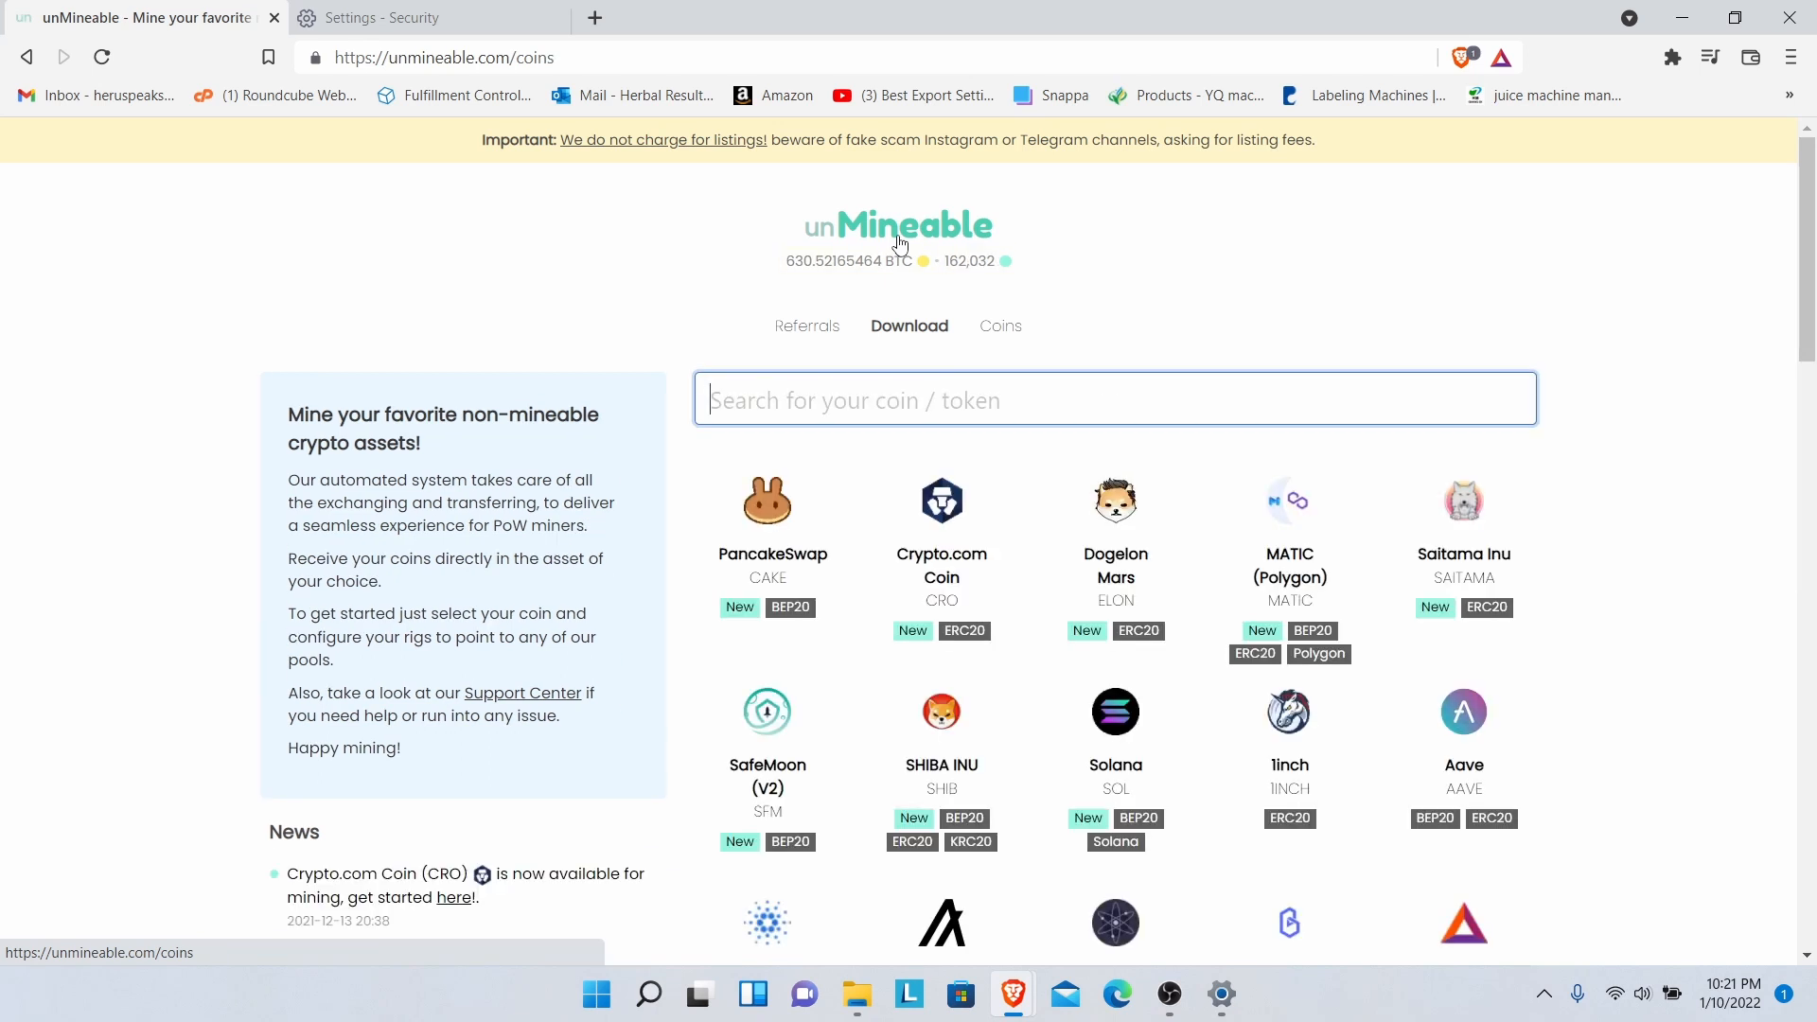
left_click_drag(1808, 245, 1789, 670)
left_click_drag(1815, 505, 1815, 194)
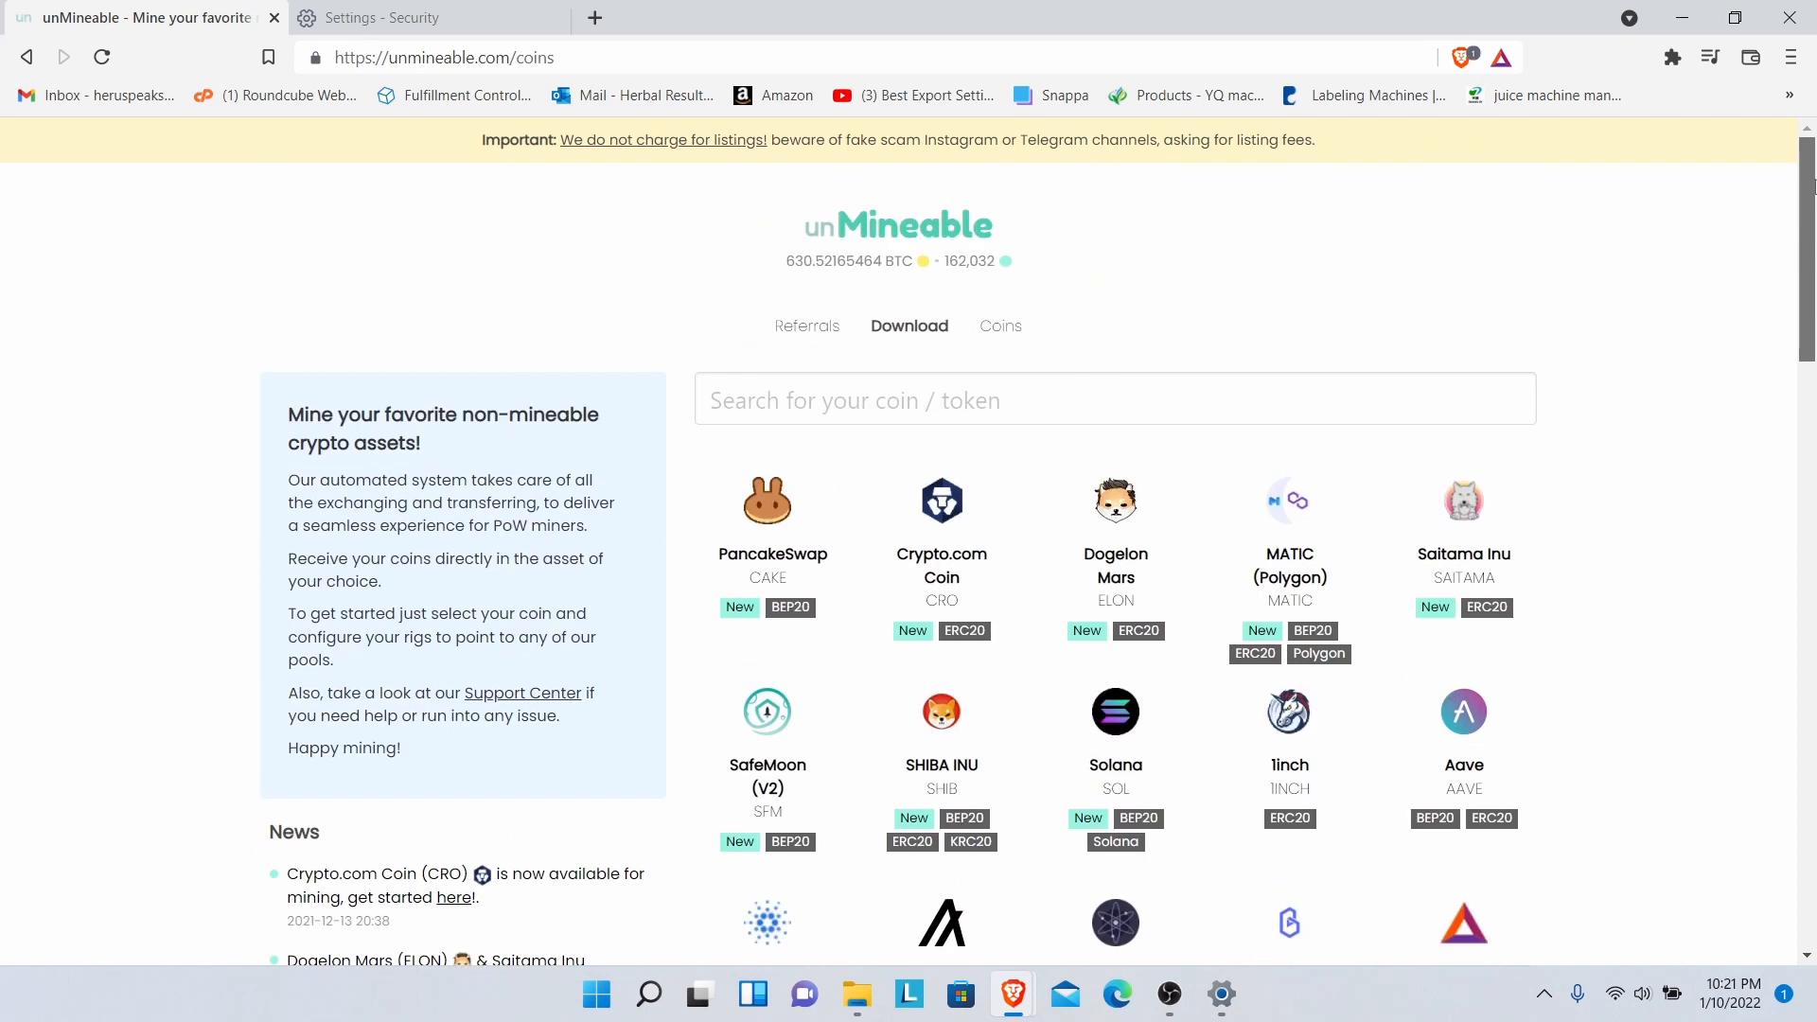
- On the miner download page, start the Main version download (unMineable.Miner.1.1.0-beta-main)
left_click(911, 330)
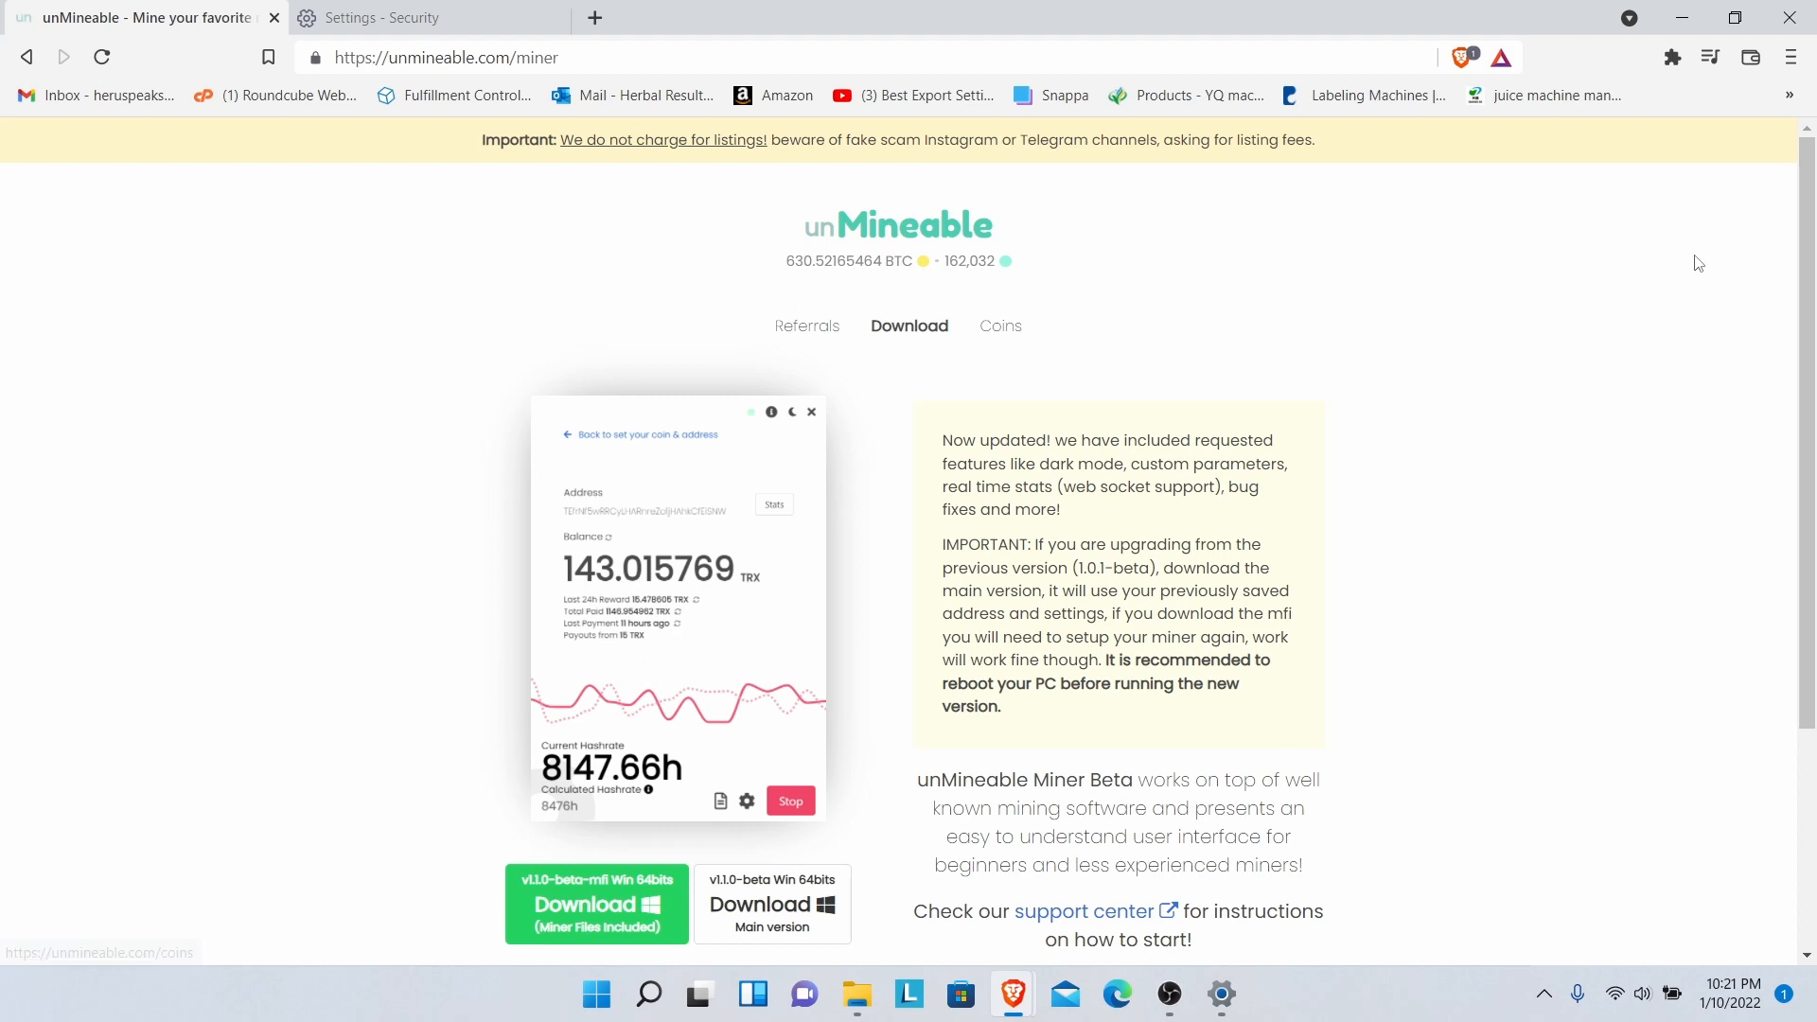
left_click_drag(1804, 227, 1786, 318)
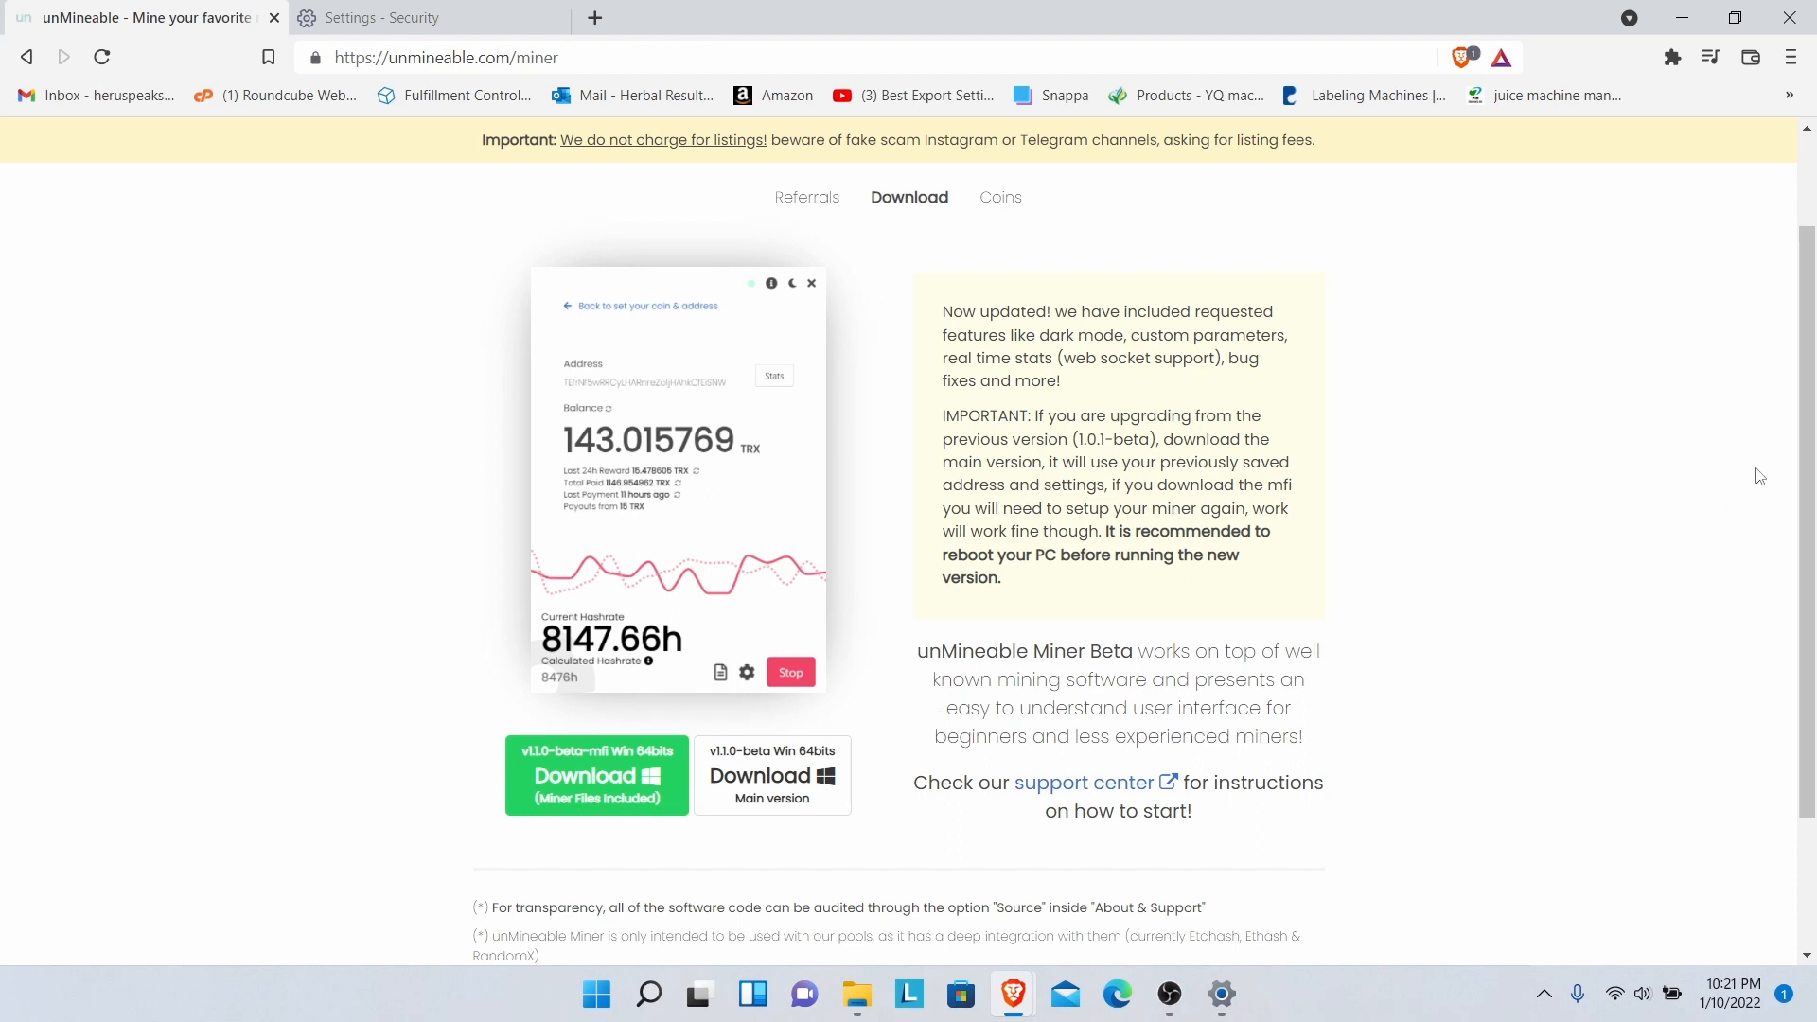
scroll(1801, 459, "down", 1)
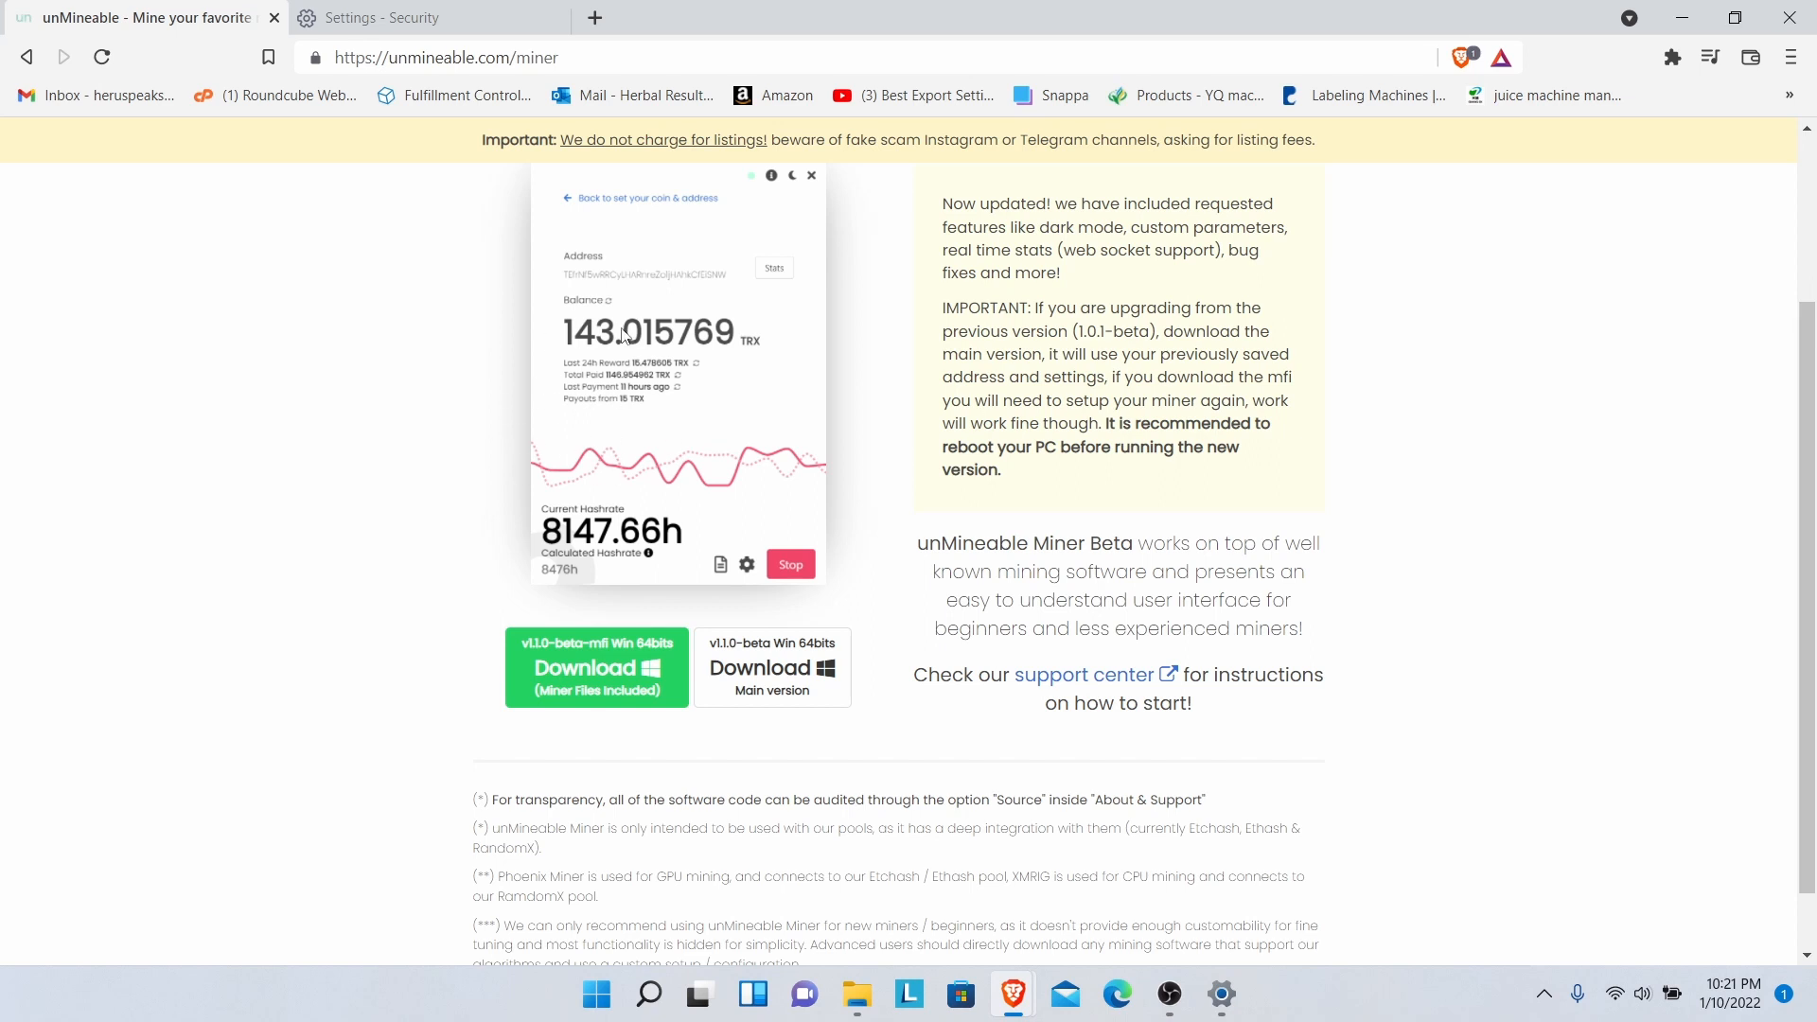
left_click(784, 681)
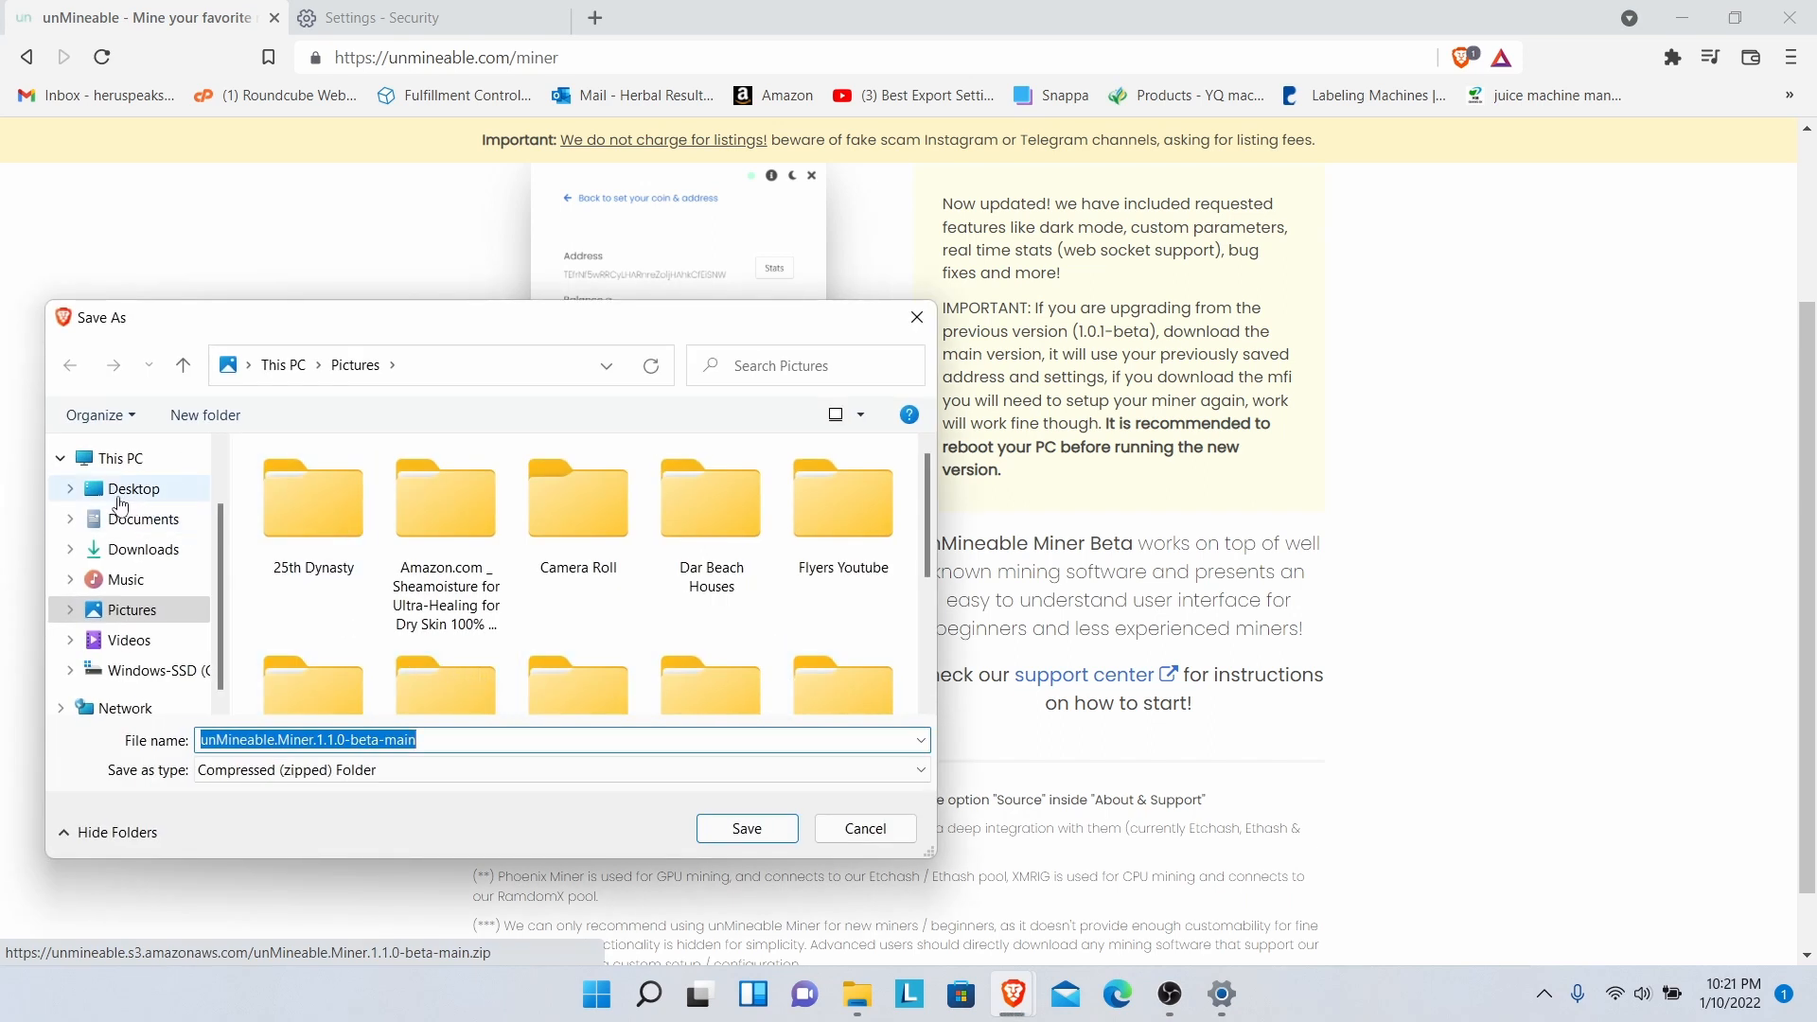
- Save the unMineable.Miner.1.1.0-beta-main zip into the Downloads folder
left_click(140, 559)
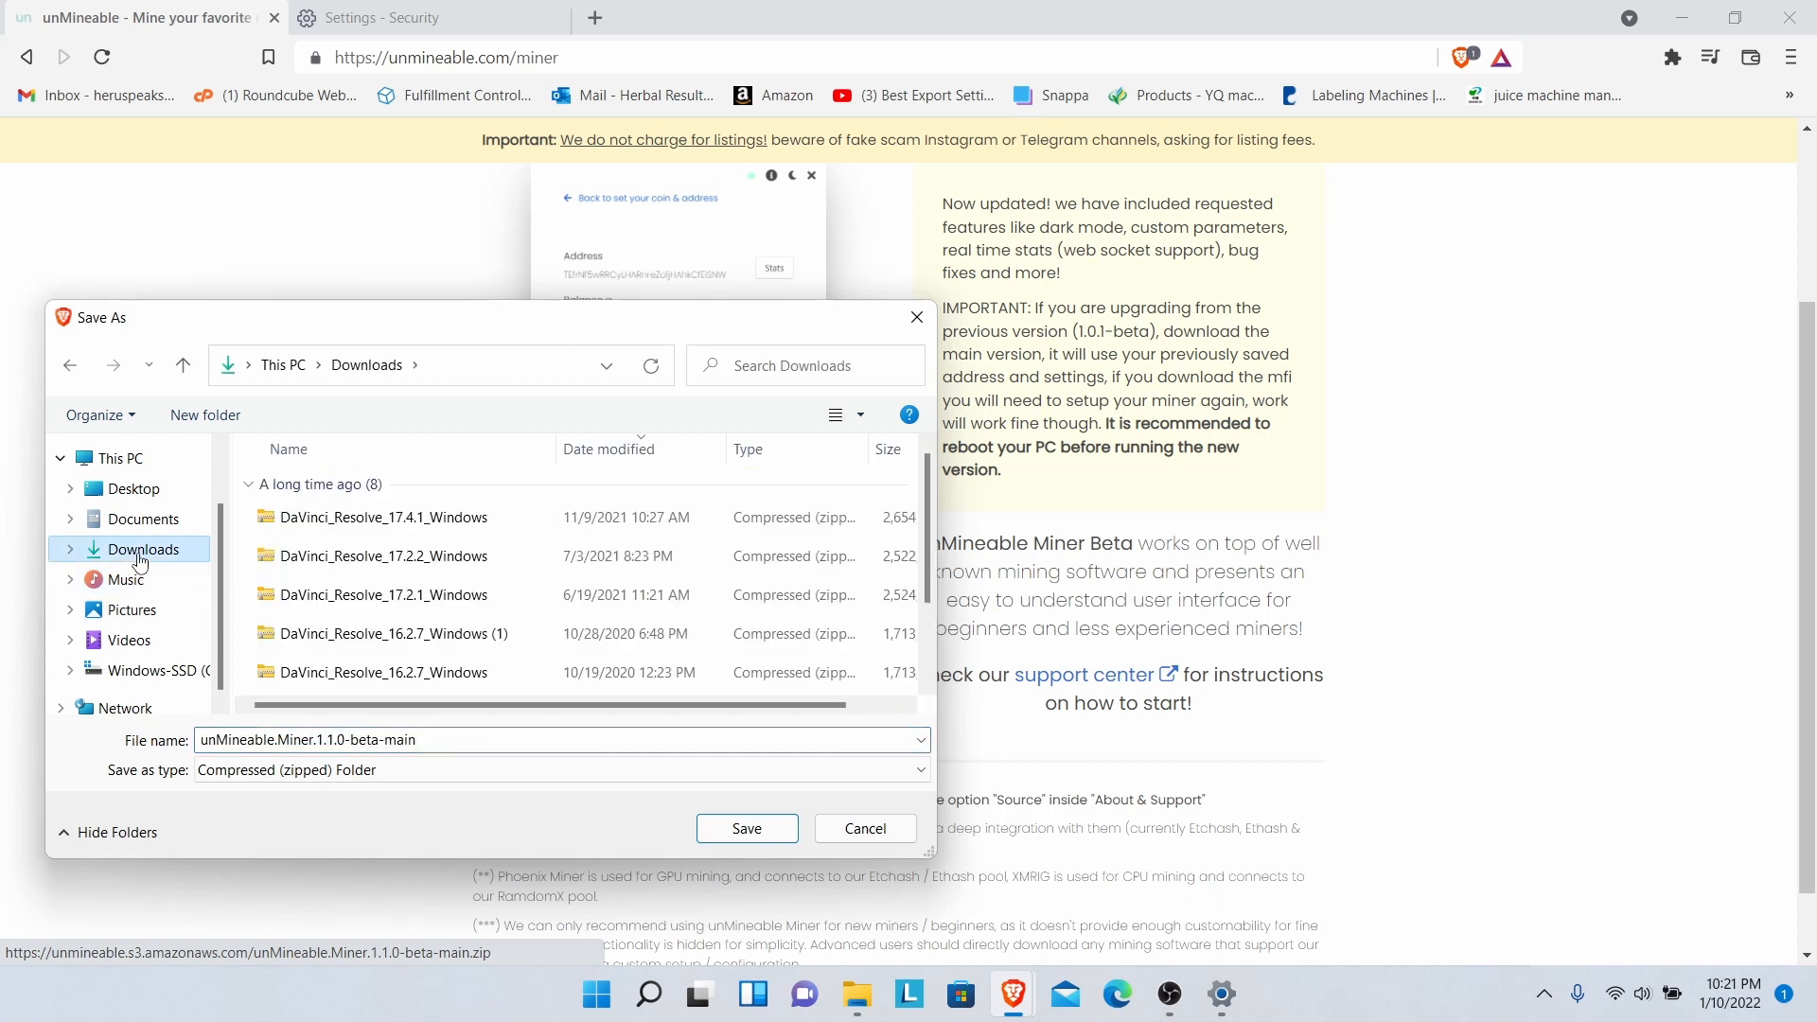
left_click(729, 830)
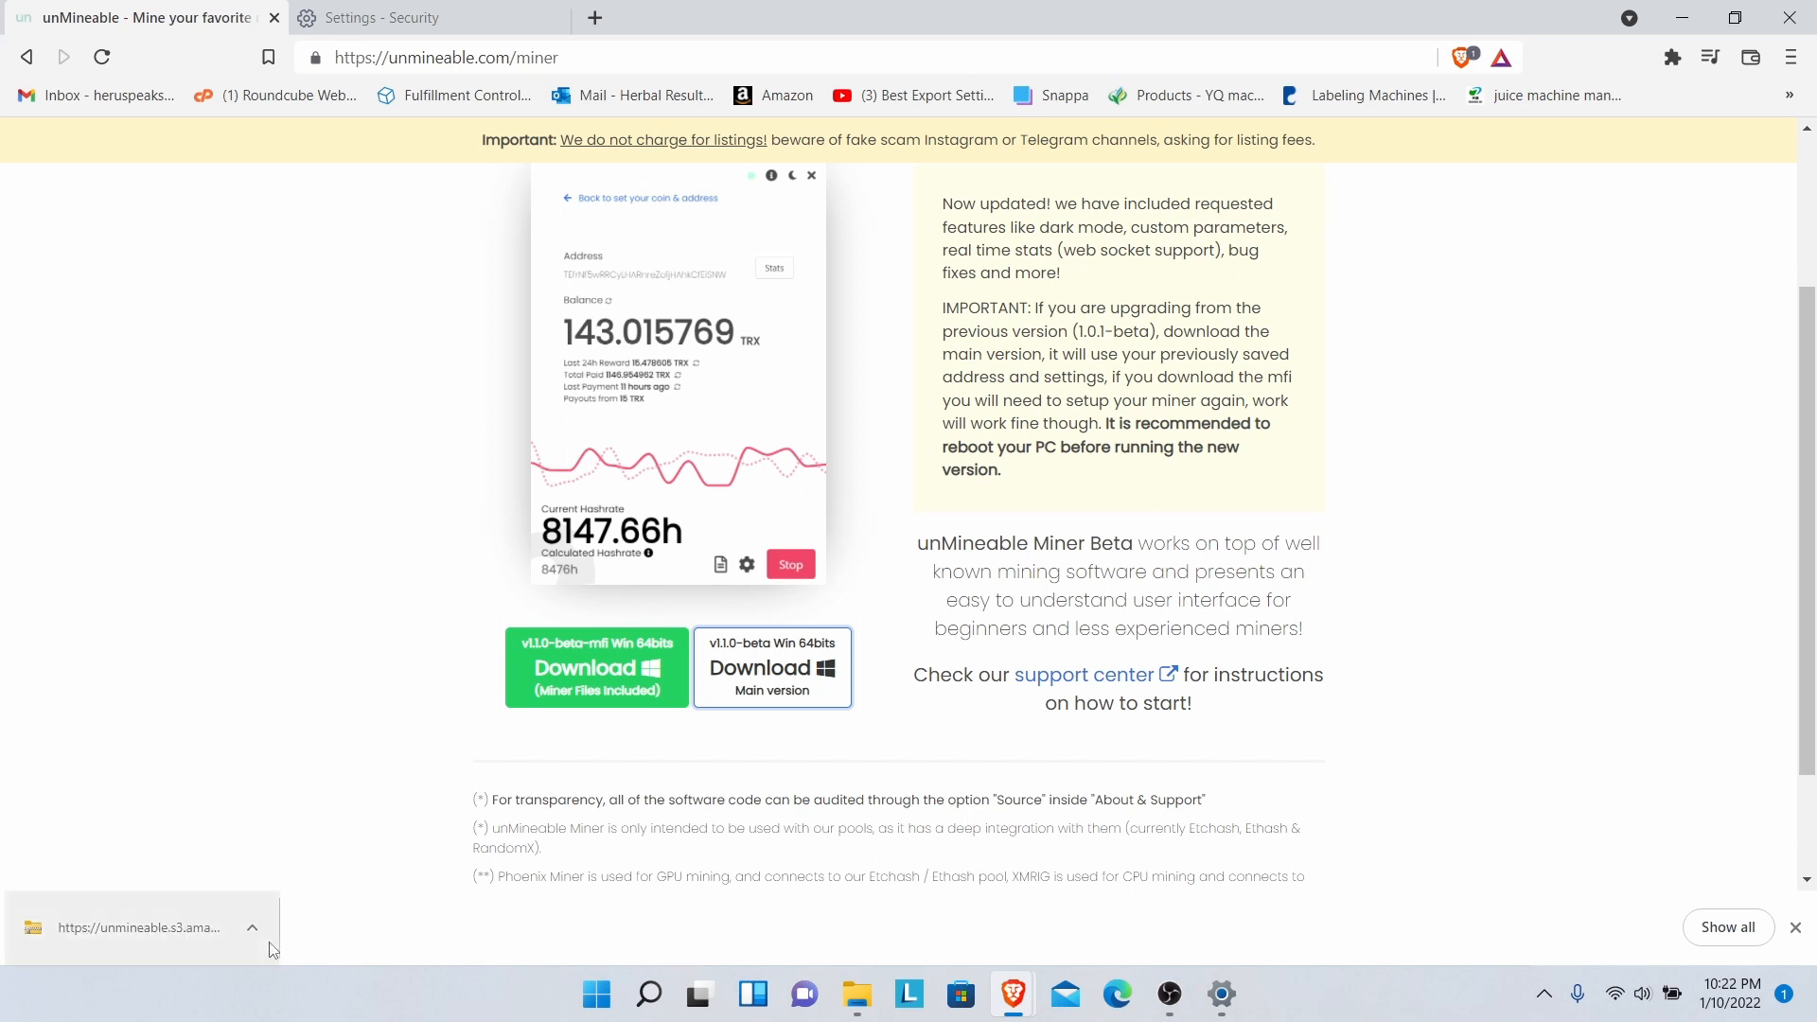
- Use Show in folder on the downloaded miner zip to reveal it in Downloads
left_click(253, 935)
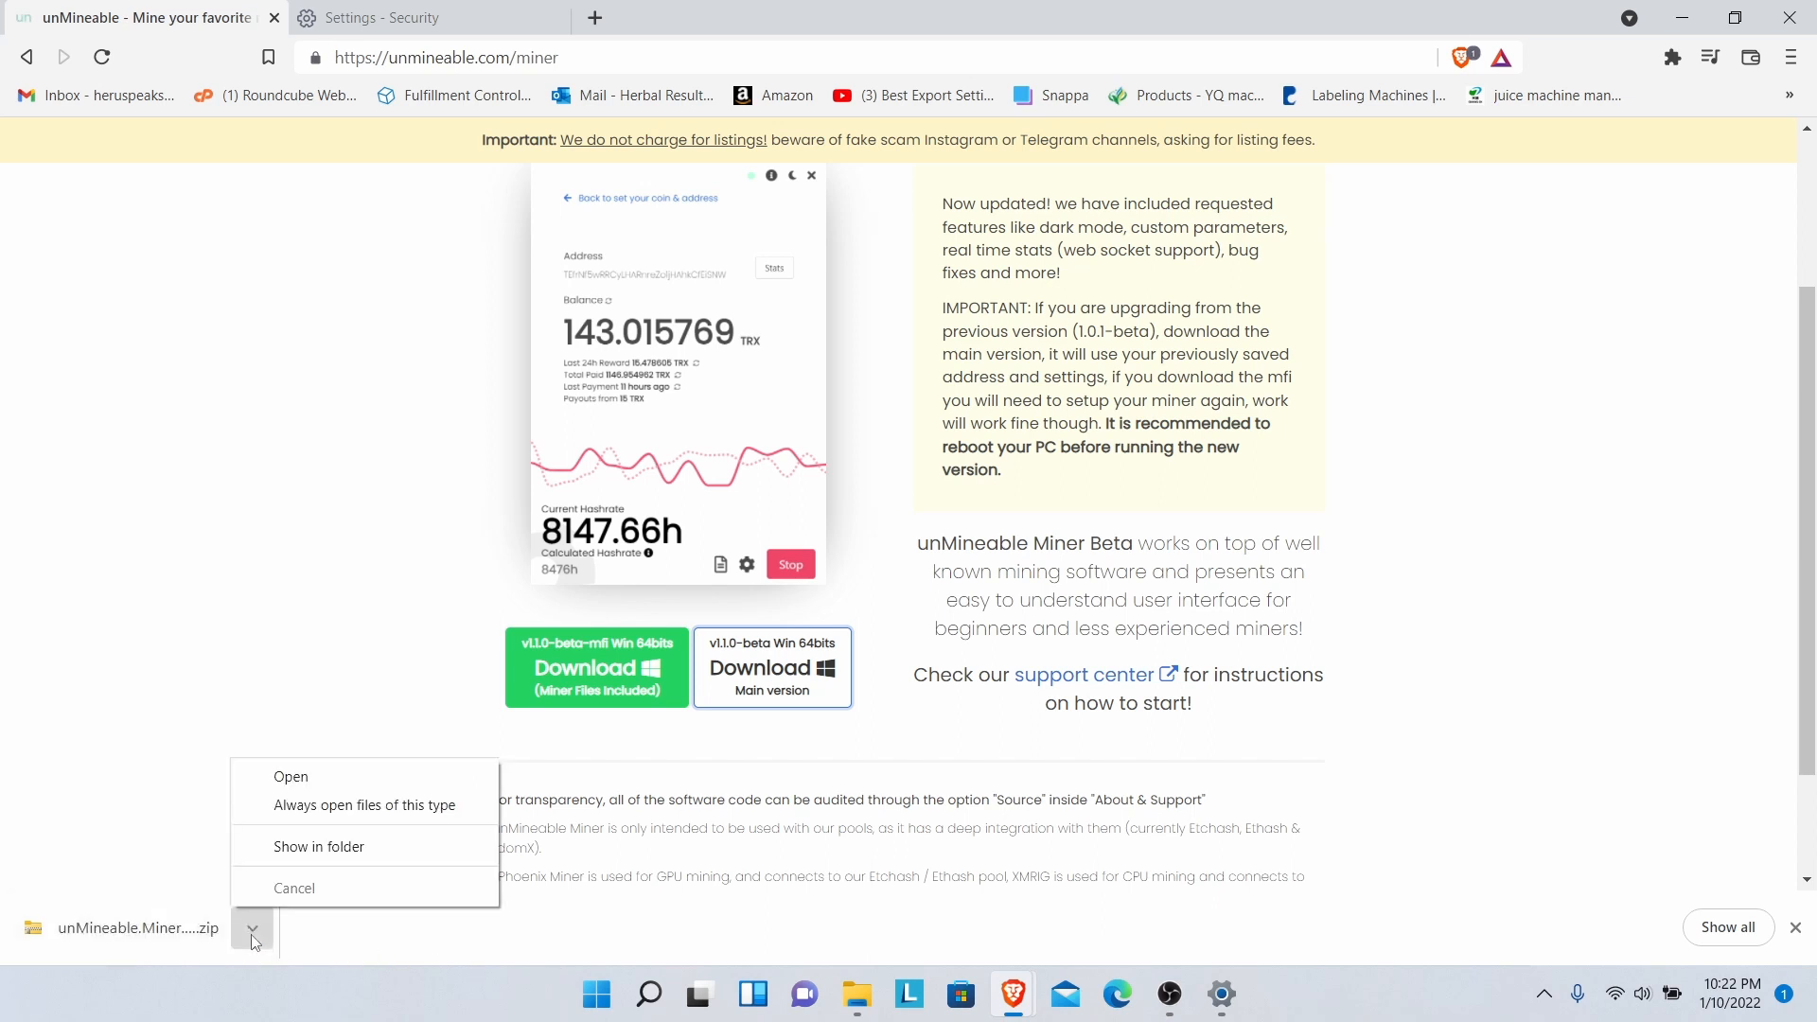
left_click(322, 847)
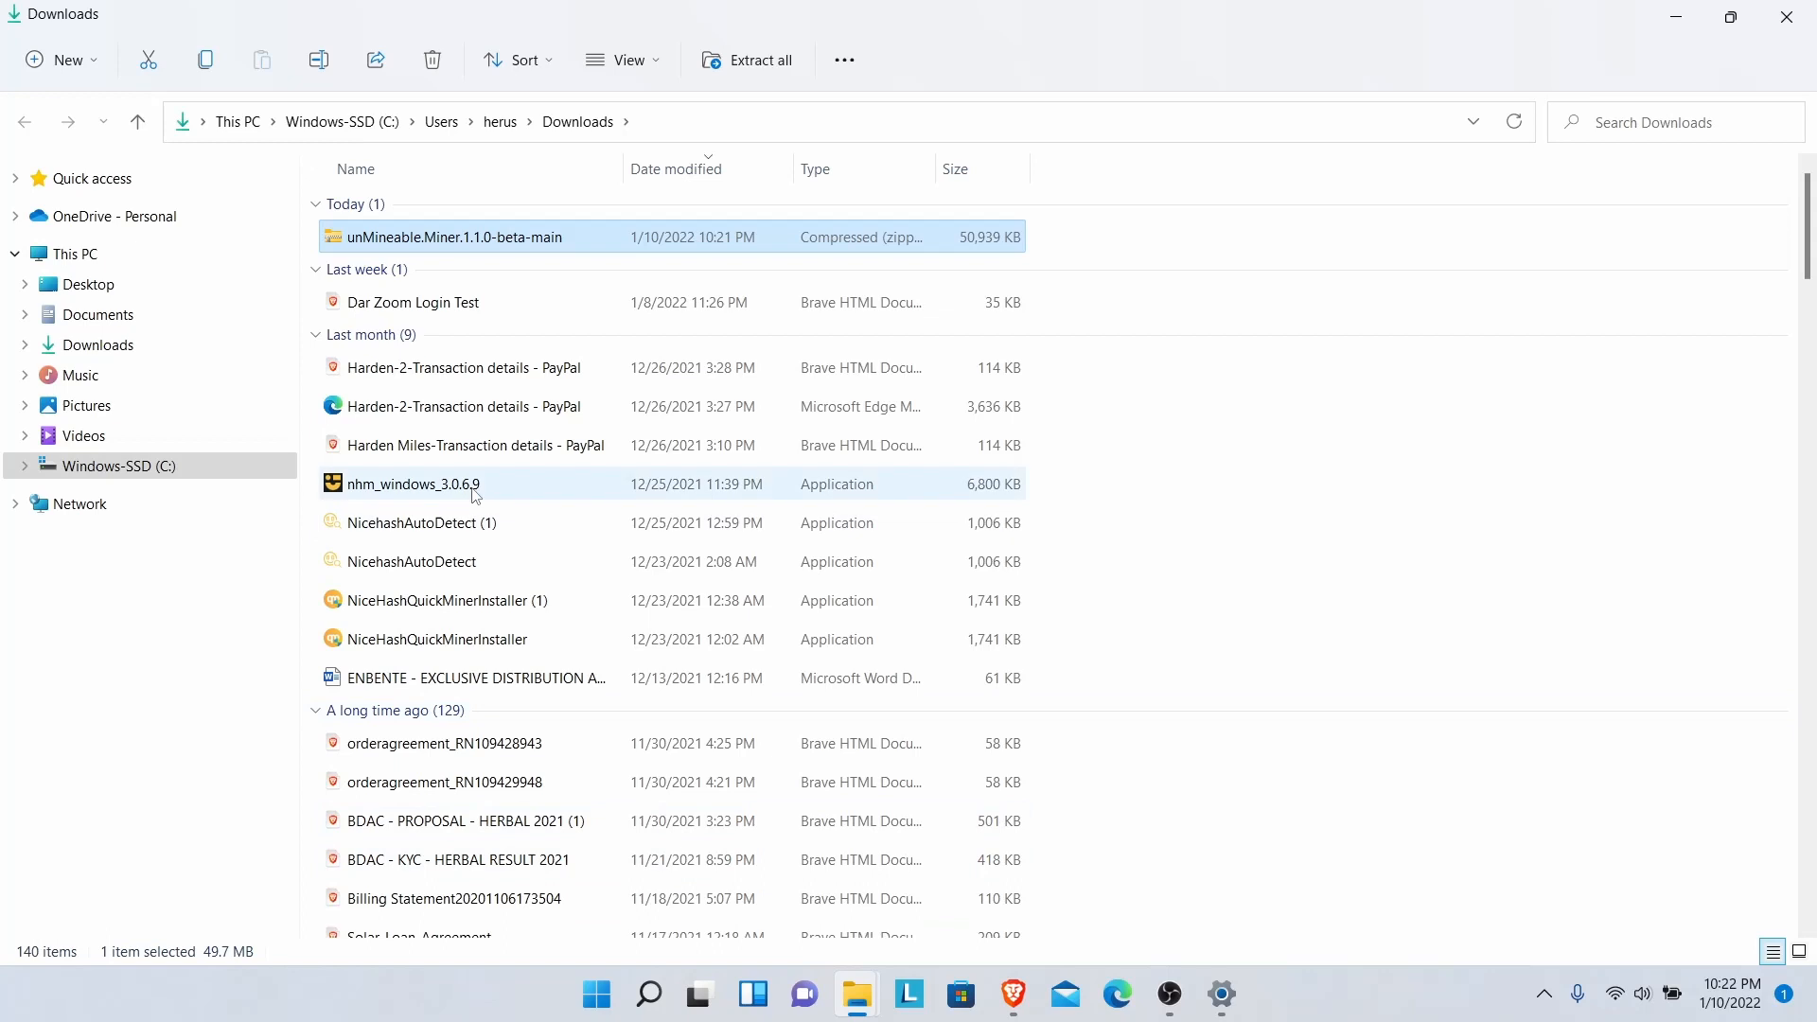
- Extract the miner zip to unMineable.Miner.1.1.0-beta-main in Downloads and return to Brave's miner page
right_click(379, 243)
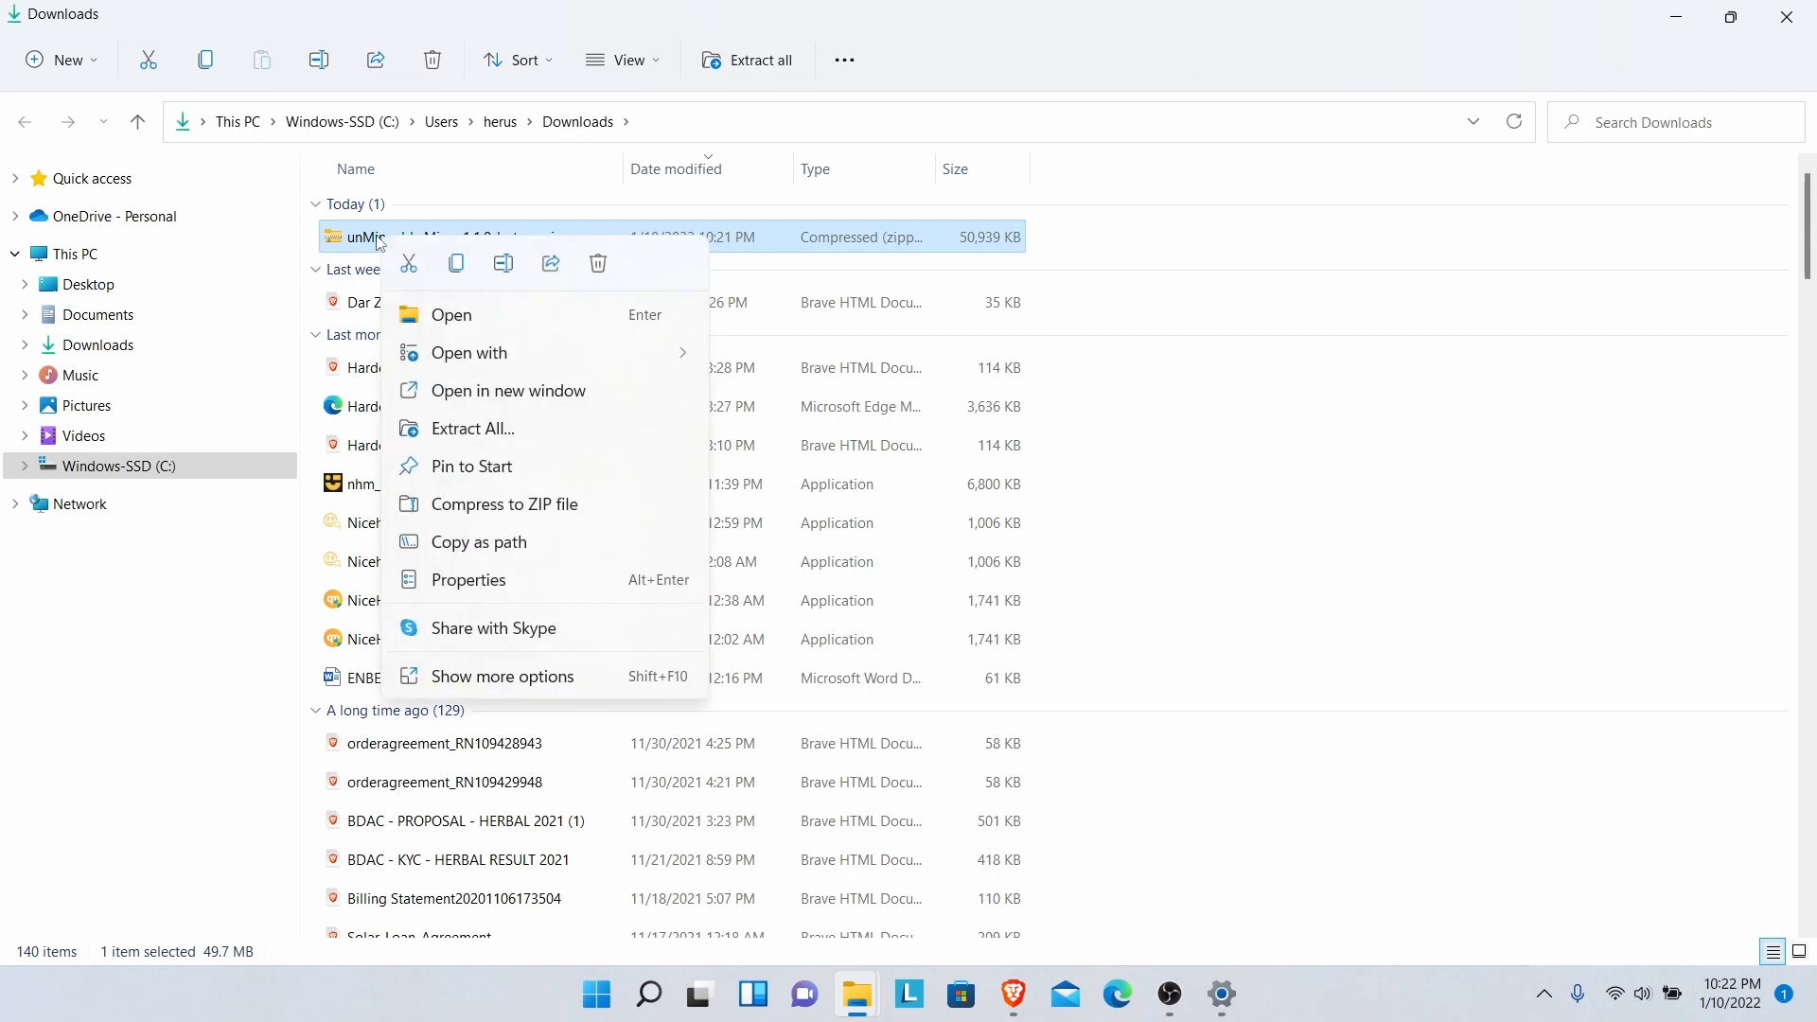
left_click(443, 430)
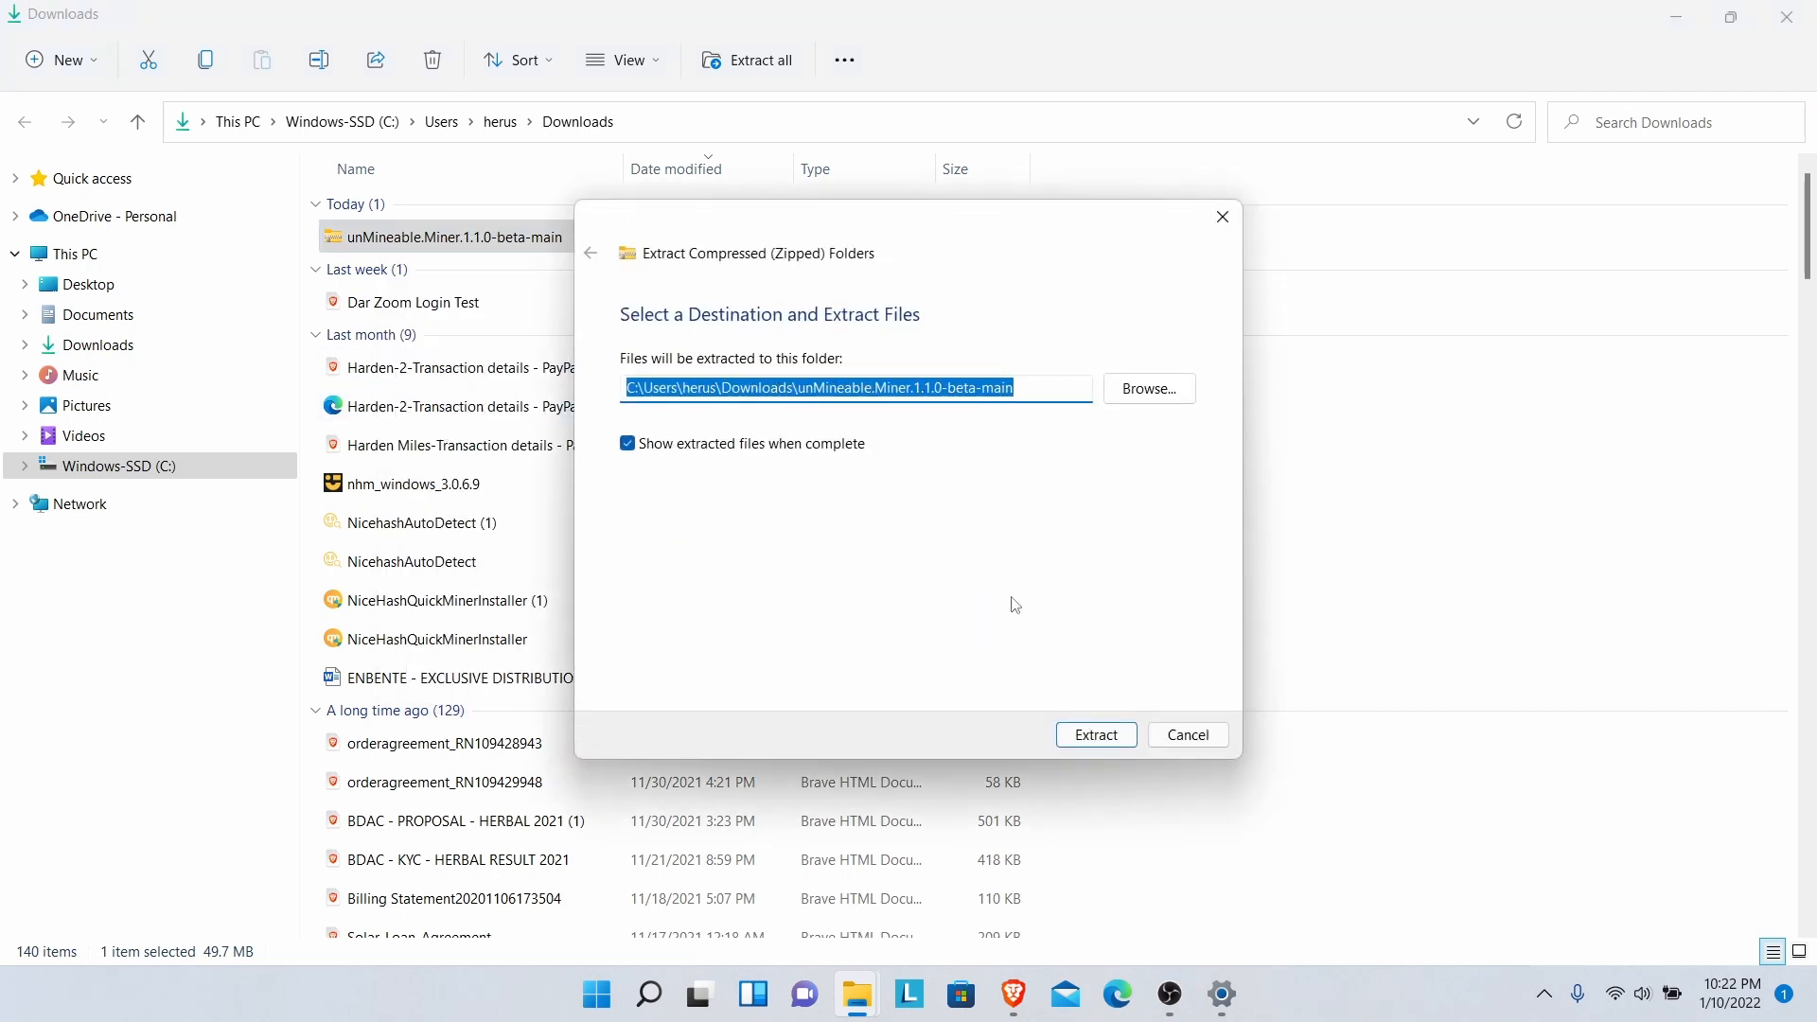
left_click(1092, 734)
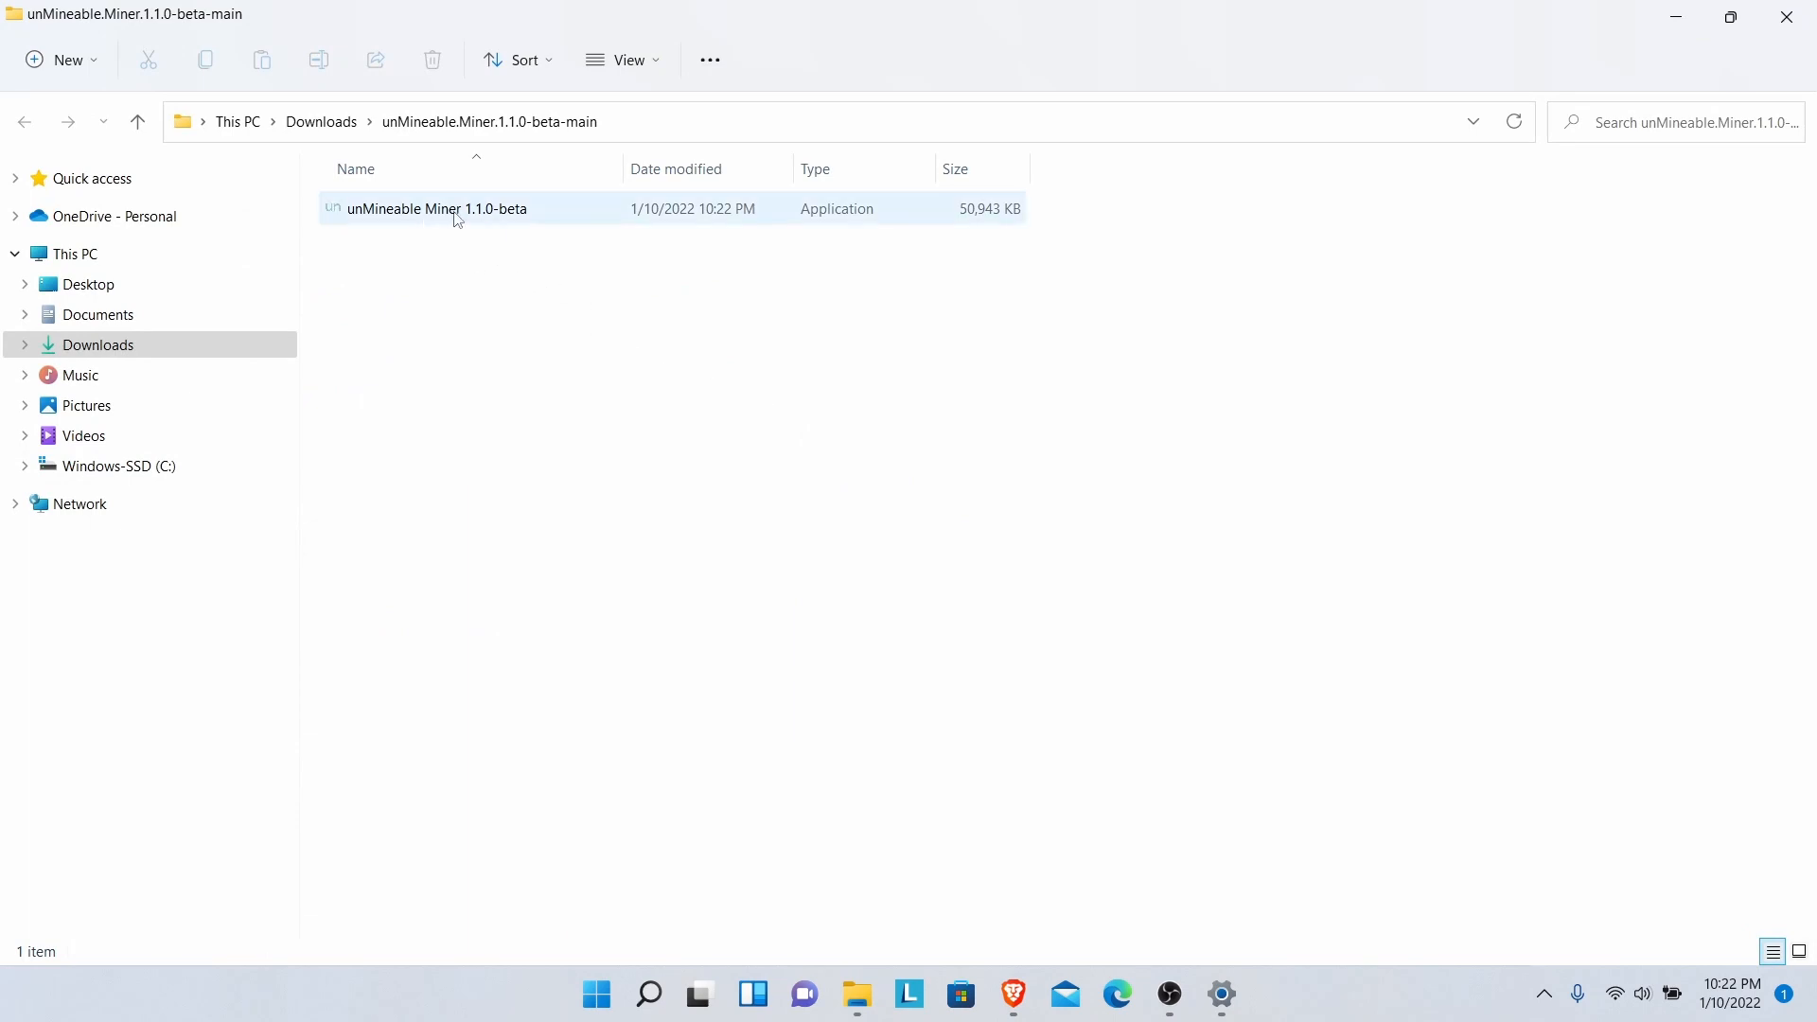
left_click(341, 139)
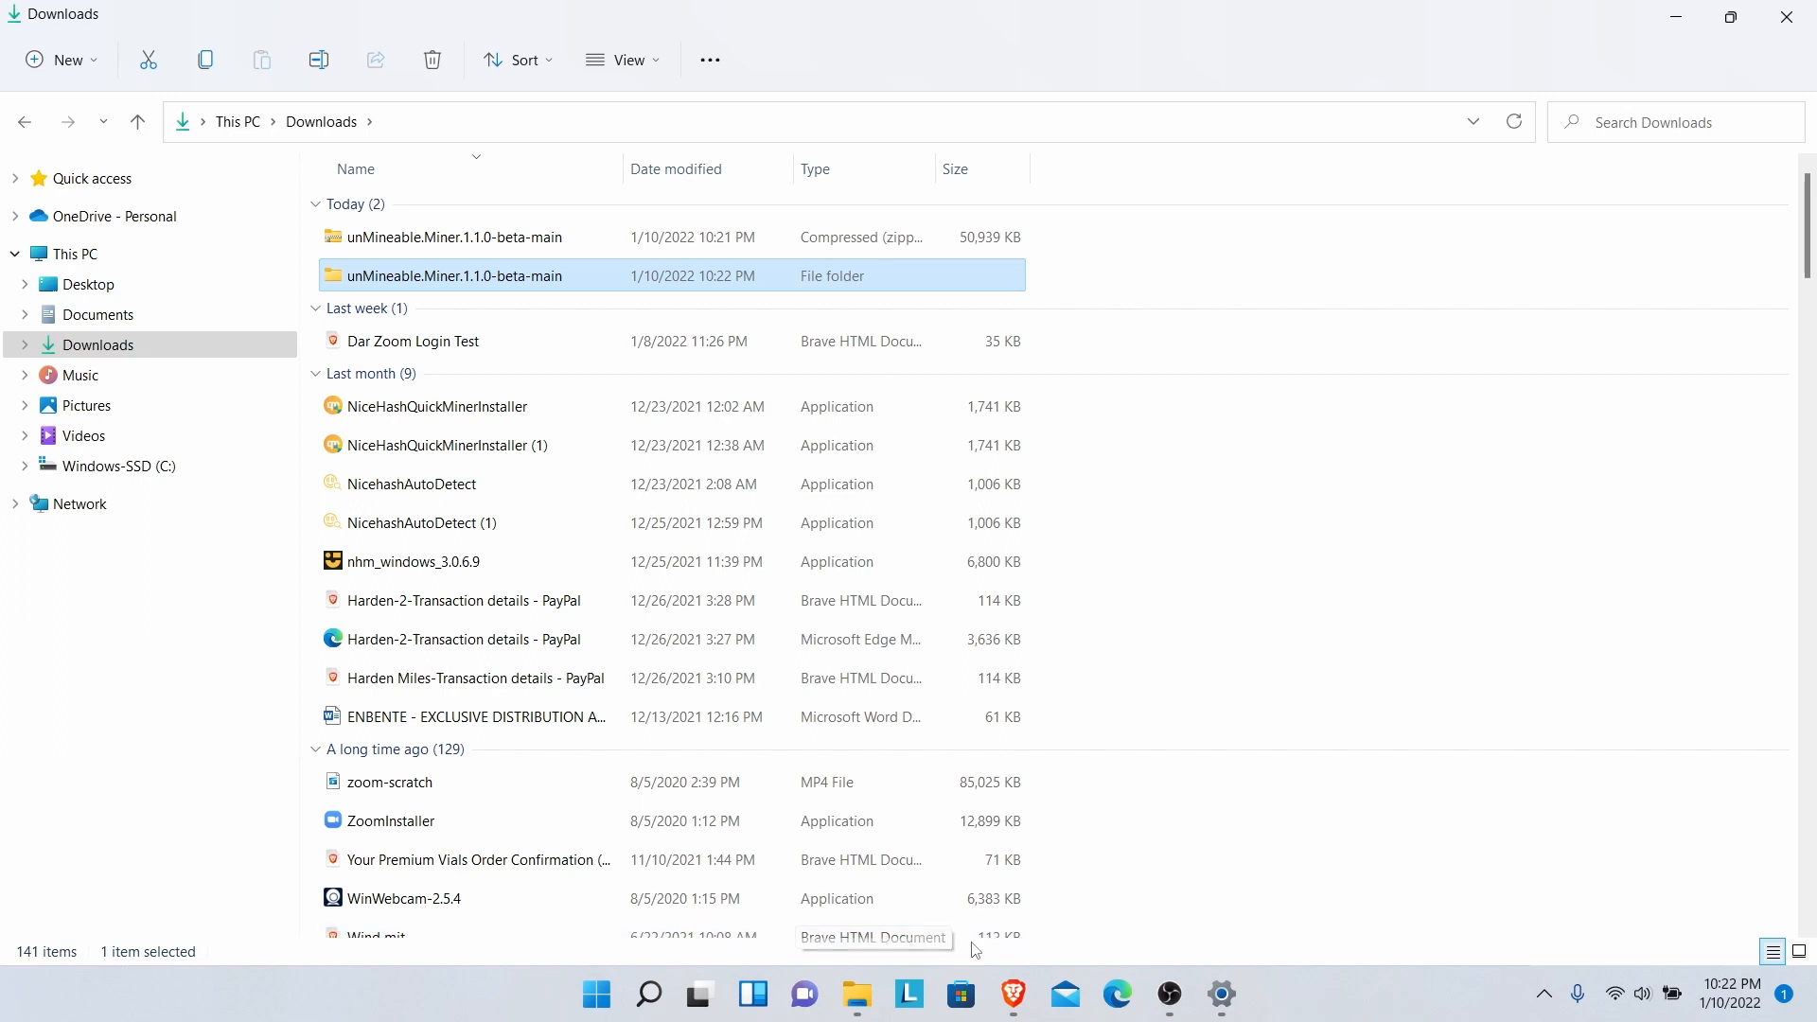
mouse_move(1014, 992)
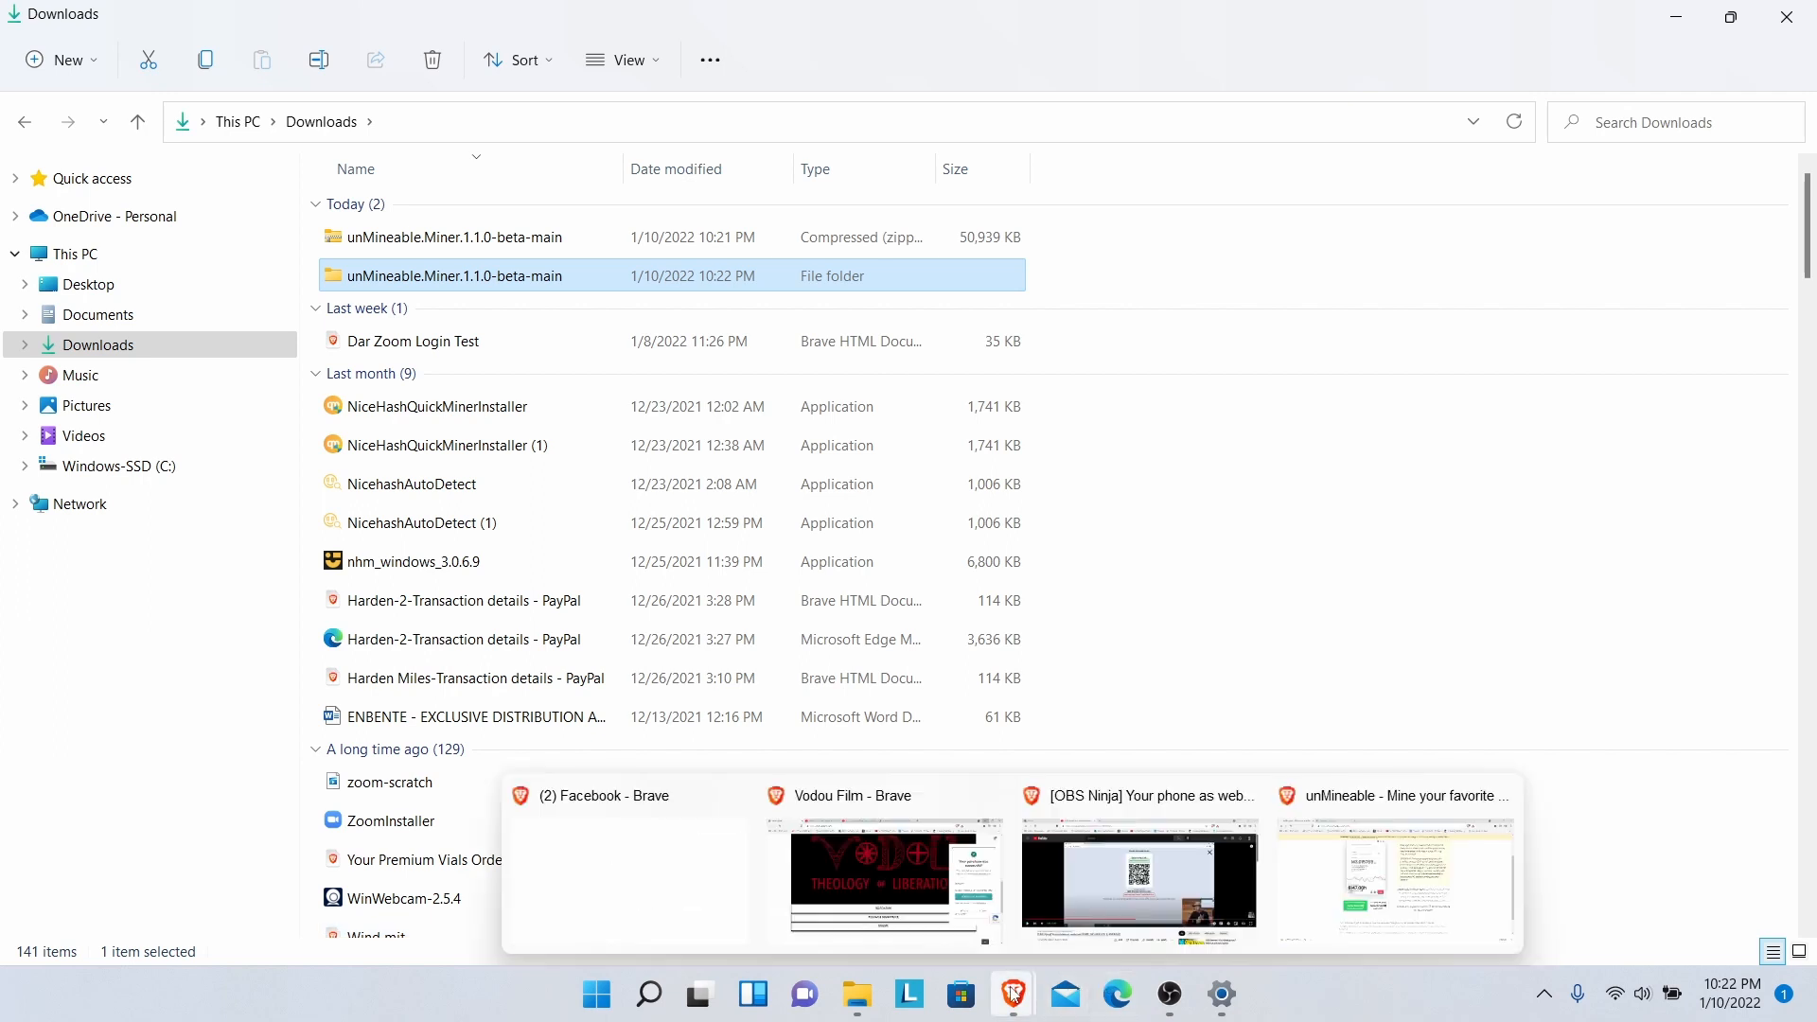
left_click(1364, 897)
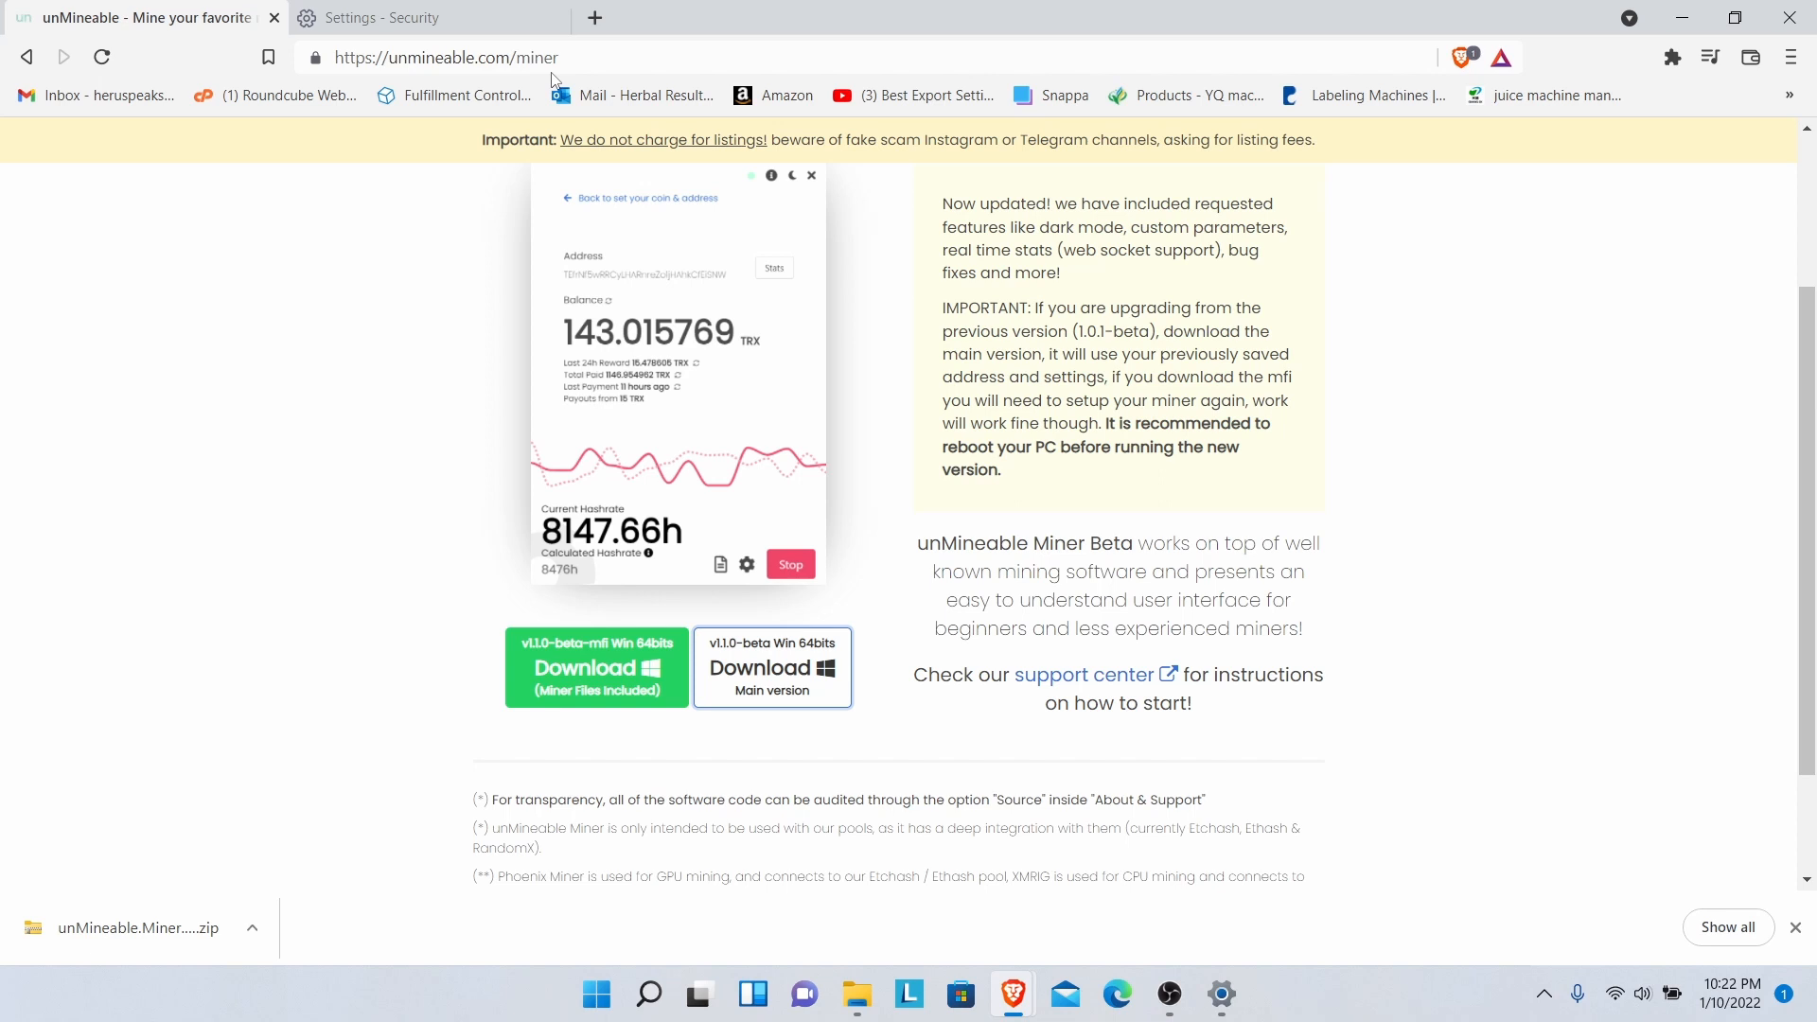
- Open the 'How to setup our easy mining app' support article and scroll to its miner-files section
left_click(1085, 676)
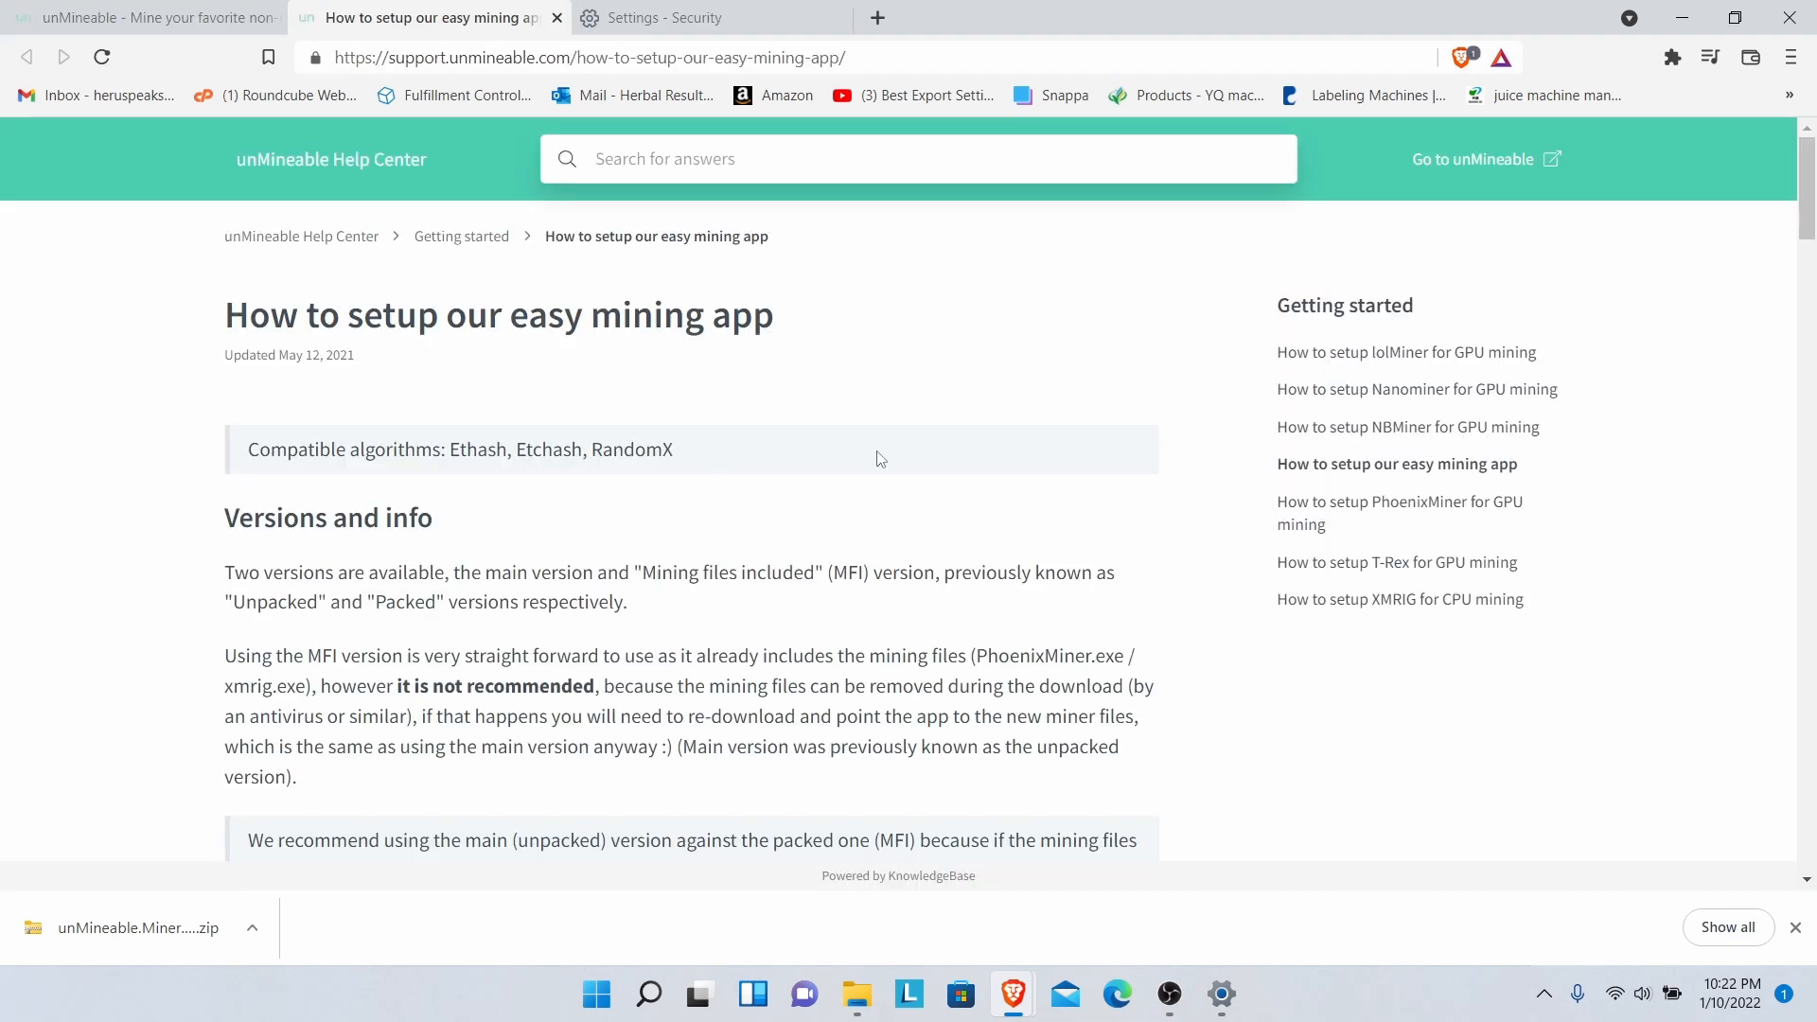
left_click_drag(1809, 219, 1748, 402)
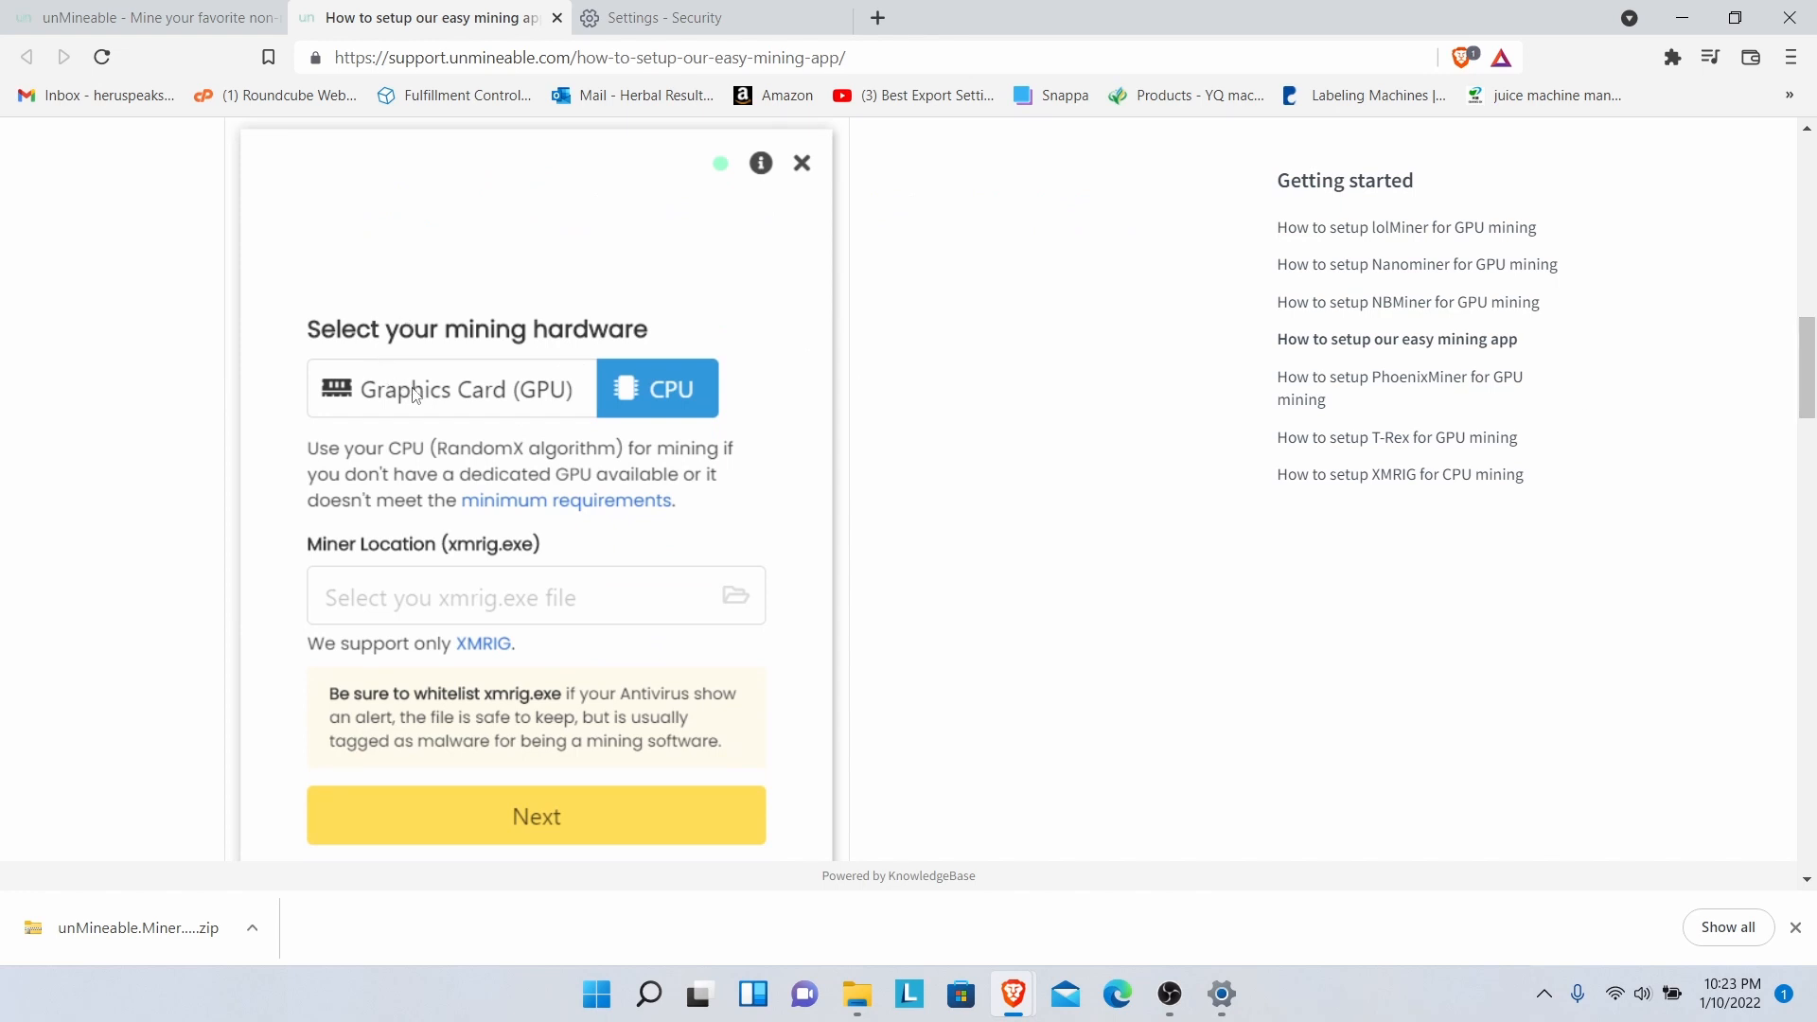
left_click_drag(1810, 403, 1812, 326)
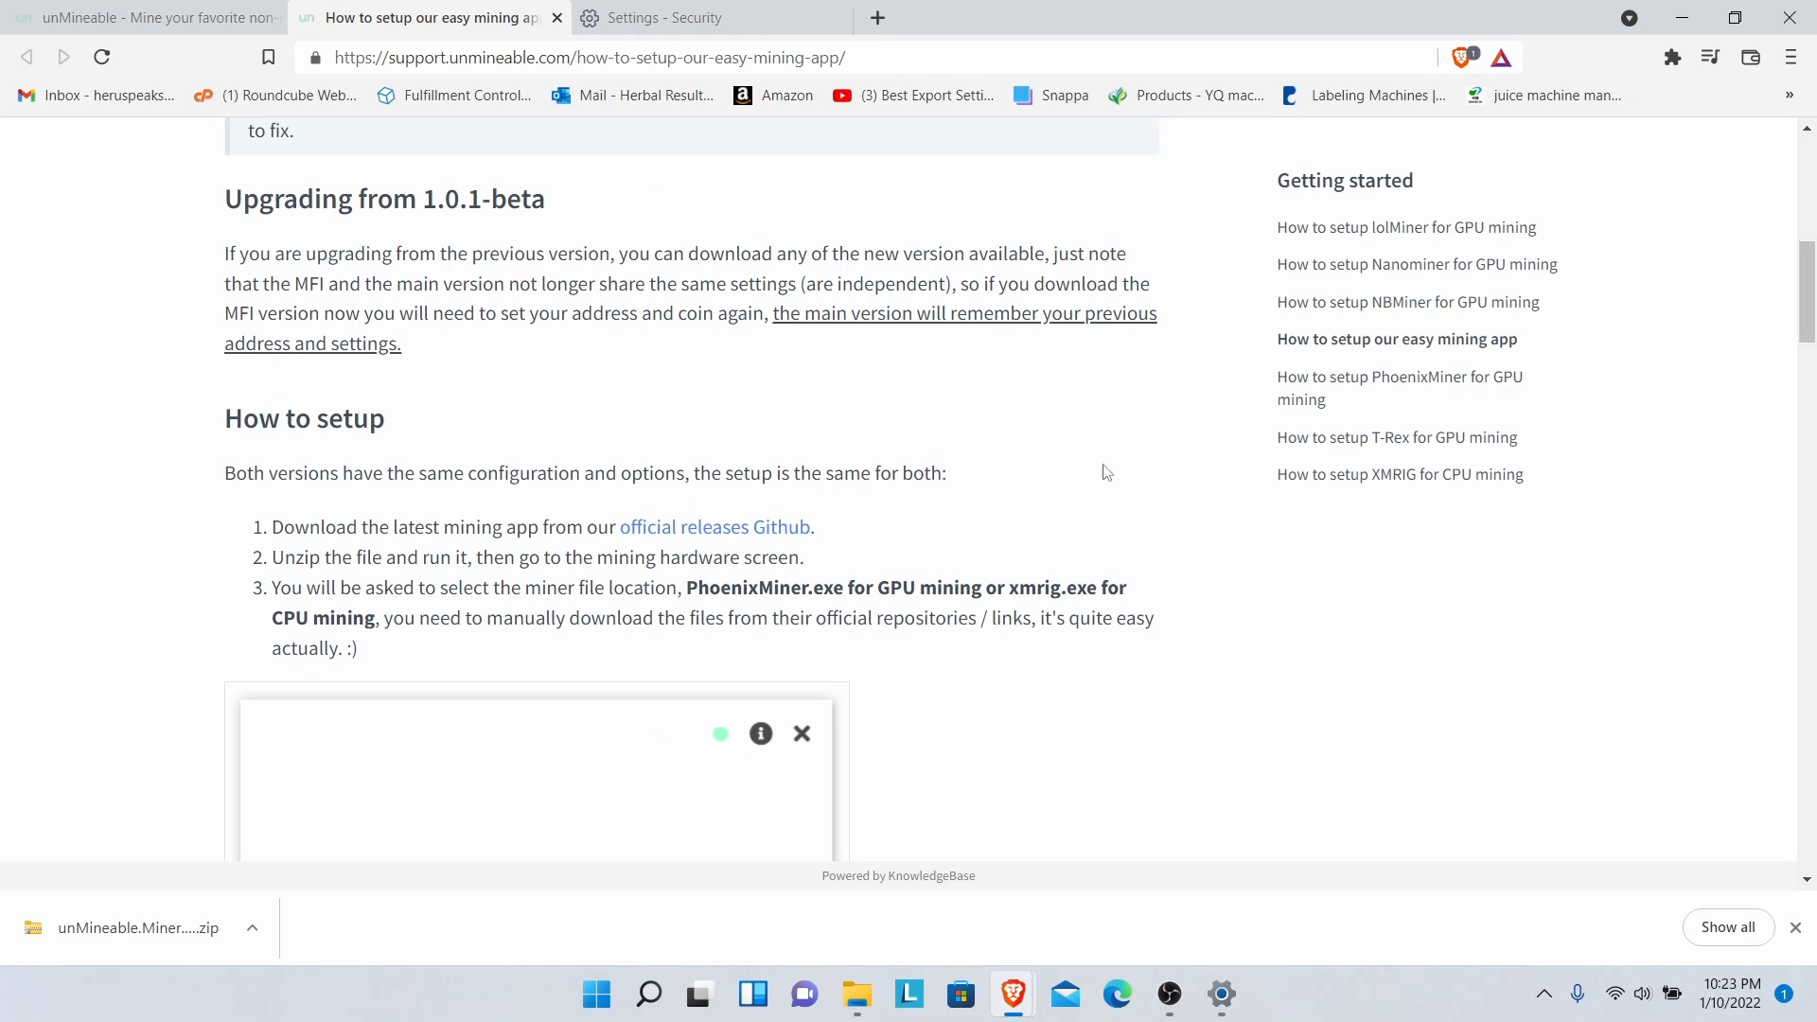
left_click_drag(1813, 284, 1781, 446)
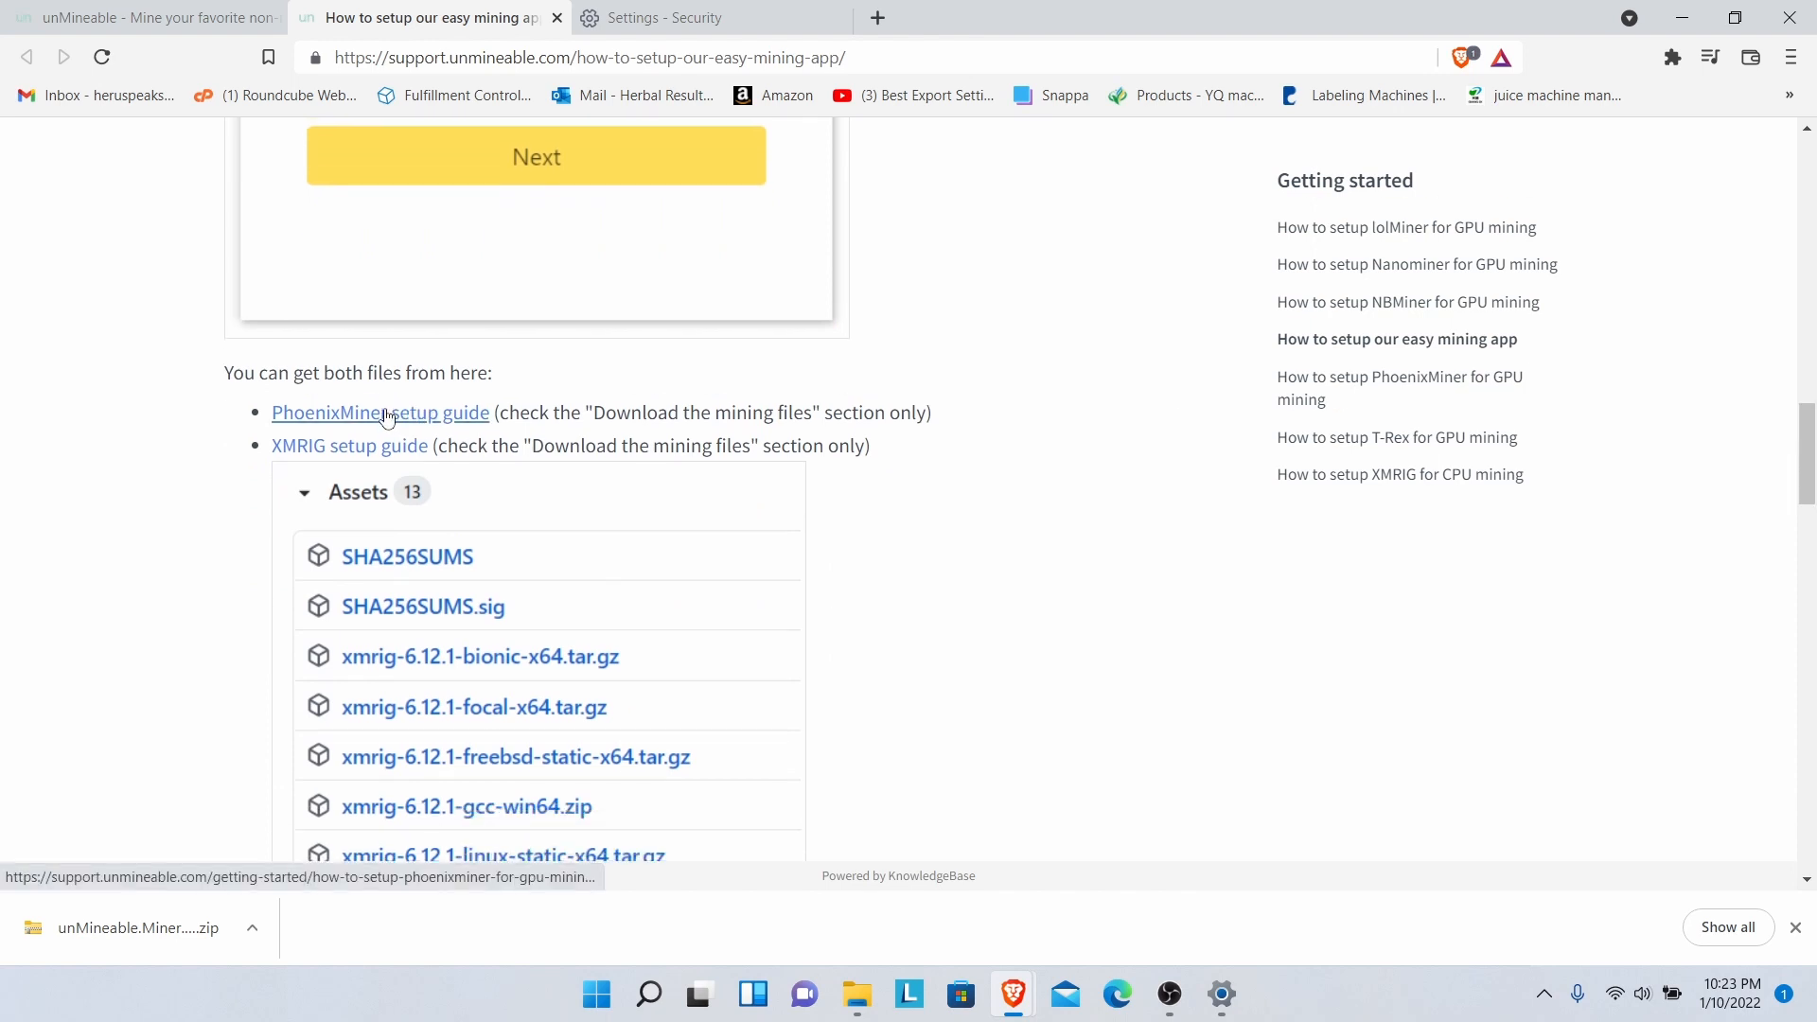
- Follow the PhoenixMiner setup guide to the official phoenixminer.info downloads index
left_click(387, 418)
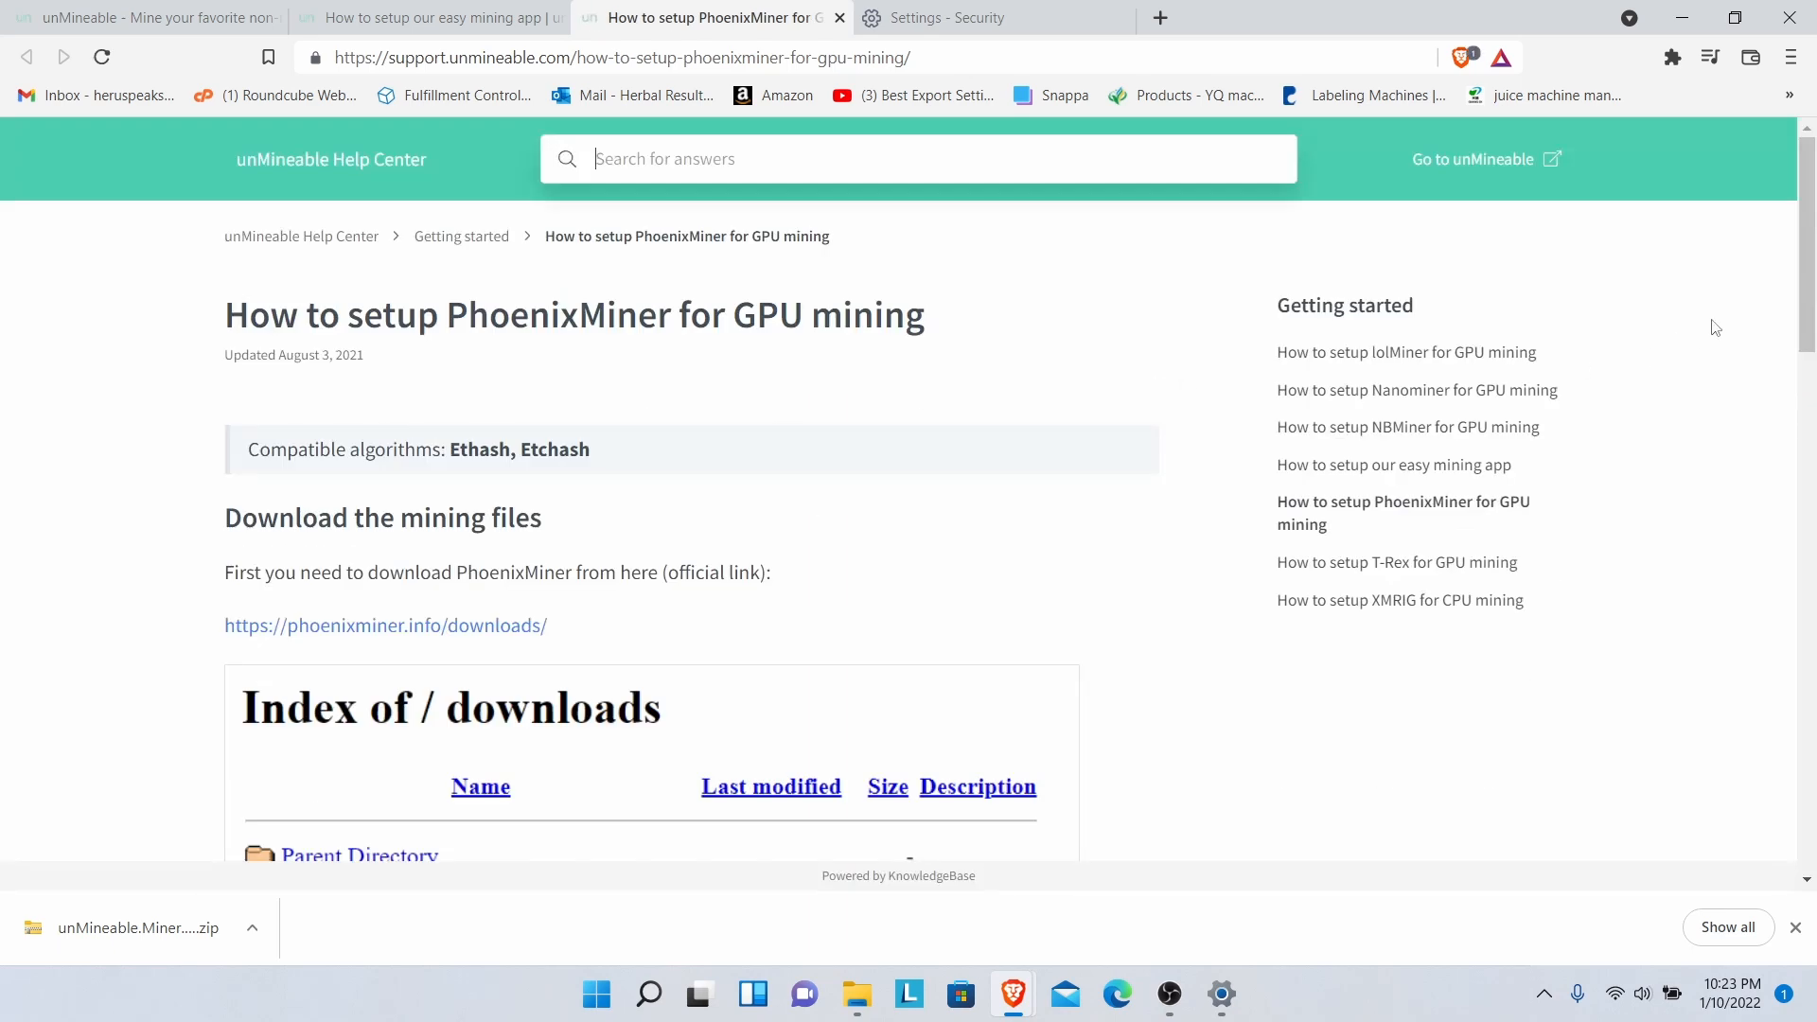
left_click_drag(1804, 284, 1799, 345)
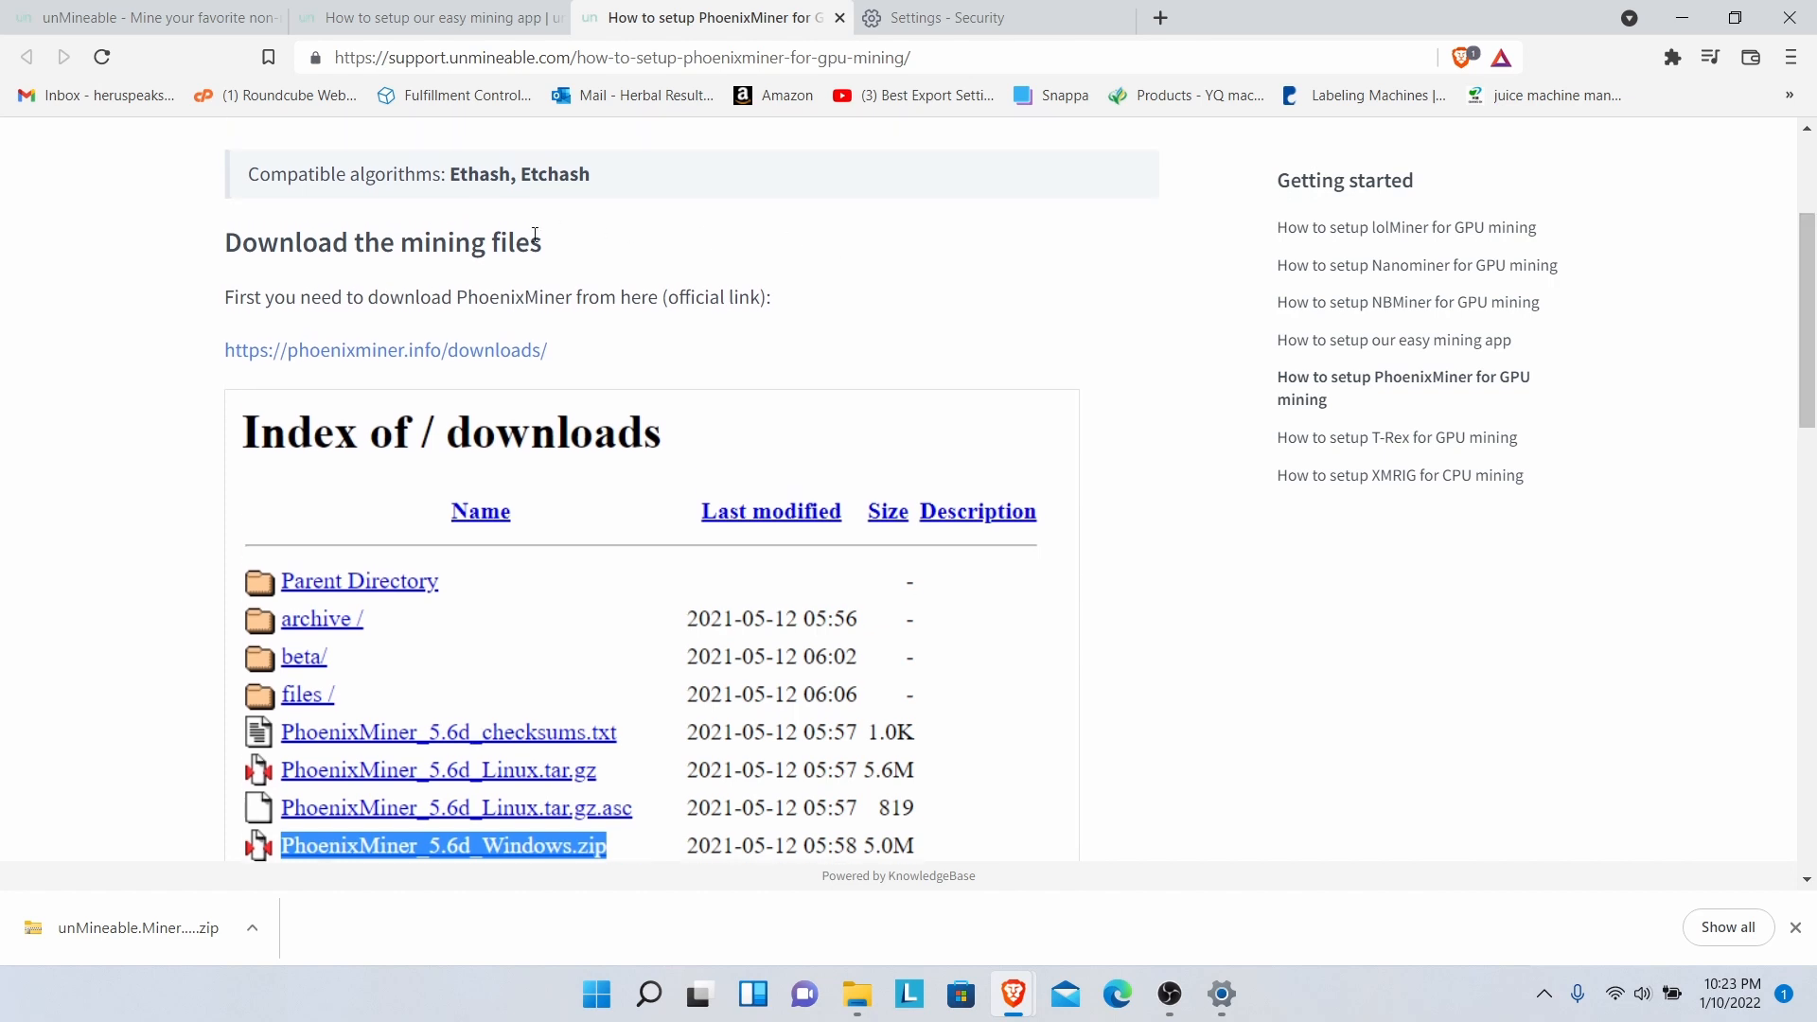
left_click(460, 354)
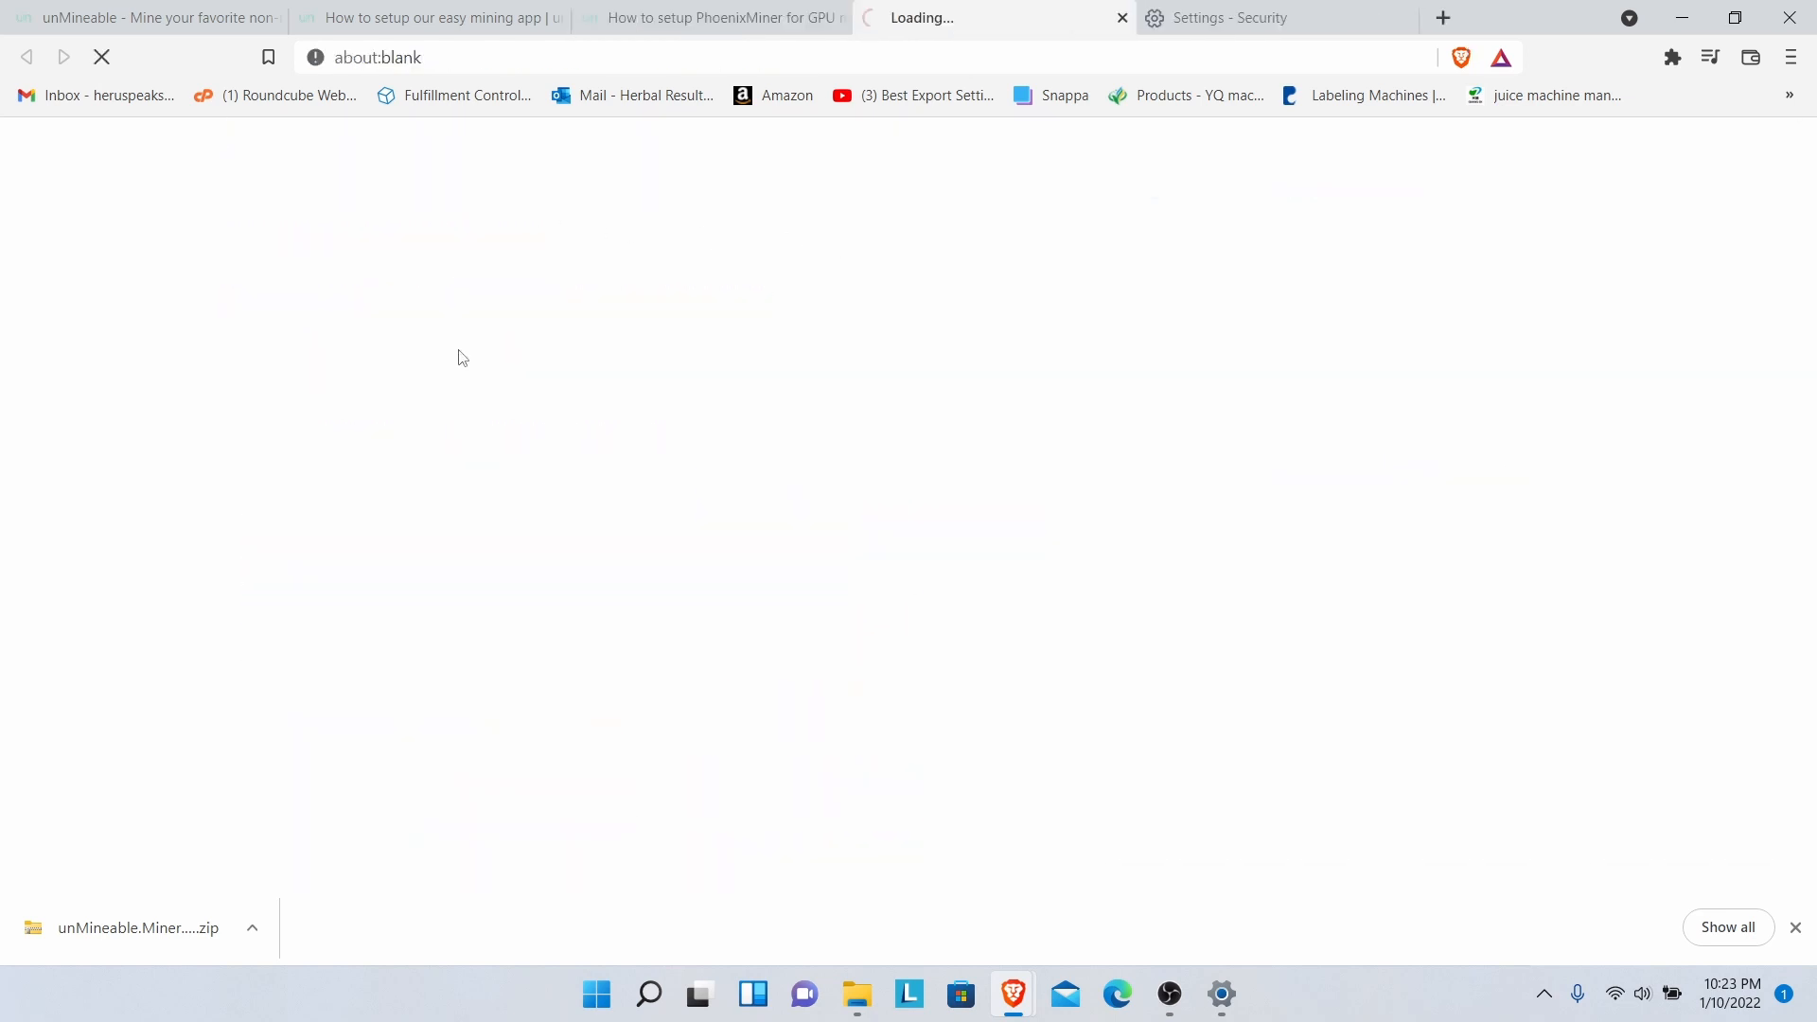
scroll(1789, 346, "down", 2)
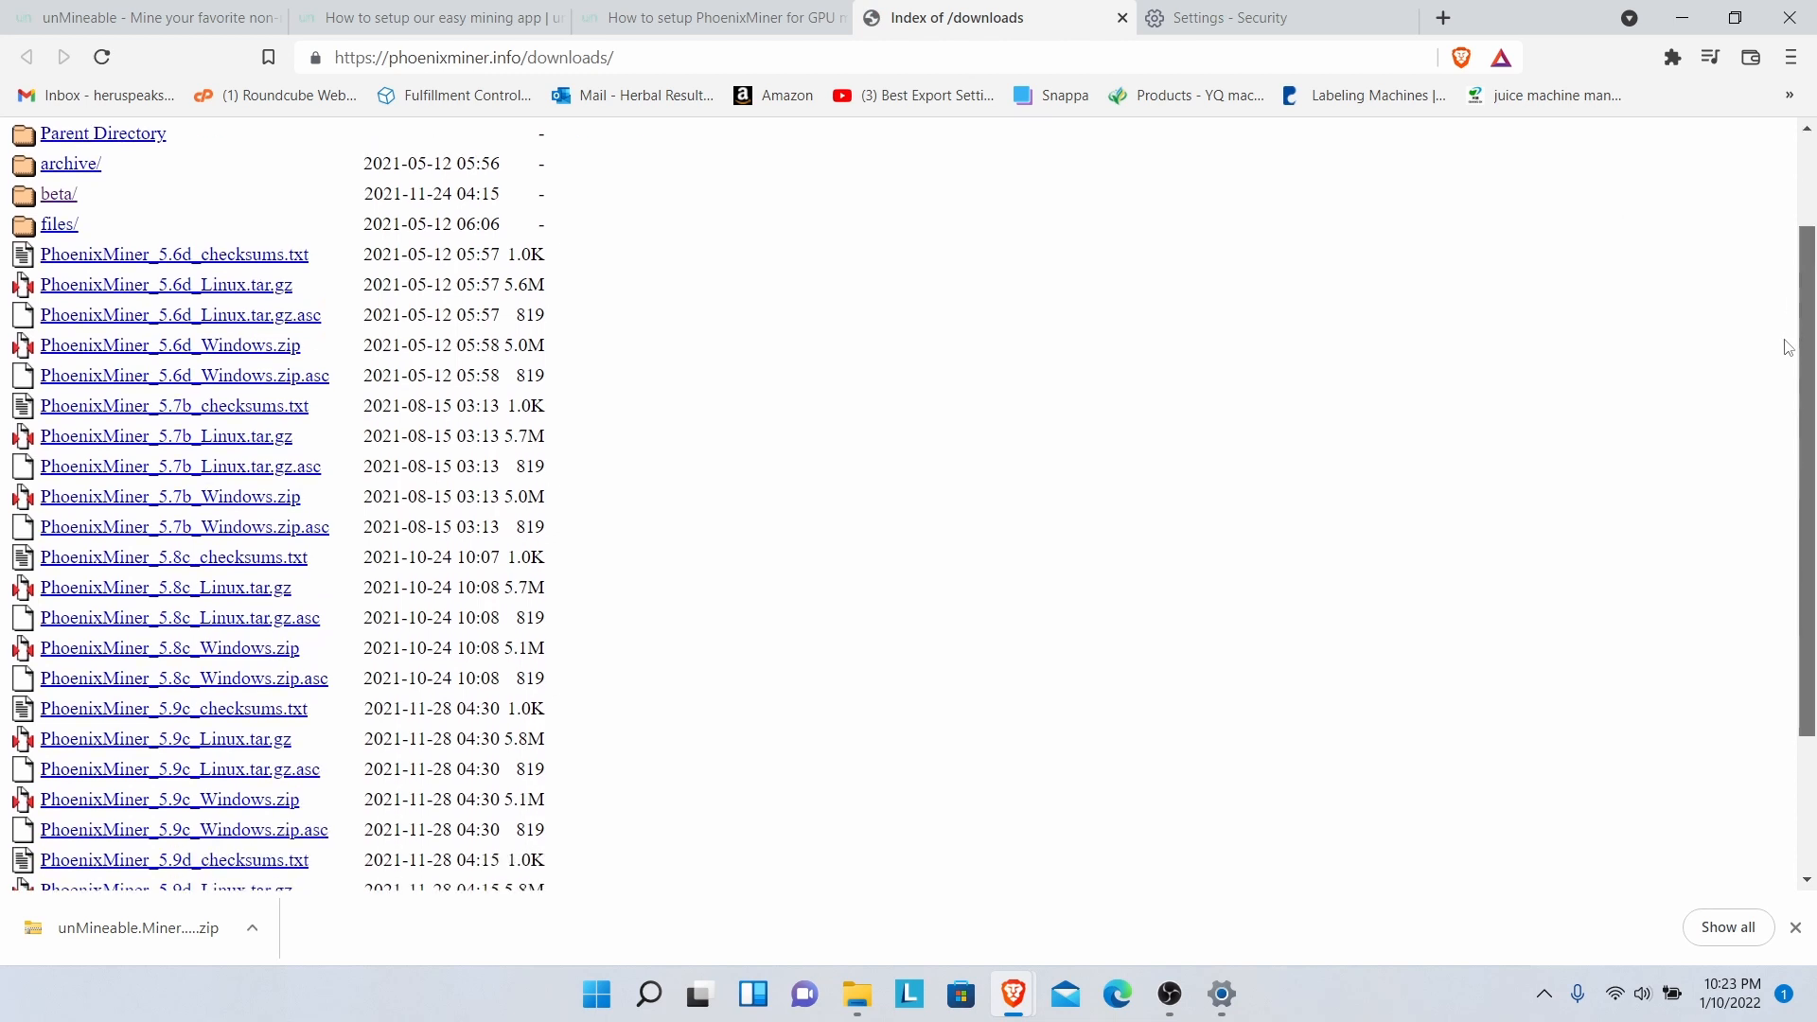
scroll(1788, 346, "down", 3)
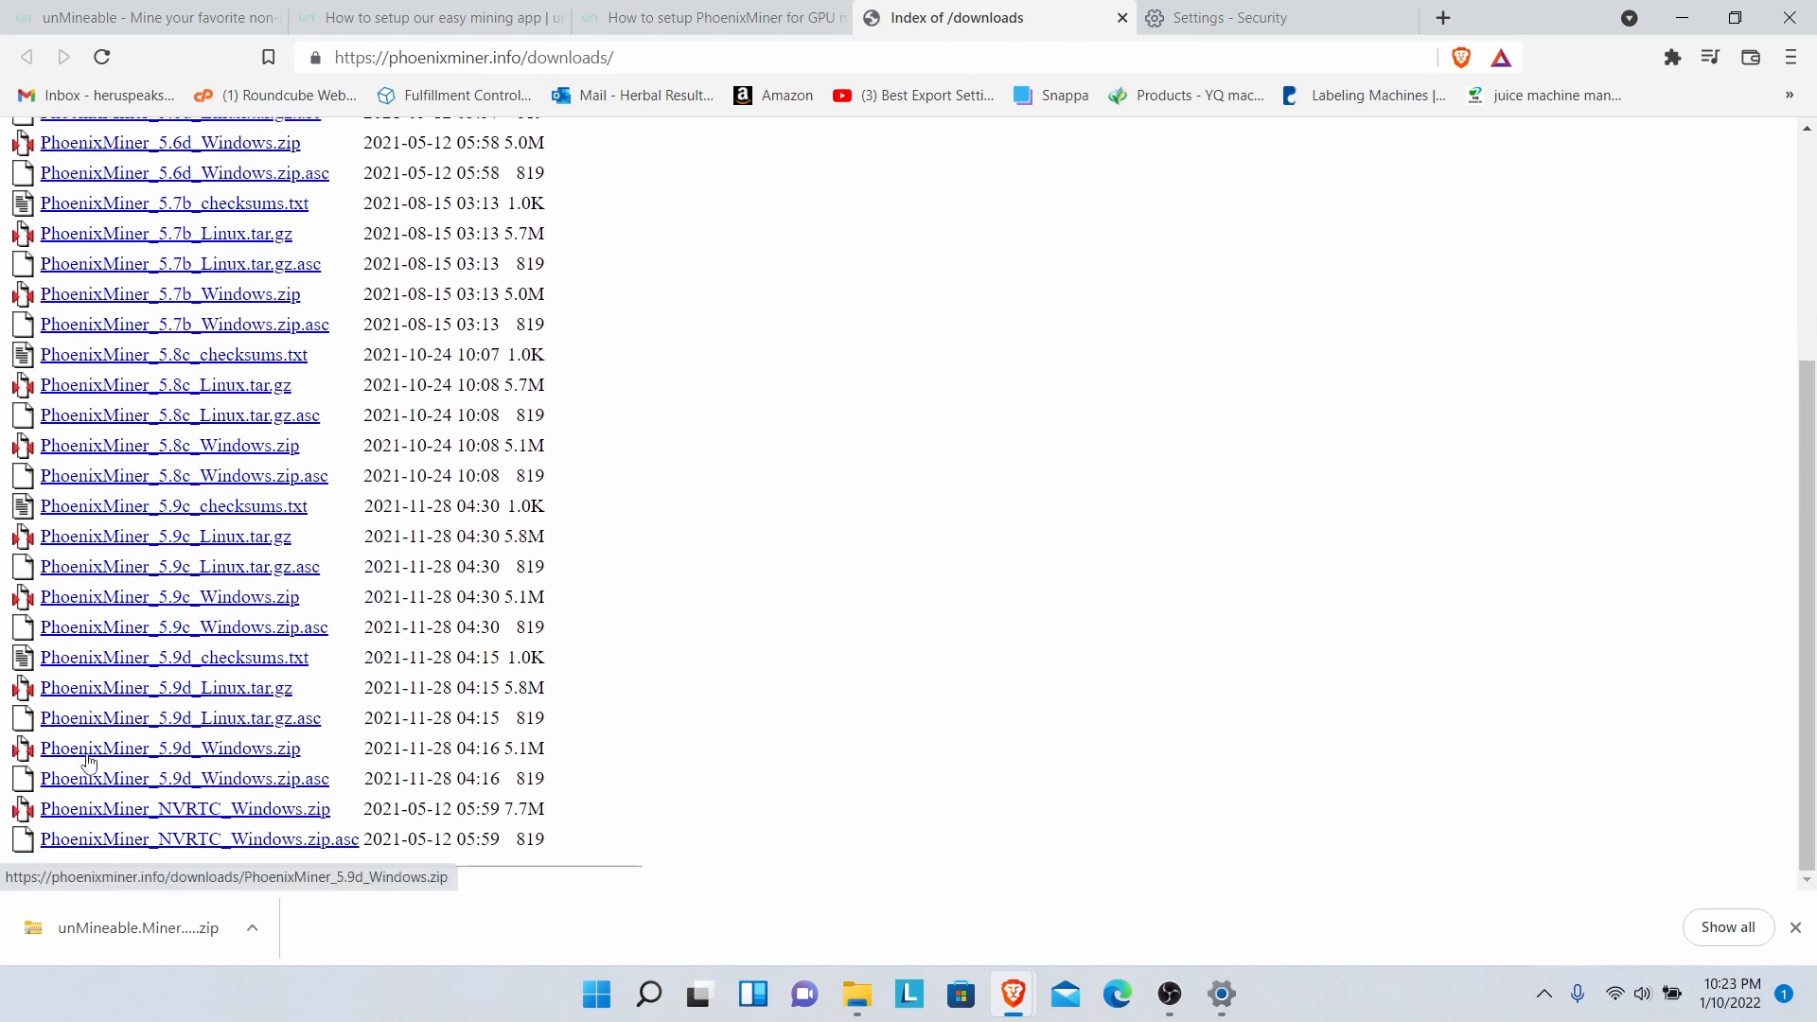
- Download and save PhoenixMiner_5.9d_Windows.zip into Downloads
left_click(200, 757)
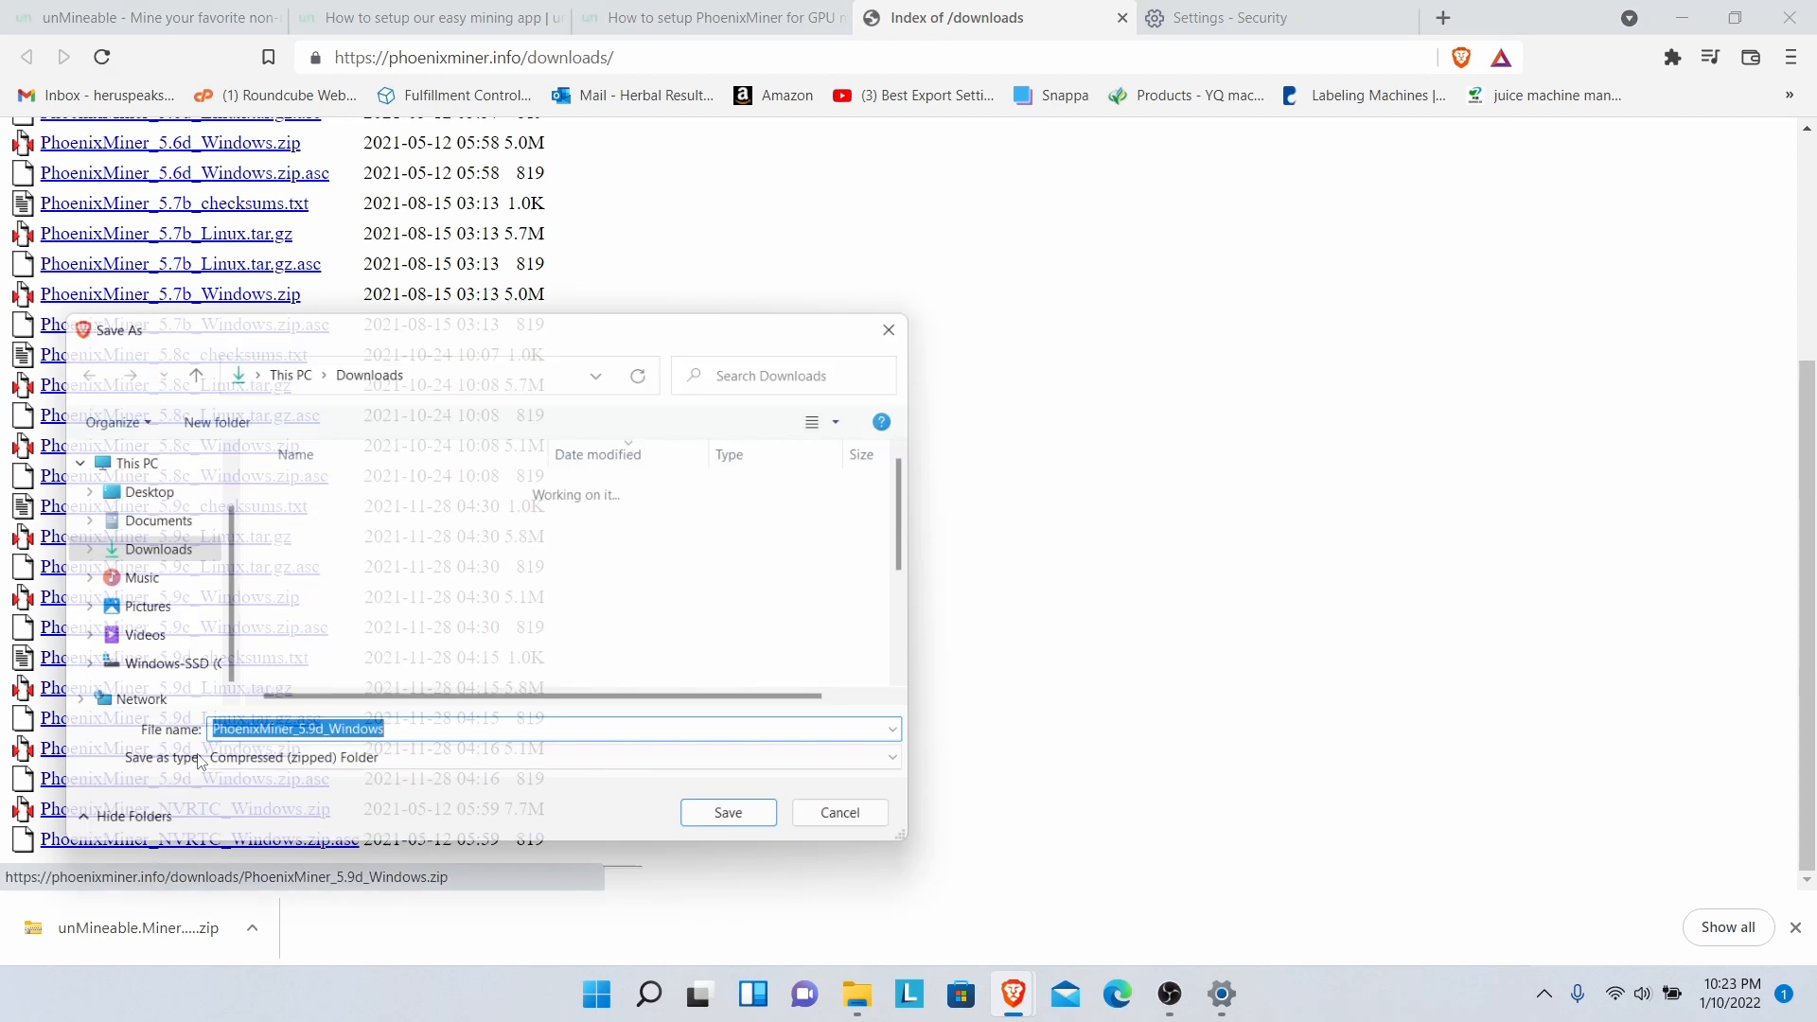
left_click(747, 830)
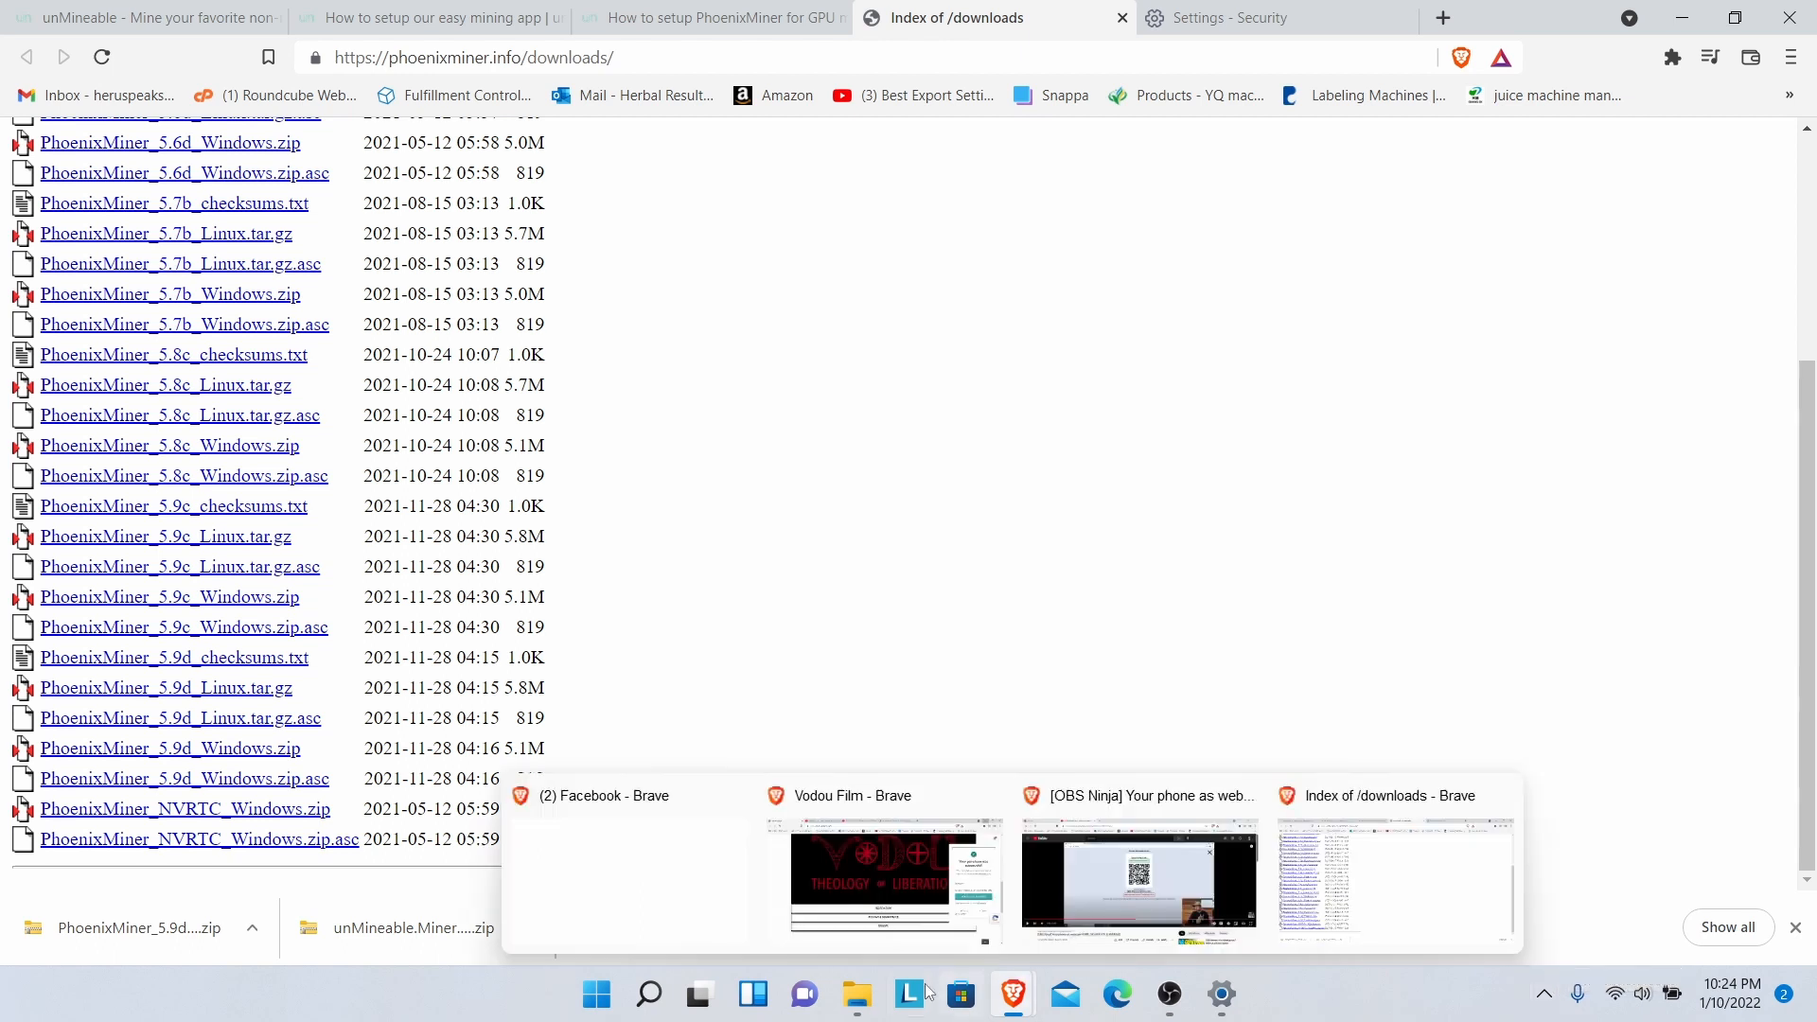
left_click(250, 931)
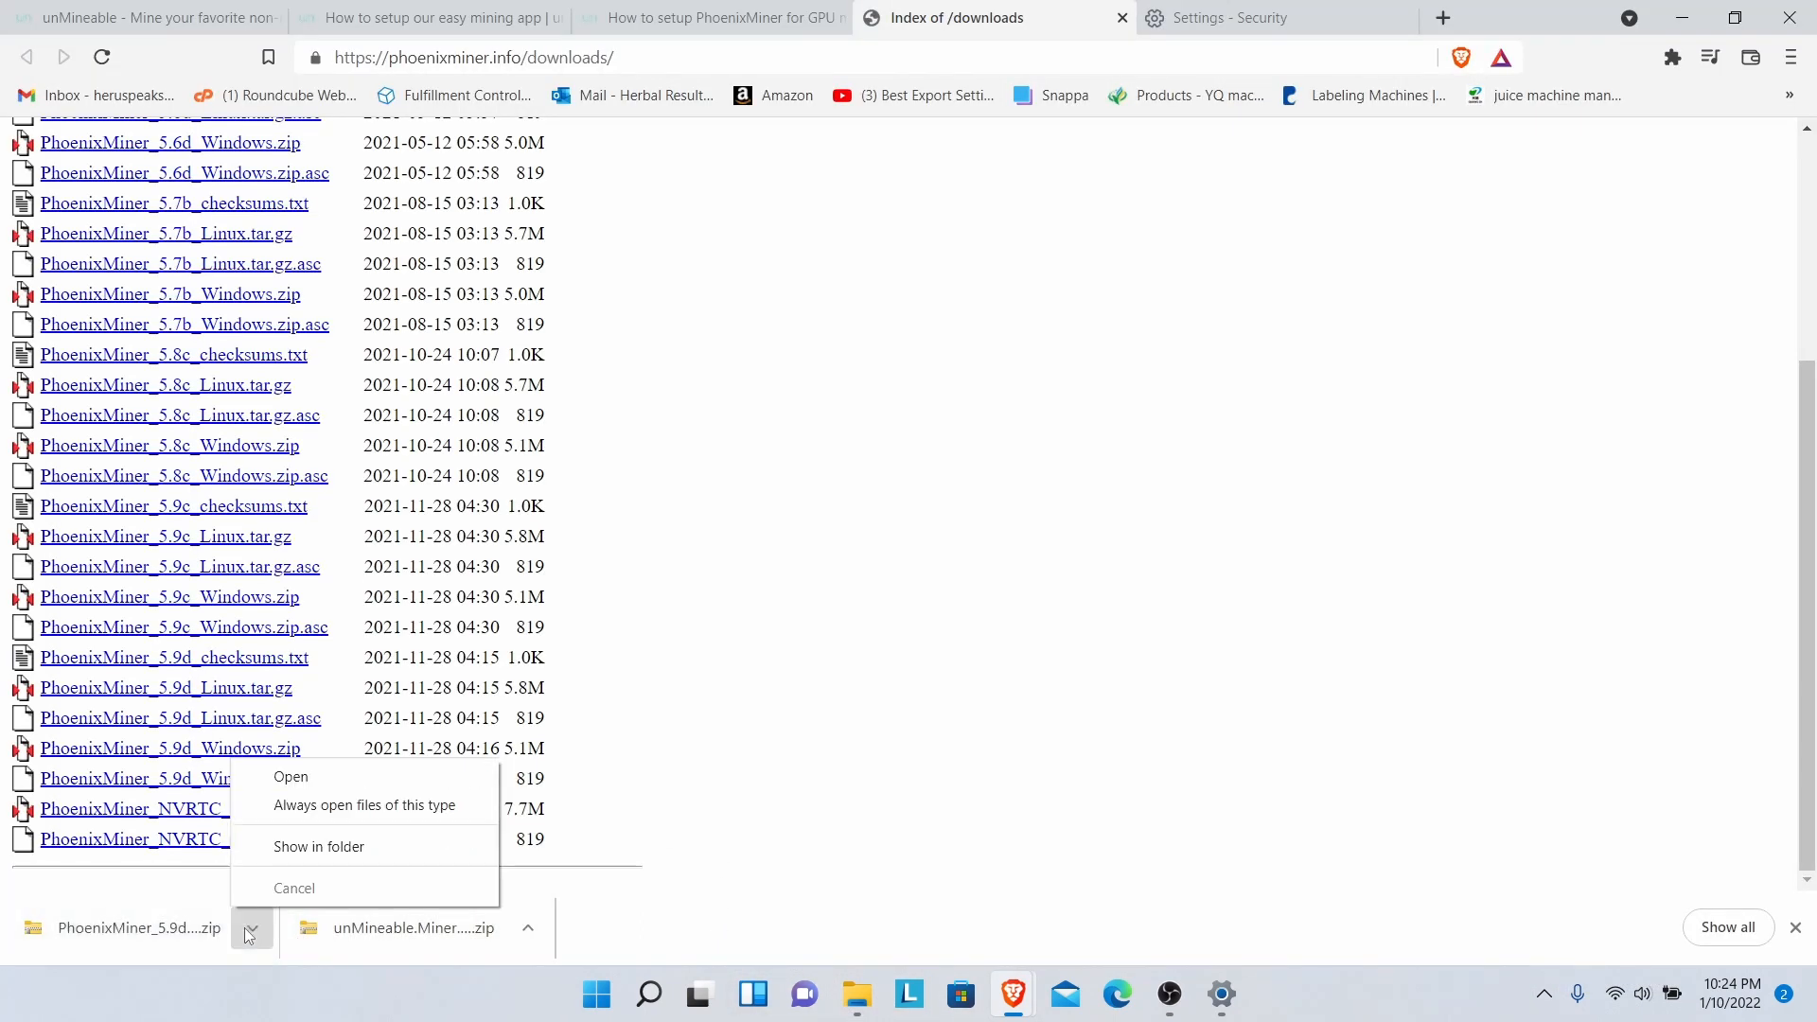
- Show the PhoenixMiner zip in Downloads, then launch Windows Security from the system tray
left_click(321, 848)
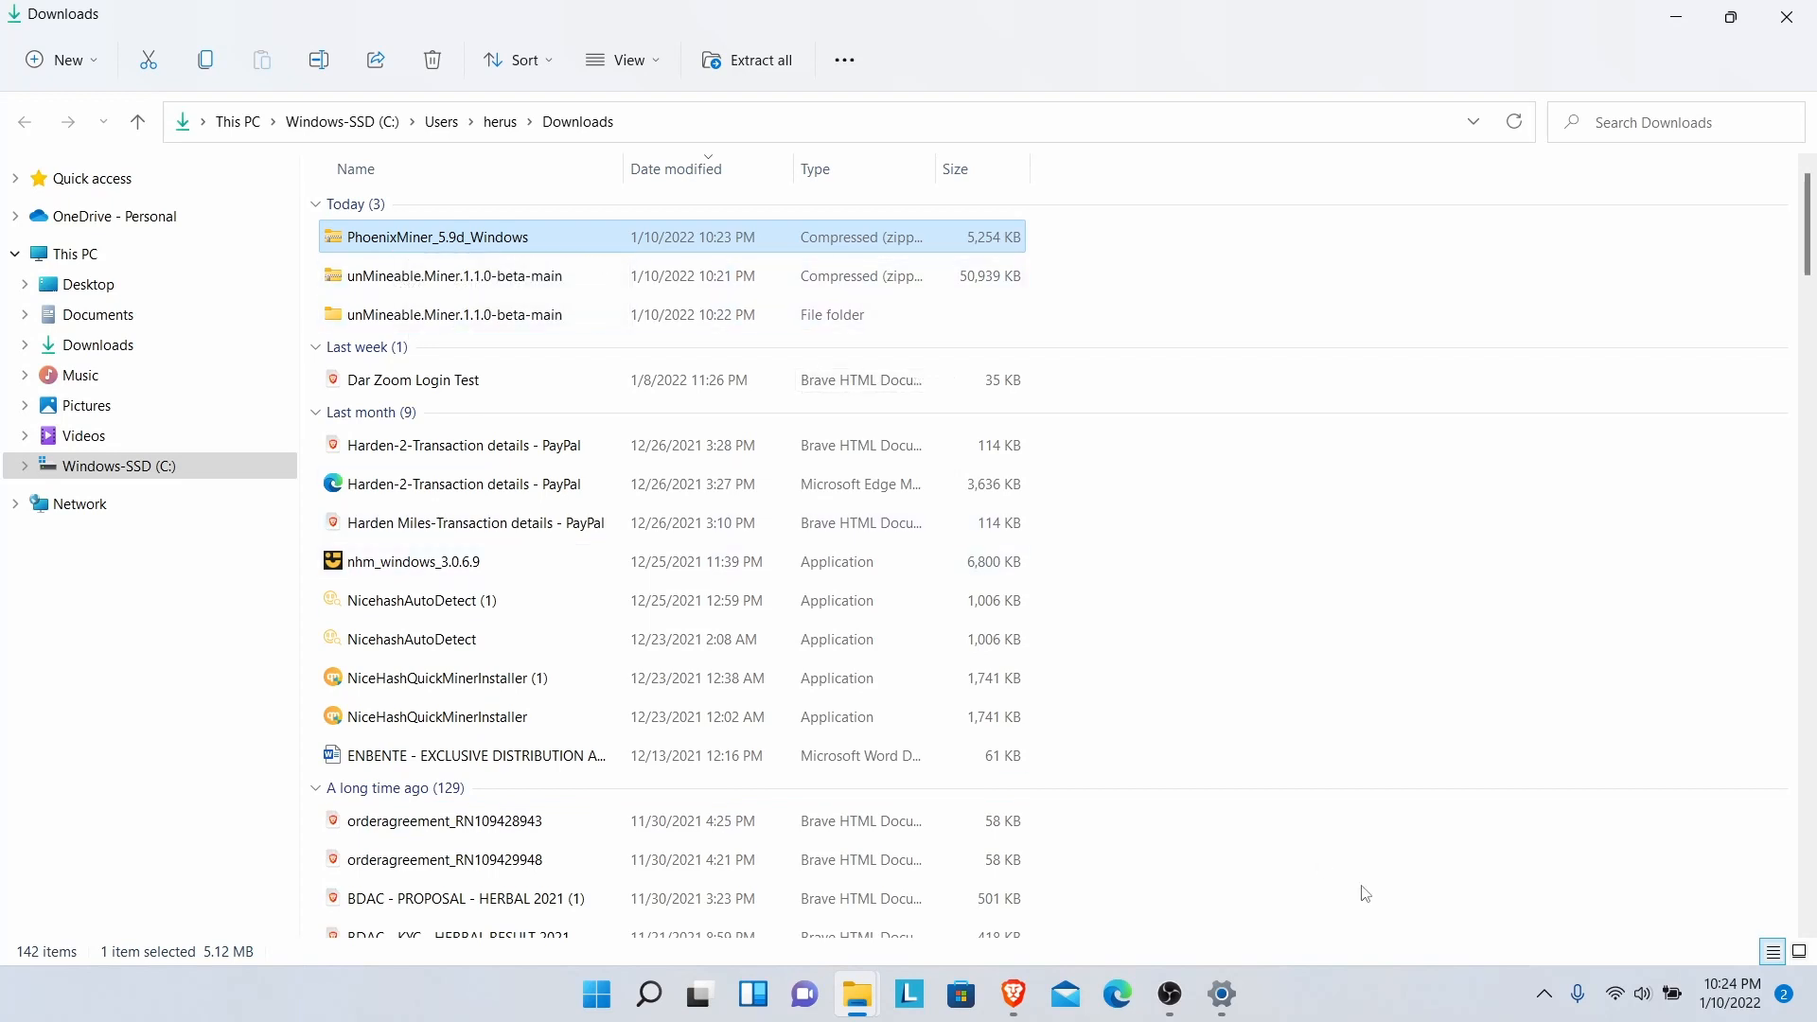
left_click(1545, 994)
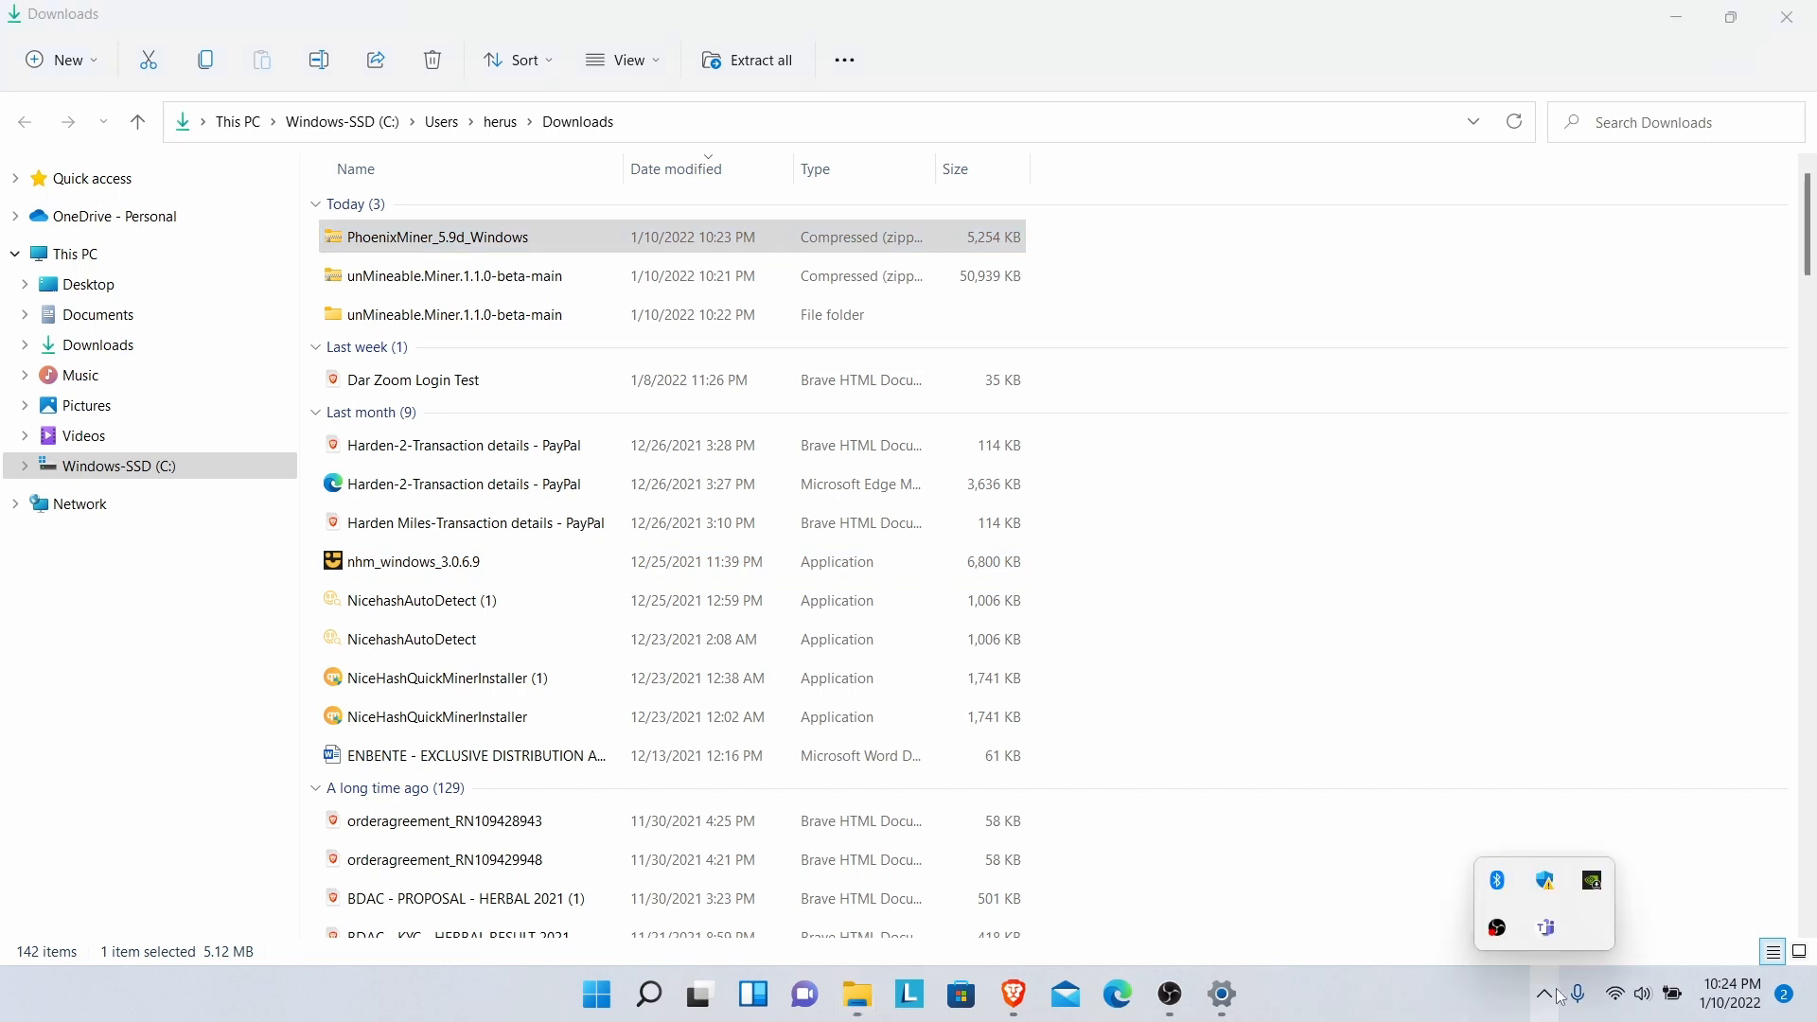
left_click(1545, 882)
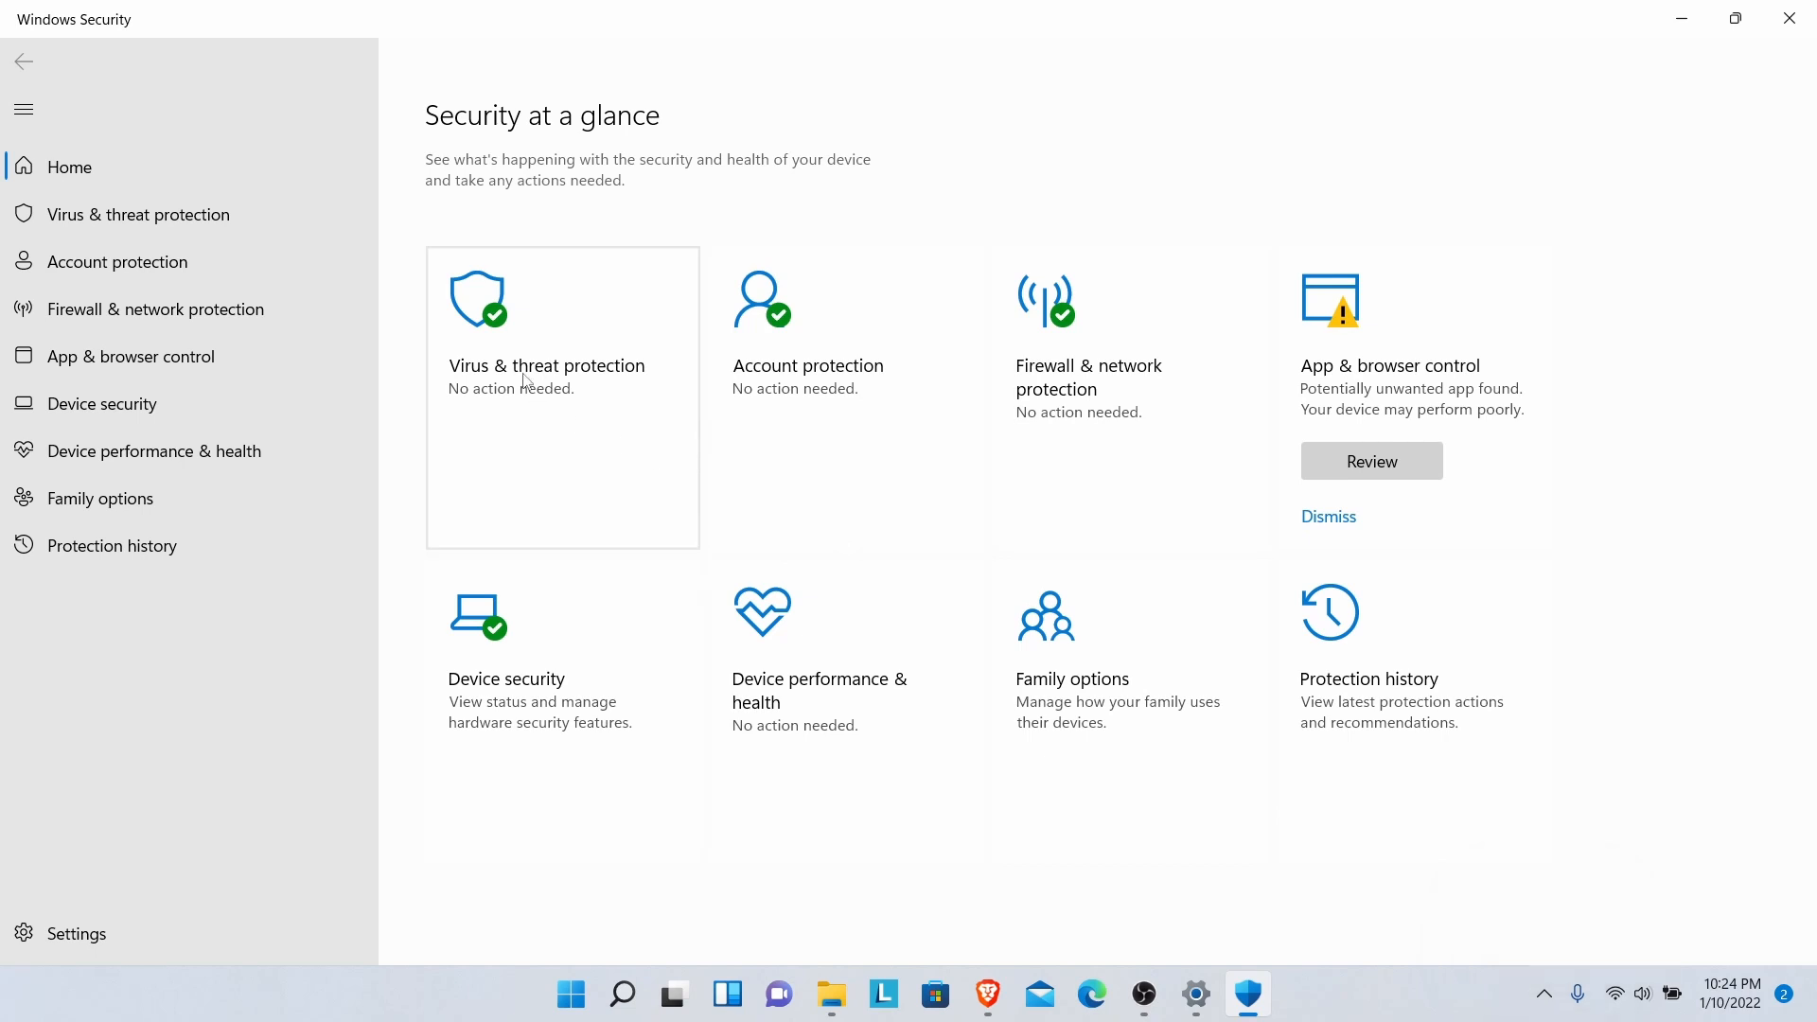
- Switch off Microsoft Defender real-time protection in Virus & threat protection settings
left_click(527, 381)
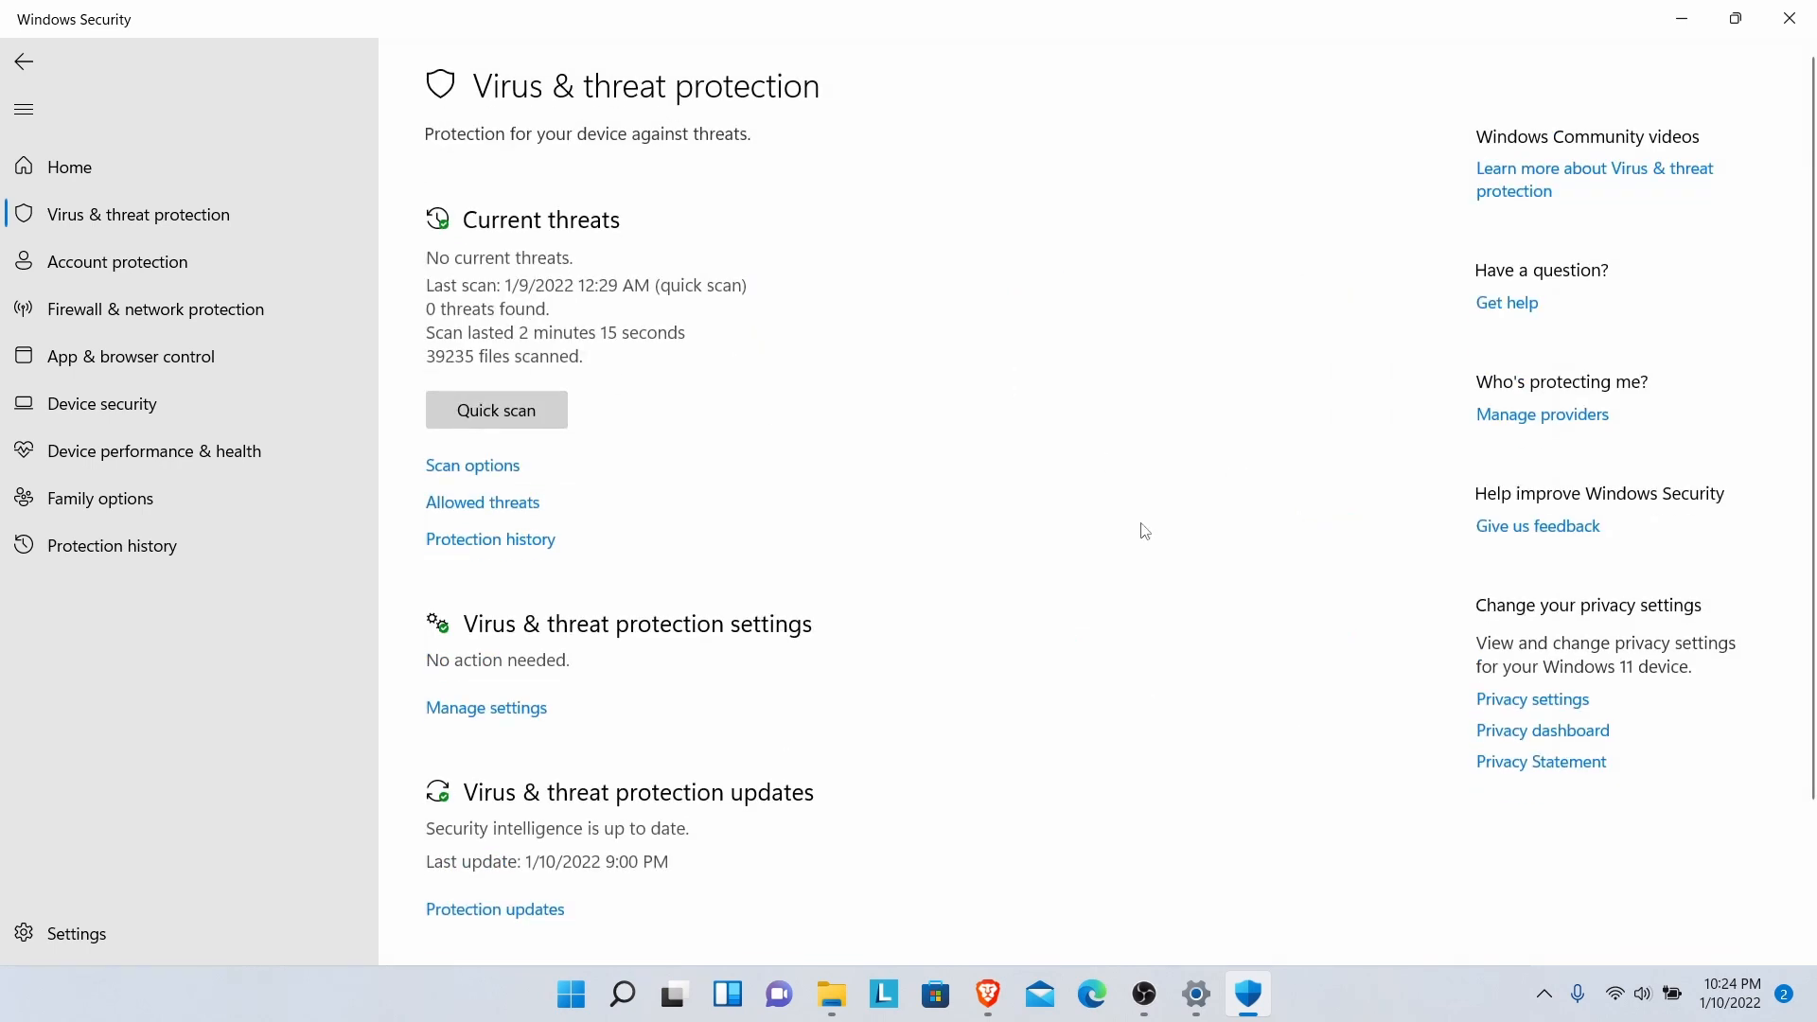
left_click(514, 719)
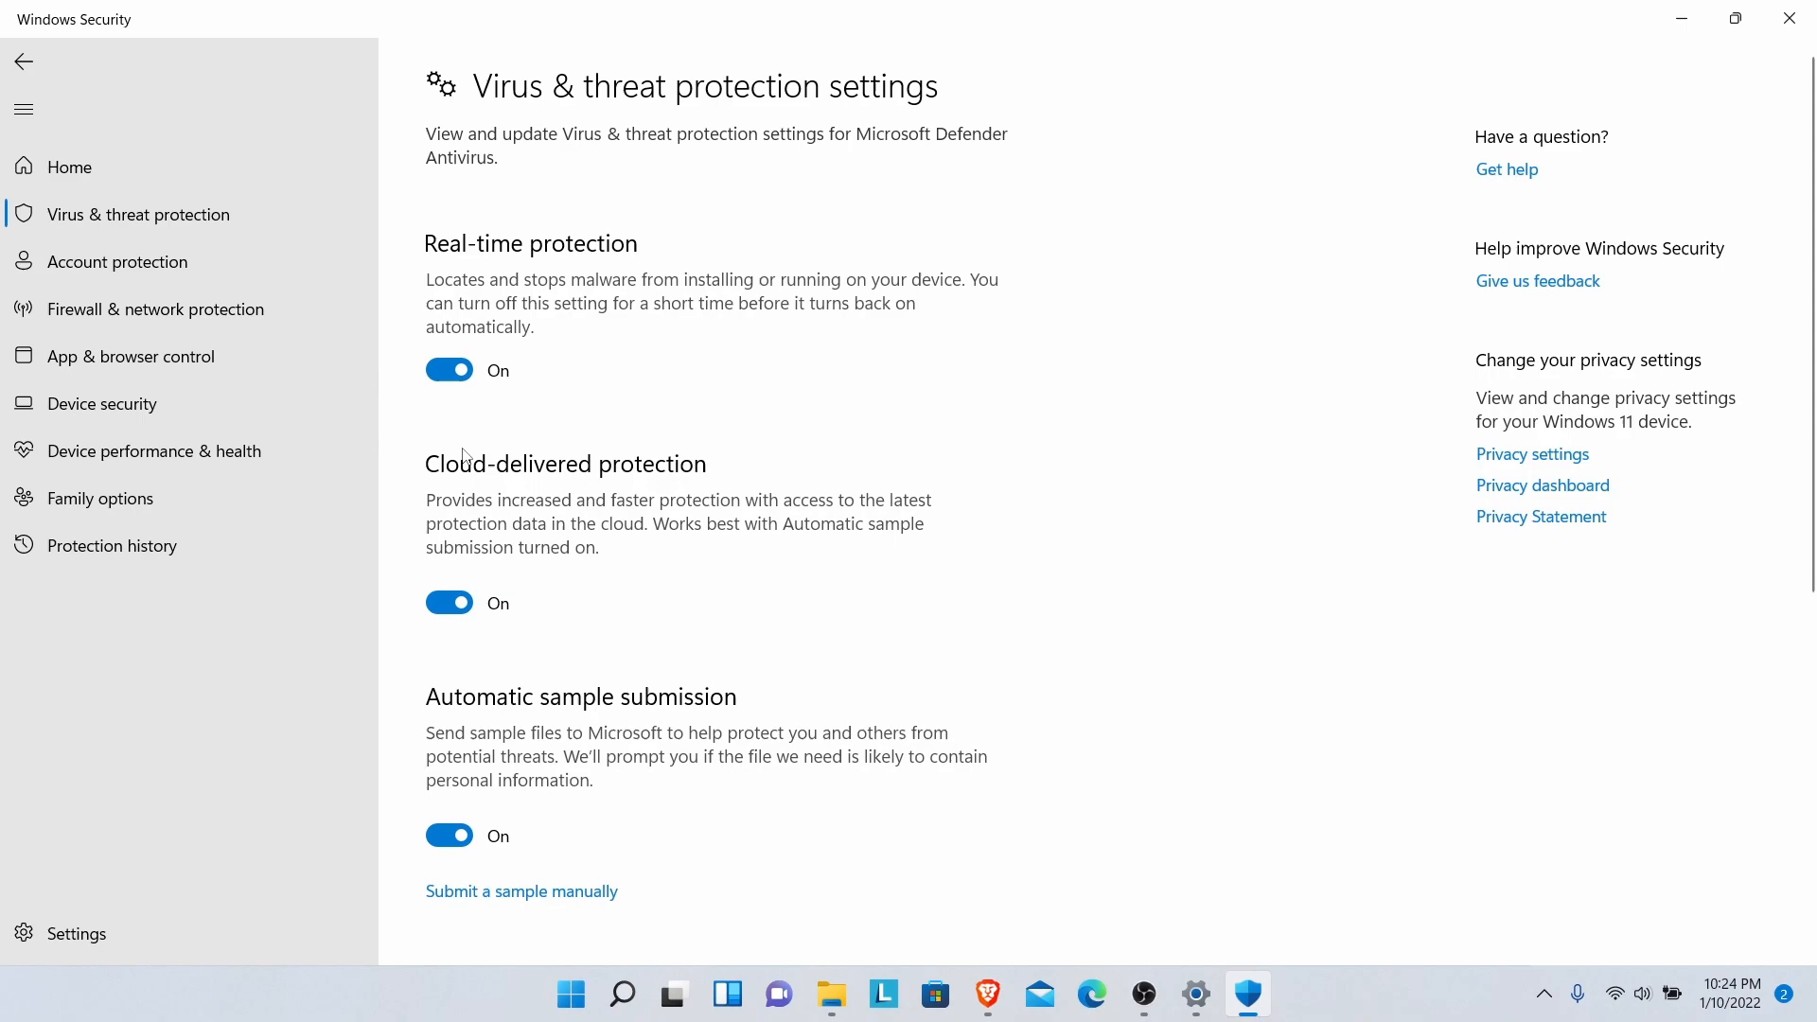
left_click(449, 370)
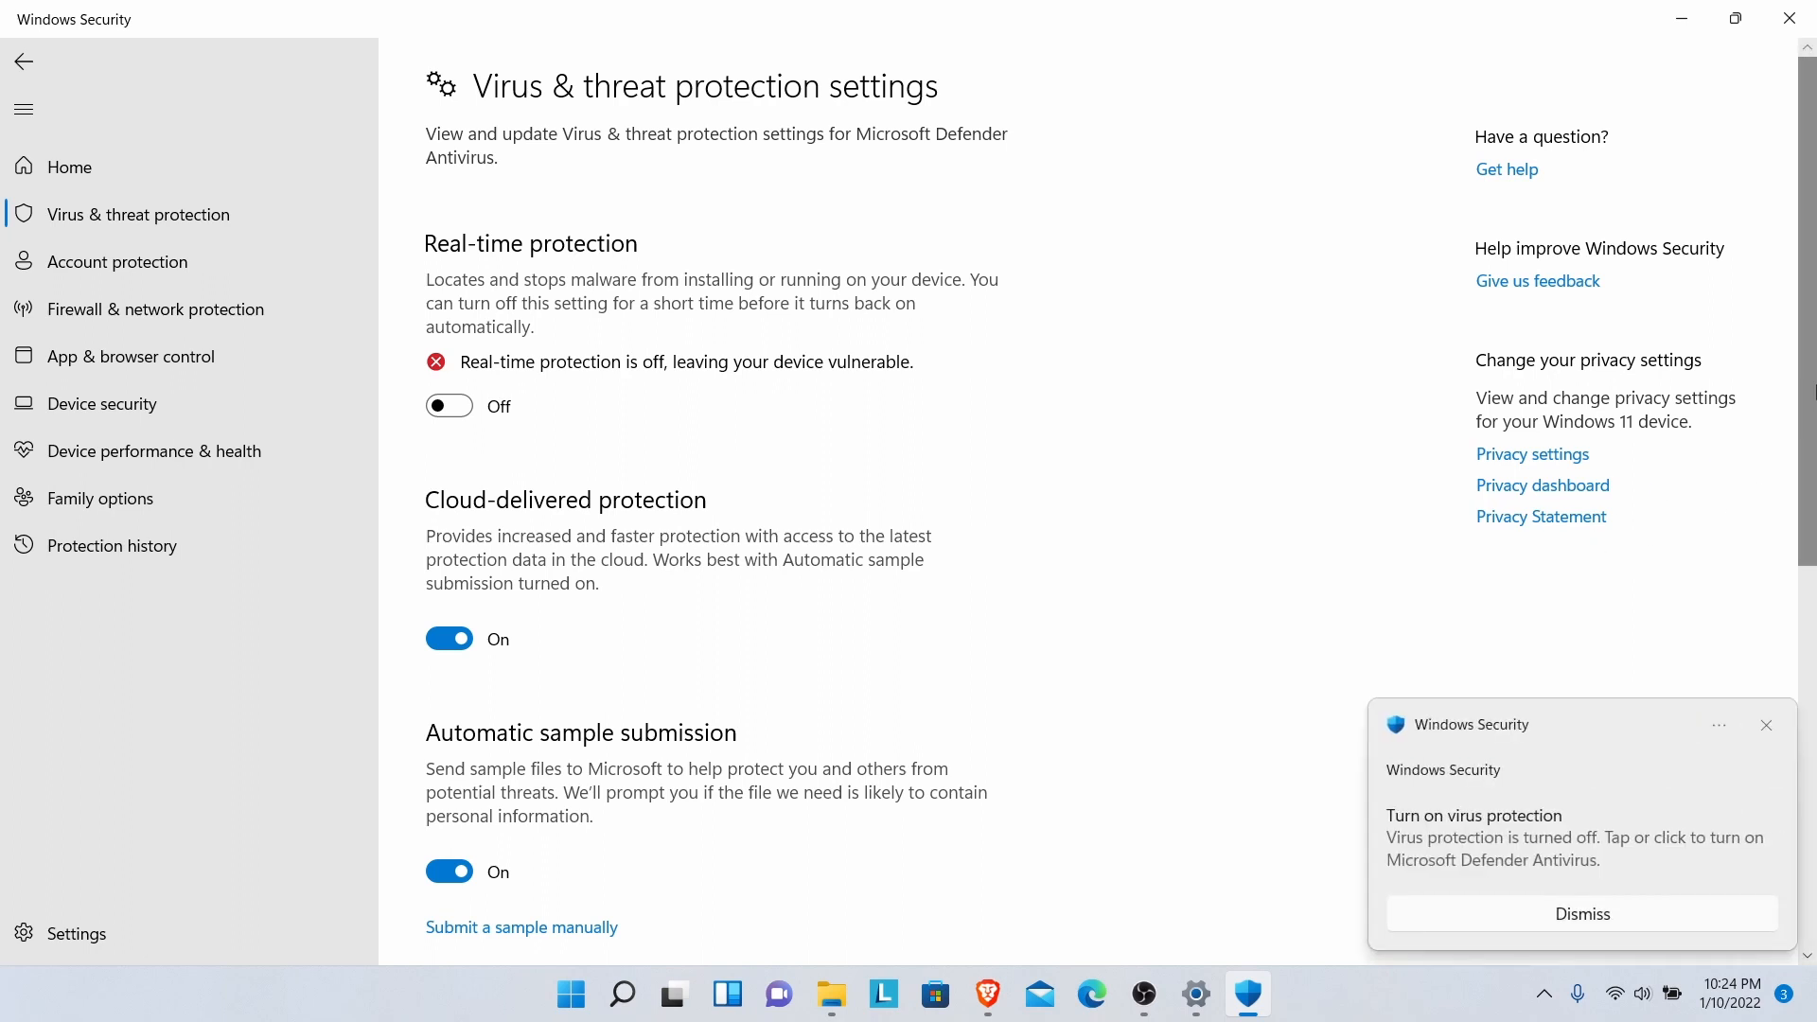
- Bring the File Explorer Downloads window back to the front
left_click_drag(1813, 399, 1814, 501)
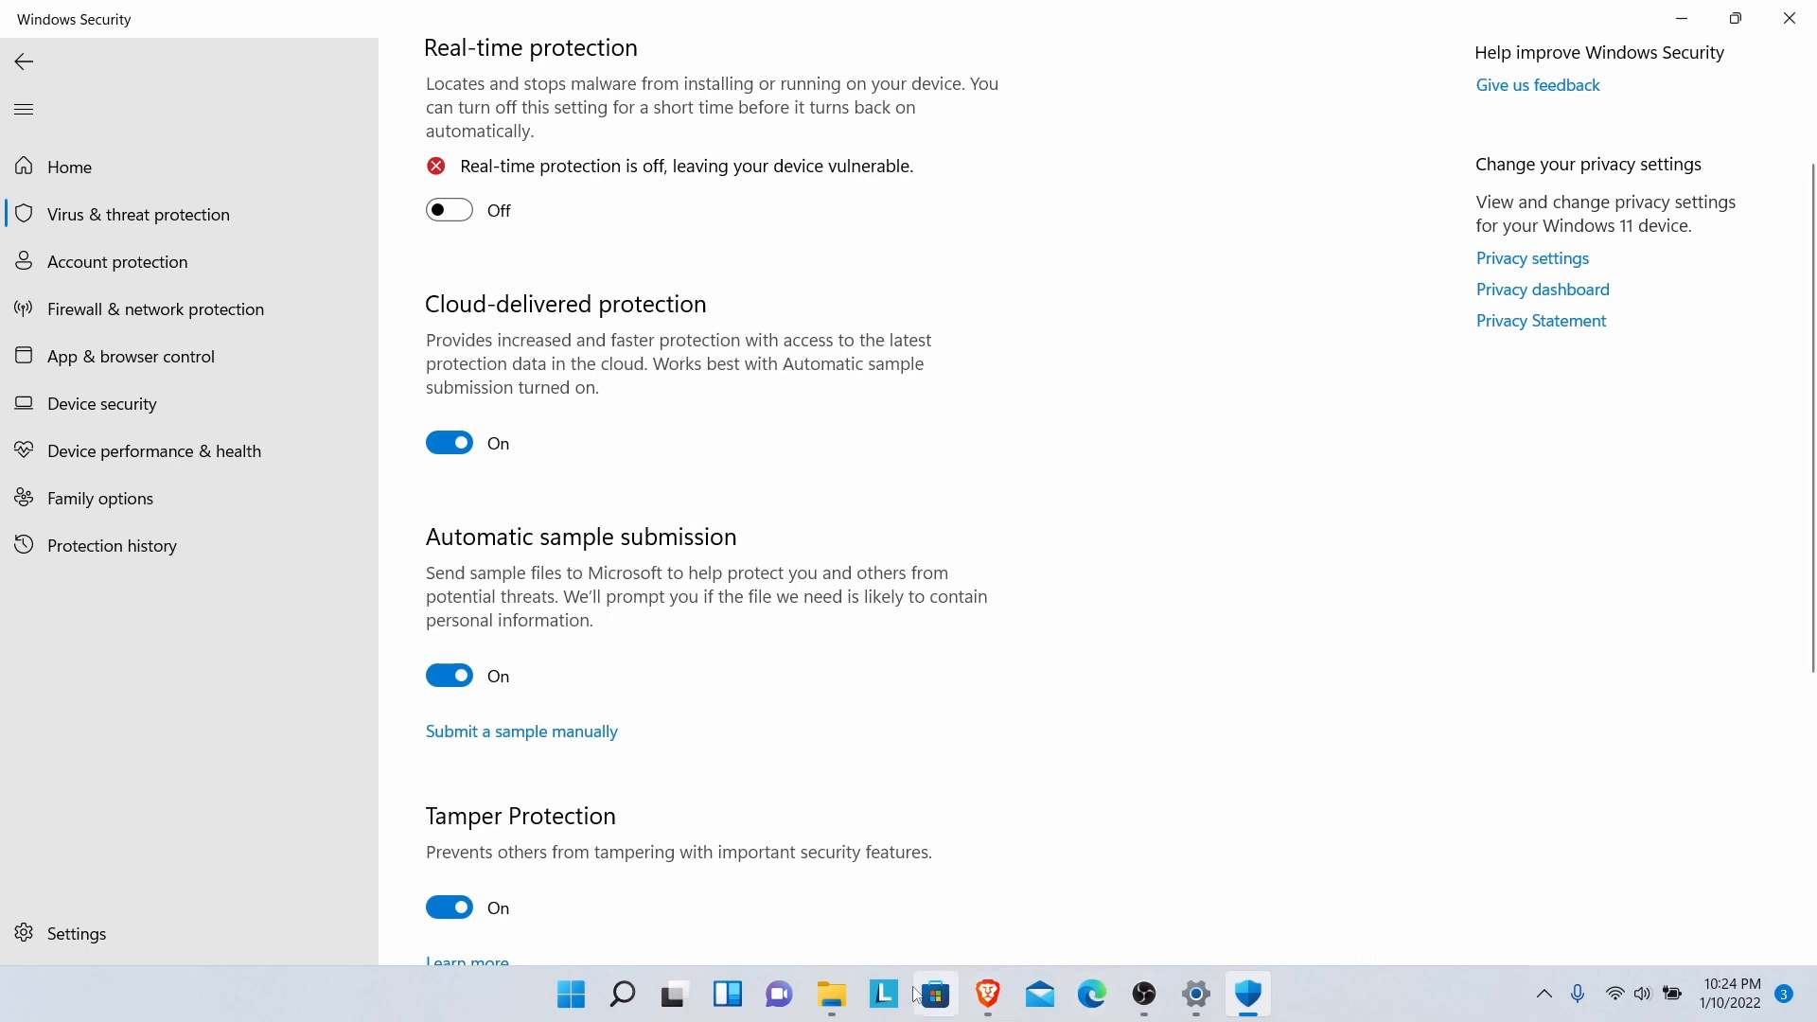
mouse_move(847, 997)
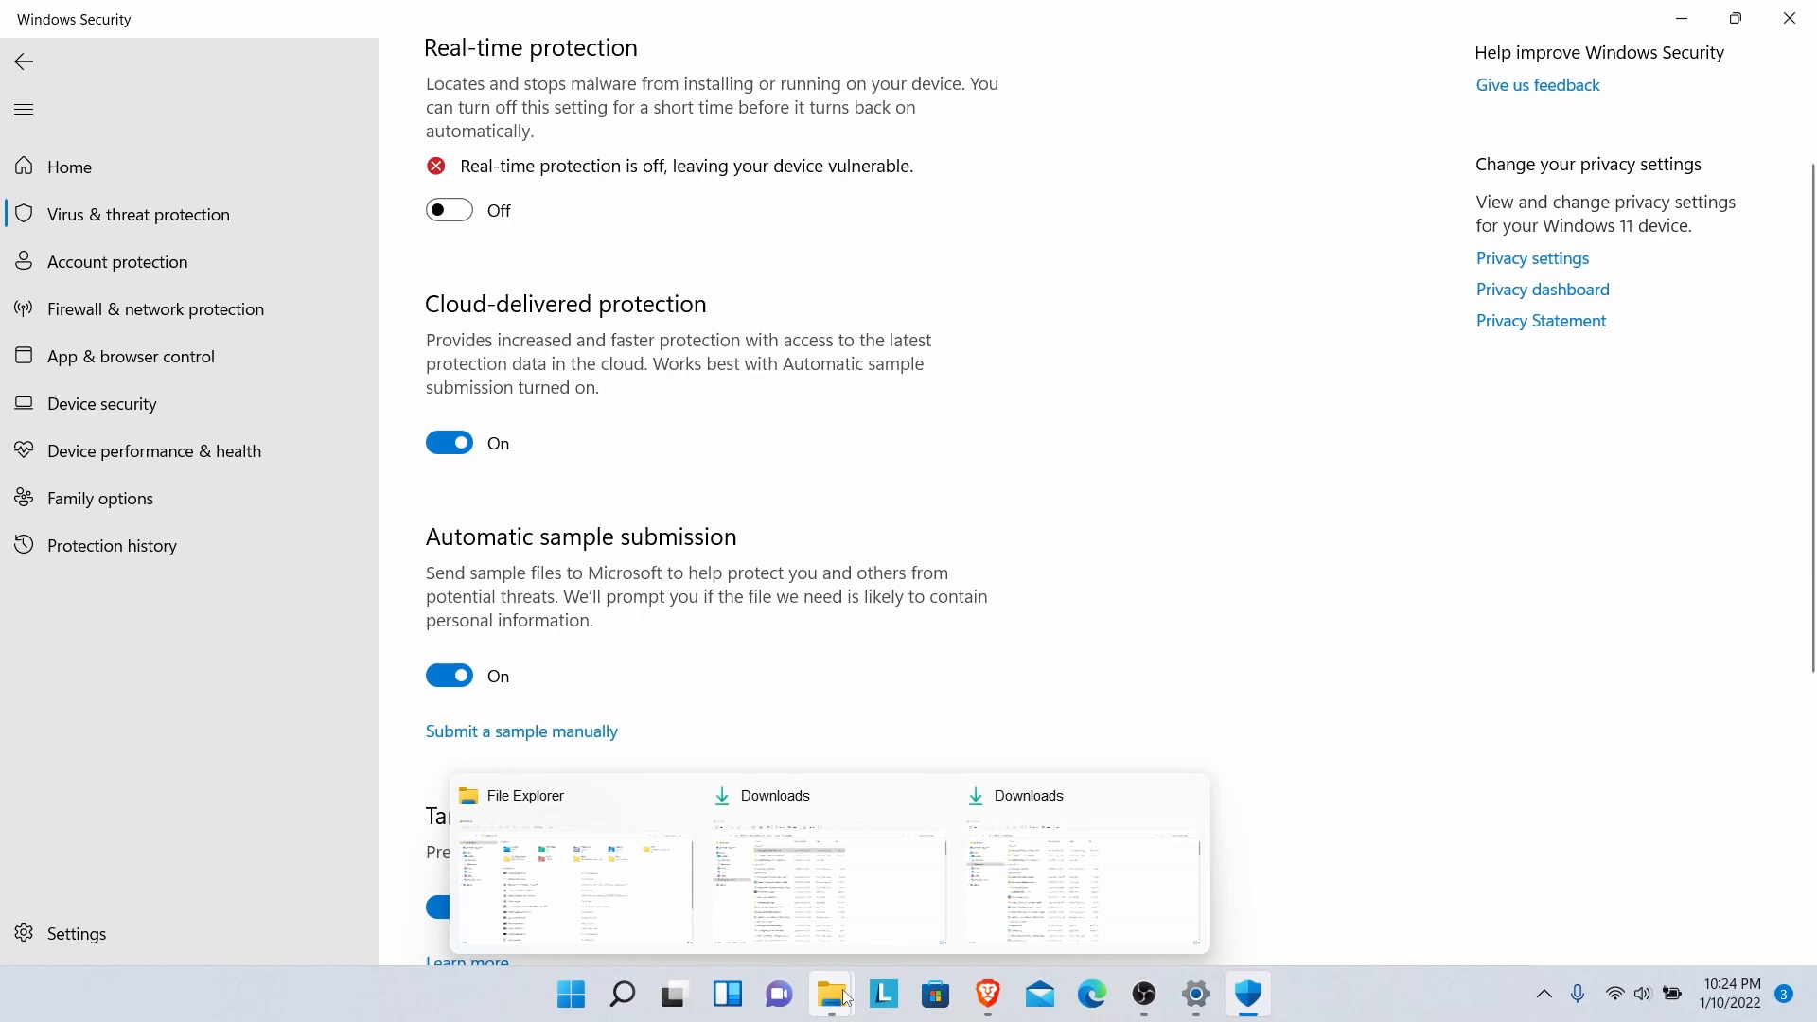
left_click(833, 994)
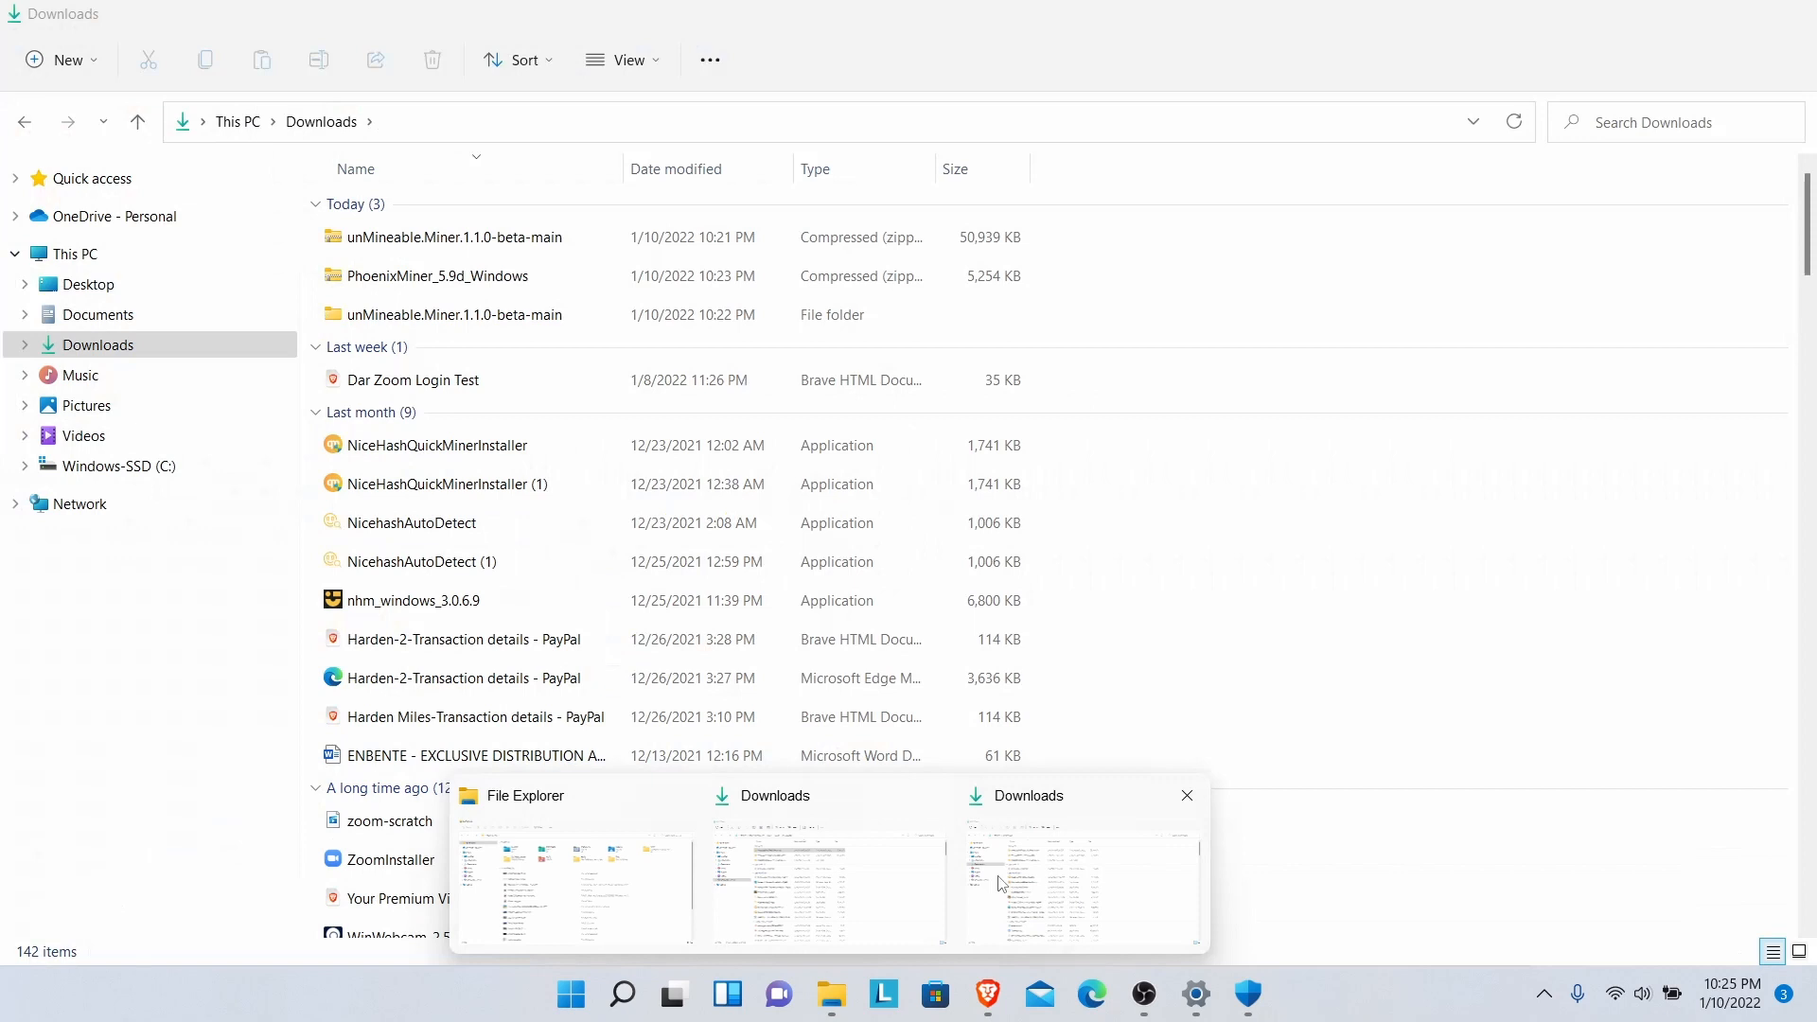
- Extract the PhoenixMiner_5.9d_Windows zip into the Downloads folder
left_click(1002, 883)
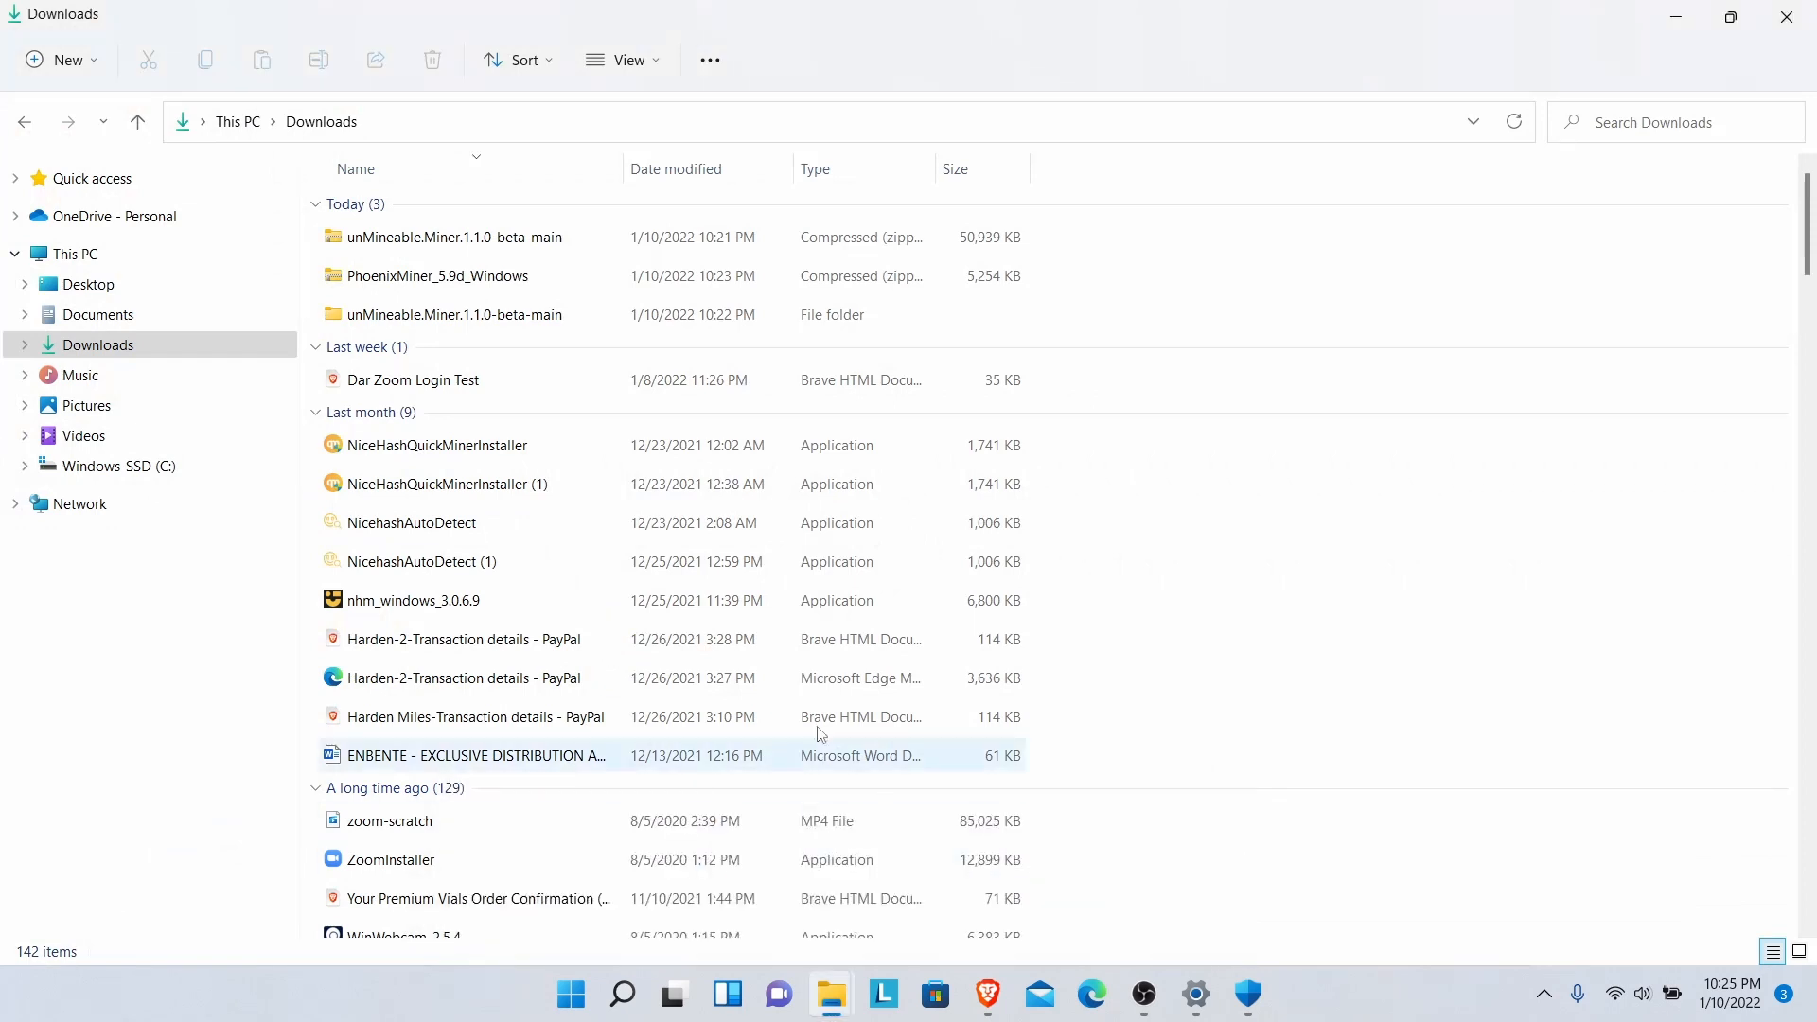
right_click(402, 292)
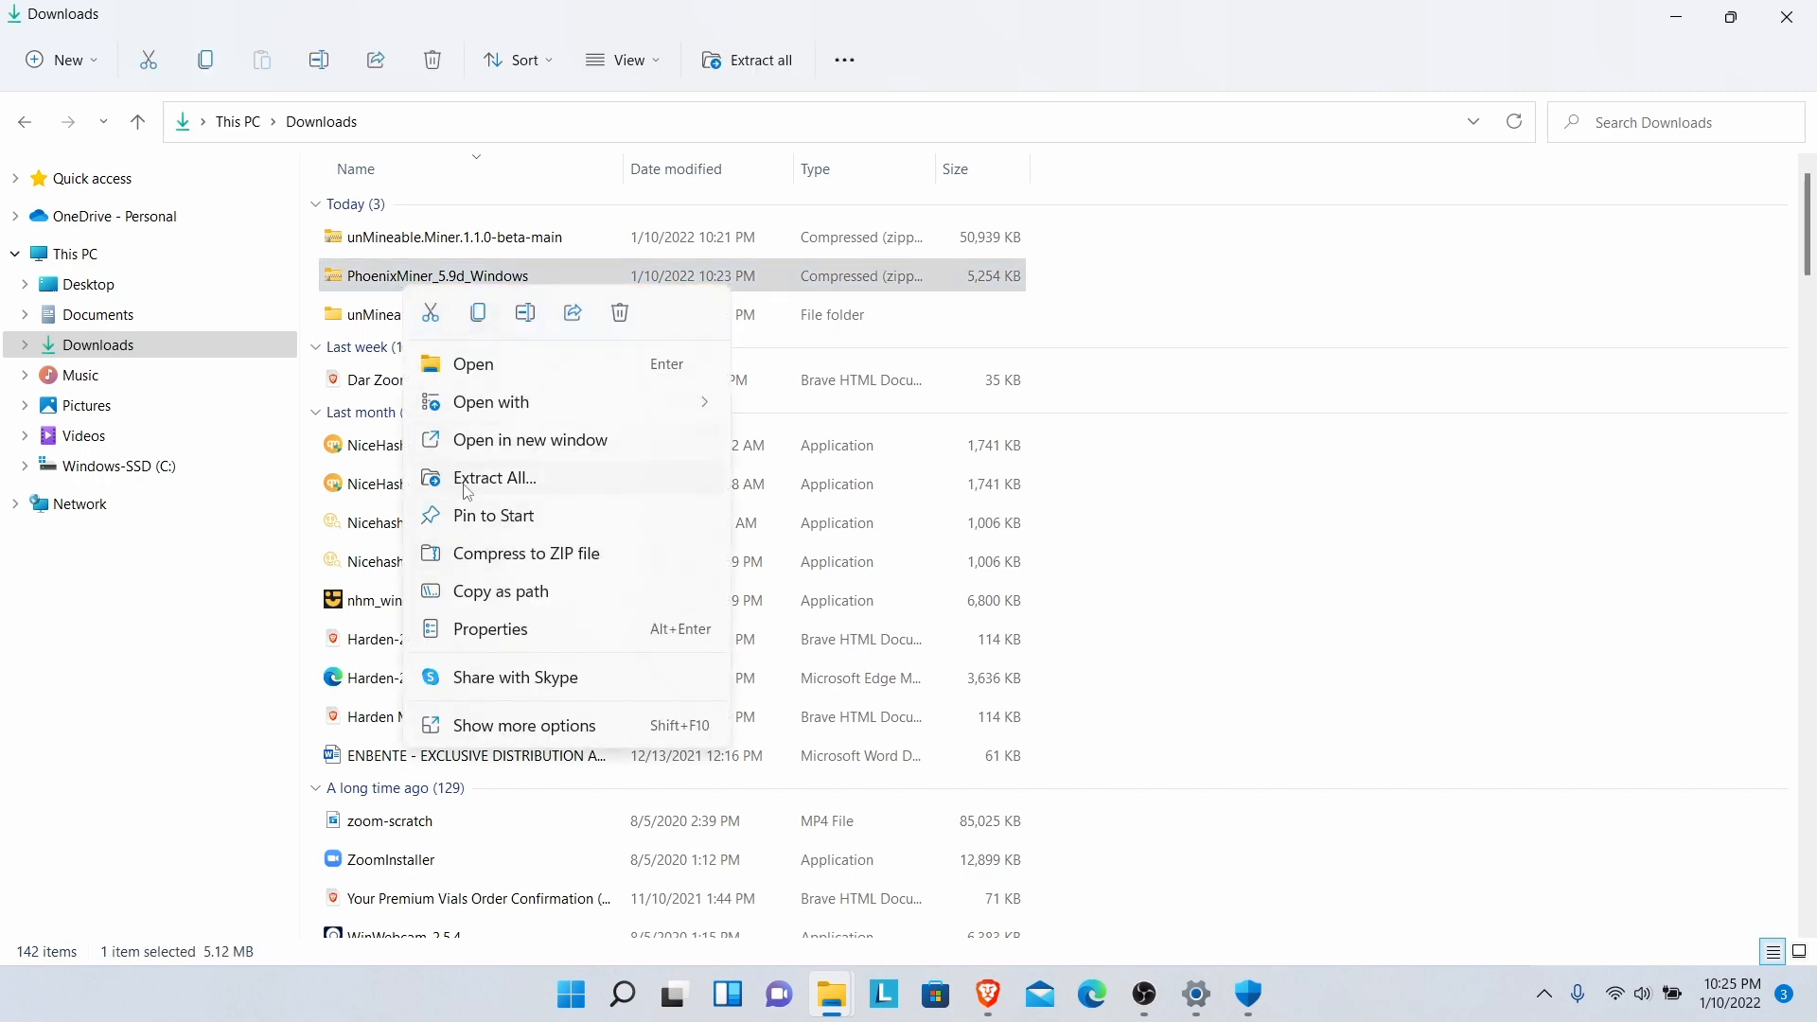
left_click(526, 481)
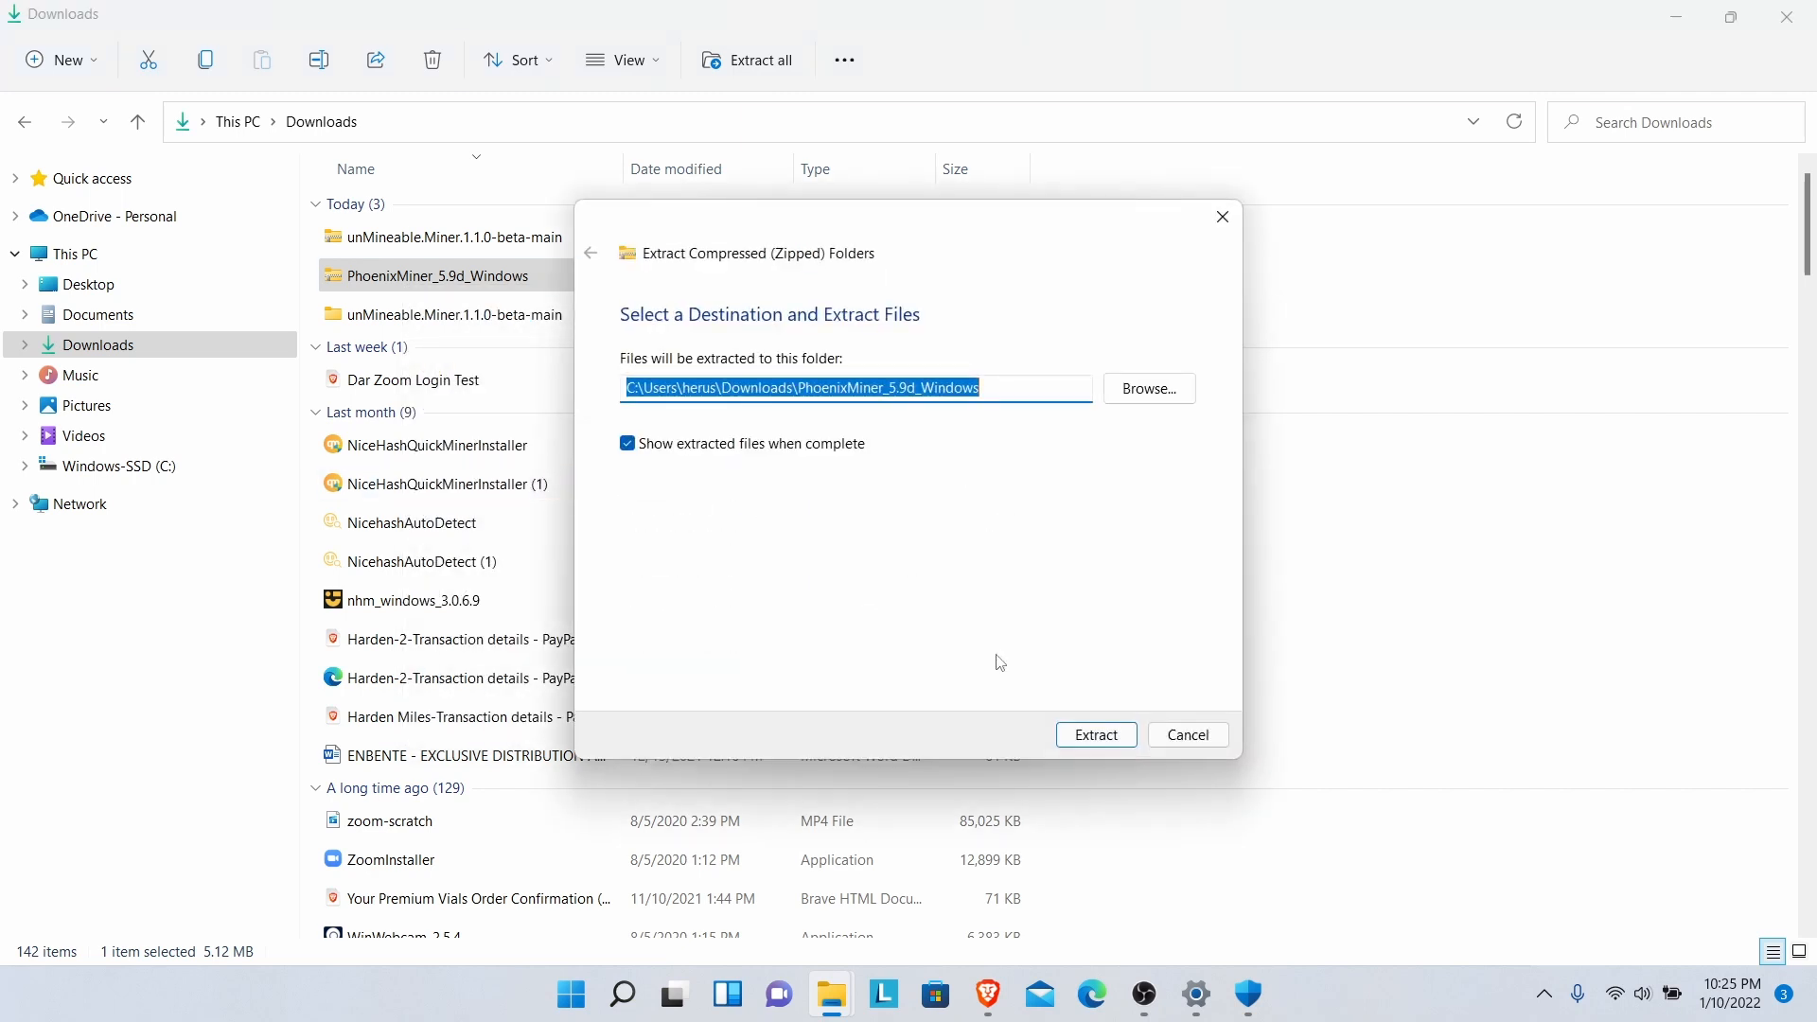
left_click(1109, 744)
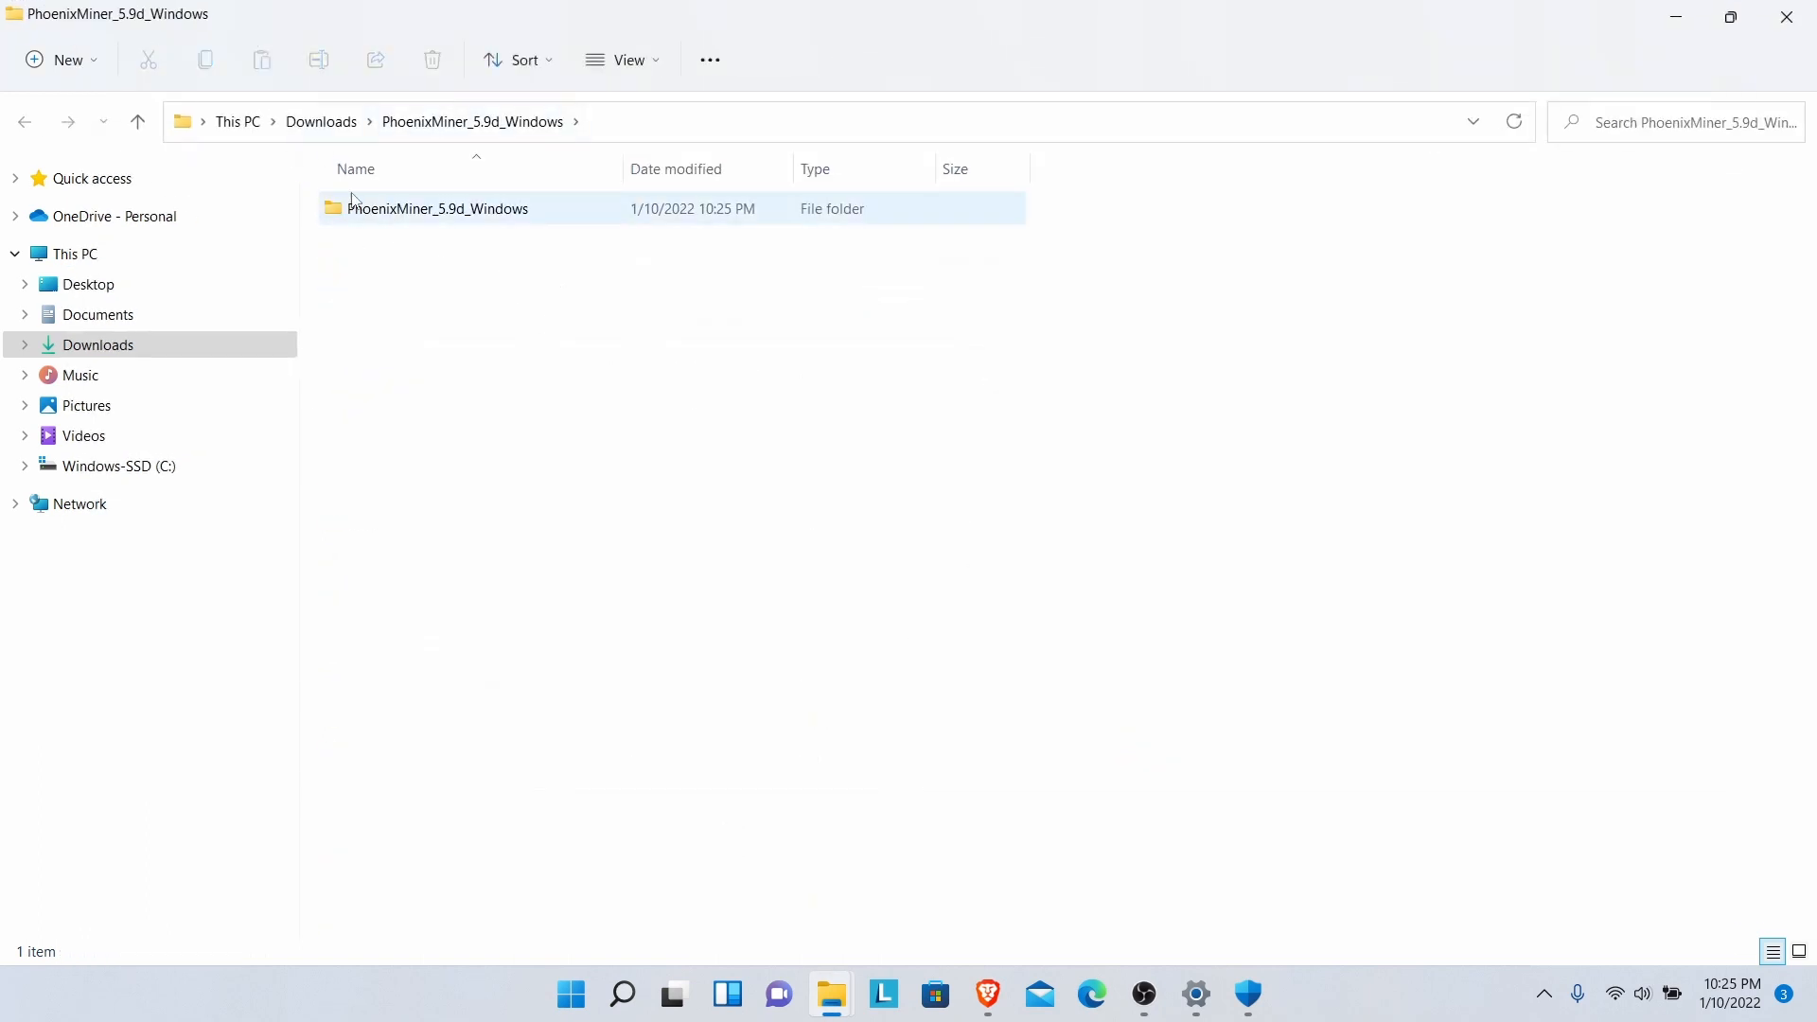
- Check the miner files in the extracted PhoenixMiner_5.9d_Windows folder, then return to Downloads
left_click(324, 124)
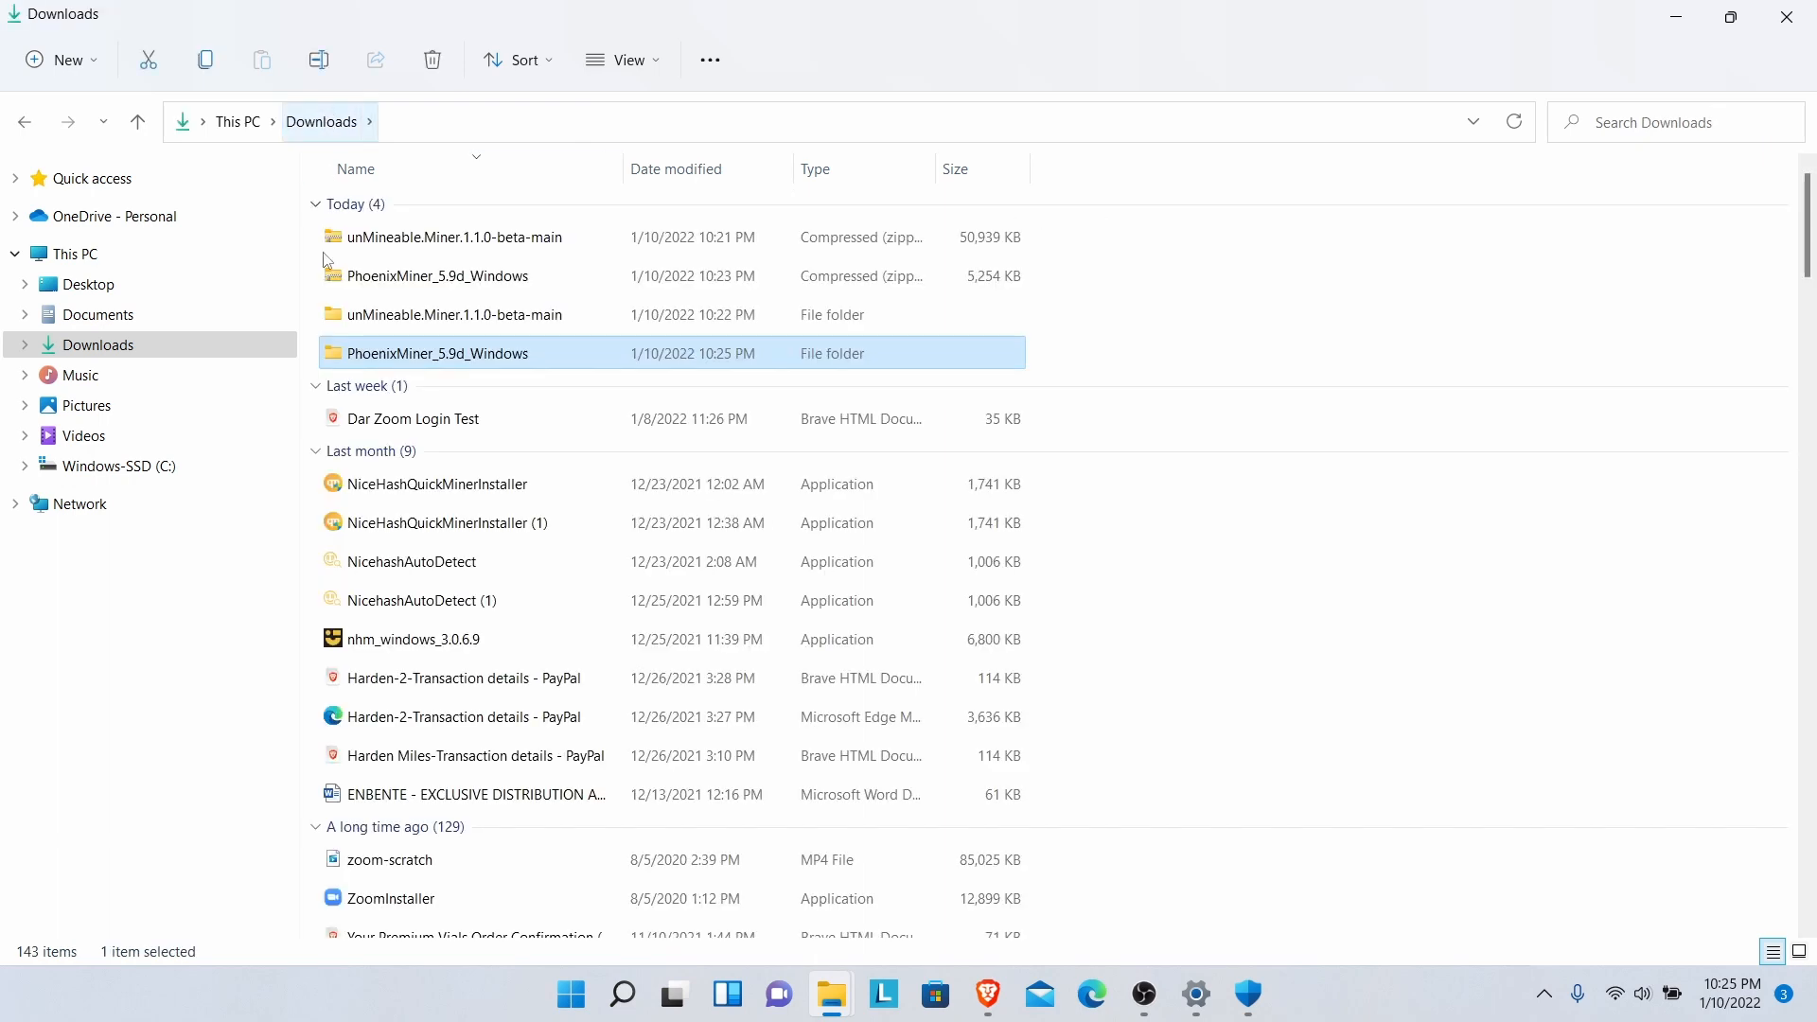
mouse_move(376, 368)
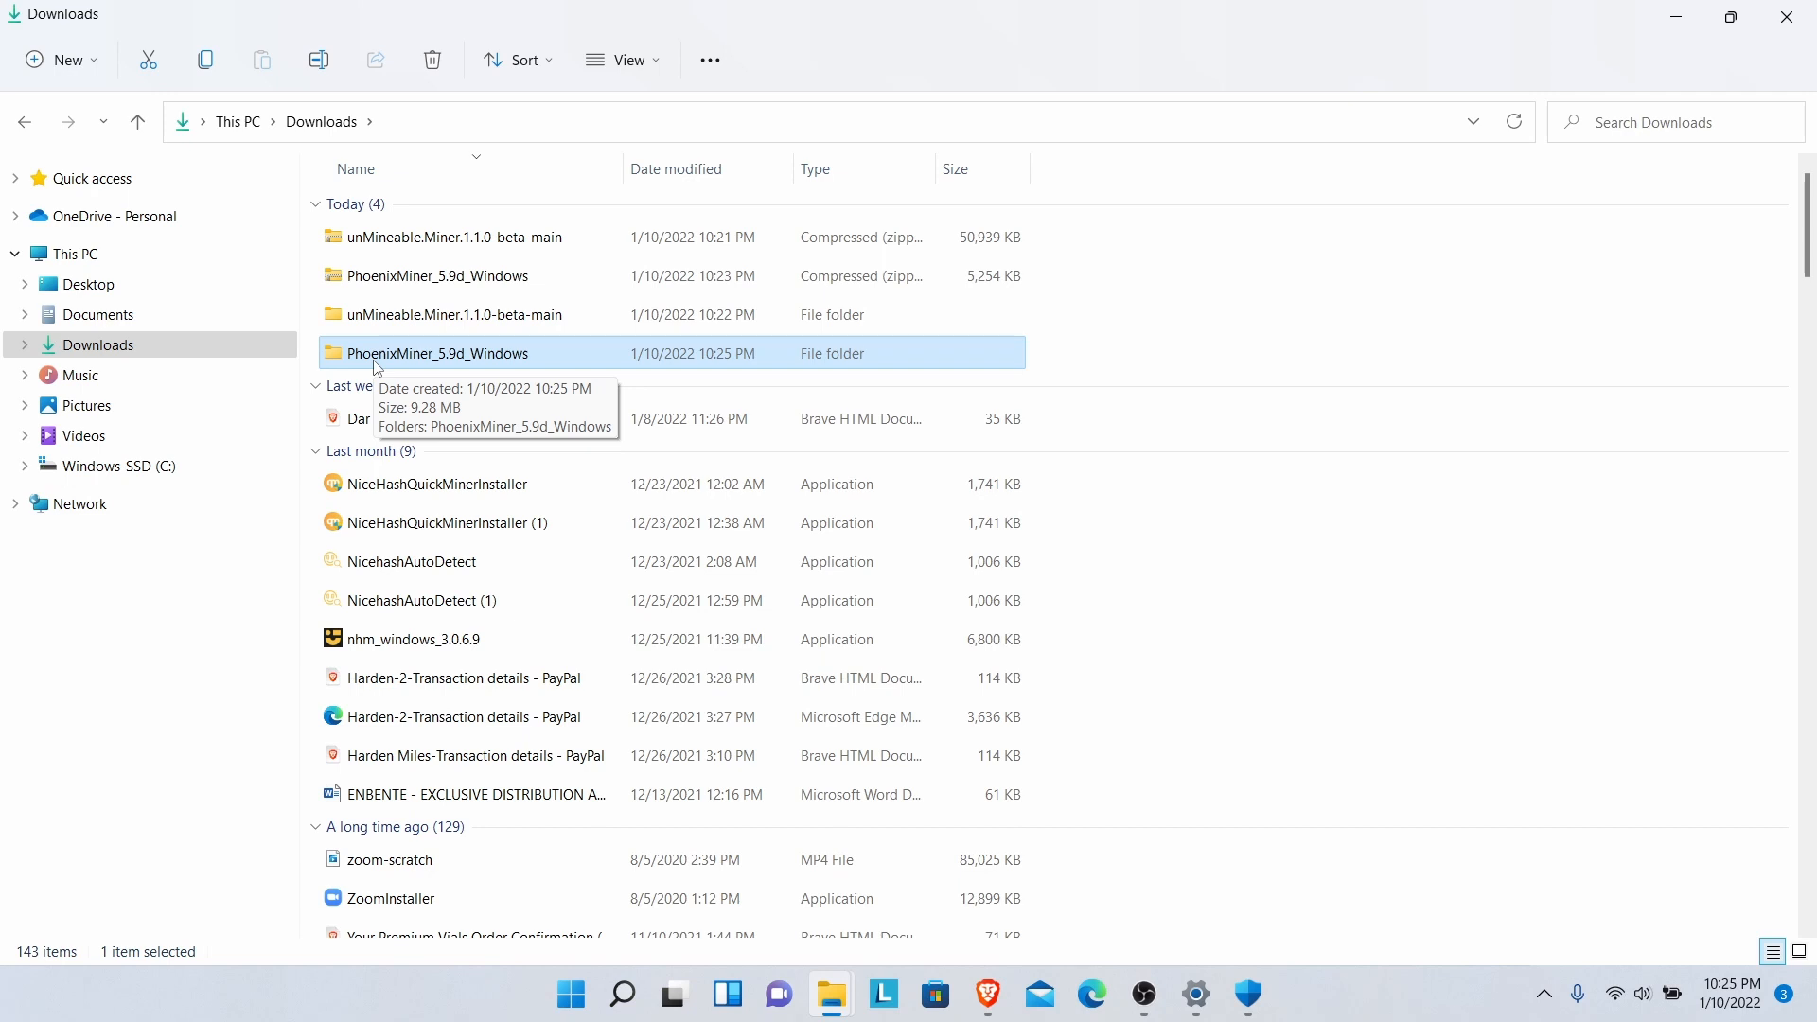
double_click(377, 360)
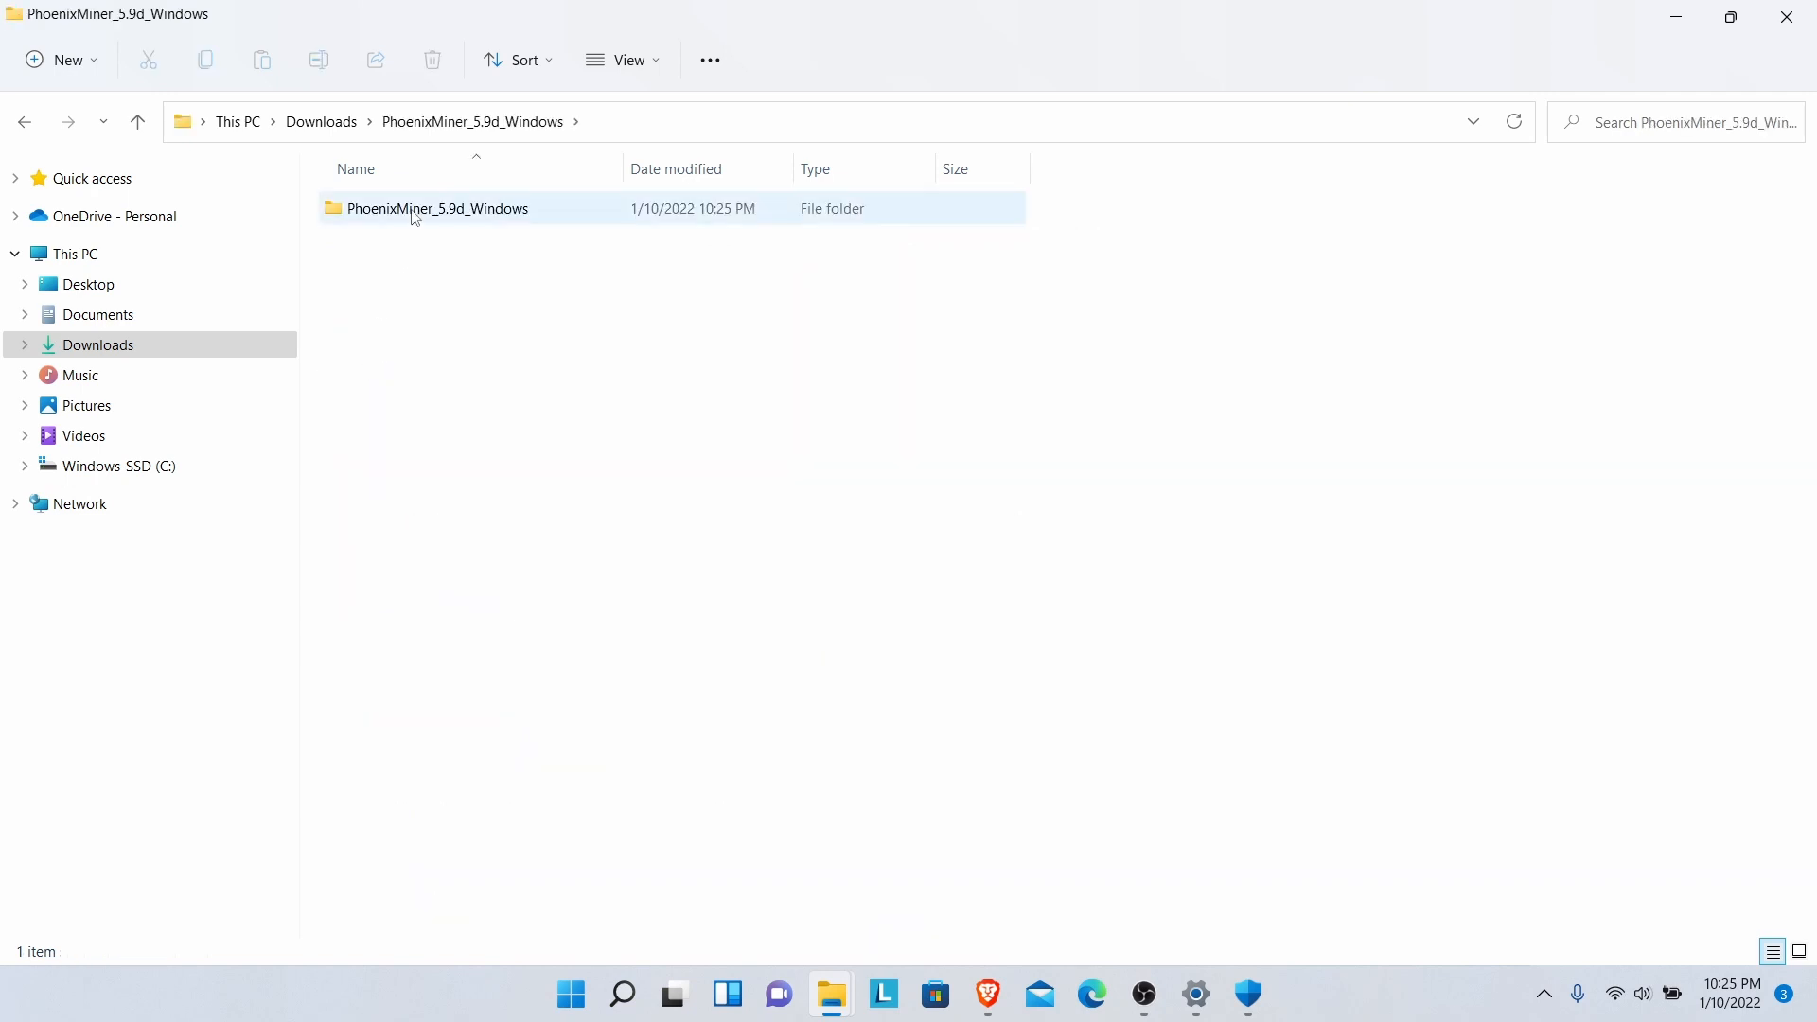
double_click(416, 212)
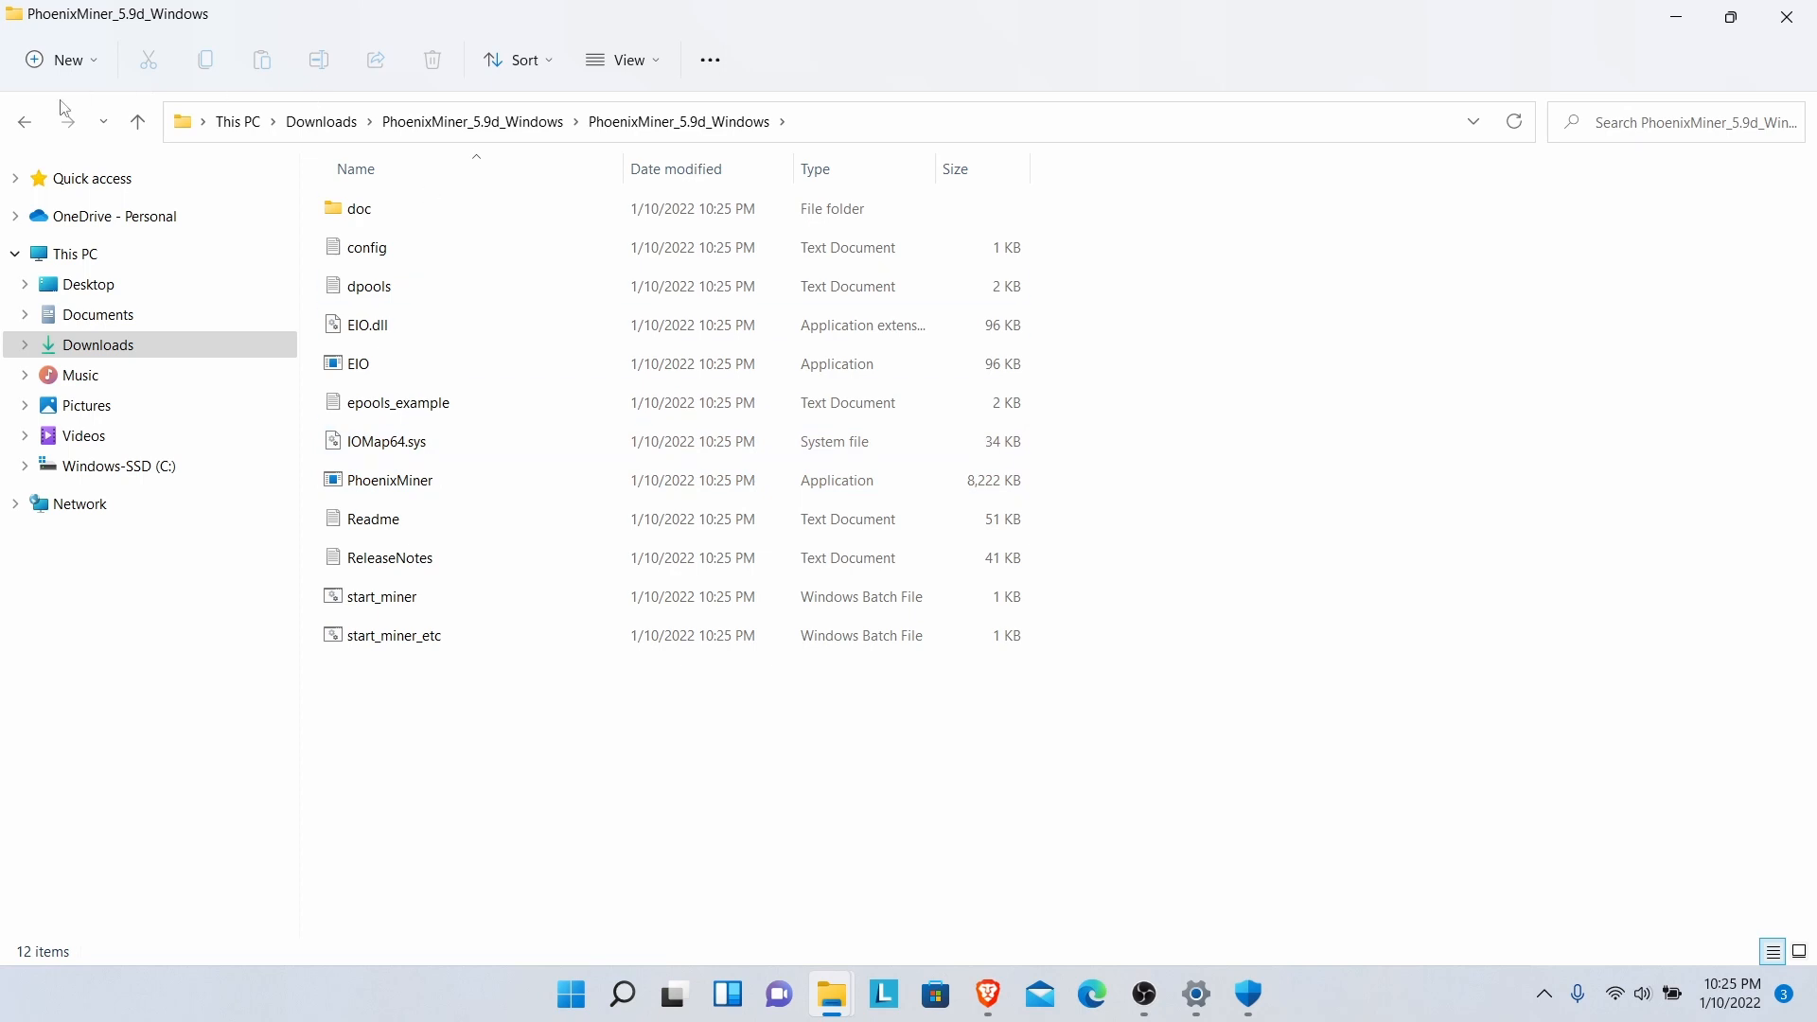
left_click(22, 124)
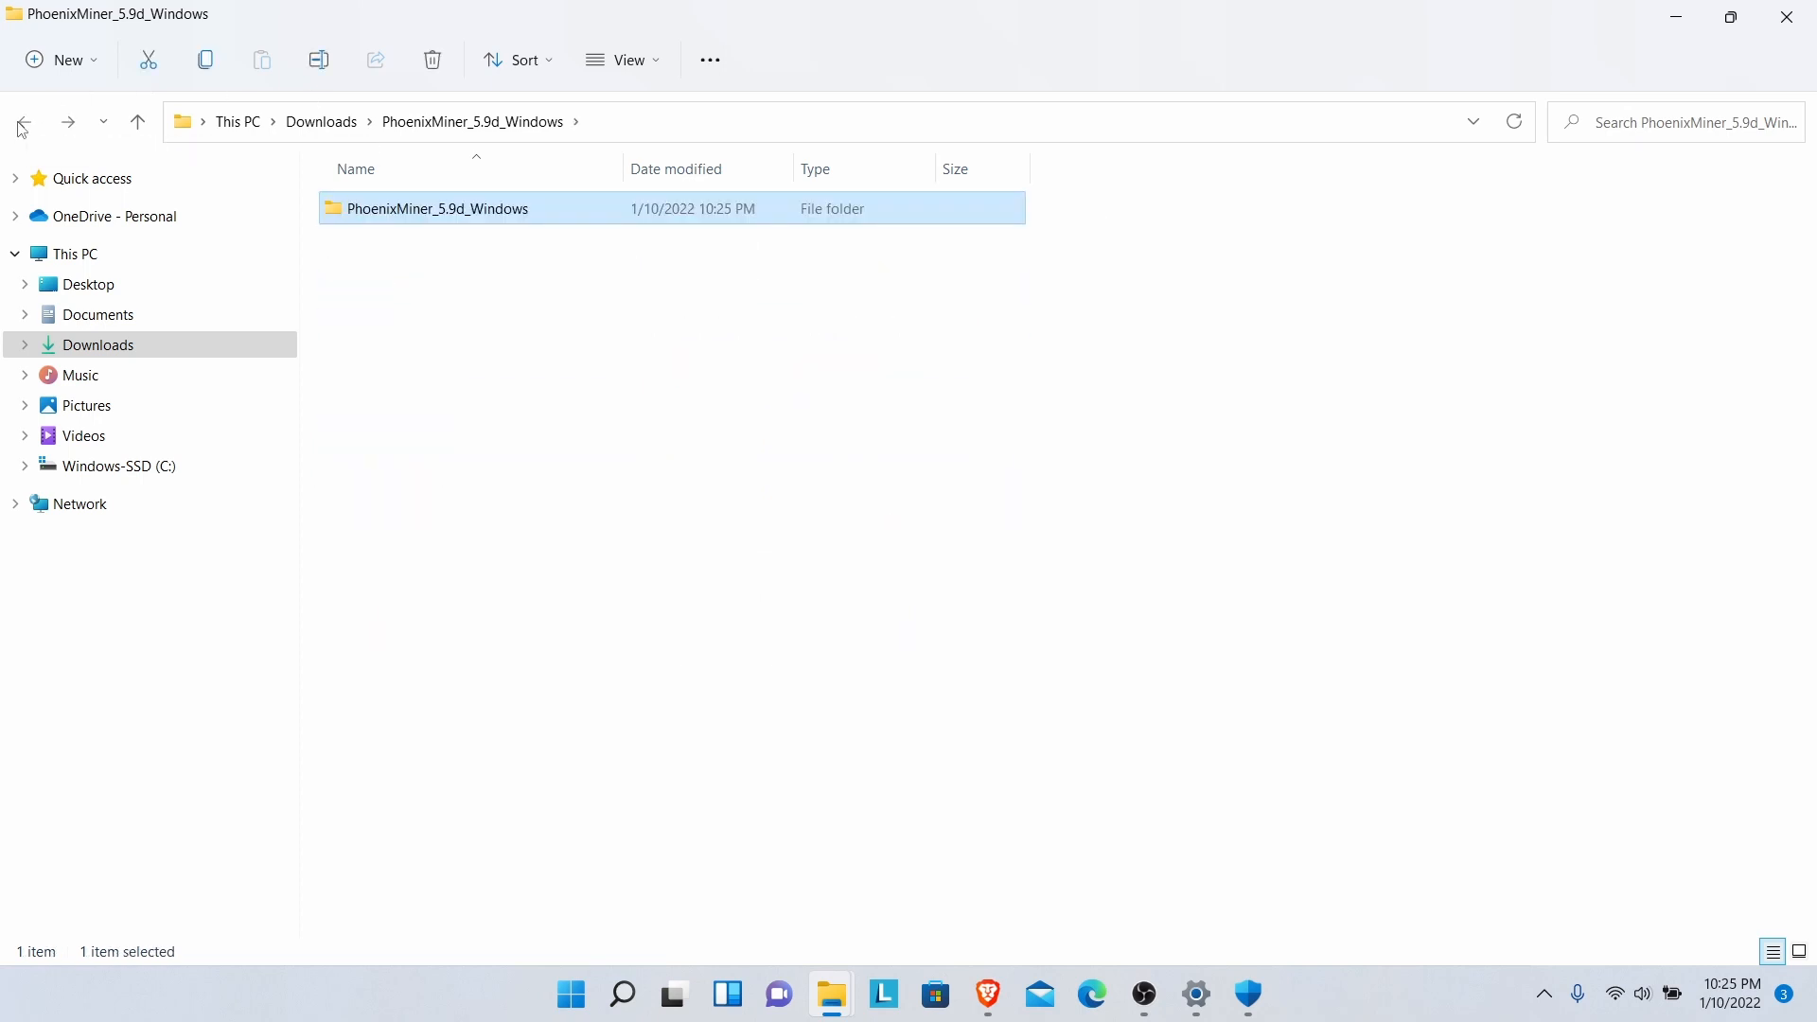
left_click(23, 124)
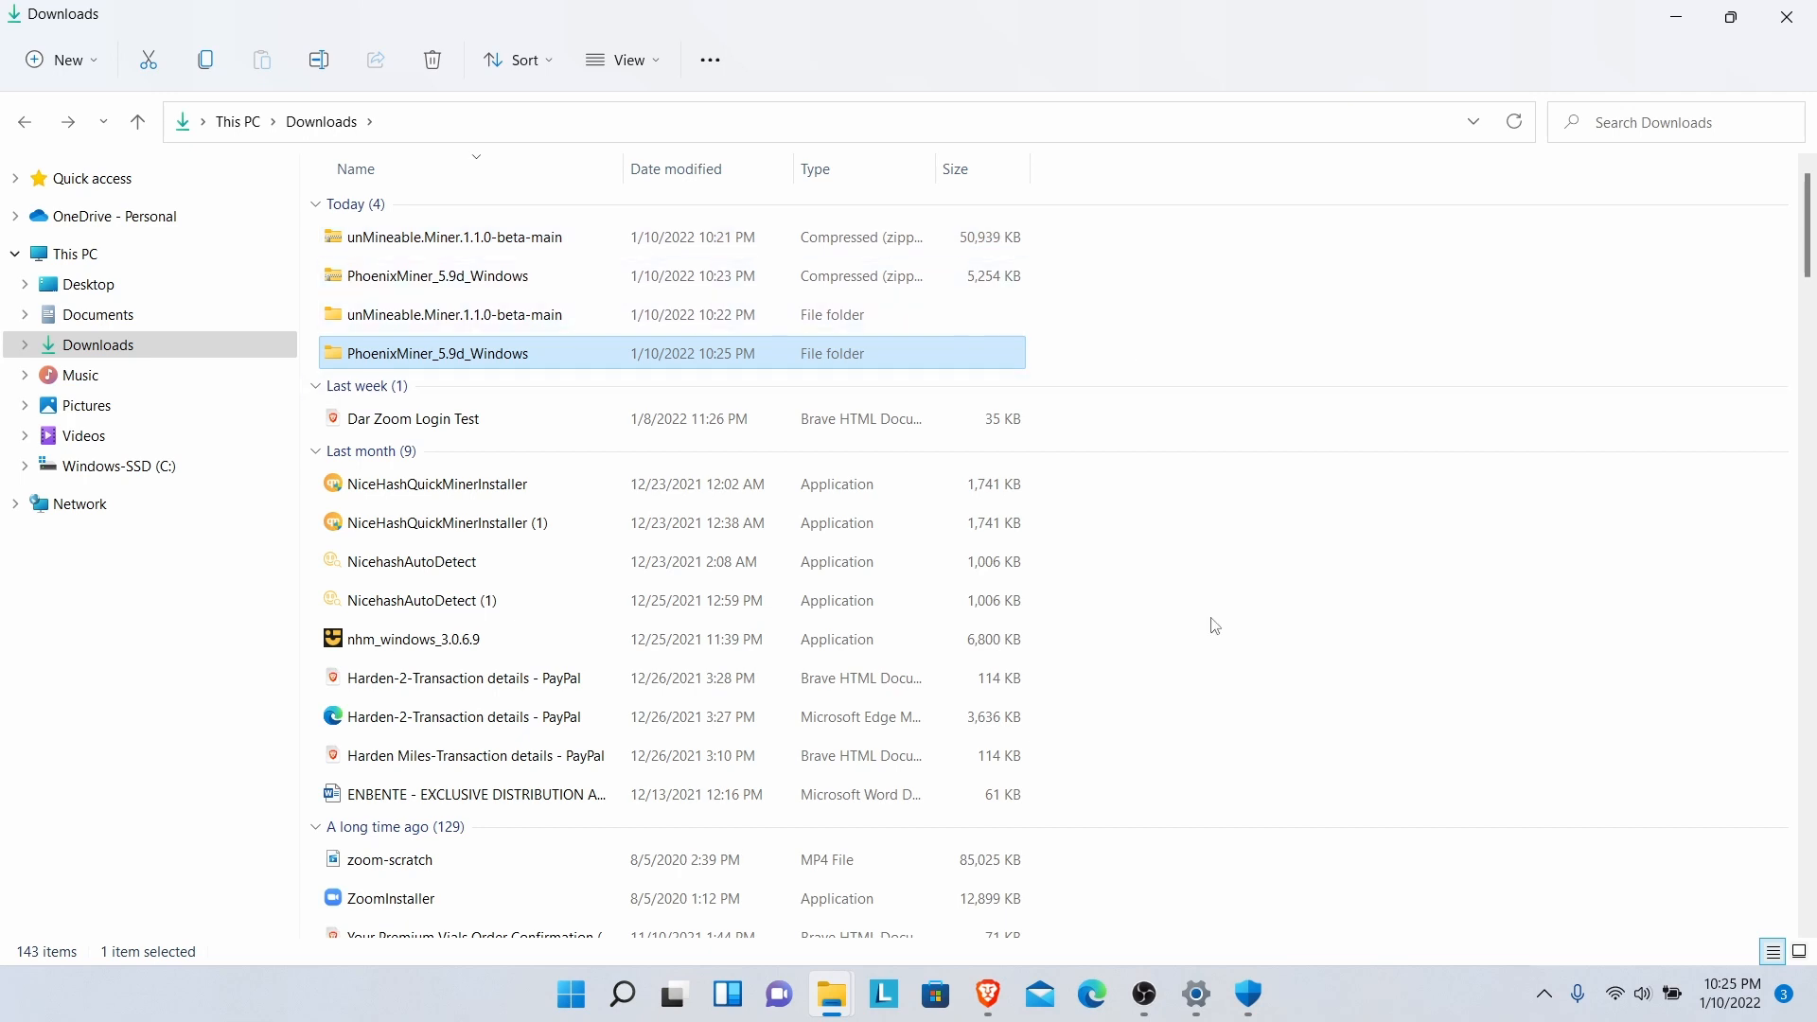
mouse_move(1249, 1009)
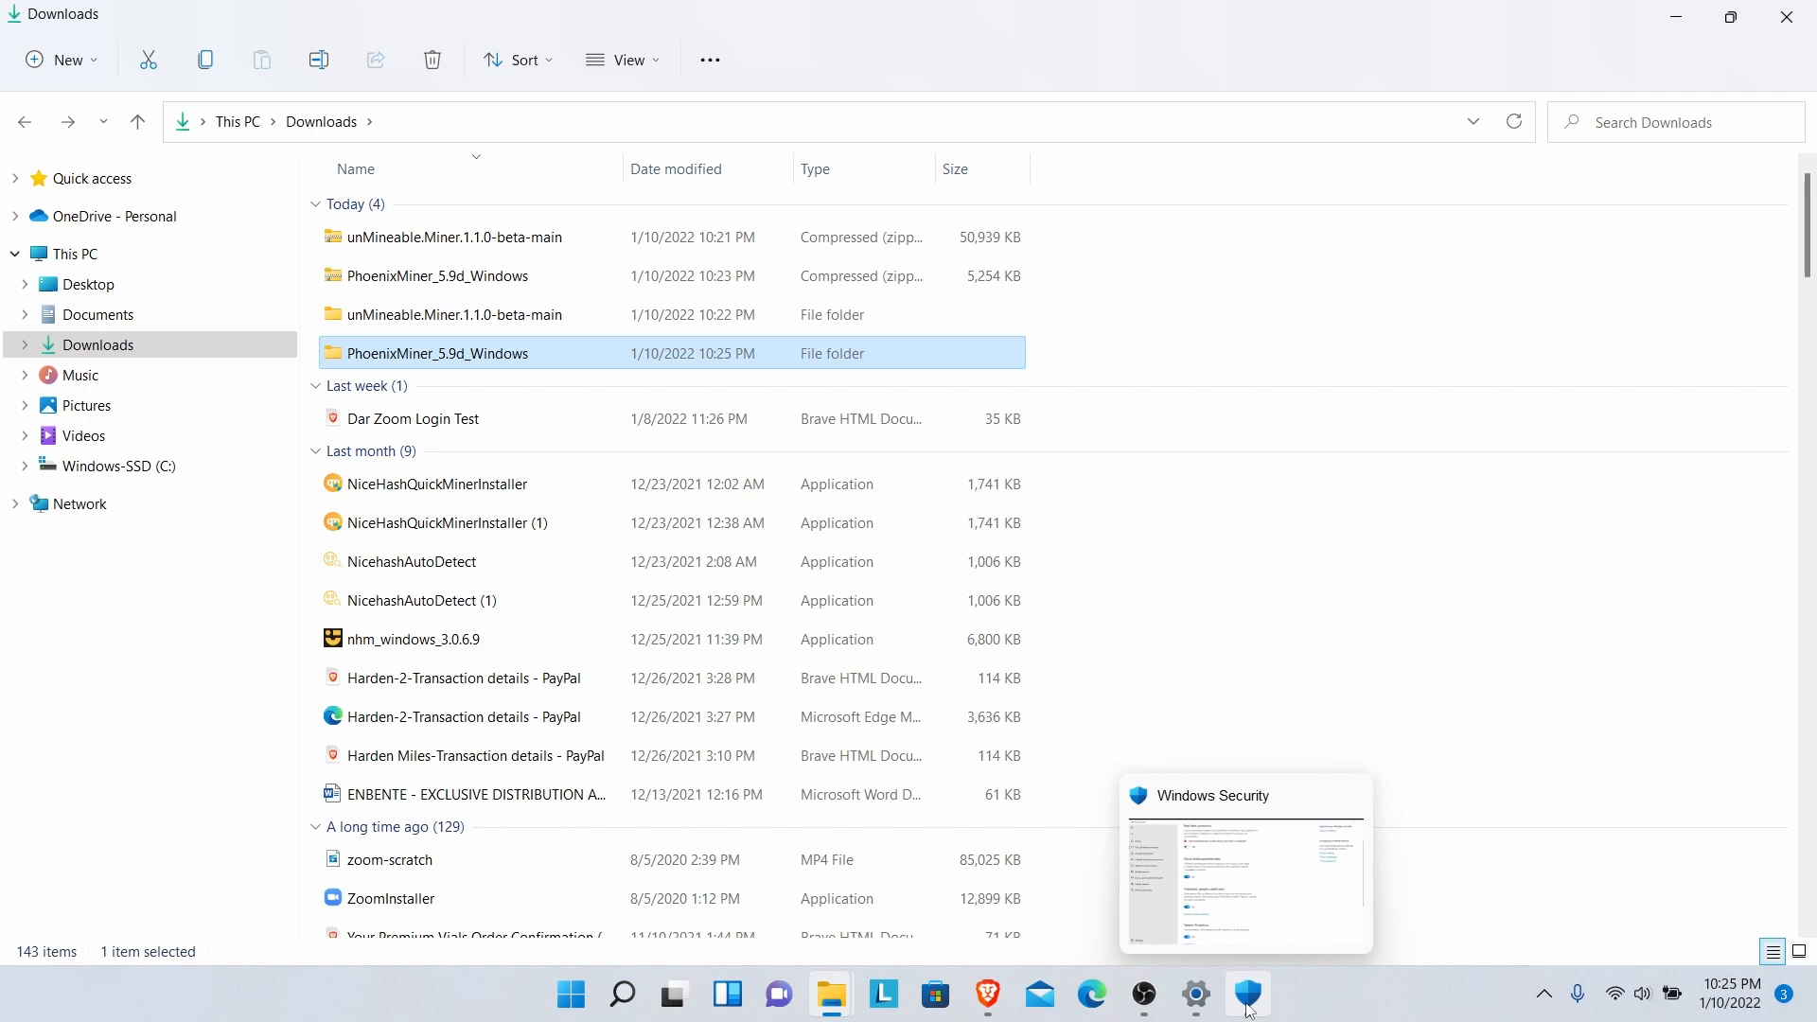
- Scroll Windows Security's Virus & threat protection settings down to Exclusions and choose Add or remove exclusions
left_click(1249, 1009)
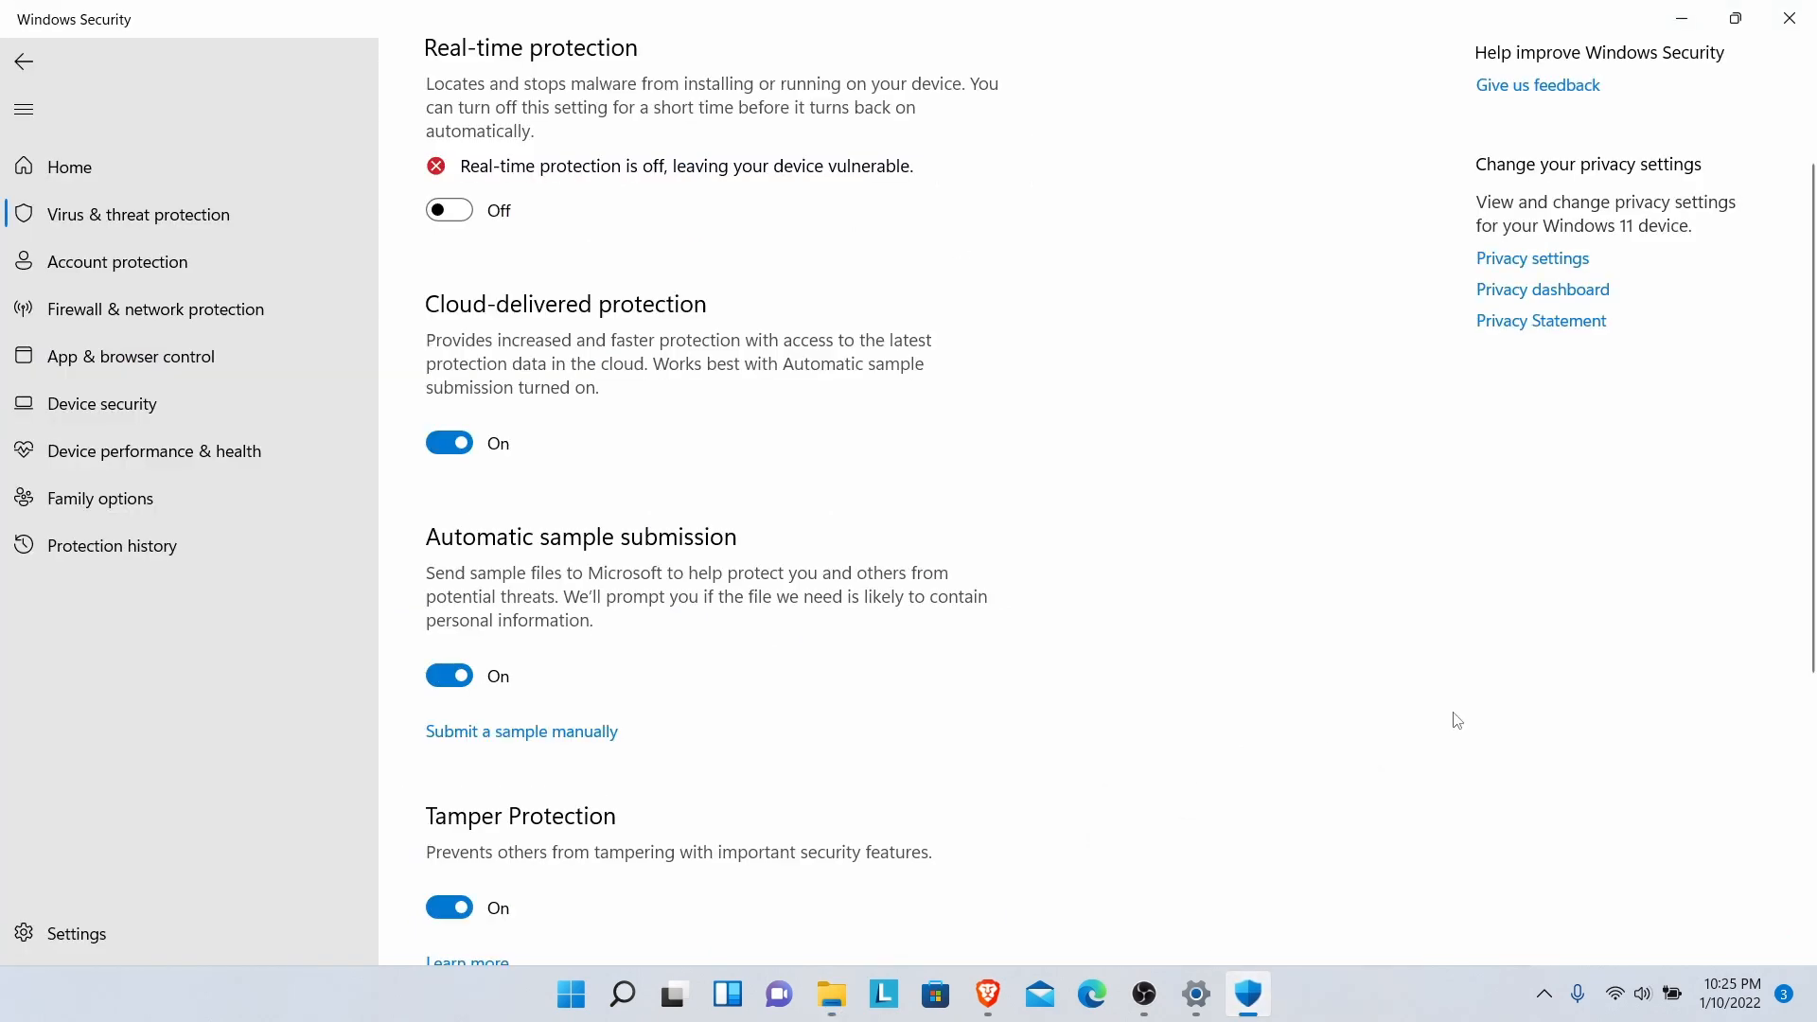
mouse_move(1250, 994)
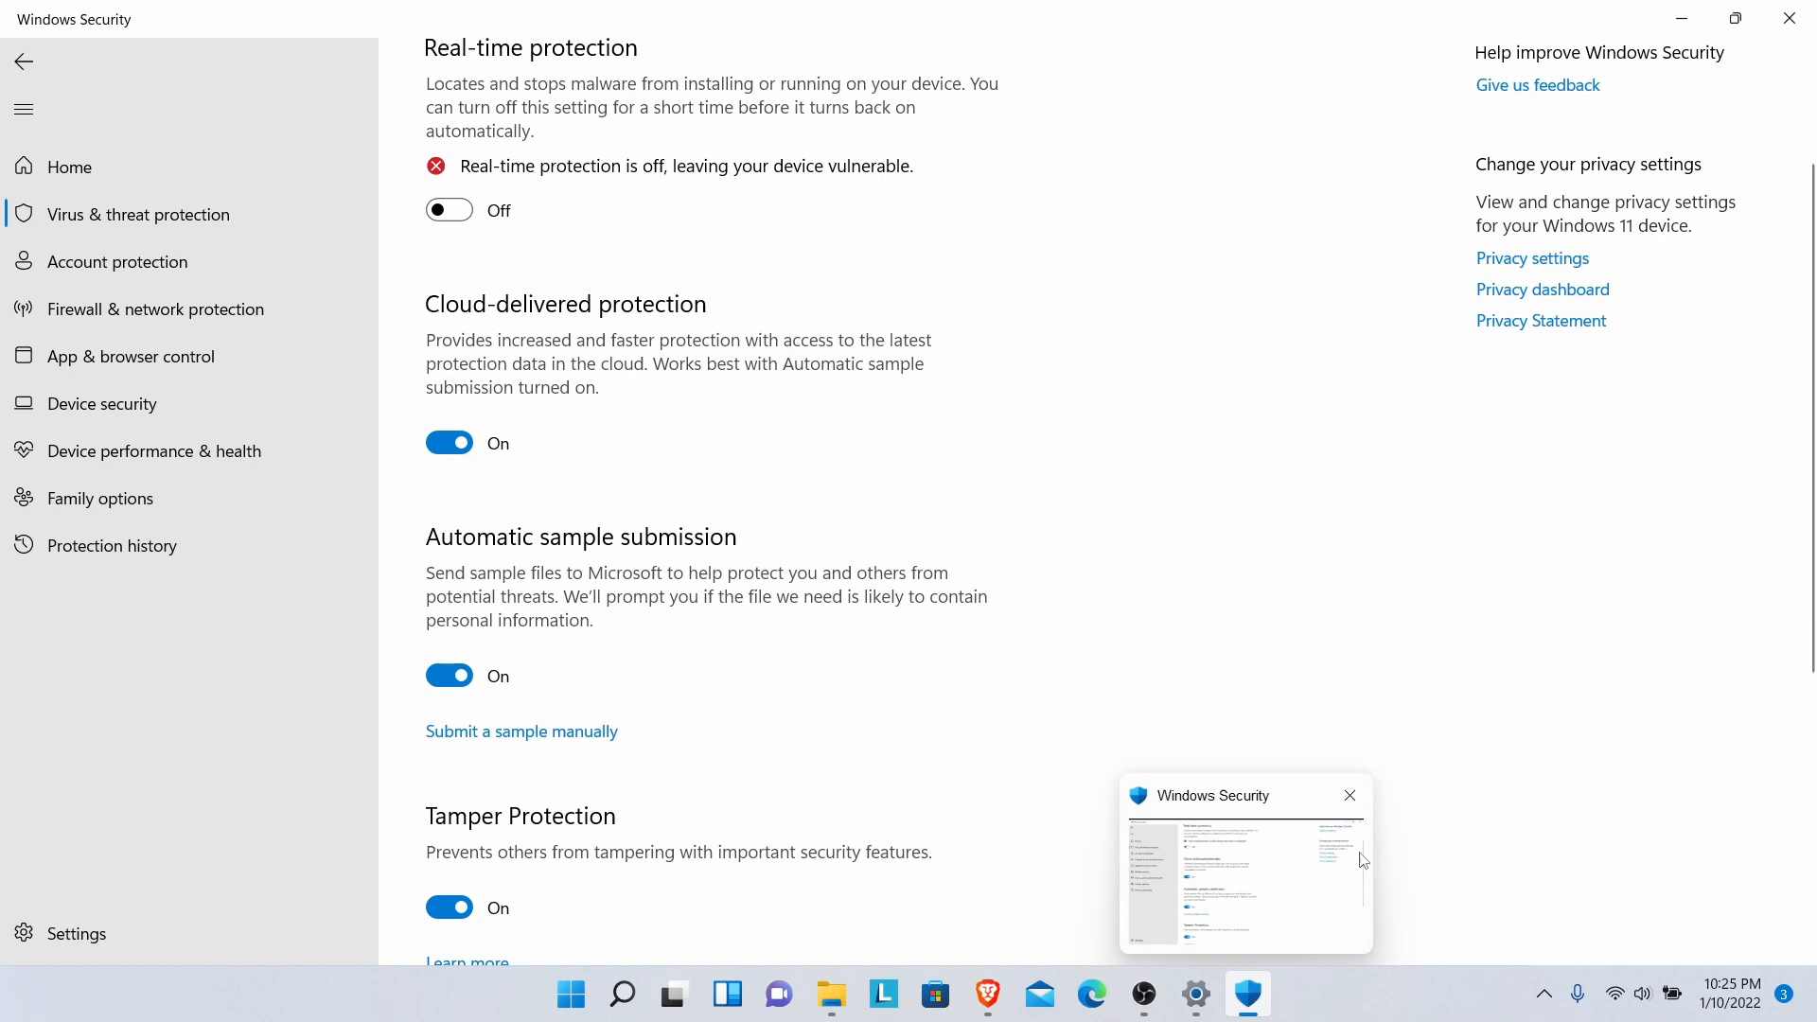
scroll(1803, 445, "down", 1)
left_click_drag(1804, 445, 1779, 602)
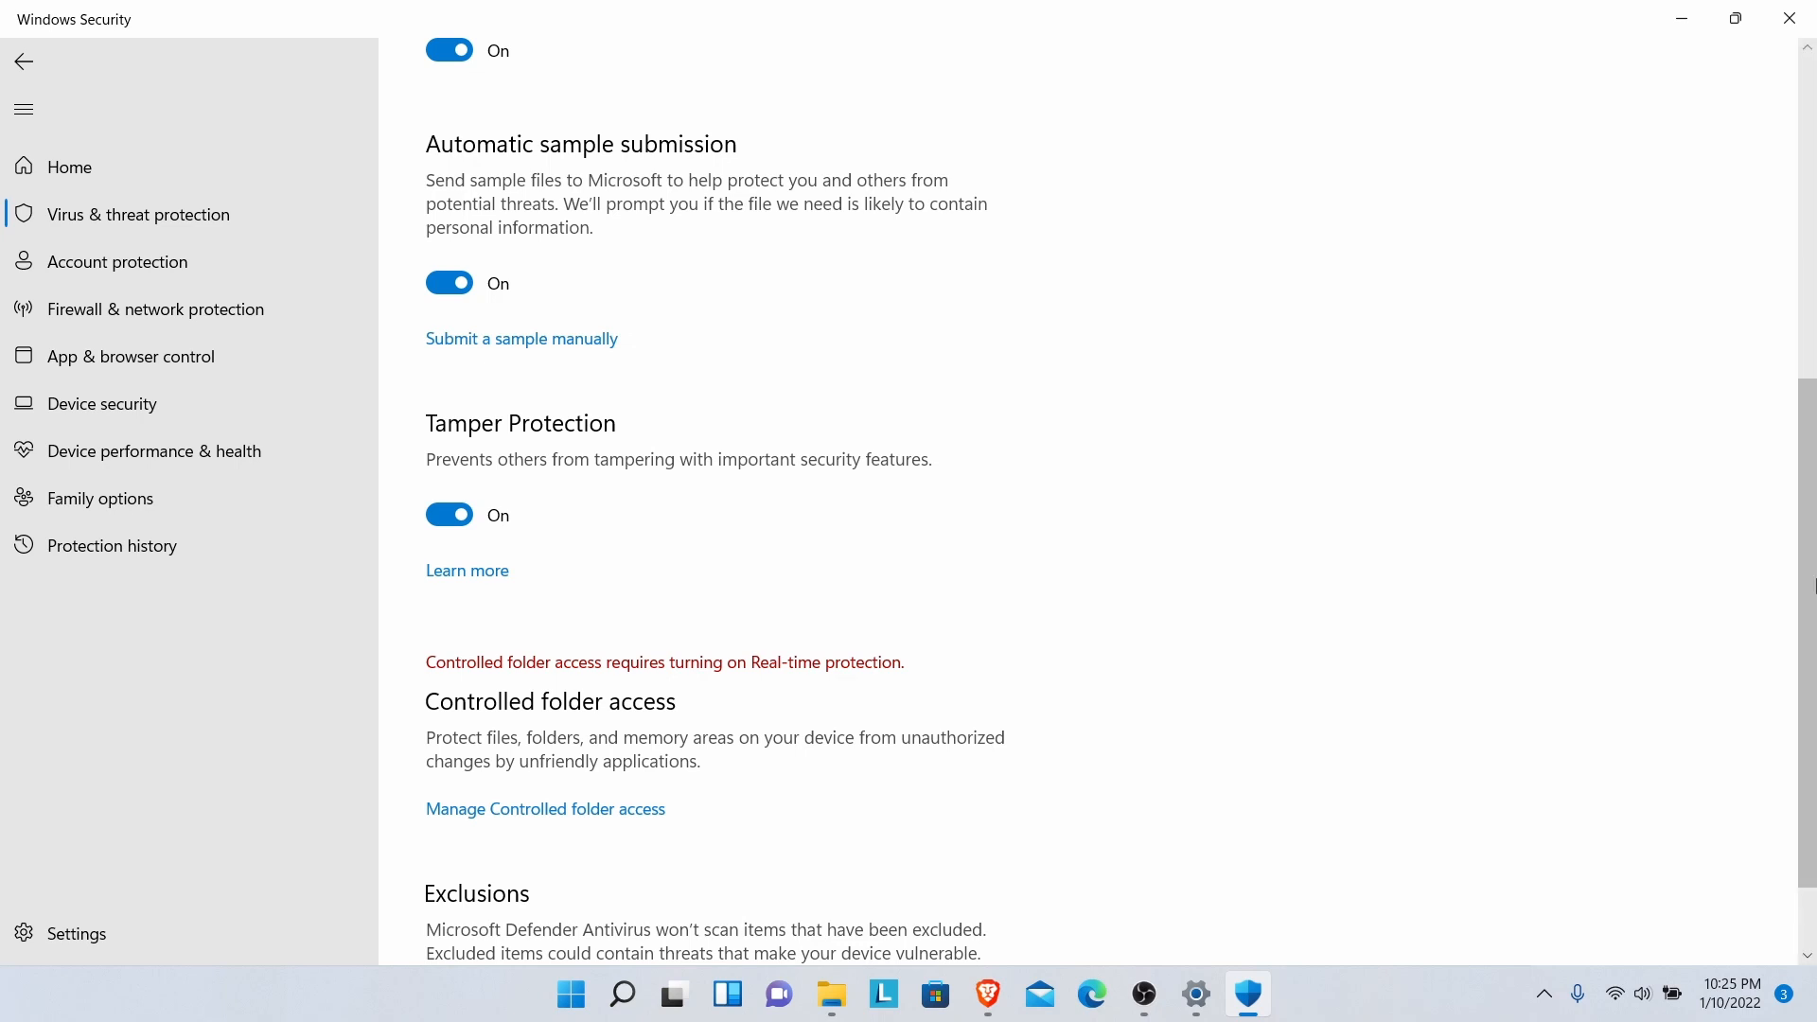
scroll(1810, 589, "down", 1)
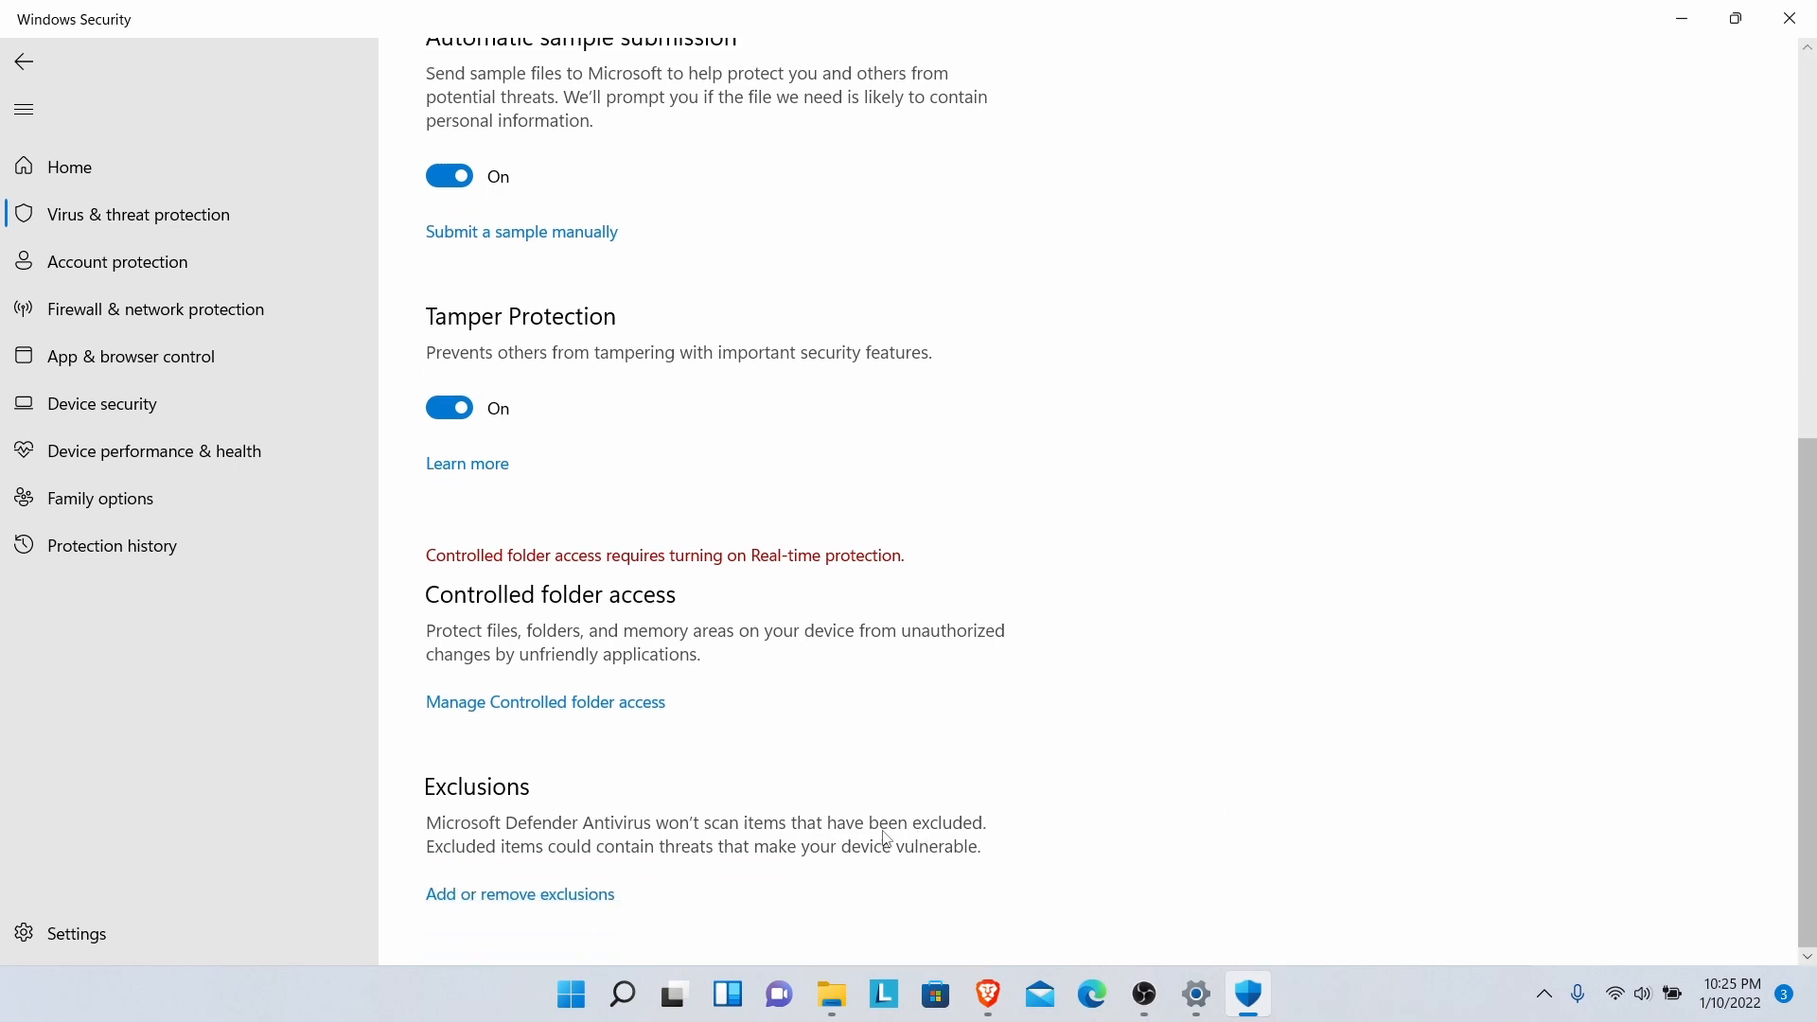
left_click(566, 897)
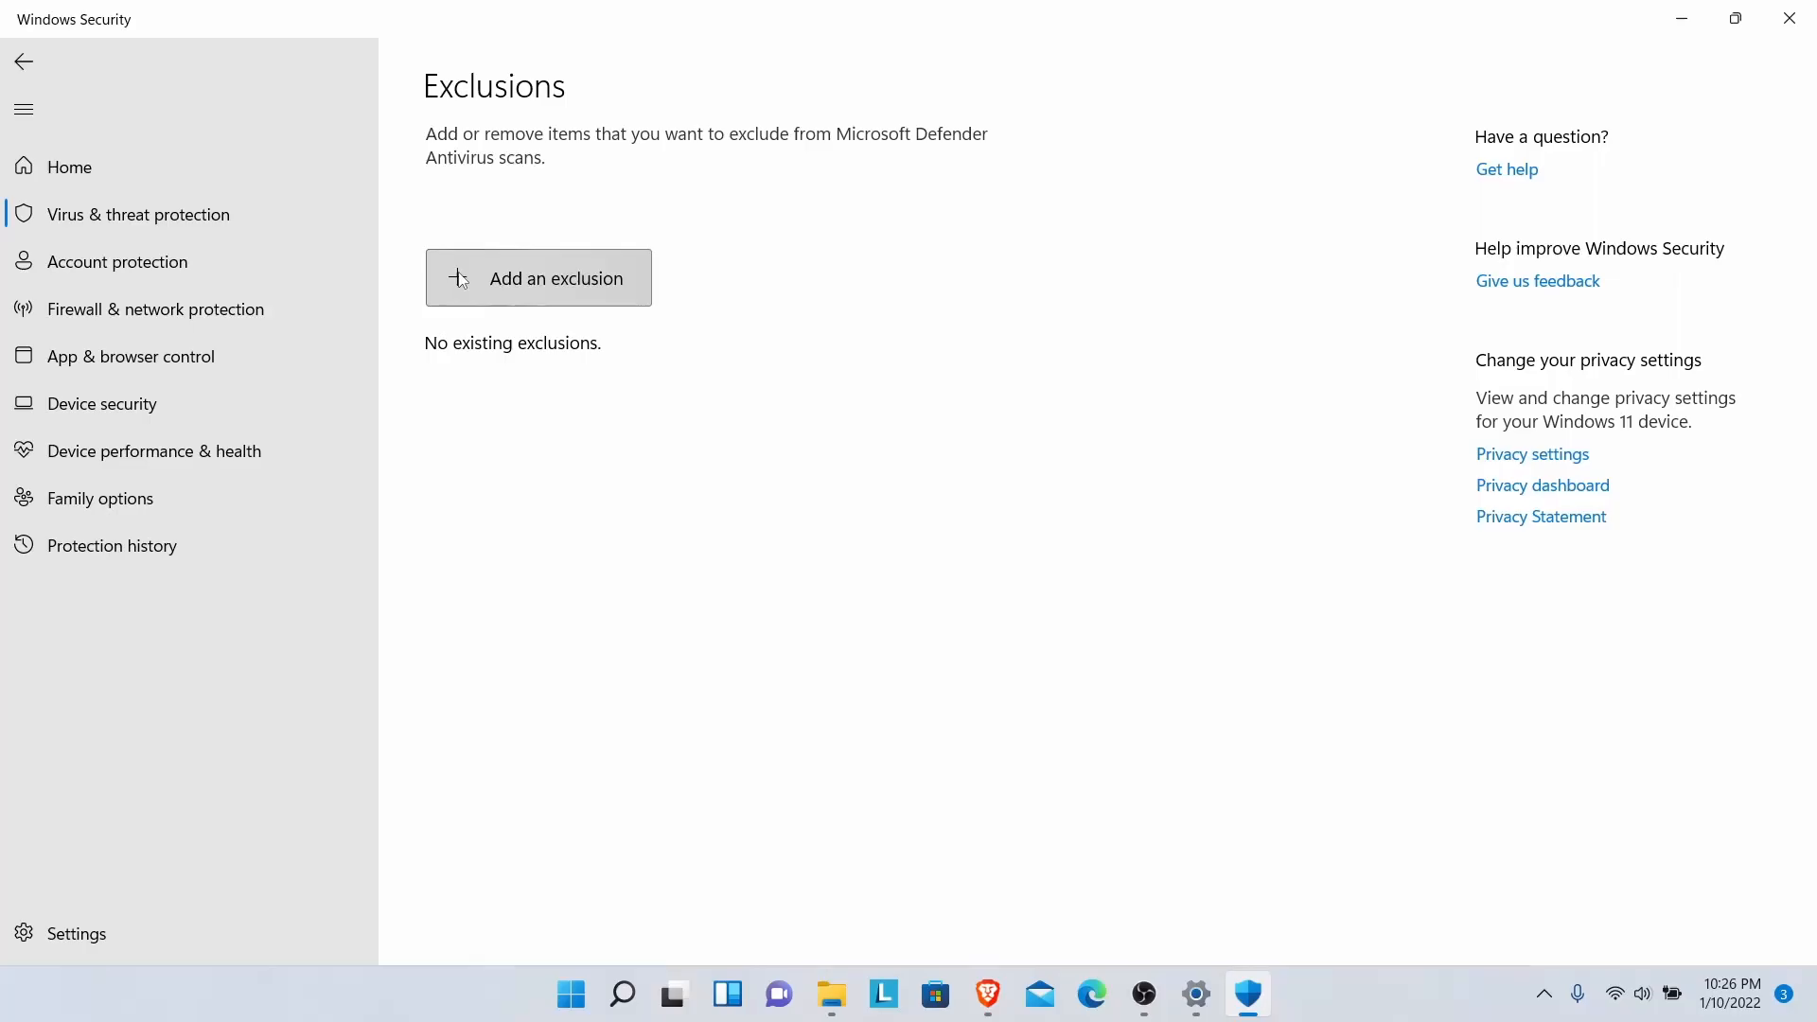
- Add the unMineable.Miner.1.1.0-beta-main folder in Downloads as a folder exclusion
left_click(460, 276)
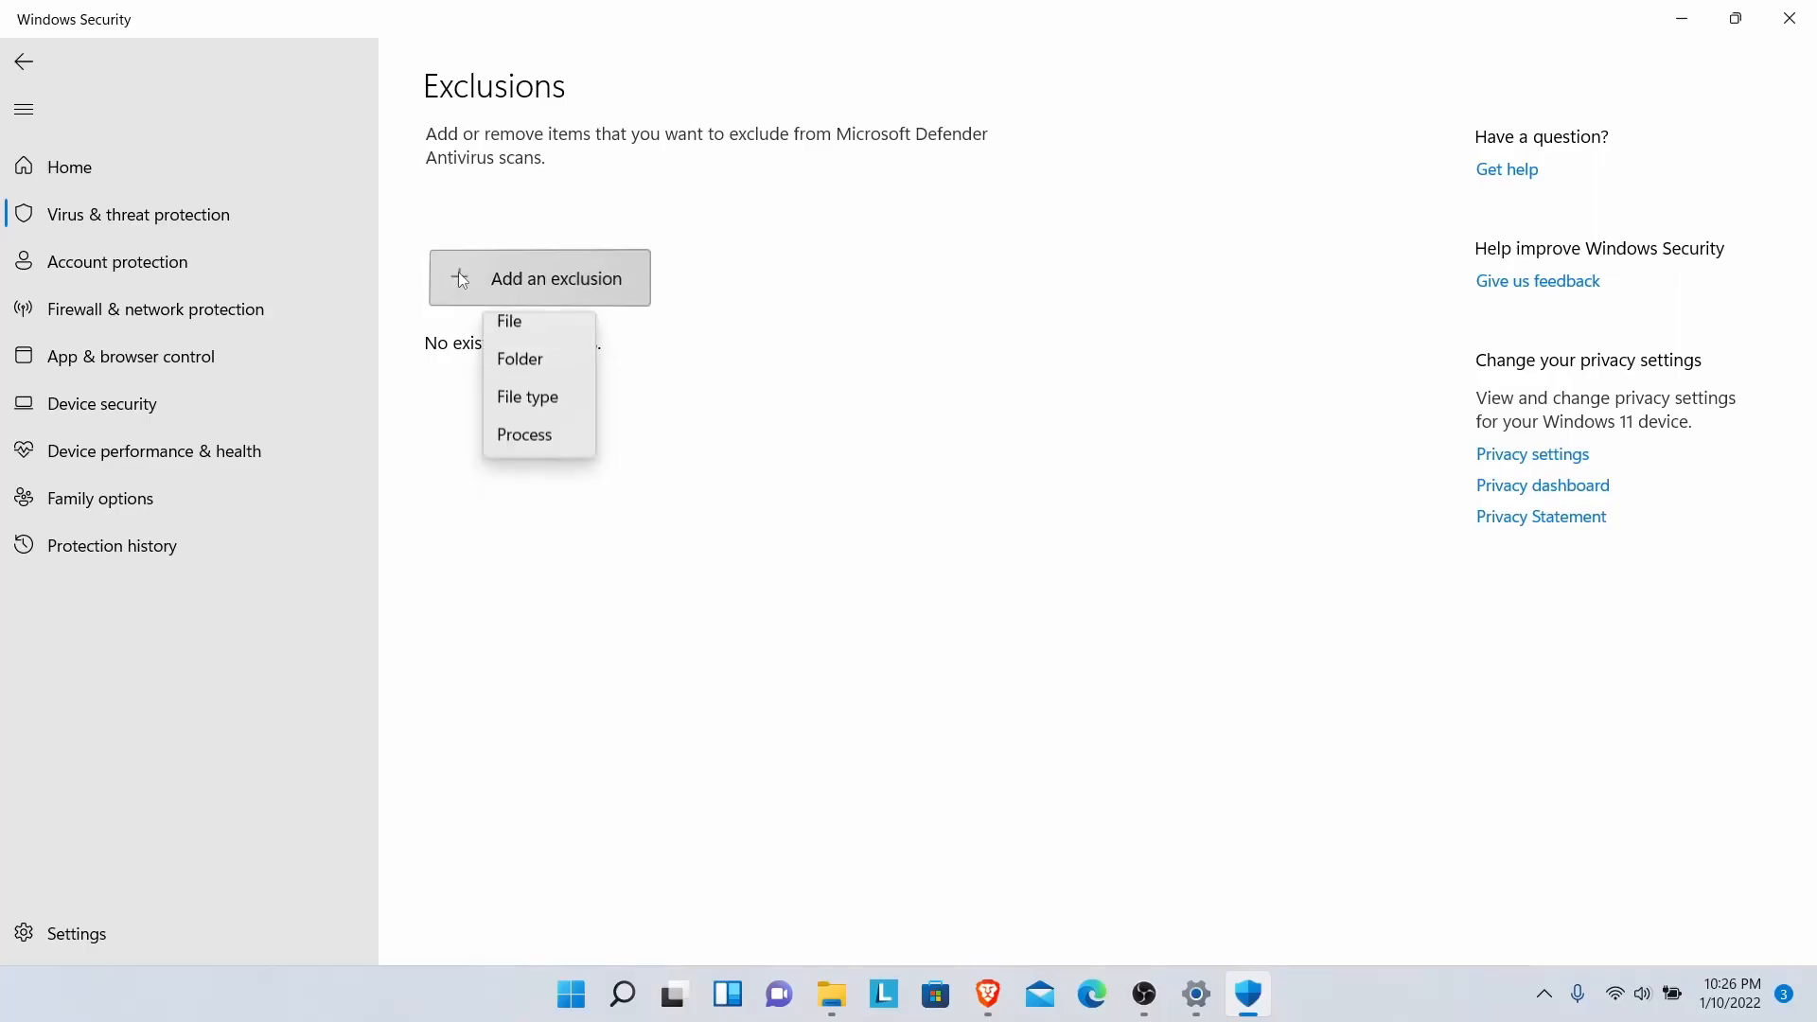
left_click(493, 371)
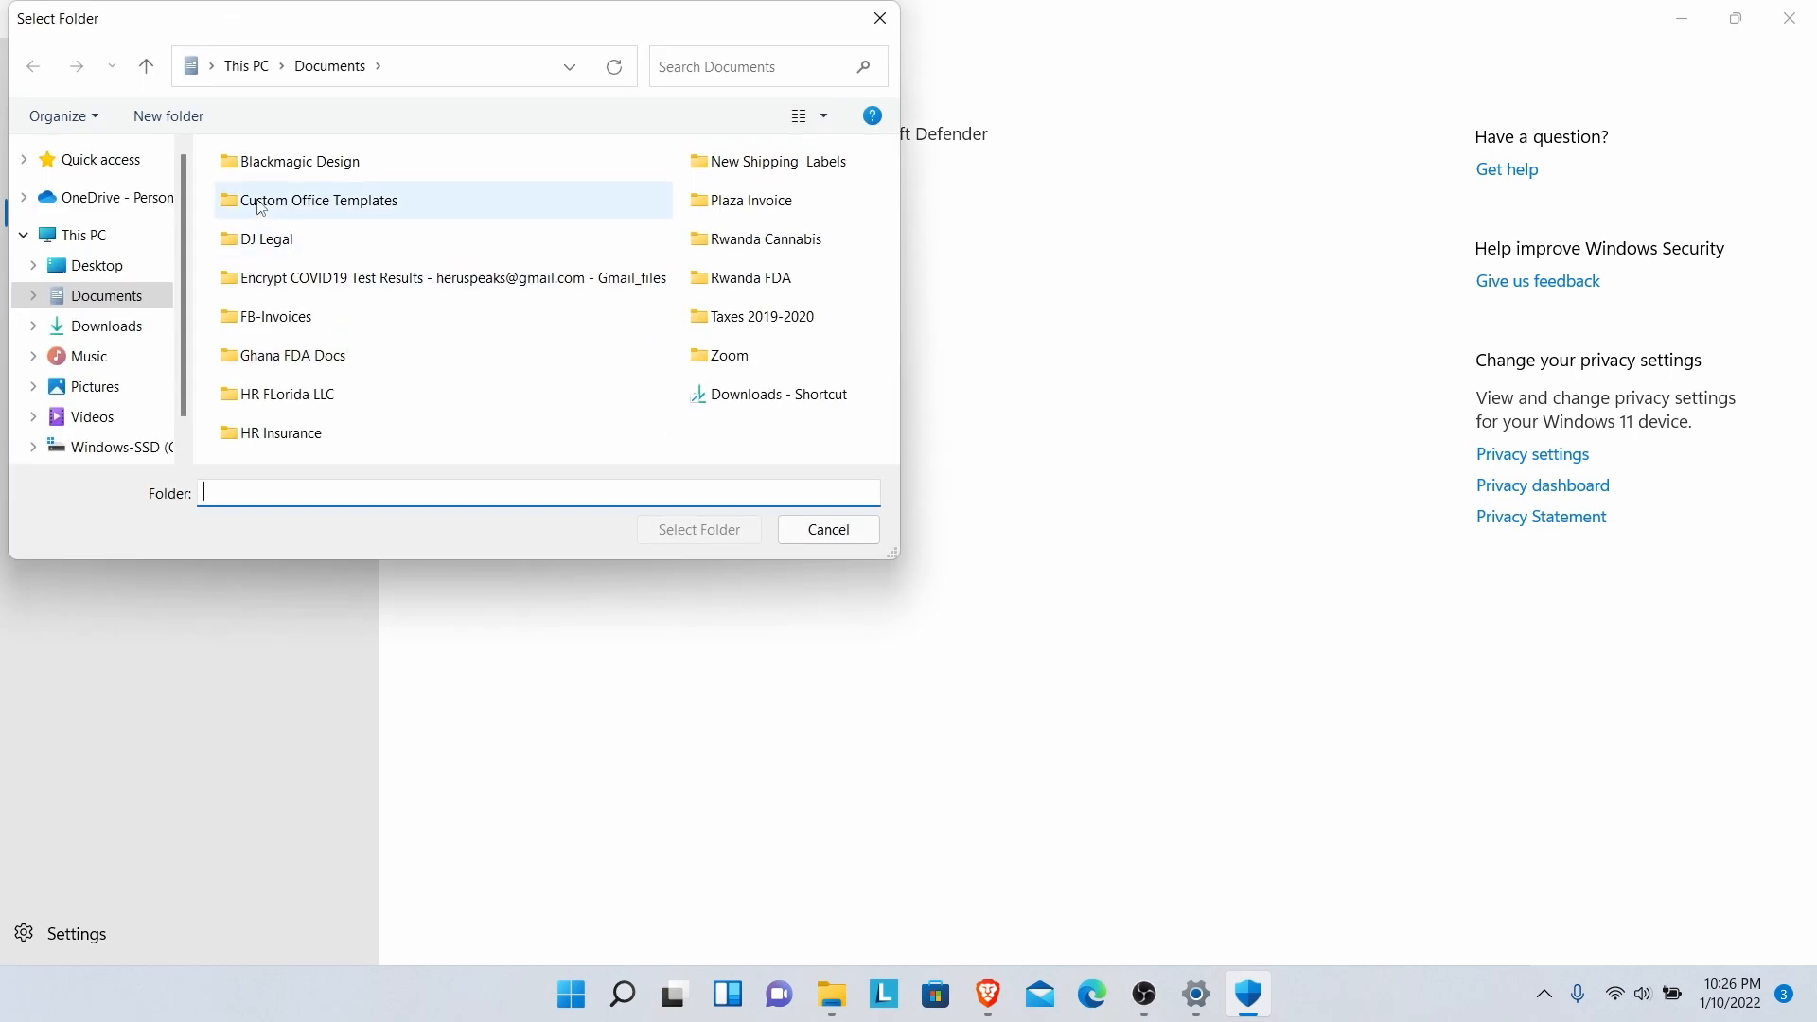
left_click(91, 326)
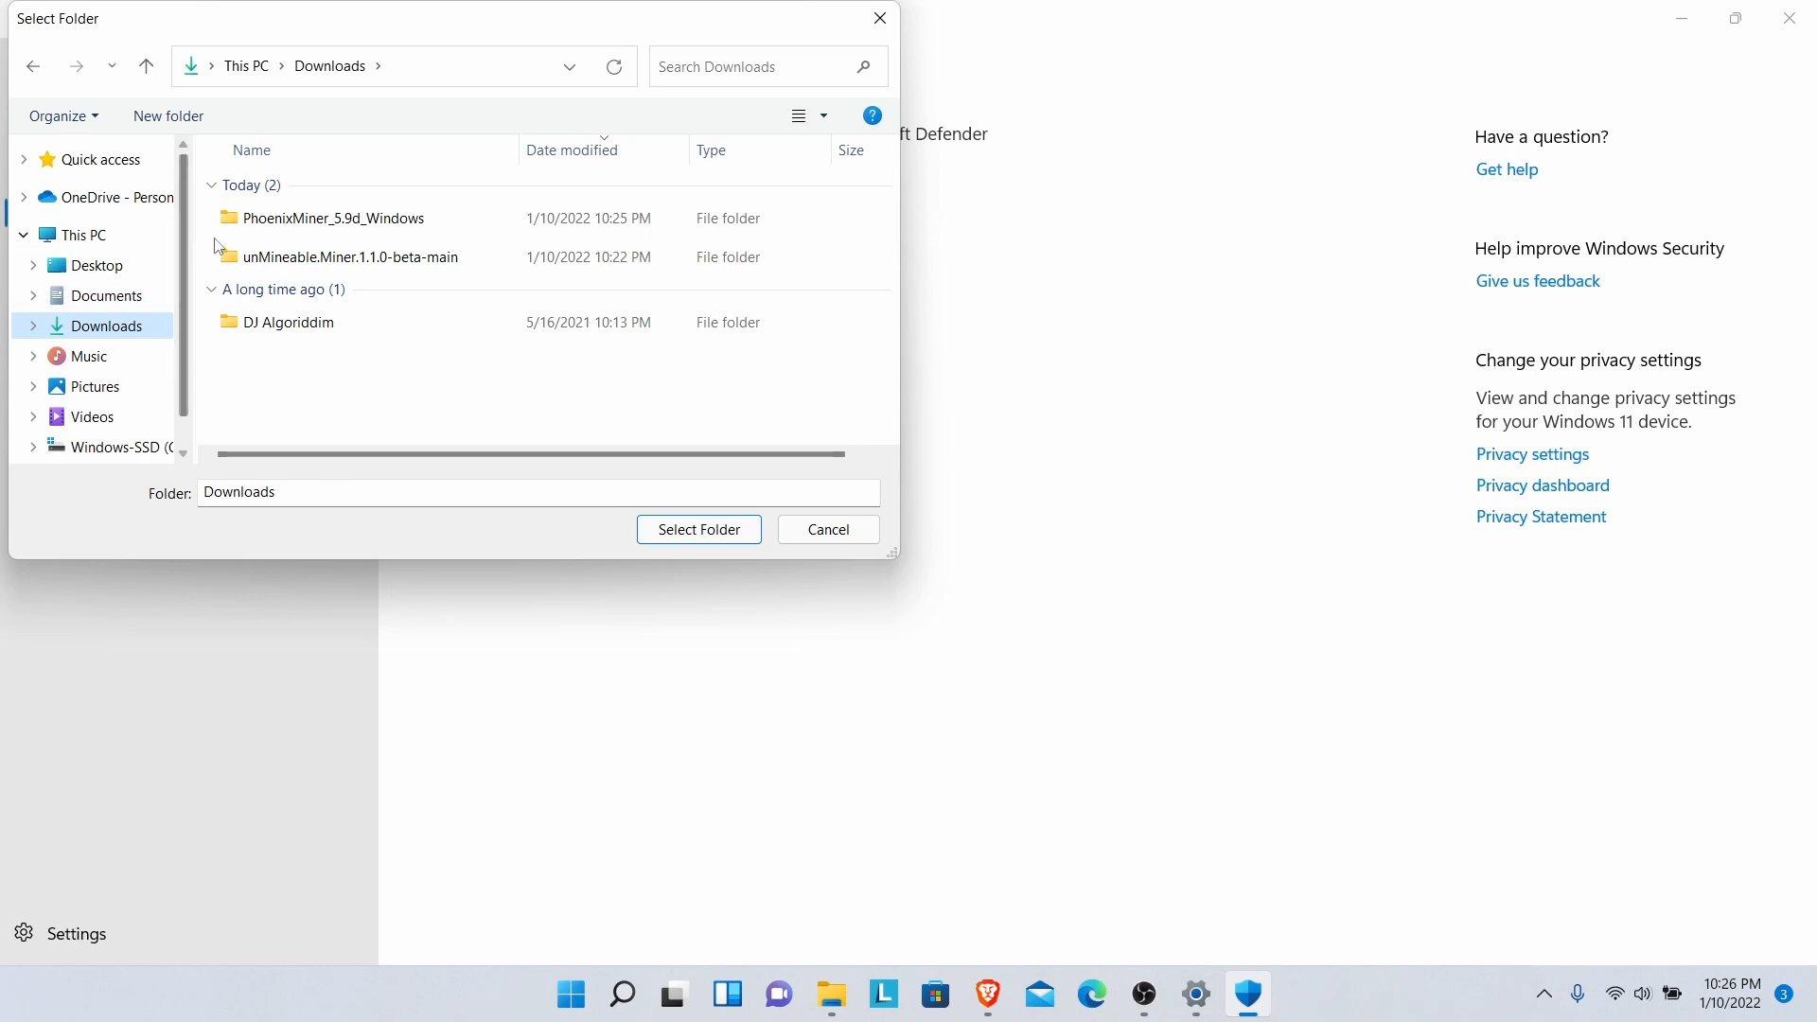
left_click(291, 266)
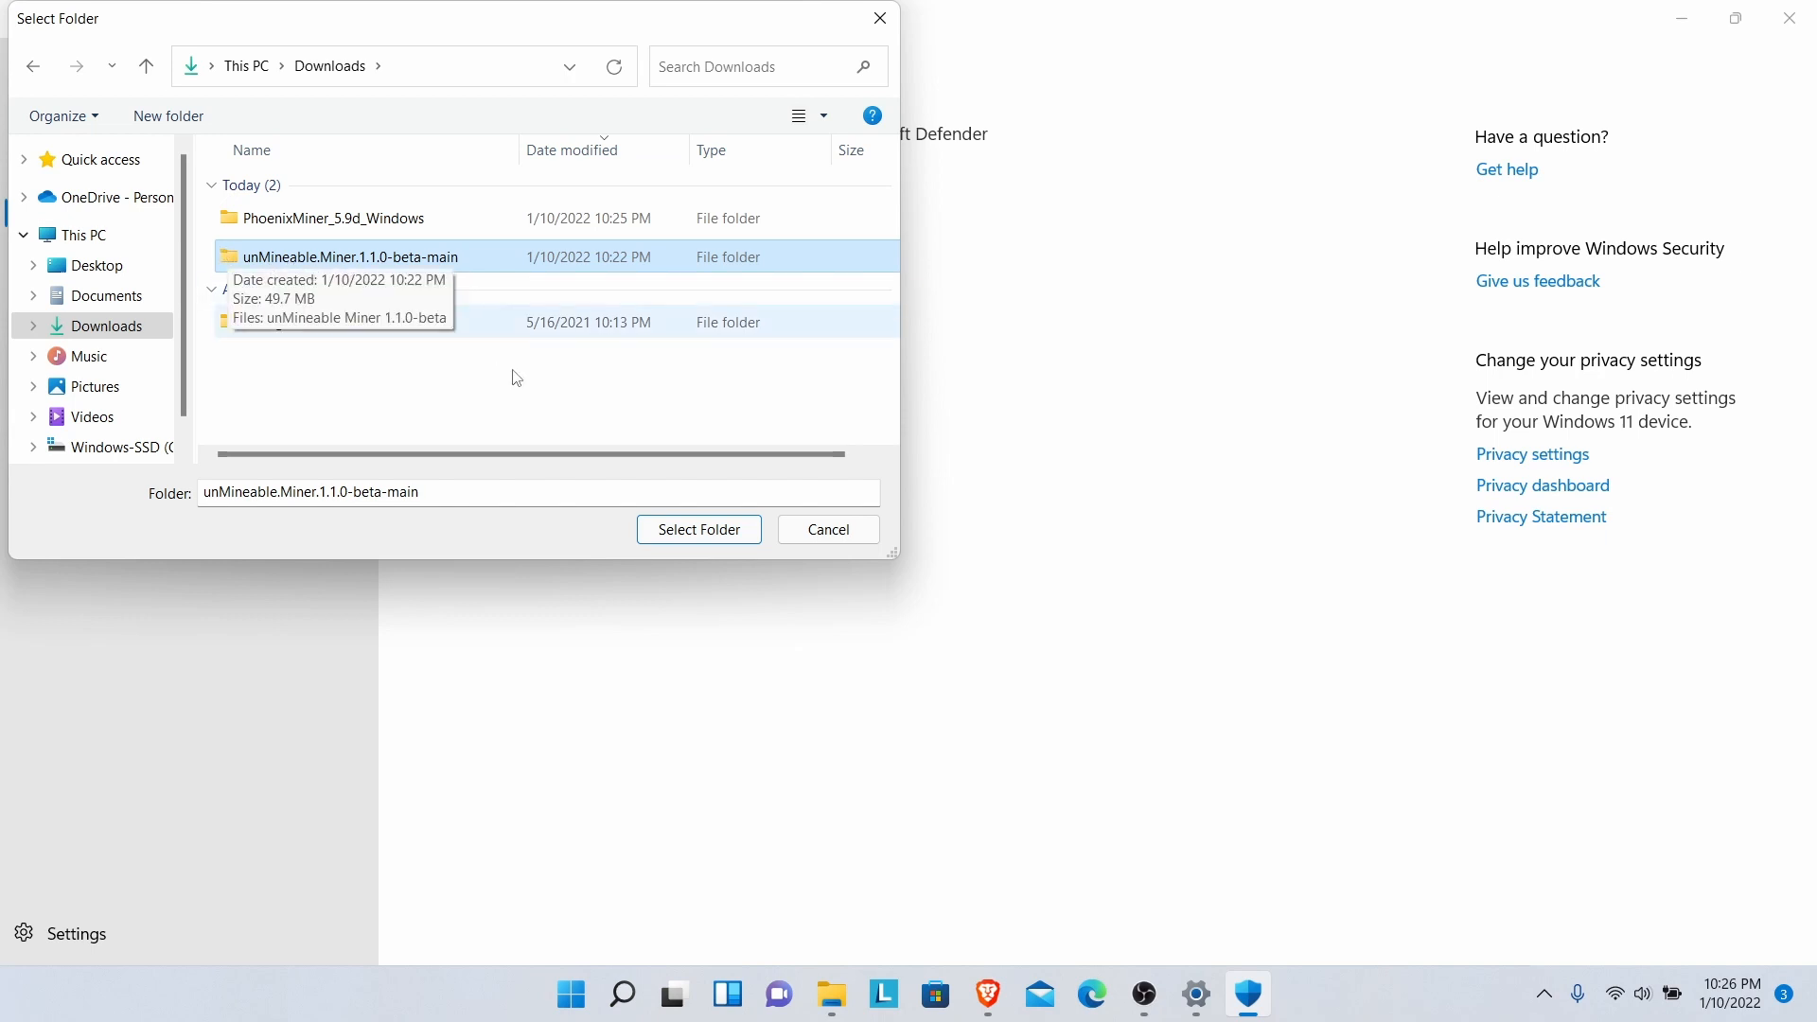
left_click(701, 530)
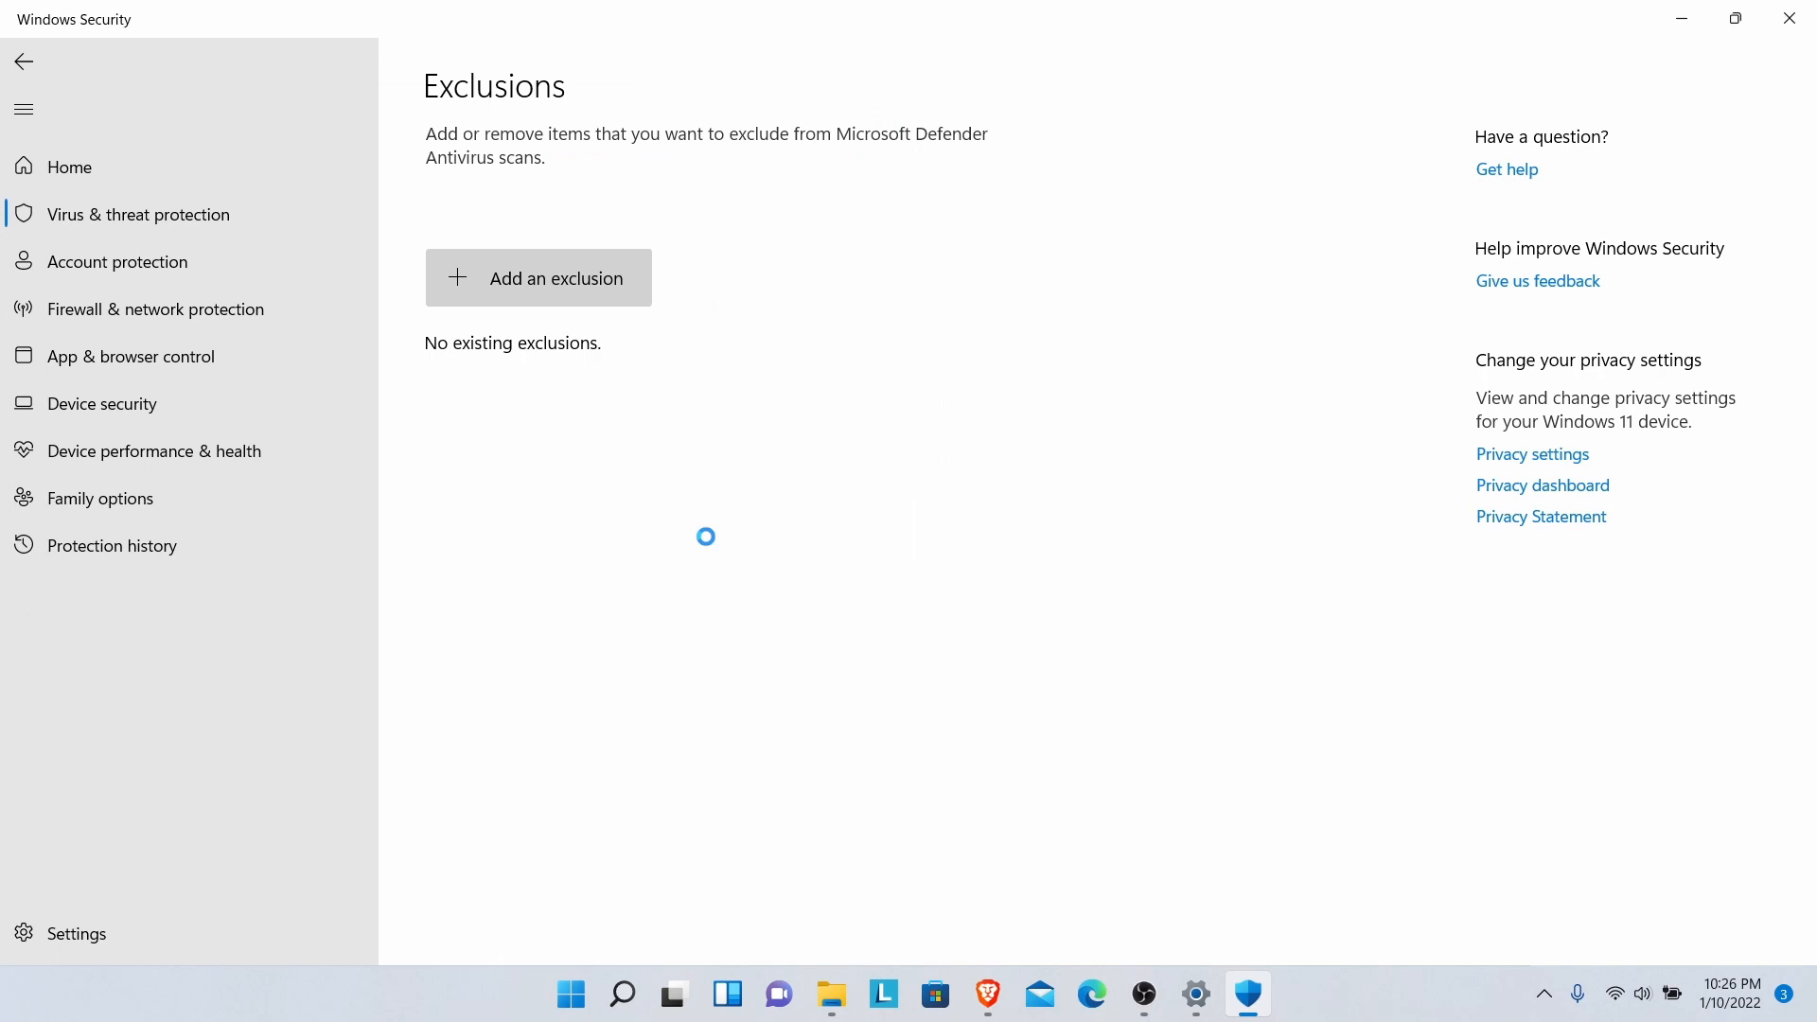
- Add the PhoenixMiner_5.9d_Windows folder in Downloads as a second folder exclusion
left_click(517, 280)
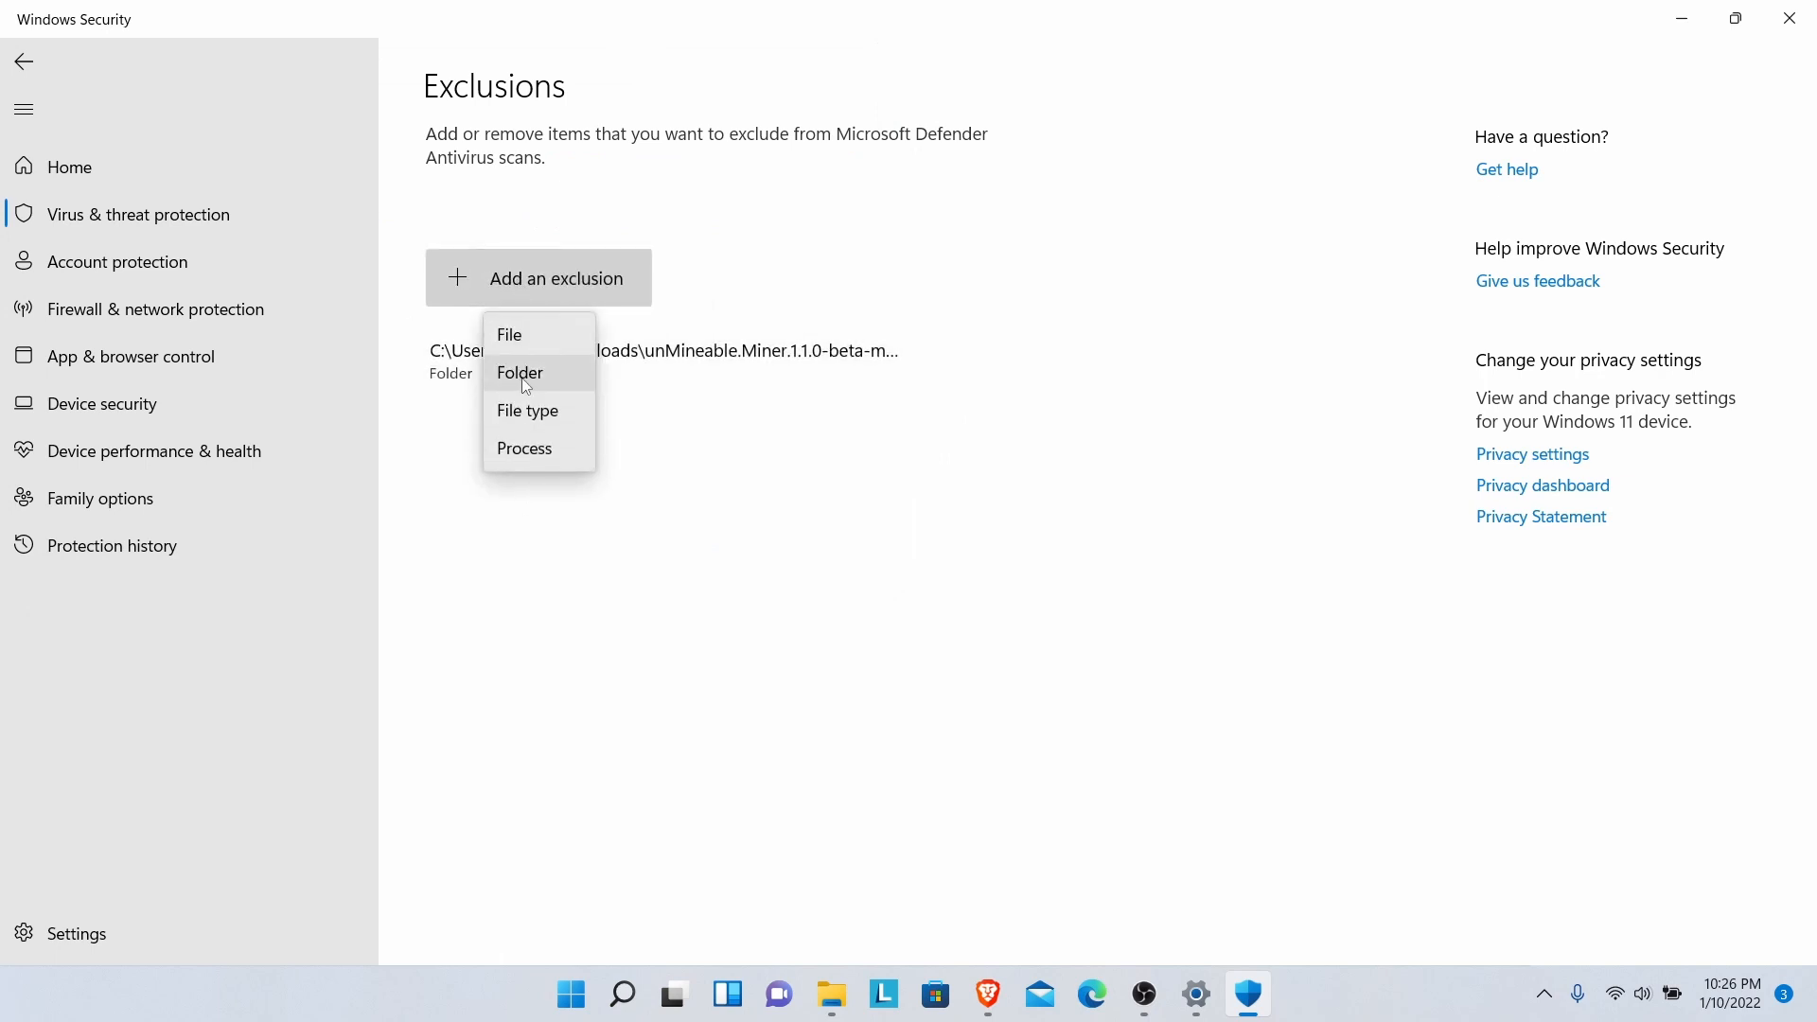
left_click(528, 377)
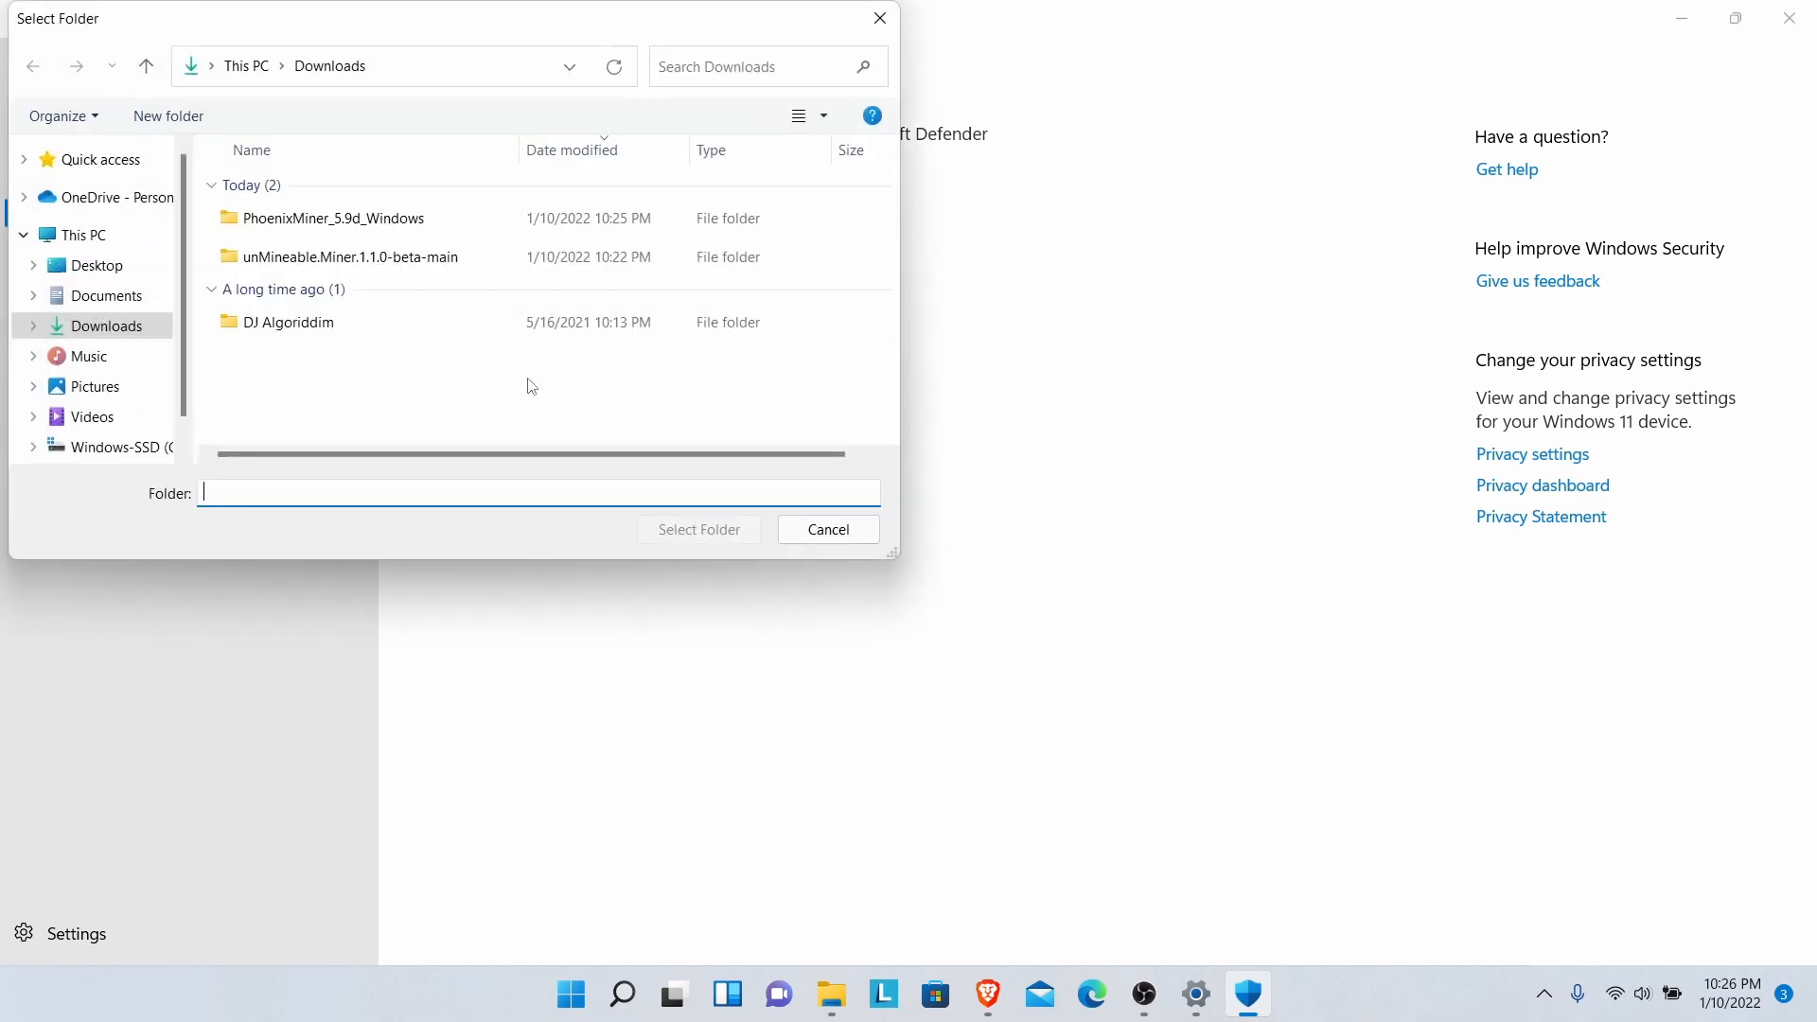
left_click(280, 227)
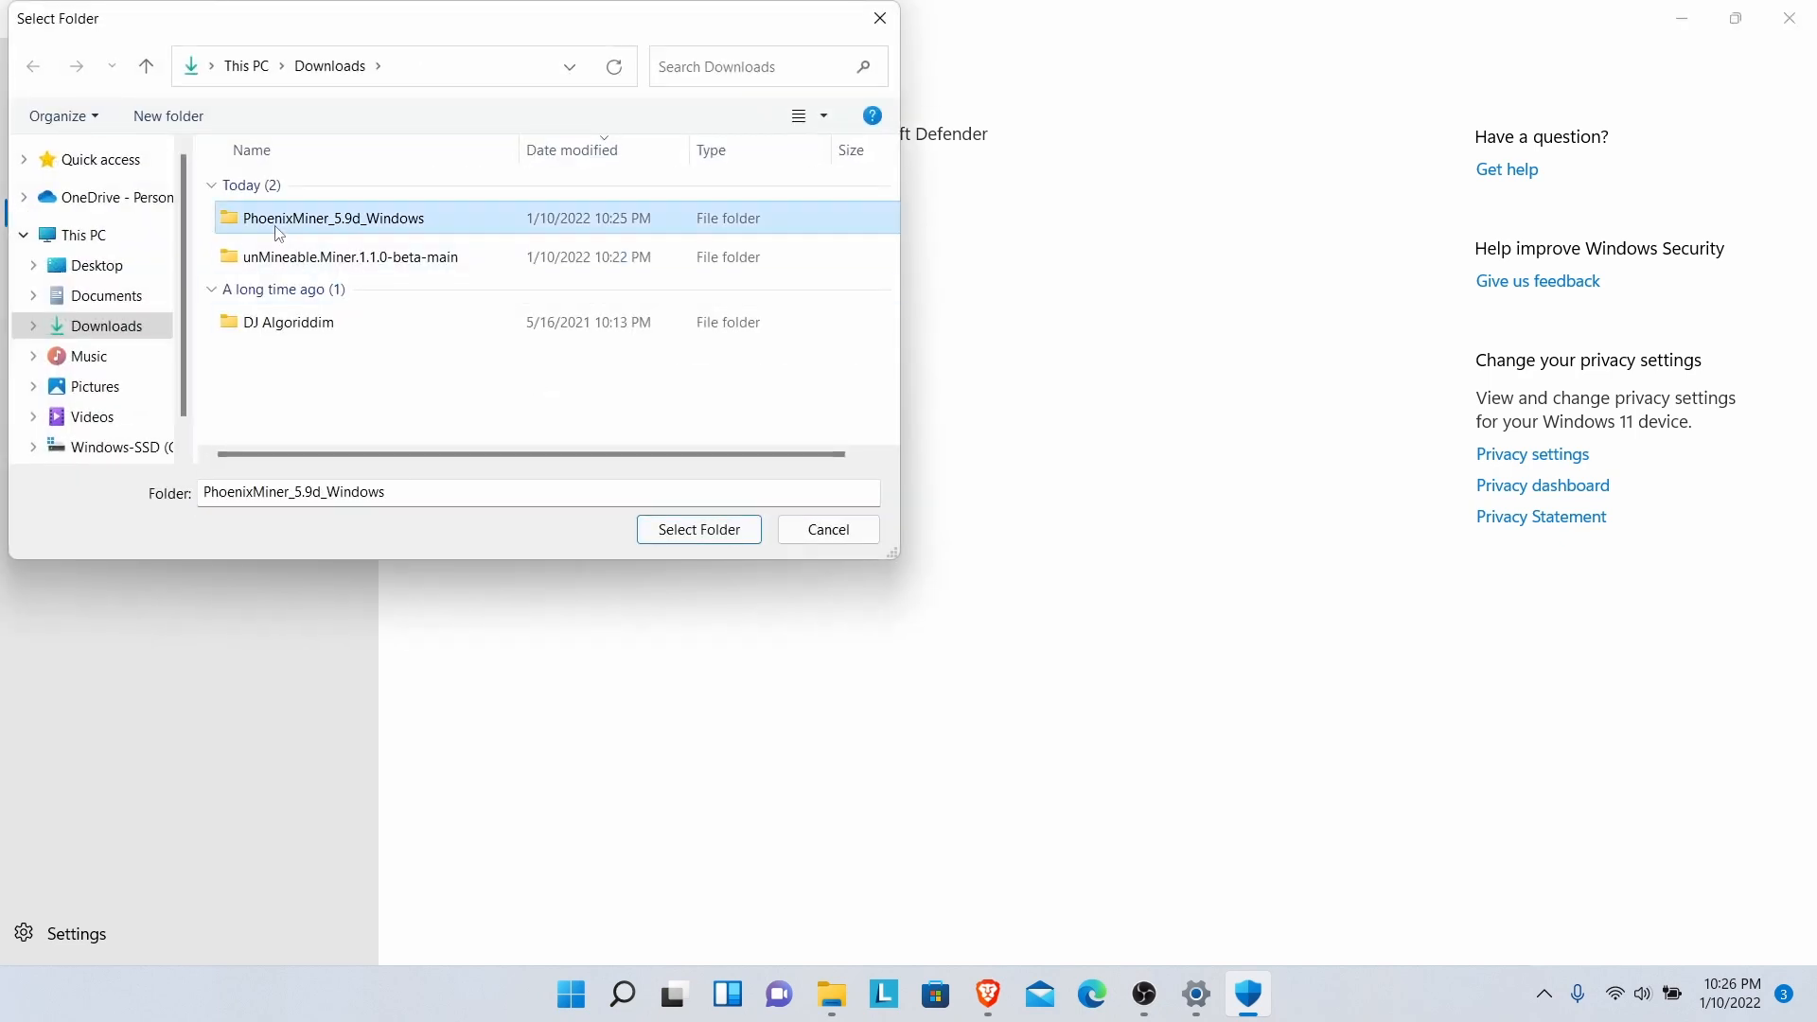
left_click(698, 530)
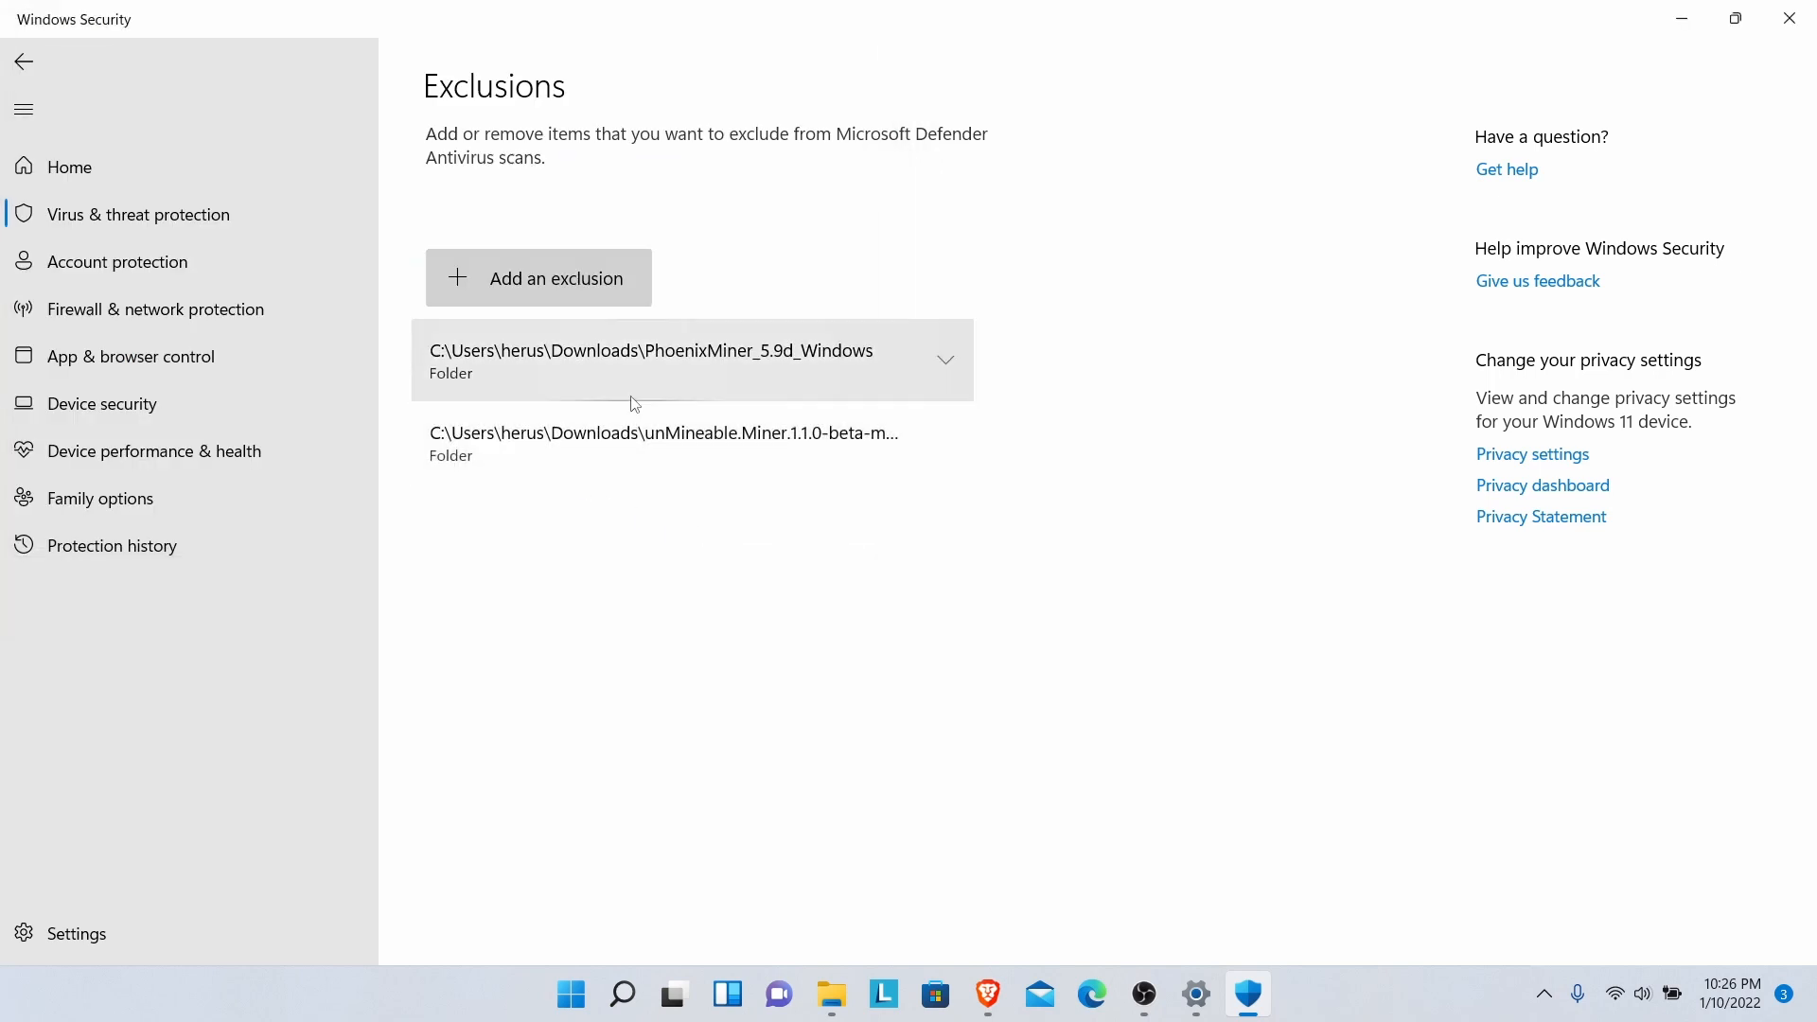
left_click(489, 277)
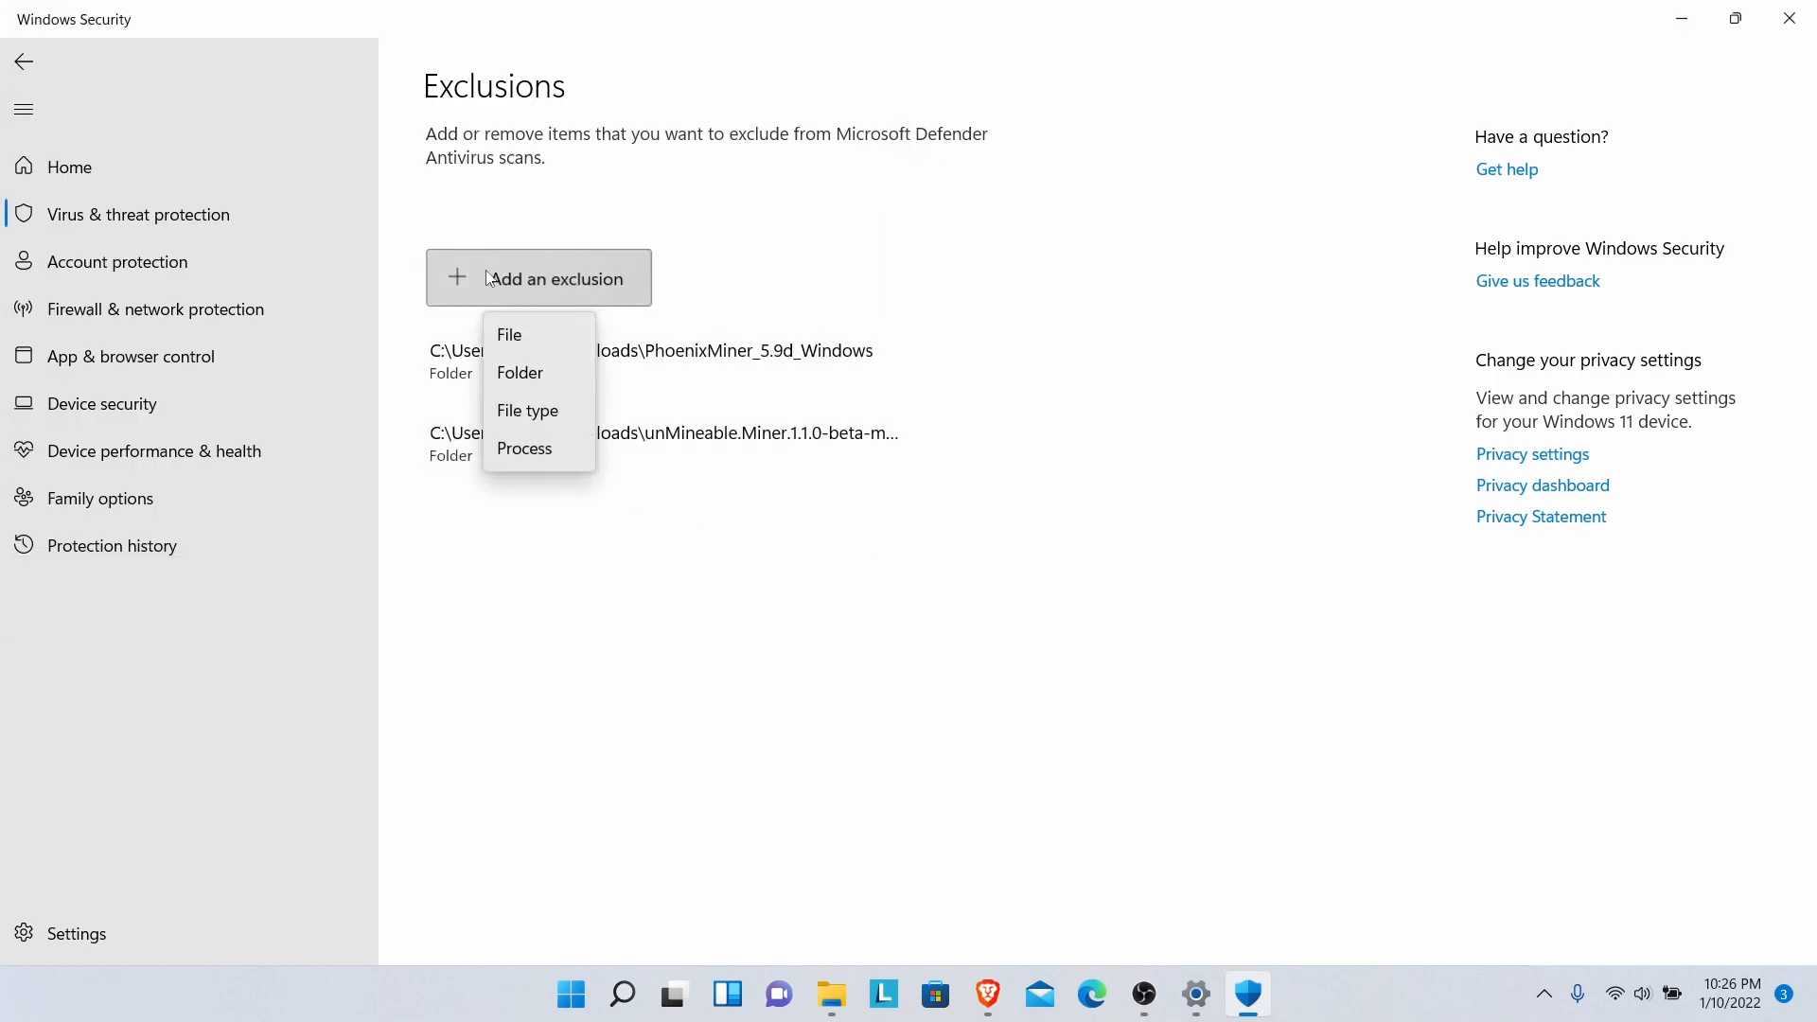
- Start a file exclusion and browse into the nested PhoenixMiner_5.9d_Windows folder to the PhoenixMiner application
left_click(509, 336)
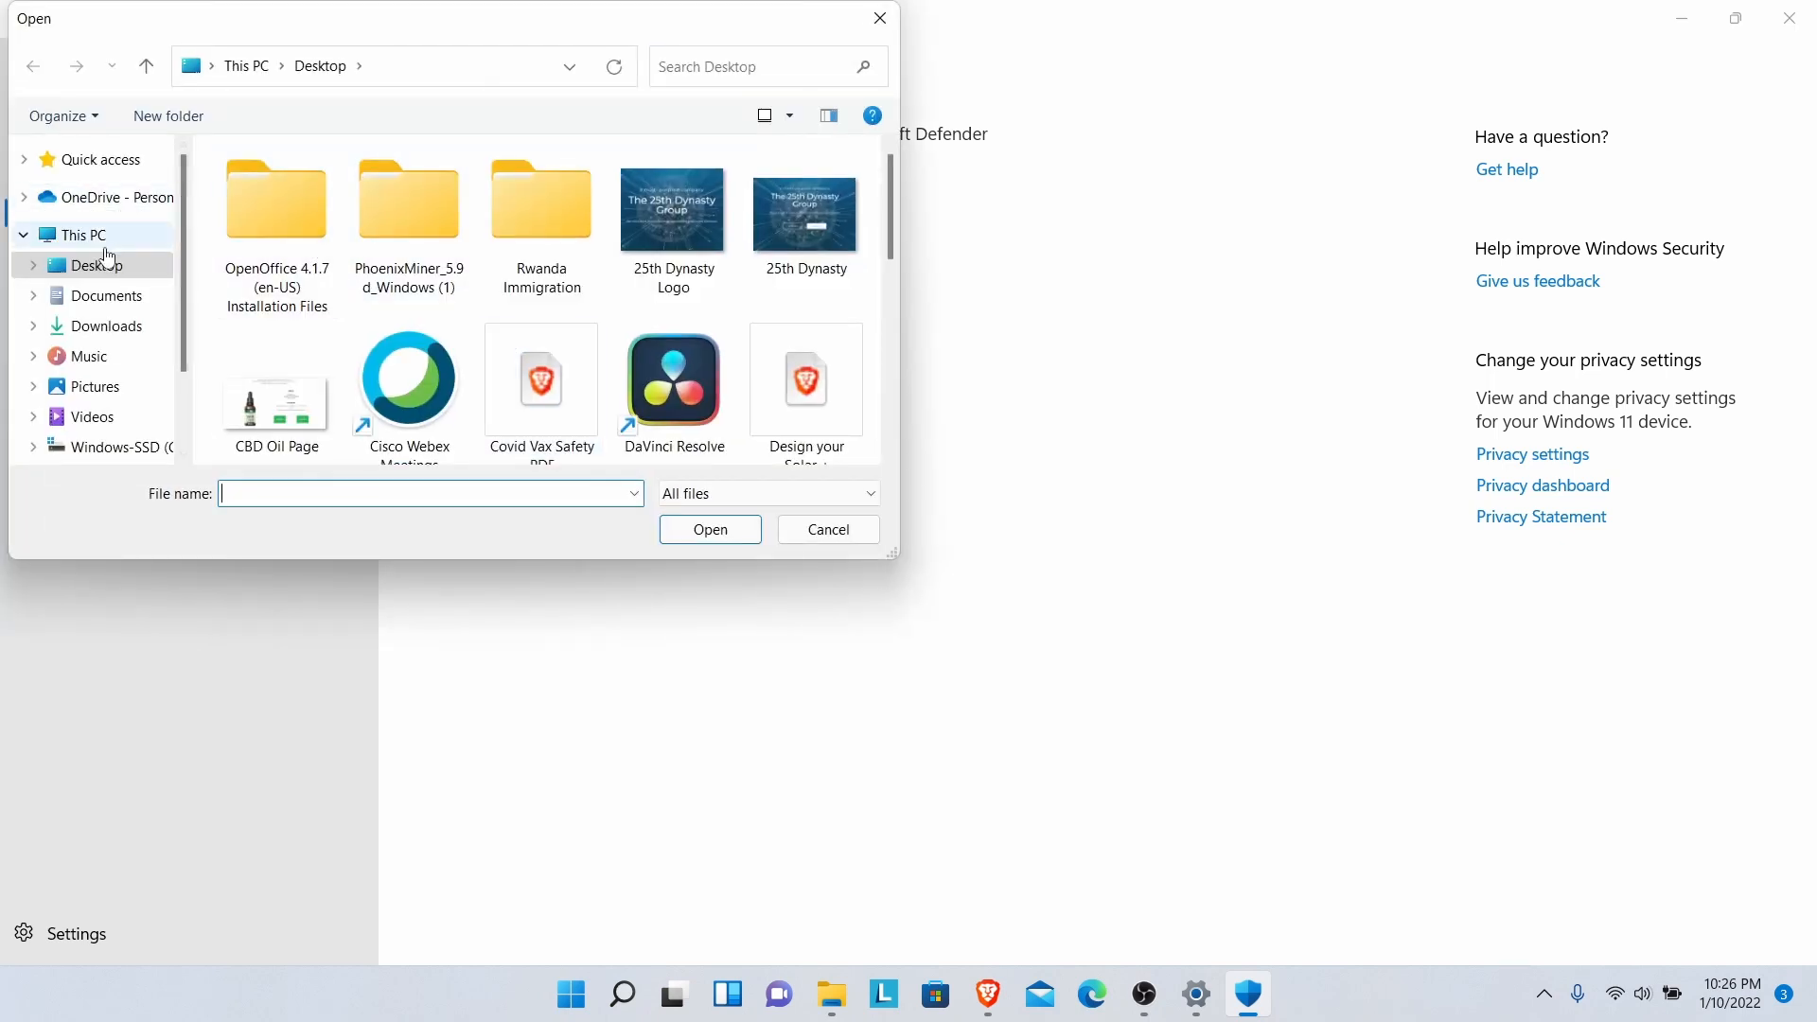
left_click(102, 326)
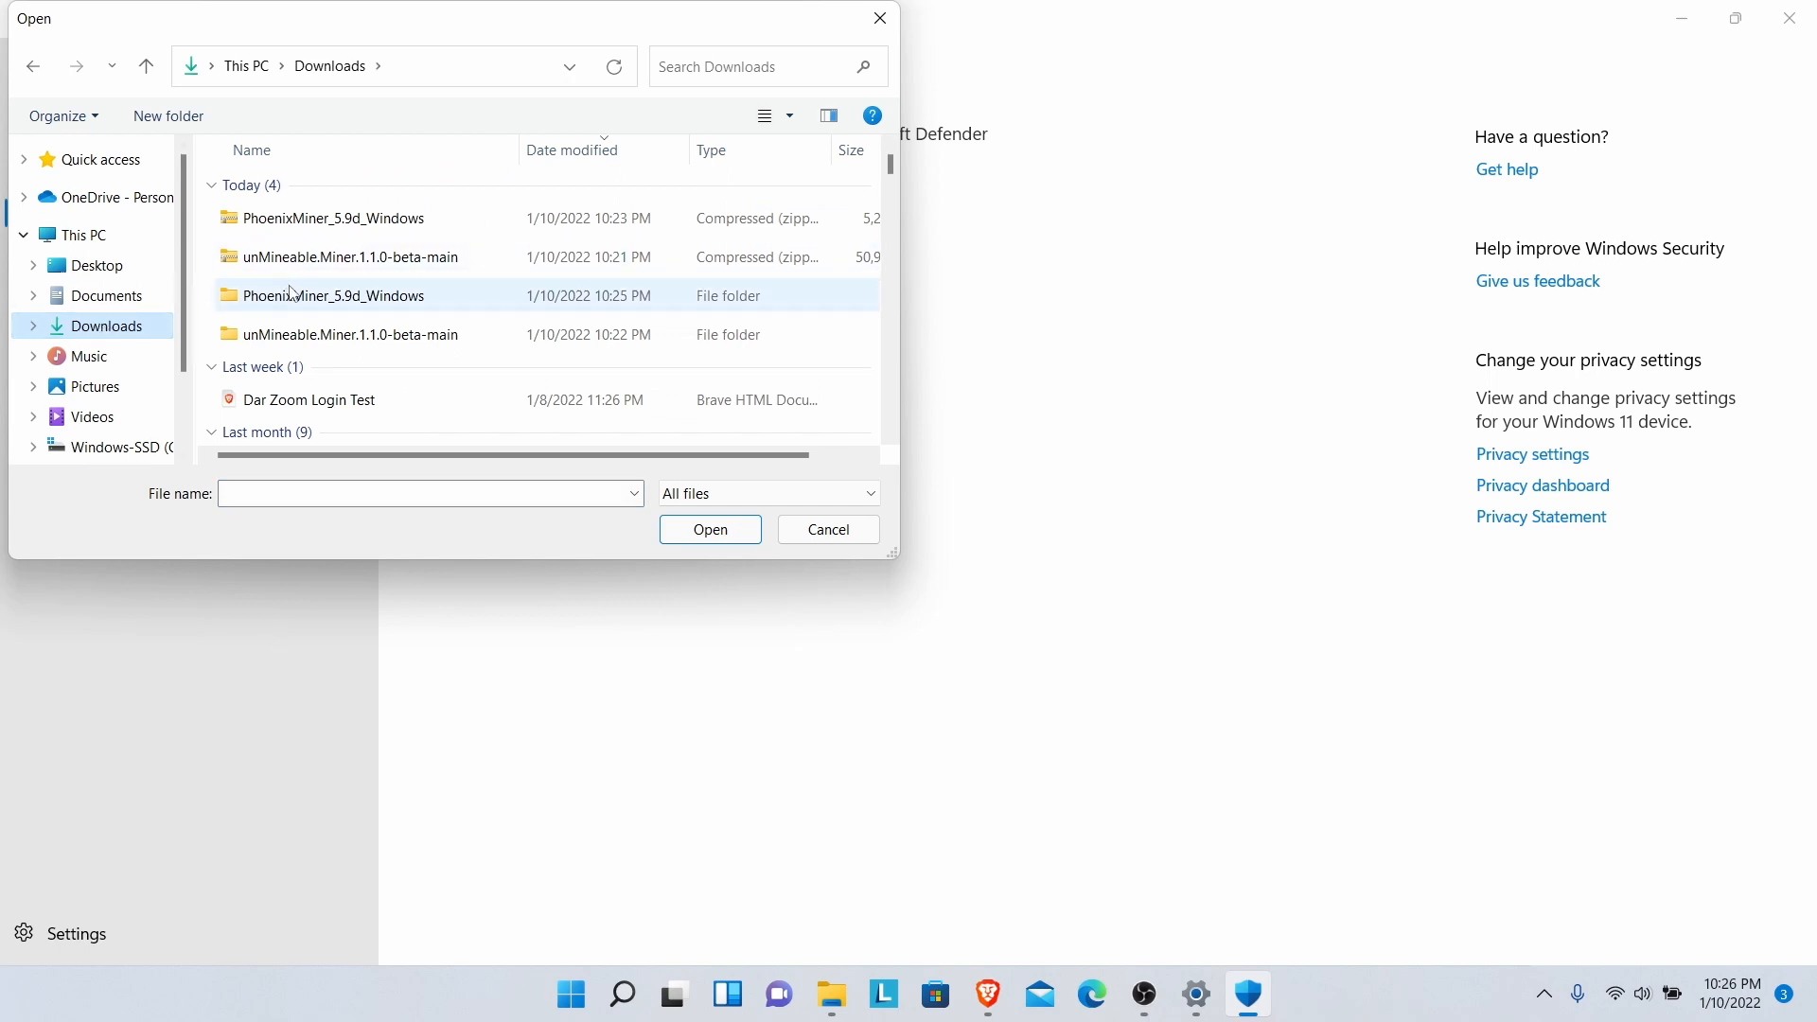
double_click(295, 296)
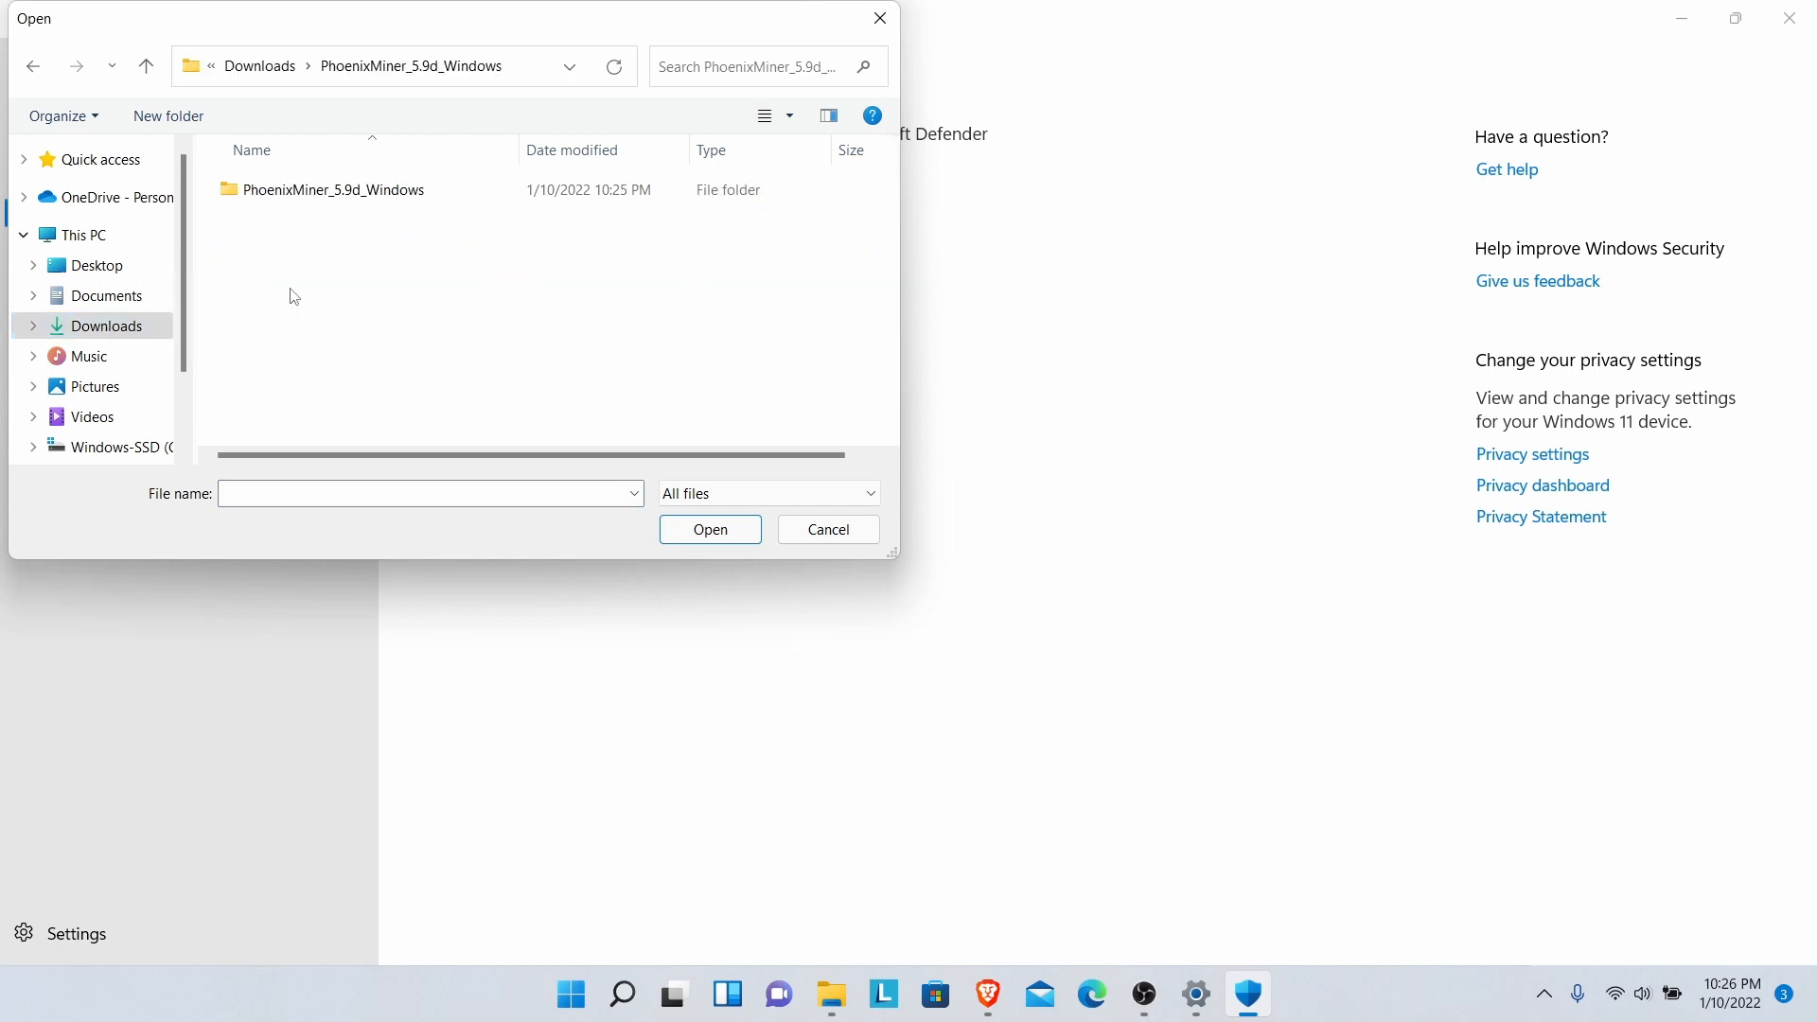
double_click(303, 194)
scroll(888, 249, "down", 2)
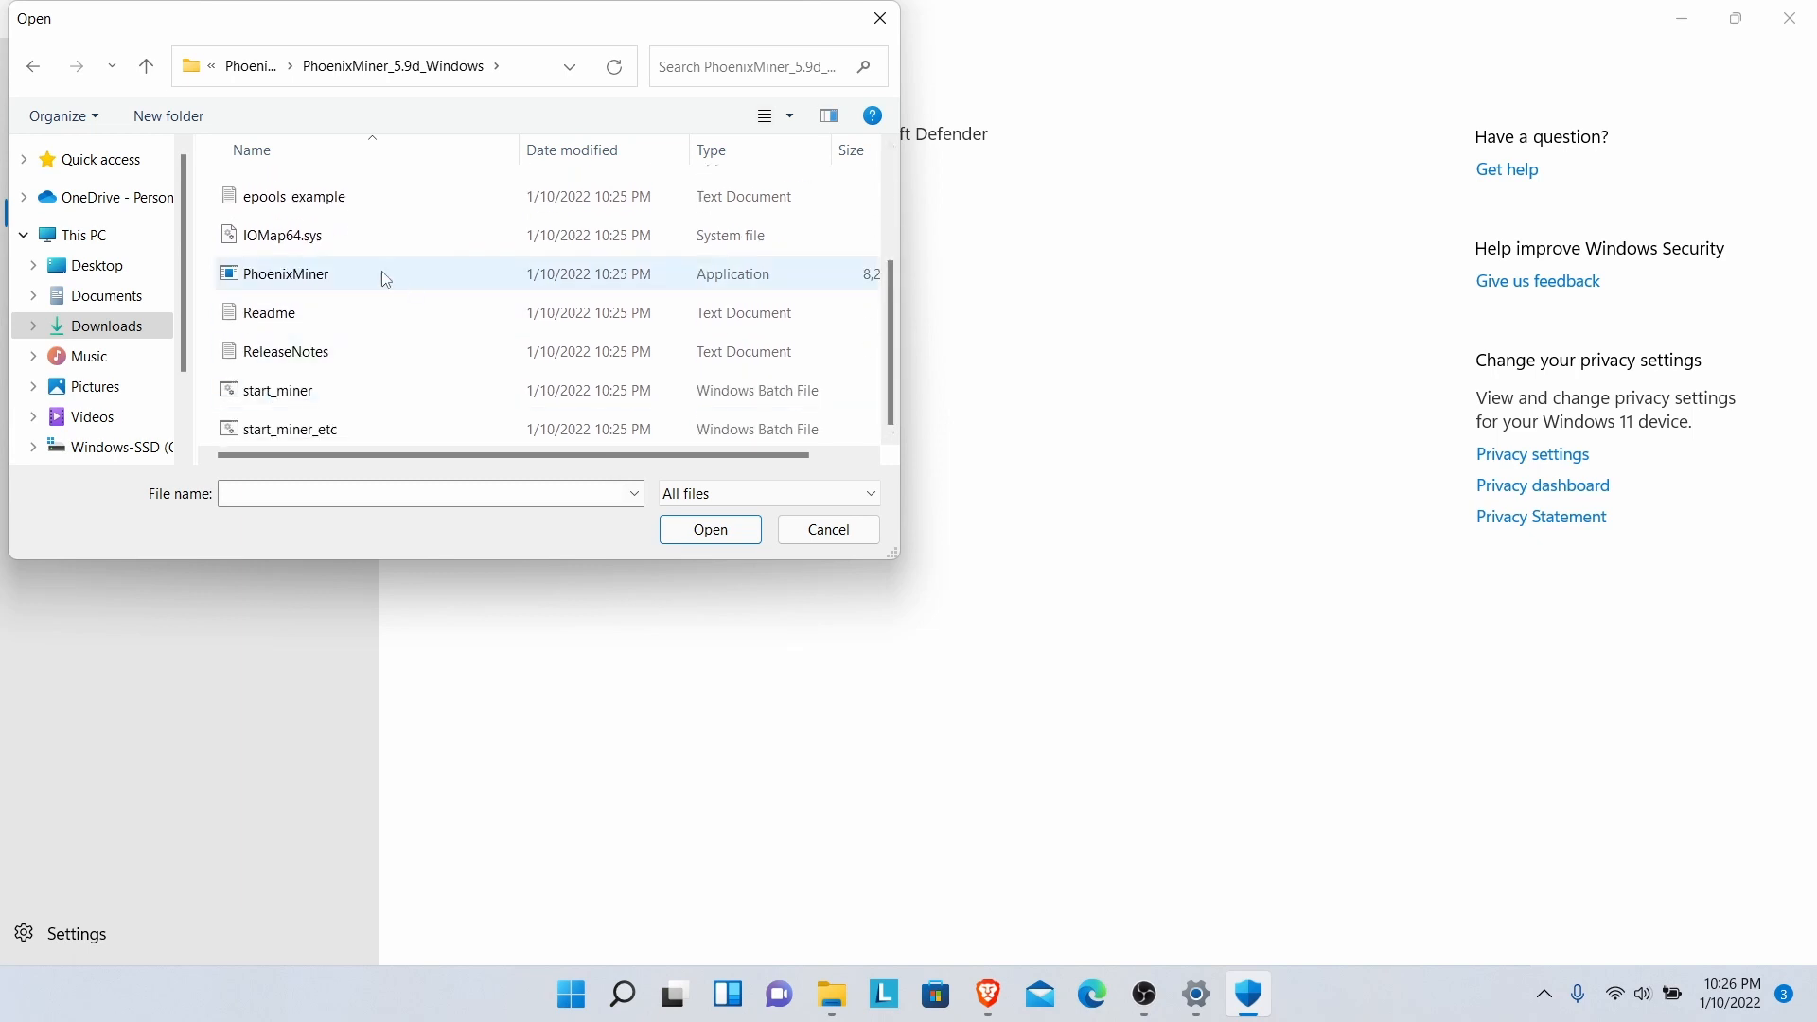
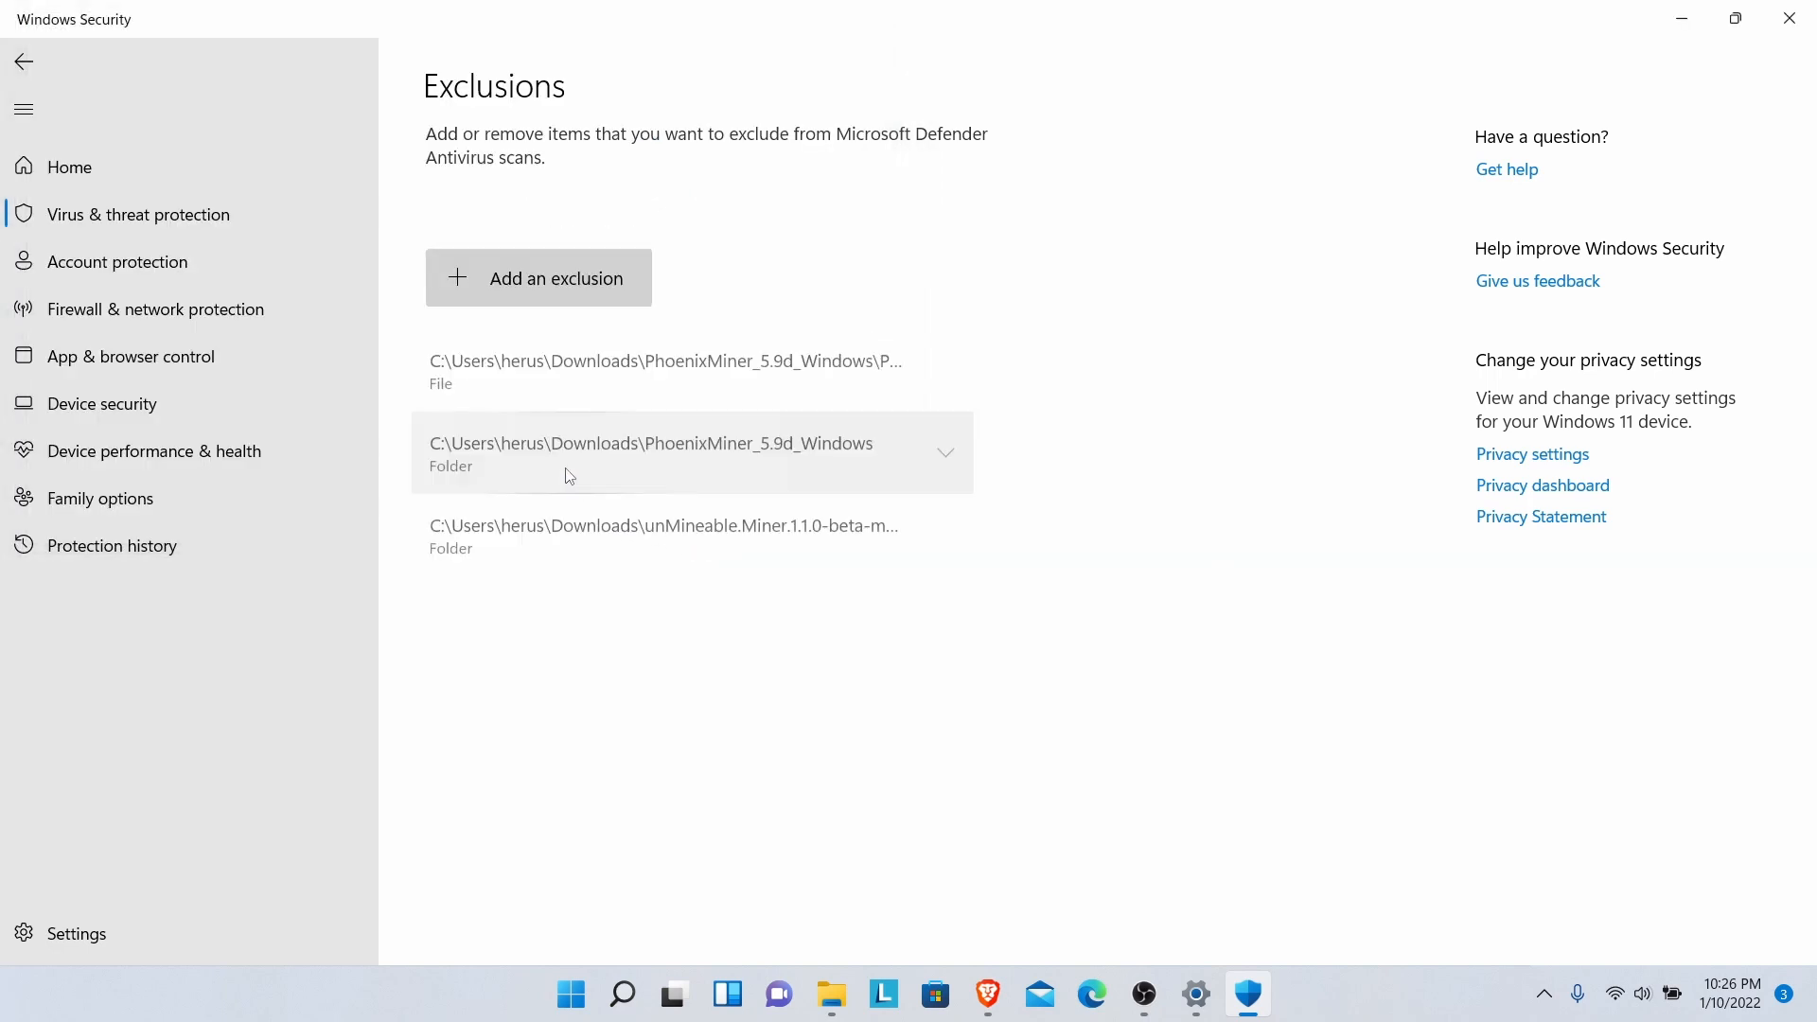
- Start a new file exclusion and browse from Downloads into the unMineable.Miner.1.1.0-beta-main folder
left_click(576, 288)
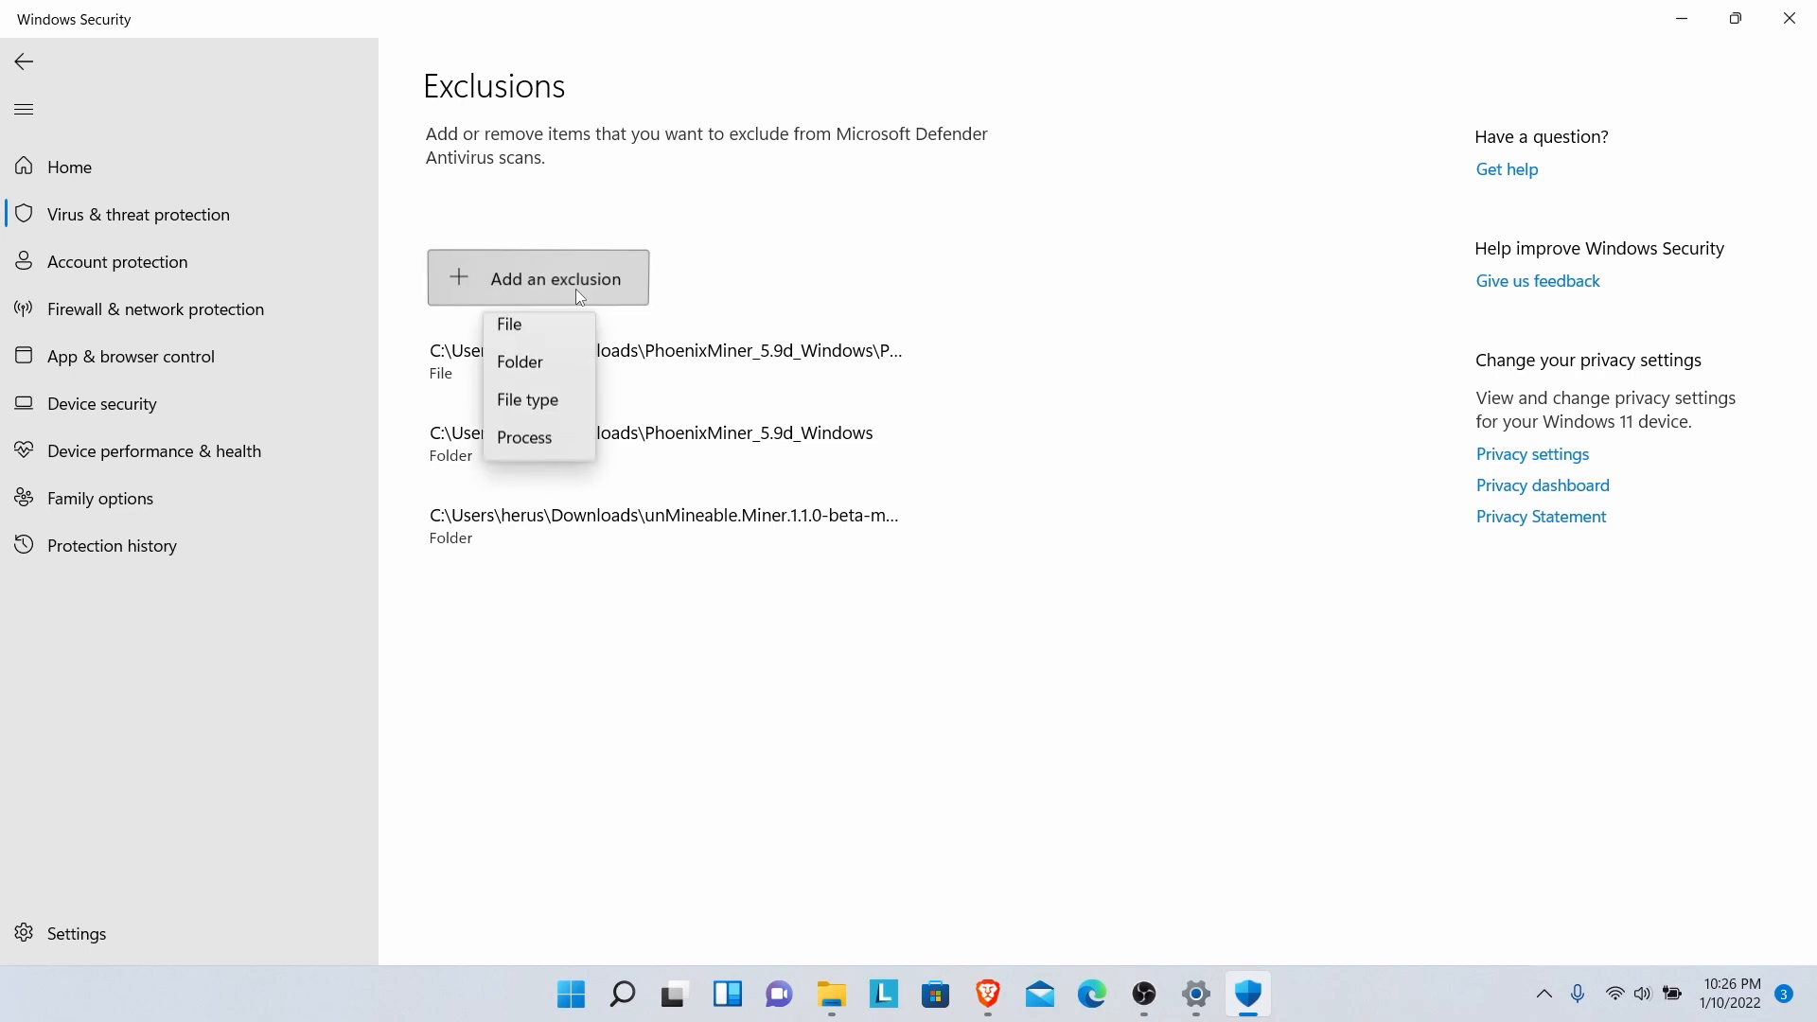
left_click(516, 335)
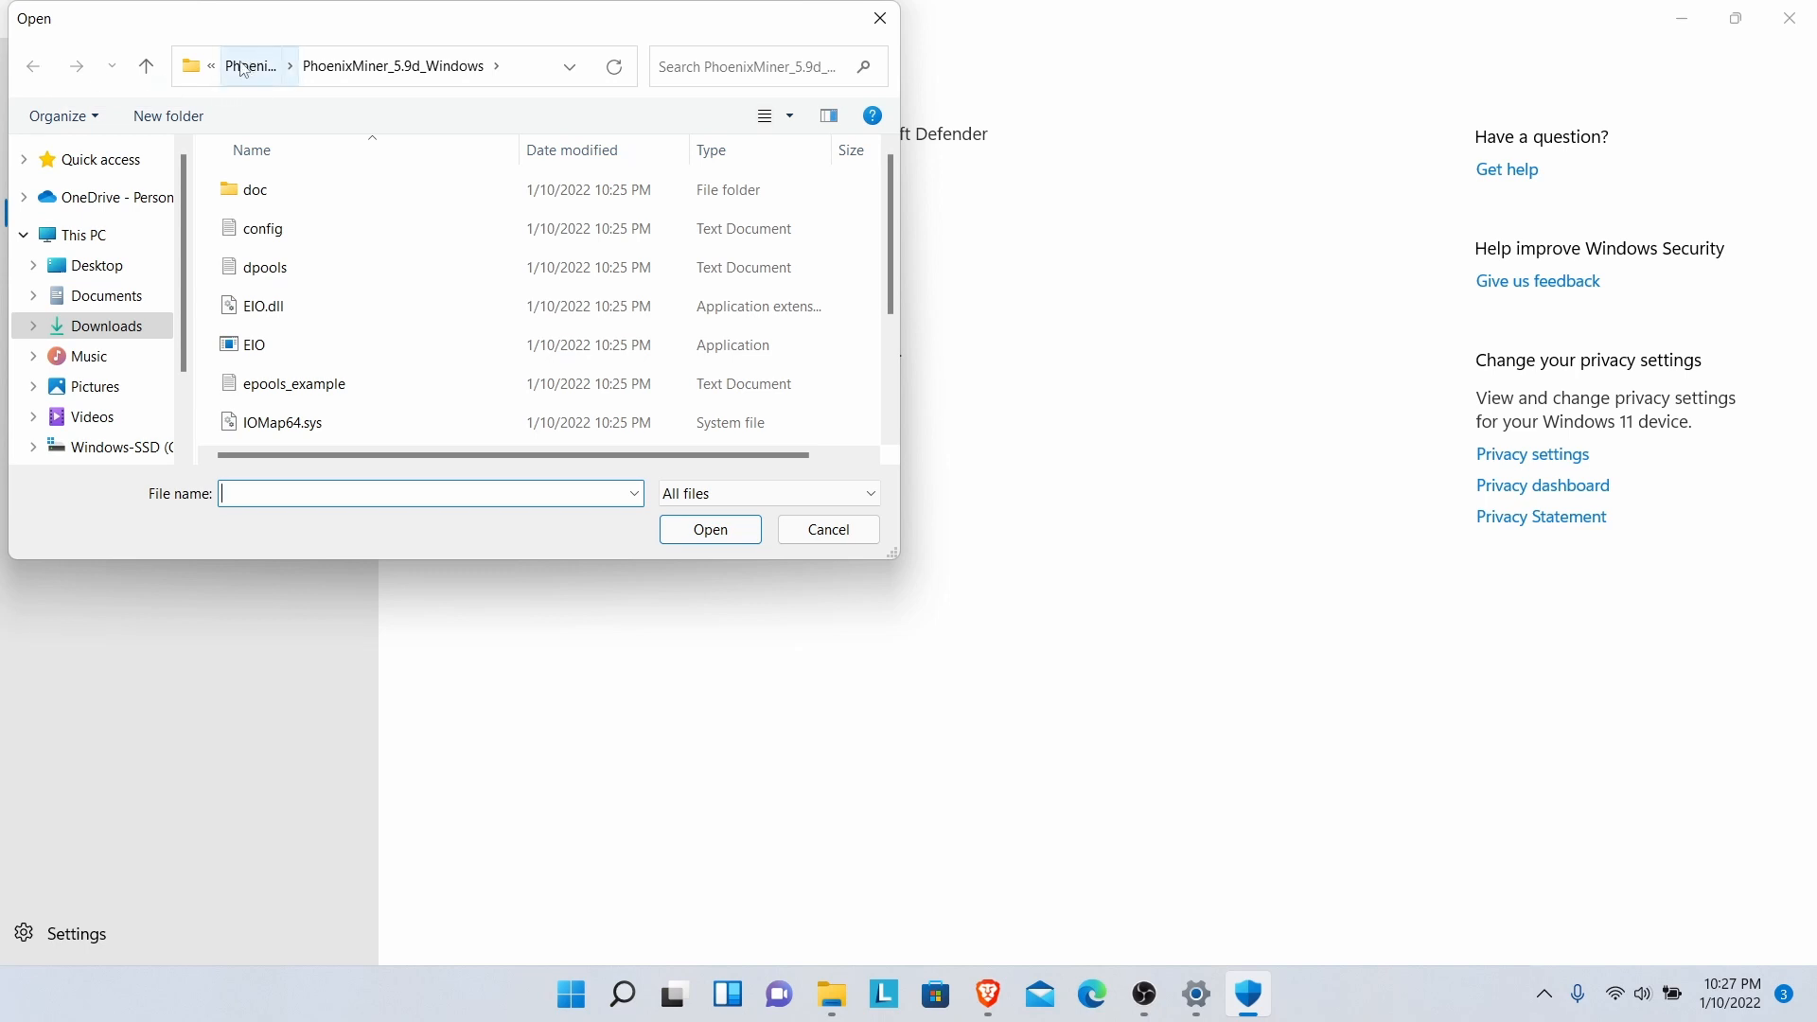
left_click(103, 338)
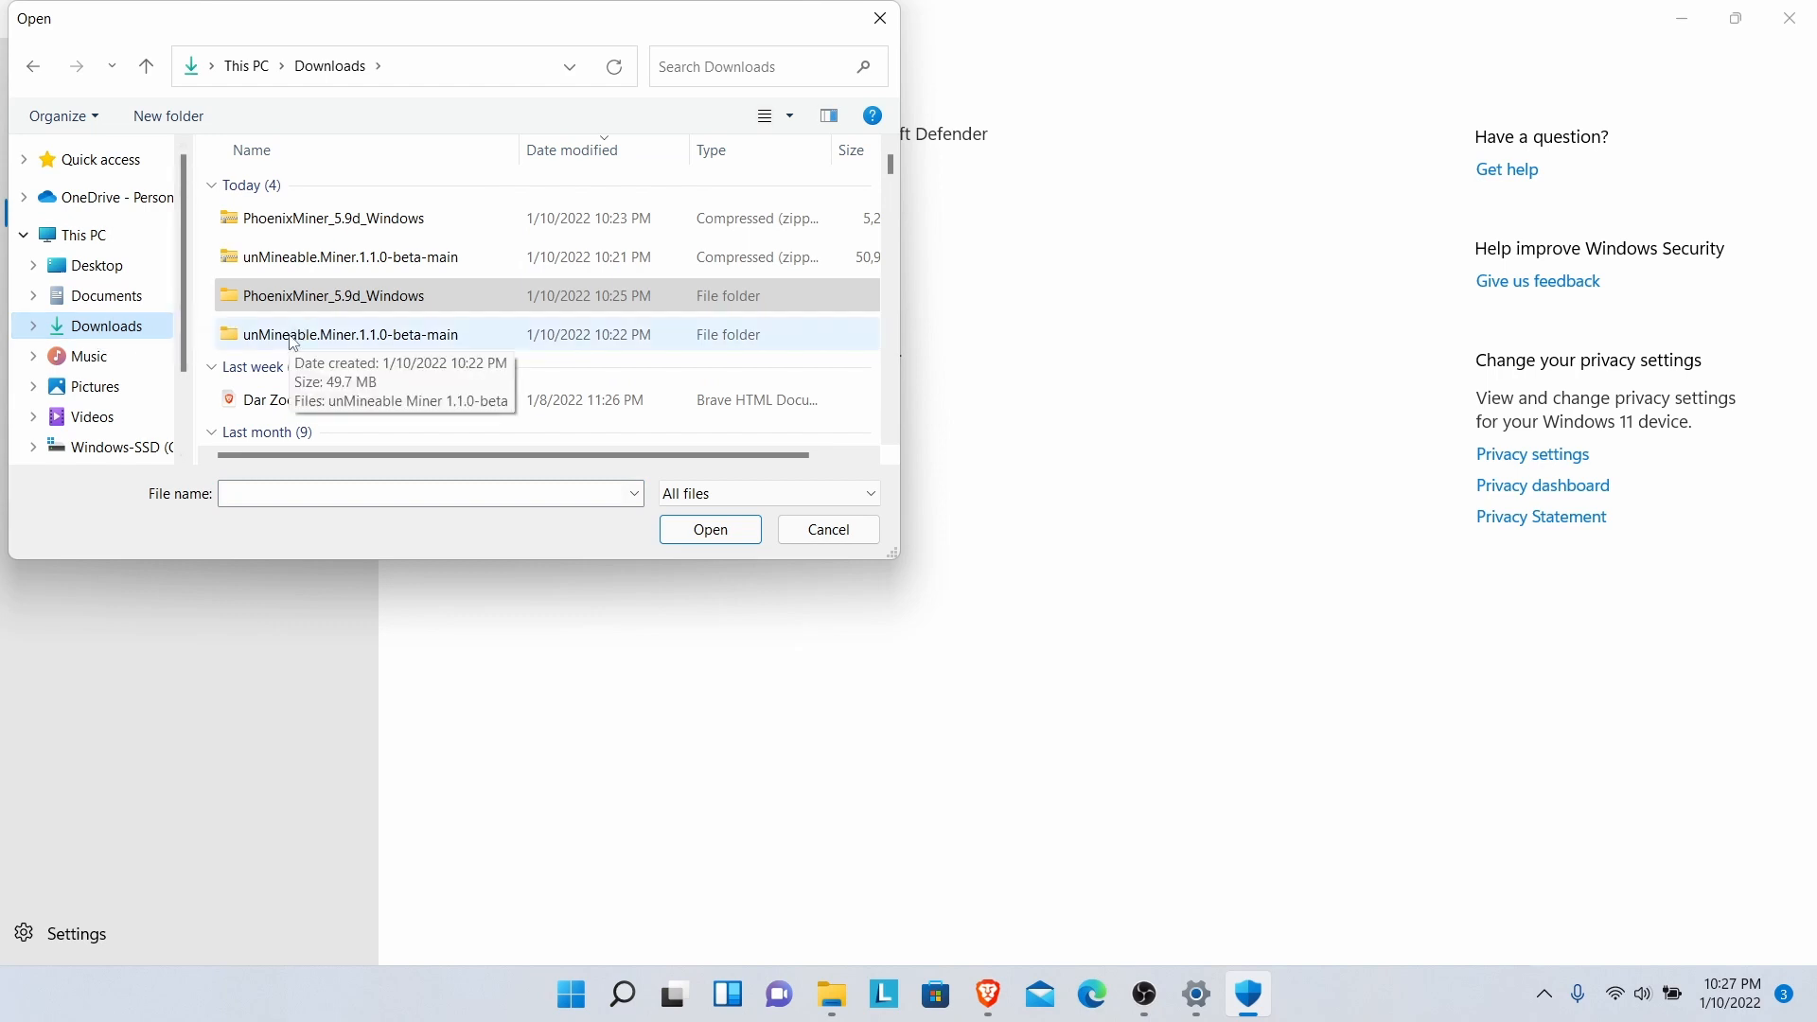
double_click(293, 336)
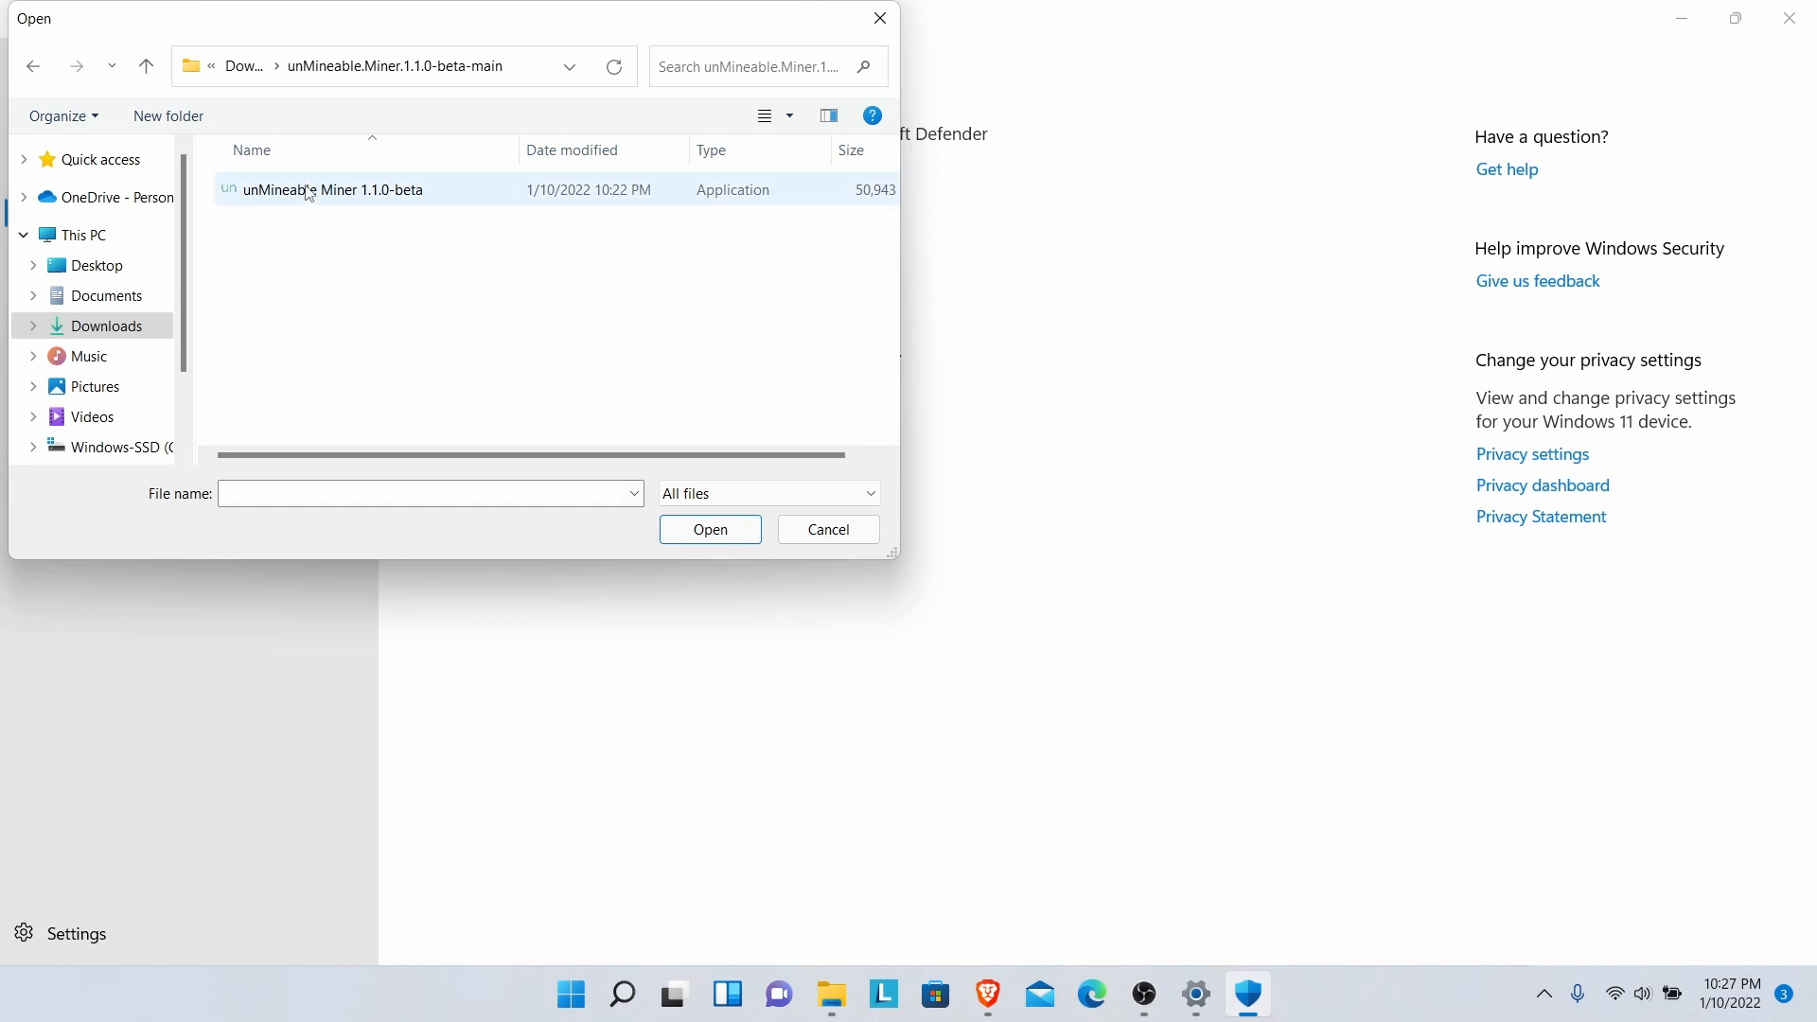
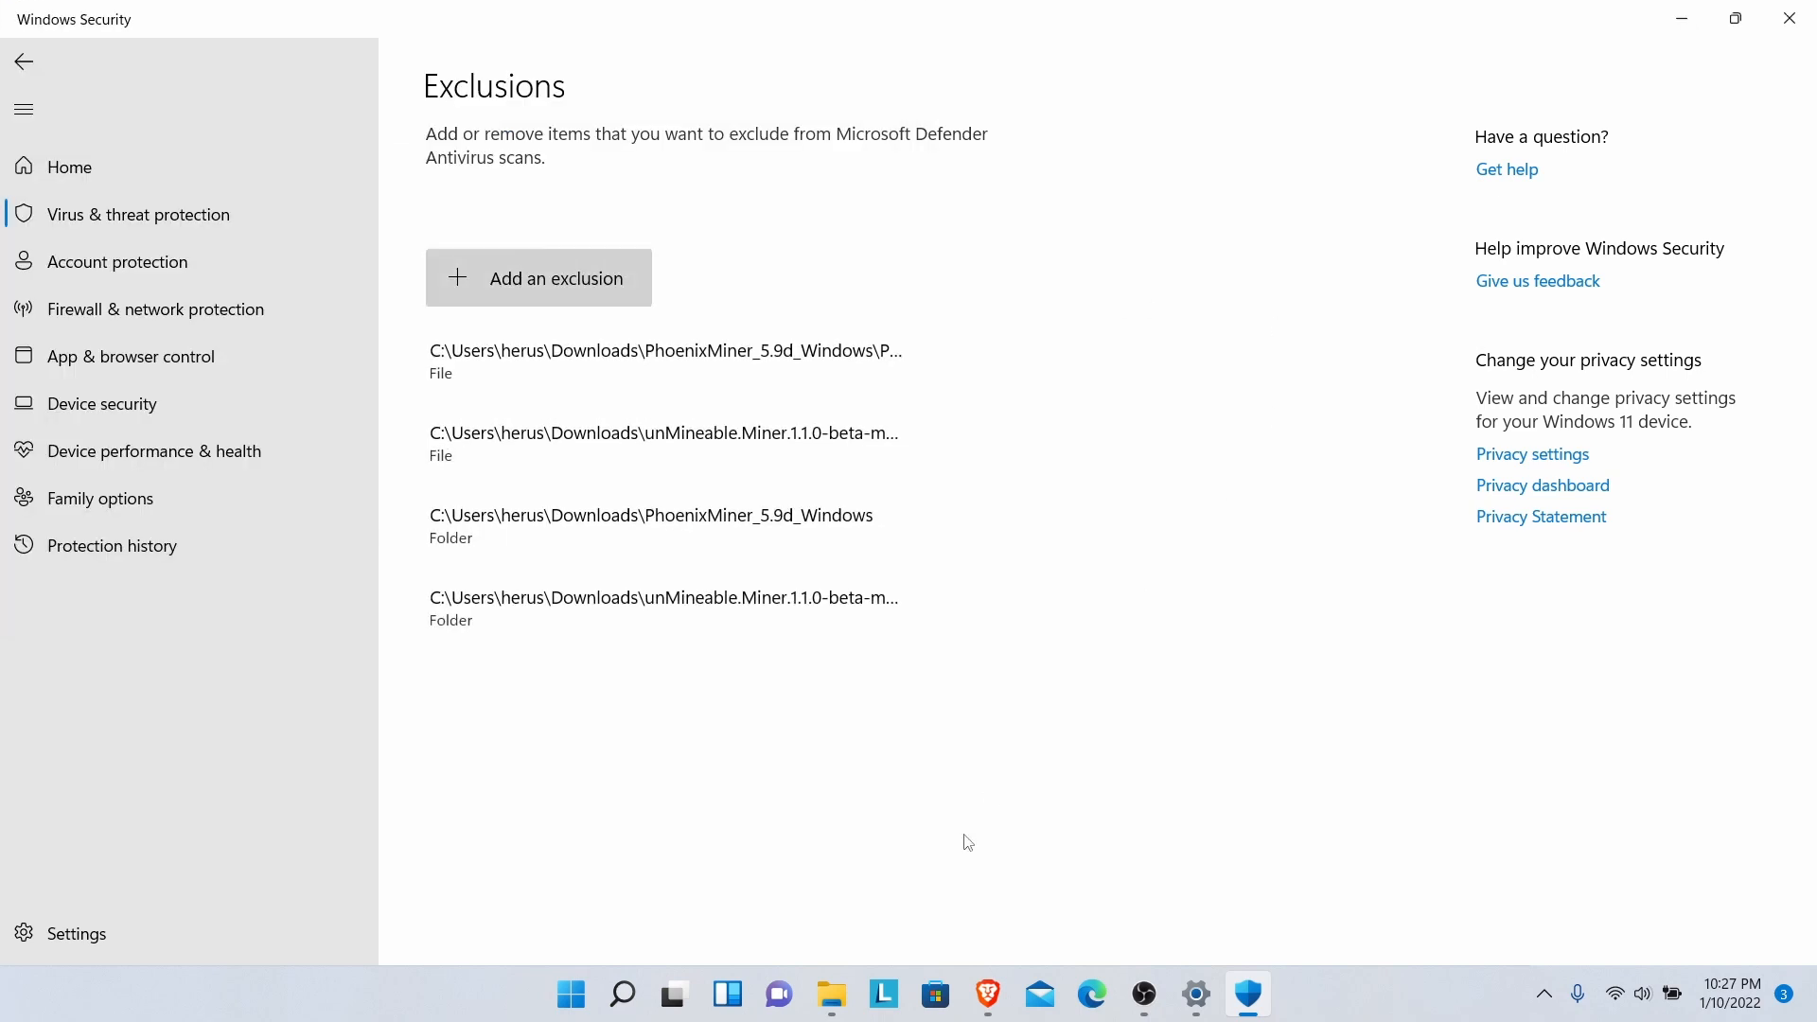
- Launch unMineable Miner 1.1.0-beta from the unMineable.Miner.1.1.0-beta-main folder in Downloads
mouse_move(981, 1015)
left_click(845, 996)
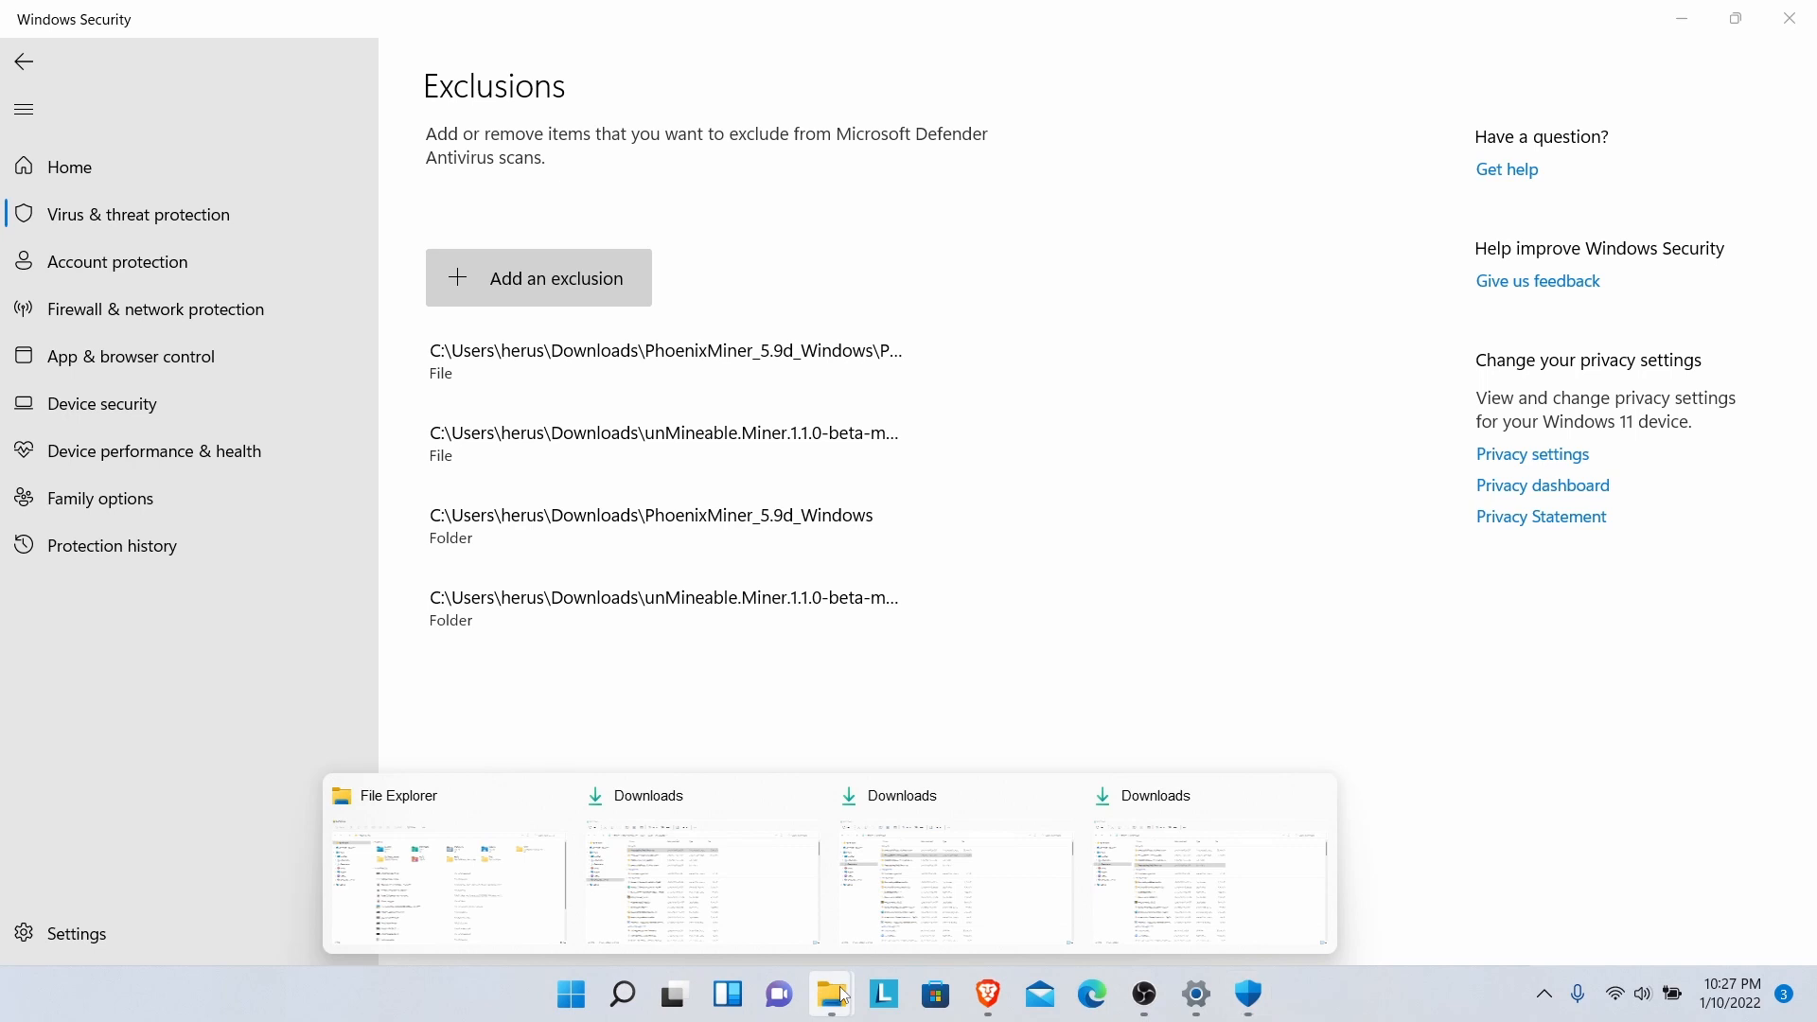
left_click(1143, 893)
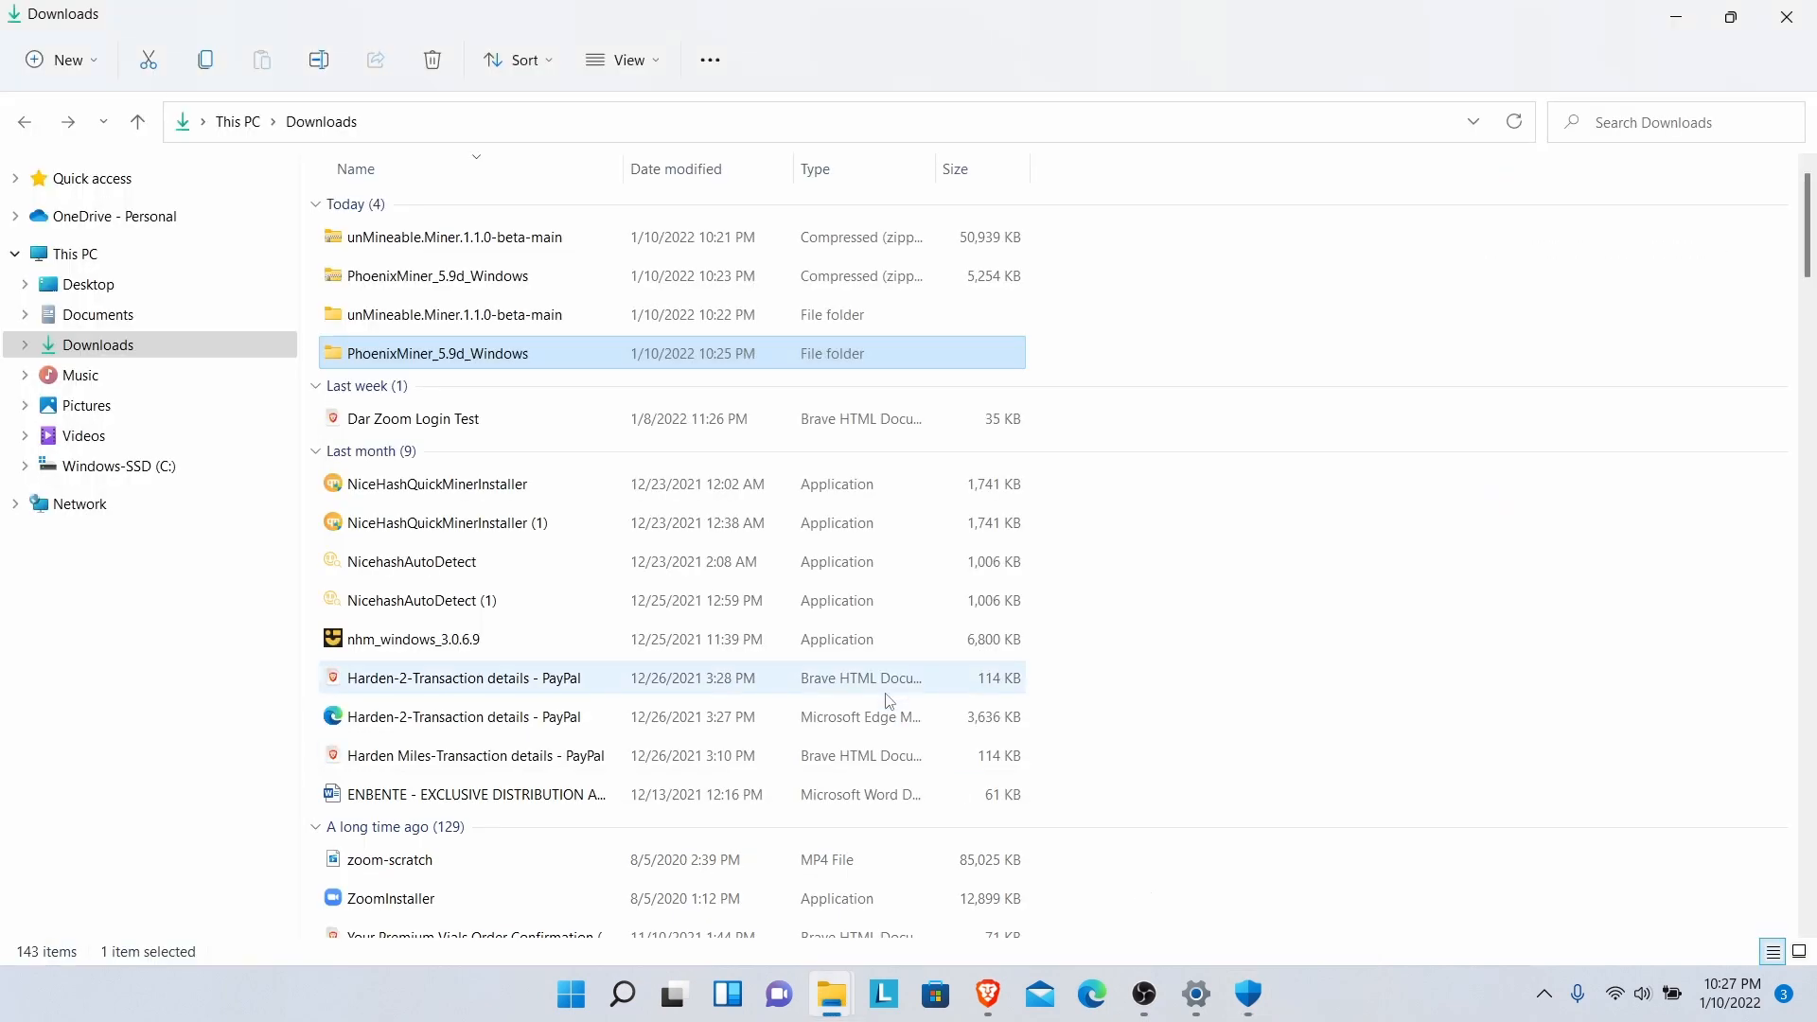
double_click(386, 325)
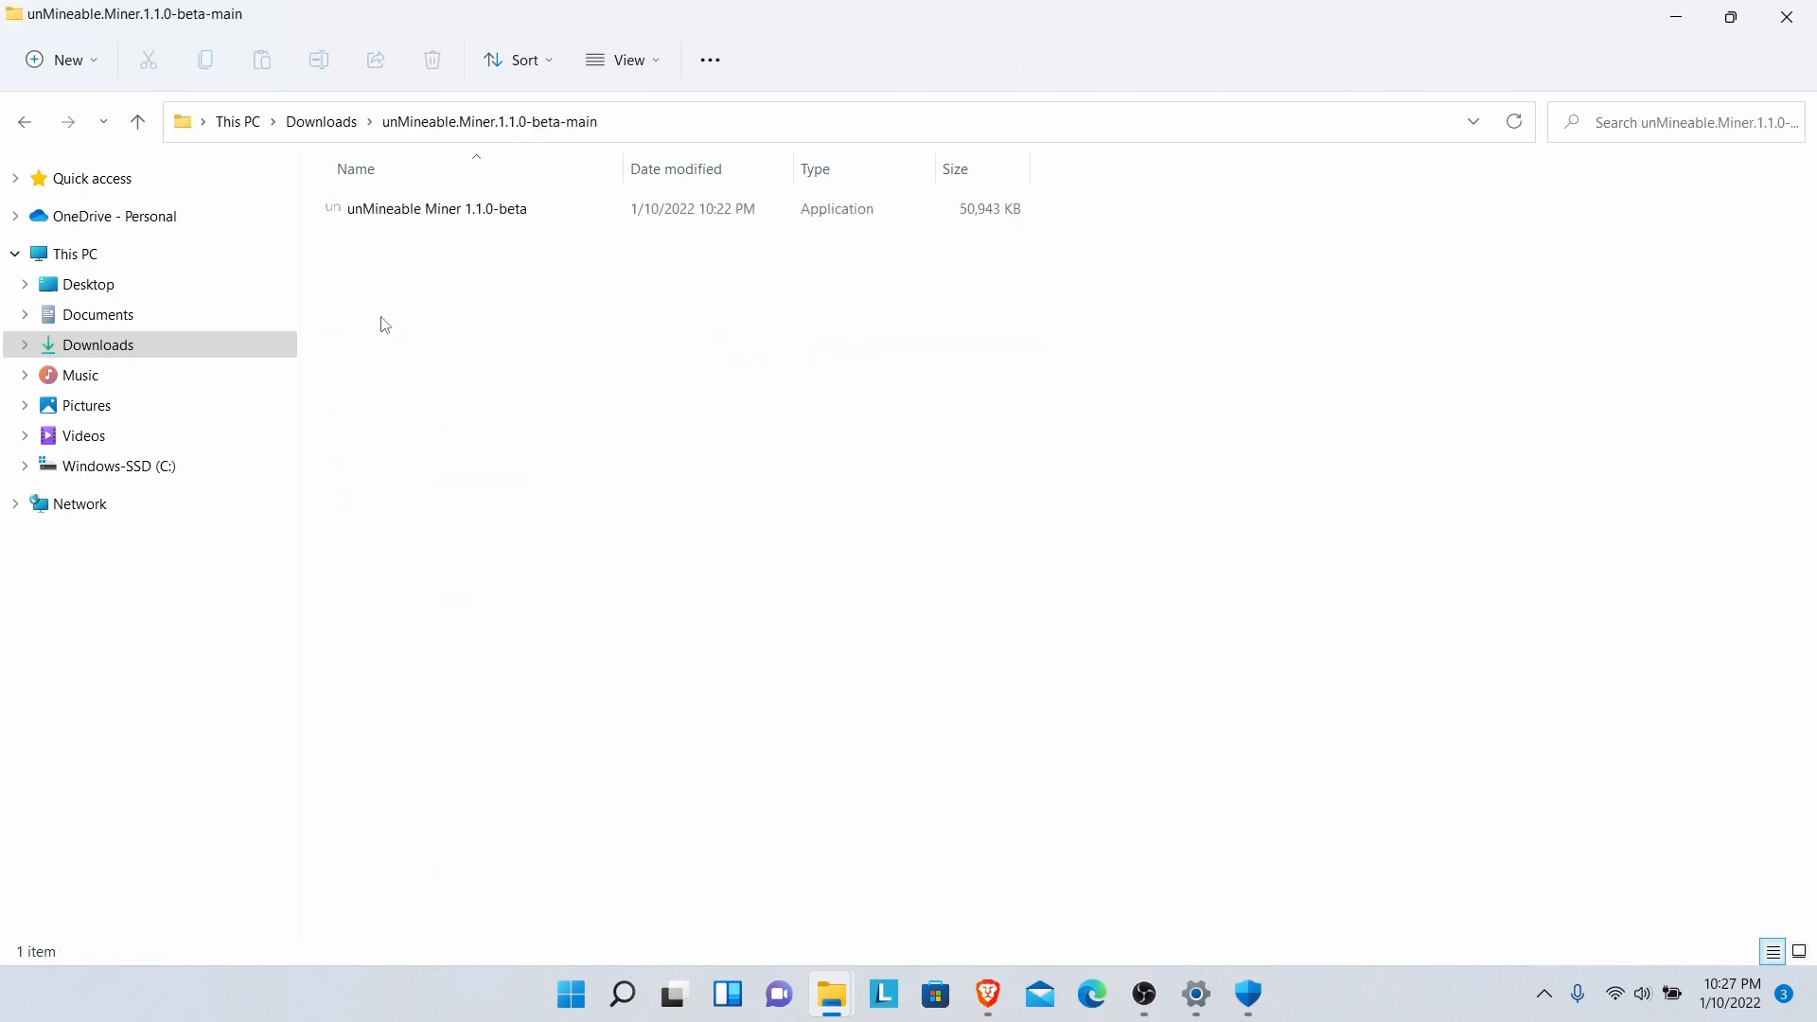
double_click(399, 216)
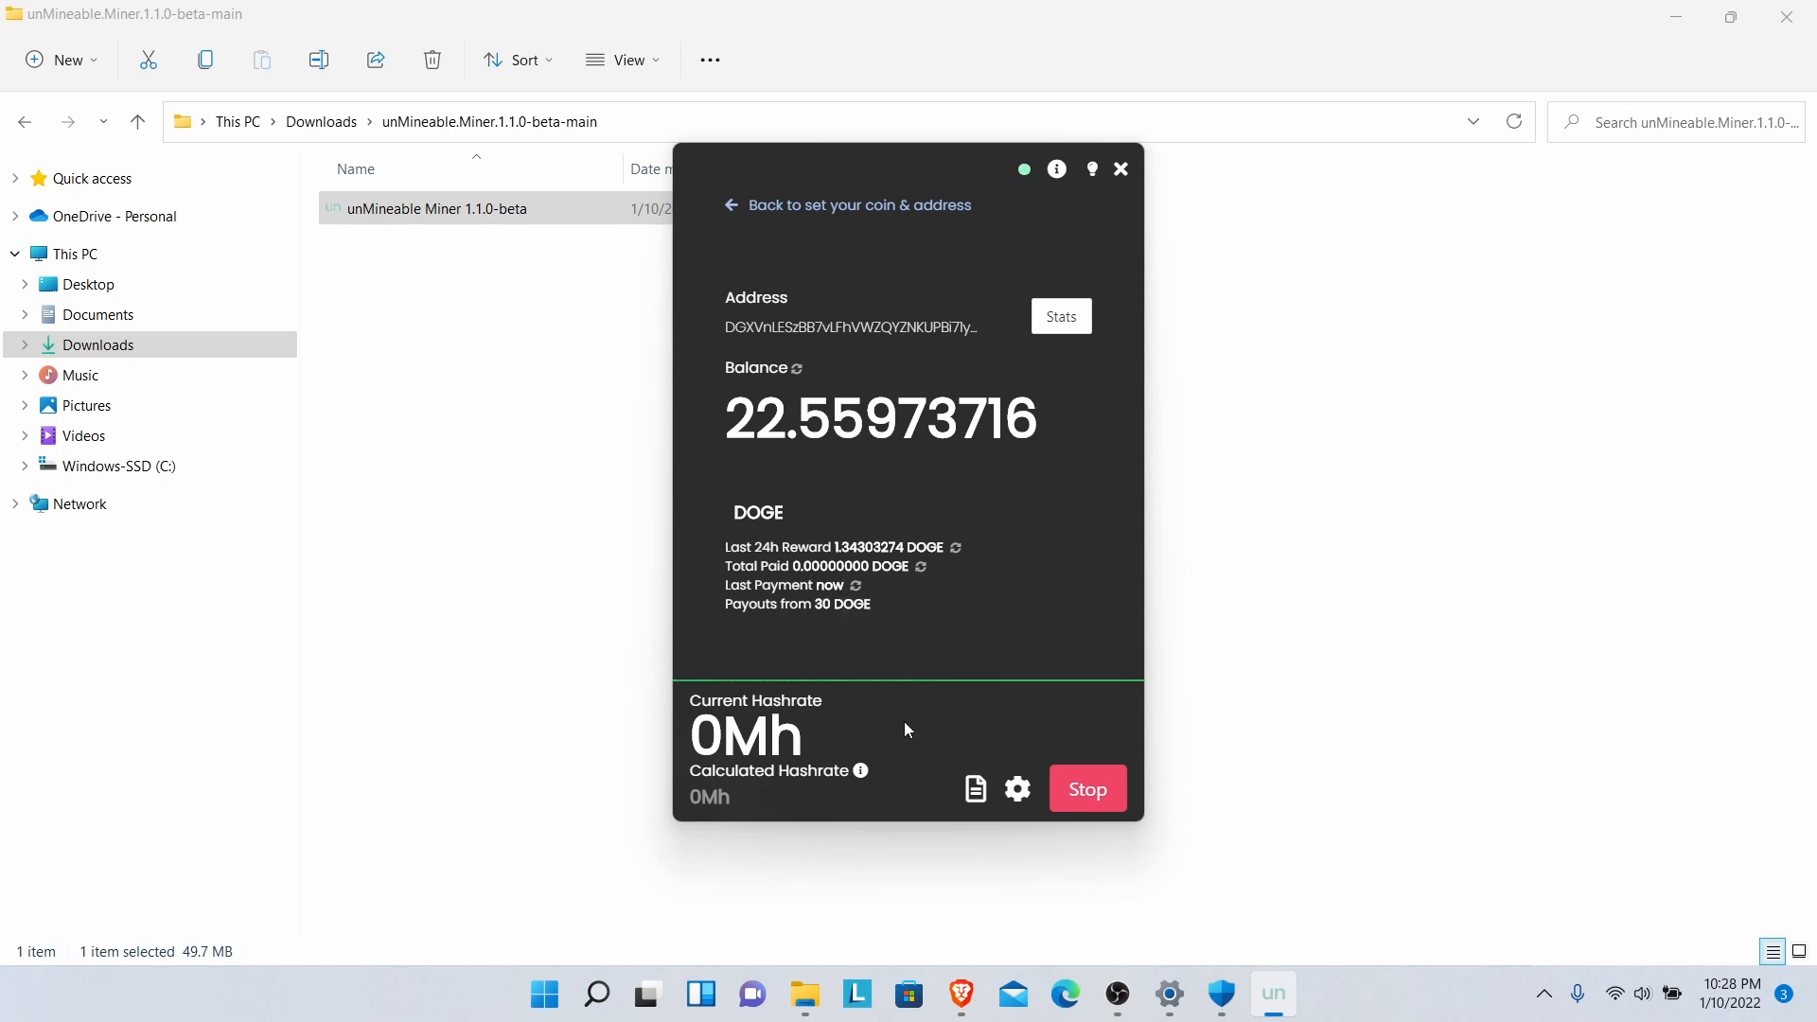
left_click(882, 207)
- Return to hardware selection, choose Graphics Card (GPU) mining, and reveal the miner file location setting
left_click(880, 206)
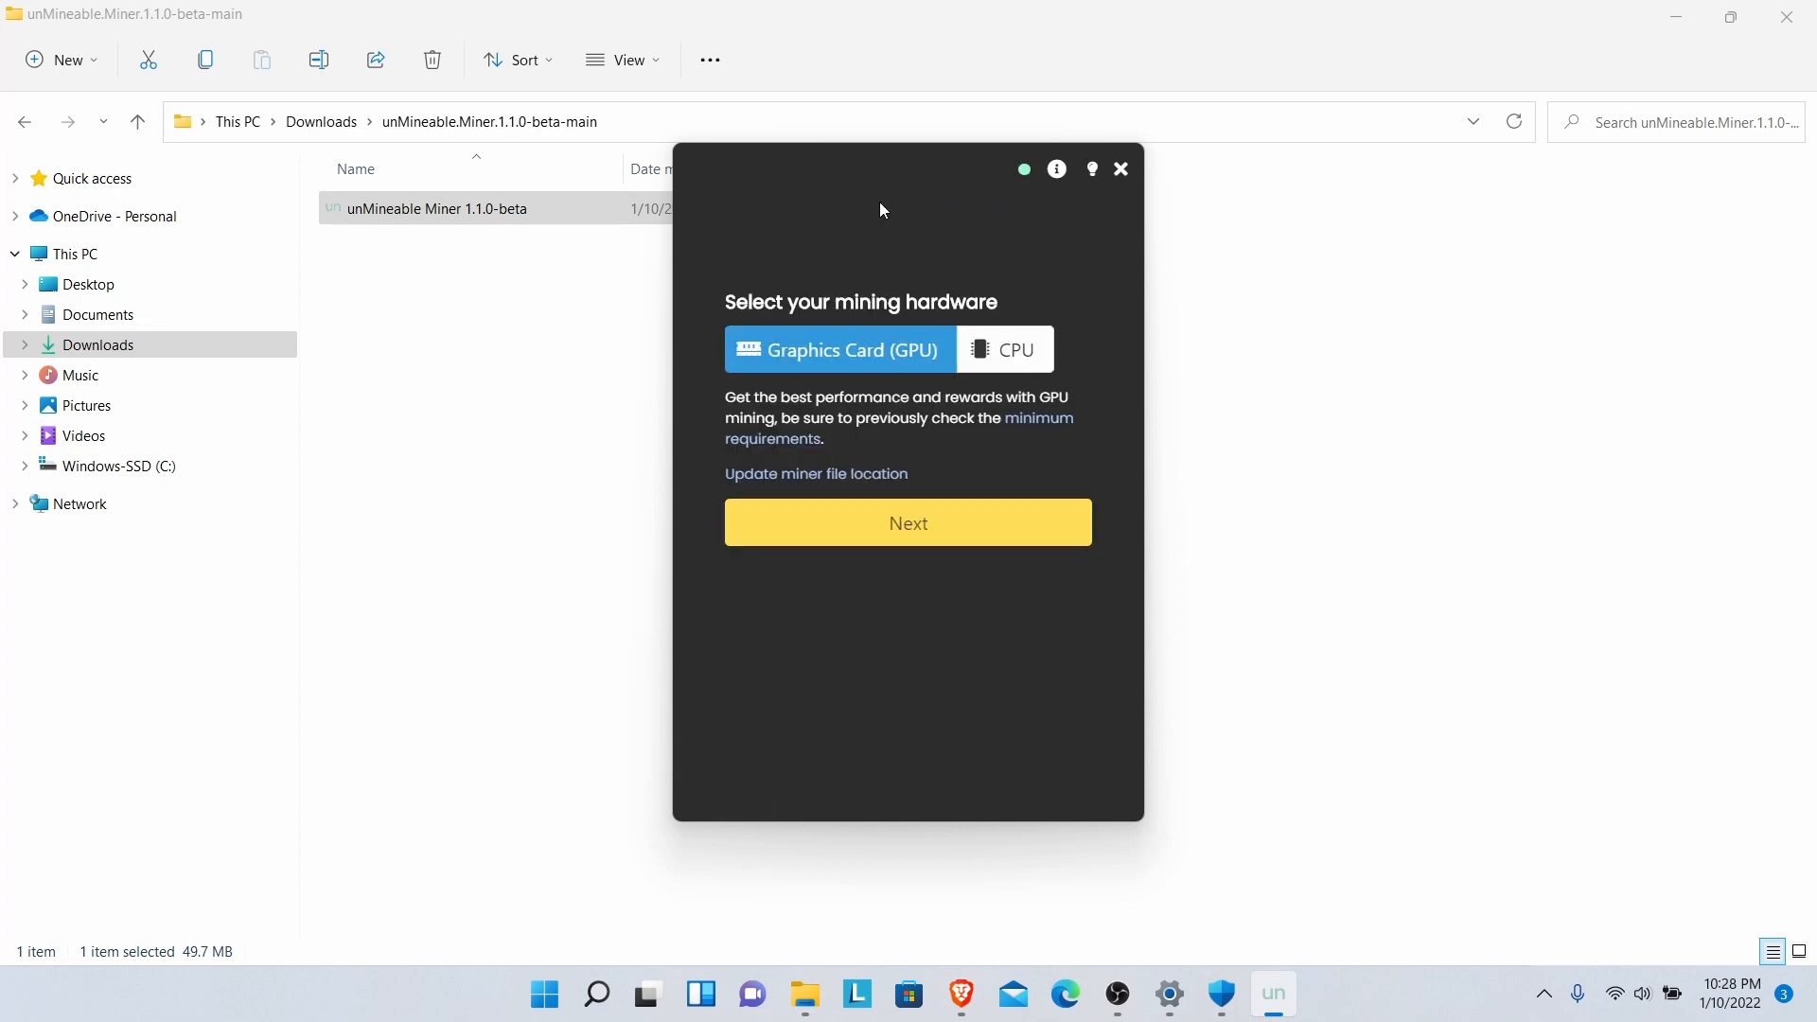
left_click(857, 361)
left_click(862, 475)
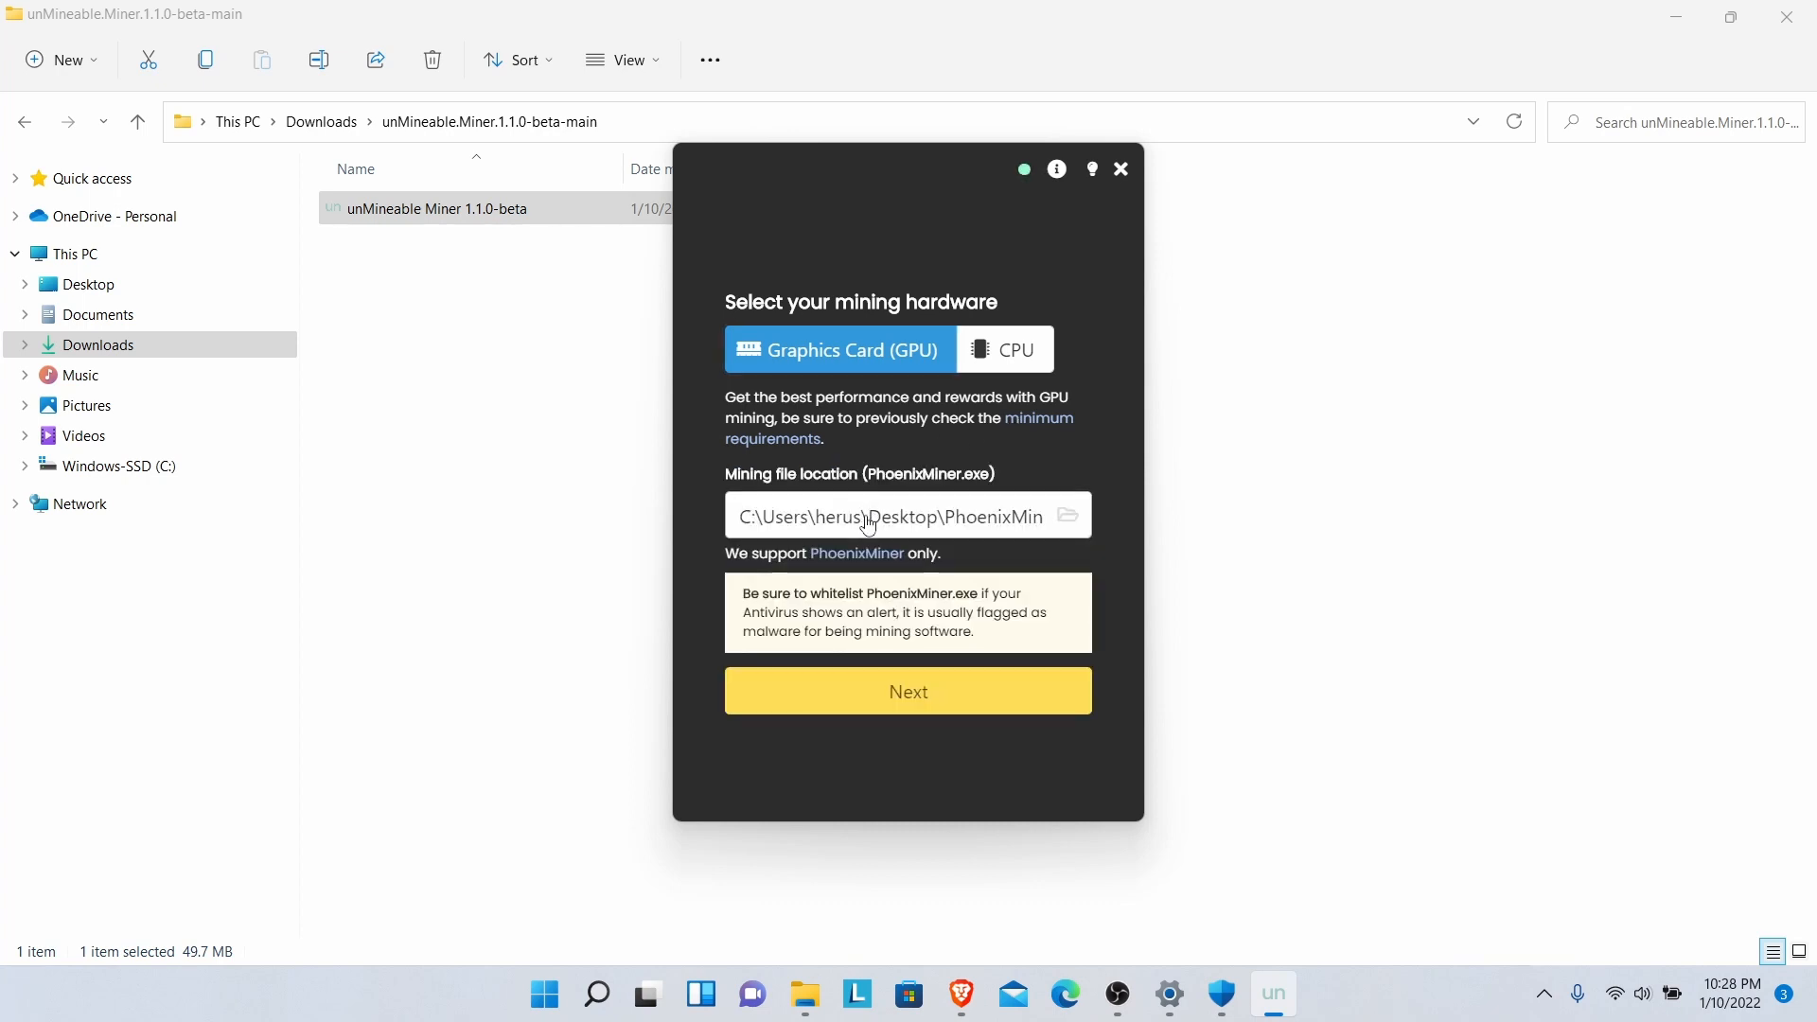
- Set the mining file to PhoenixMiner in Downloads > PhoenixMiner_5.9d_Windows > PhoenixMiner_5.9d_Windows and continue
left_click(957, 527)
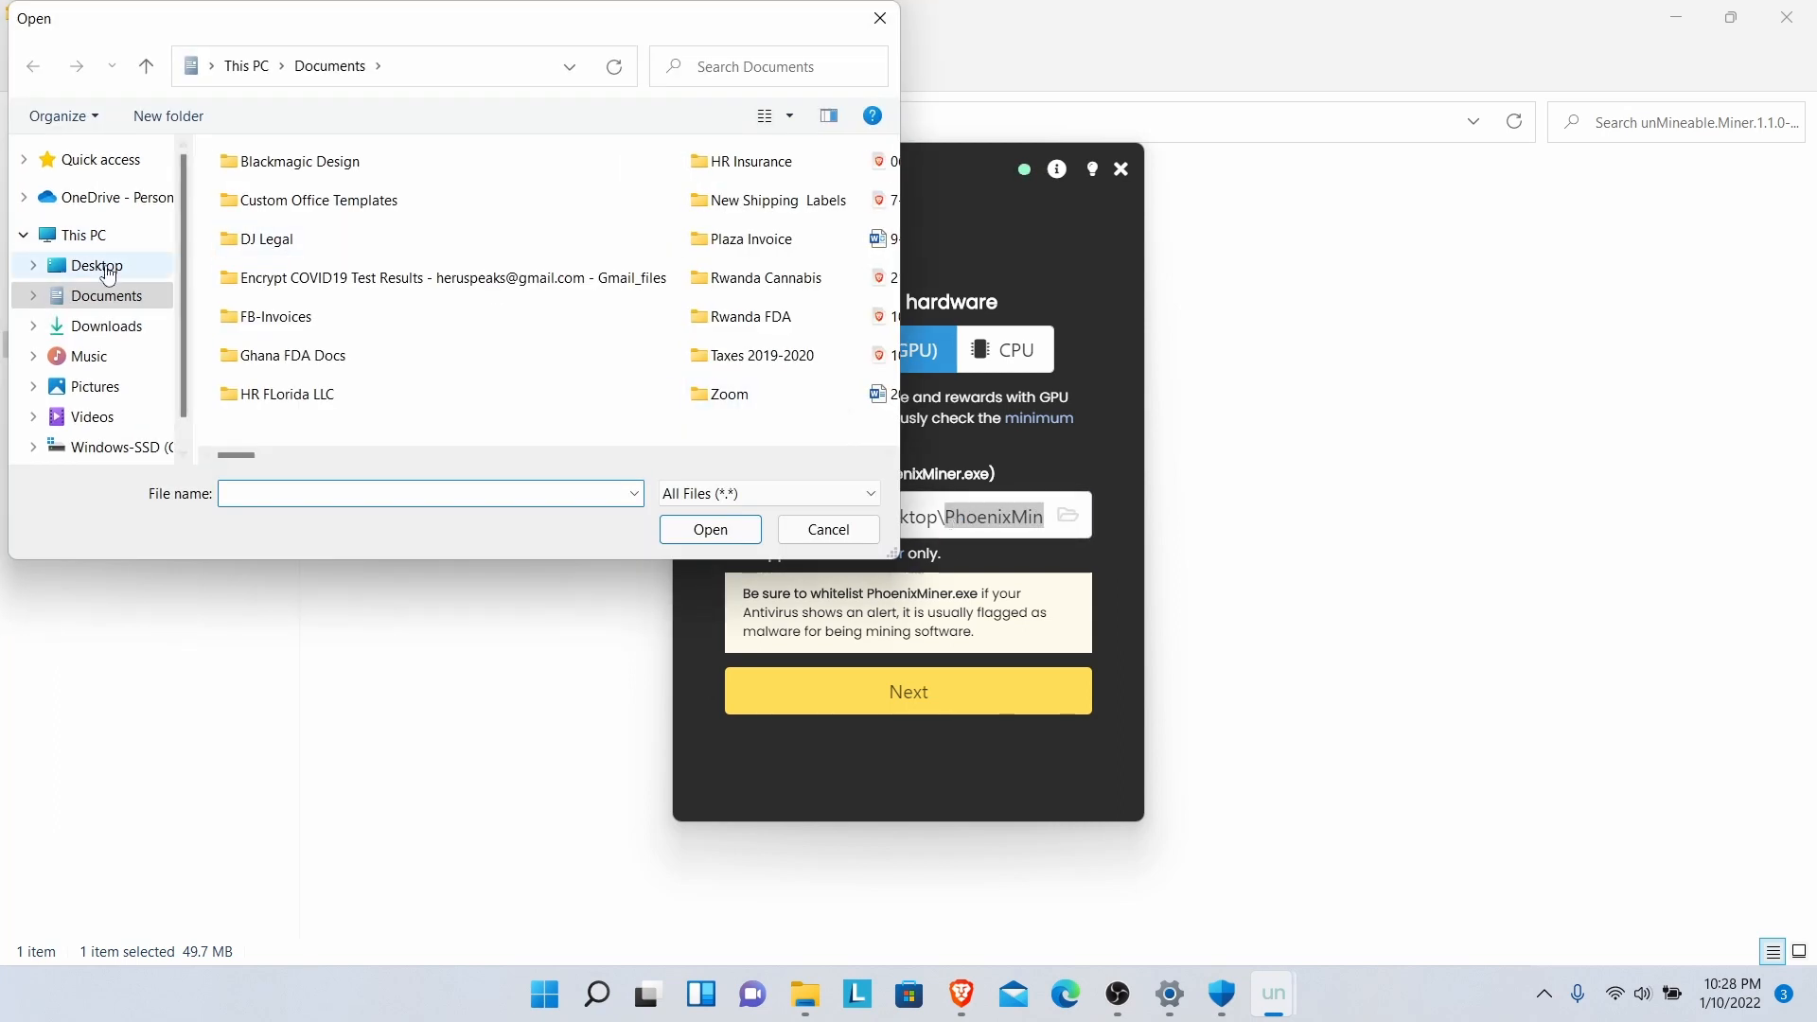
left_click(104, 328)
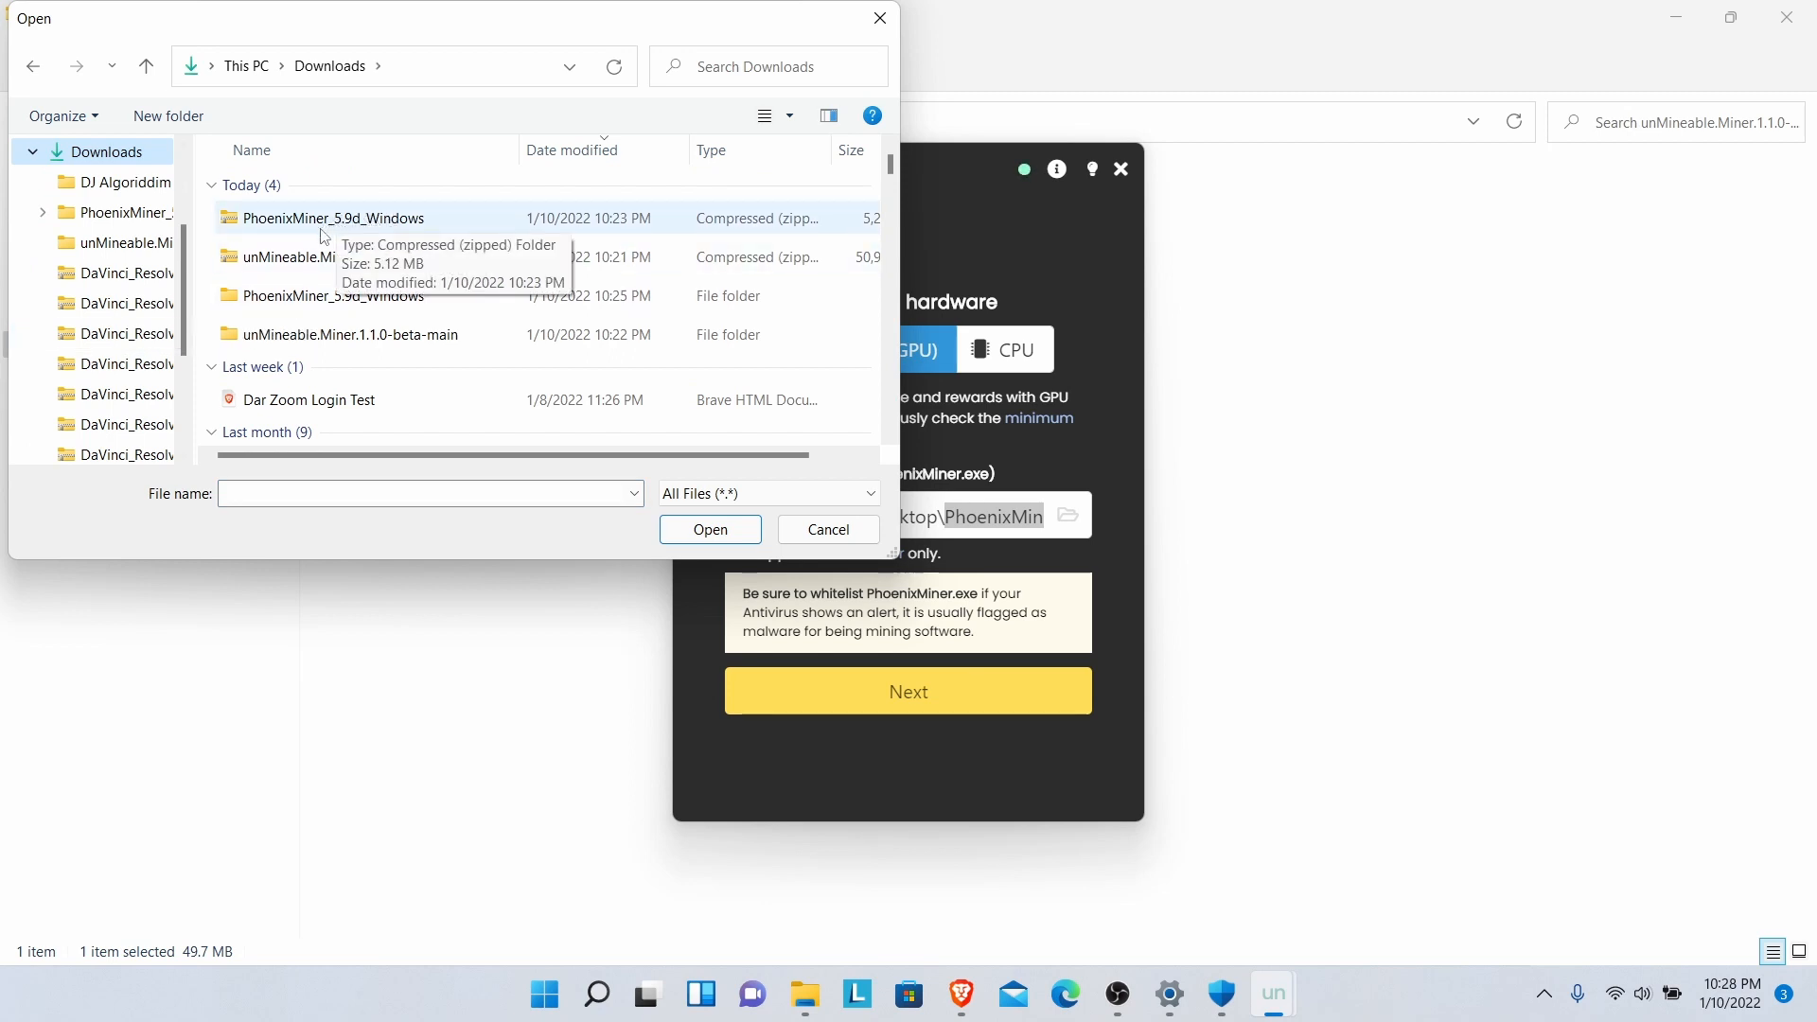
double_click(323, 313)
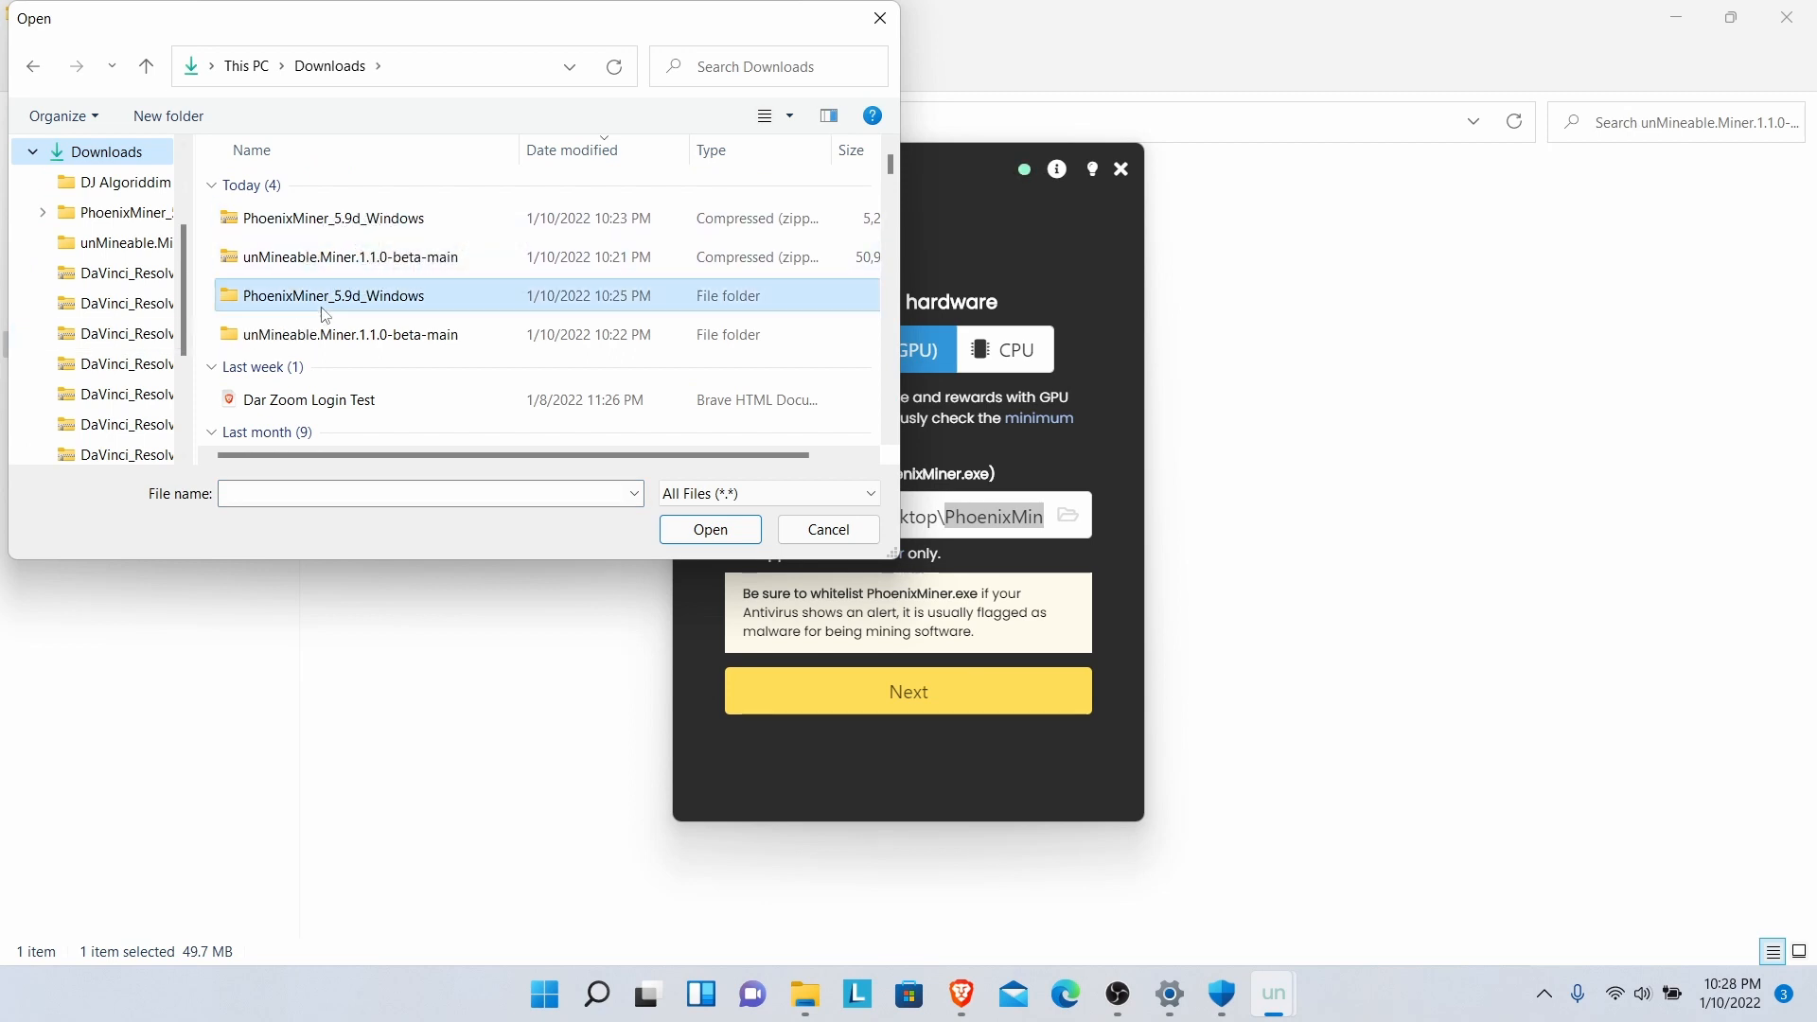
double_click(313, 194)
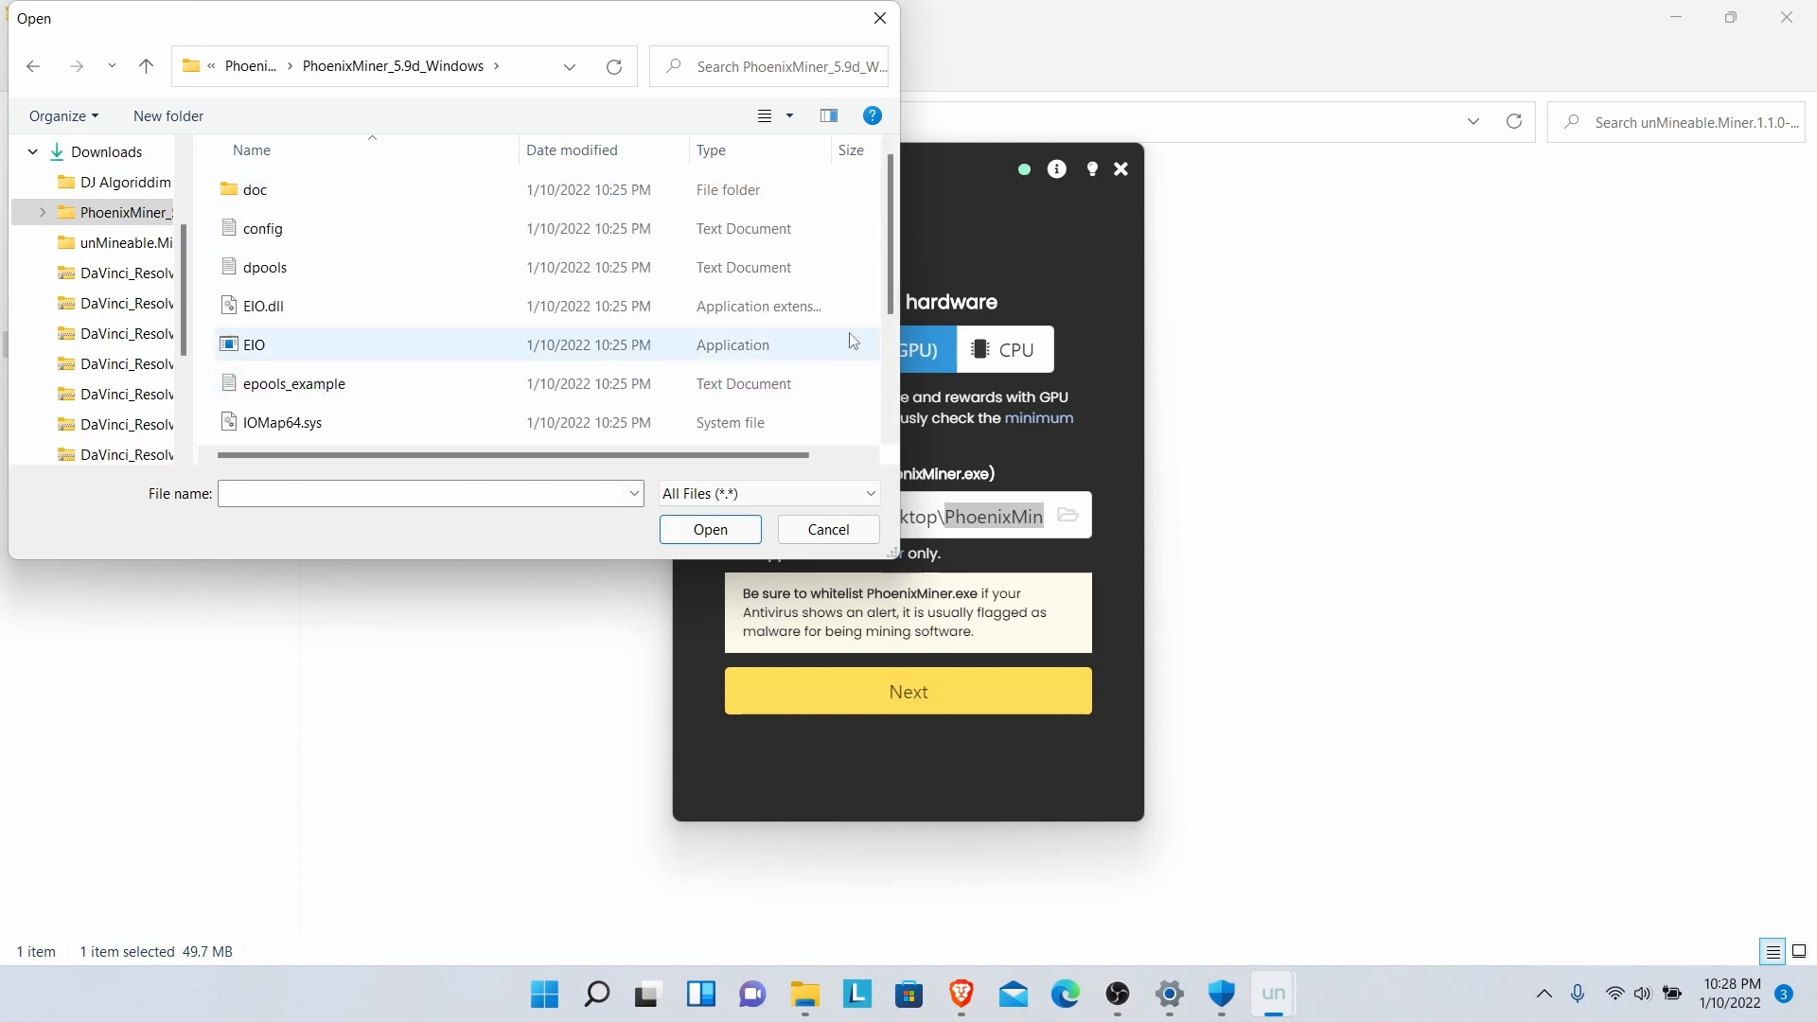
left_click_drag(884, 264, 871, 354)
scroll(872, 354, "down", 1)
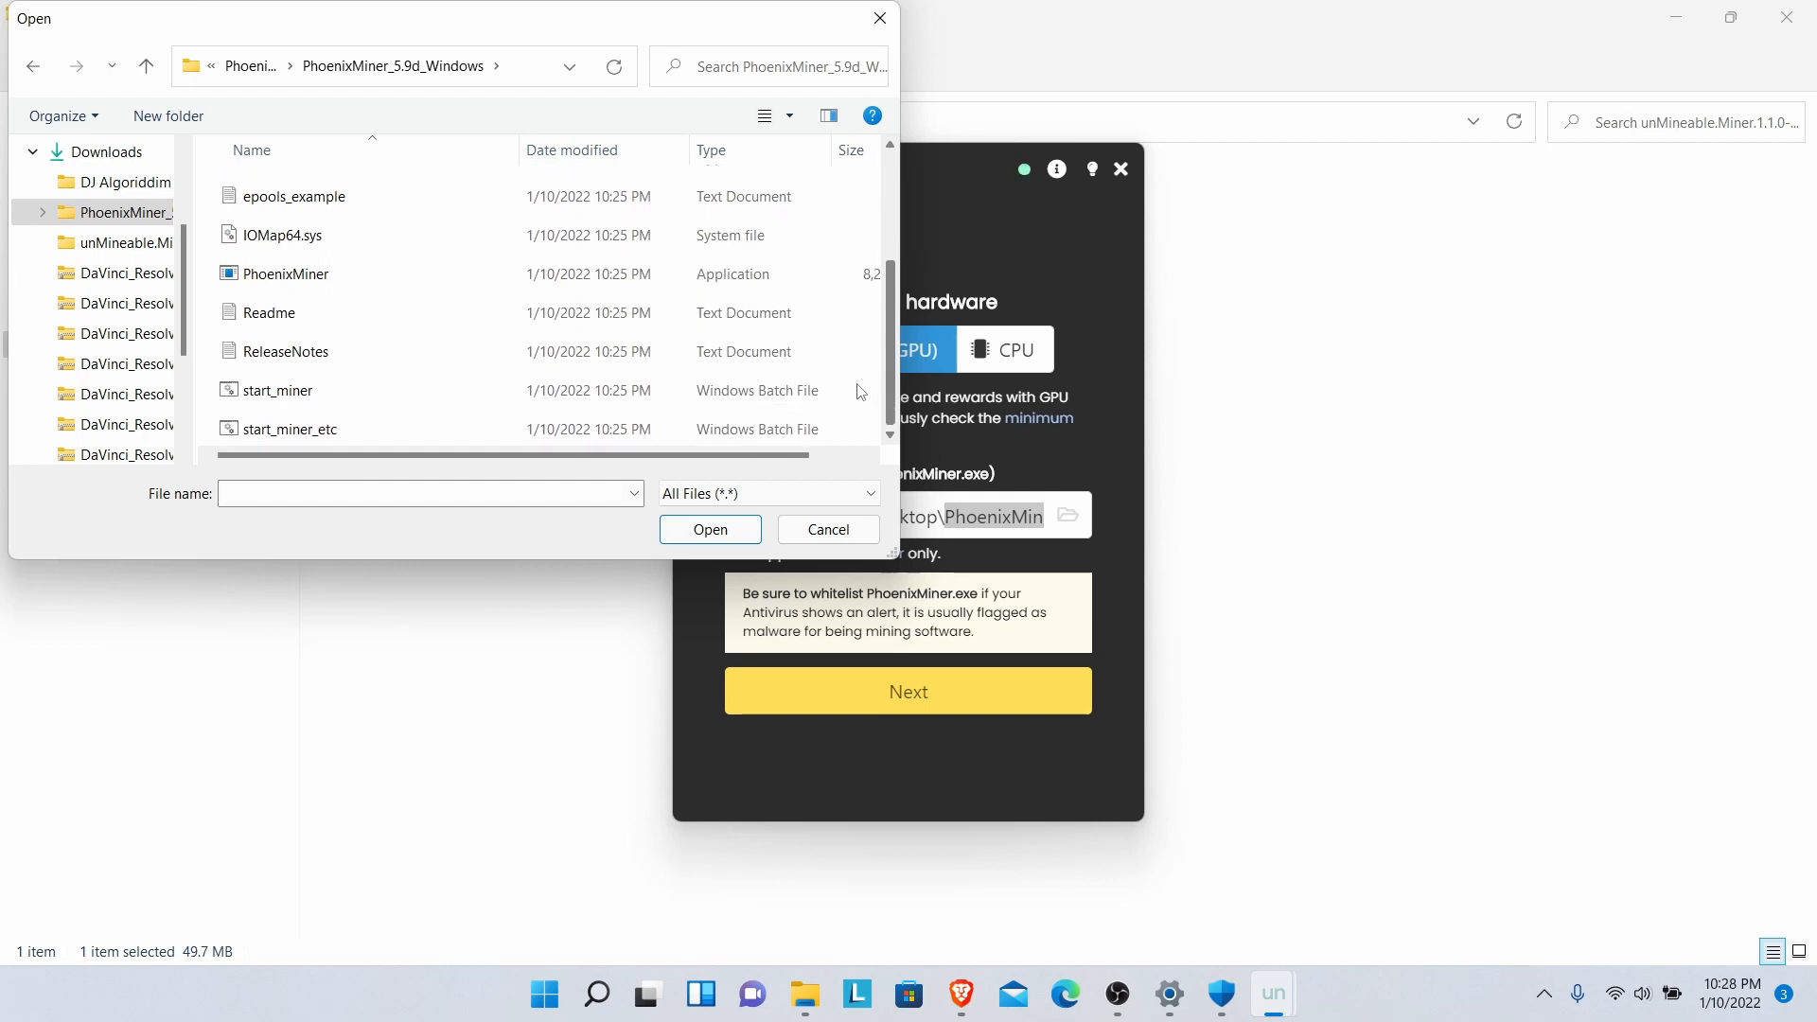
double_click(330, 283)
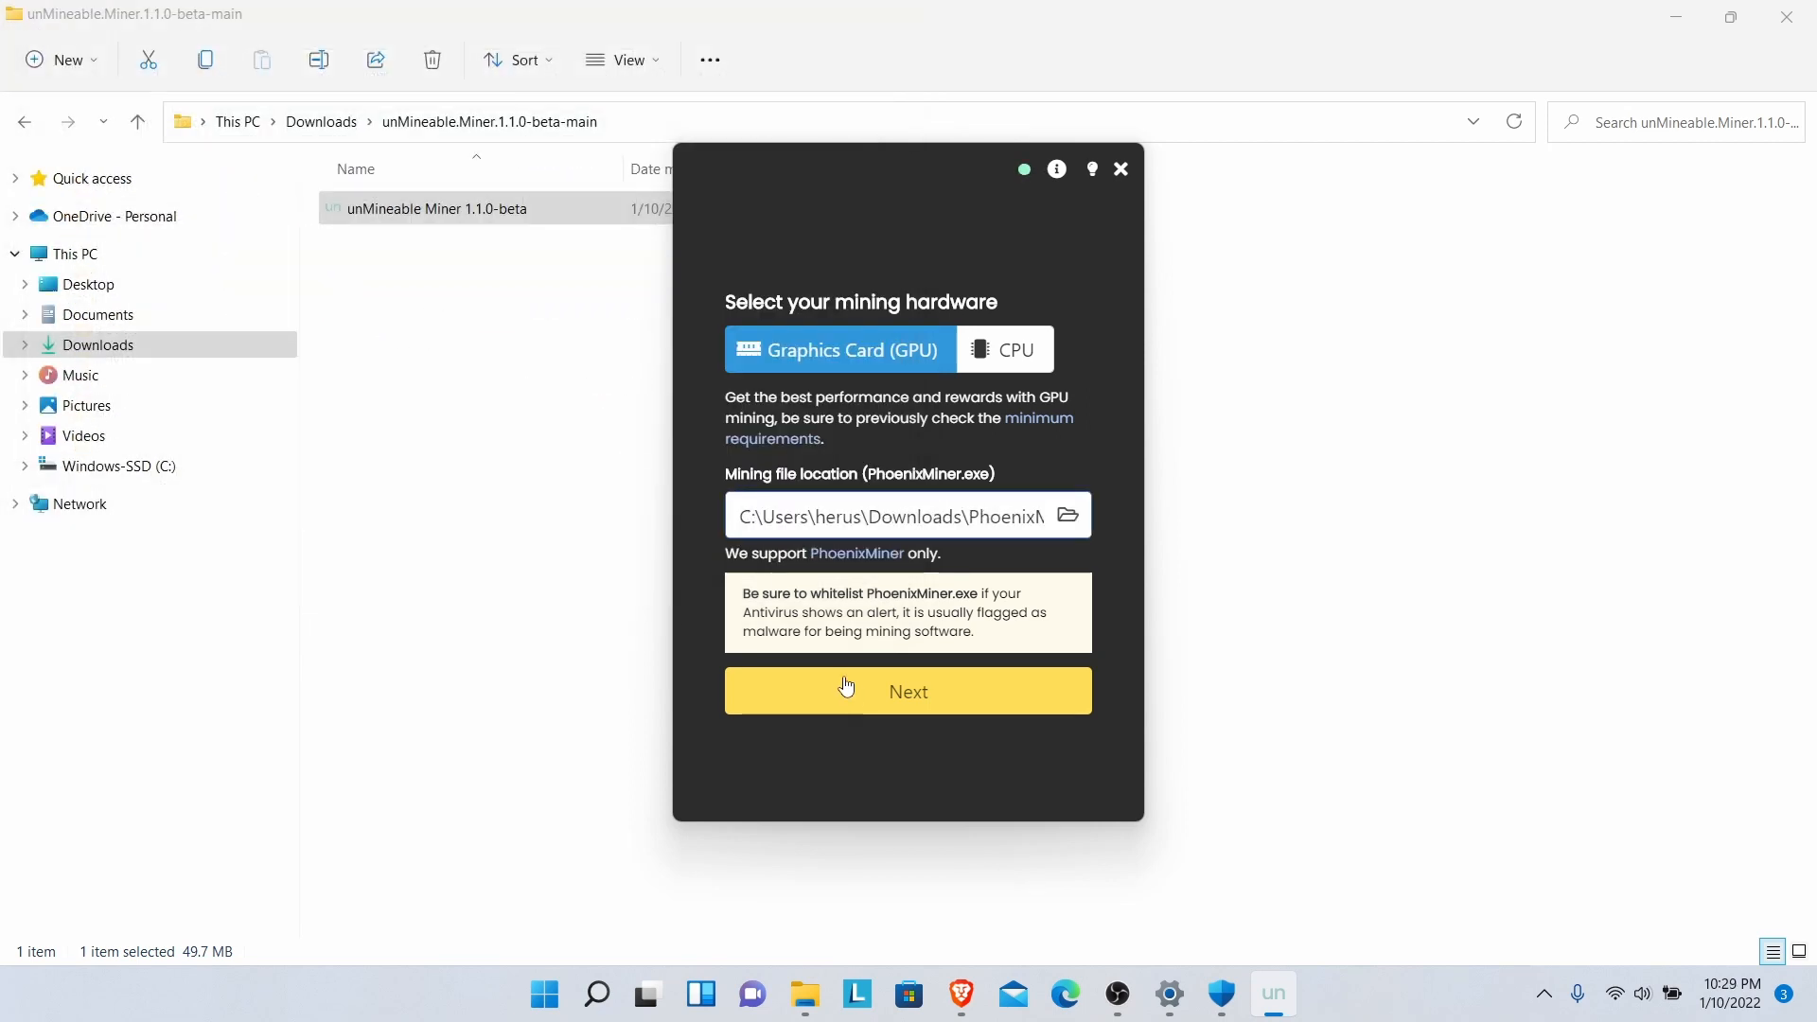
left_click(875, 699)
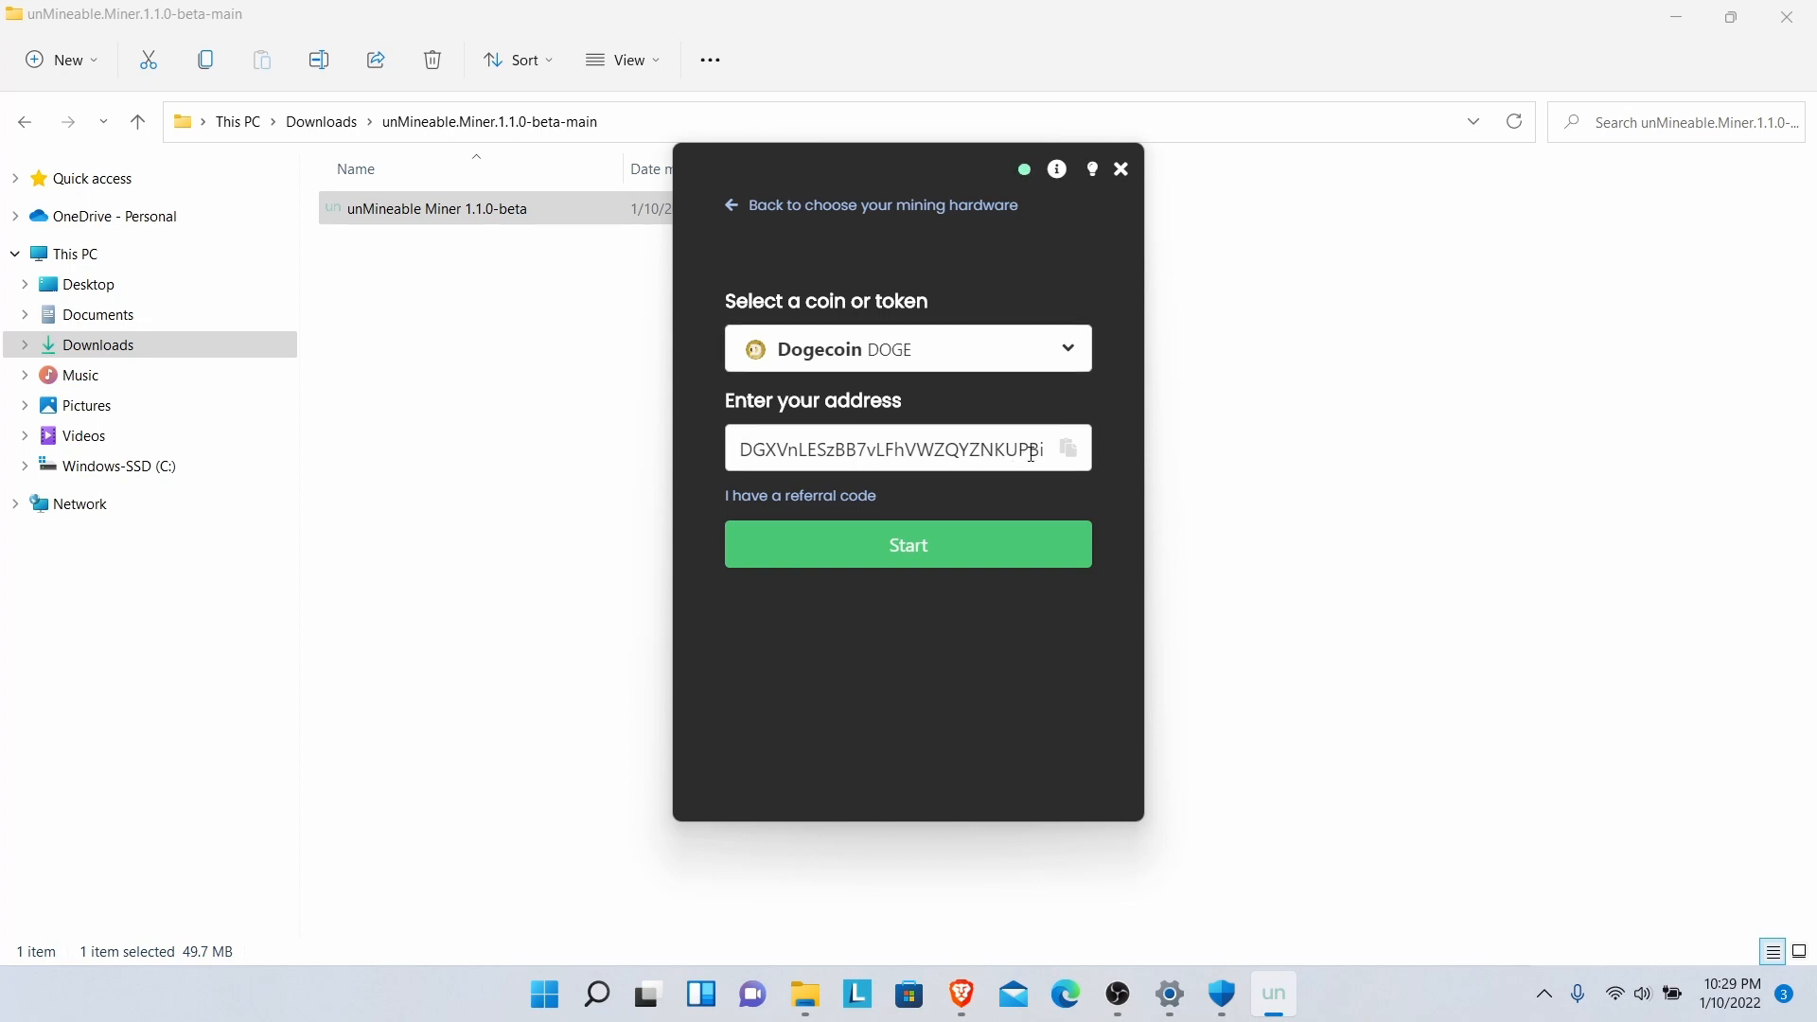
- Filter the coin list by 'dog' and select Dogecoin as the coin to mine
left_click(1075, 356)
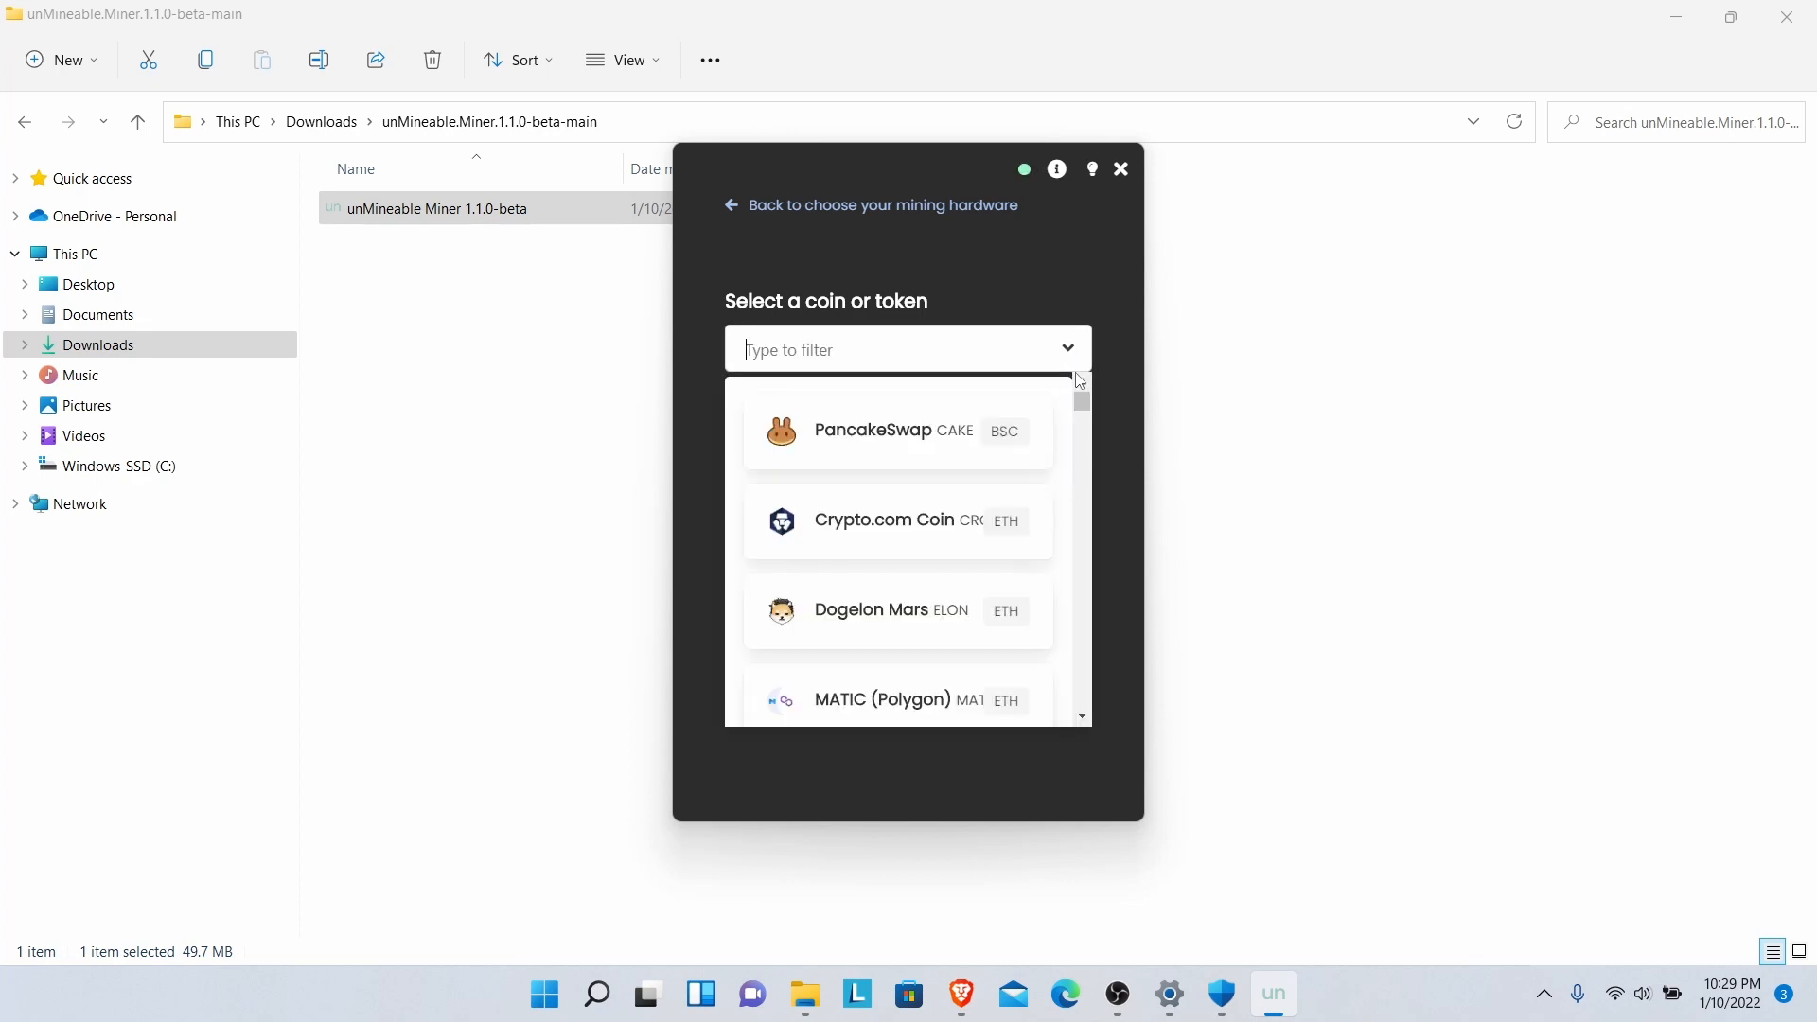
type("dog")
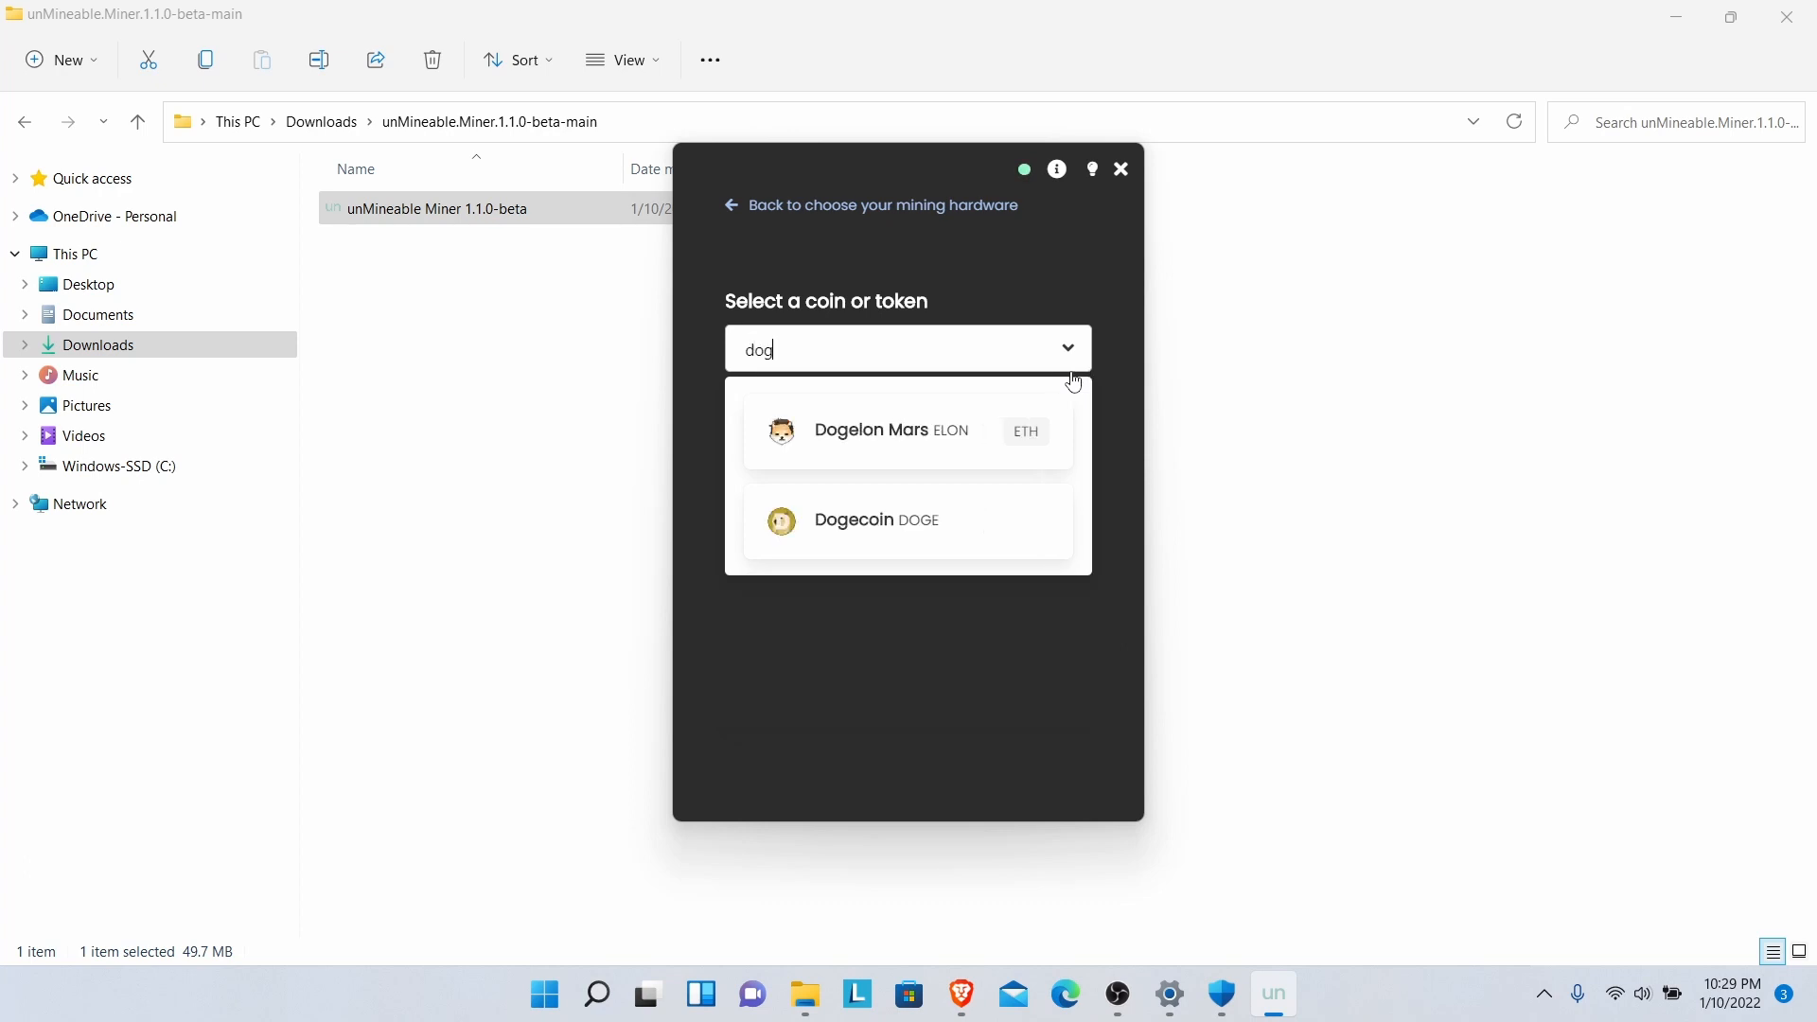
left_click(929, 527)
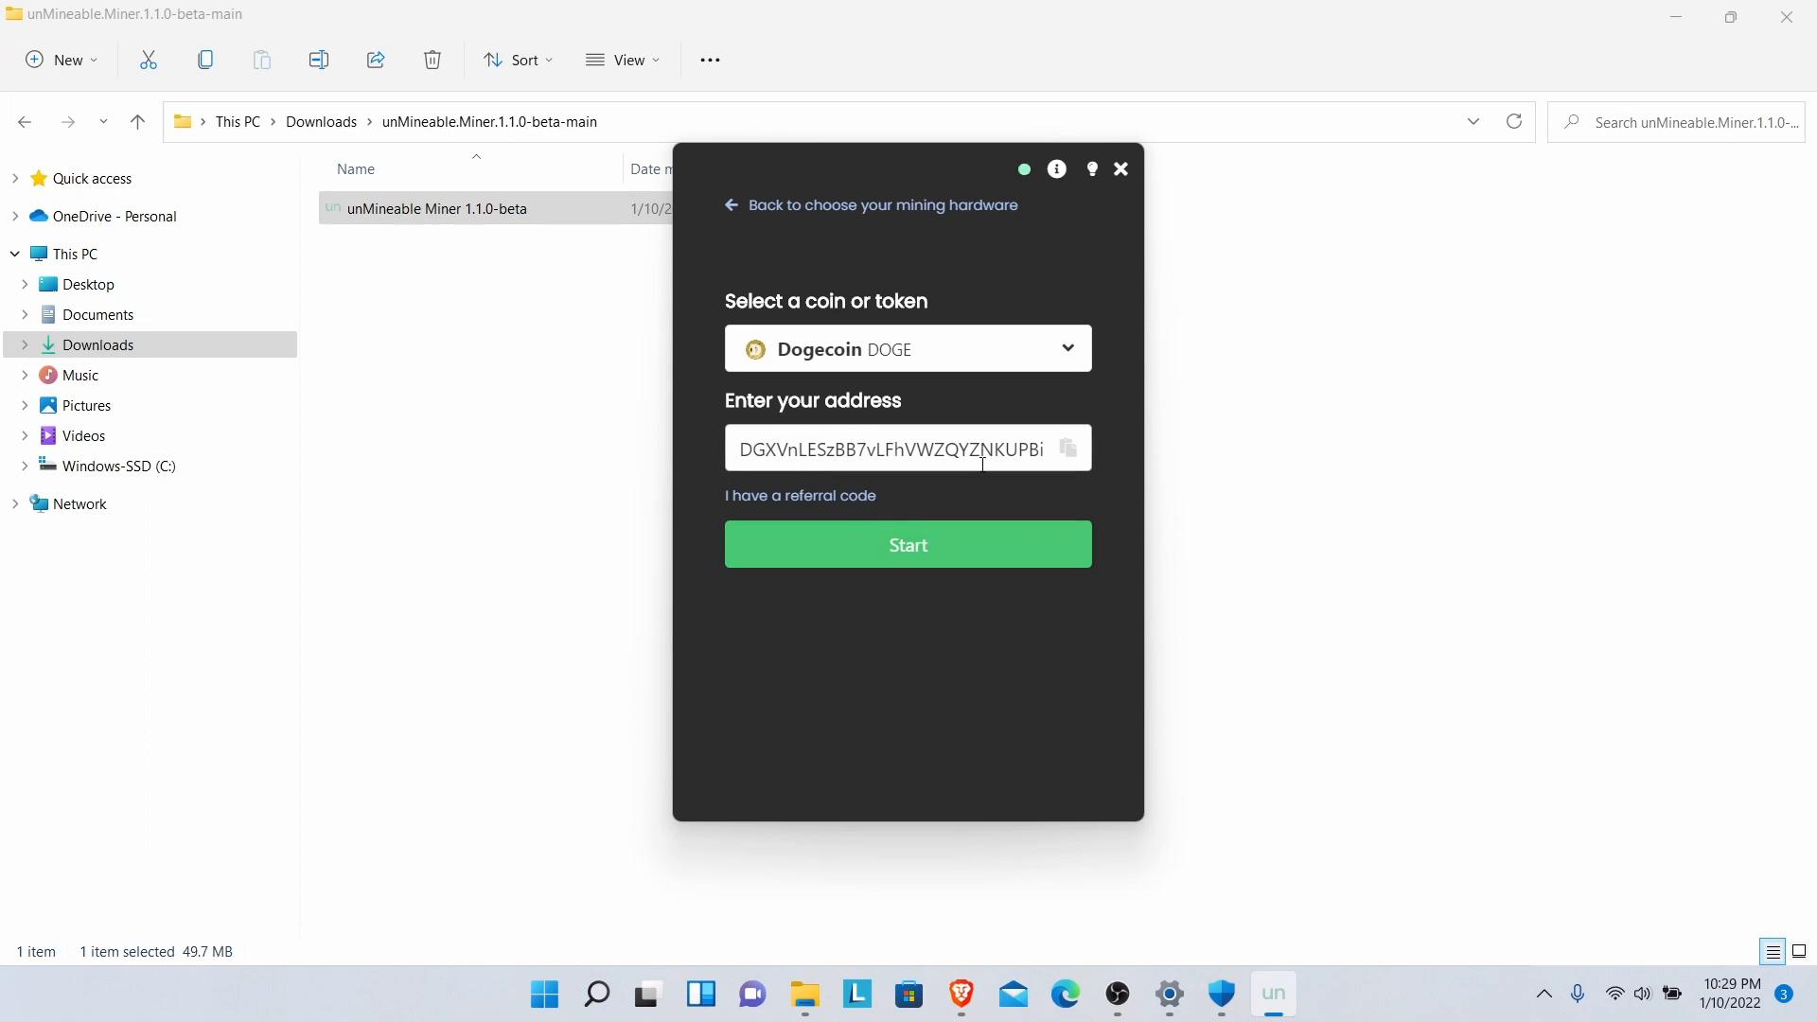
- Add the prefilled referral code to lower fees and start mining Dogecoin
left_click(857, 498)
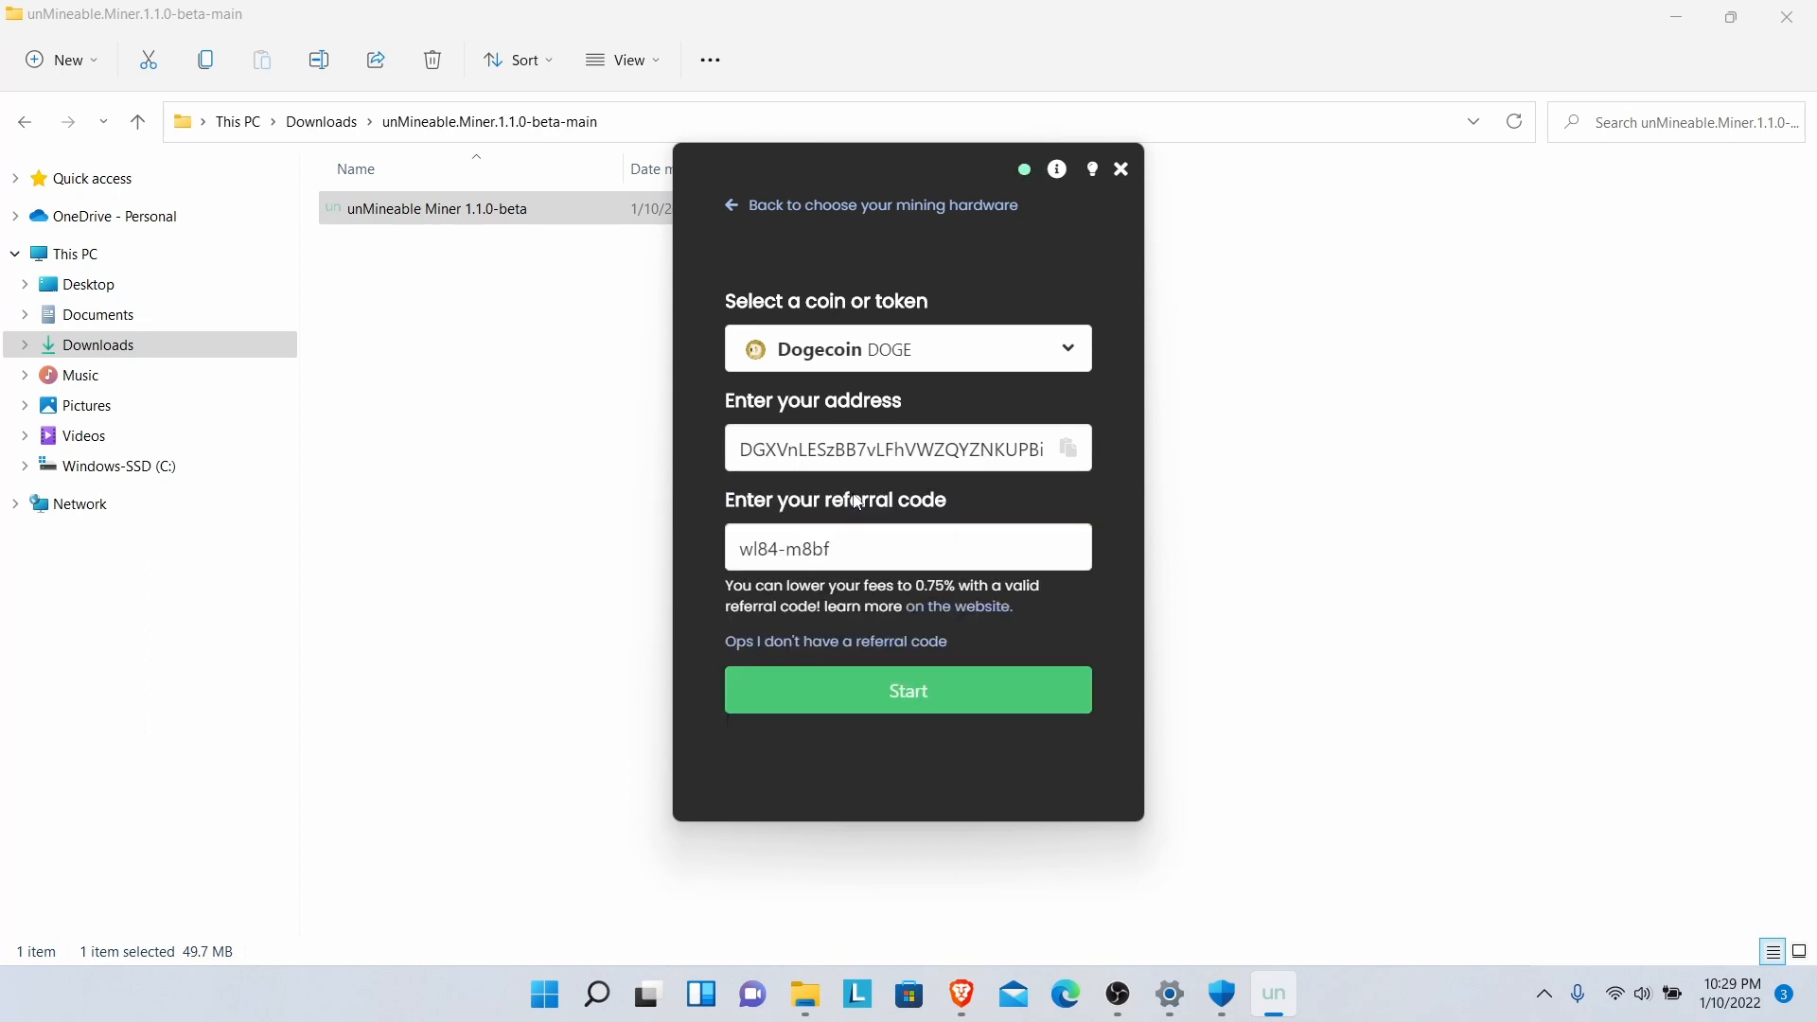
left_click_drag(839, 551, 739, 541)
left_click(852, 550)
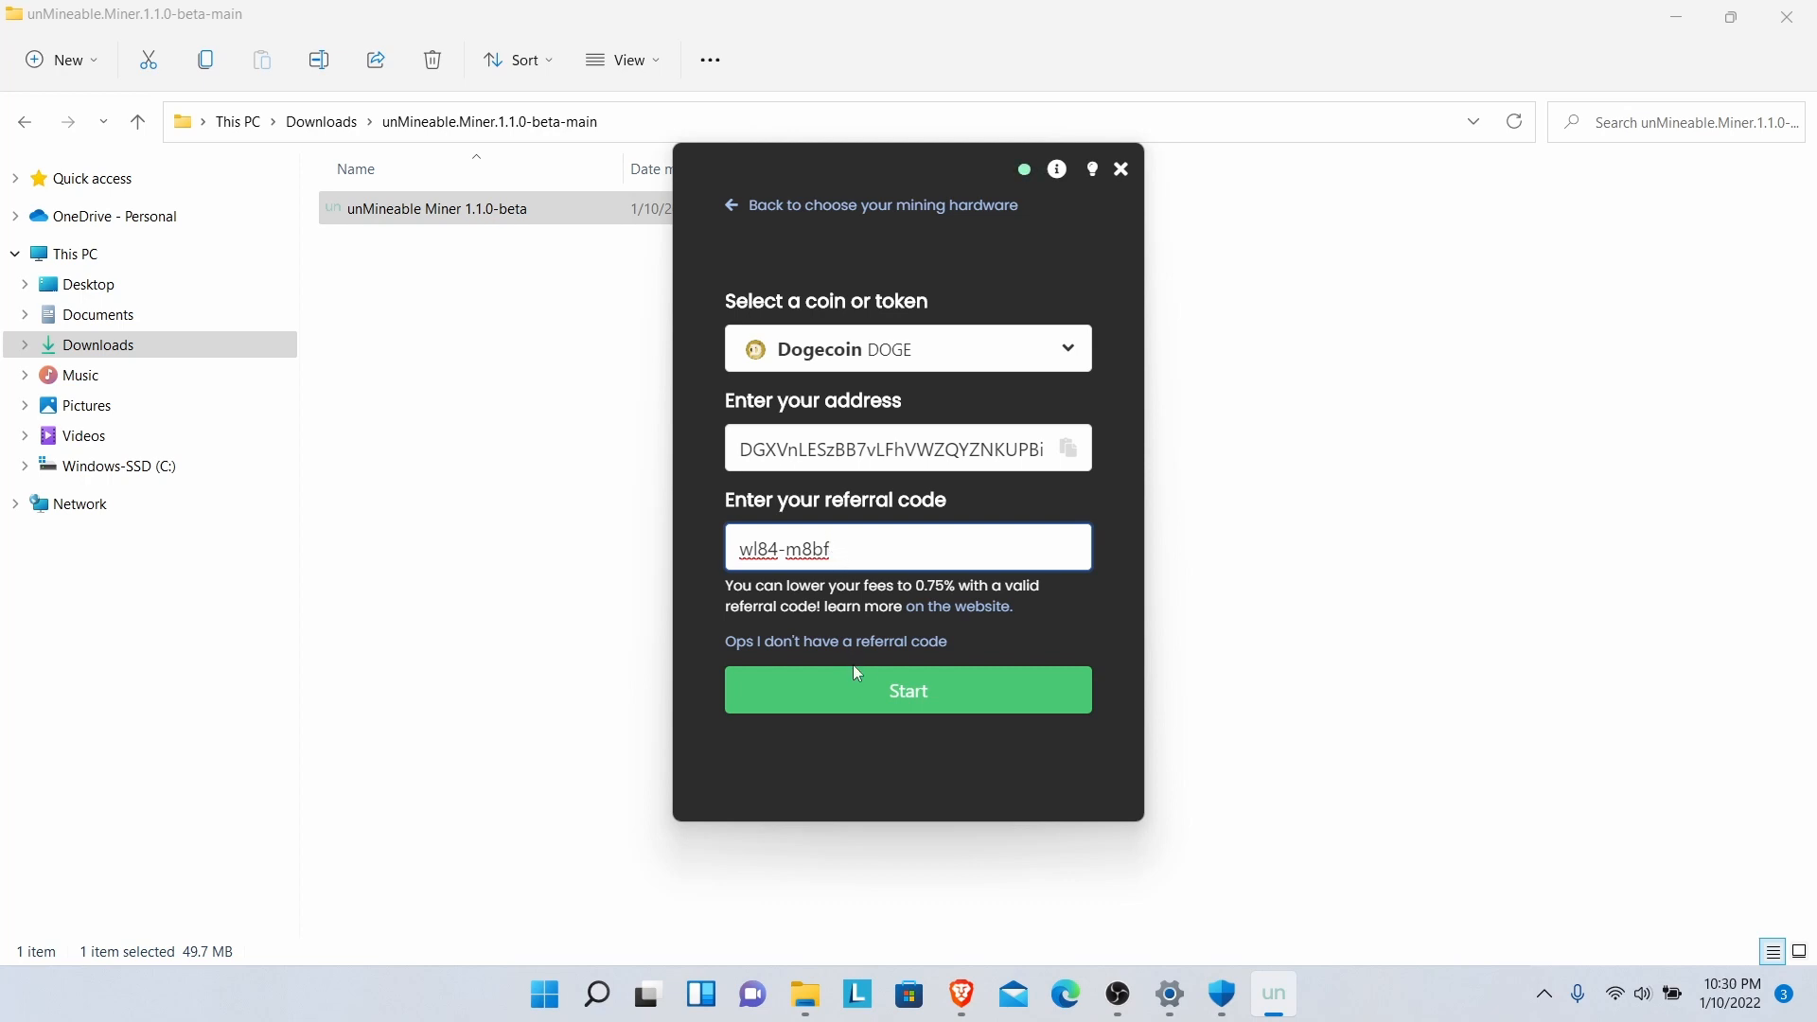
left_click(900, 703)
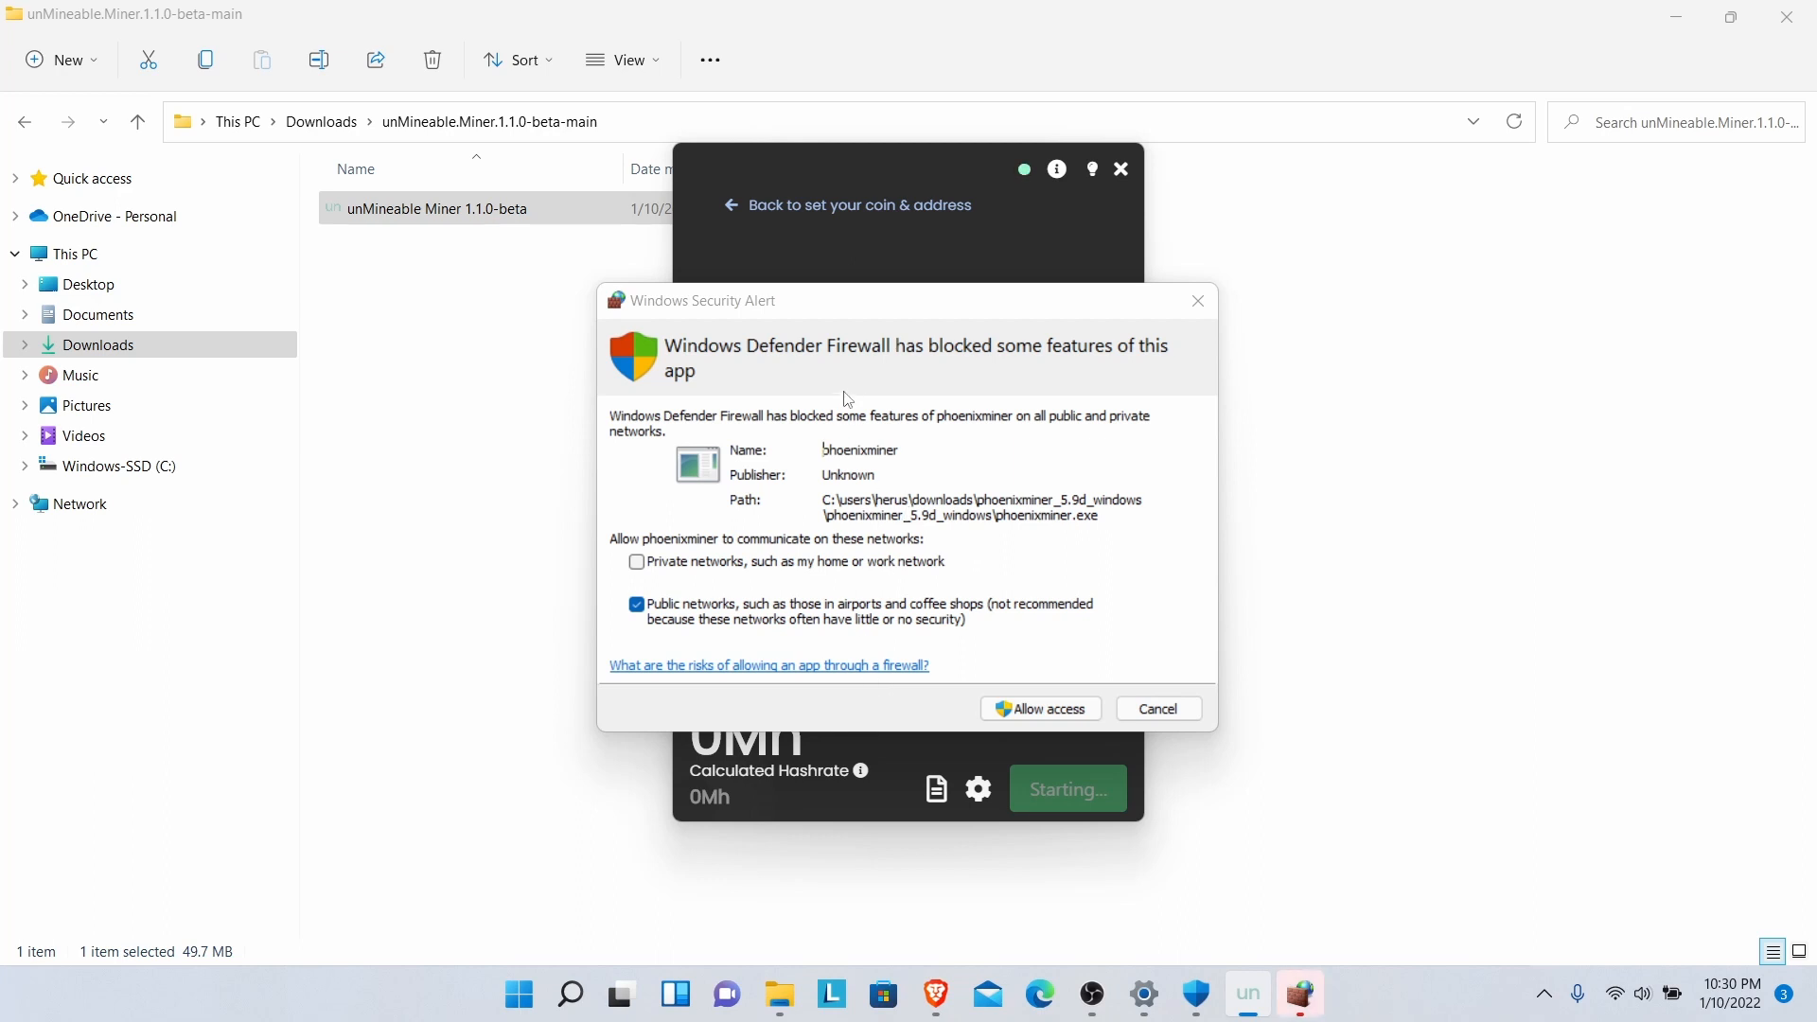
- Allow PhoenixMiner through Windows Defender Firewall and open the advanced mining settings
left_click(1033, 716)
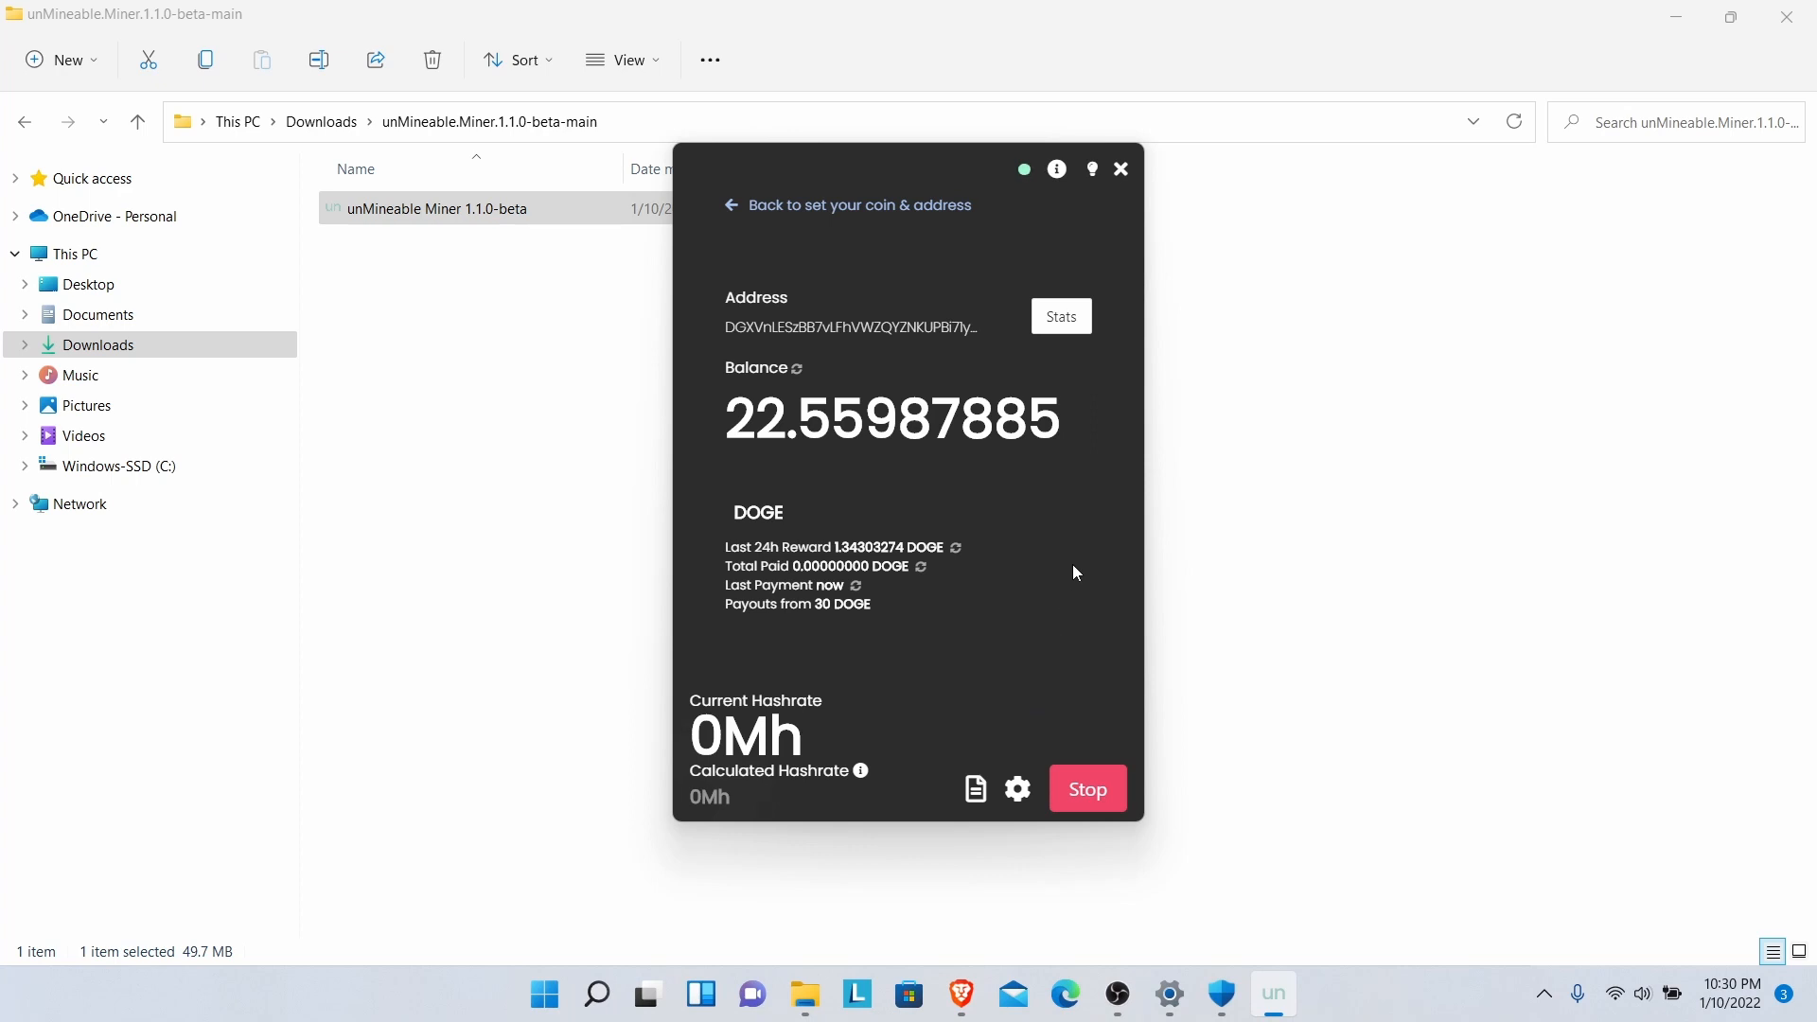
left_click(1019, 793)
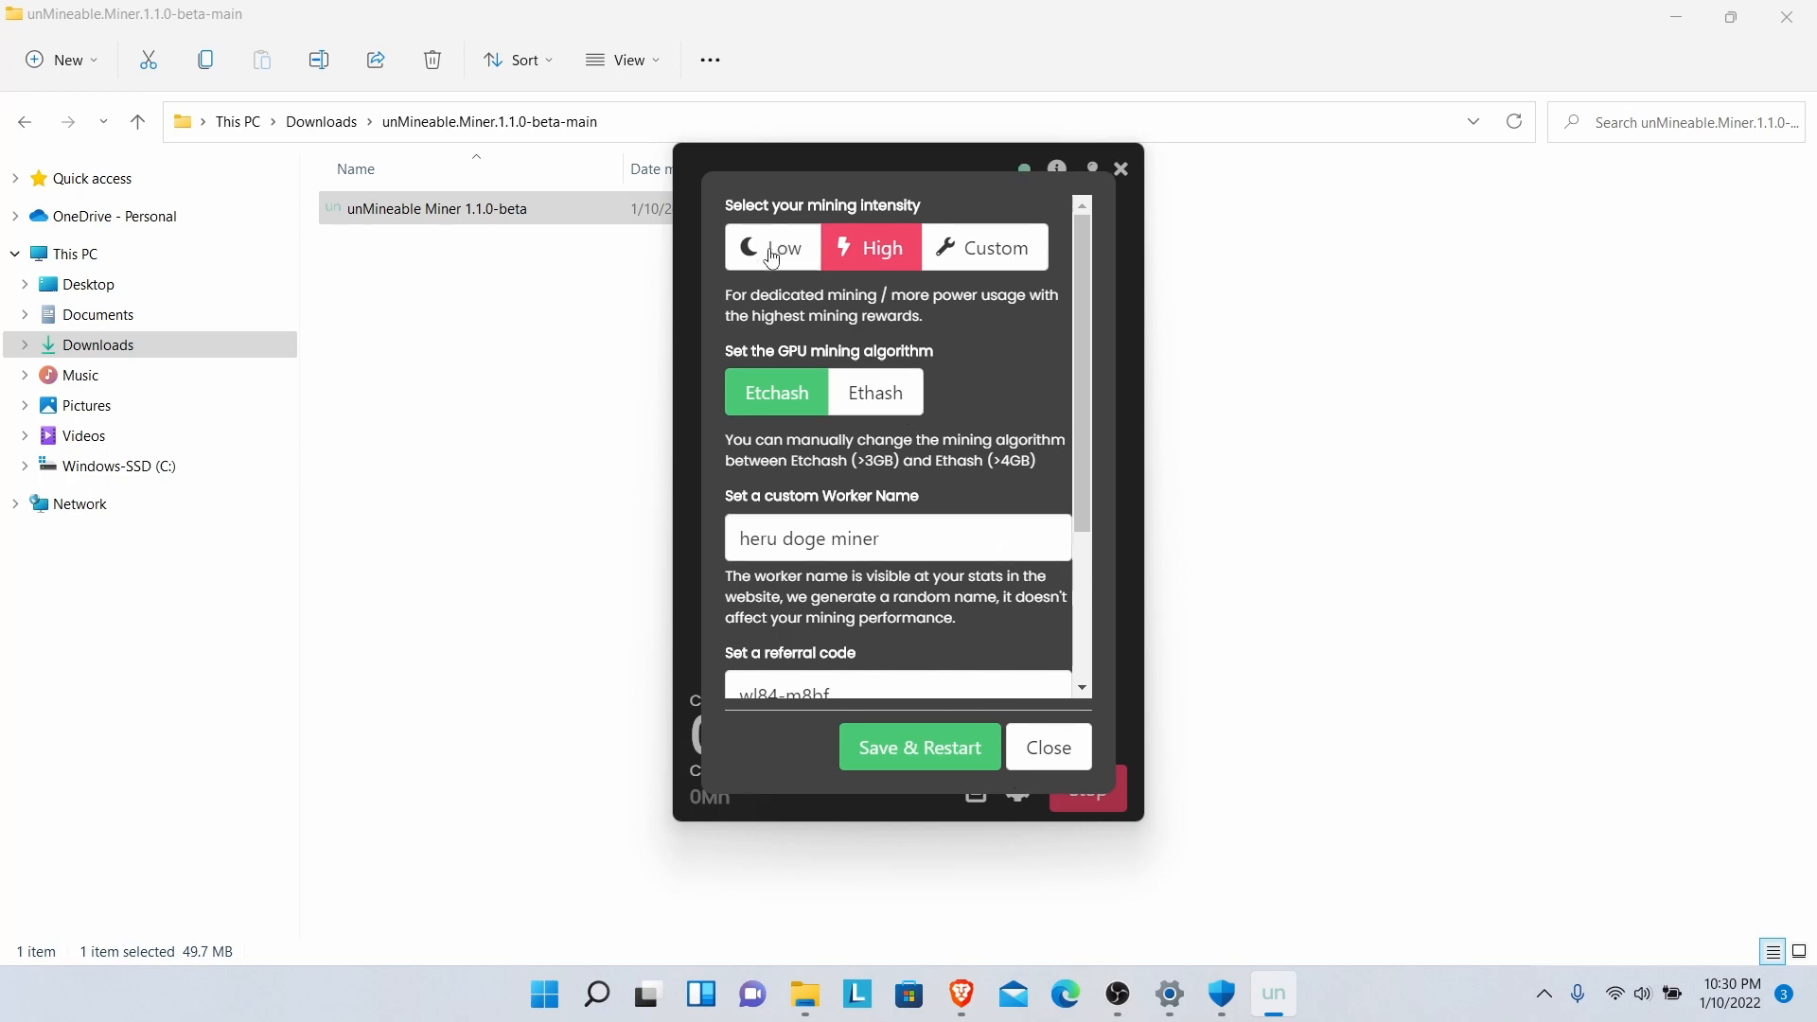
- Keep High intensity and the Etchash GPU algorithm, with mining starting automatically on app launch
left_click(865, 256)
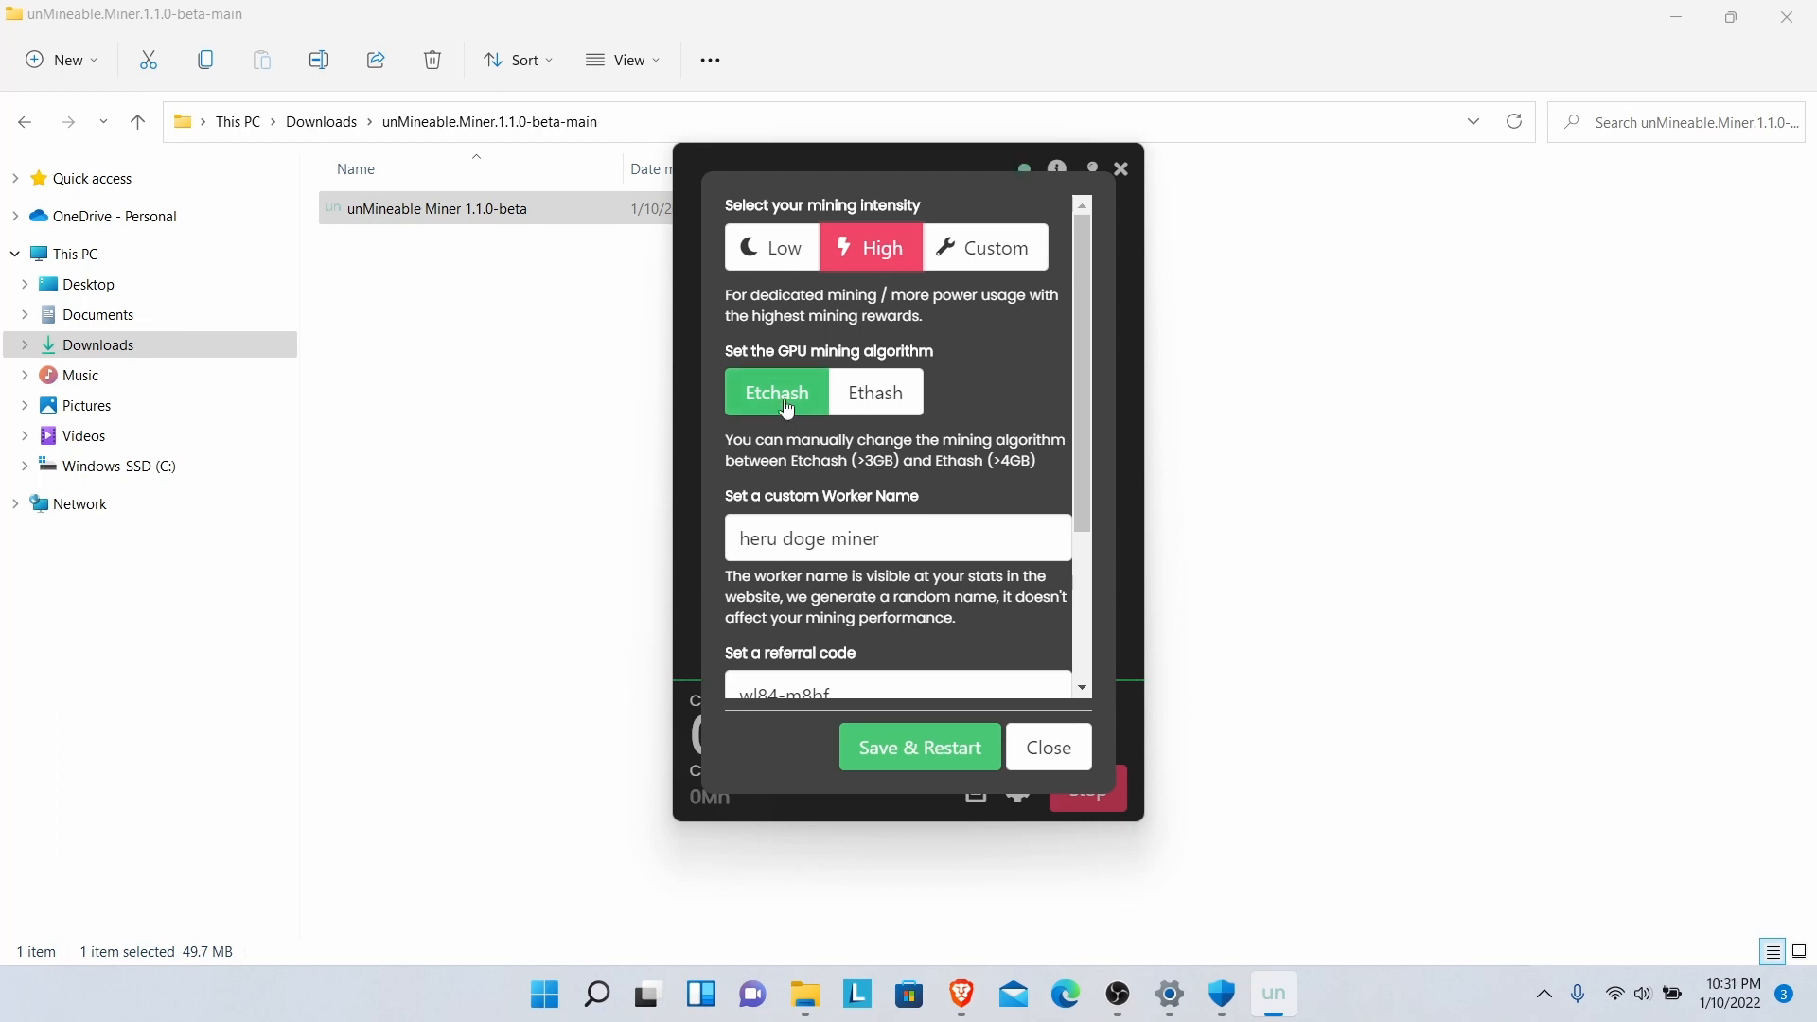
left_click(864, 410)
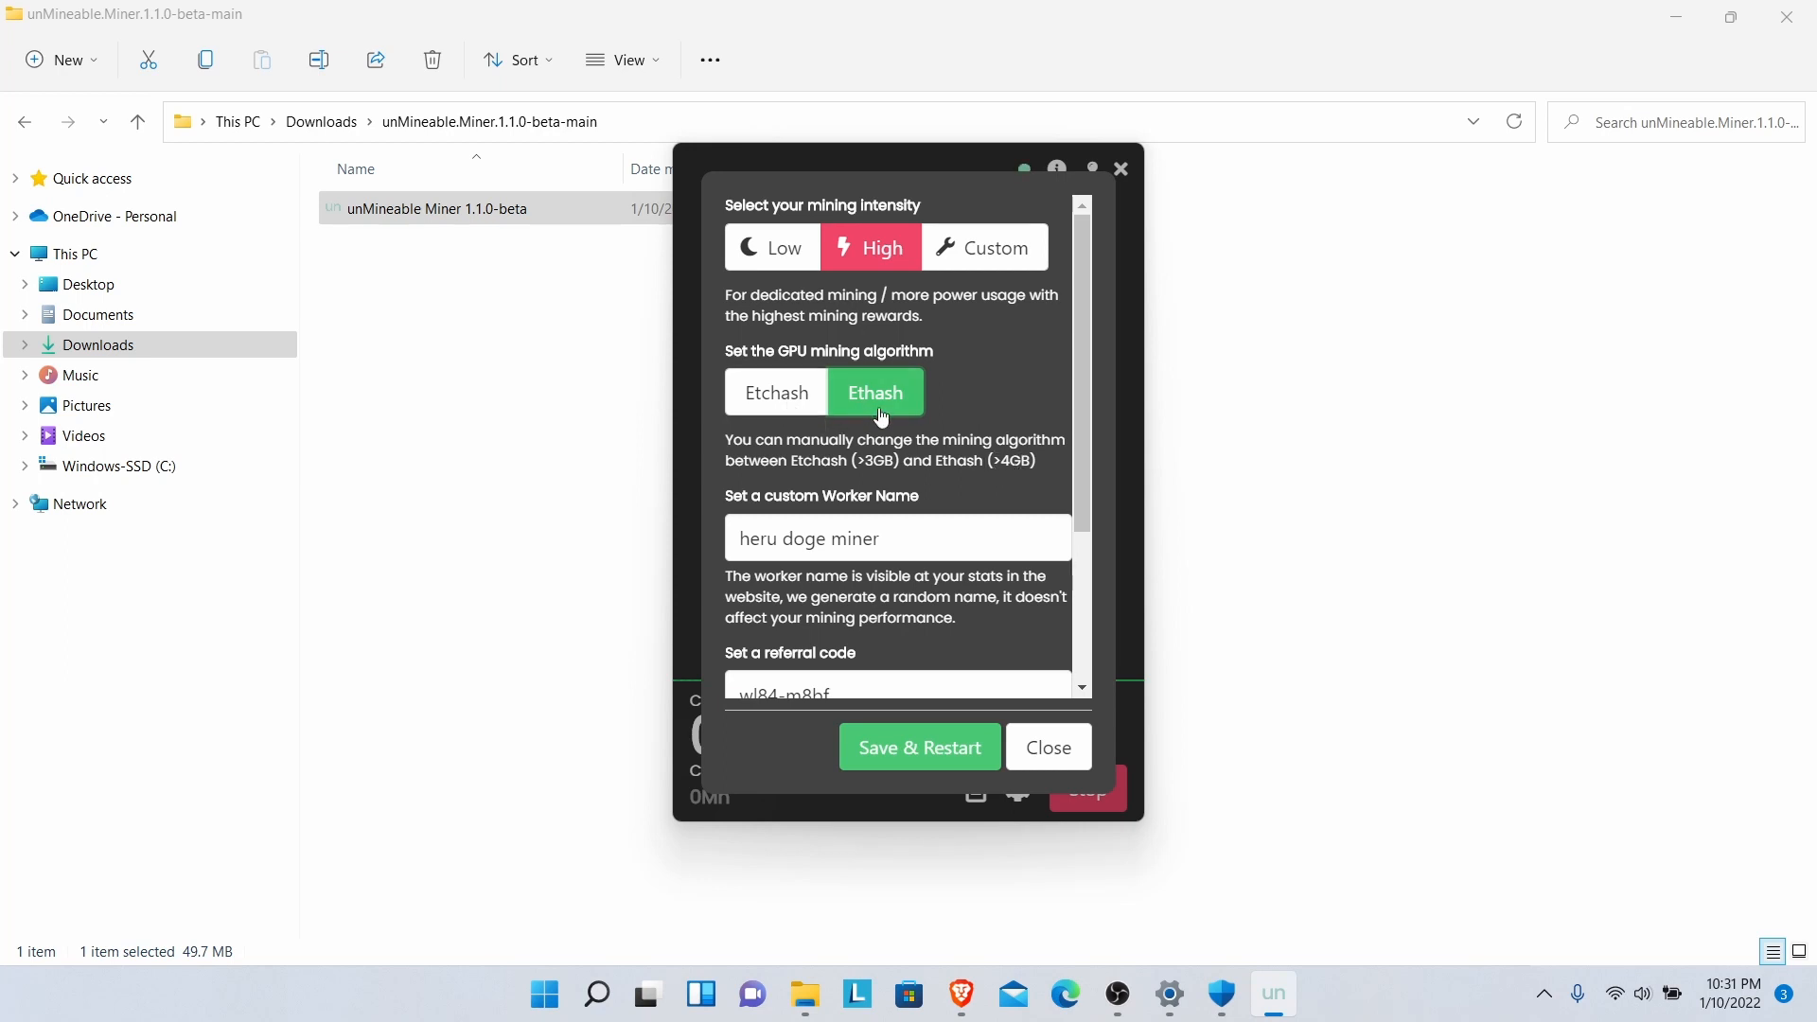
left_click(783, 397)
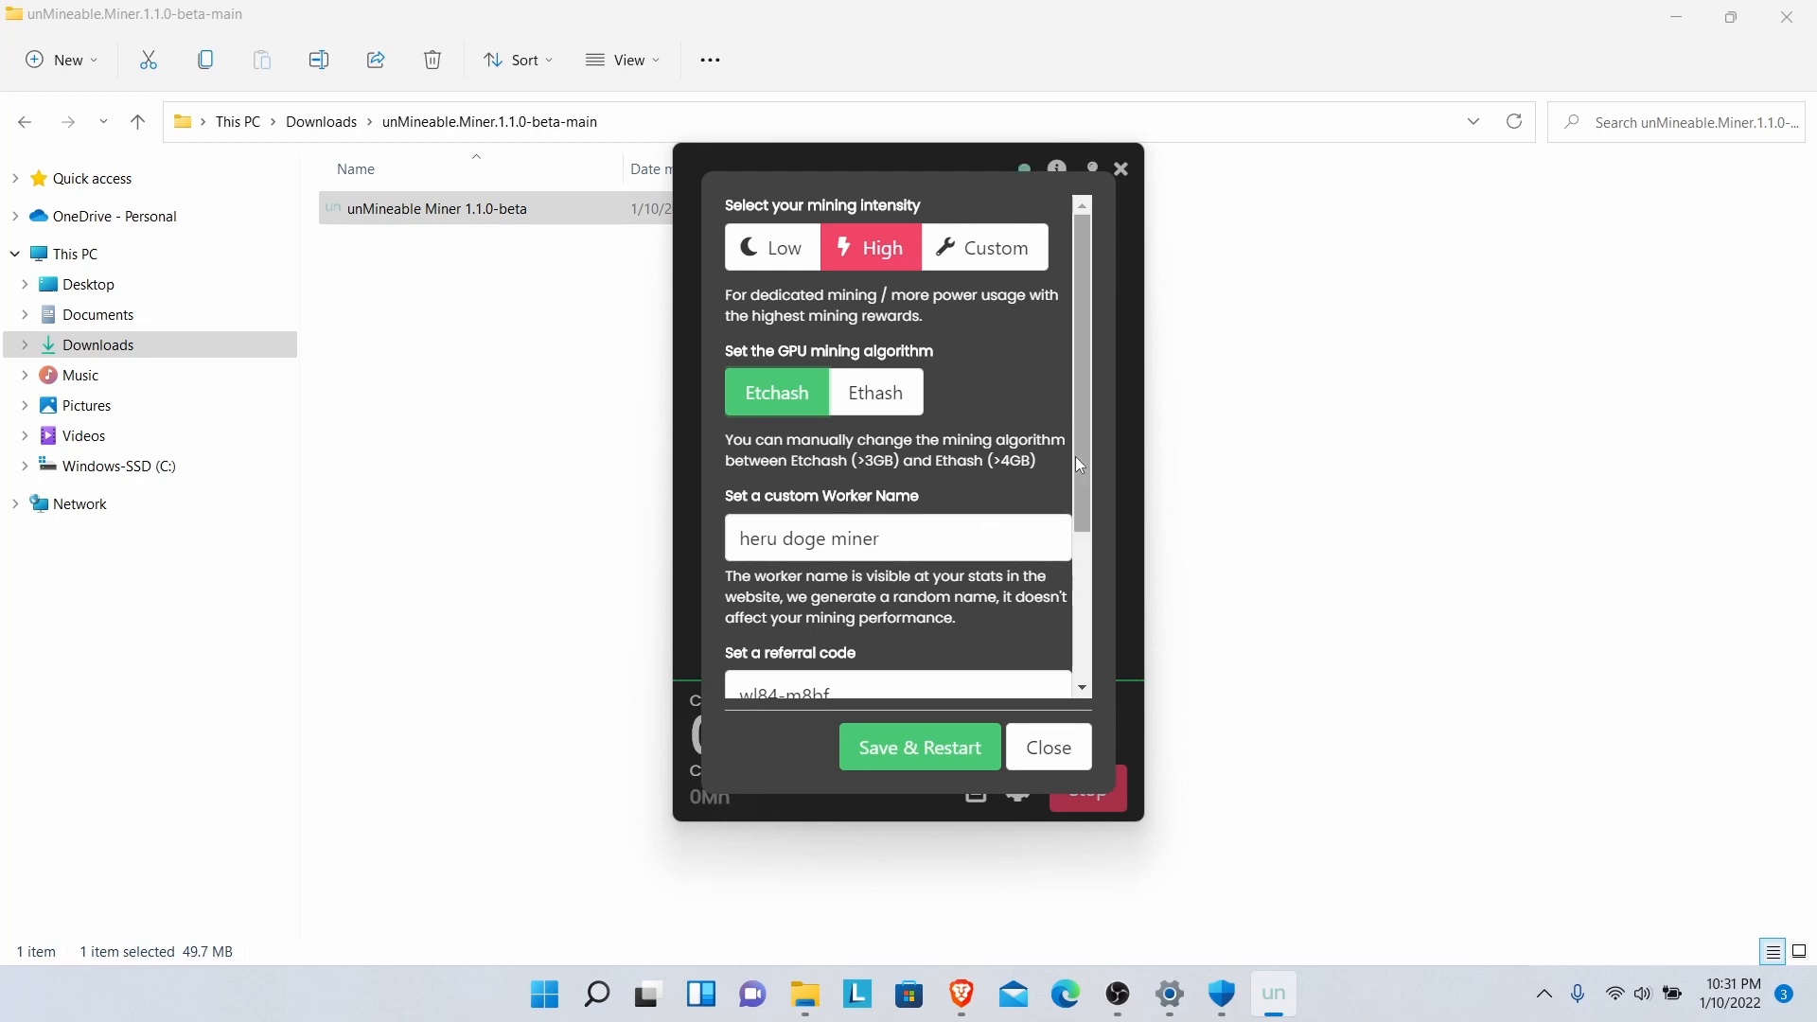
left_click_drag(1073, 475, 1085, 542)
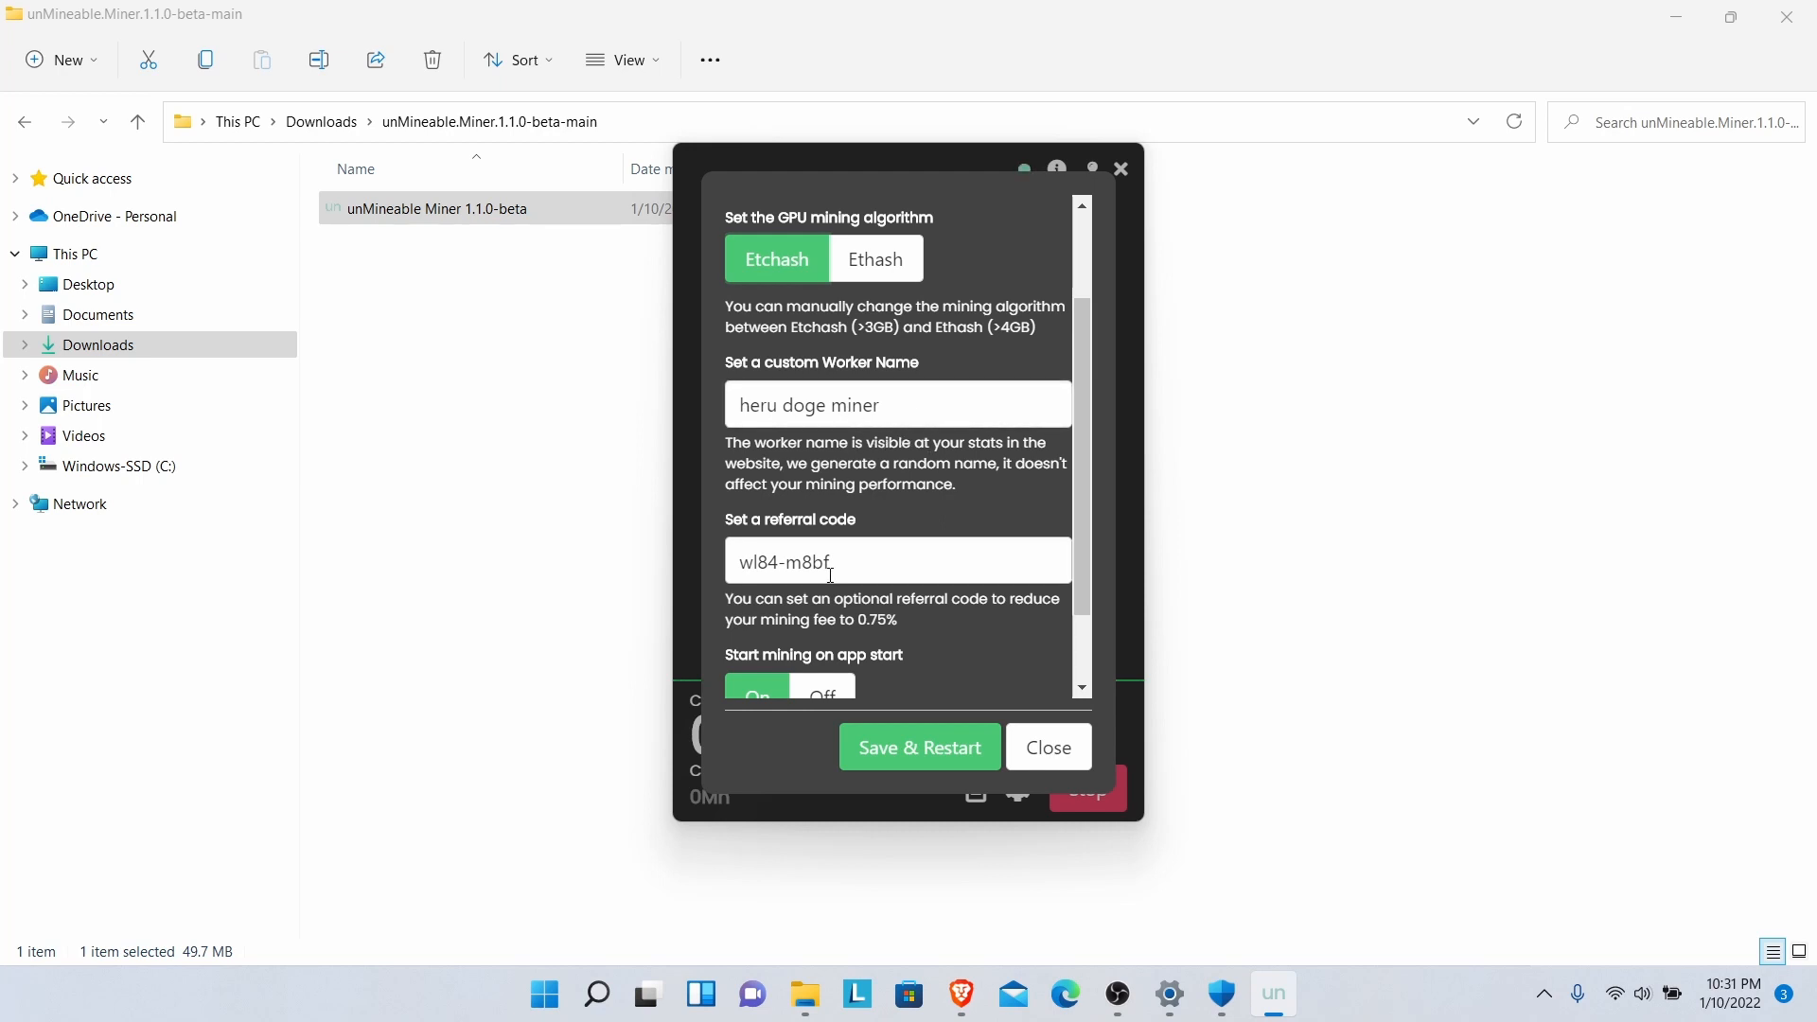
left_click_drag(1081, 568, 1078, 621)
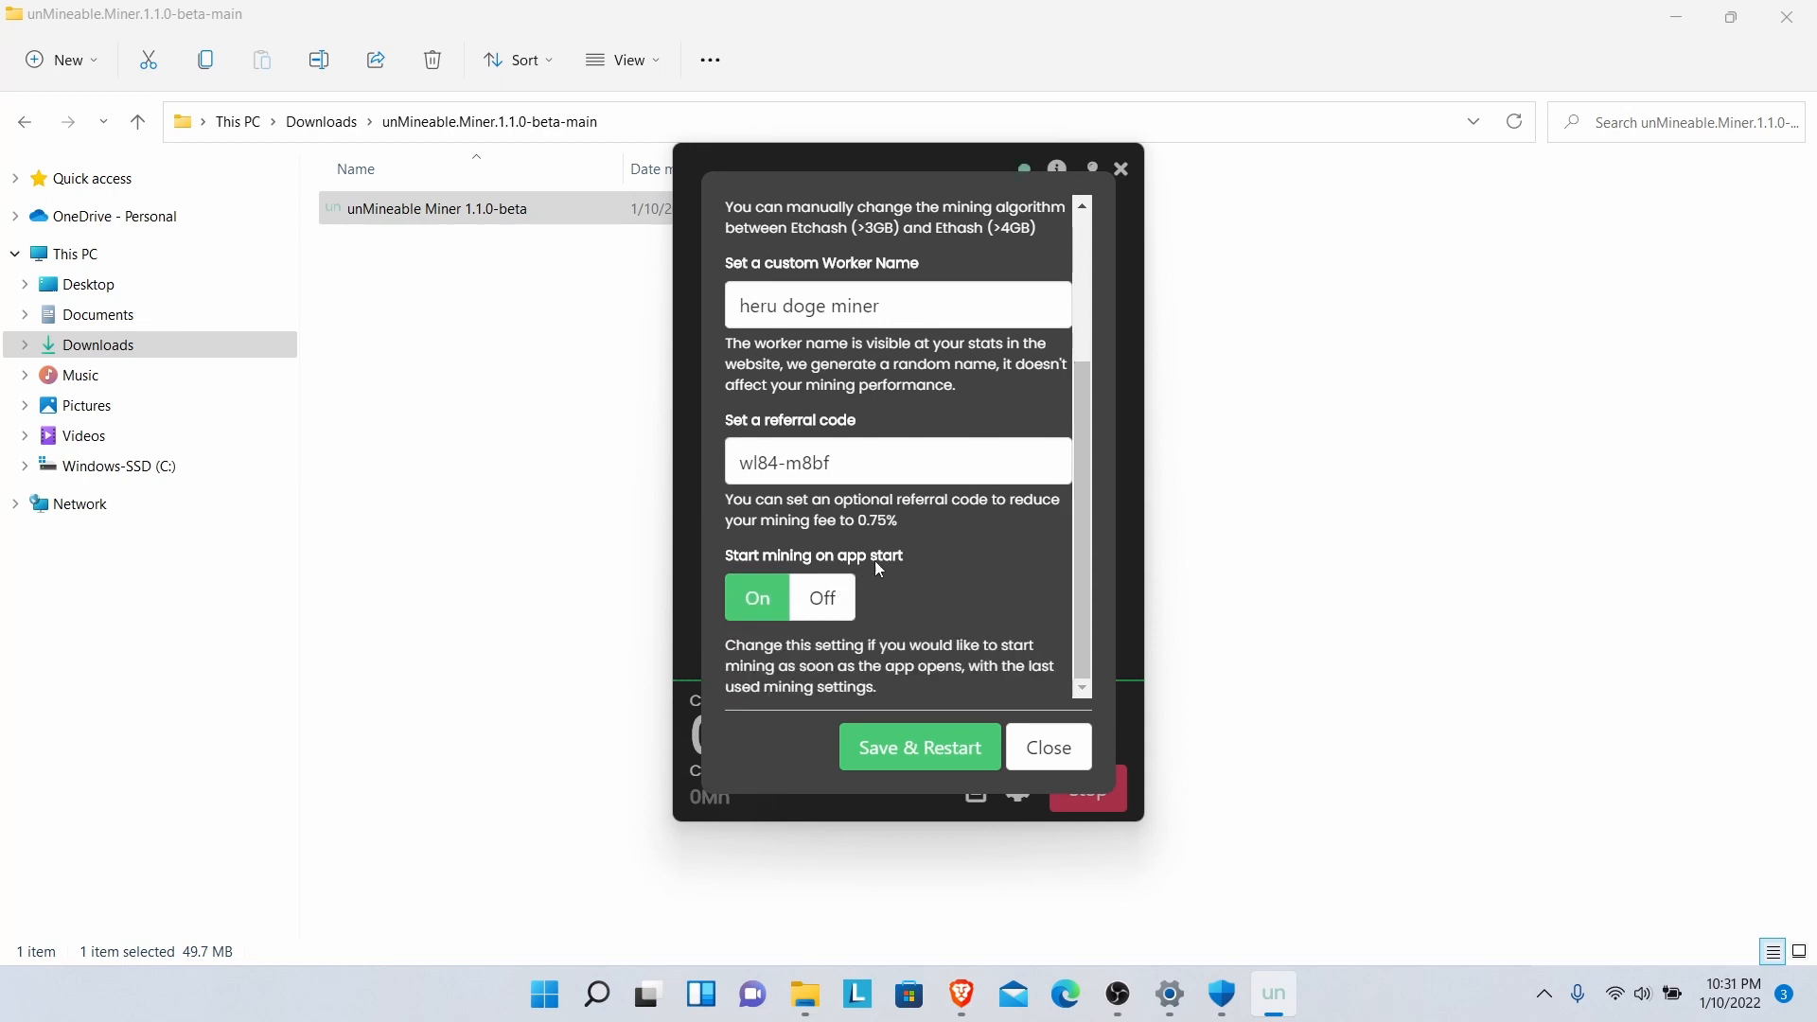
left_click(751, 599)
- Save and restart the miner, then review the log output and close it
left_click(894, 750)
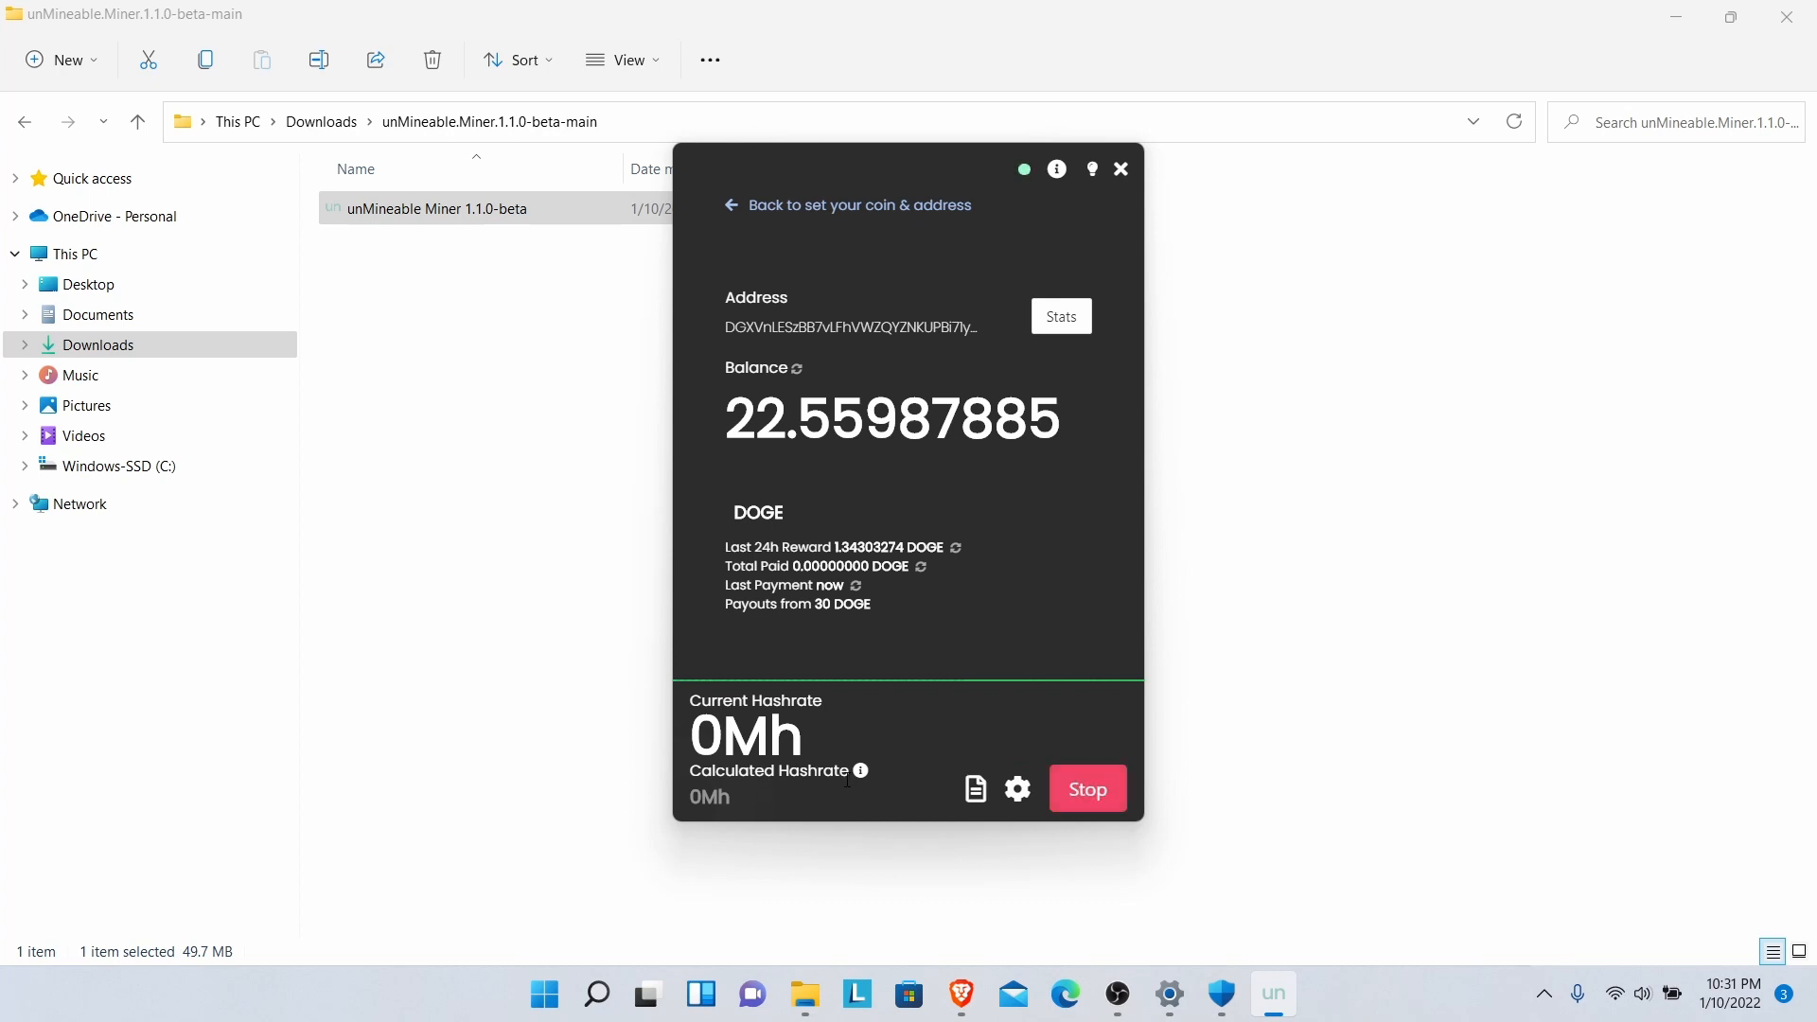
left_click(976, 791)
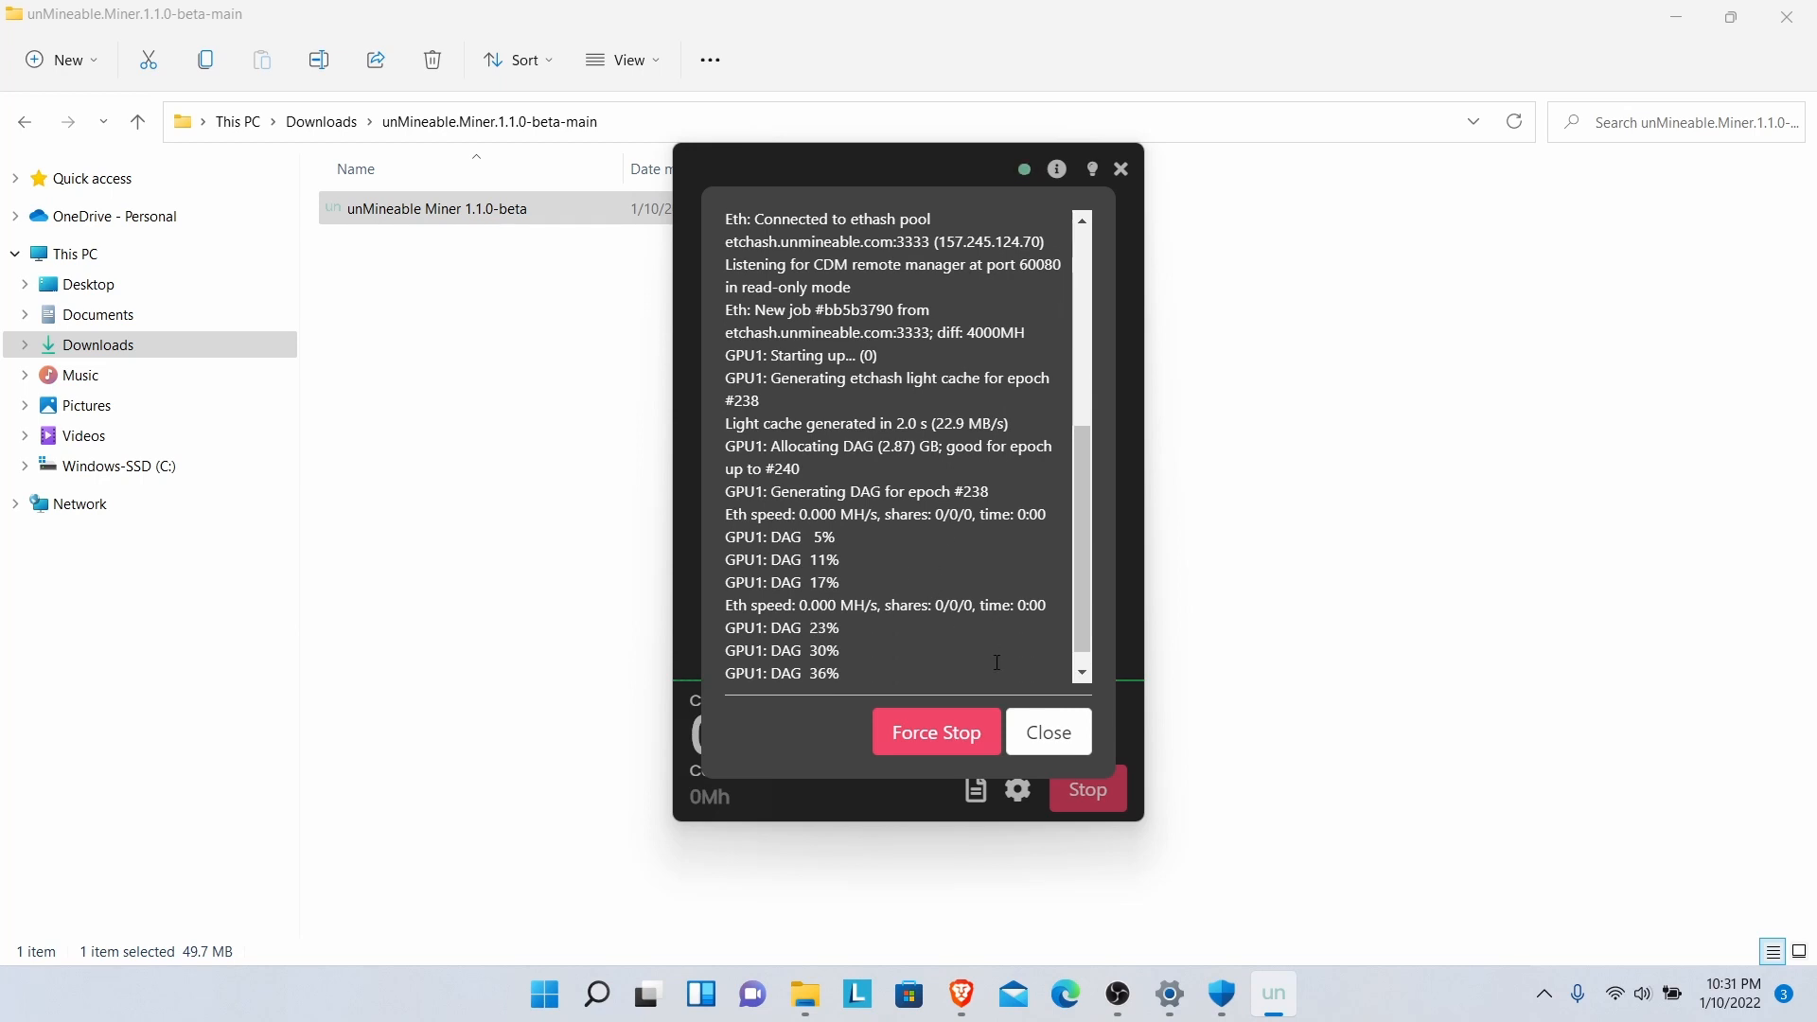
left_click(1051, 735)
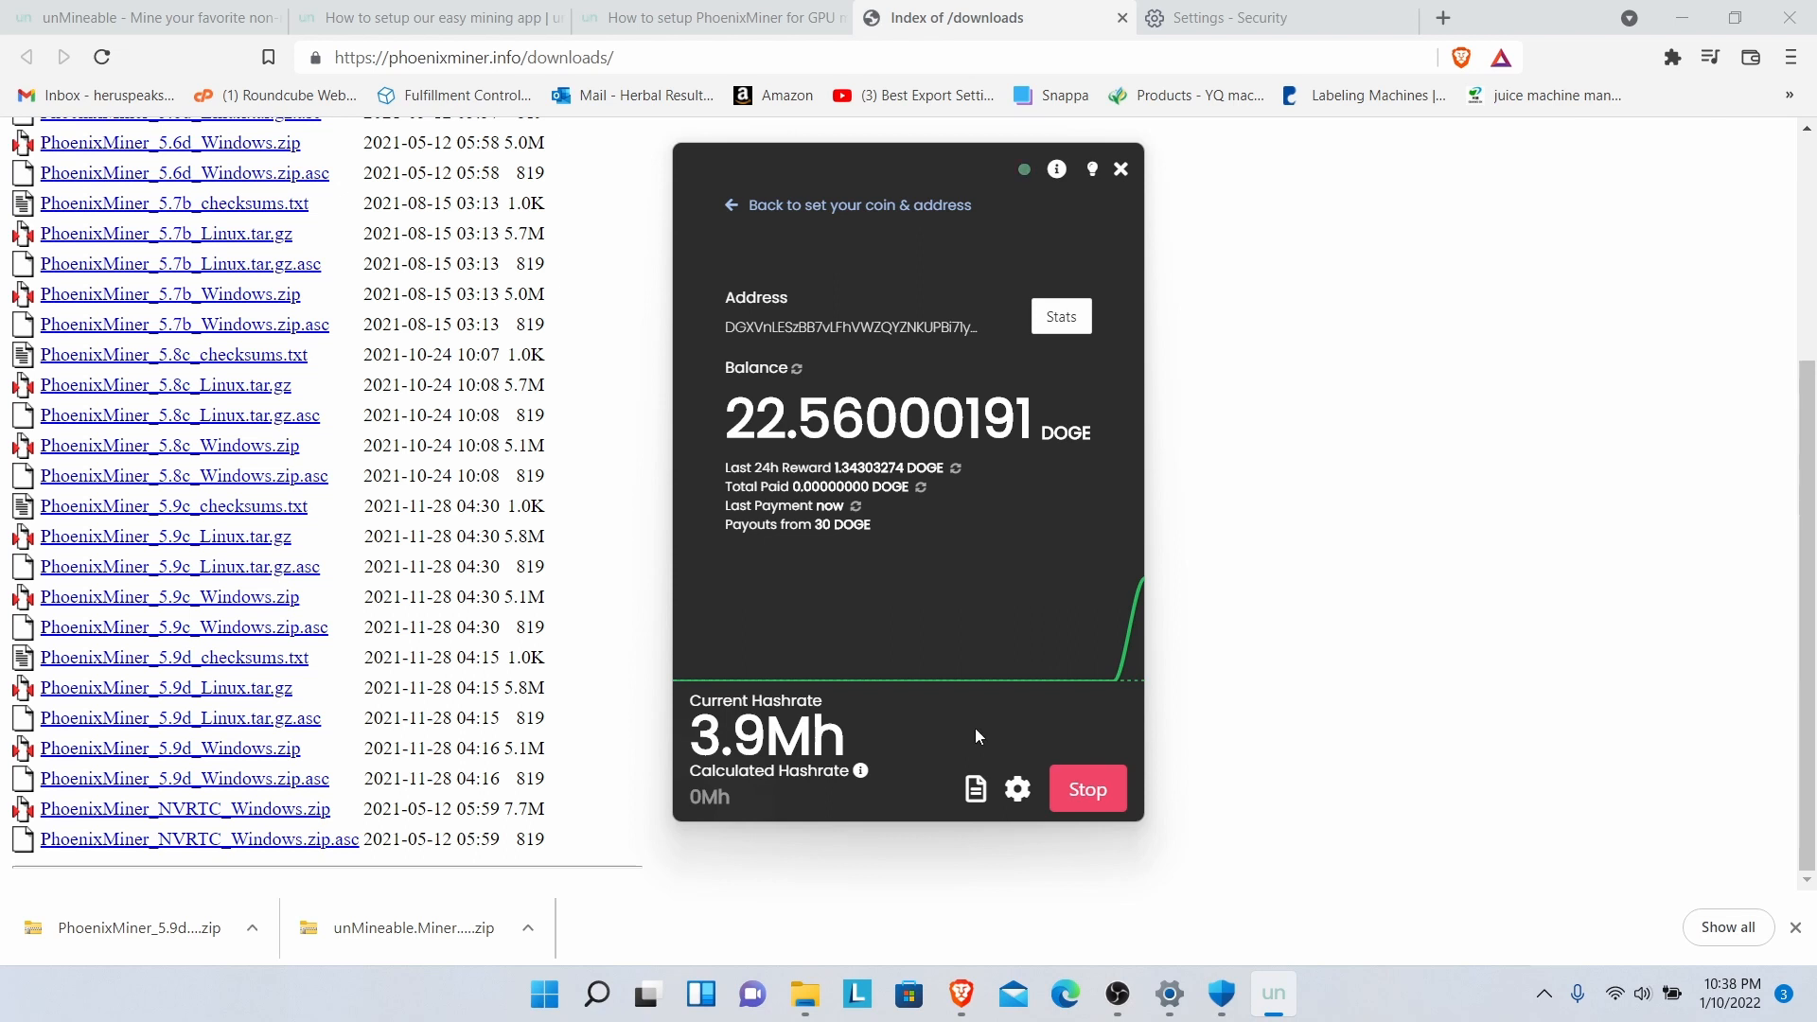
- Stop mining at 3.9 Mh and close the unMineable Miner window
left_click(1090, 793)
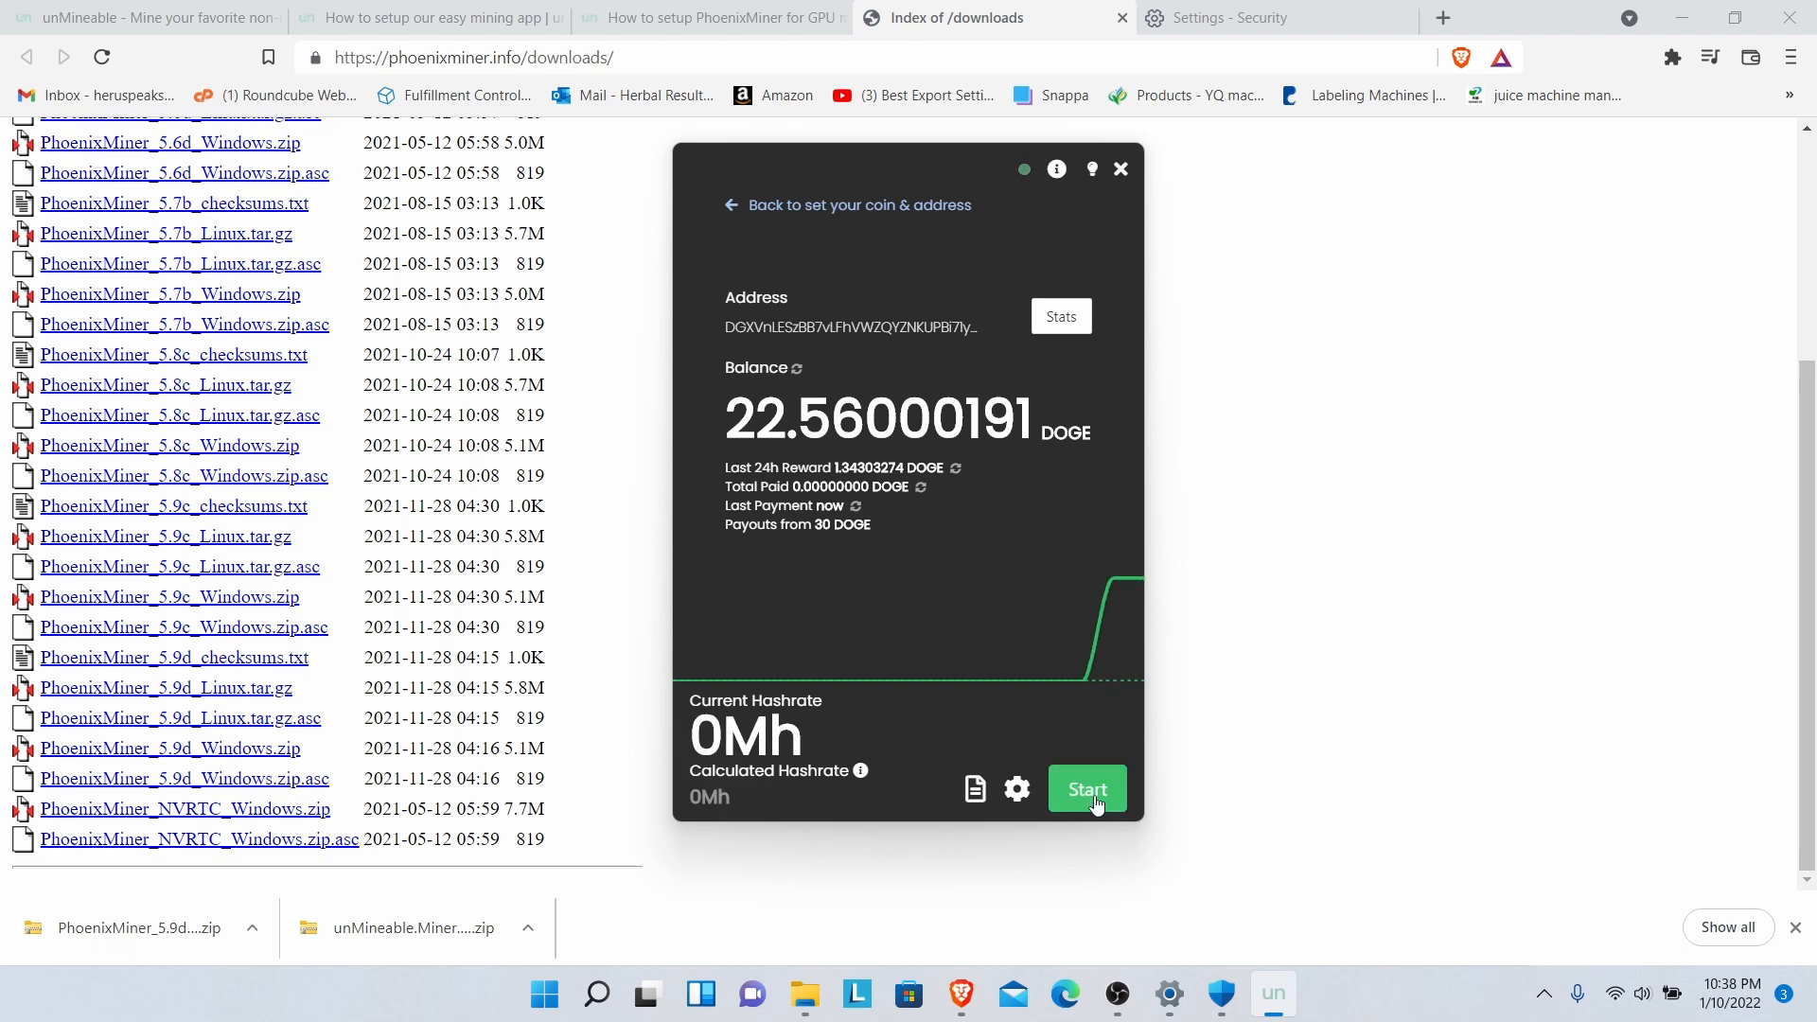
left_click(1123, 172)
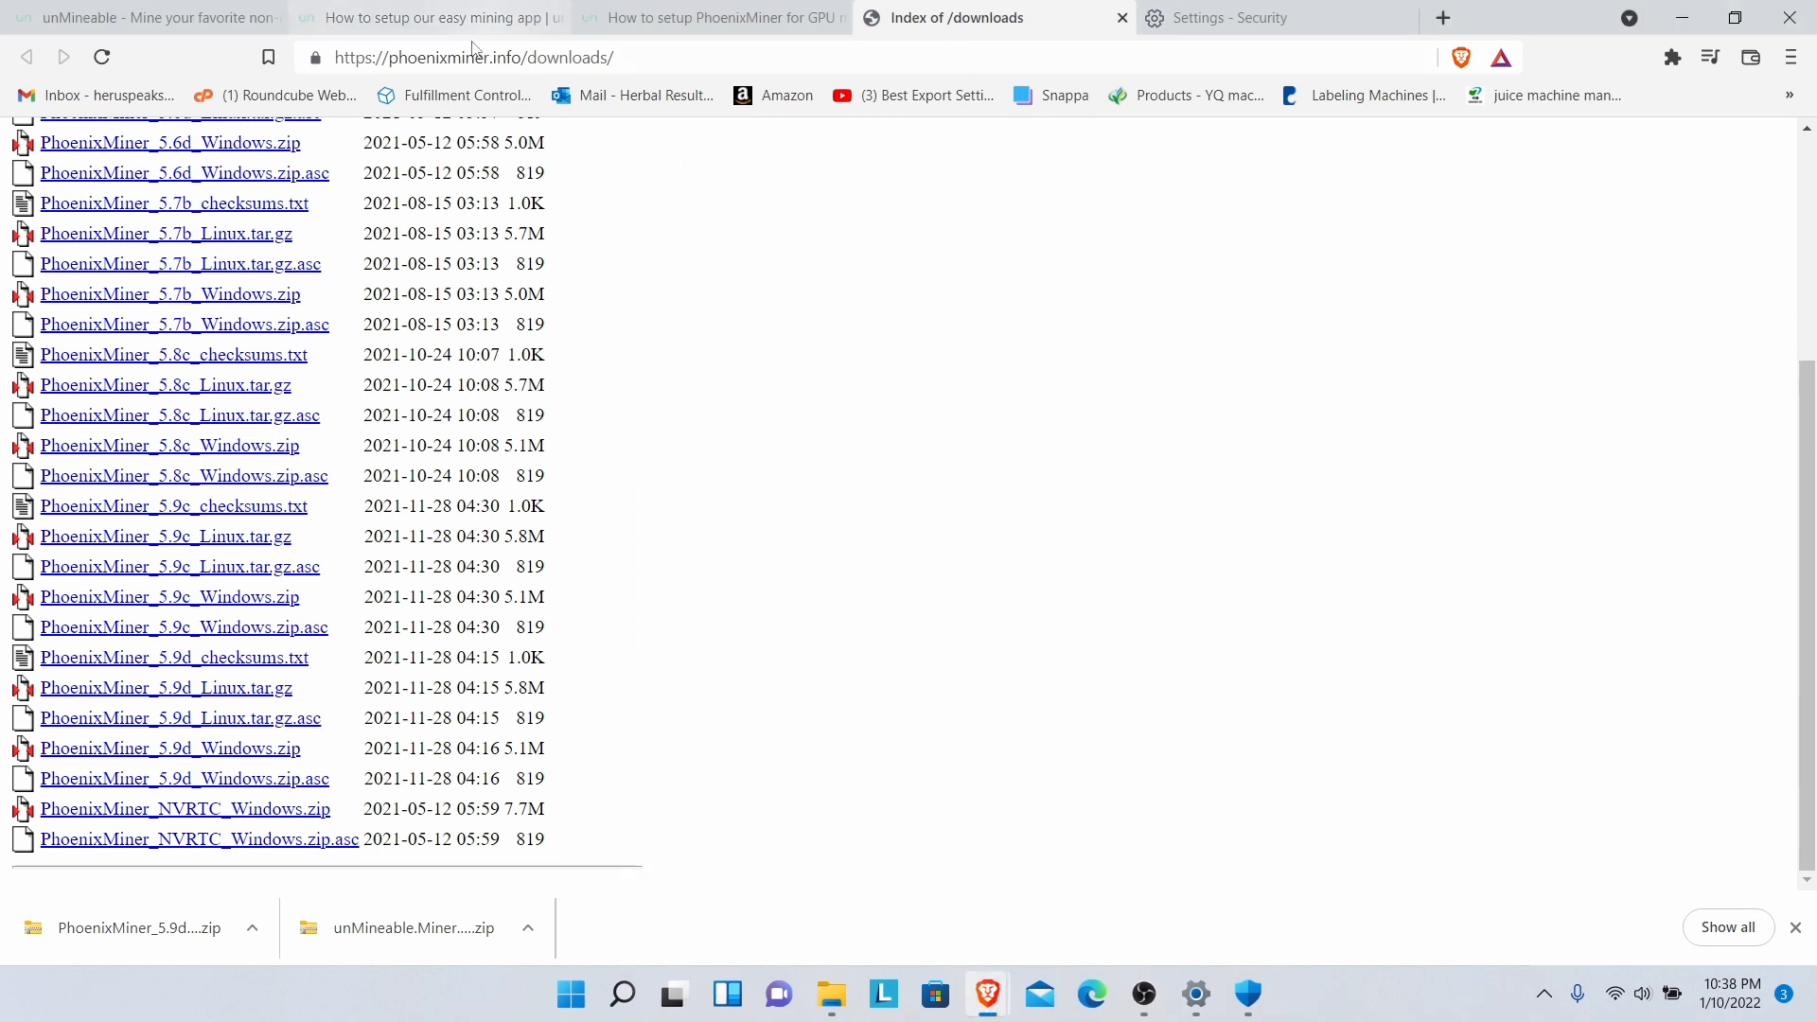
- From the unMineable miner download page, open the support center setup instructions
left_click(371, 27)
left_click(170, 15)
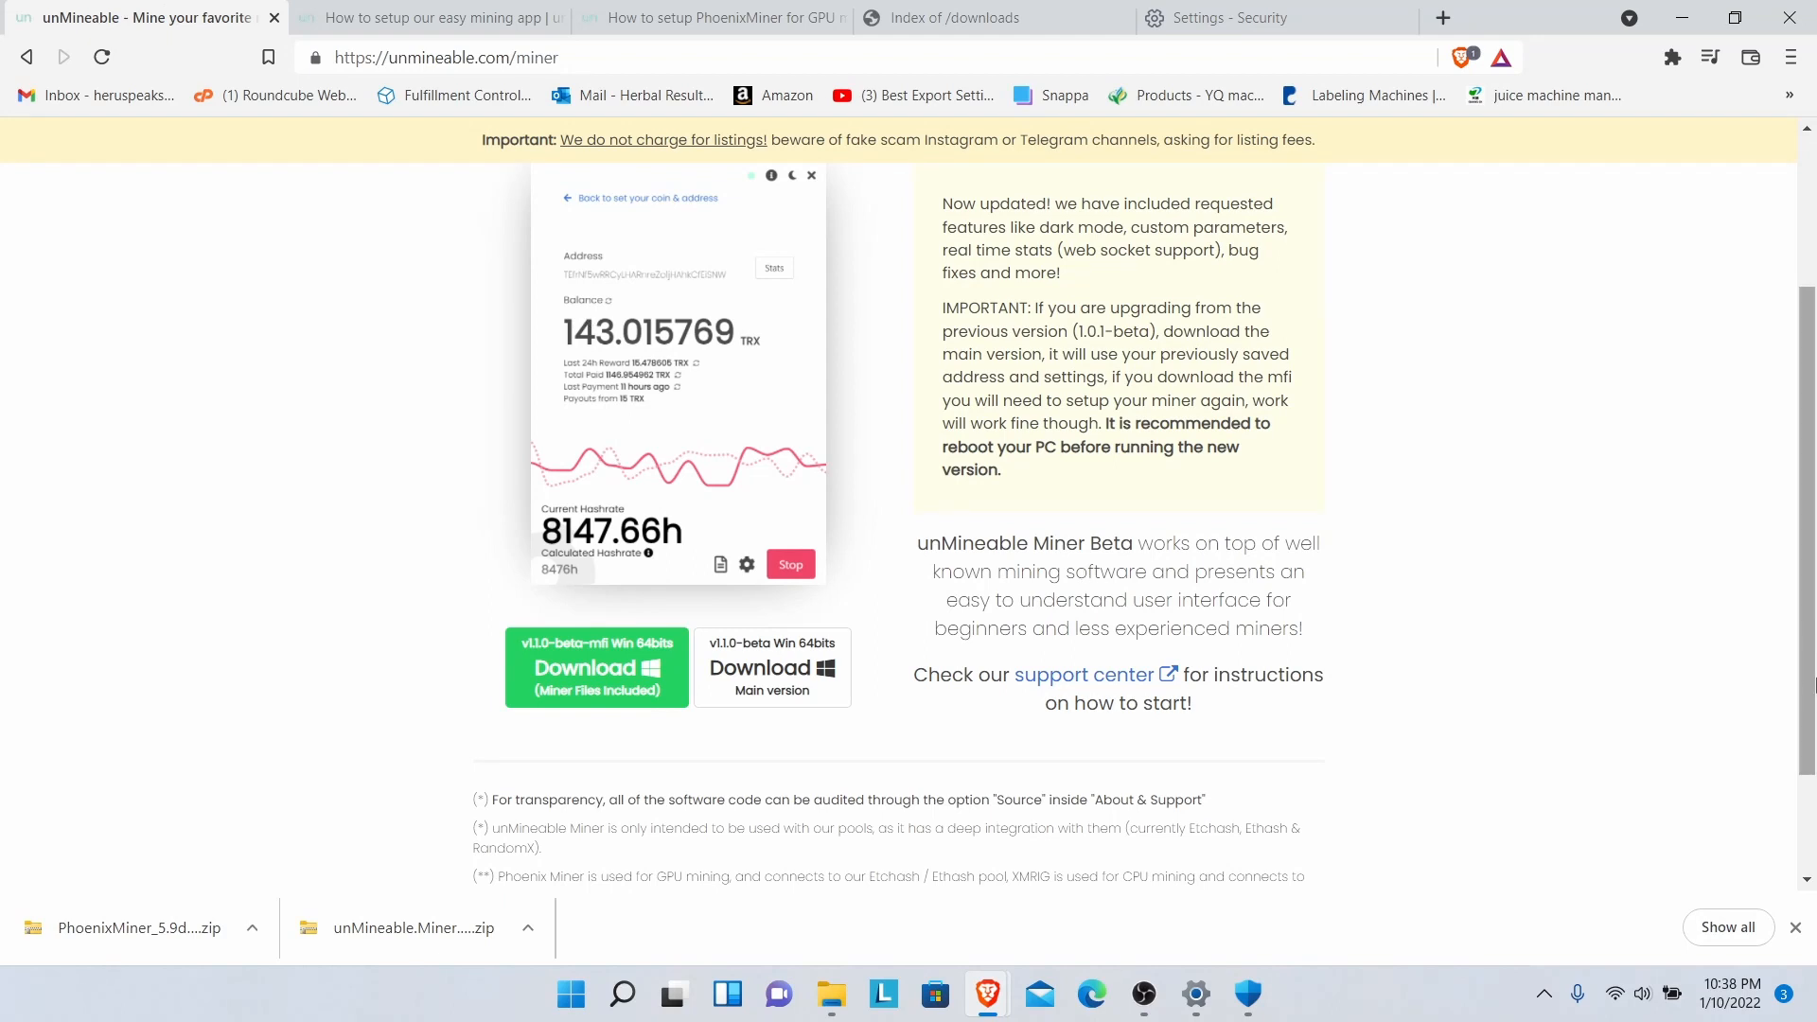
left_click_drag(1815, 696, 1815, 681)
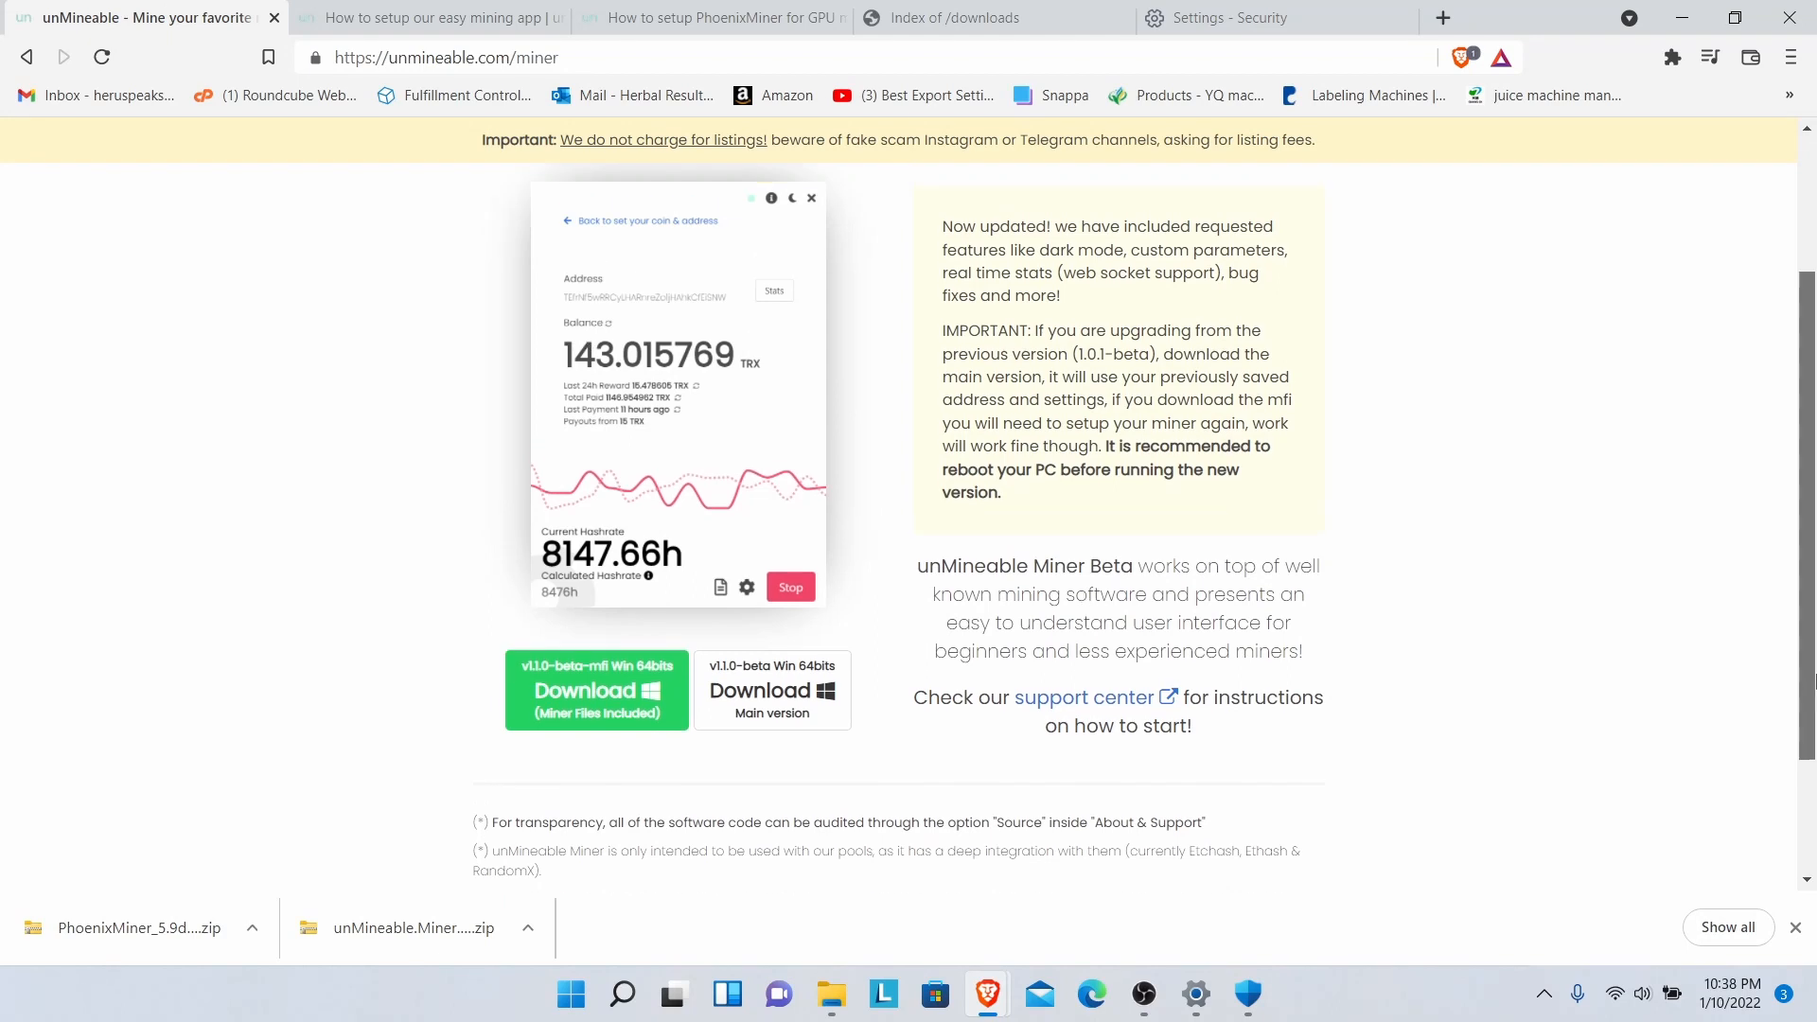
left_click(1078, 701)
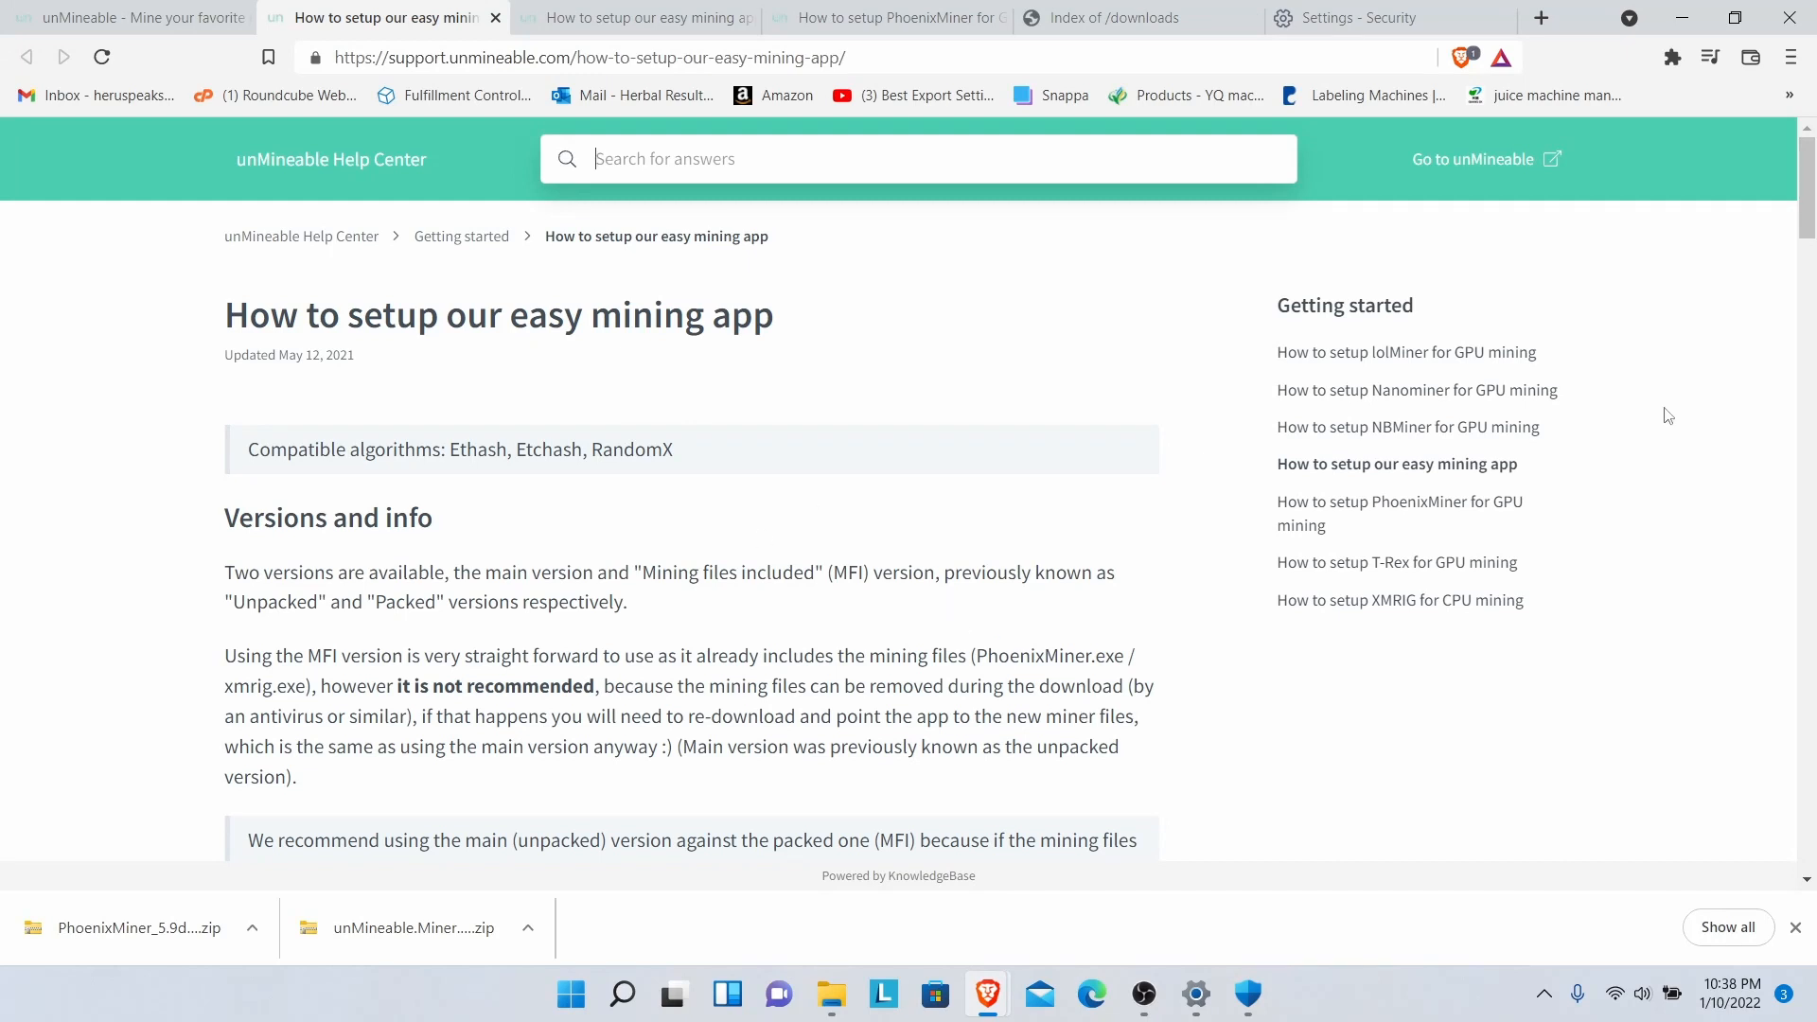
- Open the XMRIG CPU mining guide and follow its github.com/xmrig/xmrig/releases link
left_click_drag(1806, 232, 1812, 482)
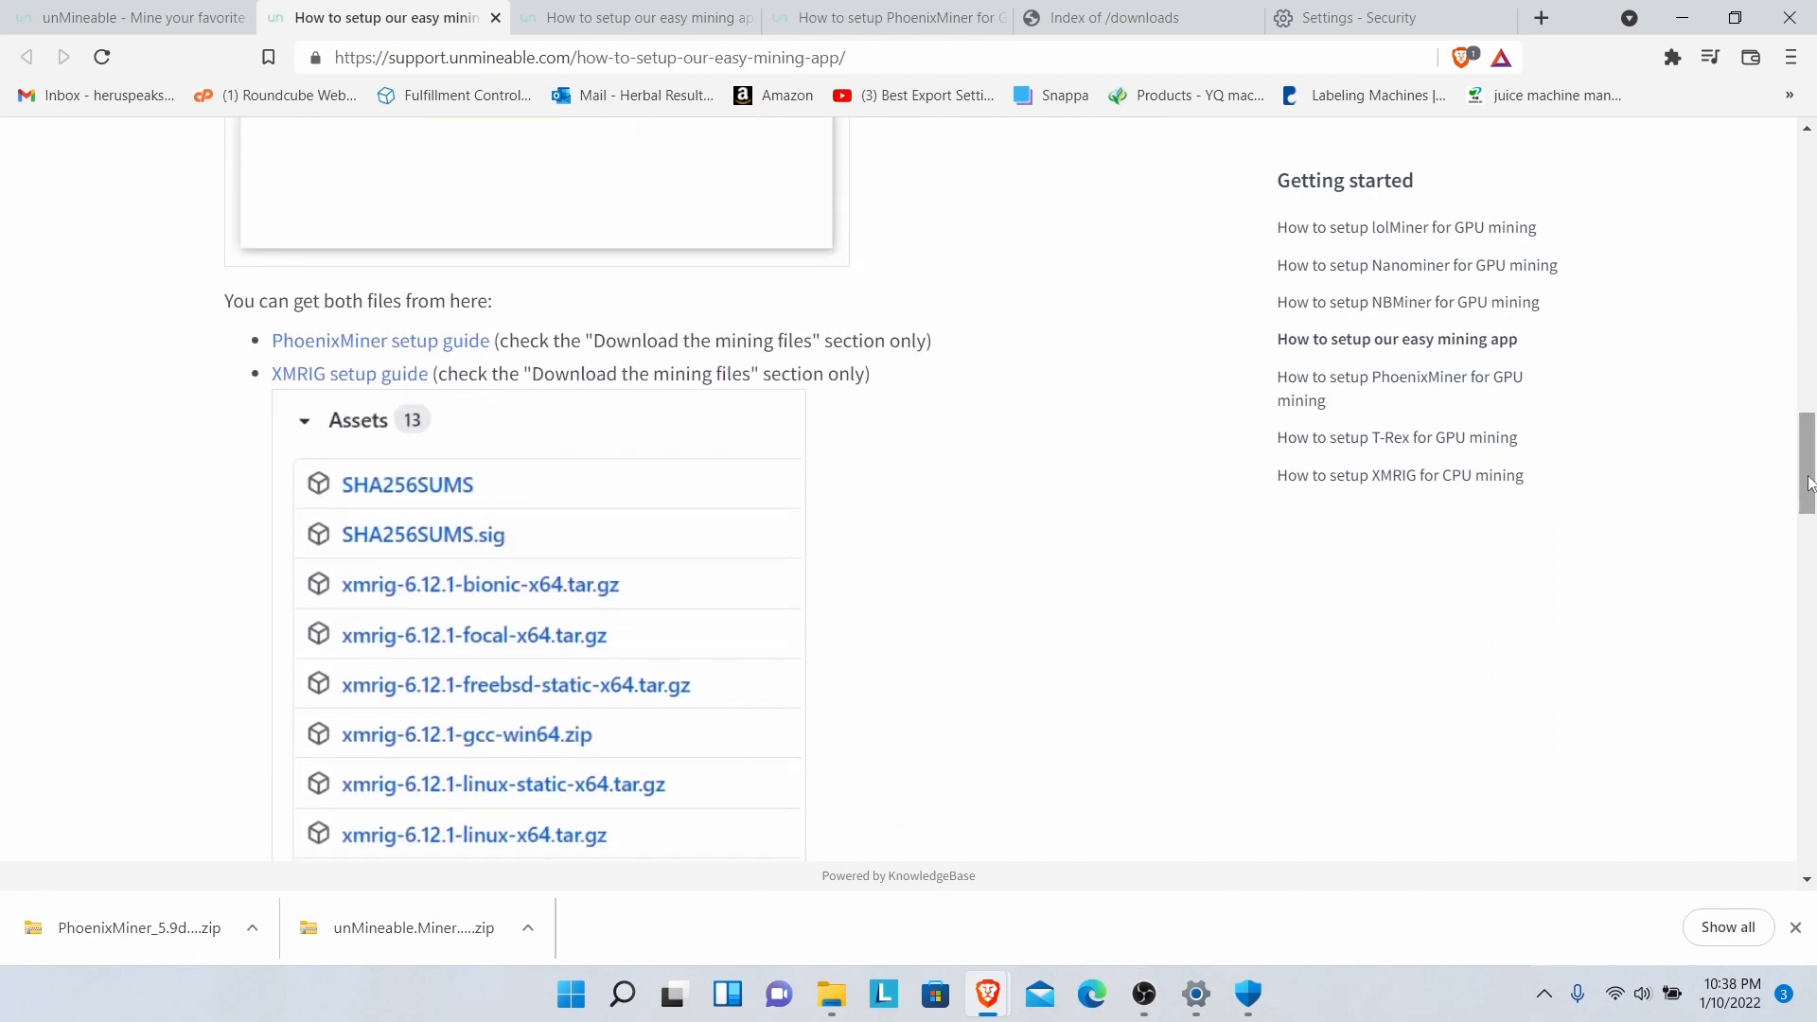
left_click(313, 389)
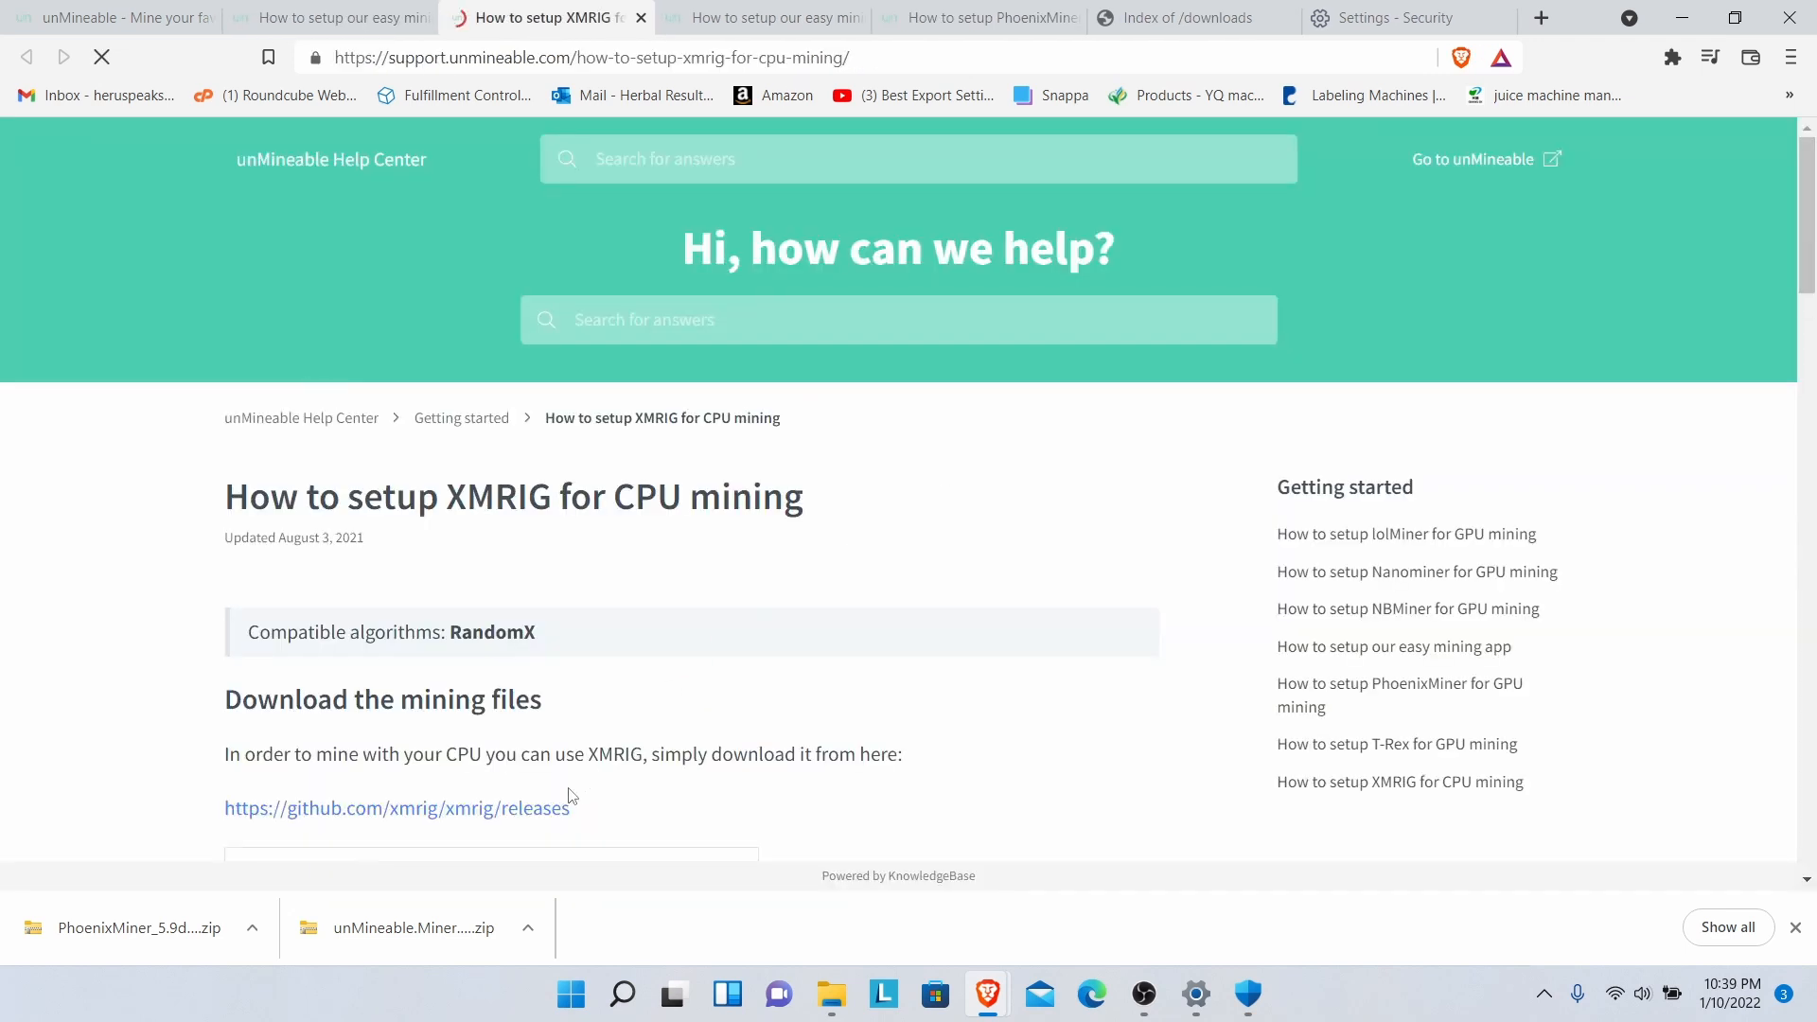
scroll(553, 809, "down", 2)
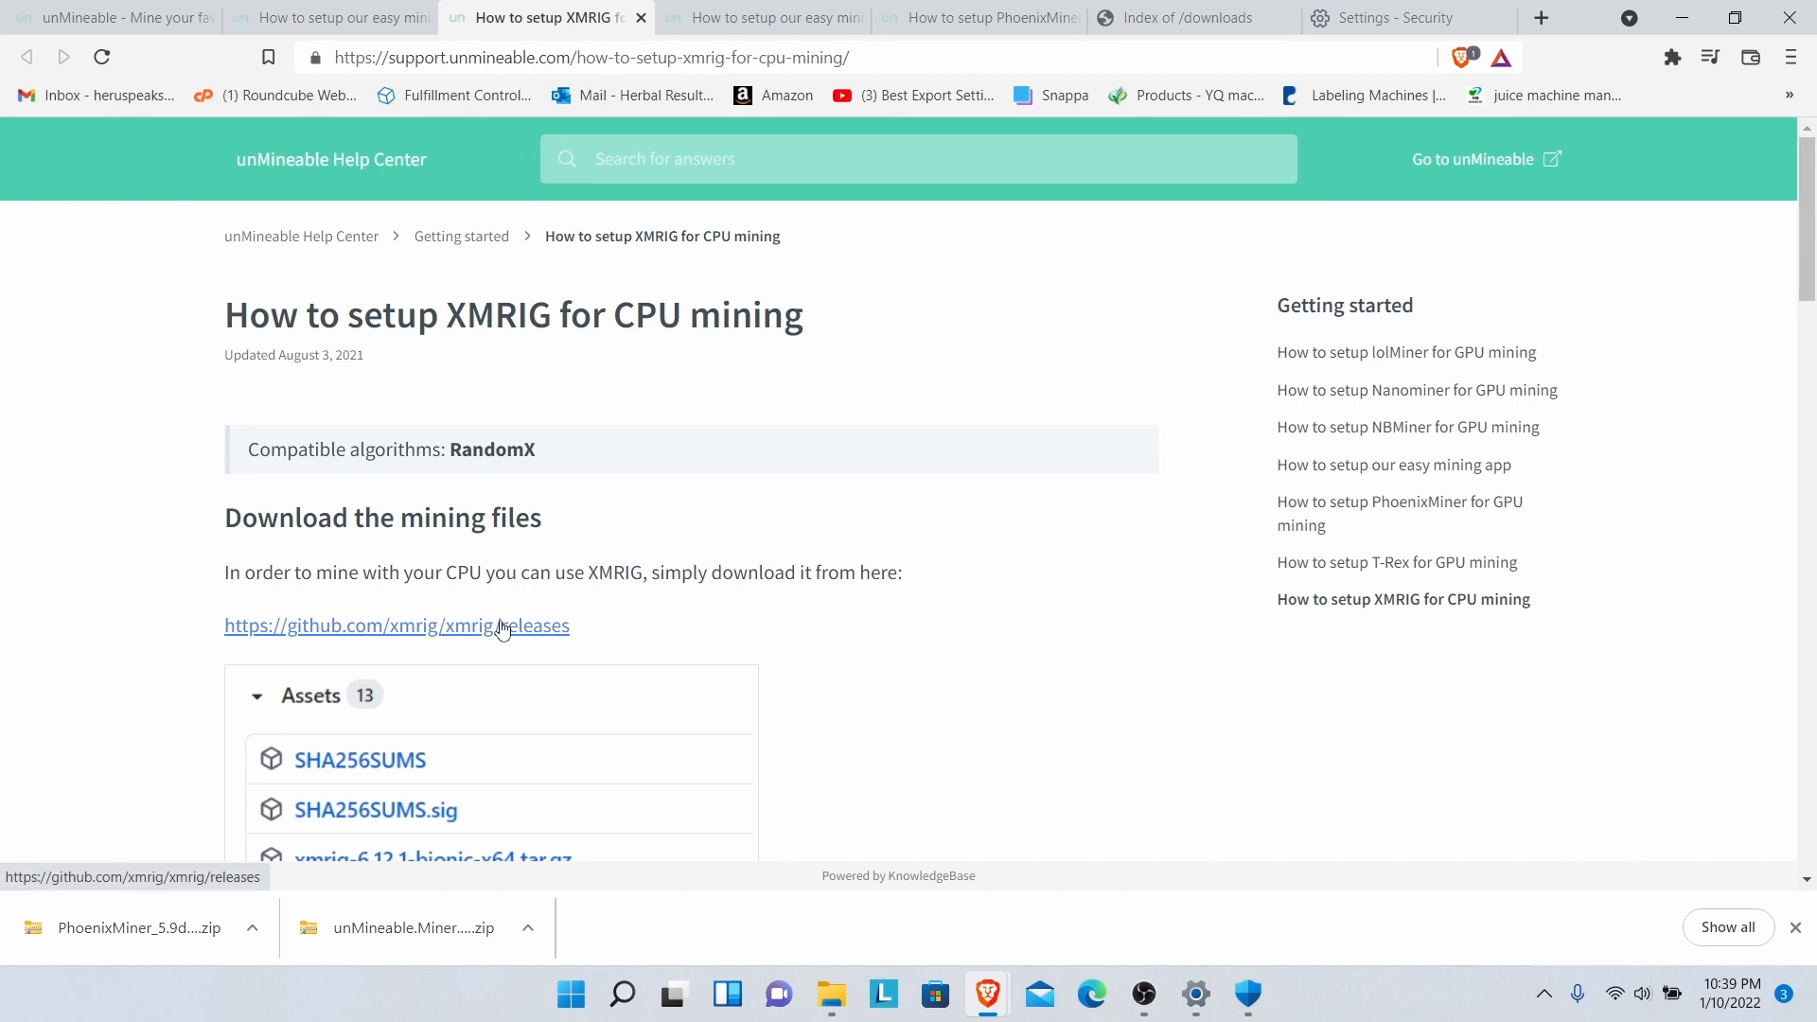
left_click(501, 626)
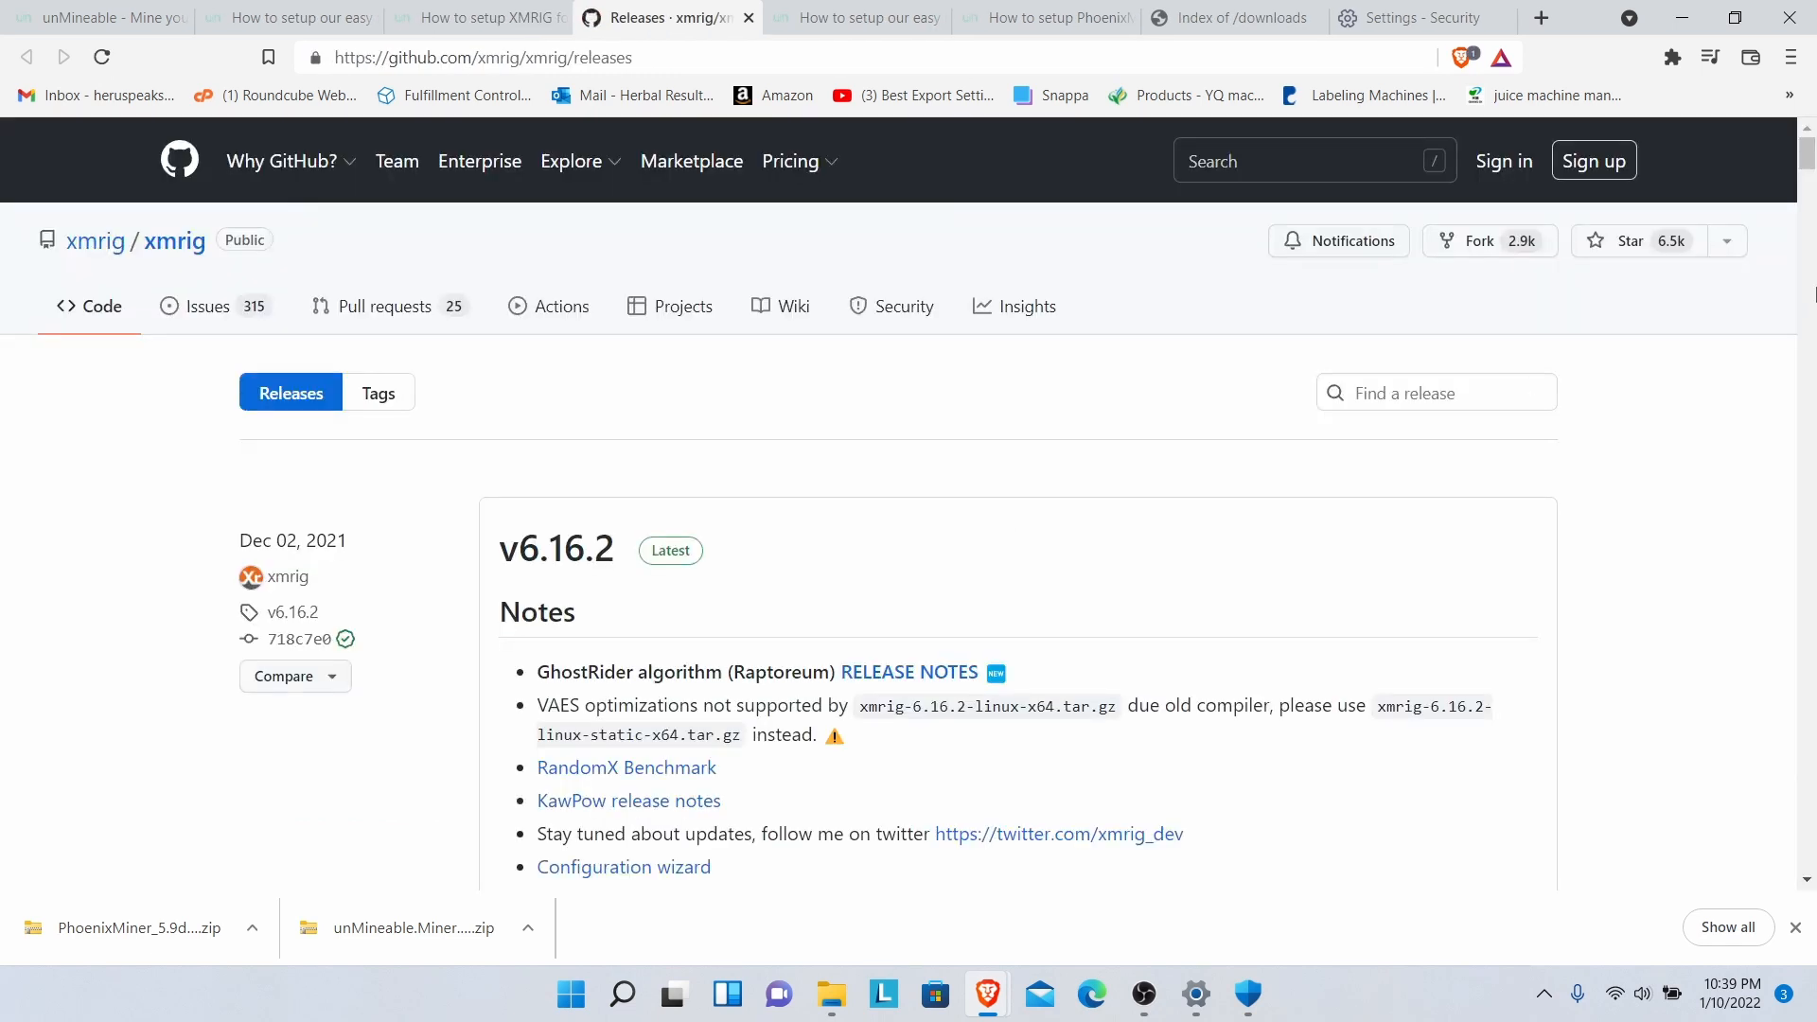
- Download xmrig-6.16.2-msvc-win64.zip from the v6.16.2 release assets into Downloads
scroll(1808, 169, "down", 2)
left_click_drag(1808, 168, 1808, 256)
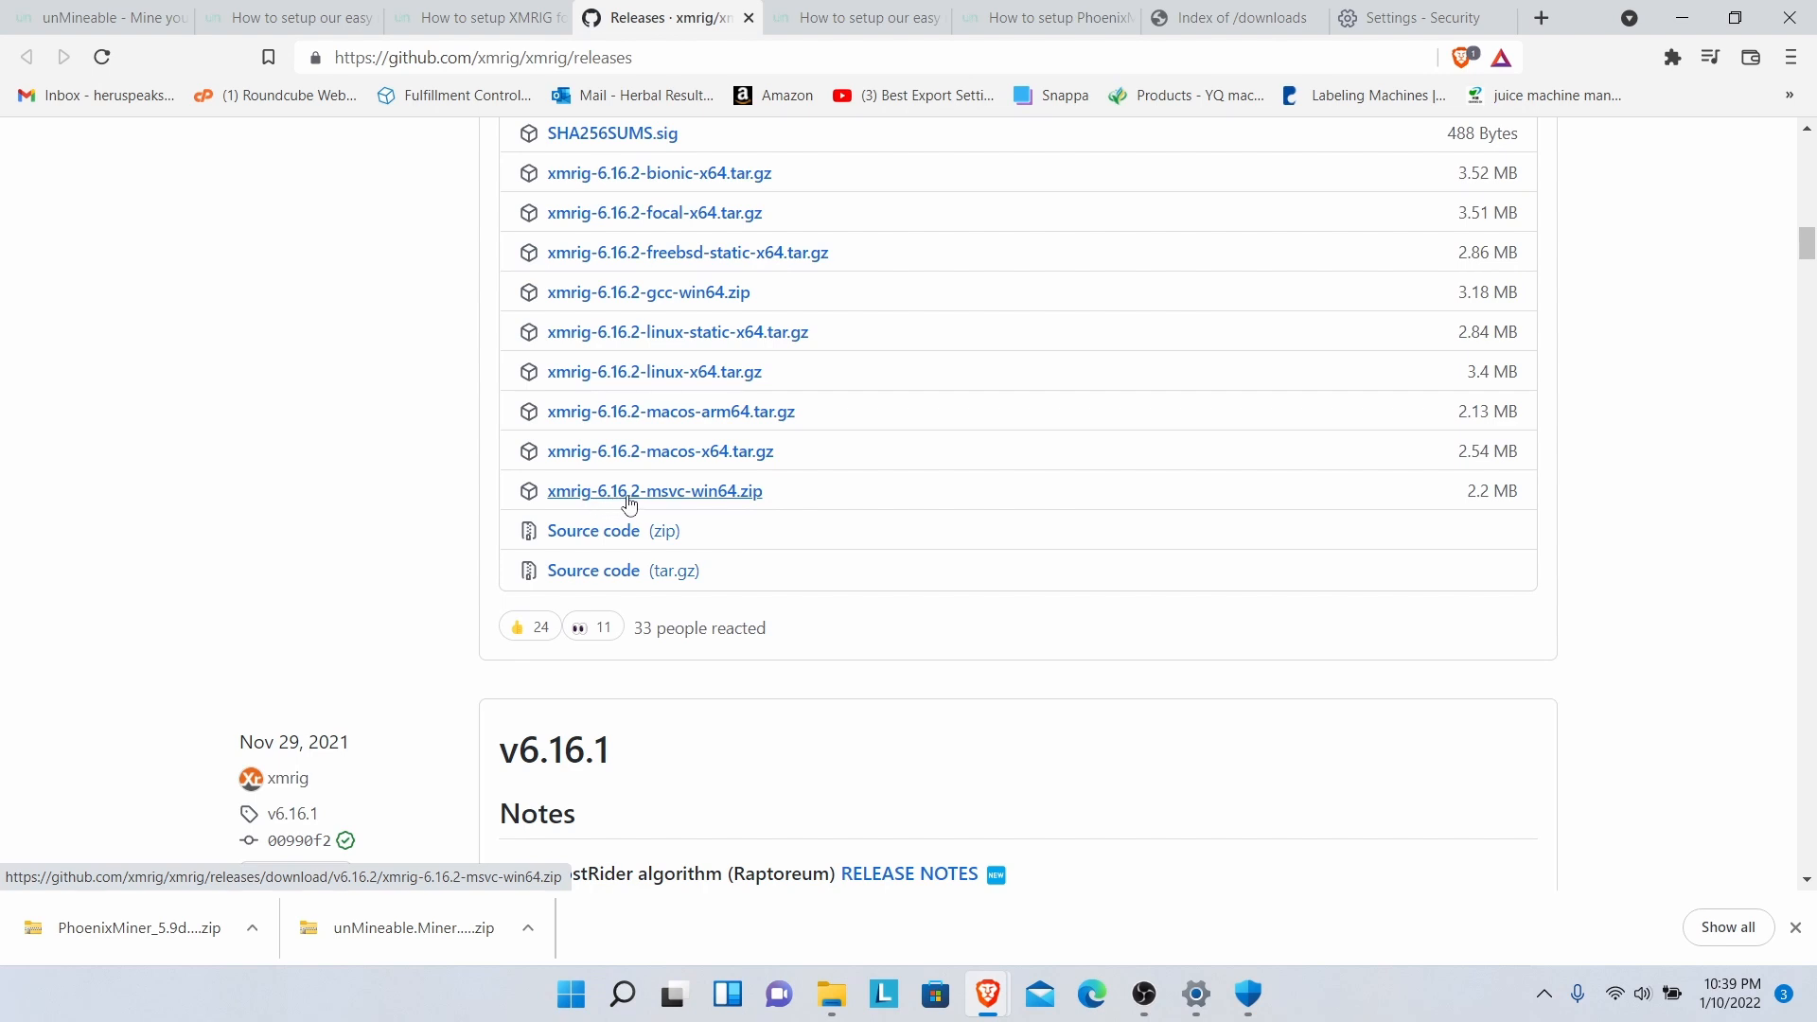
left_click(715, 493)
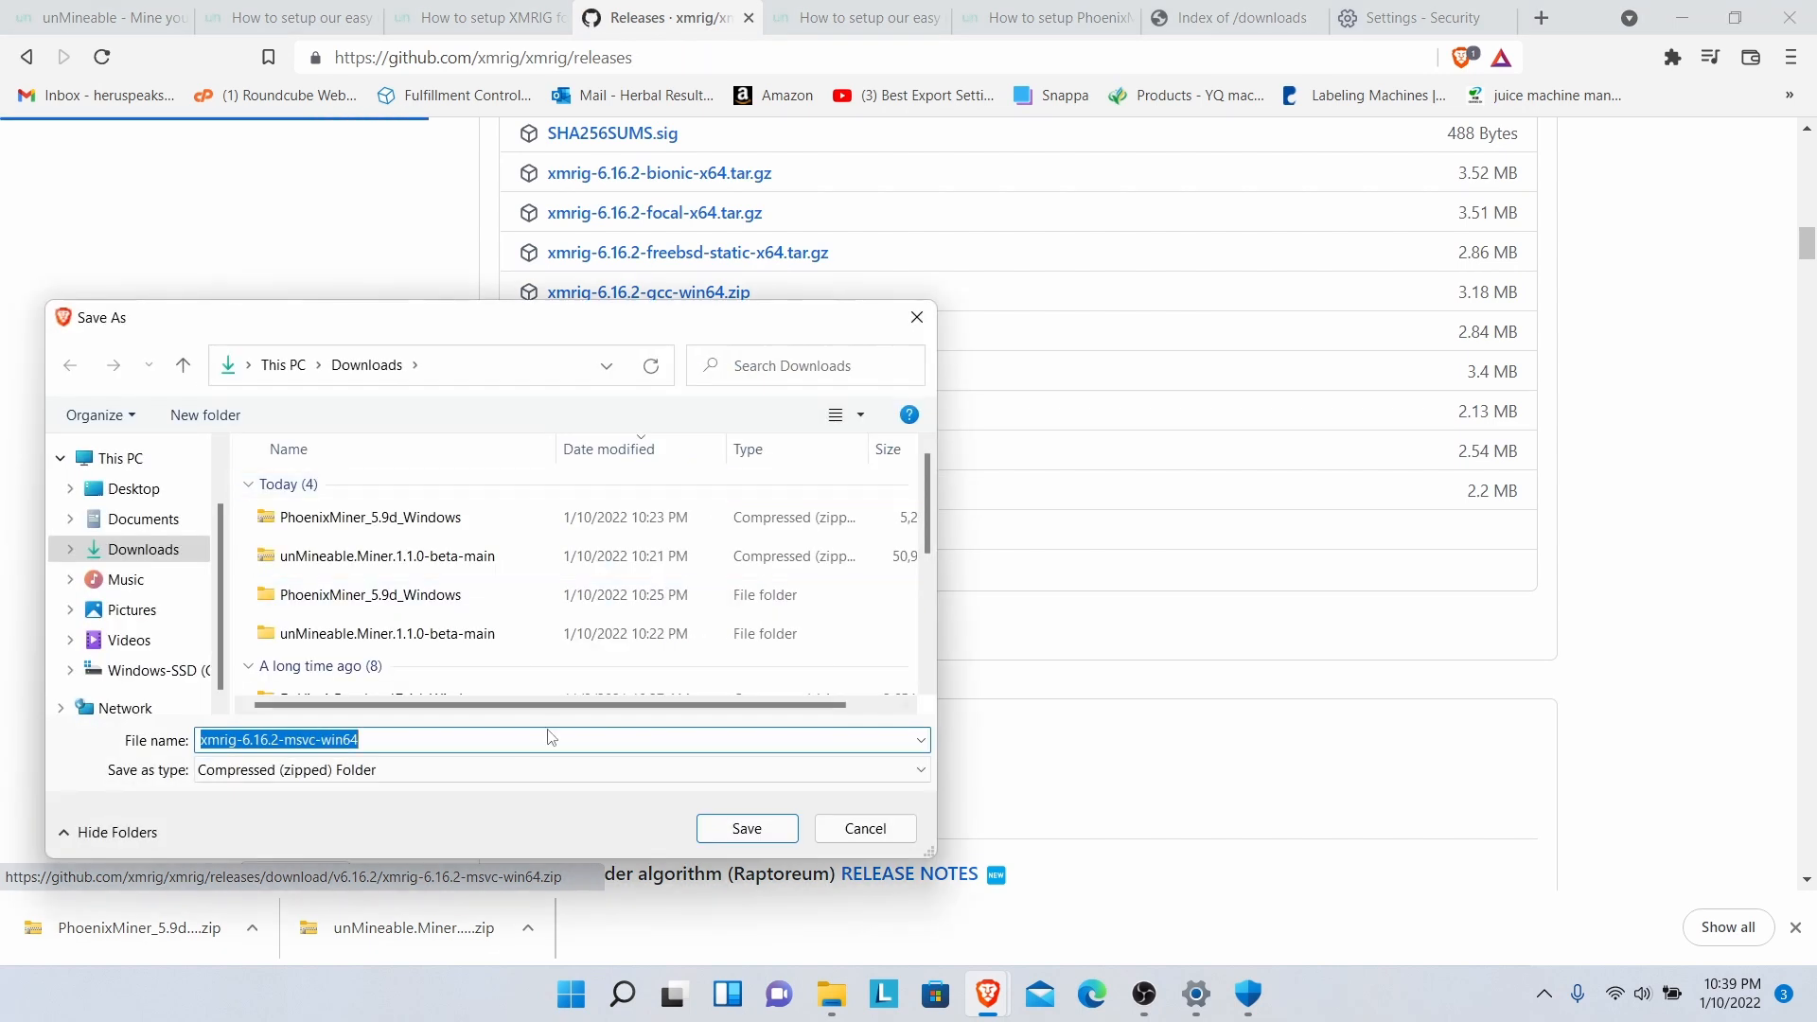
left_click(747, 829)
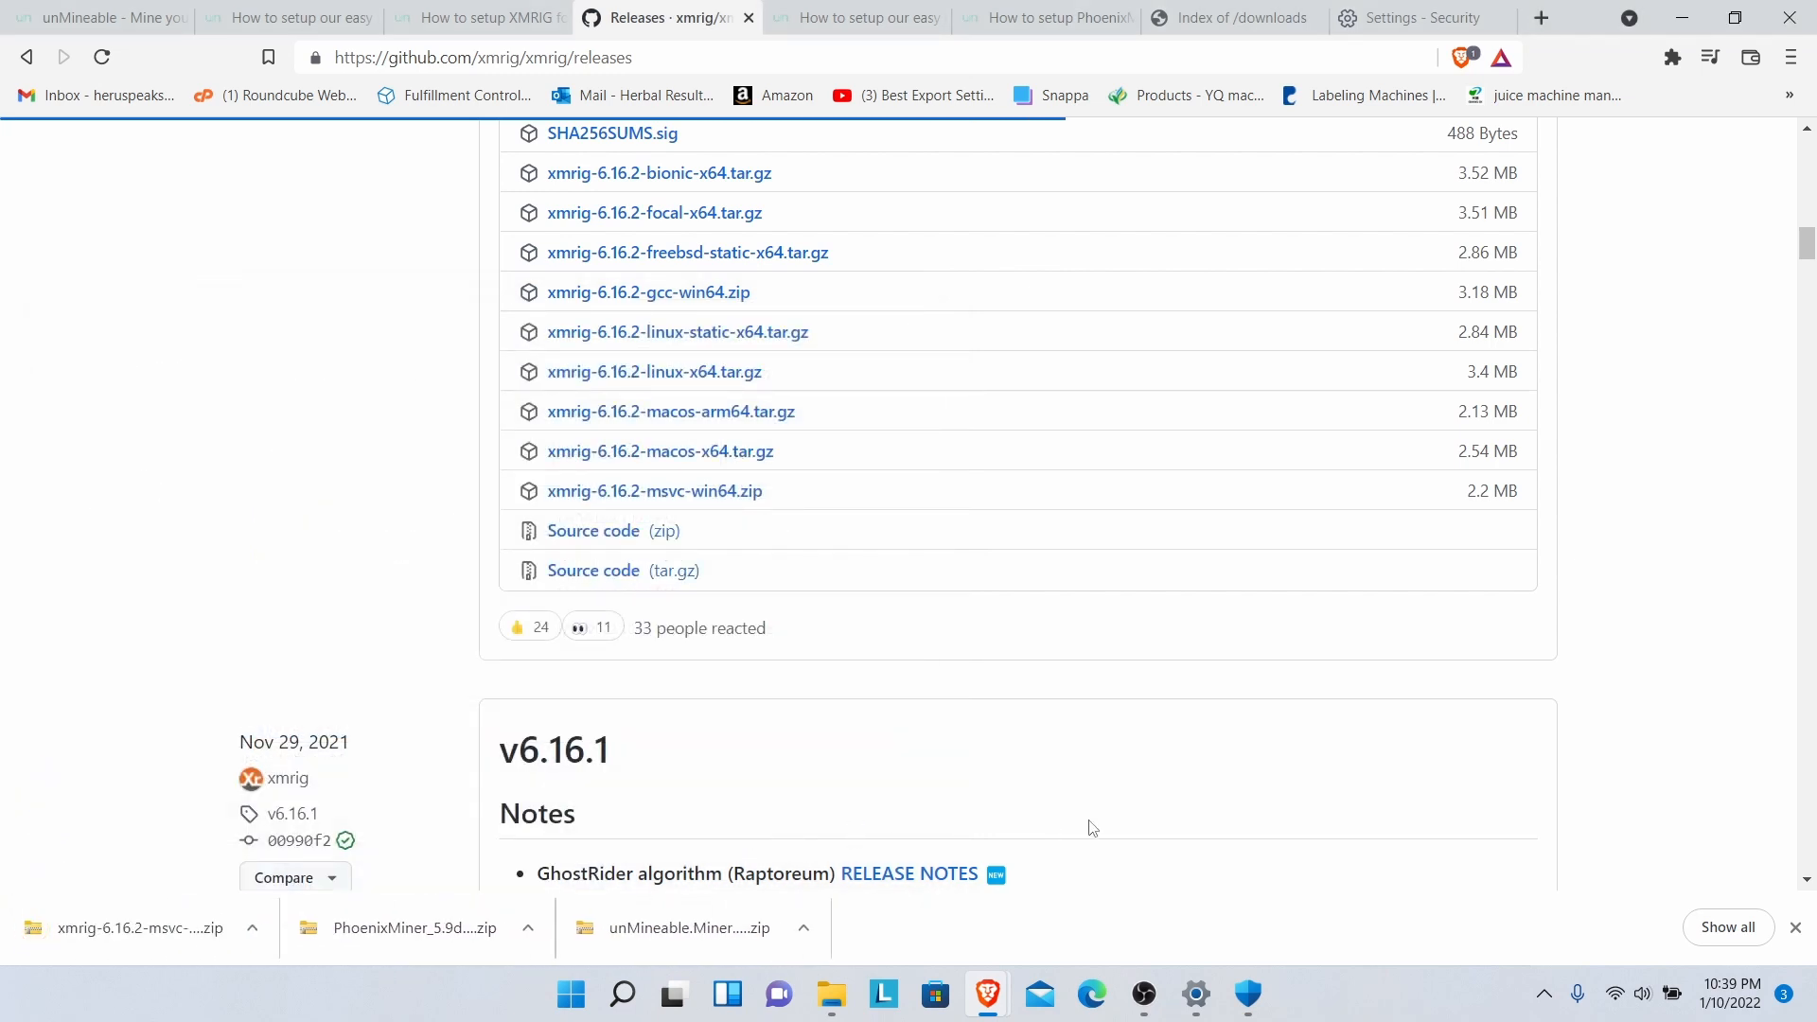
left_click(253, 929)
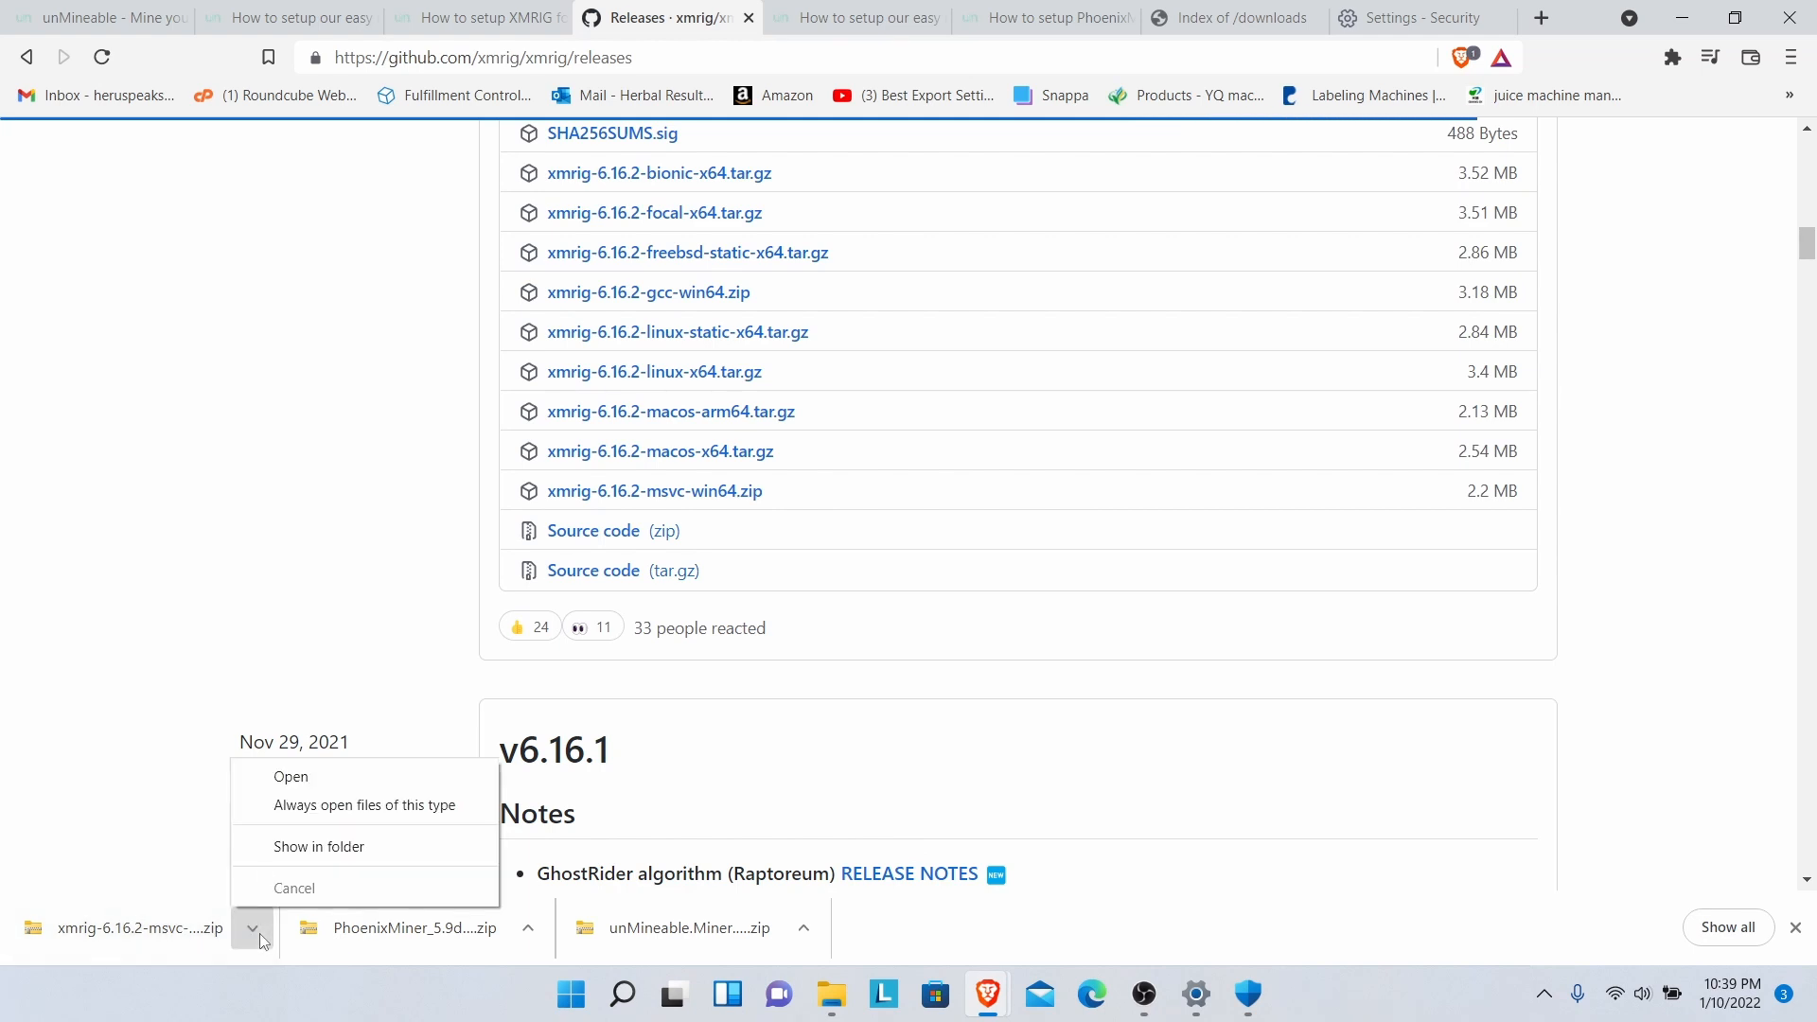
- Extract the xmrig zip into an xmrig-6.16.2-msvc-win64 folder and return to Downloads
left_click(284, 850)
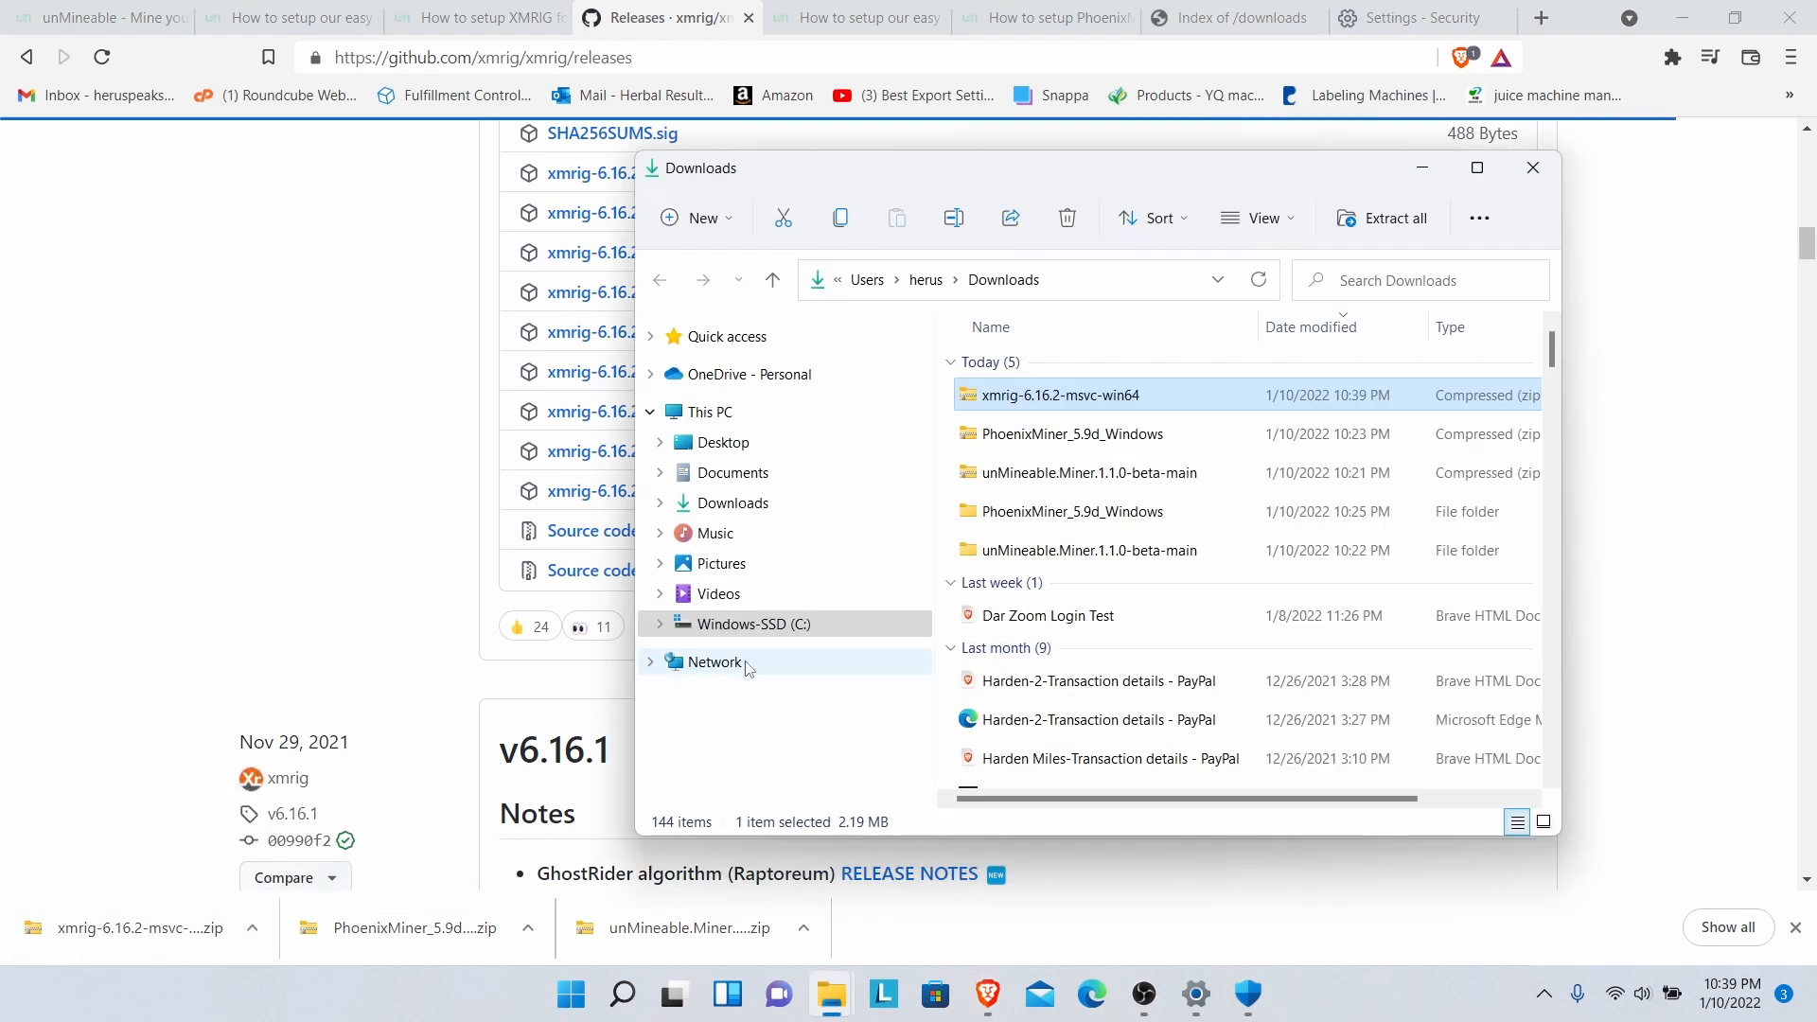
right_click(991, 402)
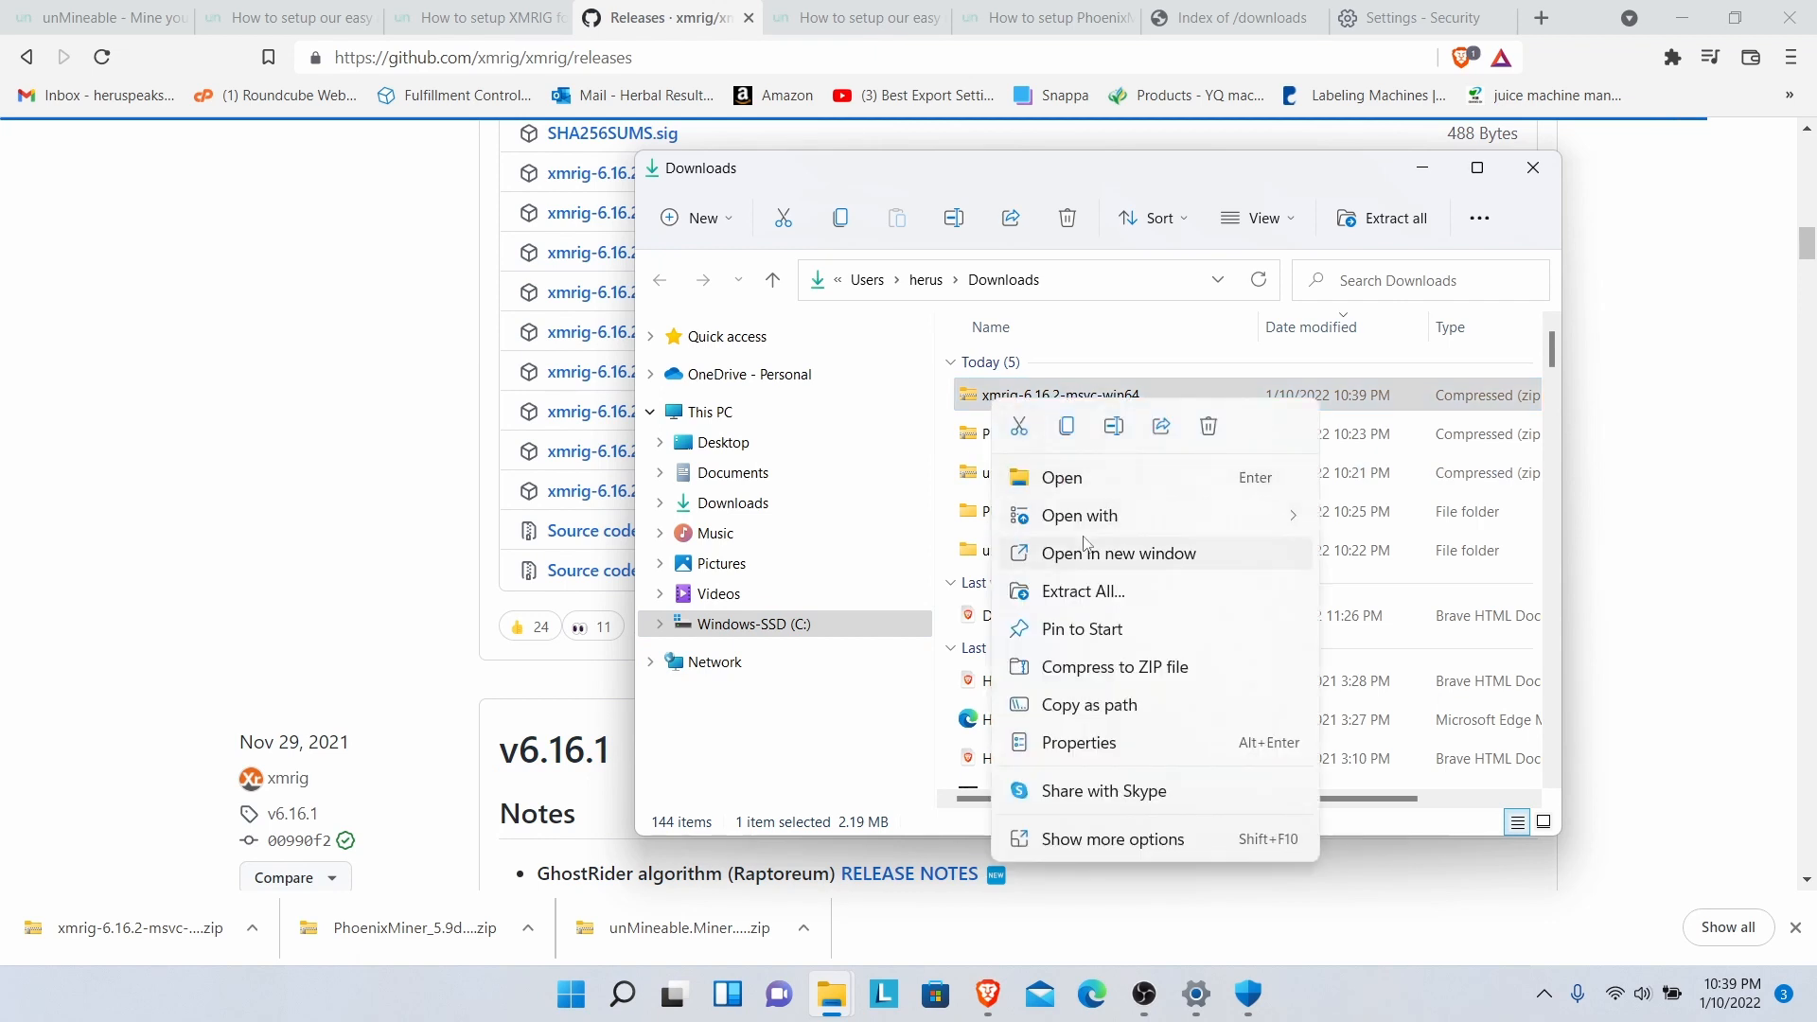
left_click(1094, 600)
left_click(1096, 736)
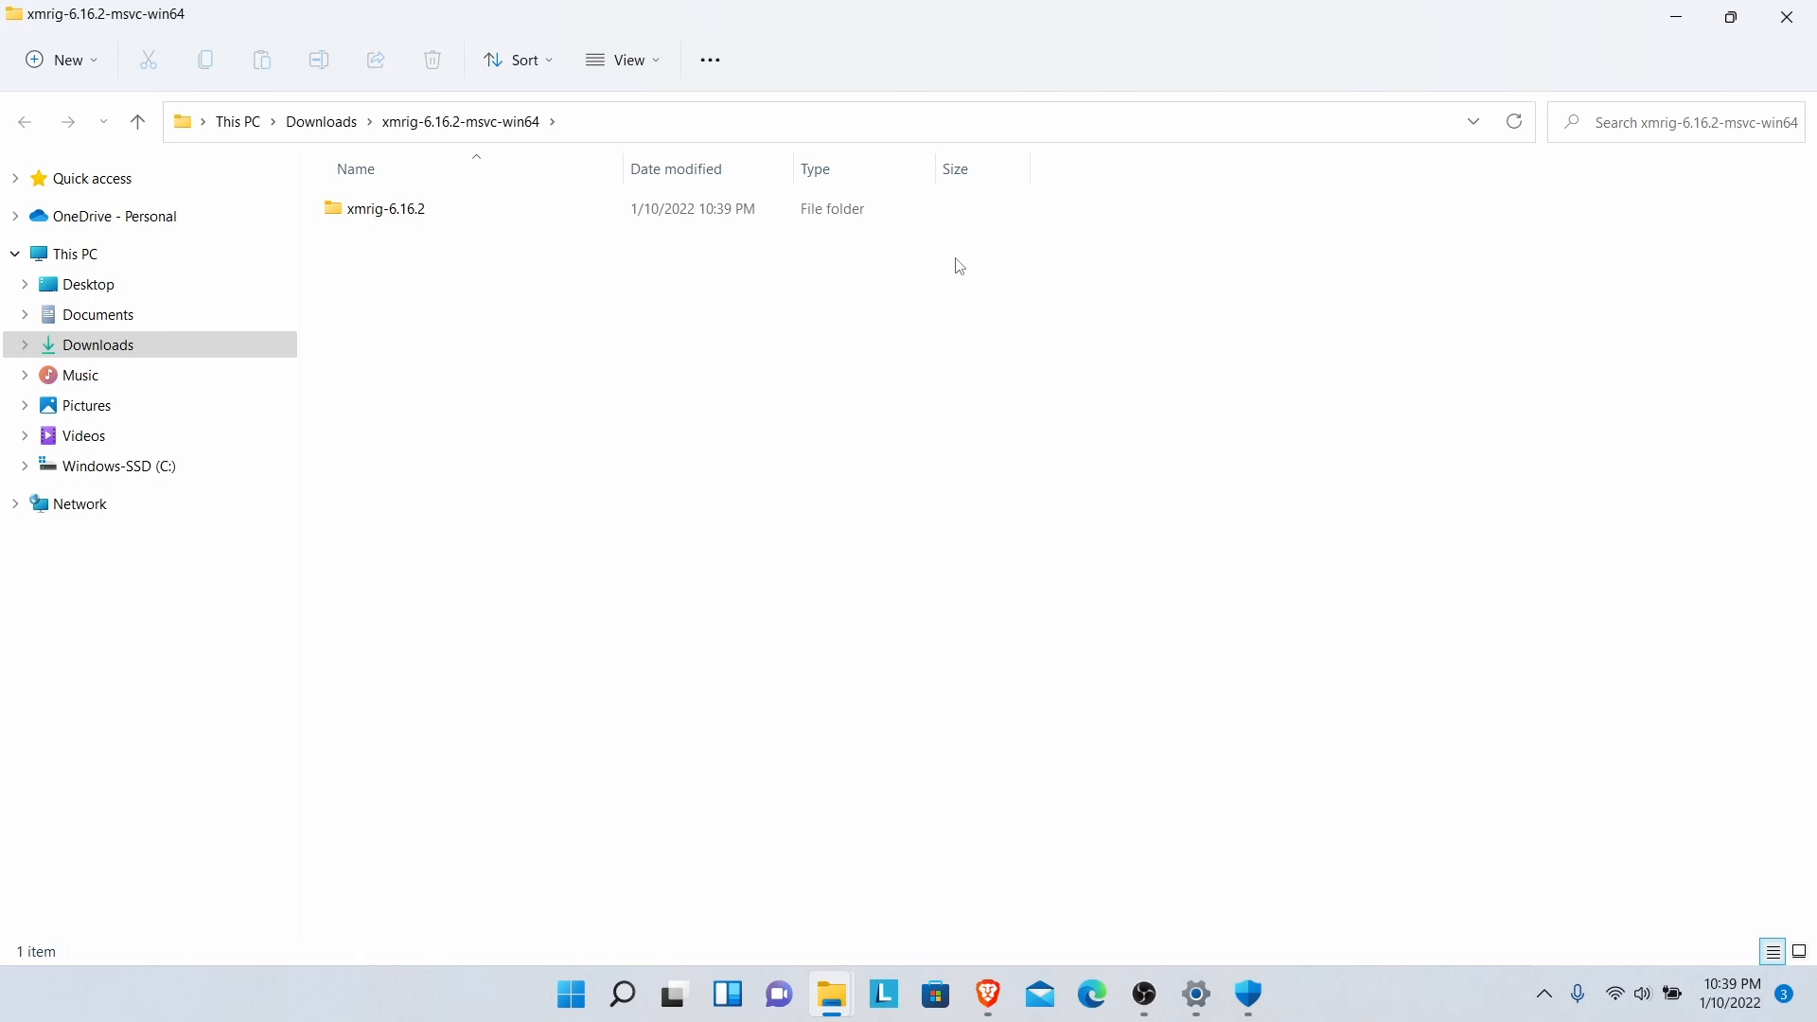
left_click(300, 125)
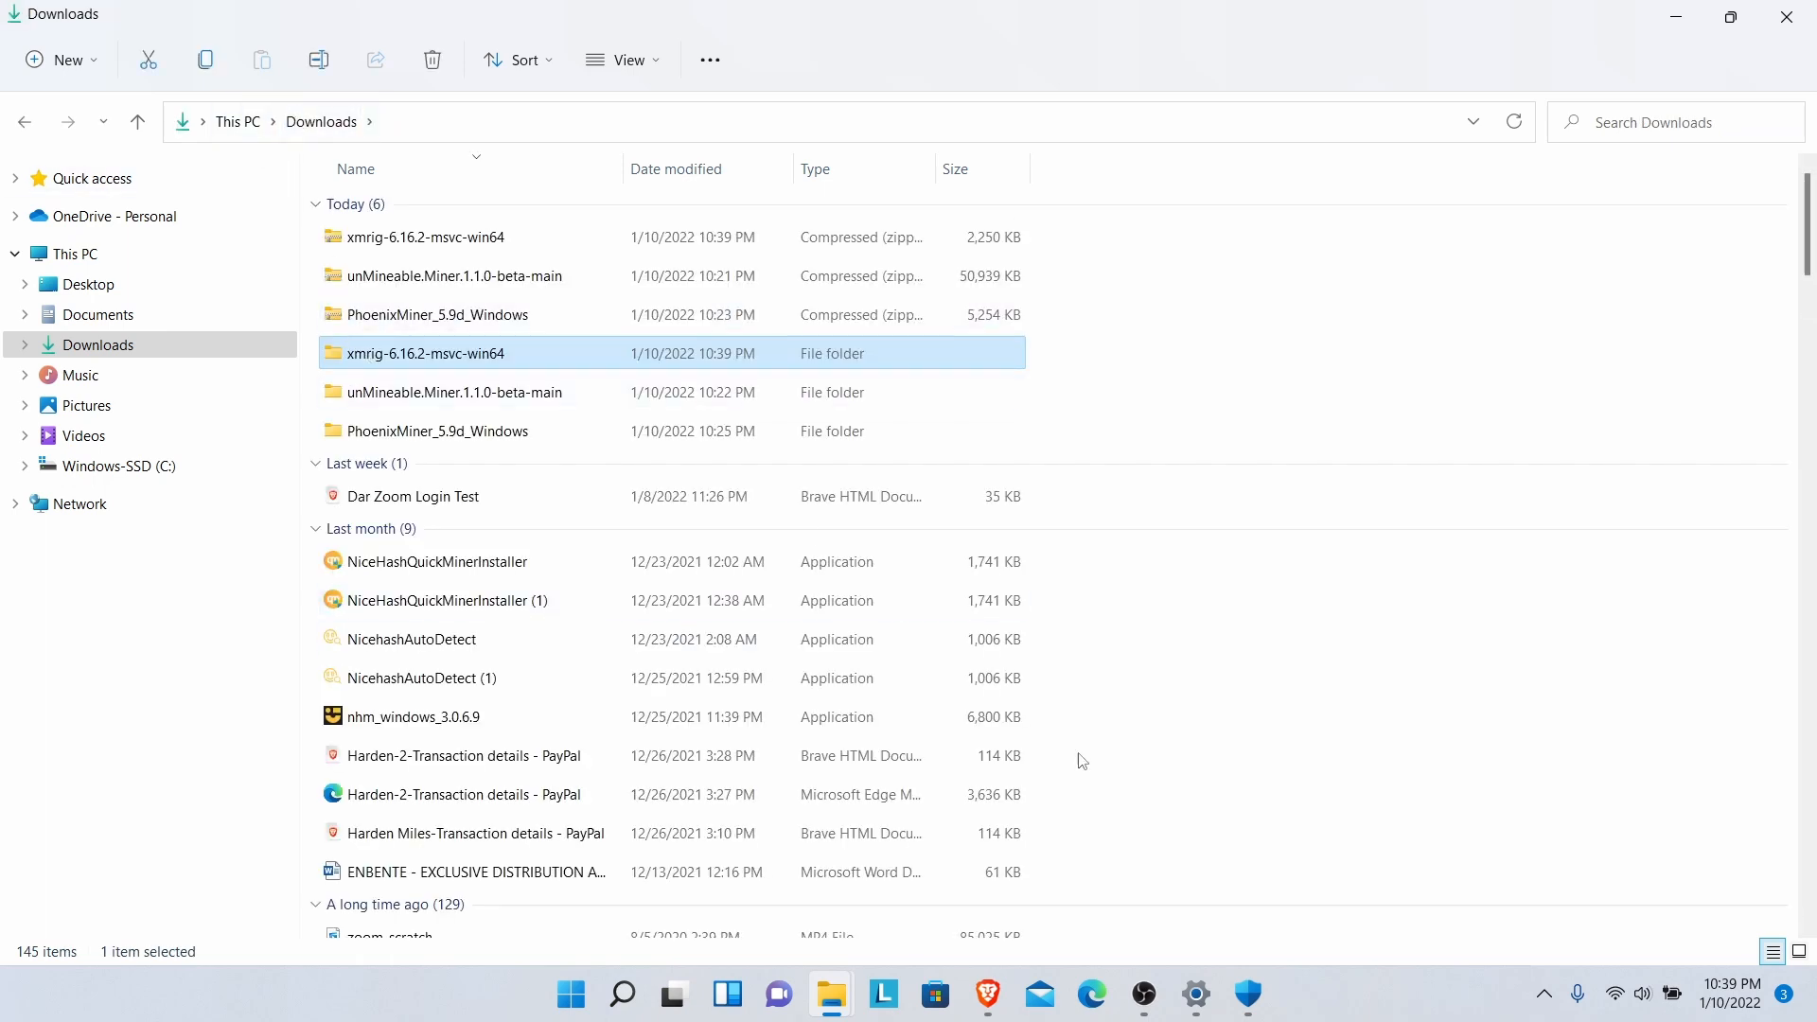
- Add the Downloads xmrig-6.16.2-msvc-win64 folder as a Windows Defender folder exclusion
left_click(1245, 990)
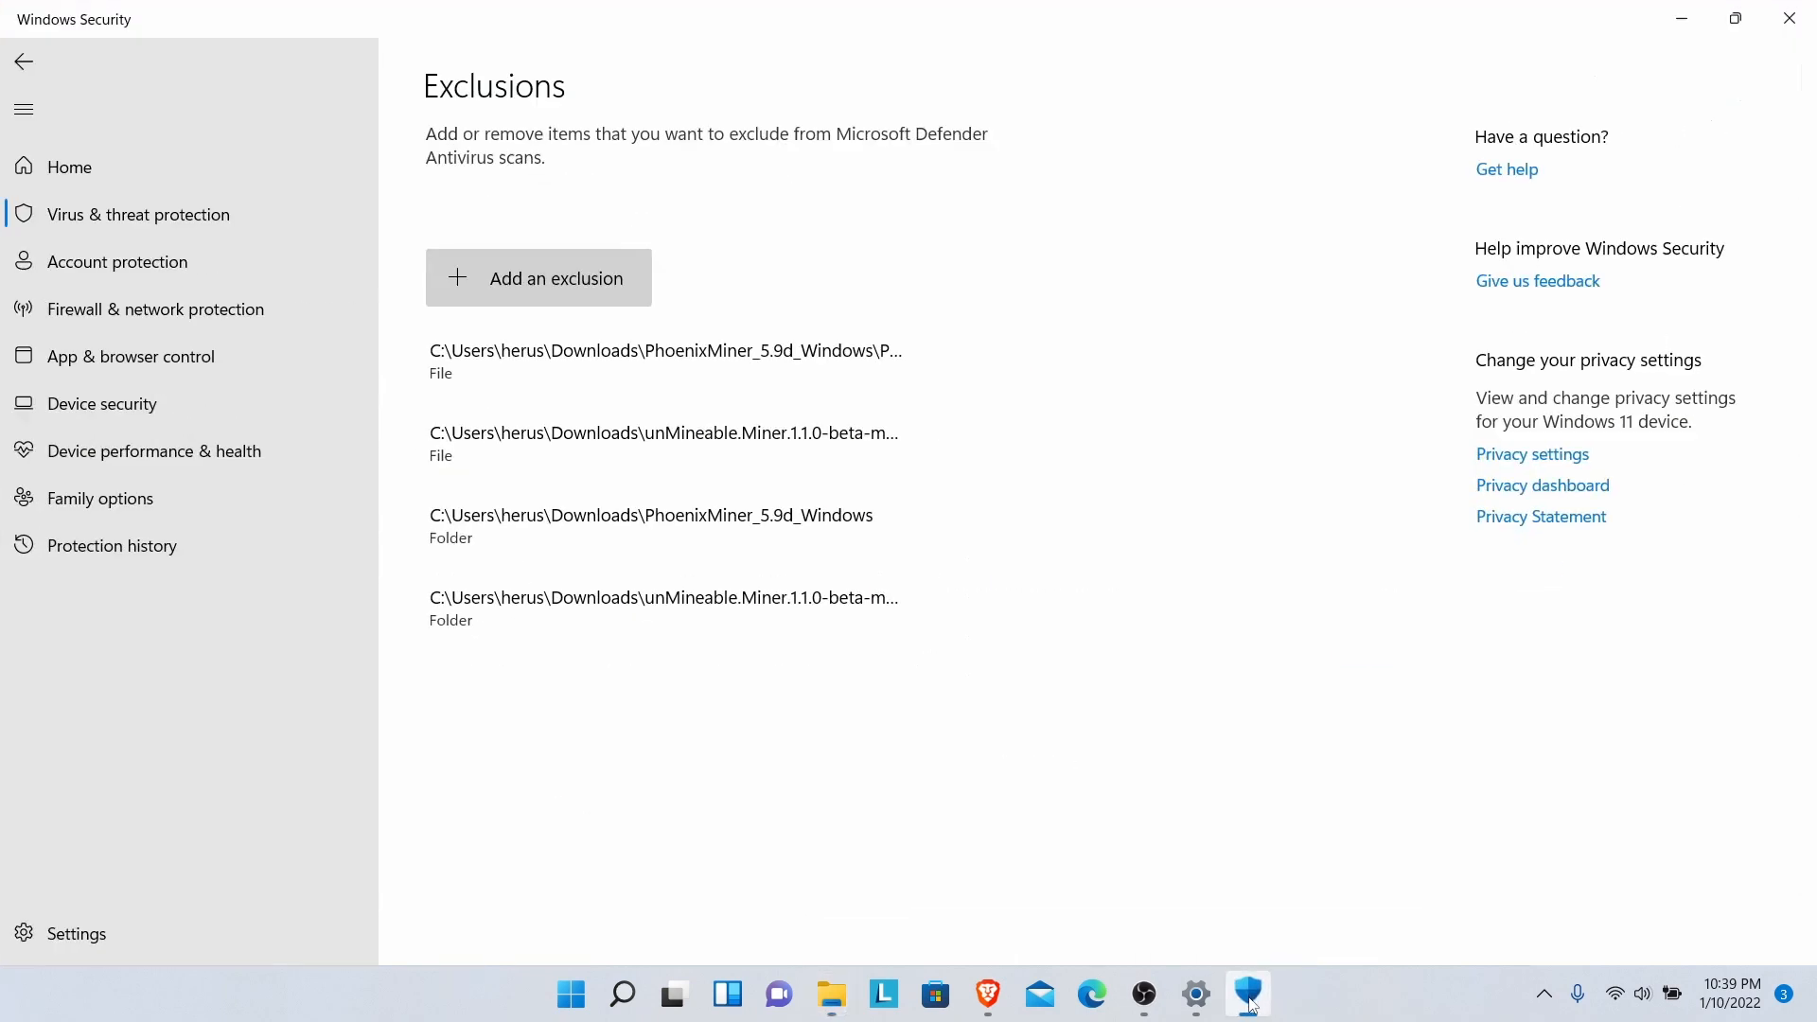
left_click(525, 280)
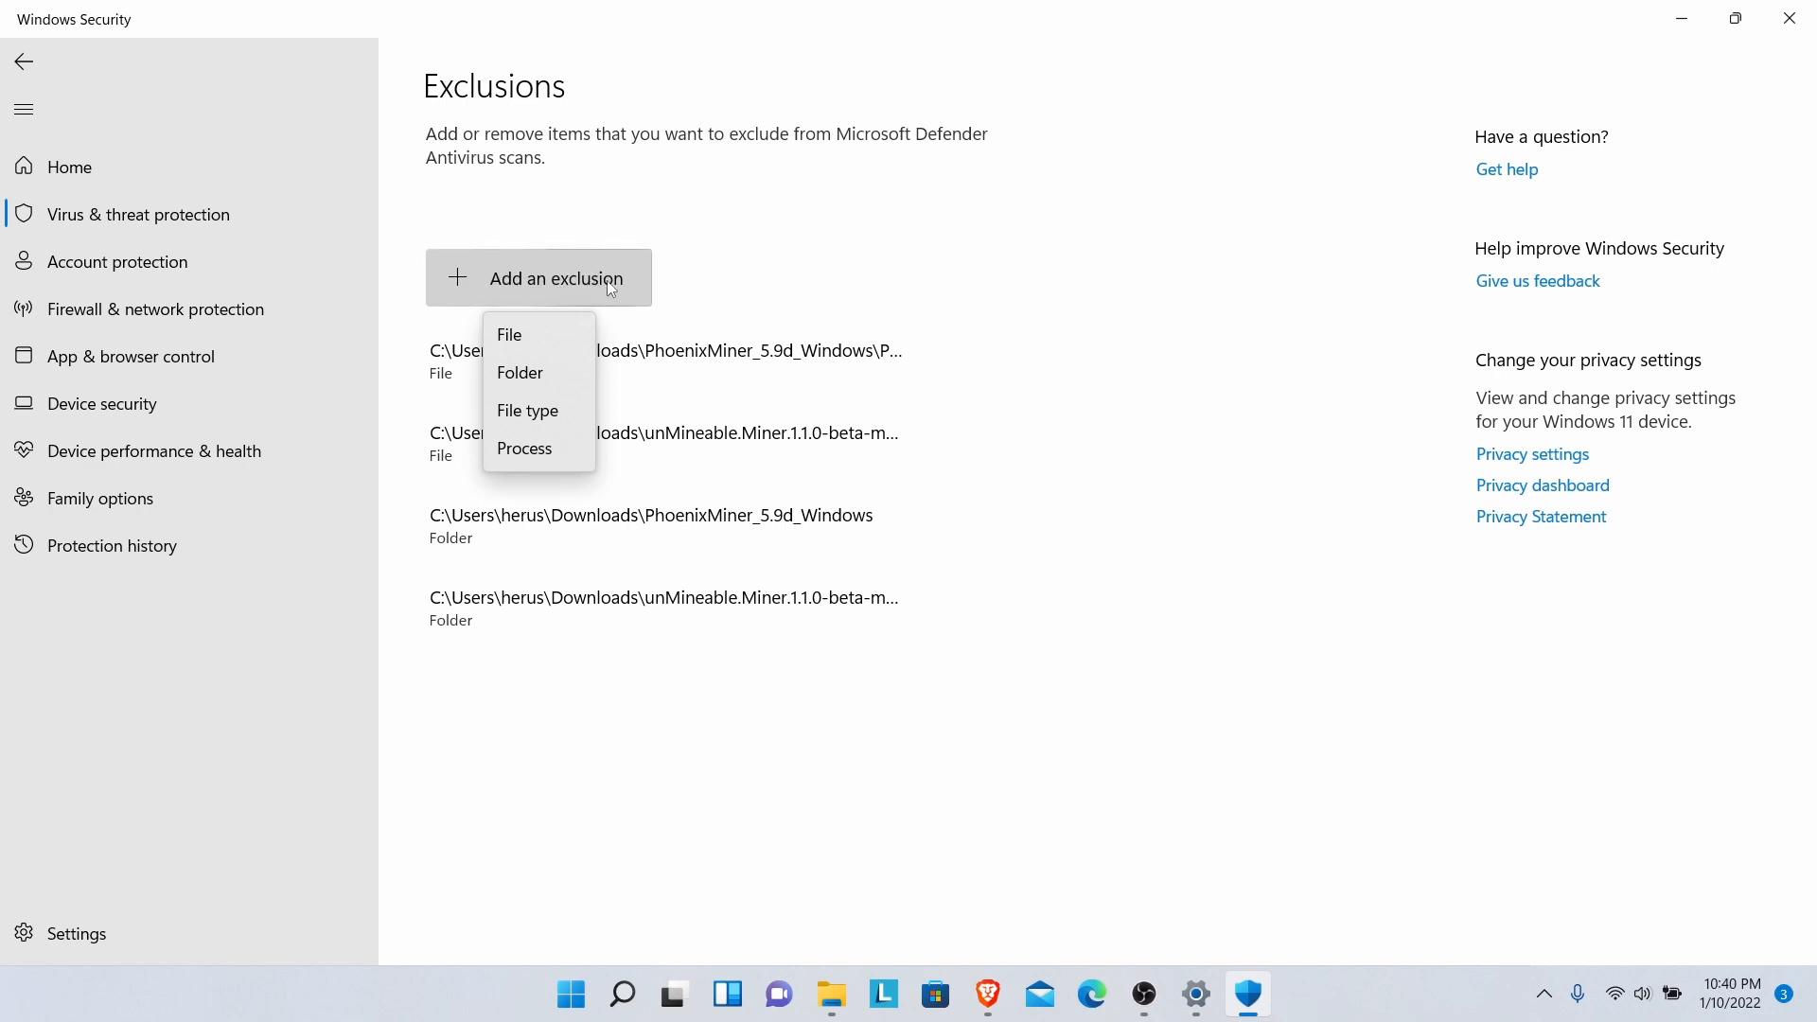
left_click(517, 375)
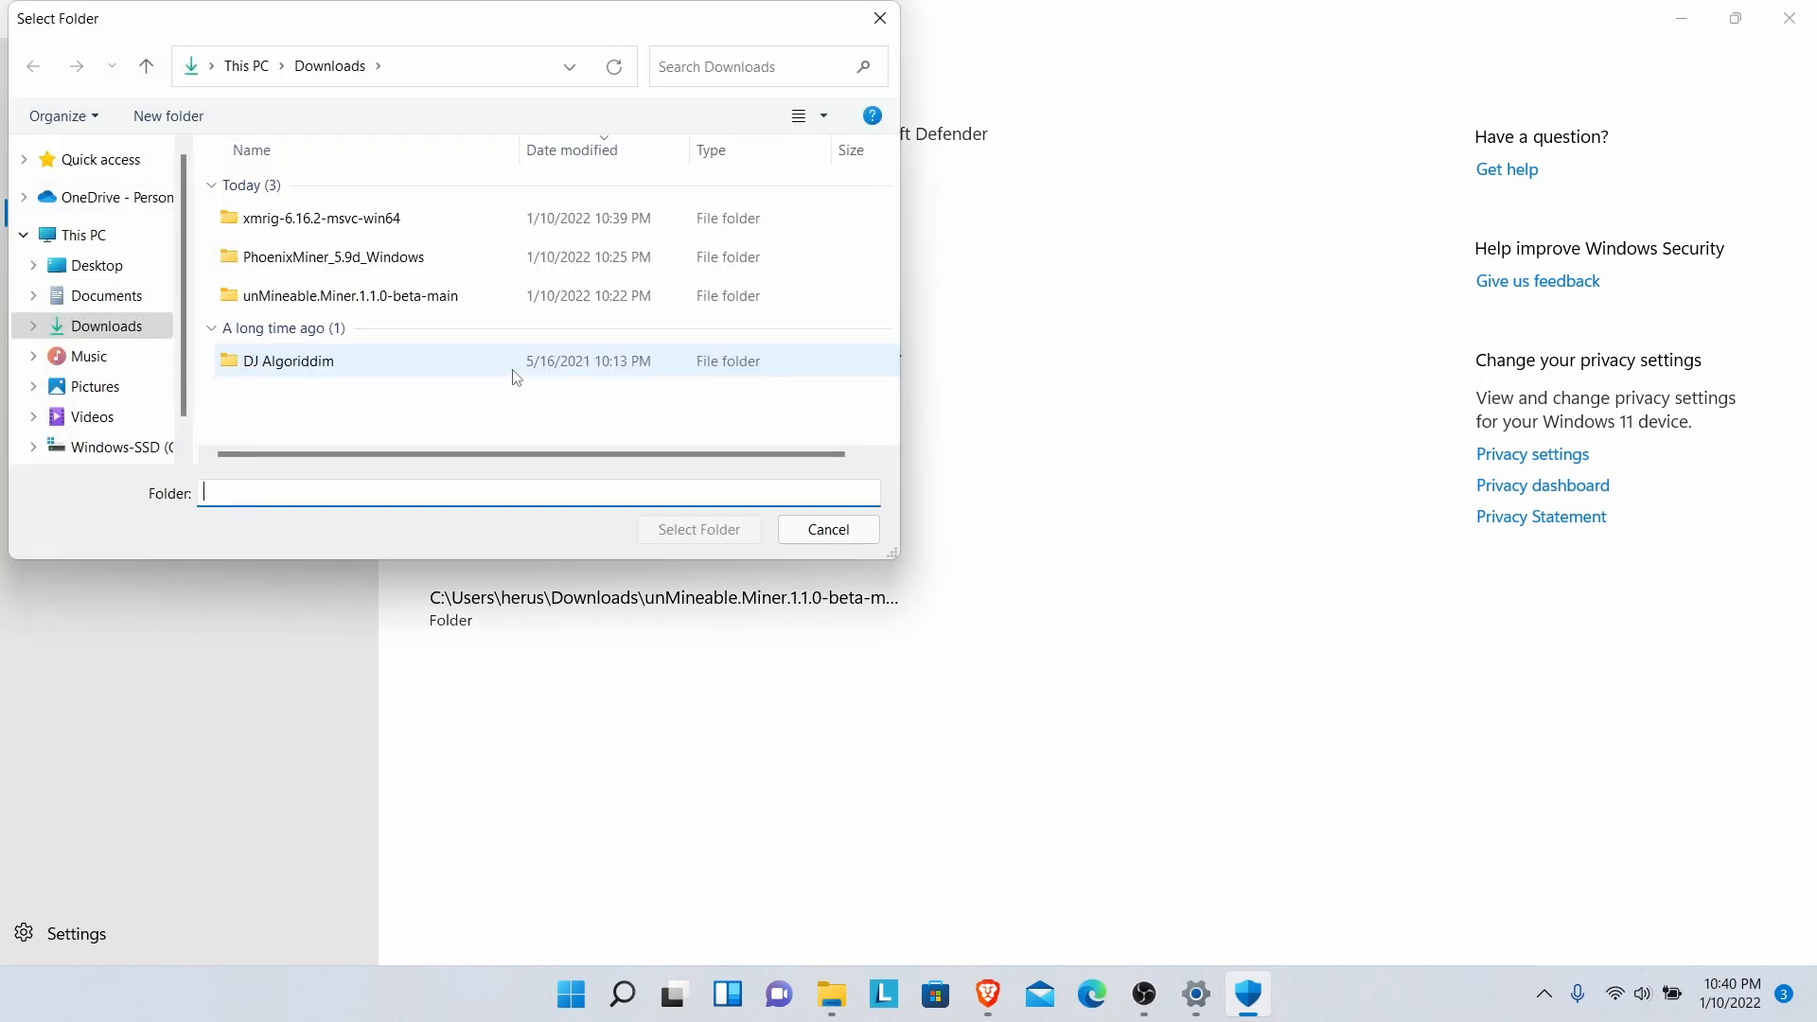
left_click(296, 230)
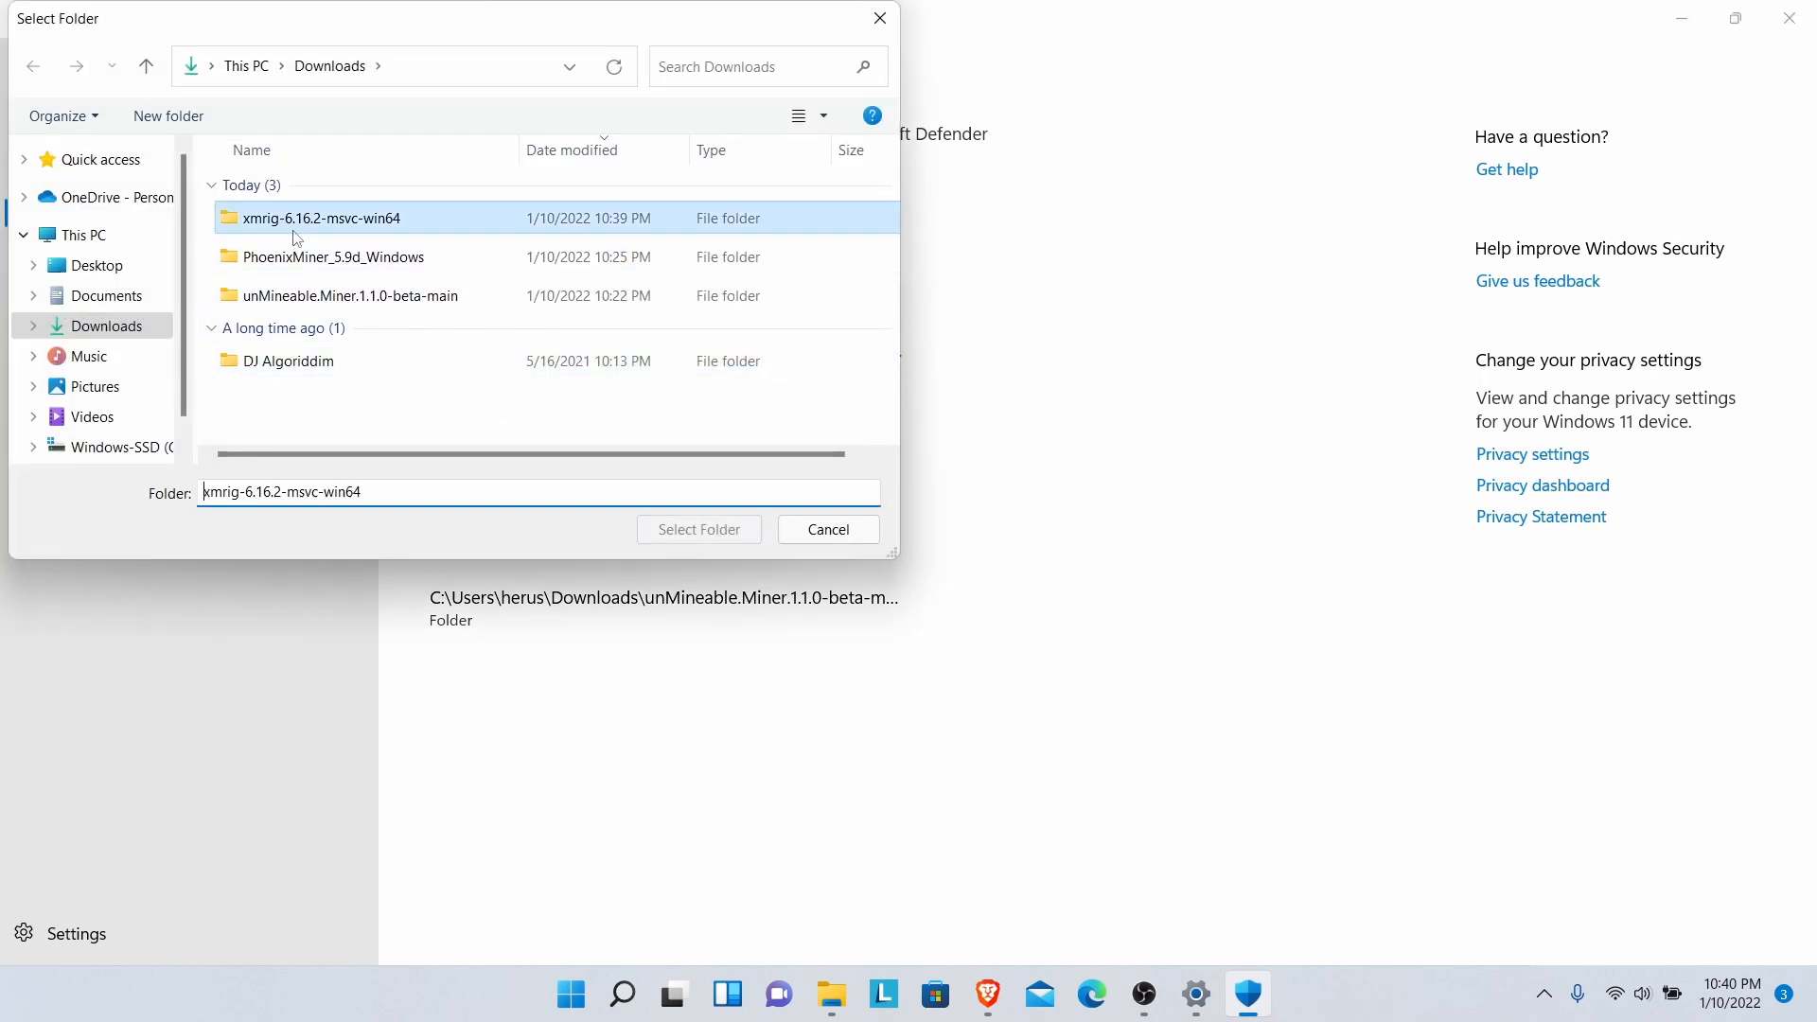
left_click(719, 528)
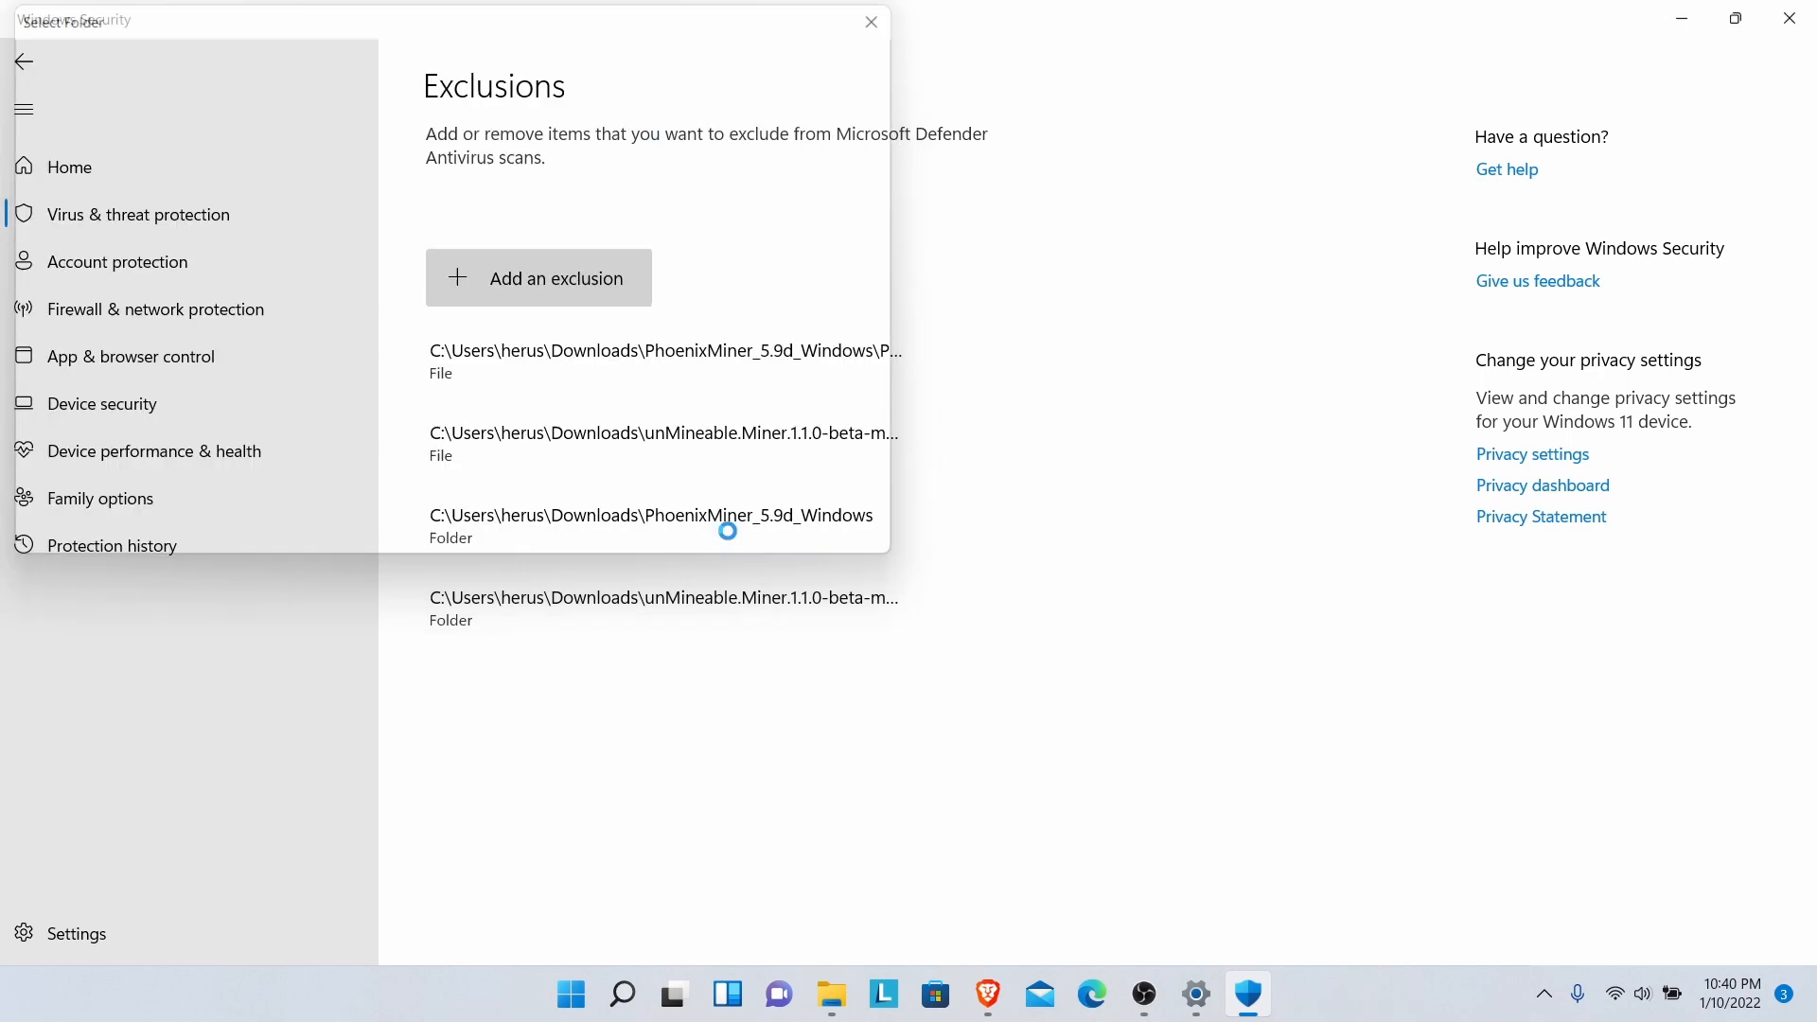
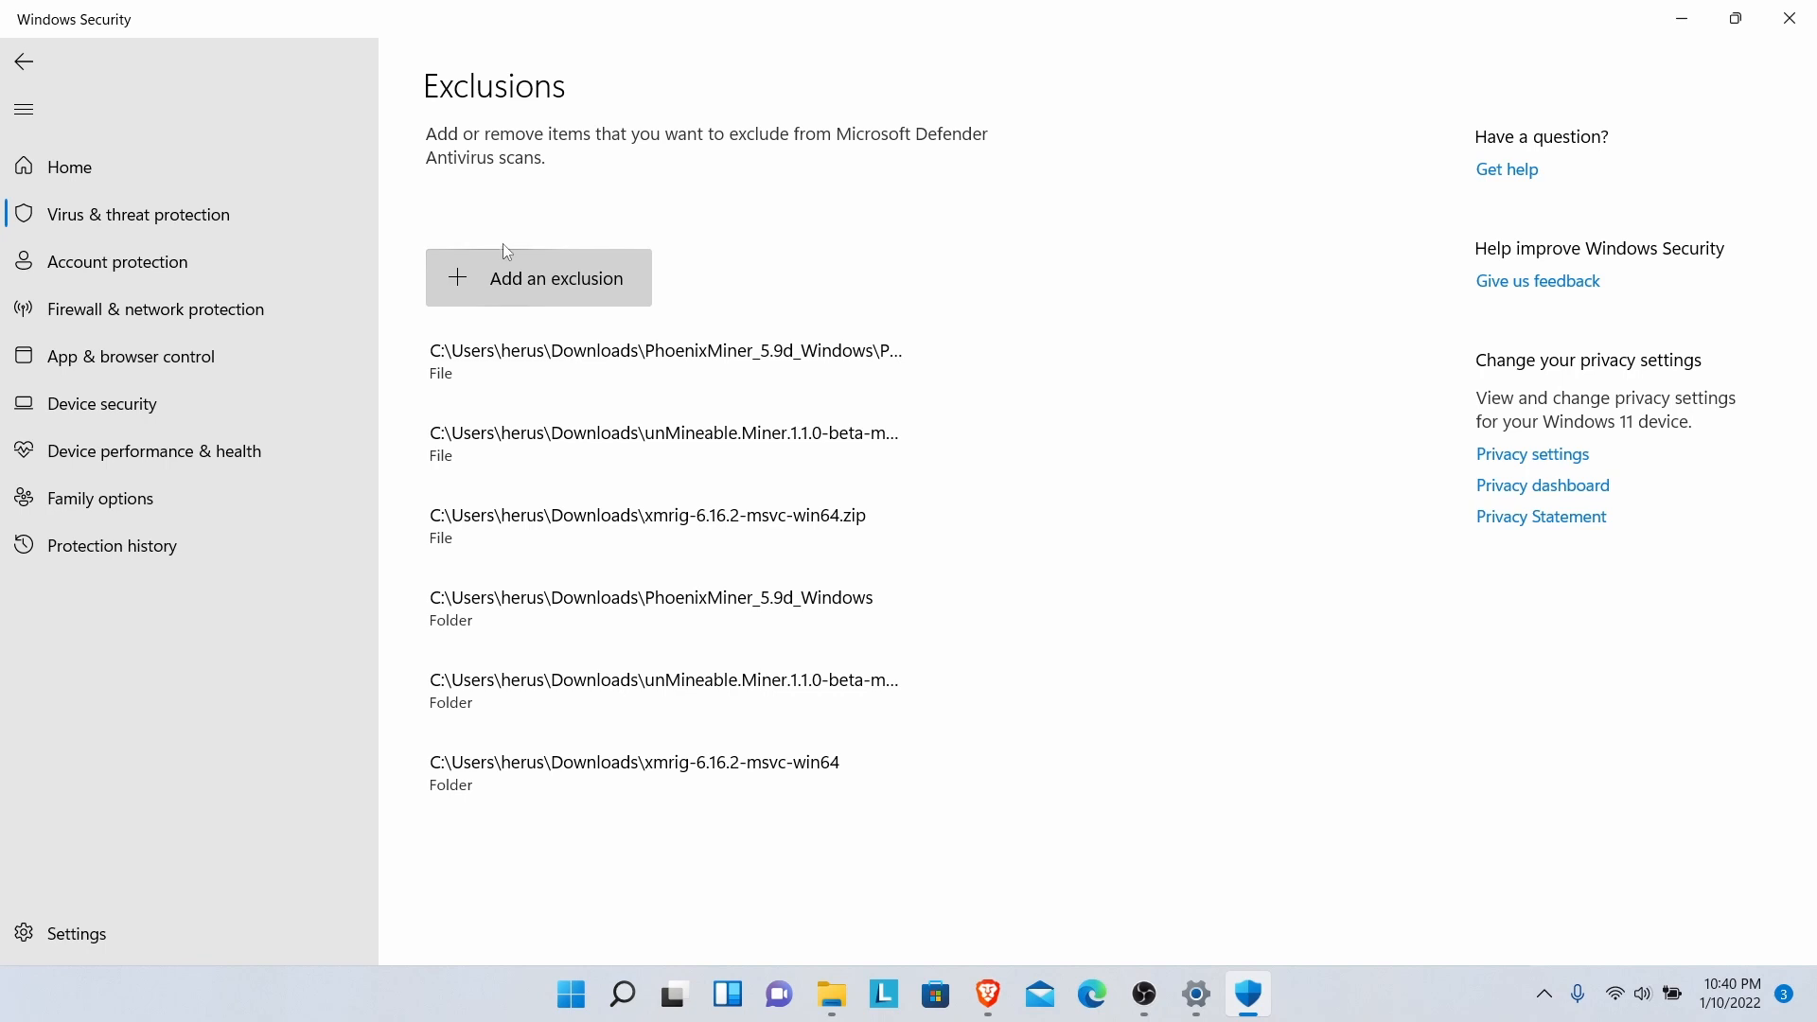
- Start a new file exclusion and browse into Downloads\xmrig-6.16.2-msvc-win64\xmrig-6.16.2 to find xmrig.exe
left_click(553, 298)
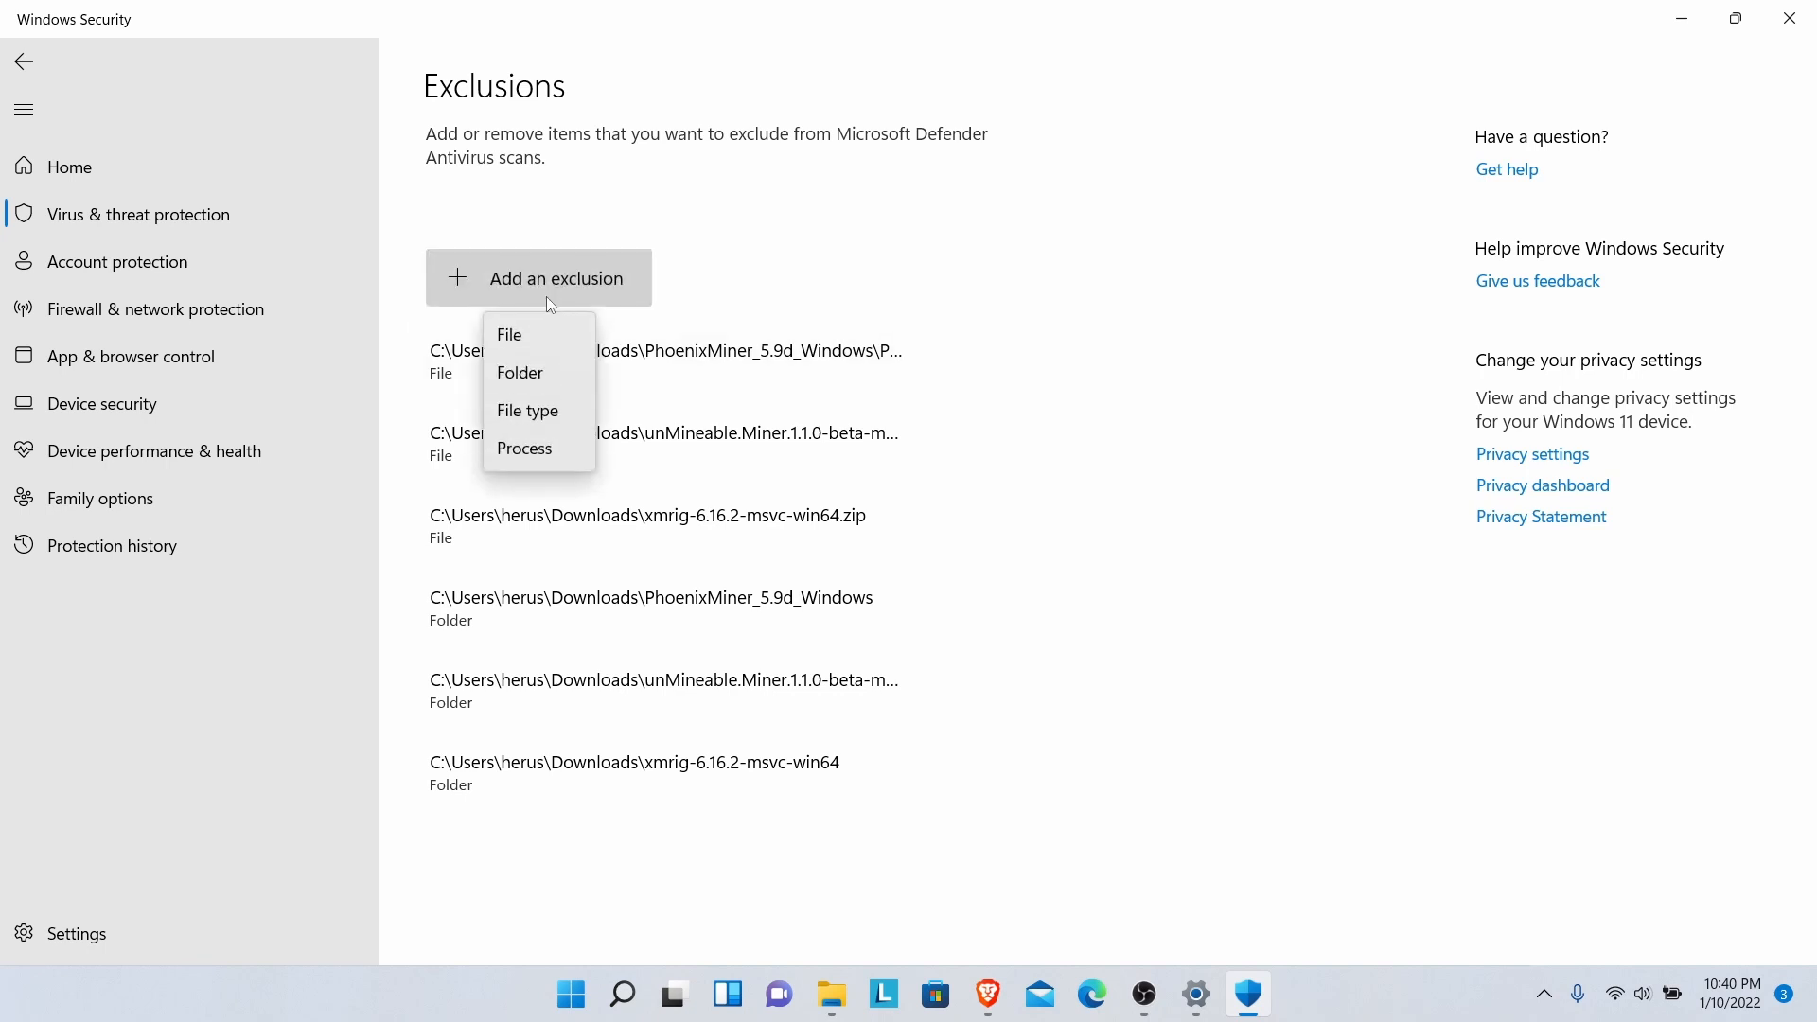
left_click(547, 337)
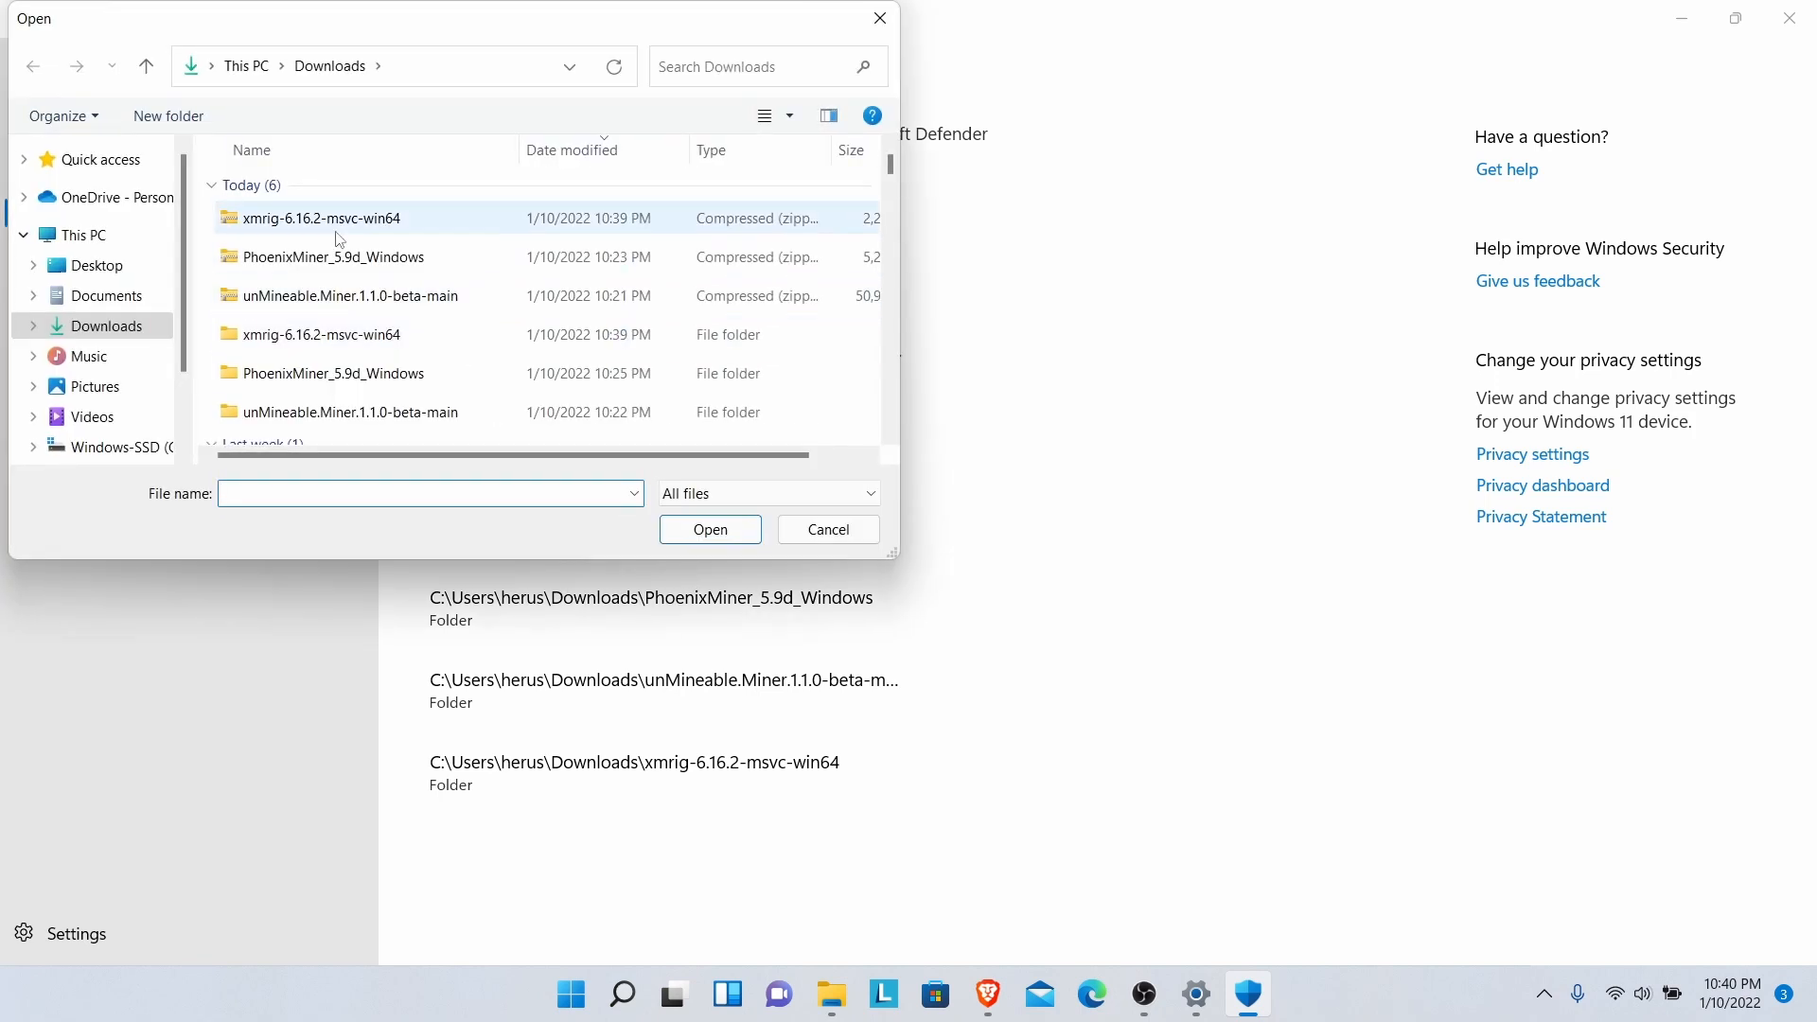
double_click(267, 348)
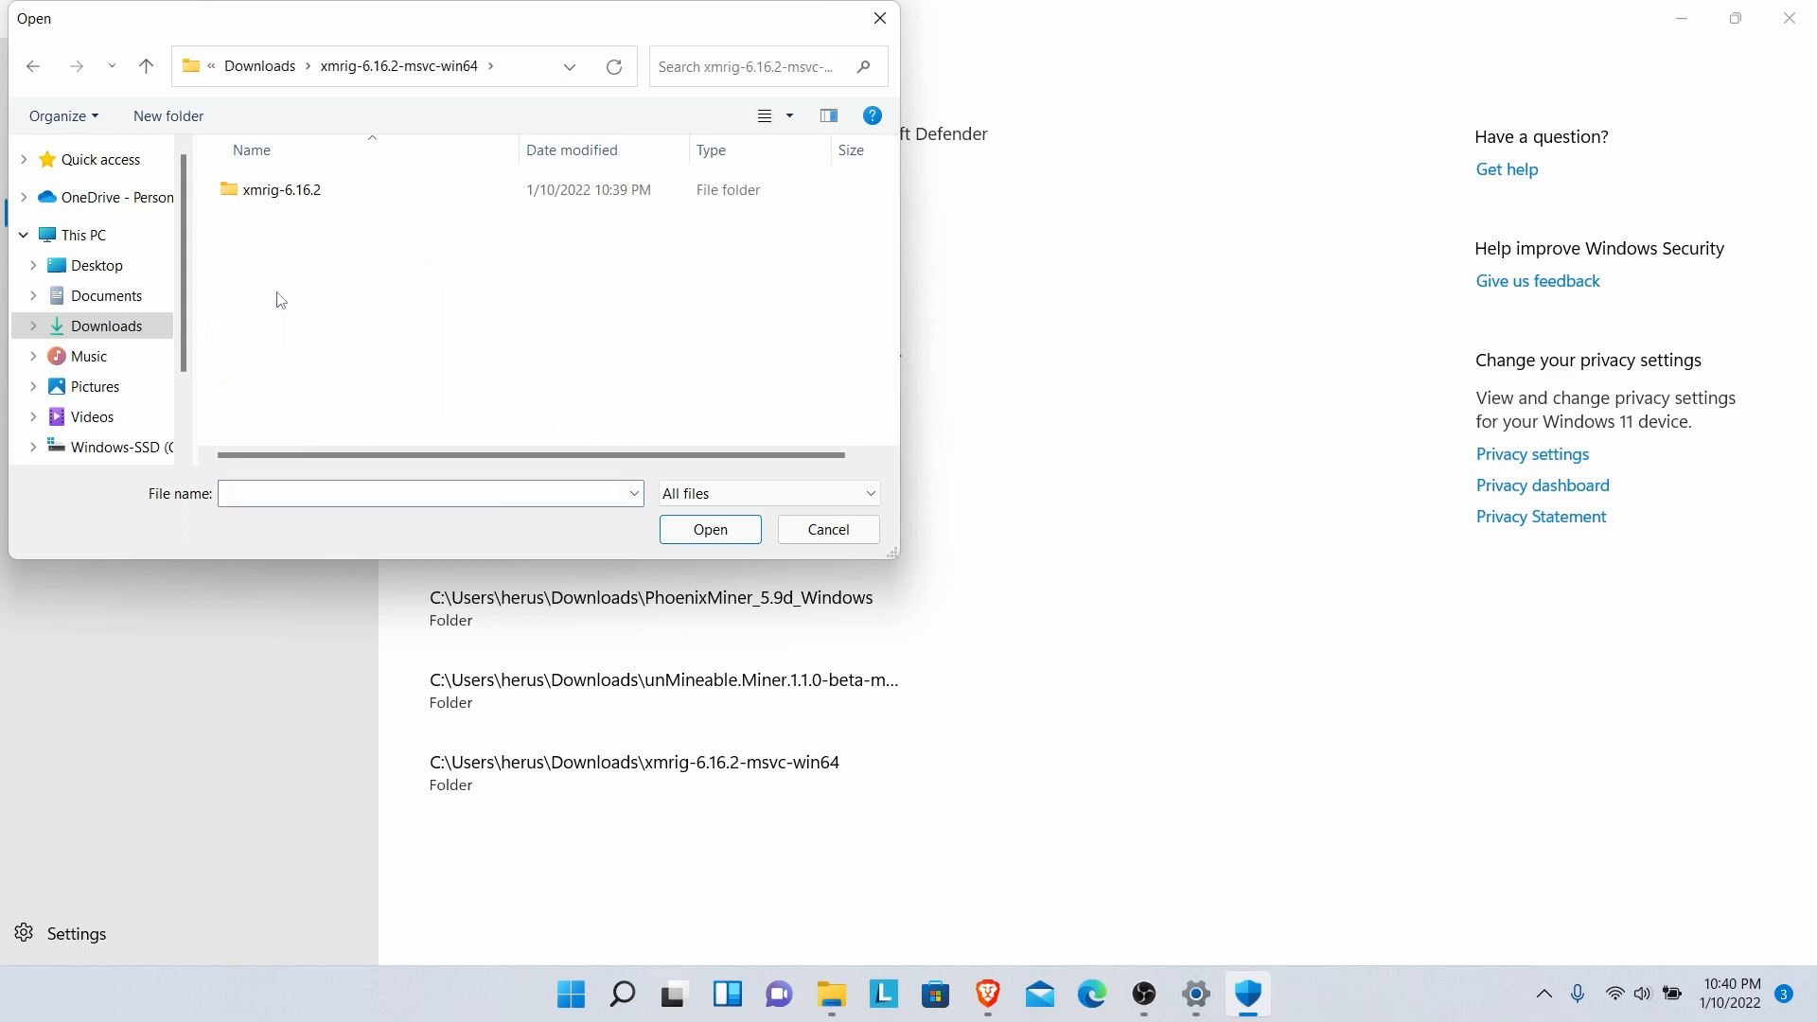
double_click(261, 194)
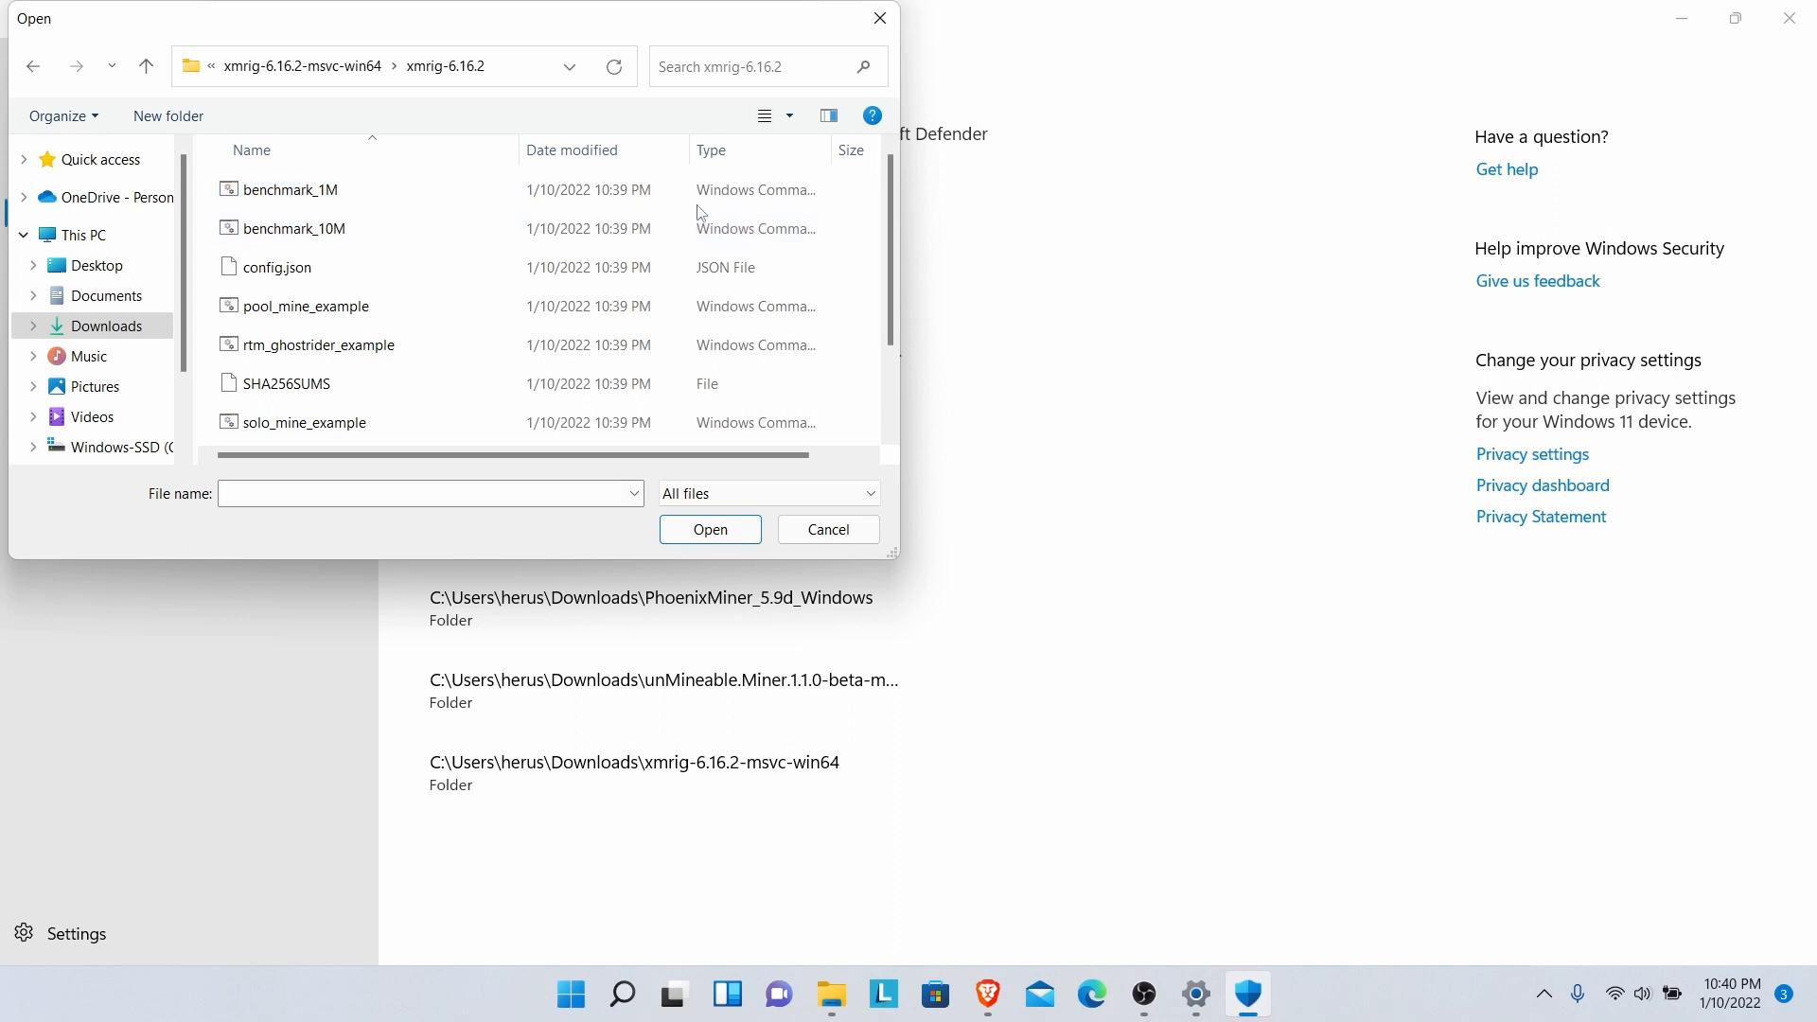
scroll(891, 246, "down", 2)
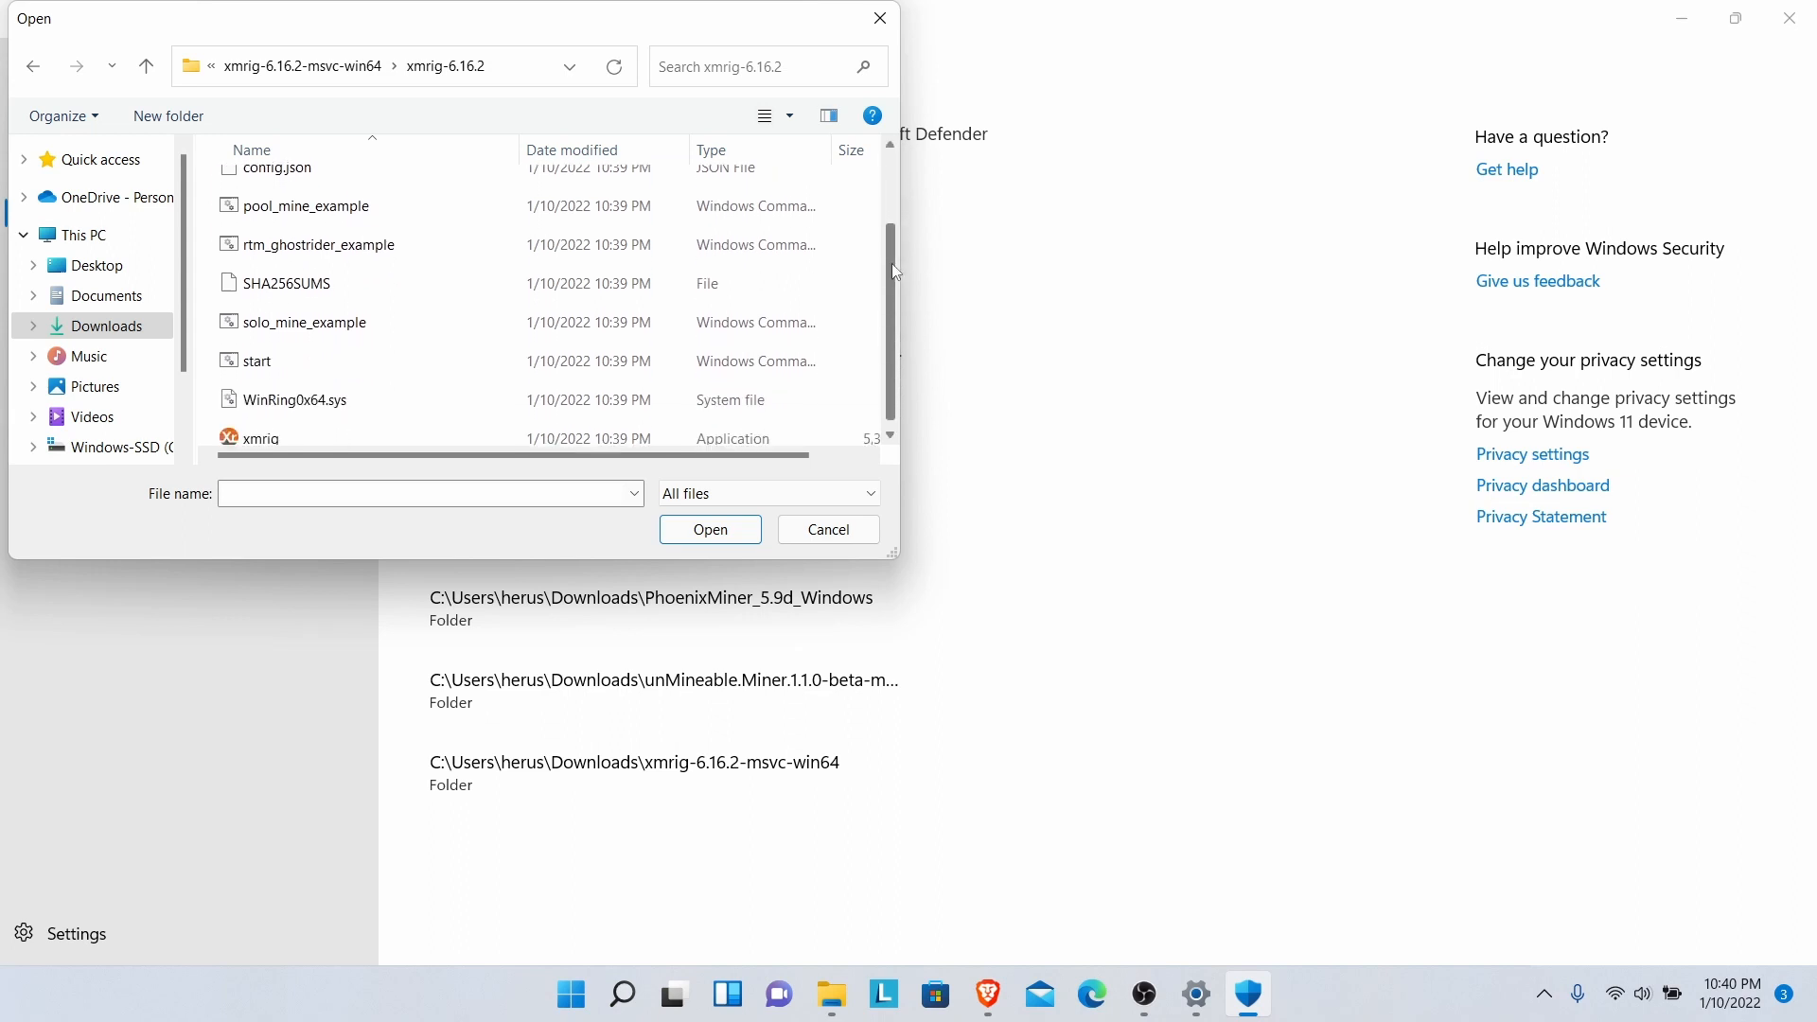
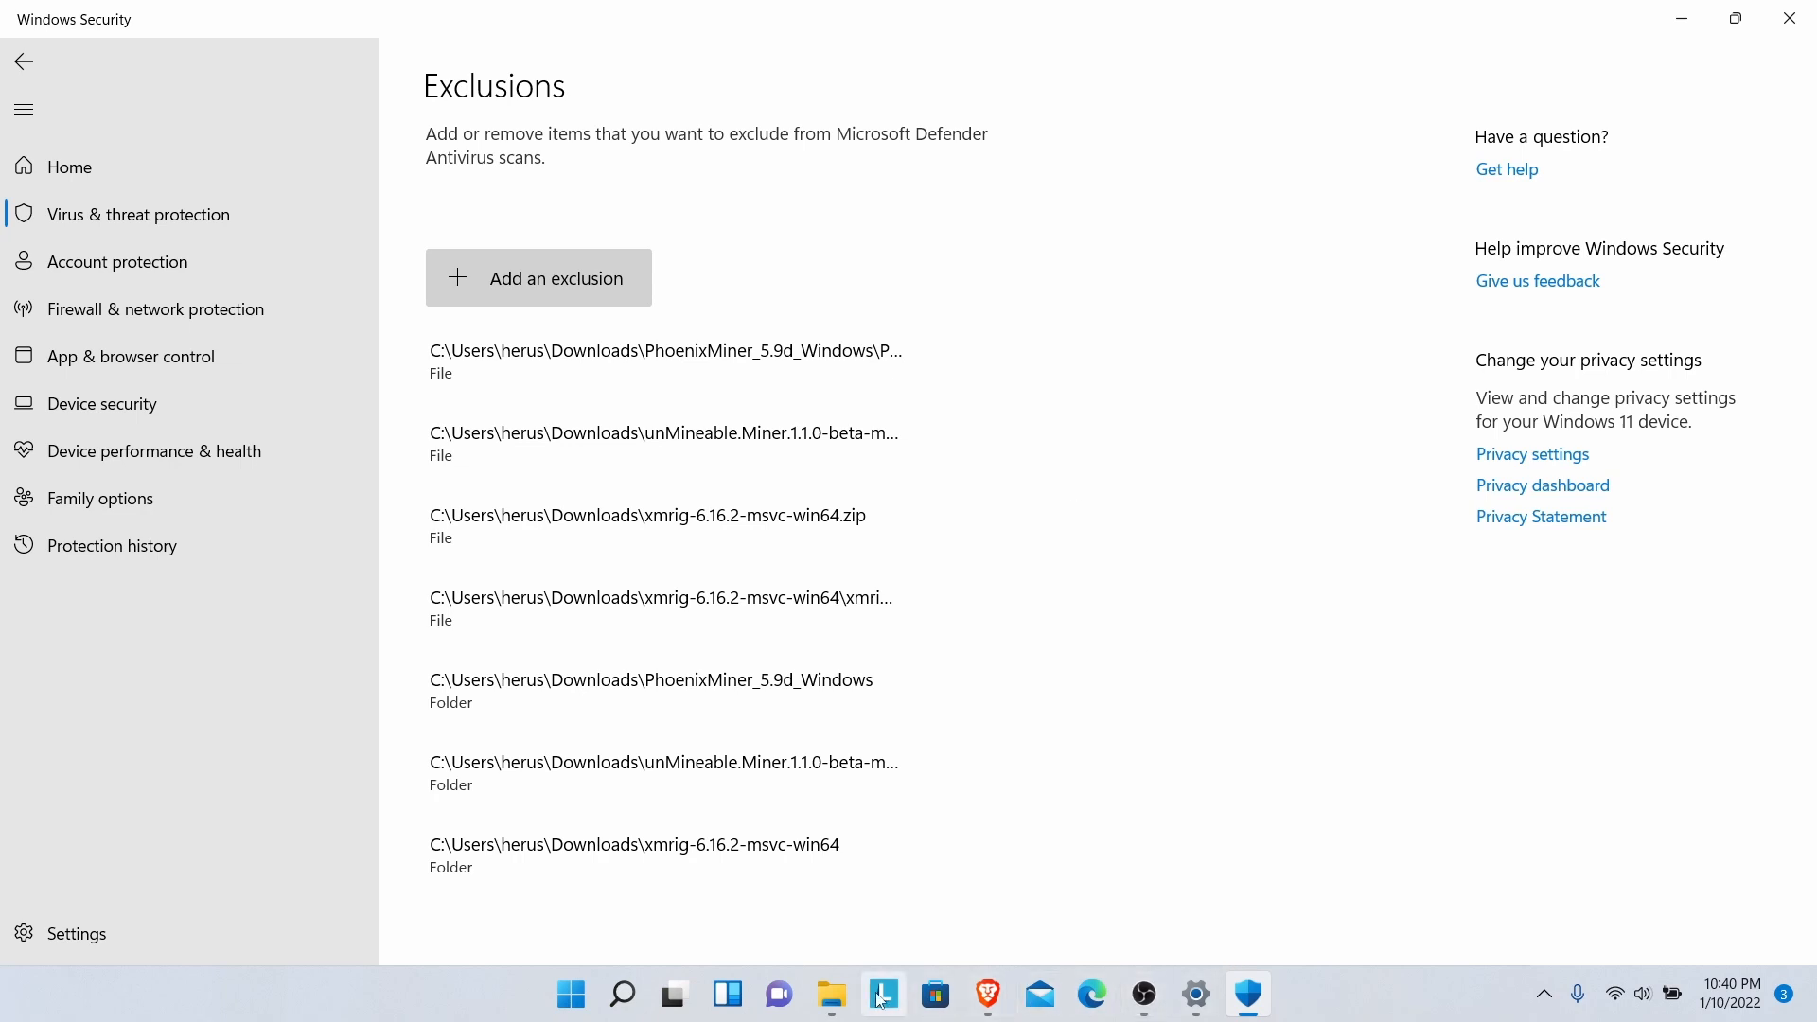
- Launch unMineable Miner 1.1.0-beta from the Downloads\unMineable.Miner.1.1.0-beta-main folder
mouse_move(835, 1007)
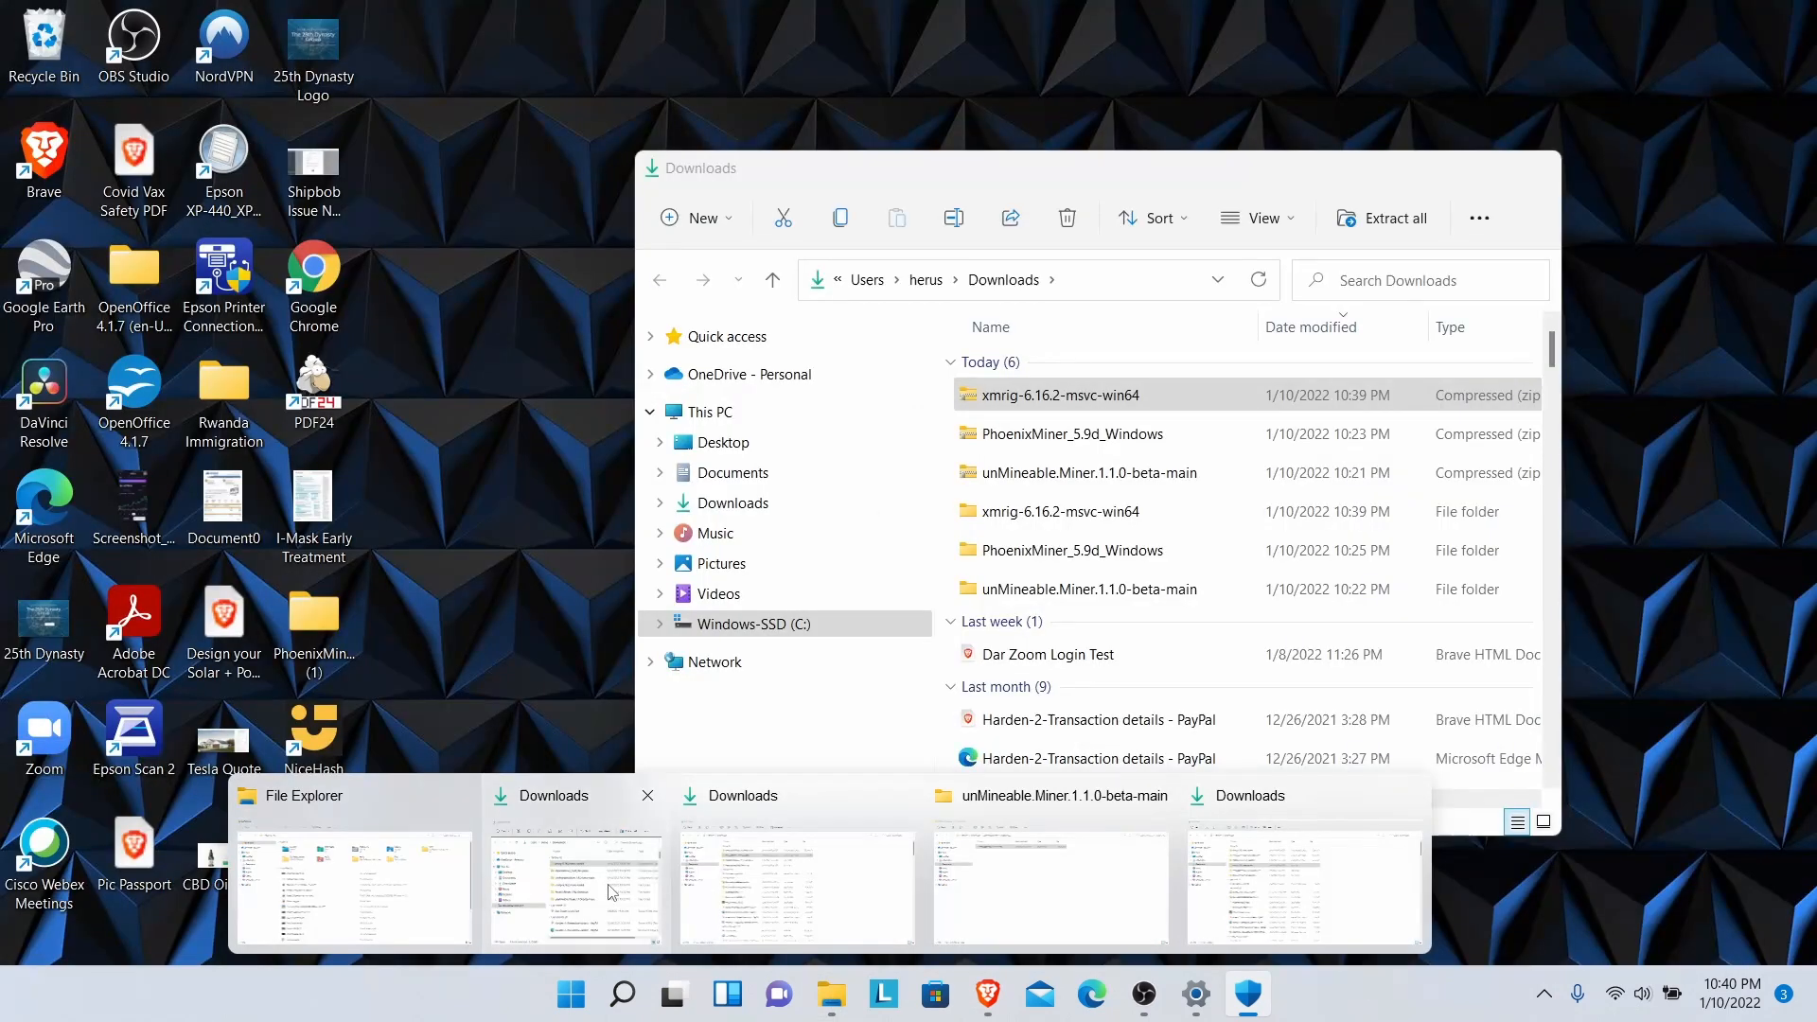
left_click(610, 890)
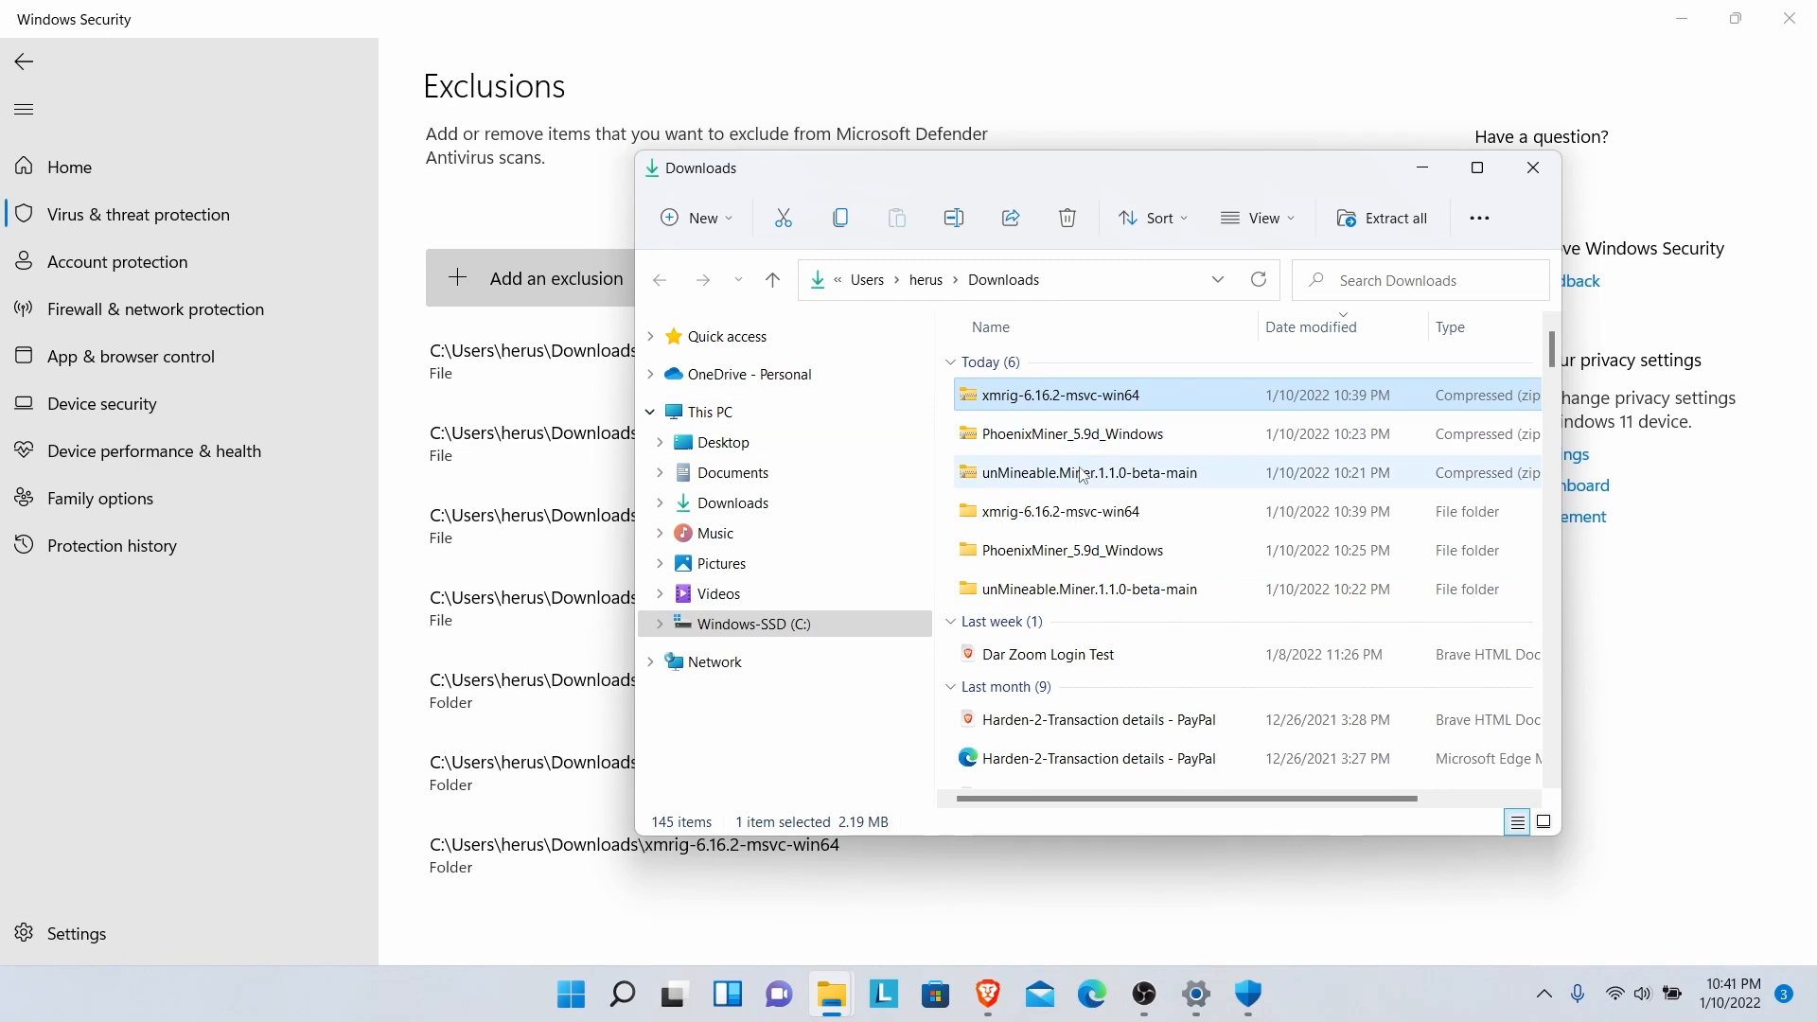
double_click(1041, 587)
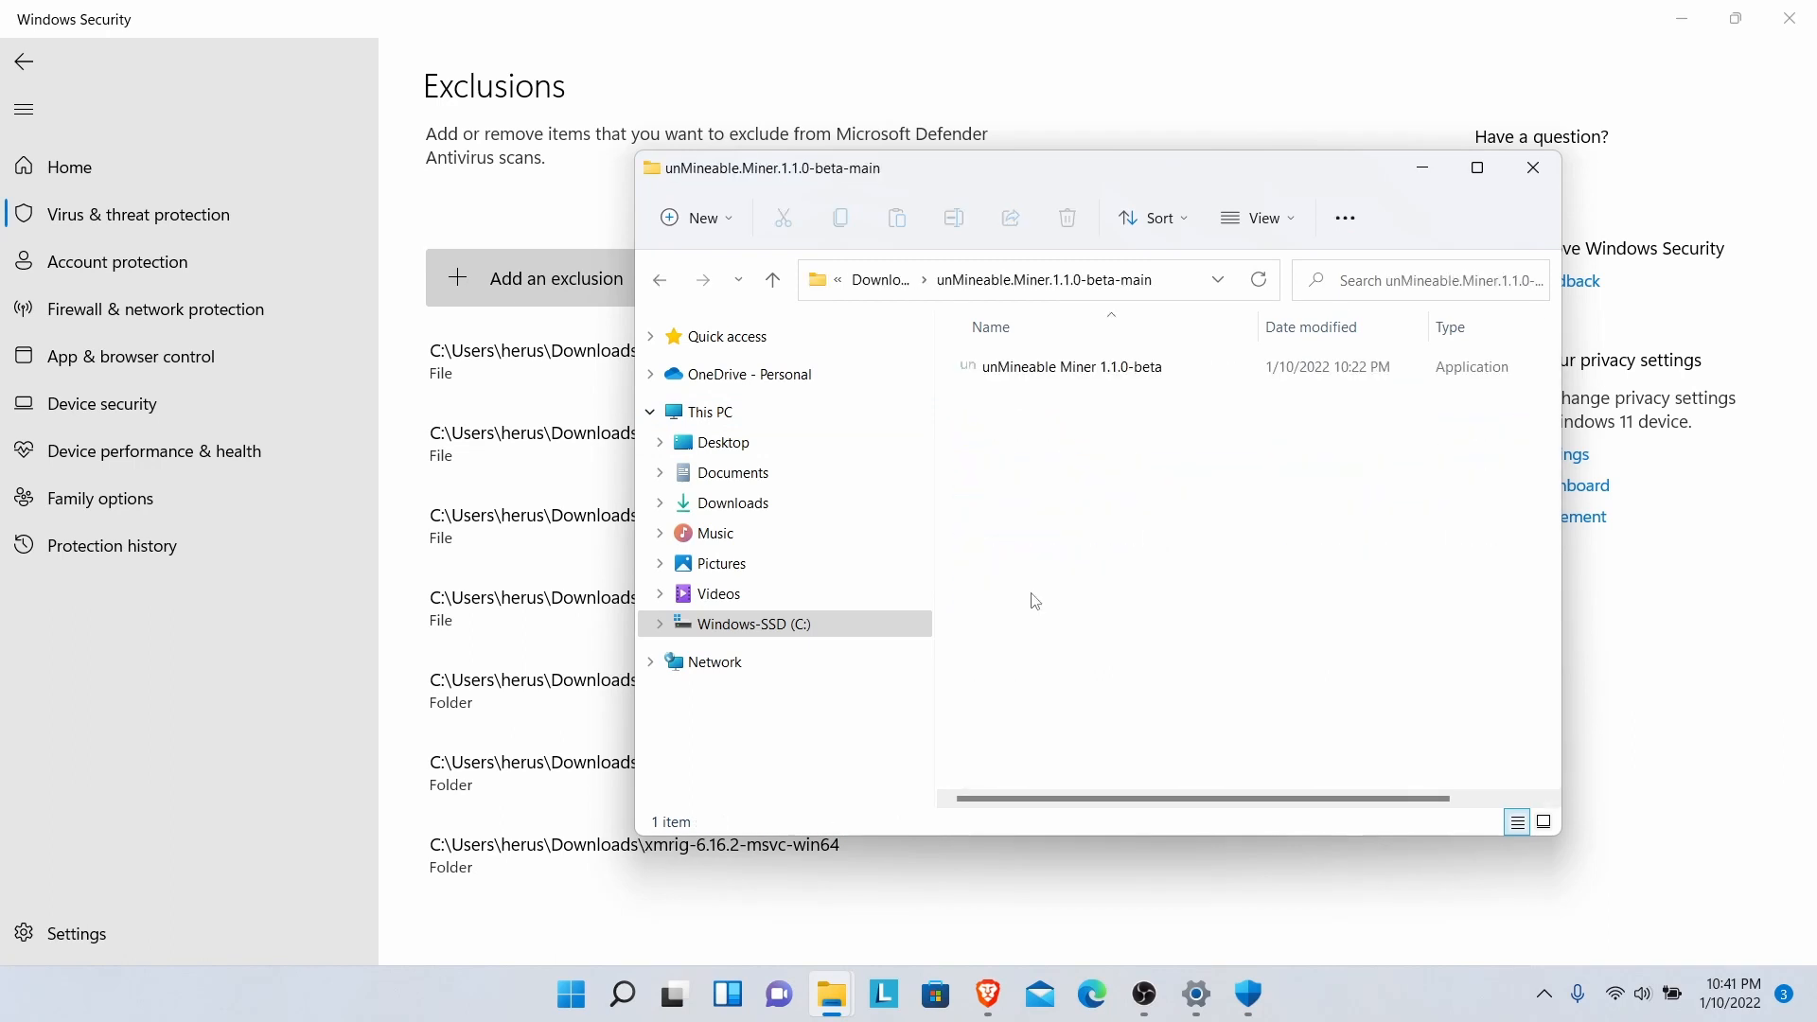
double_click(1053, 369)
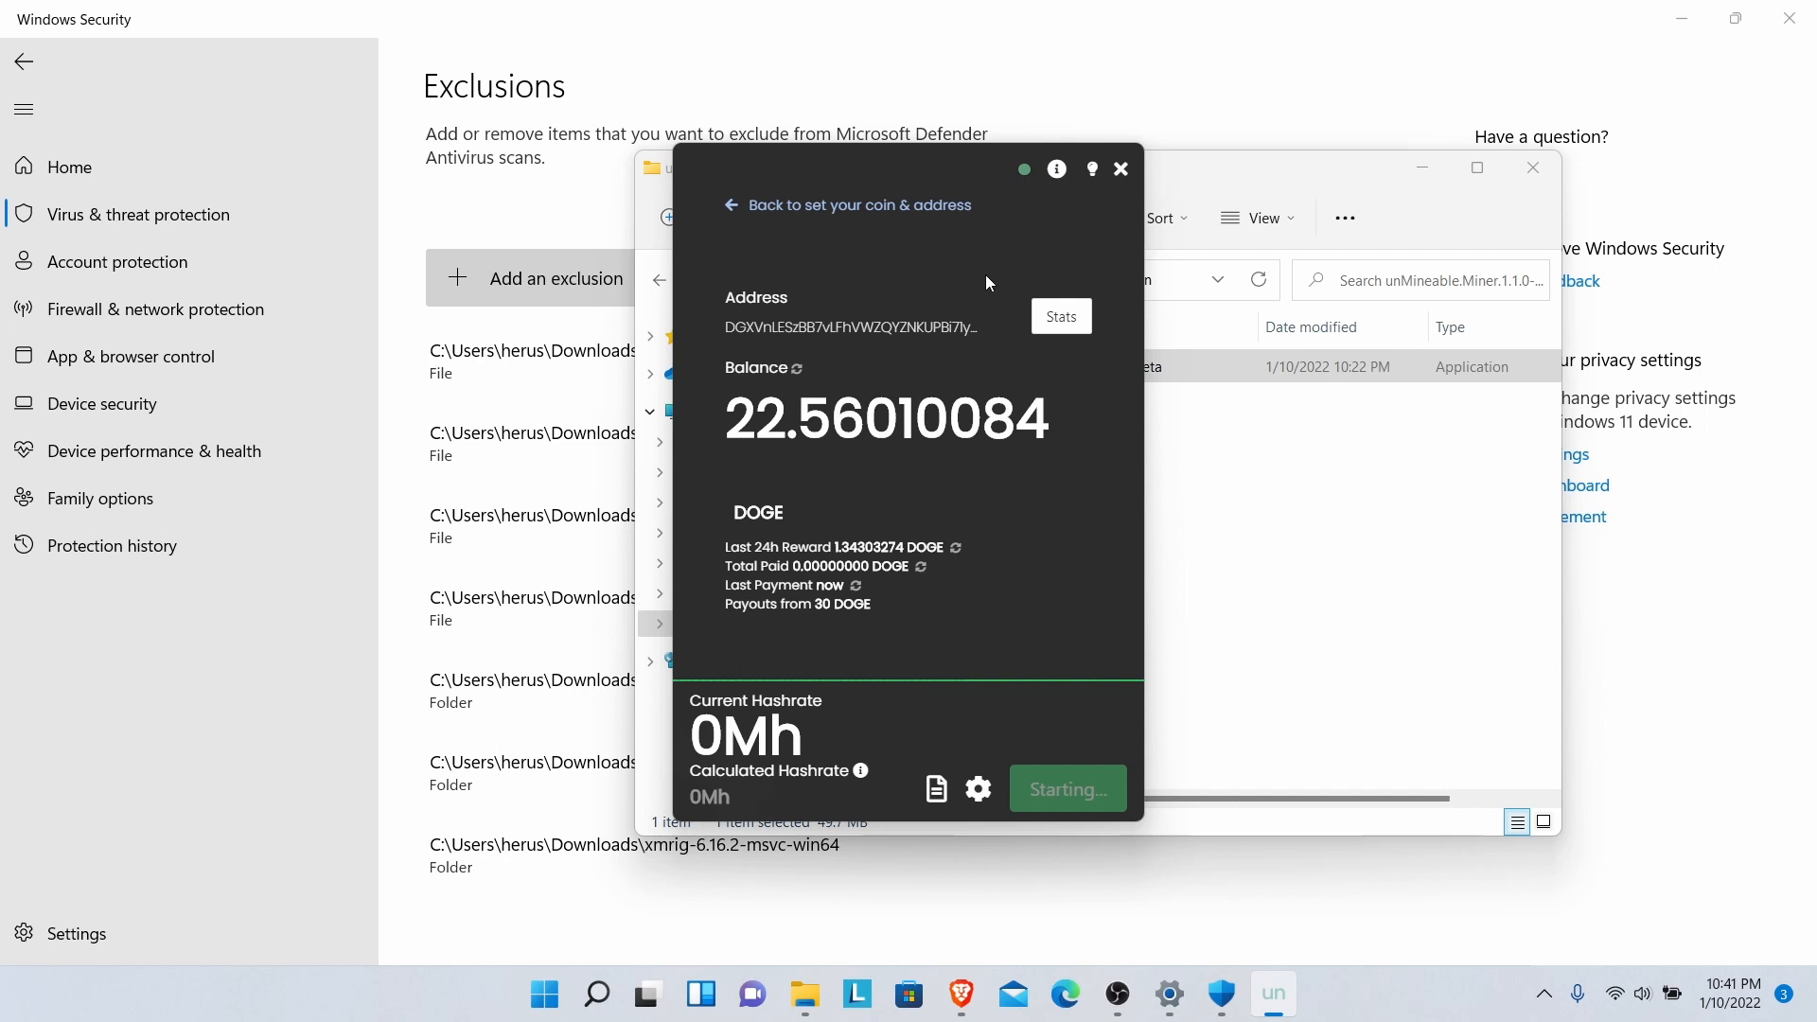
- Return to the mining hardware setup and choose CPU mining
left_click(731, 206)
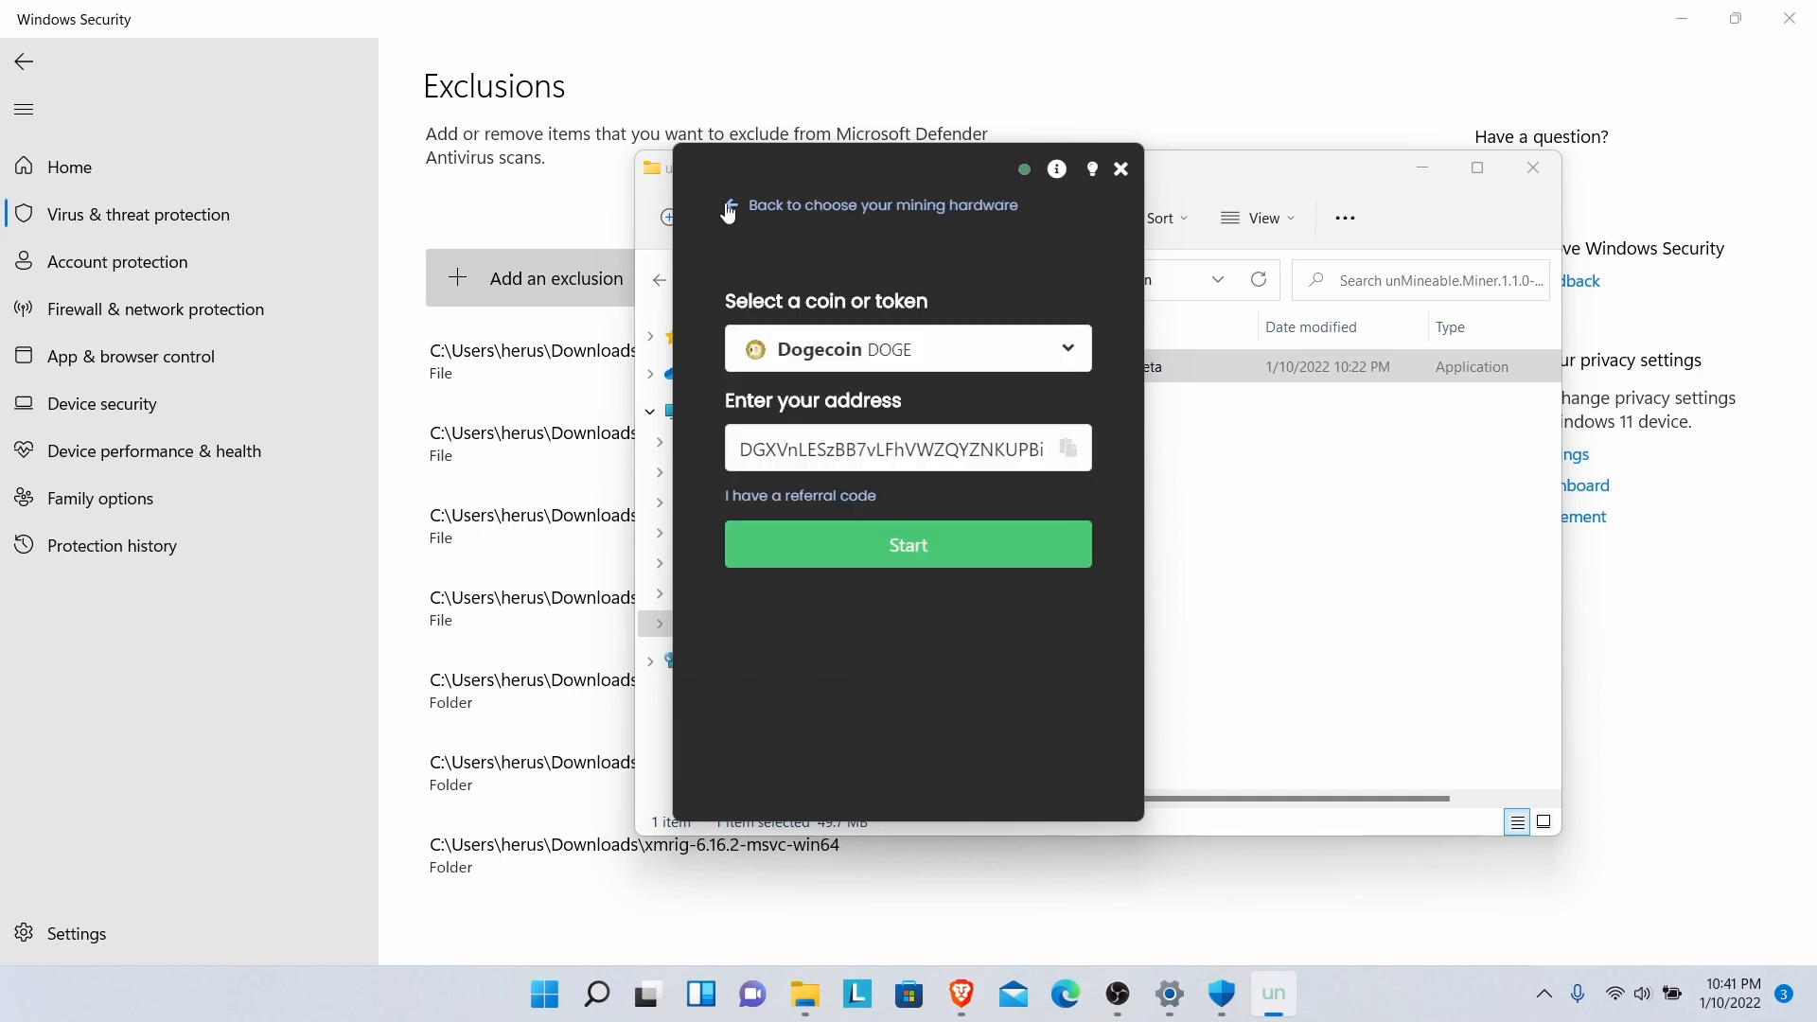
left_click(729, 206)
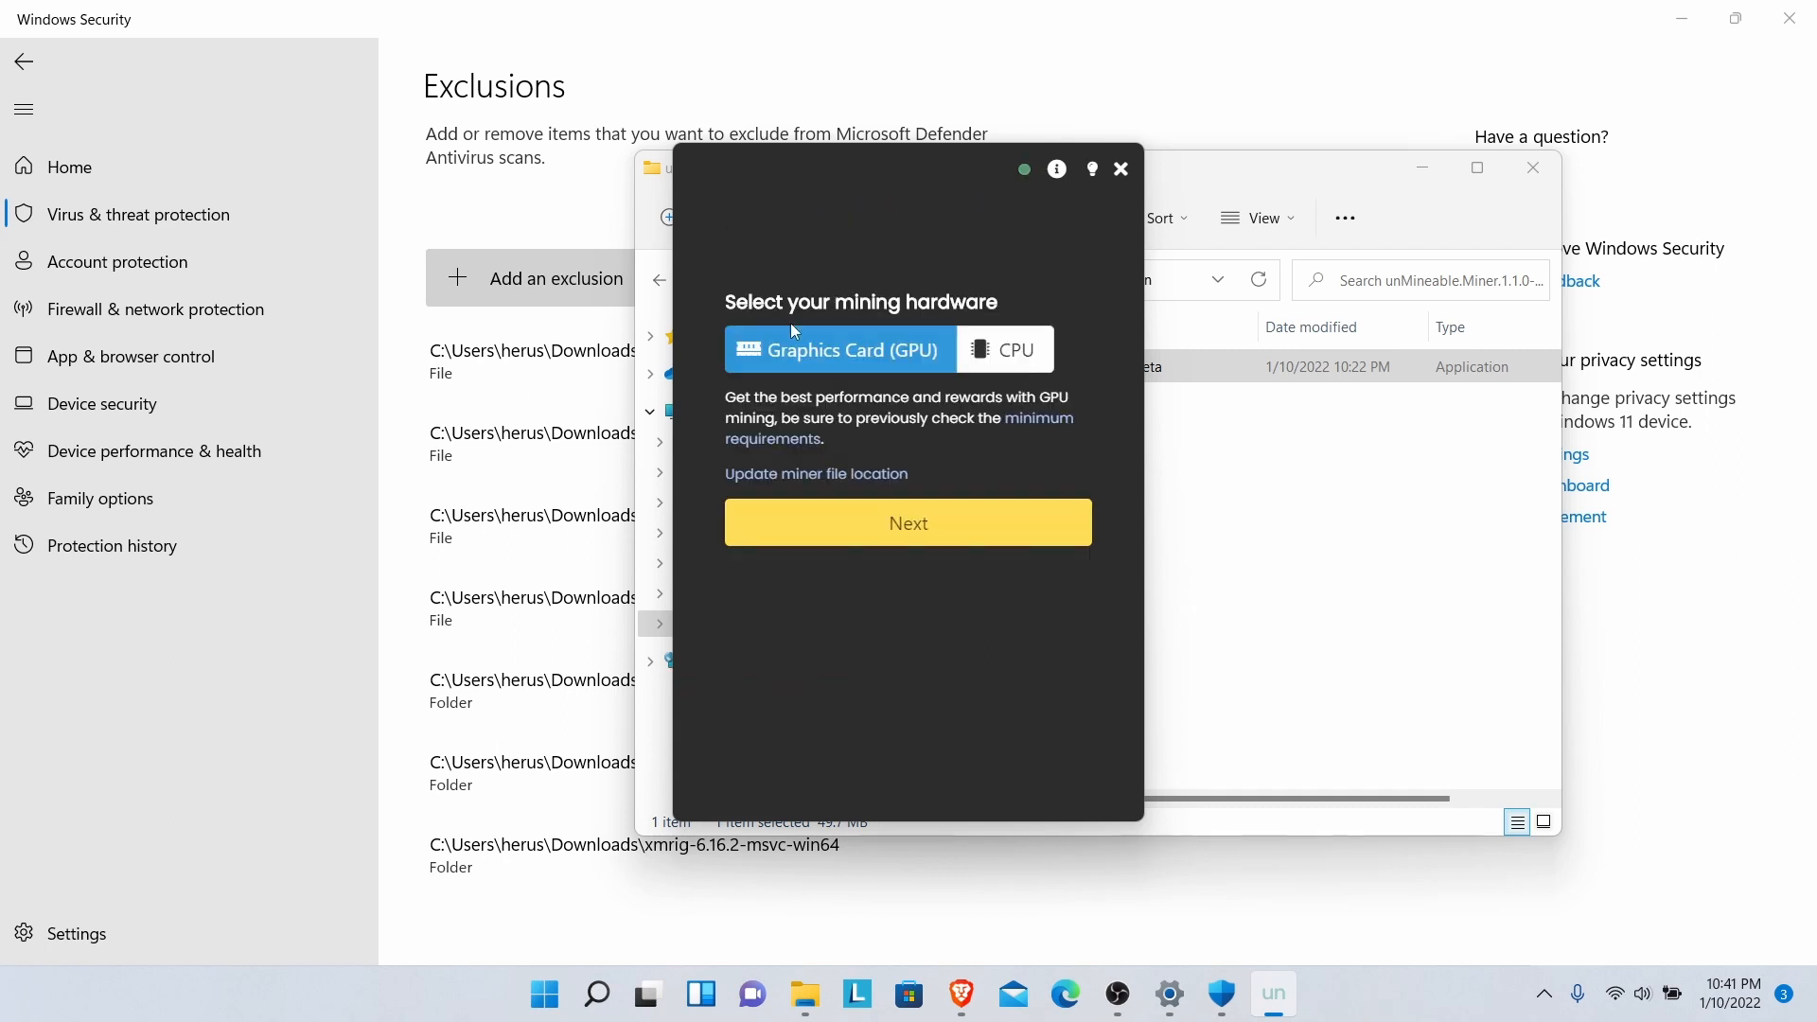
left_click(1022, 355)
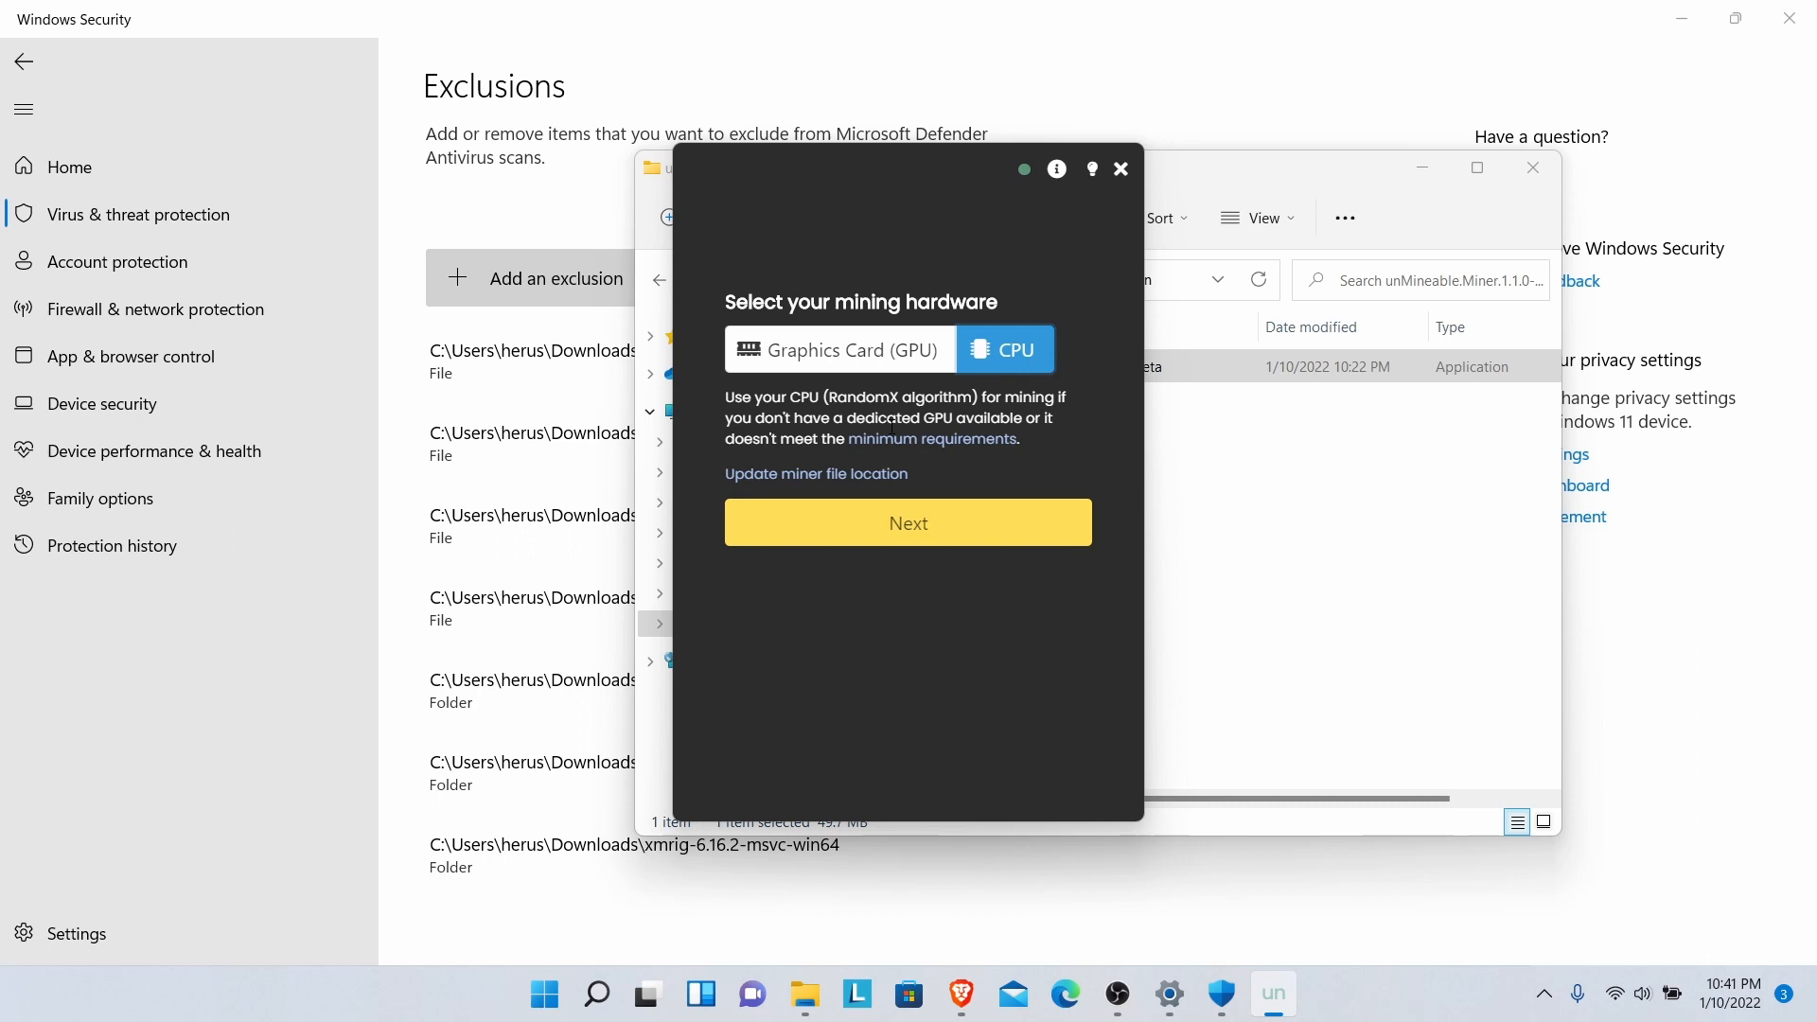
- Point the miner file location to xmrig.exe in Downloads\xmrig-6.16.2-msvc-win64\xmrig-6.16.2
left_click(869, 475)
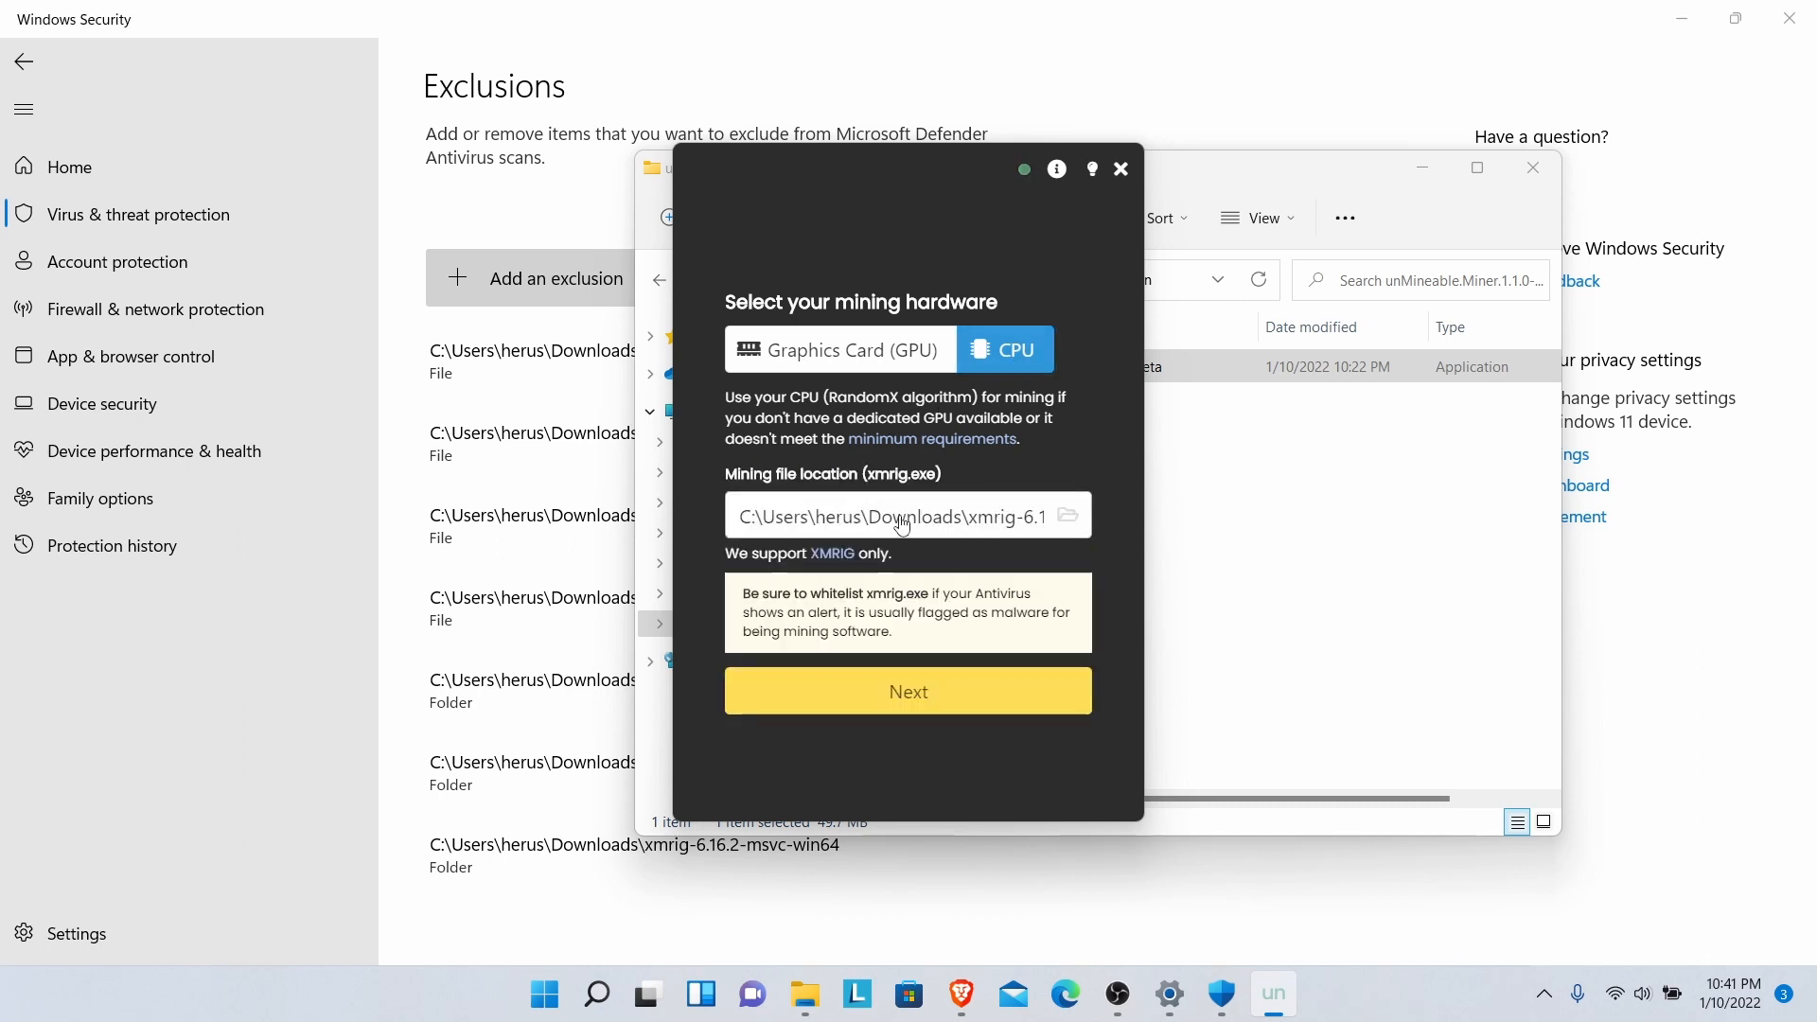
left_click(902, 517)
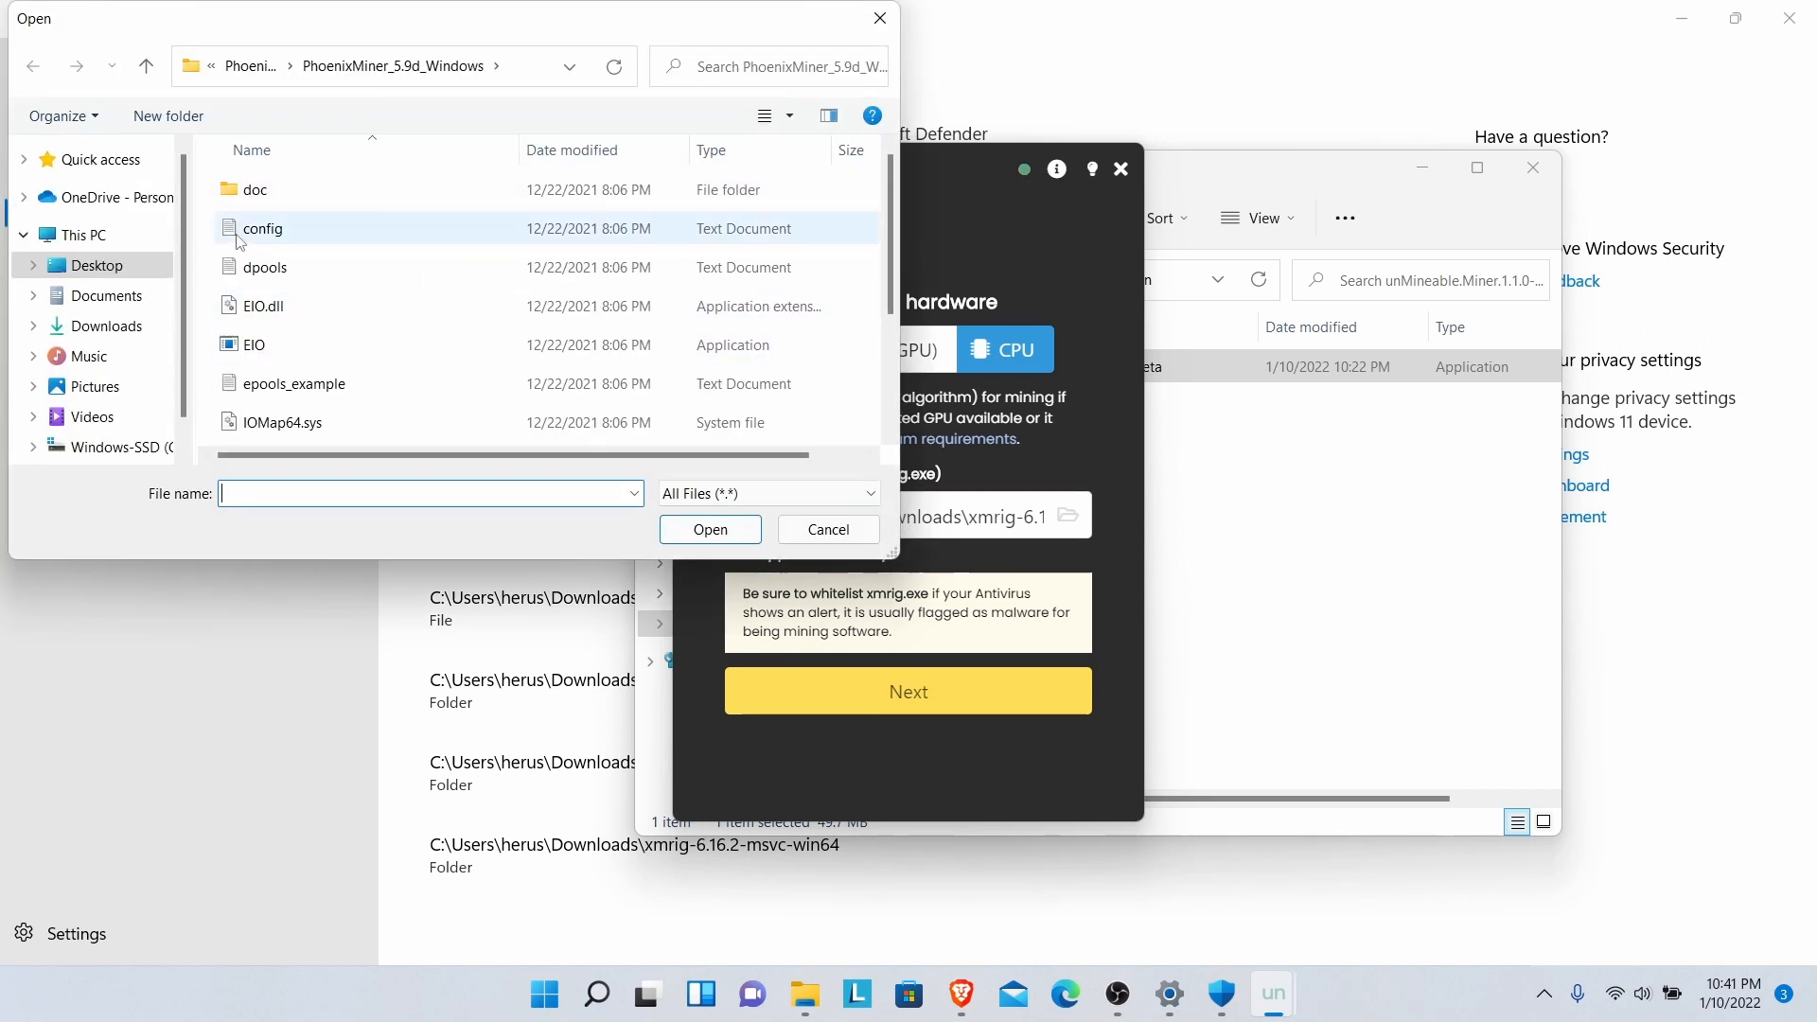
left_click(107, 327)
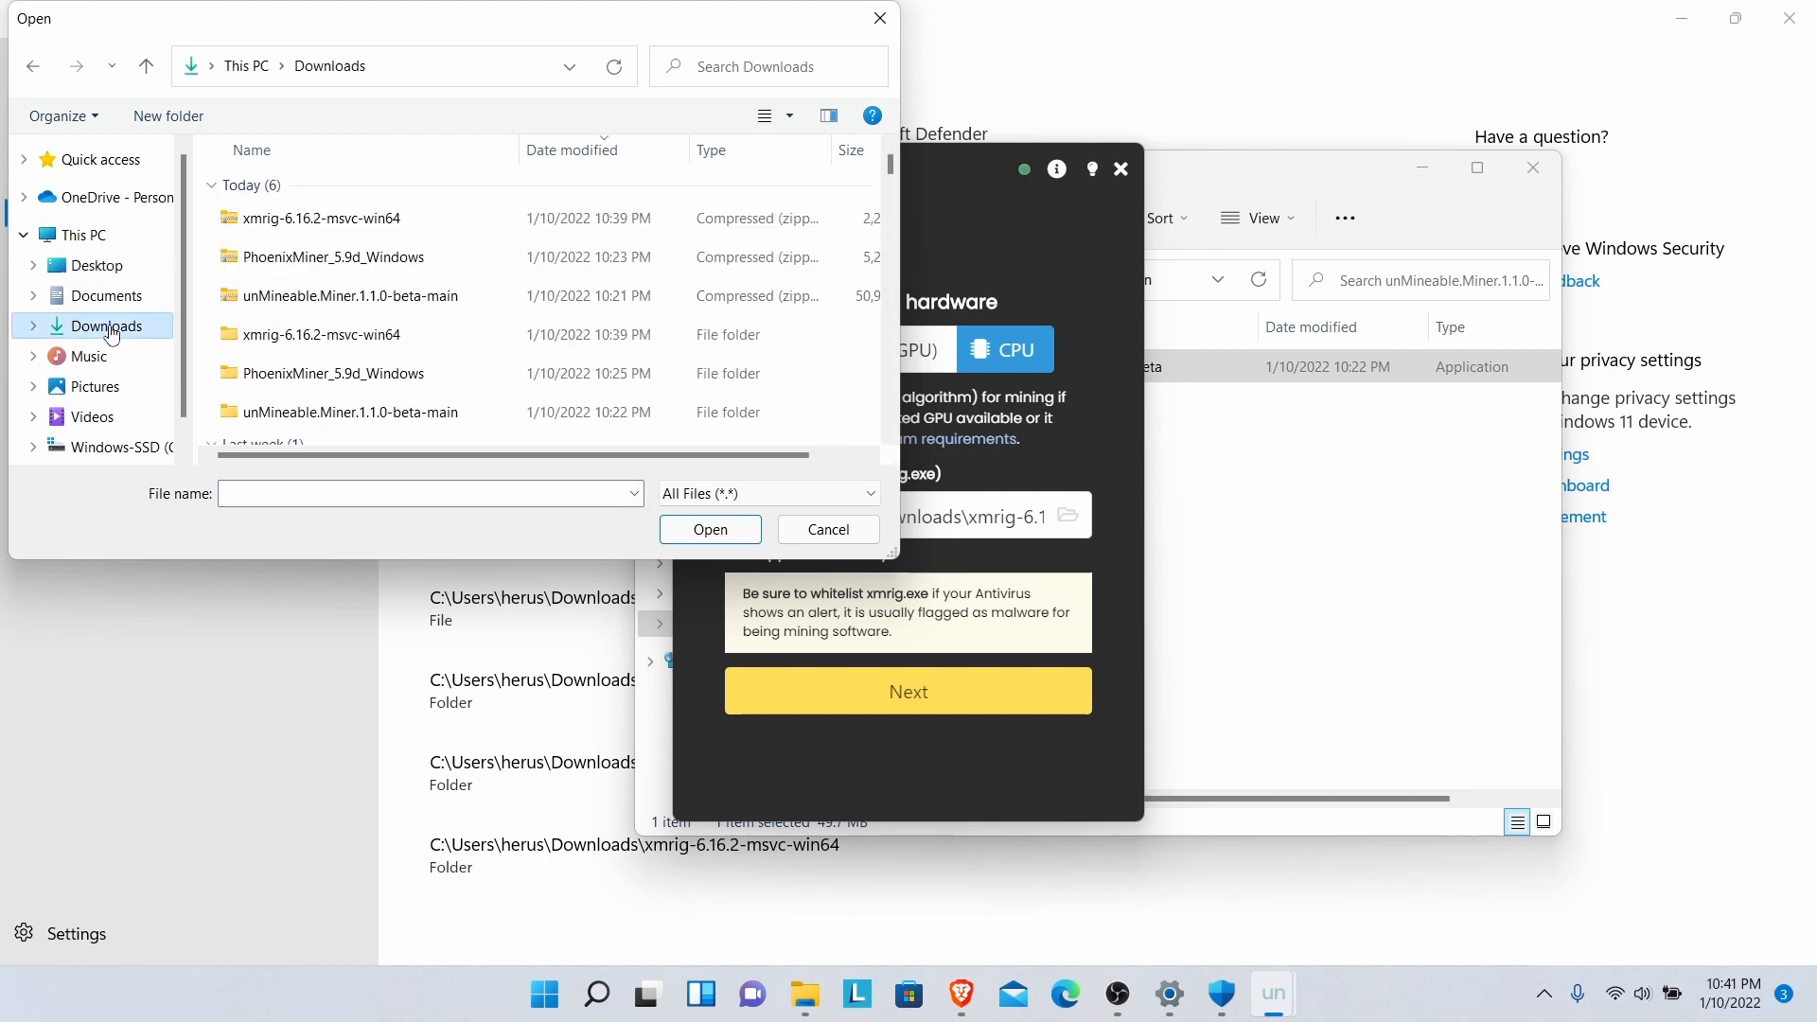
double_click(325, 345)
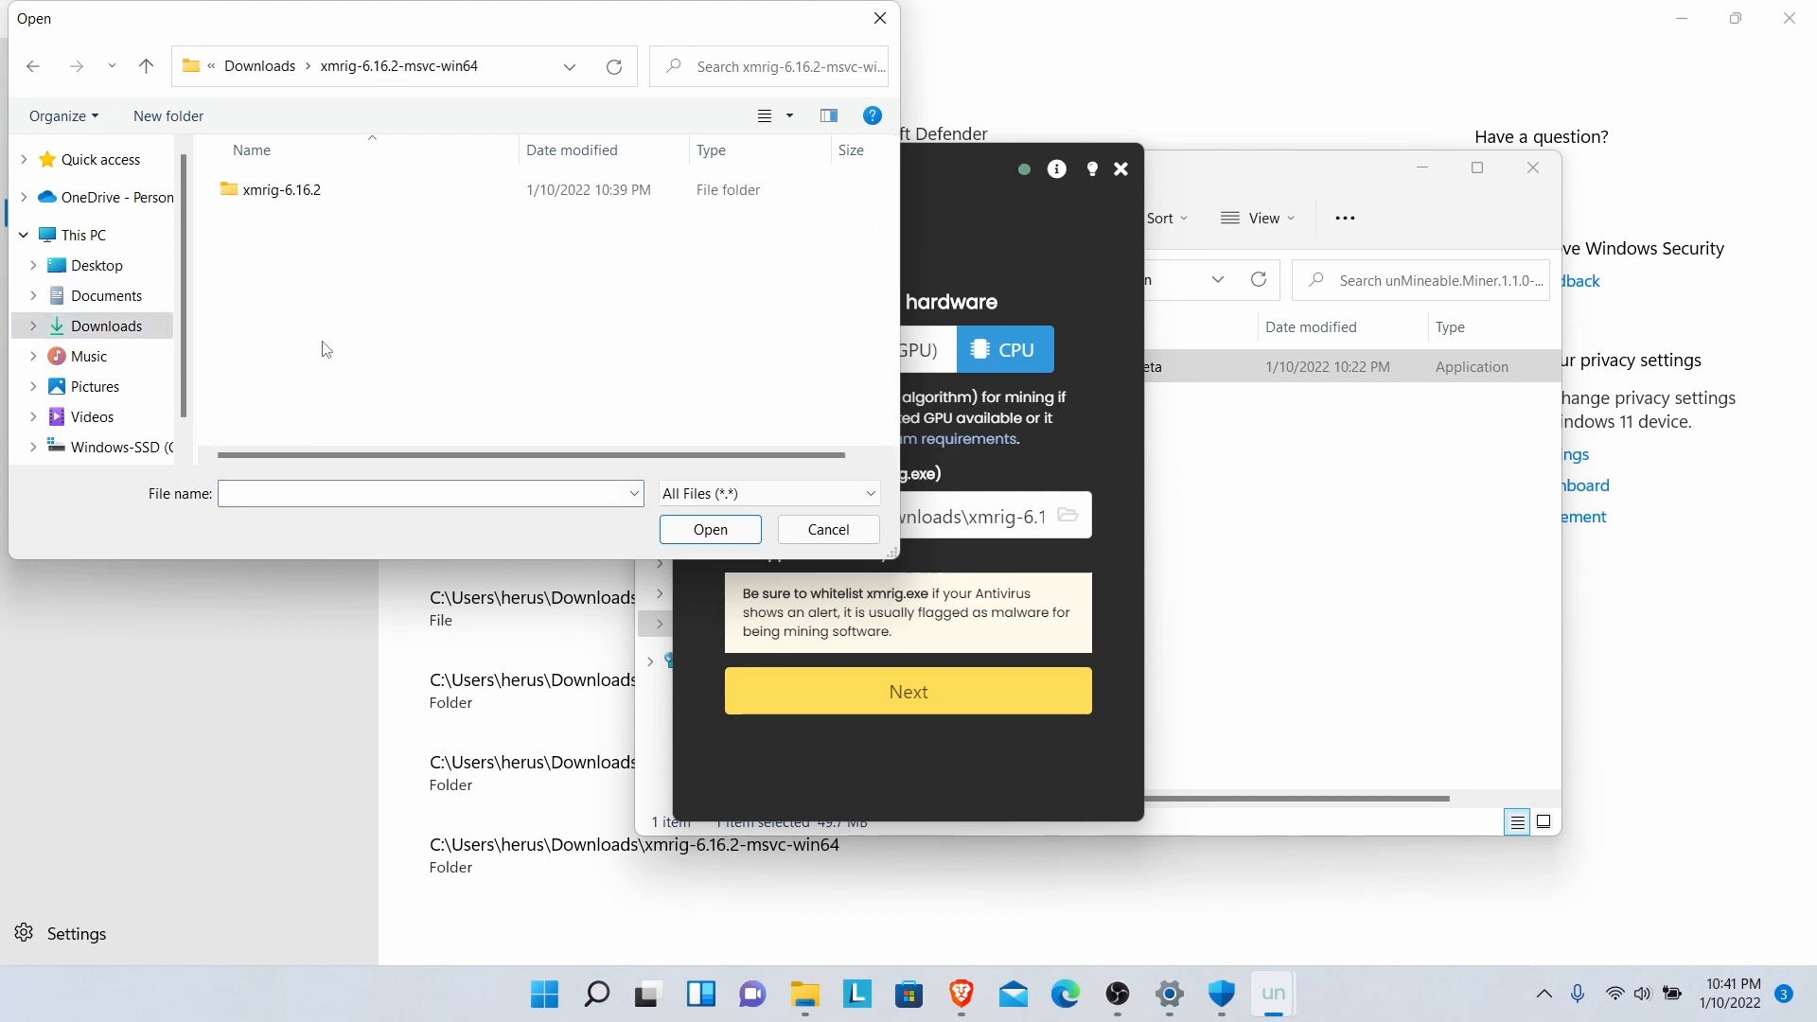
double_click(265, 194)
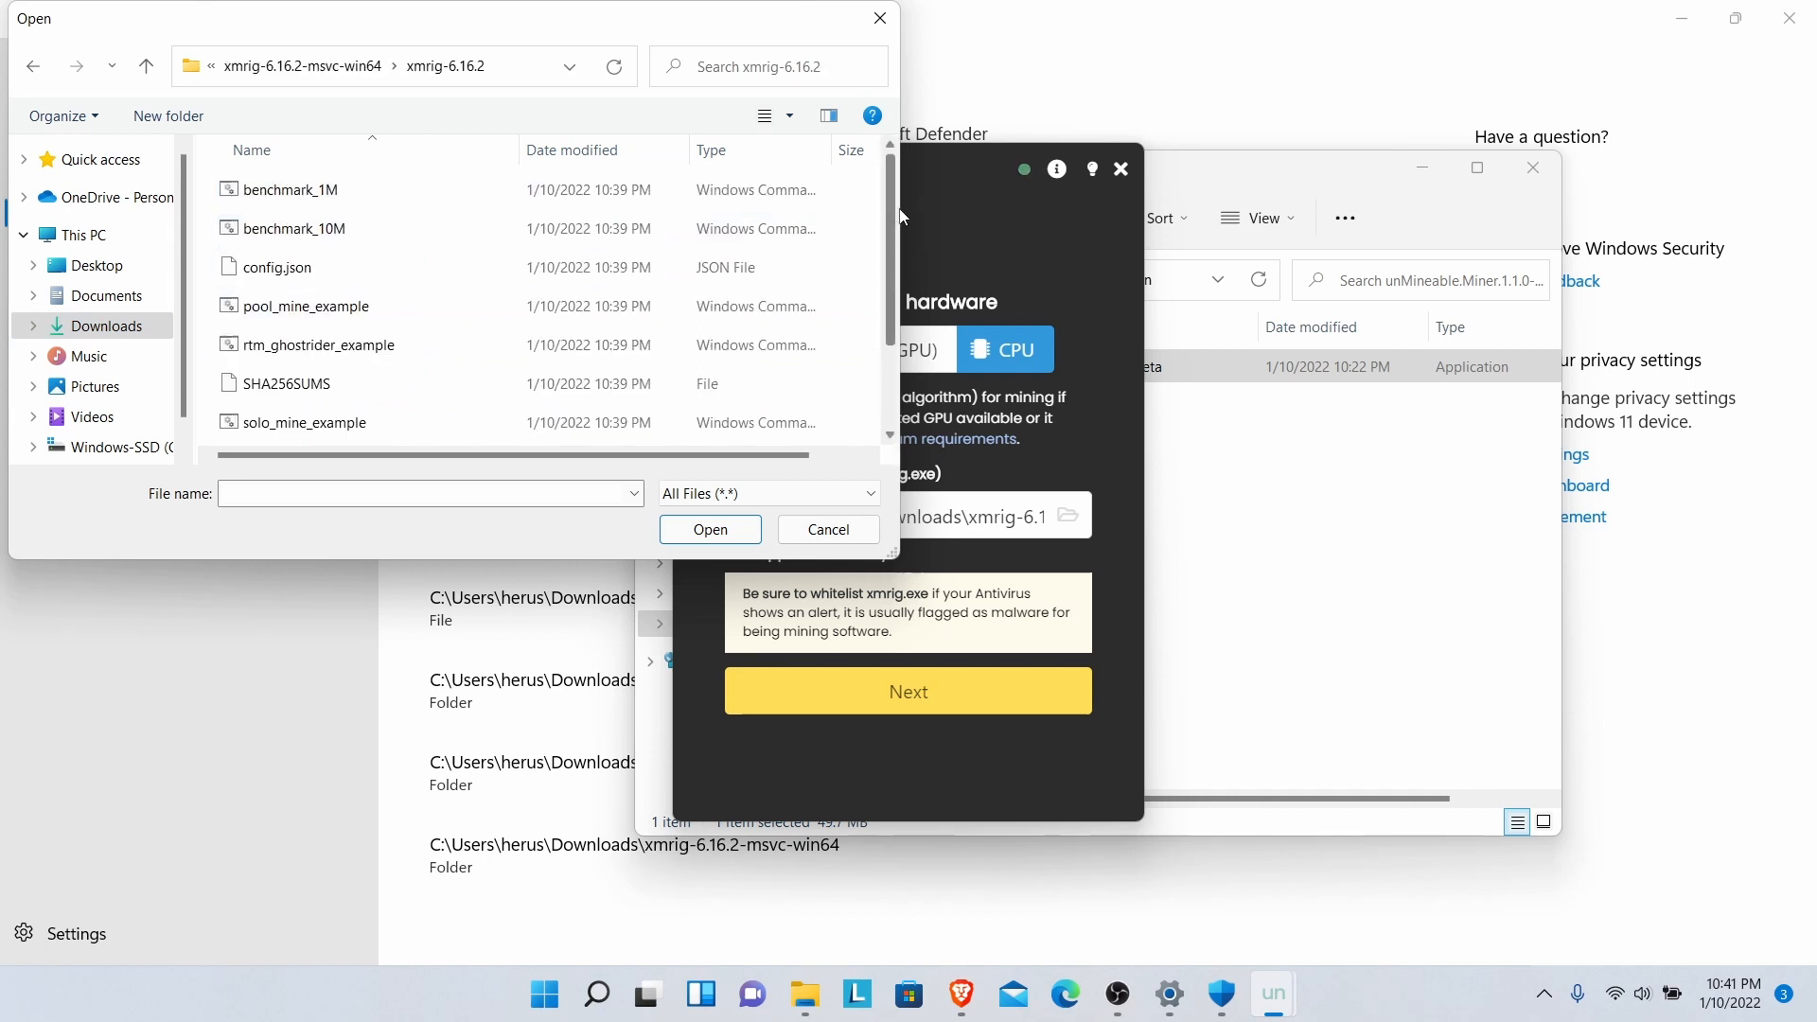
left_click_drag(895, 212, 905, 346)
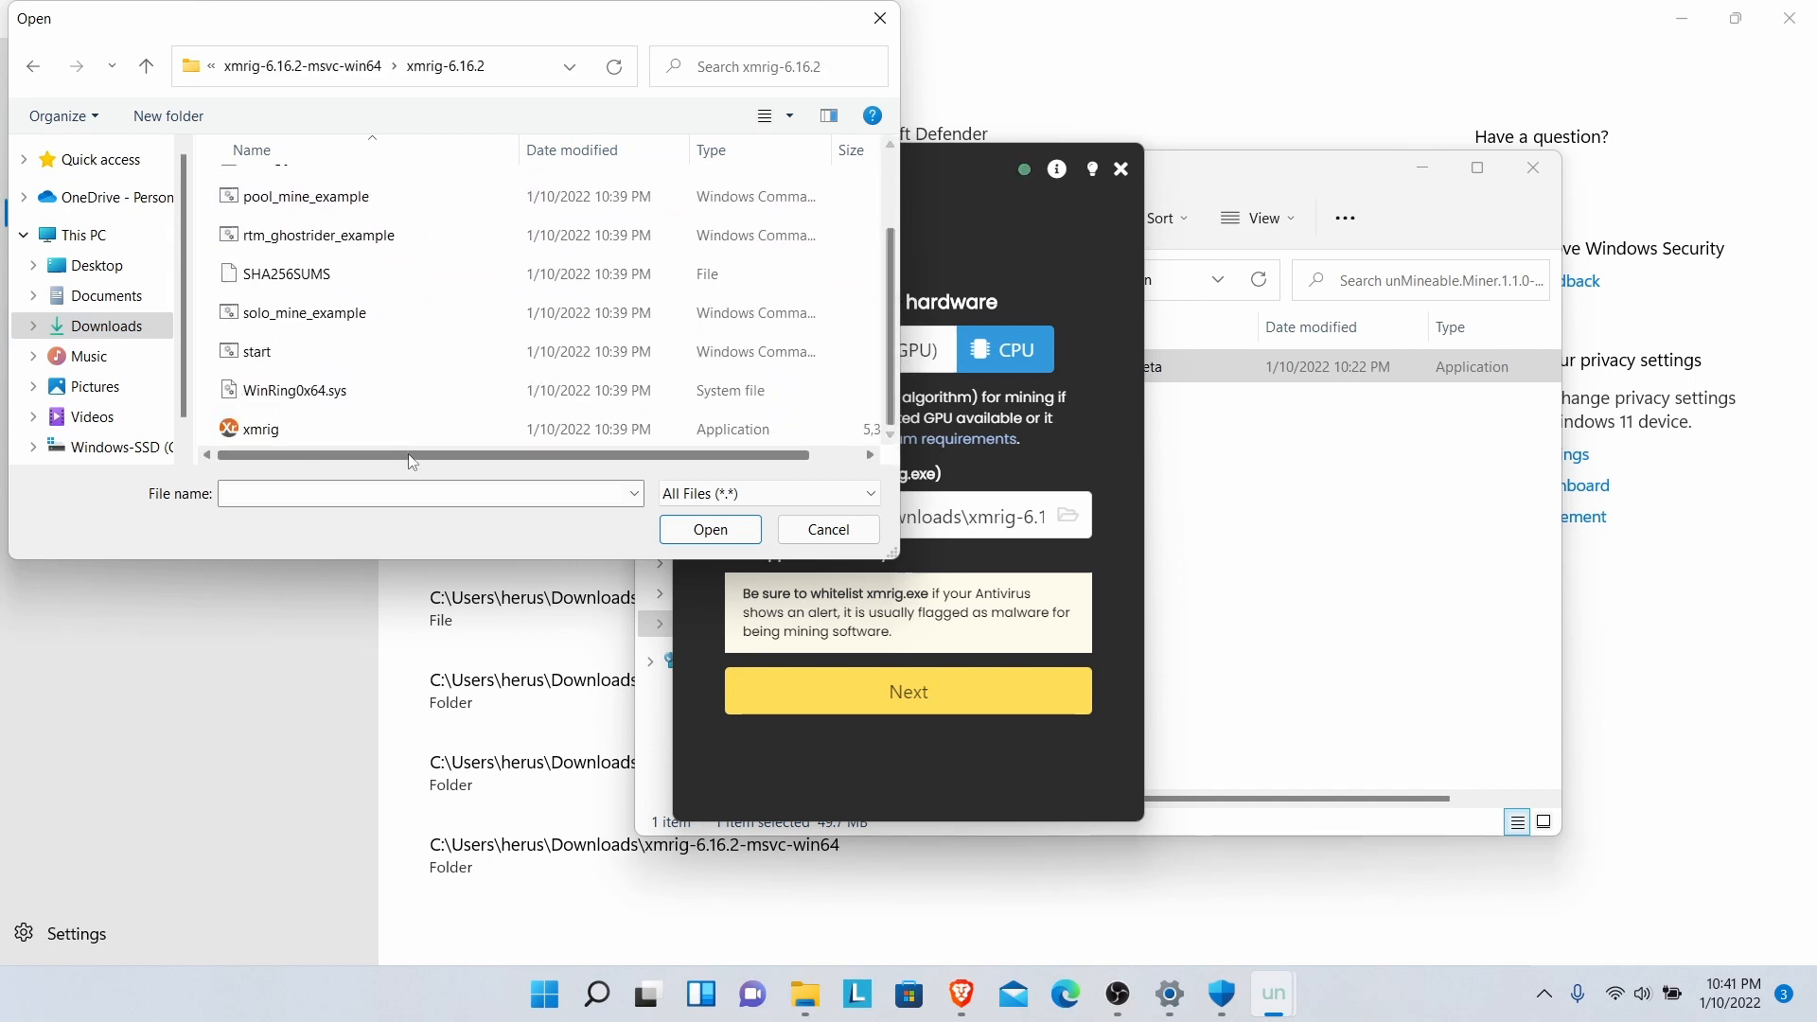
double_click(321, 433)
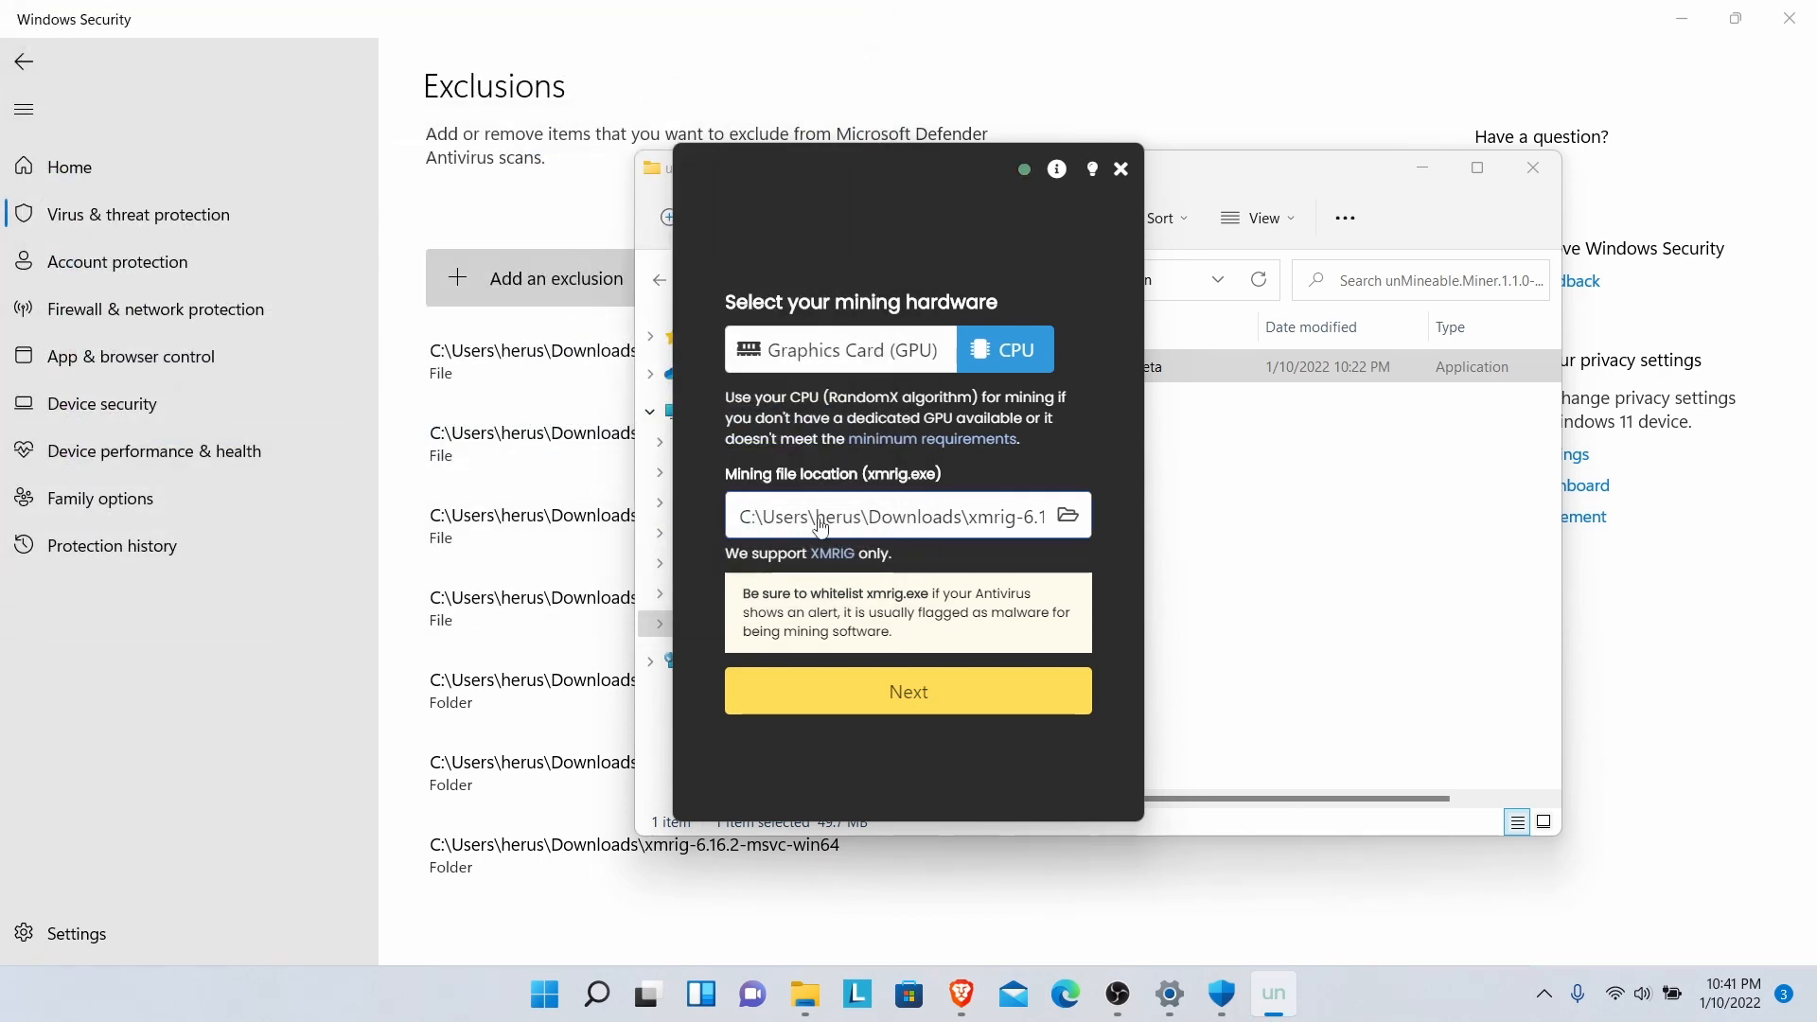
- Add a referral code, run CPU mining for Dogecoin at about 2,200 h, then stop it
left_click(934, 704)
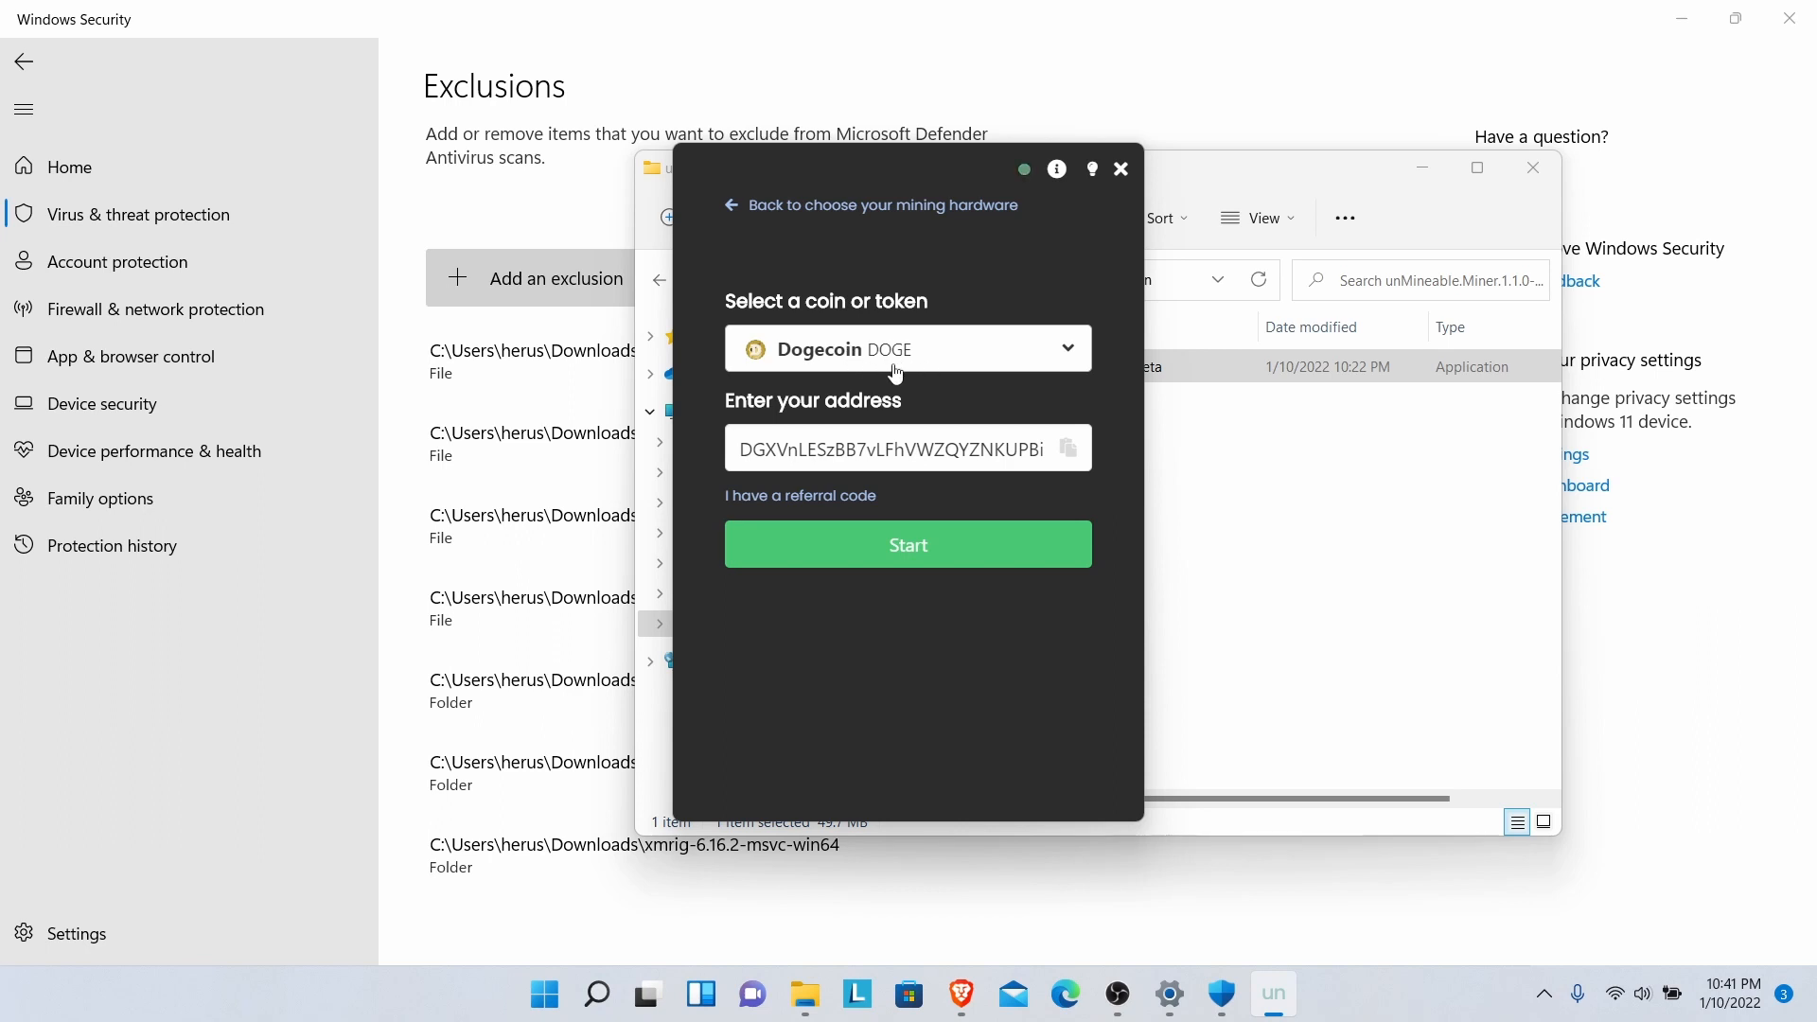
left_click(851, 498)
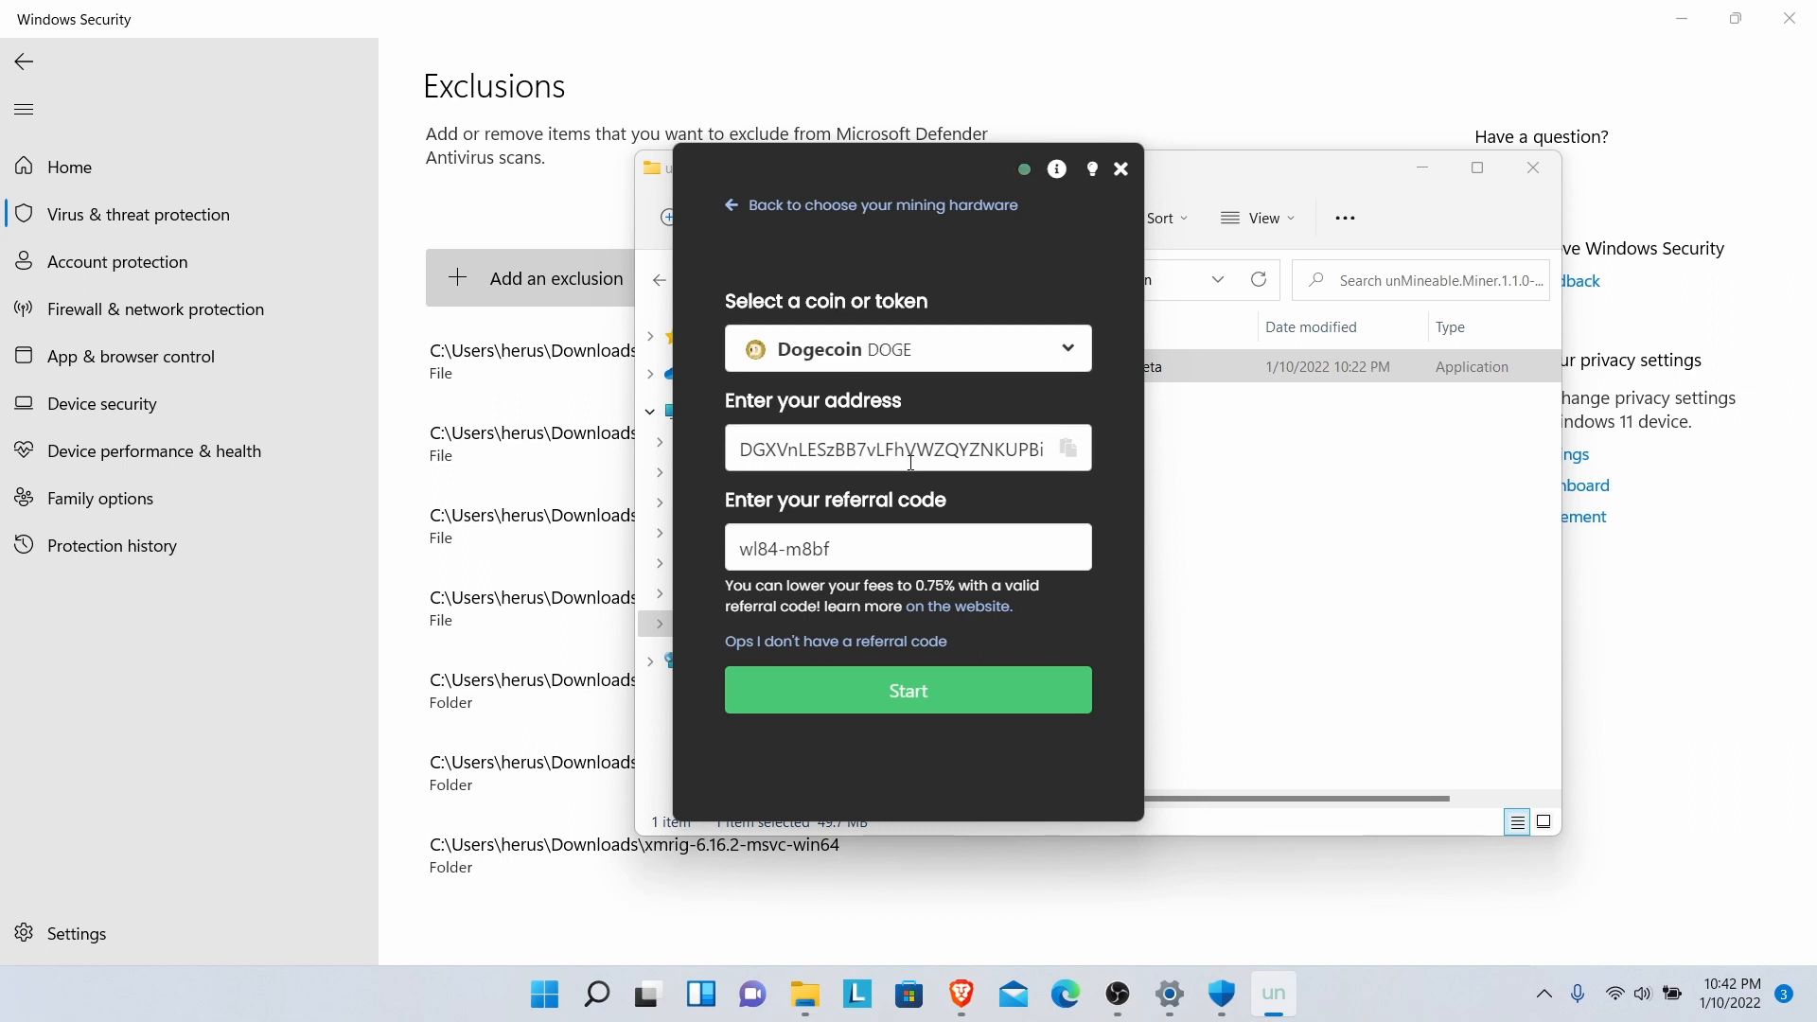
left_click(906, 686)
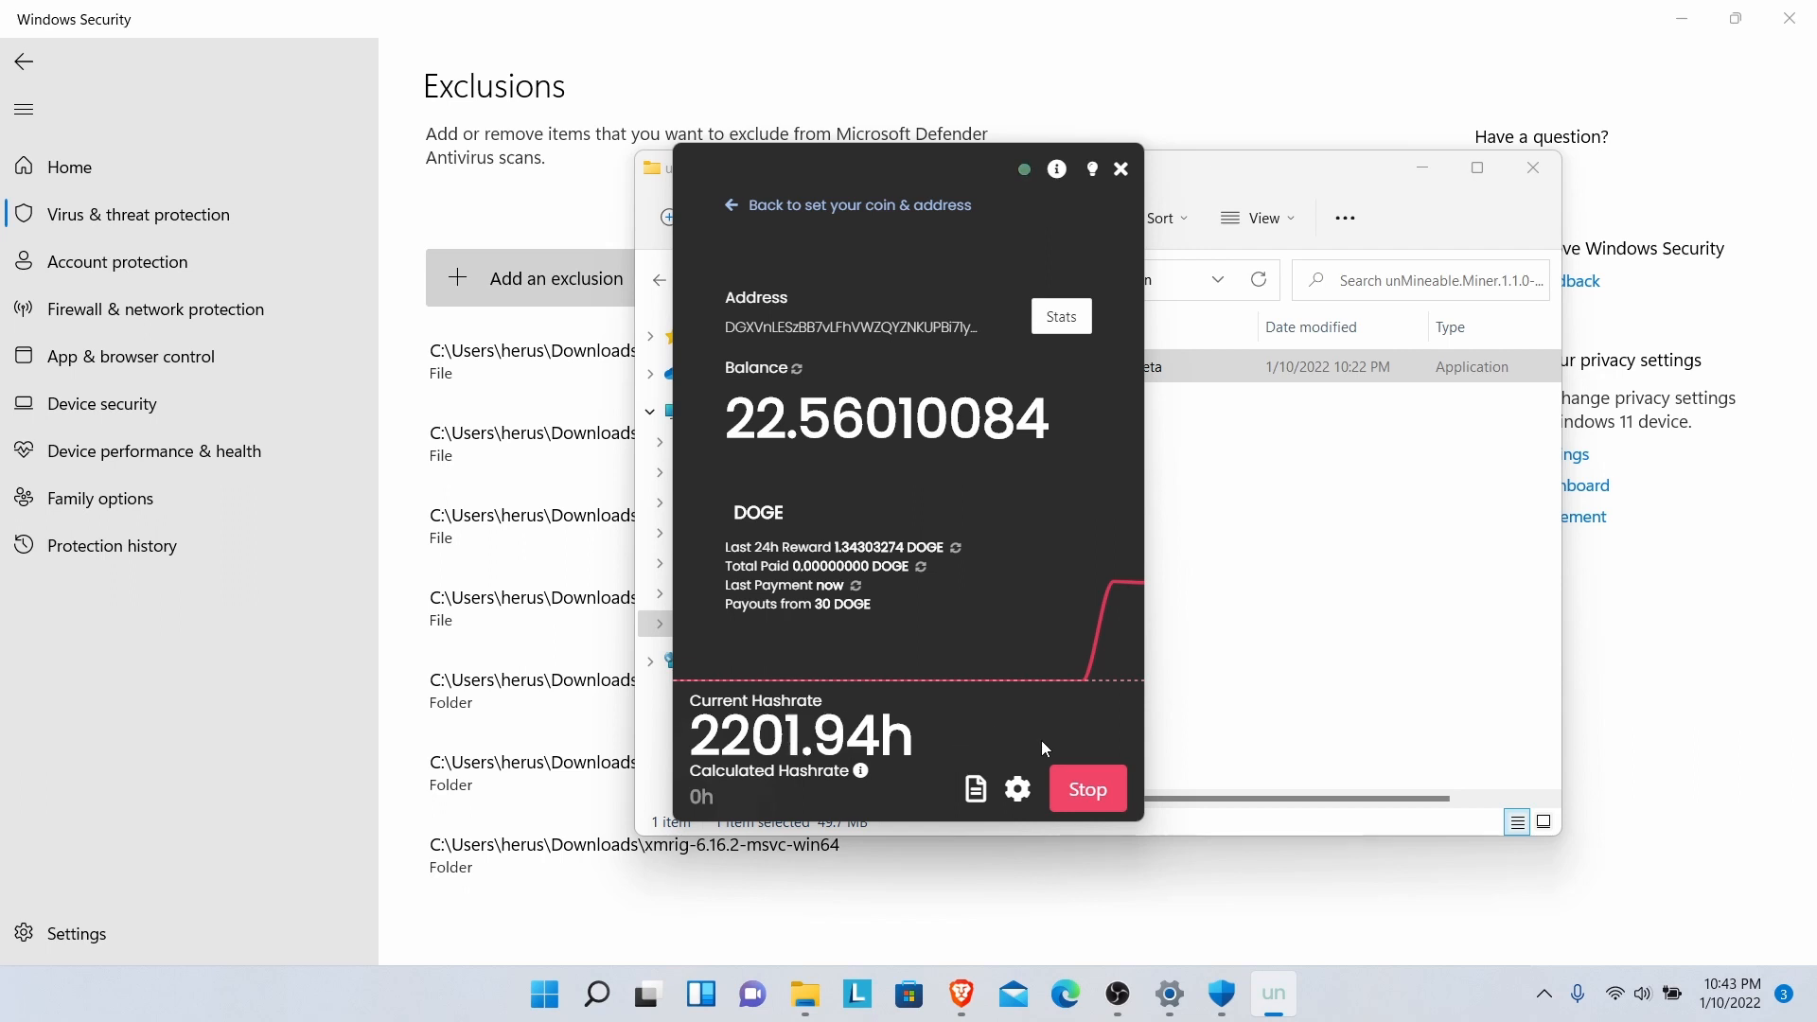
left_click(1095, 794)
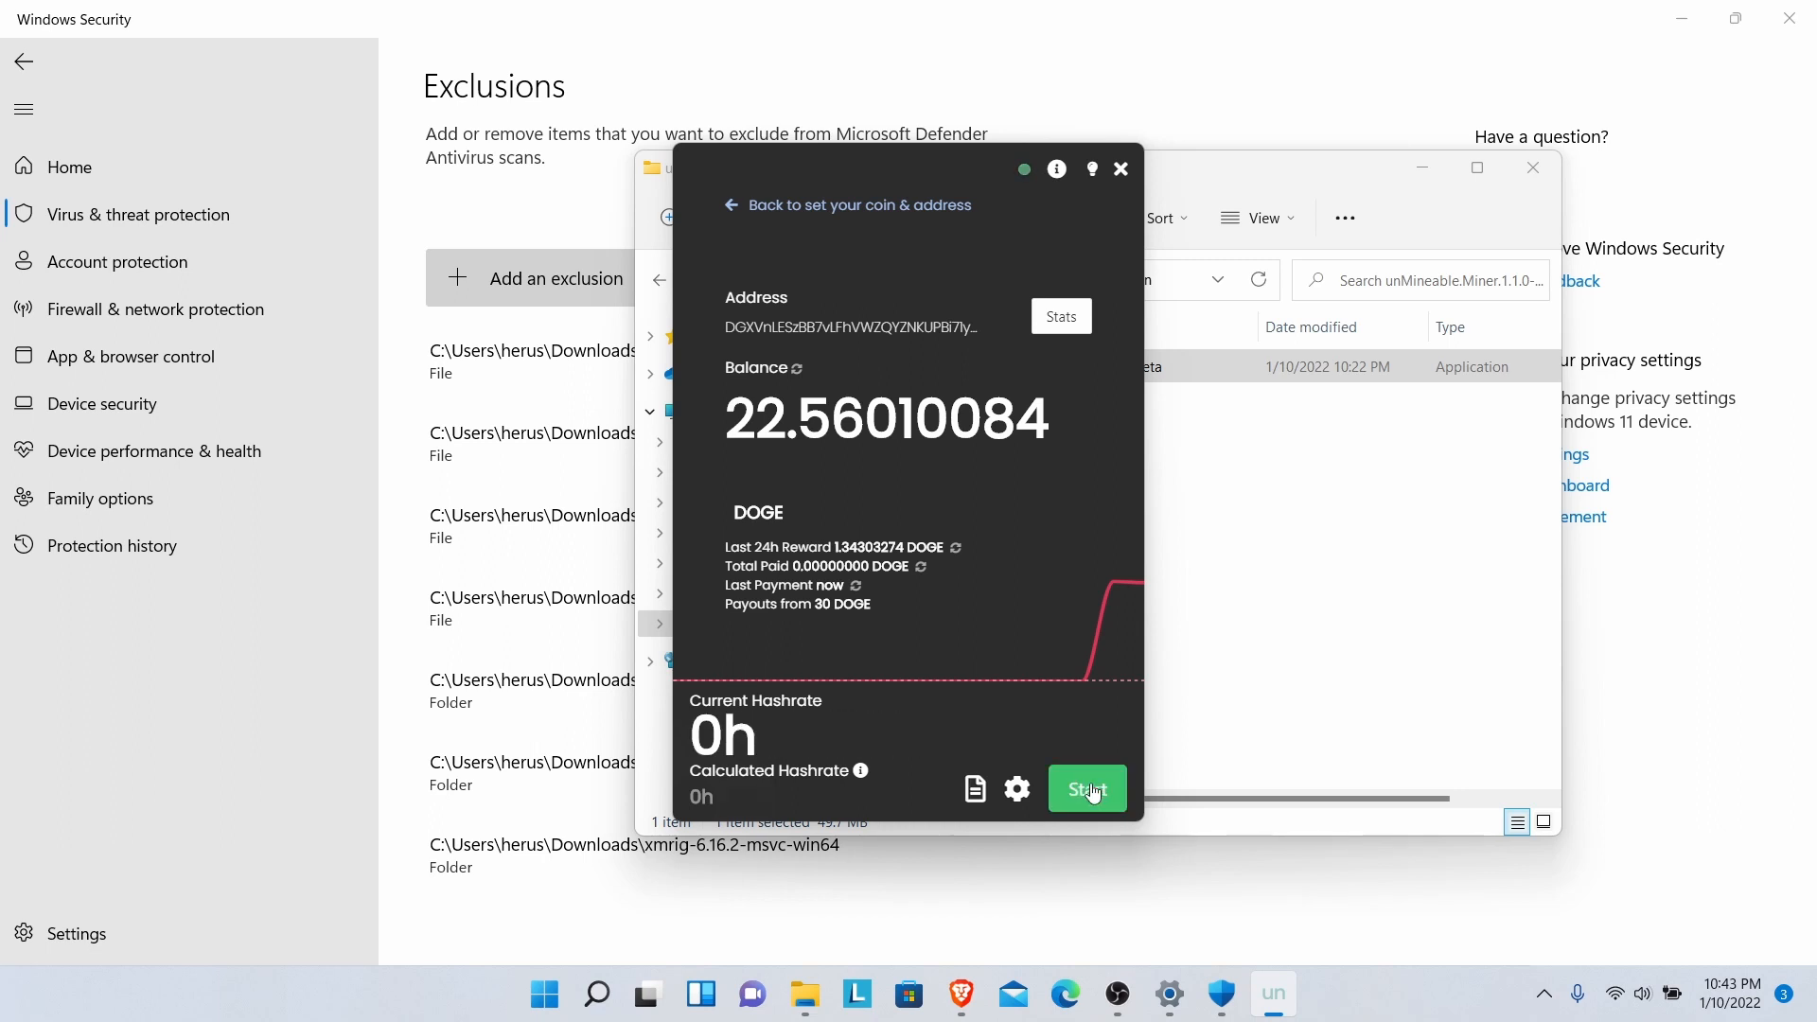
- Switch to Graphics Card (GPU) mining, keeping the Desktop PhoenixMiner.exe file location
mouse_move(1022, 653)
left_click(777, 214)
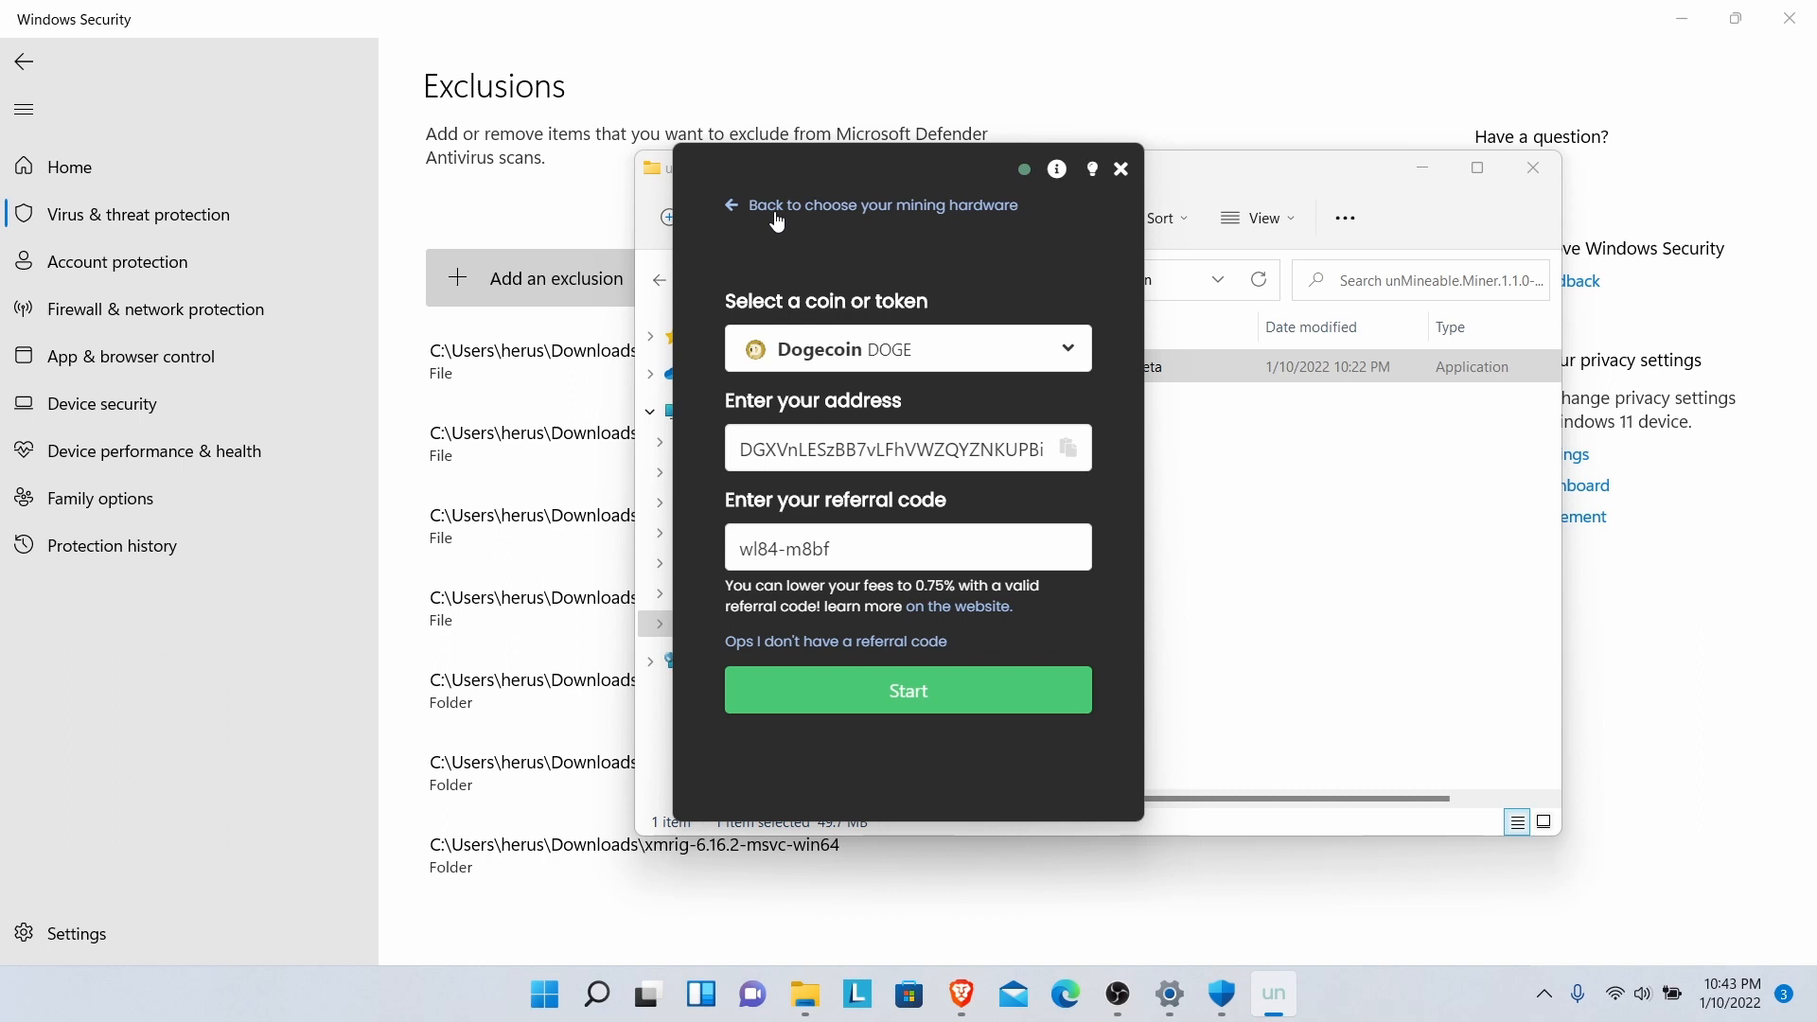
left_click(739, 205)
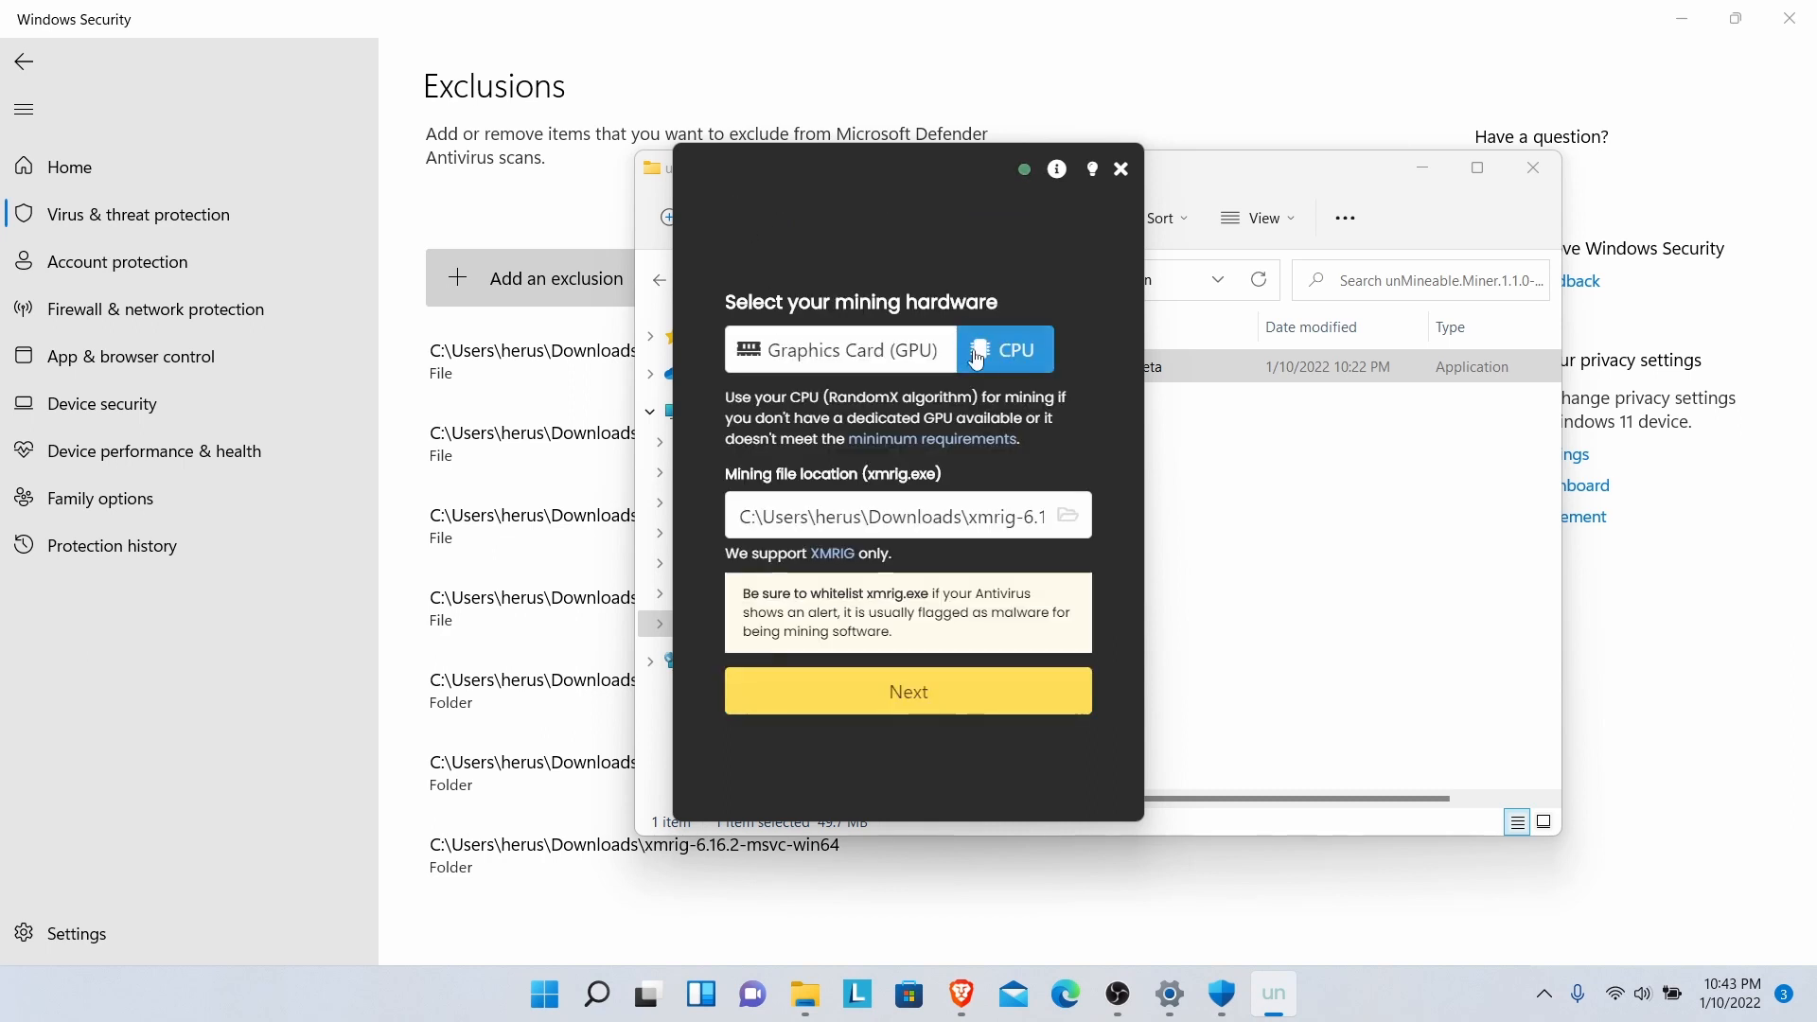
left_click(872, 366)
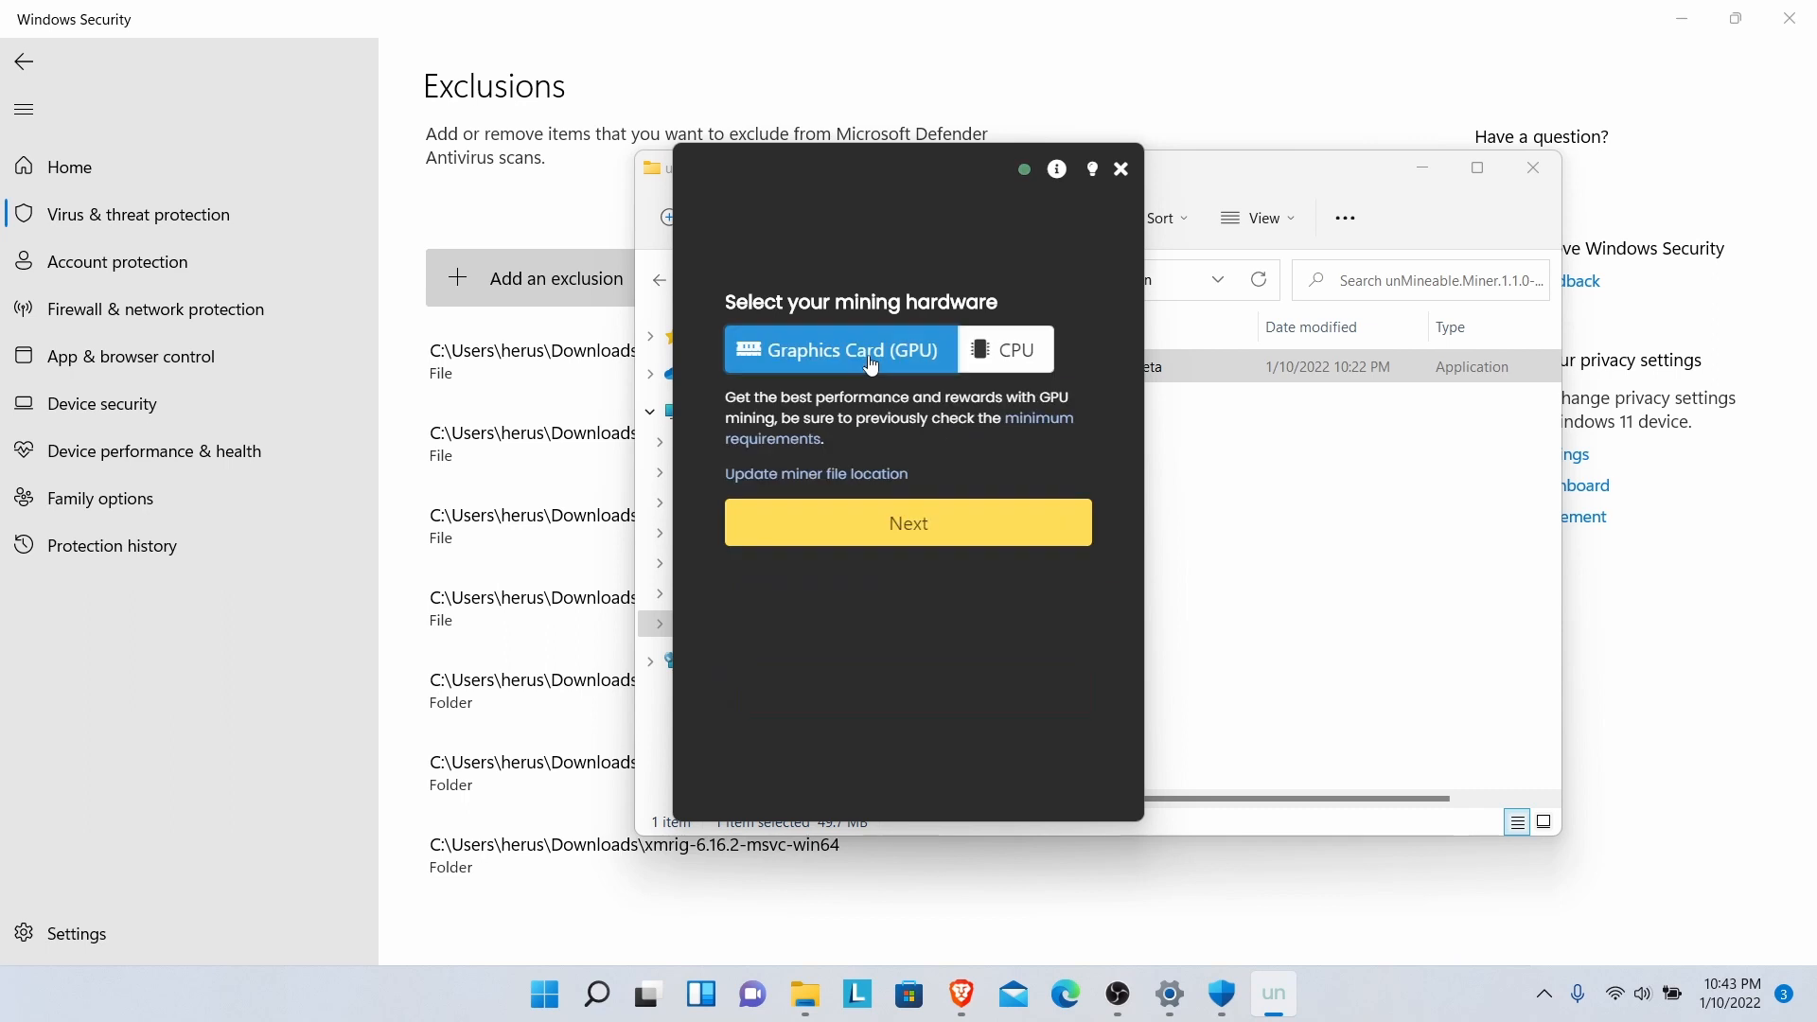
left_click(872, 483)
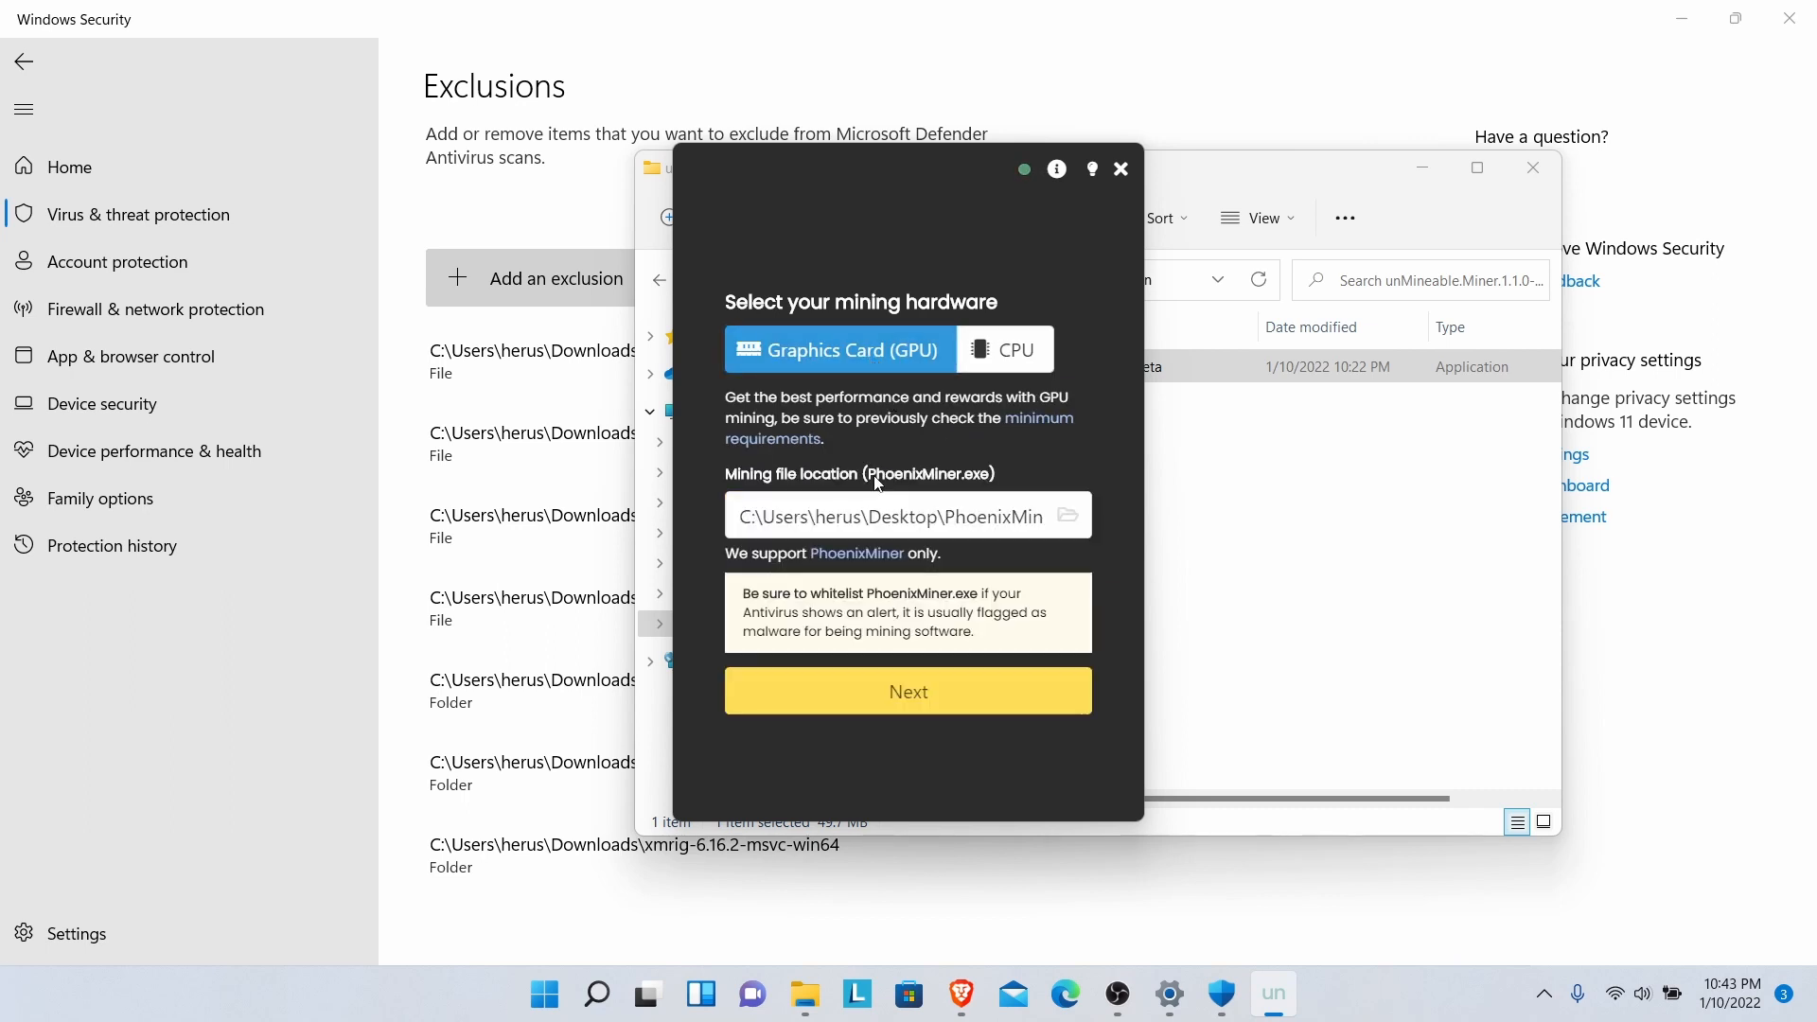
left_click(880, 516)
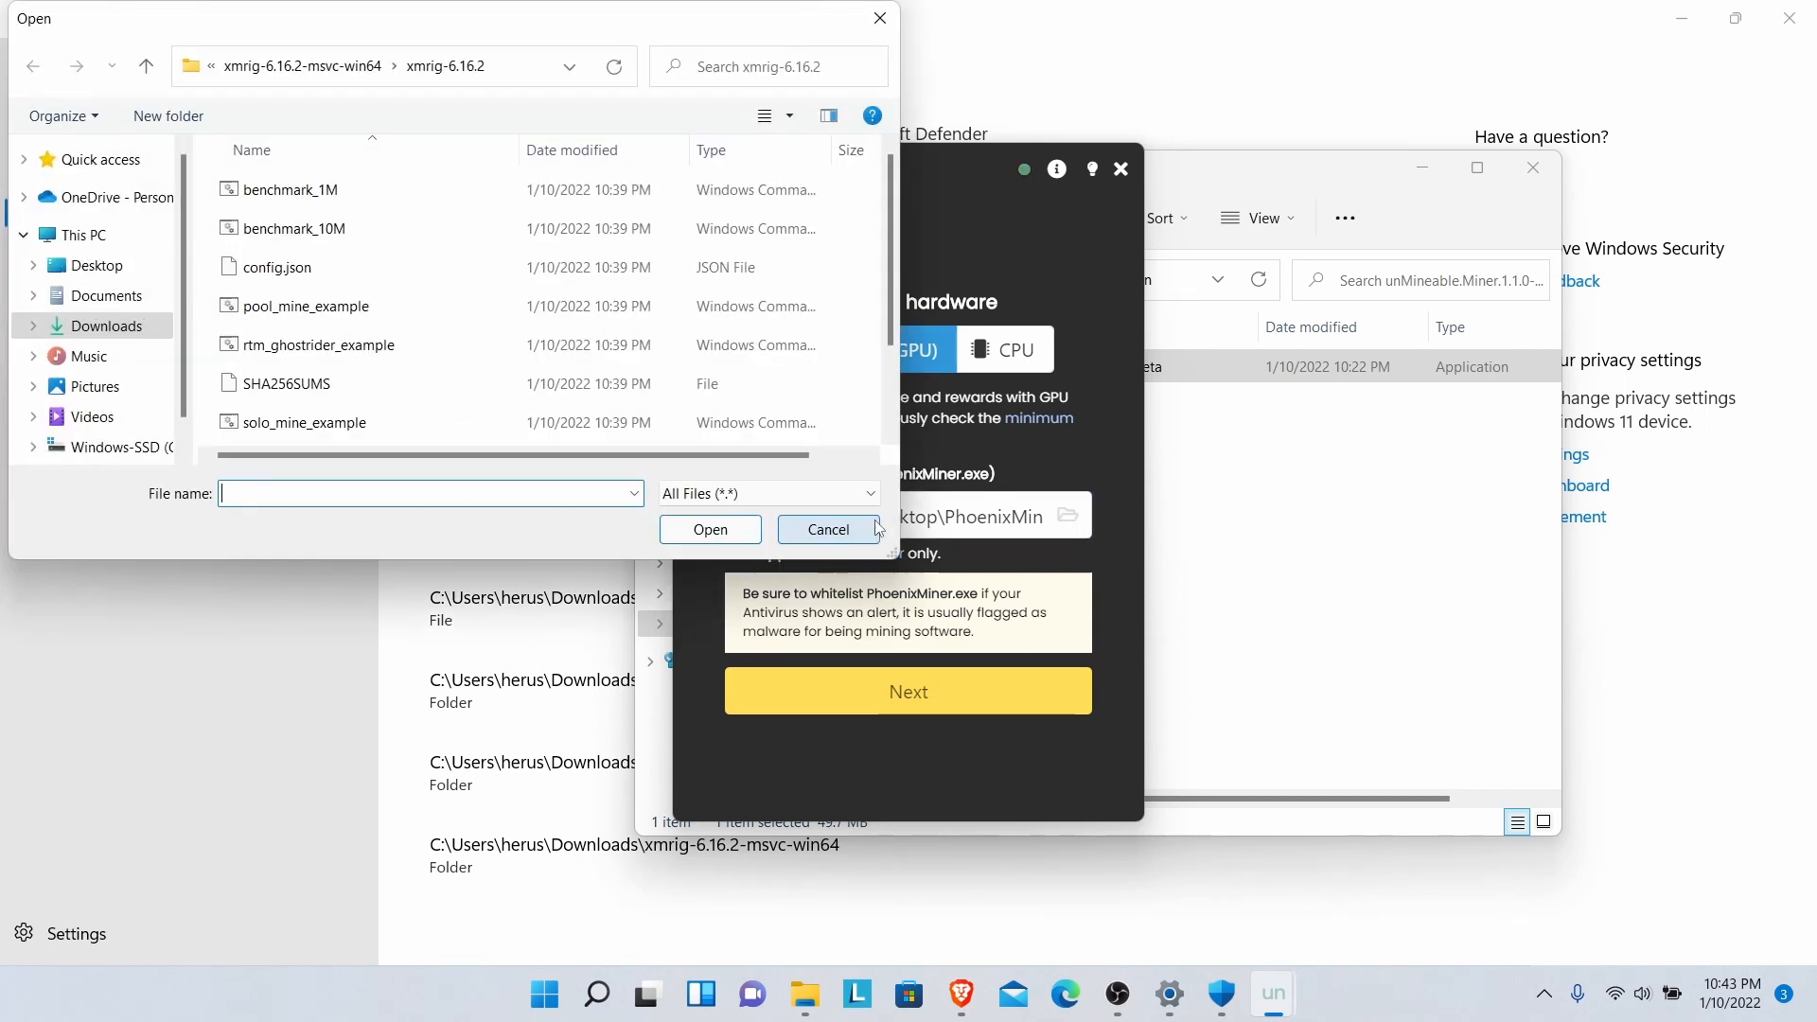
left_click(881, 18)
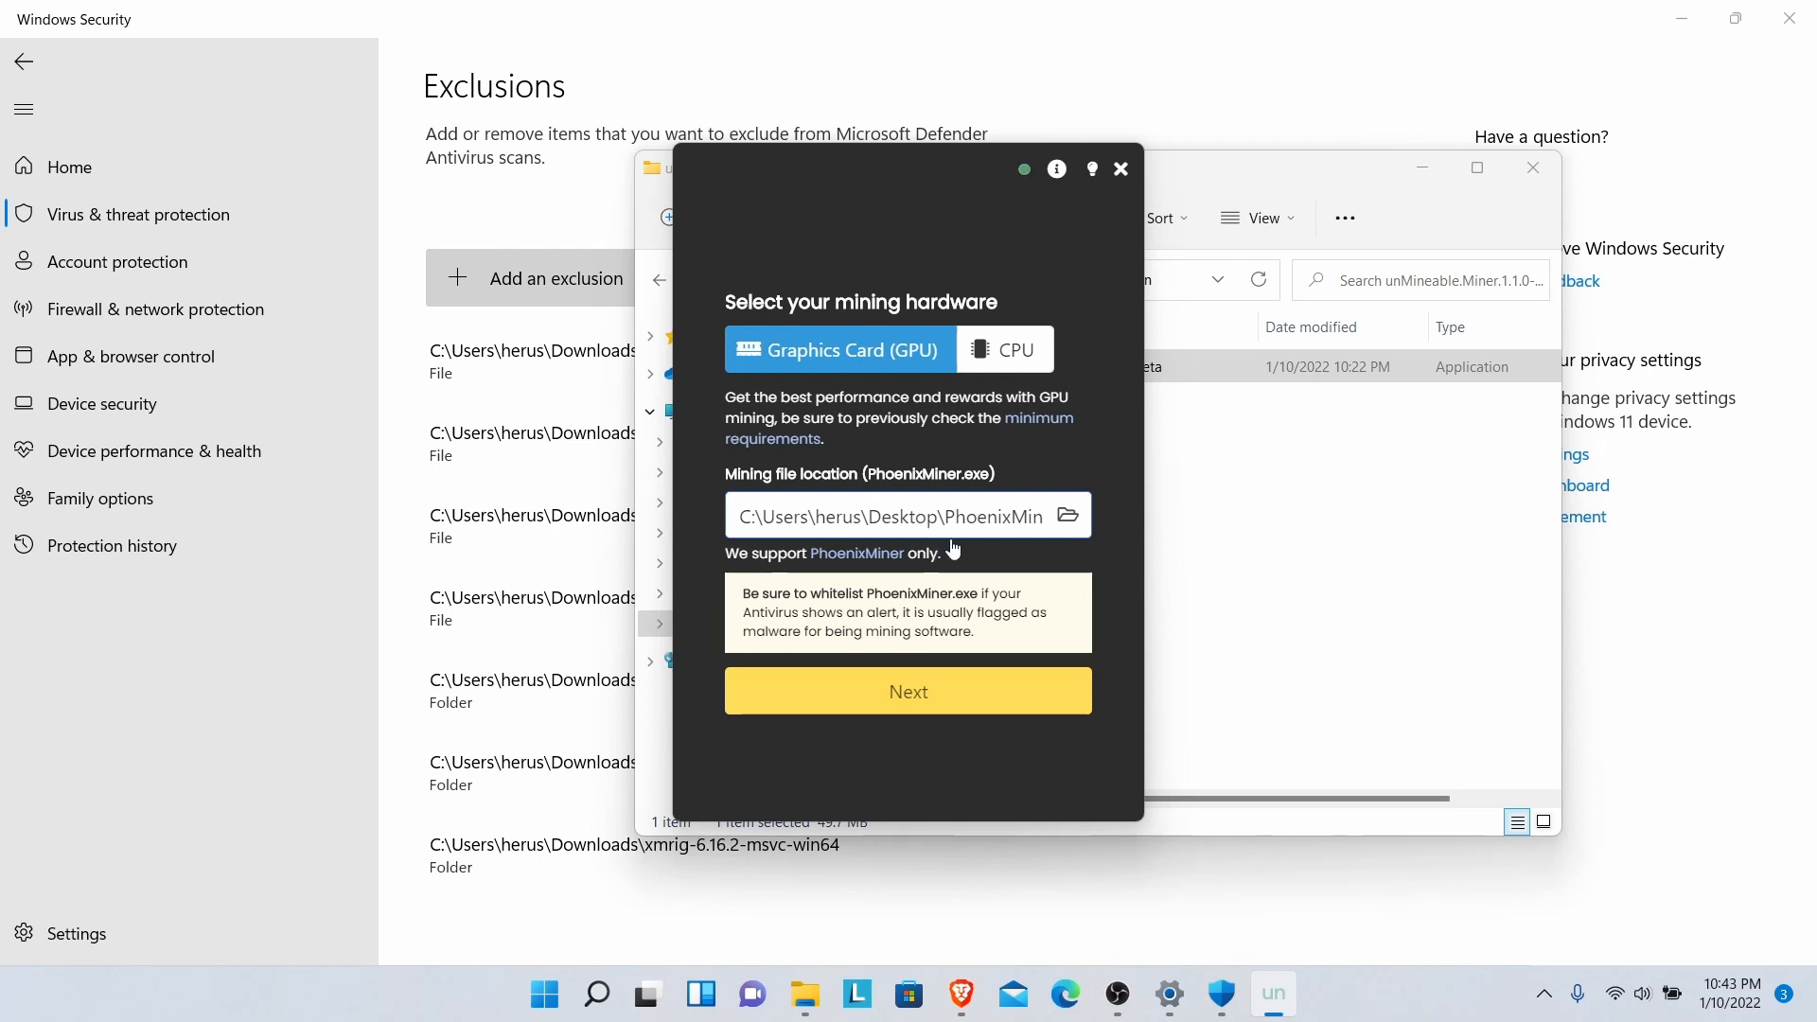
- Start GPU mining with PhoenixMiner and view its log showing DAG generation
left_click(911, 702)
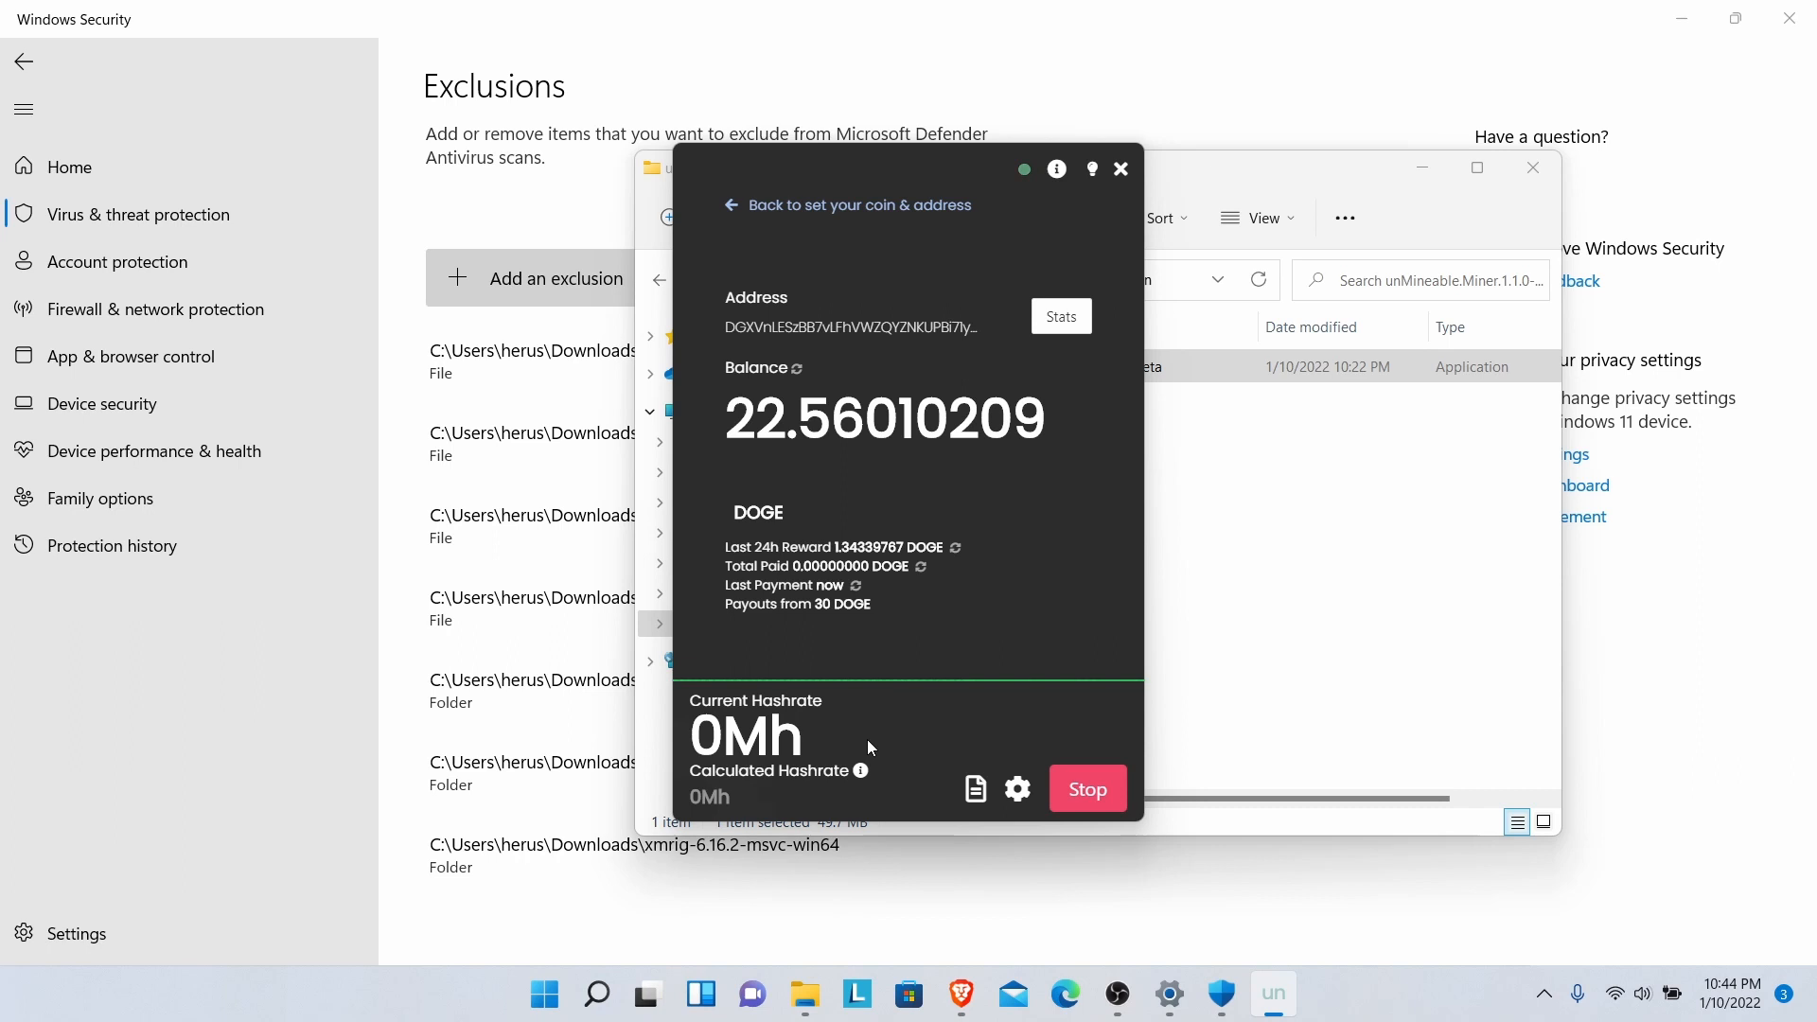
left_click(975, 792)
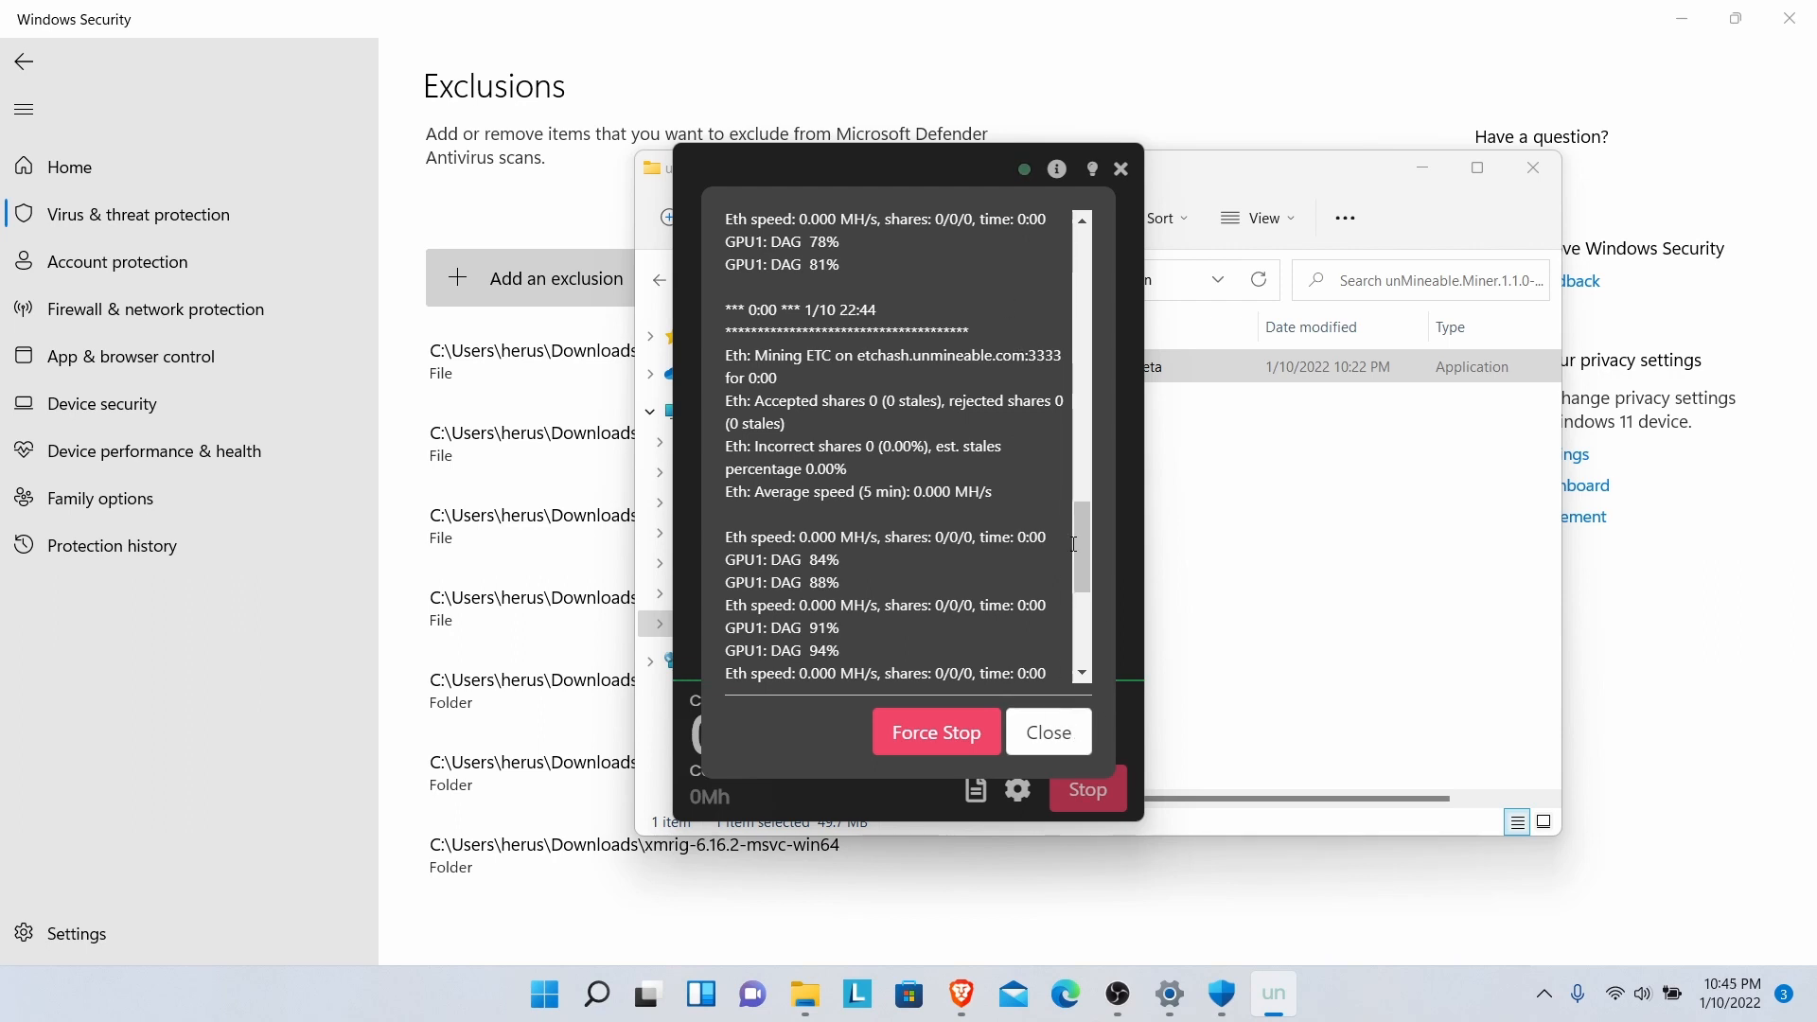
left_click_drag(1081, 536, 1086, 623)
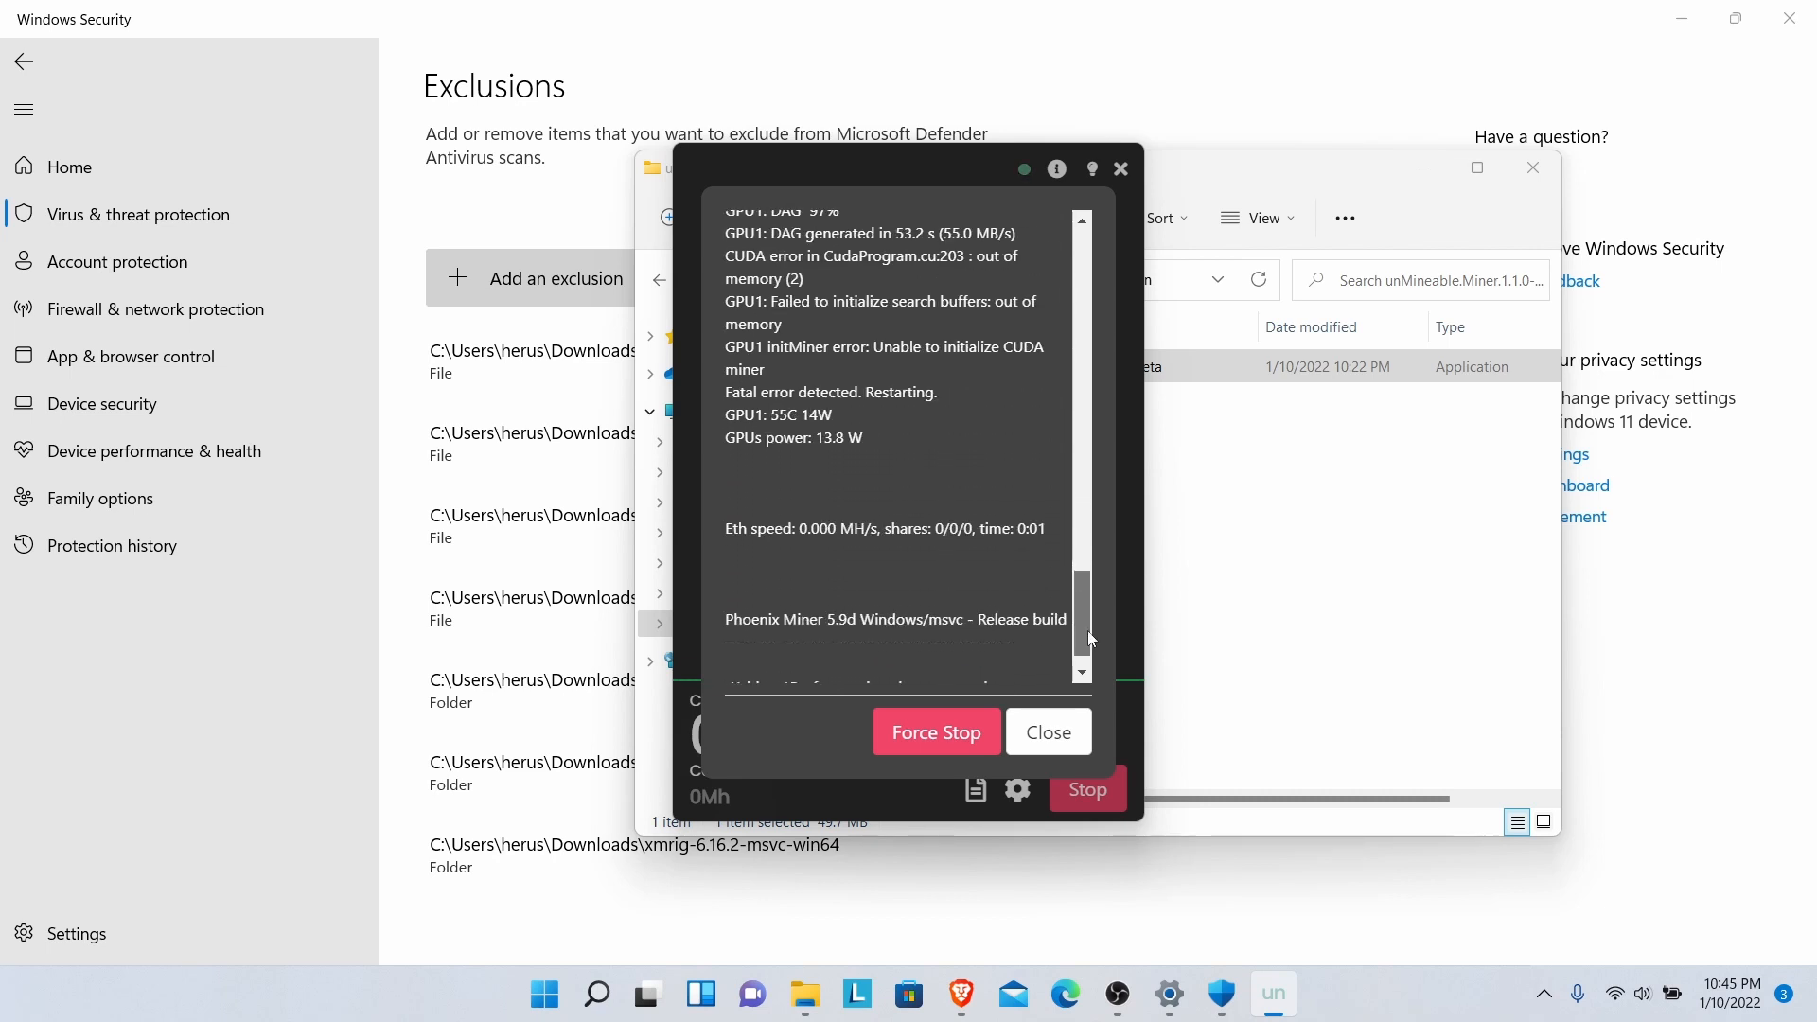
left_click(1064, 740)
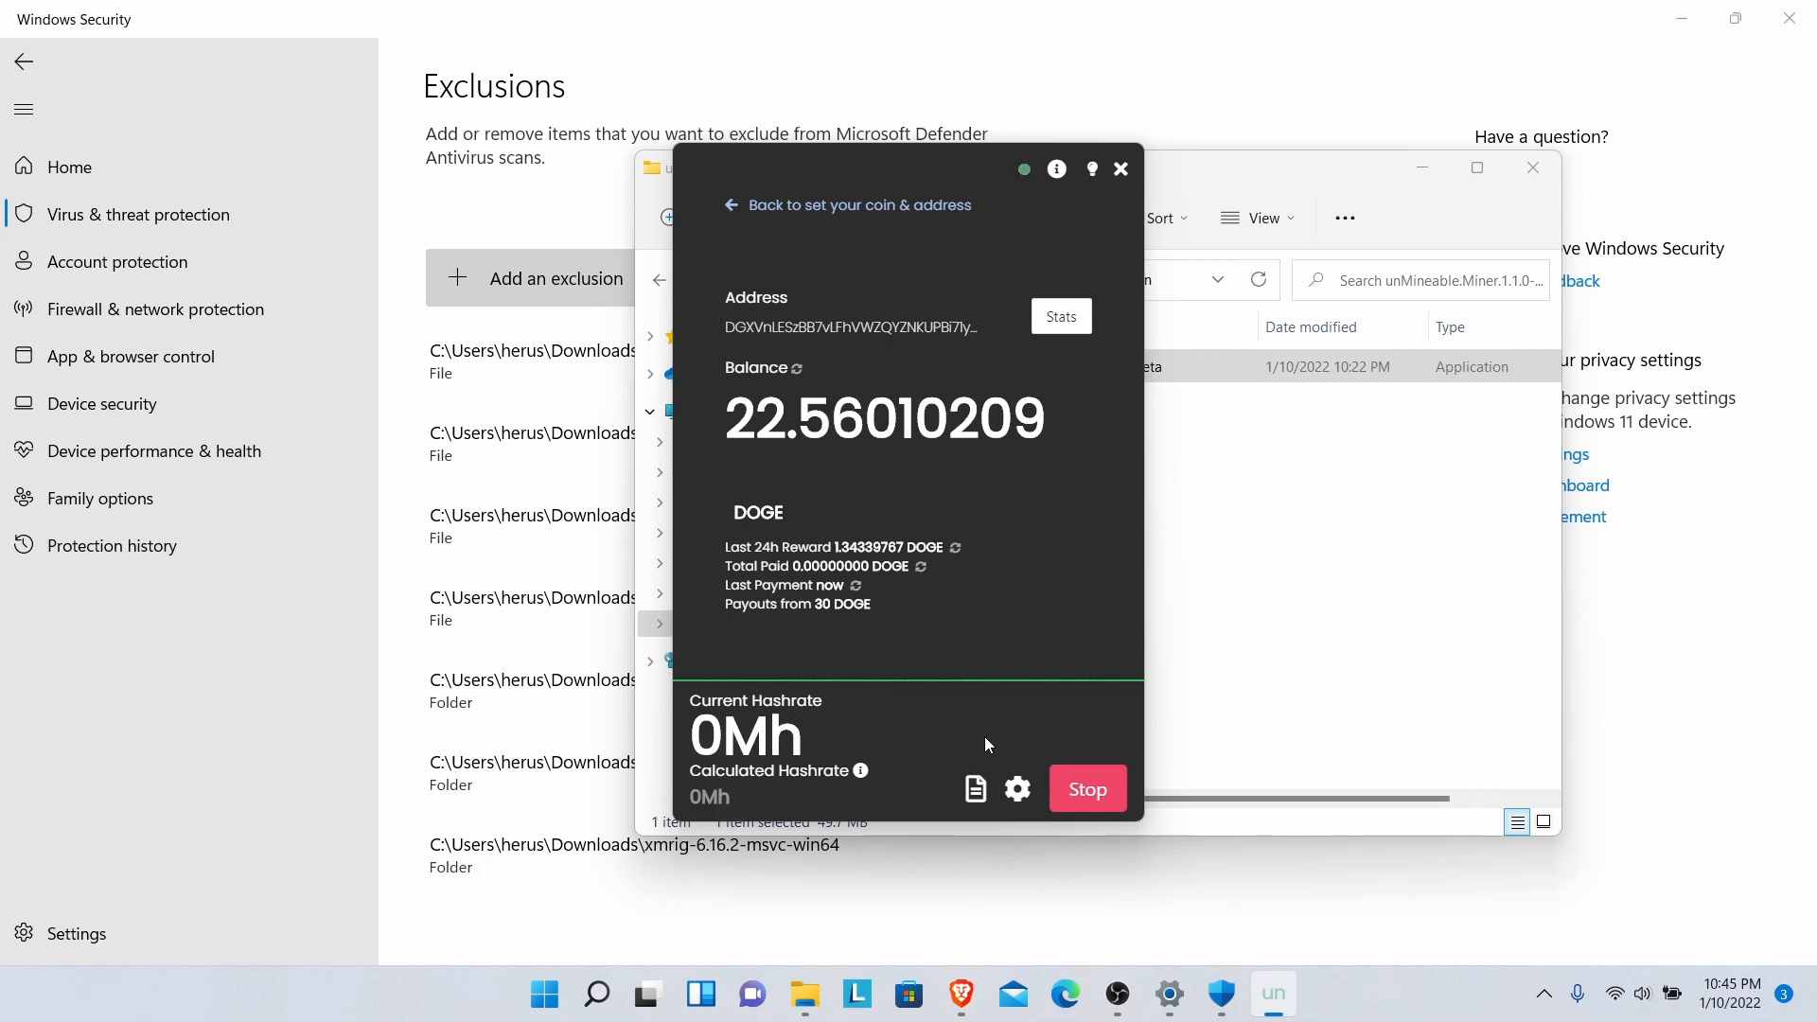
- Stop GPU mining, leaving the DOGE balance page at 0Mh
mouse_move(1119, 989)
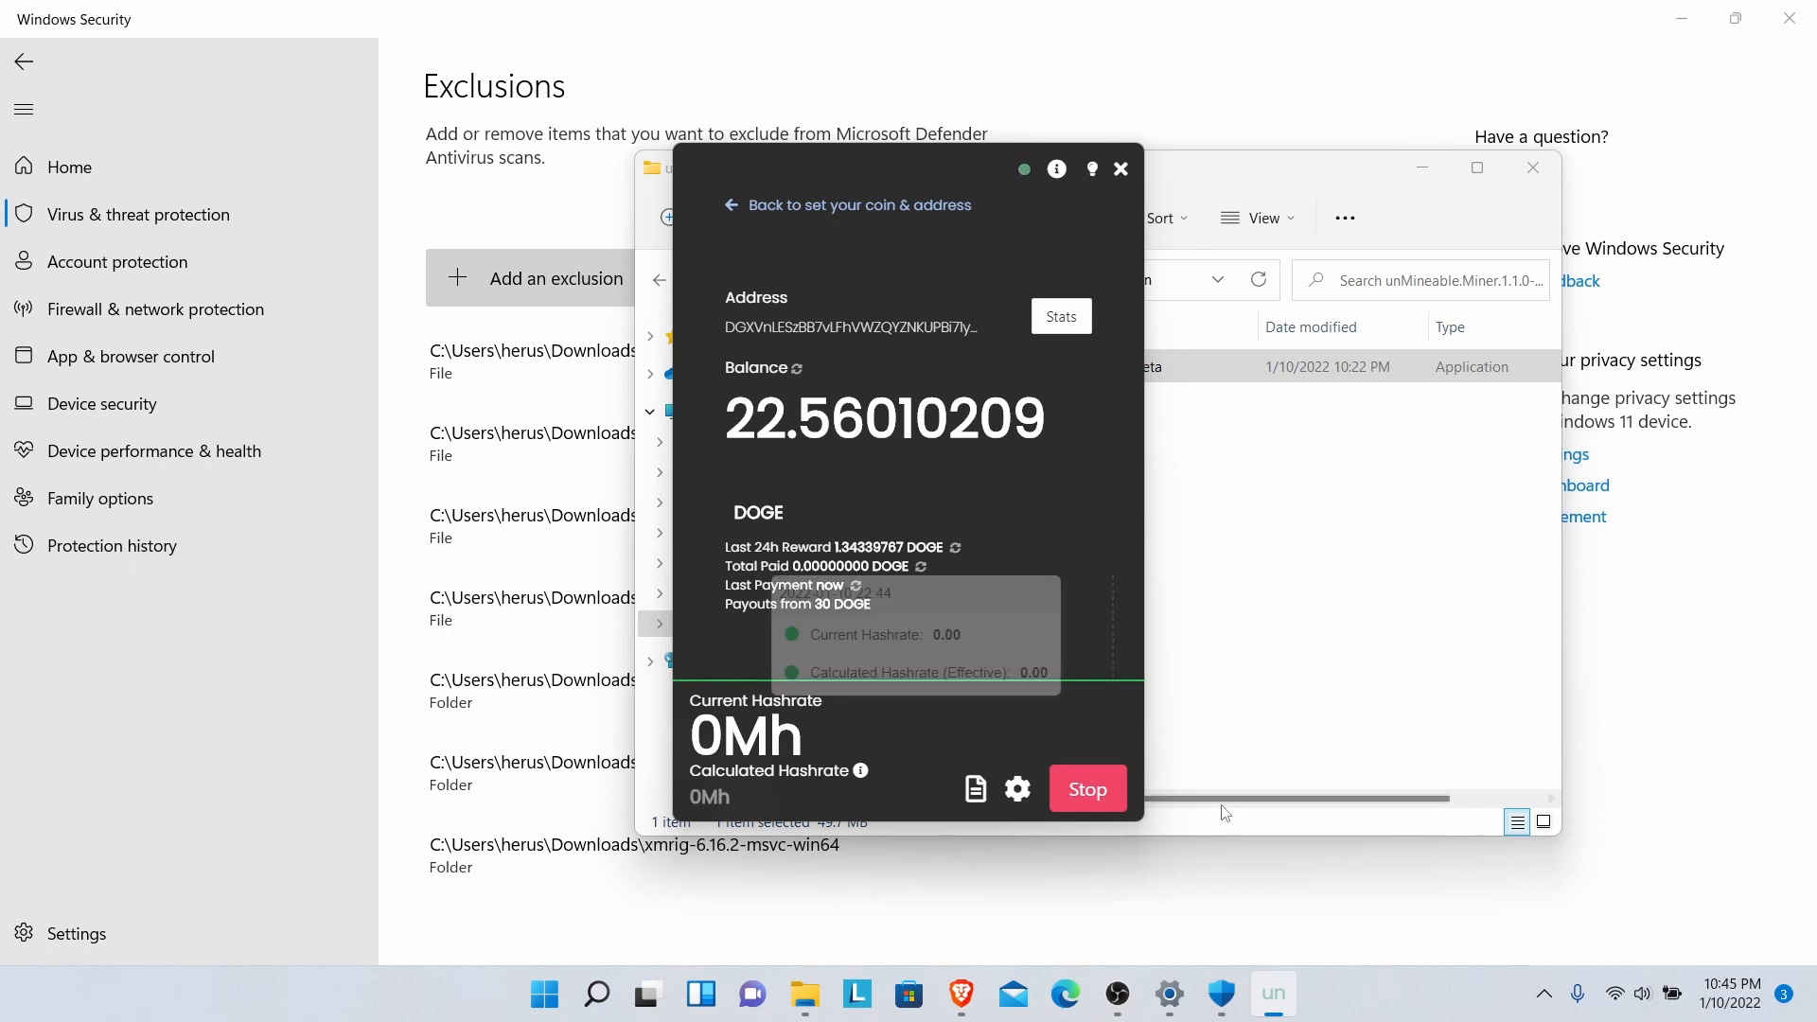
left_click(1088, 790)
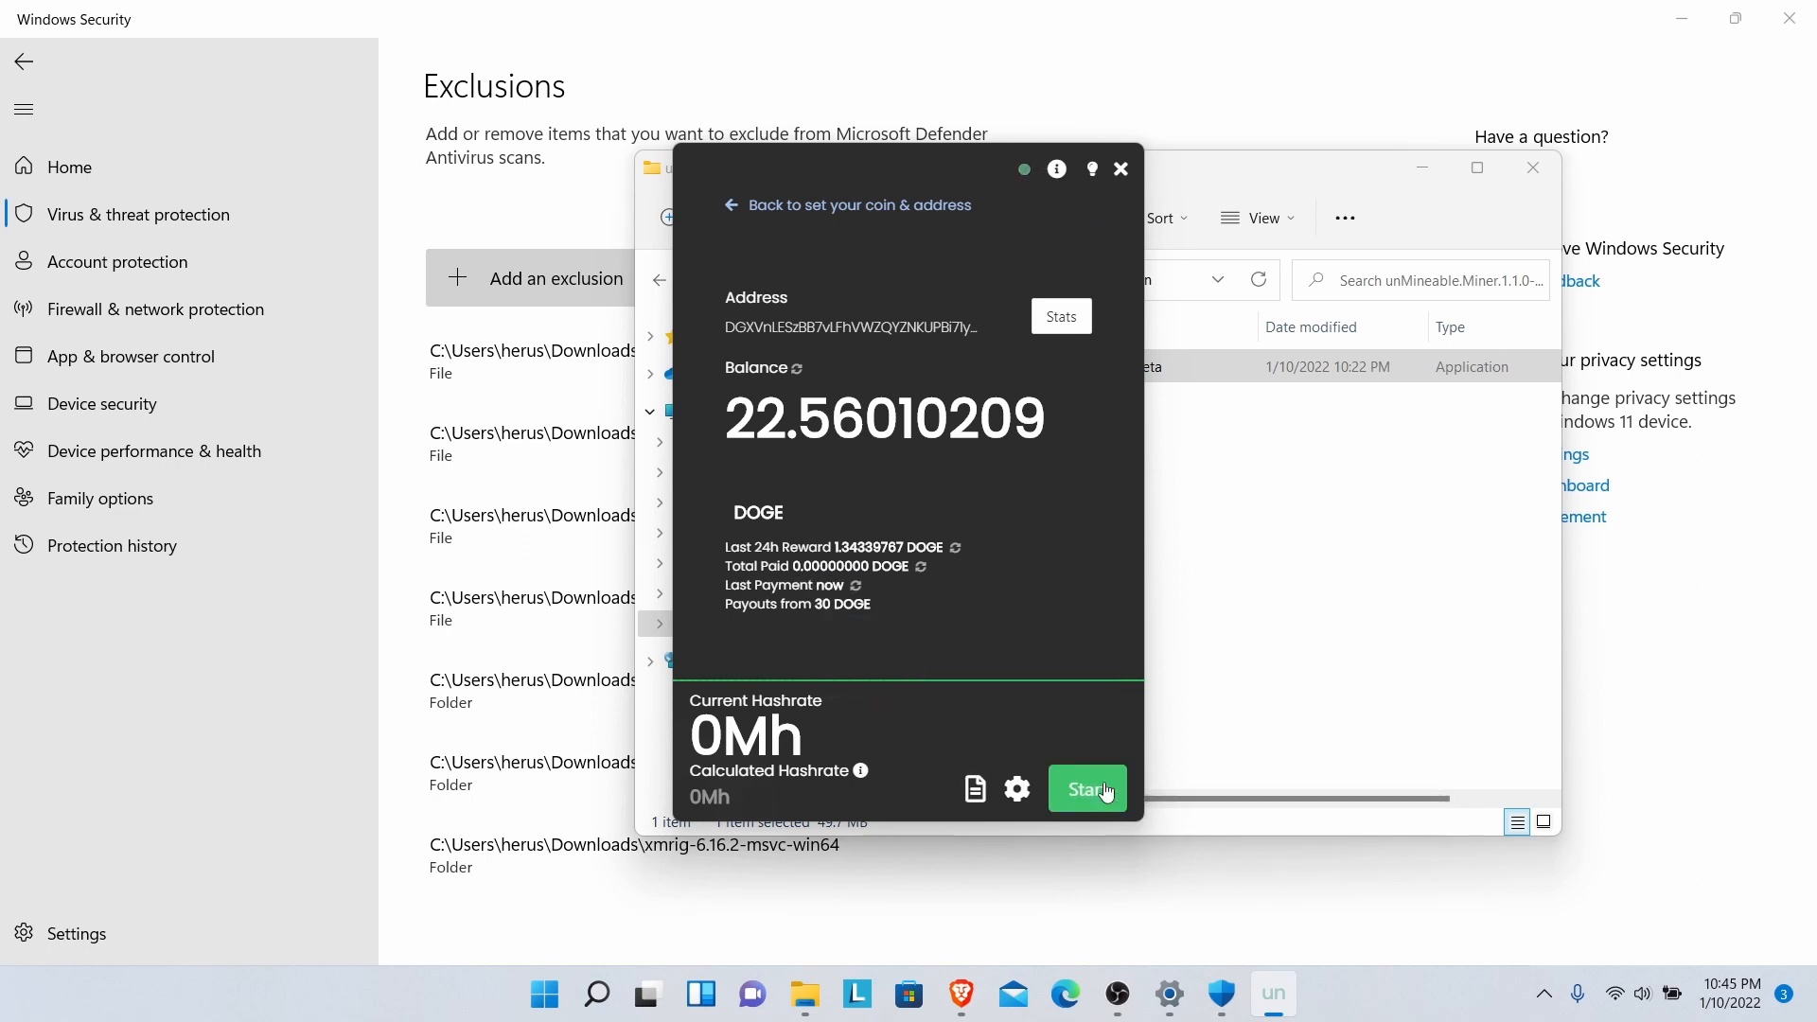
- Relaunch unMineable Miner 1.1.0-beta from the unMineable.Miner.1.1.0-beta-main folder
left_click(1120, 170)
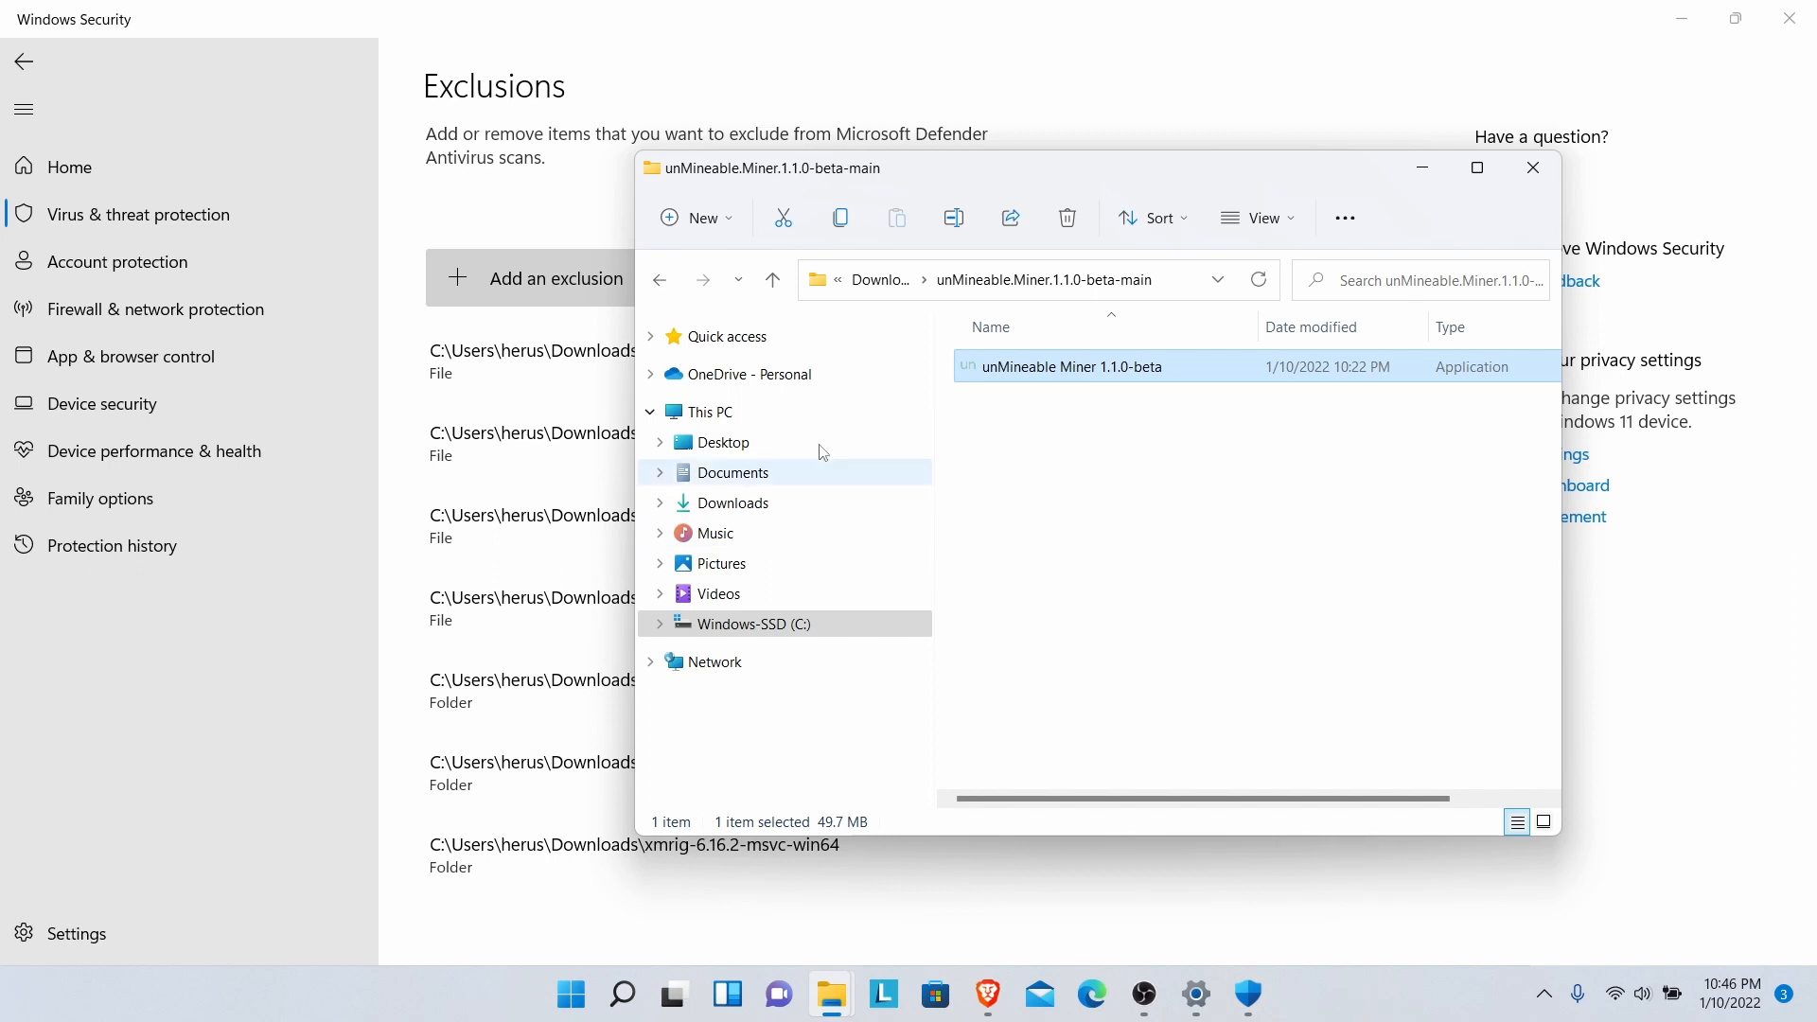
double_click(1026, 369)
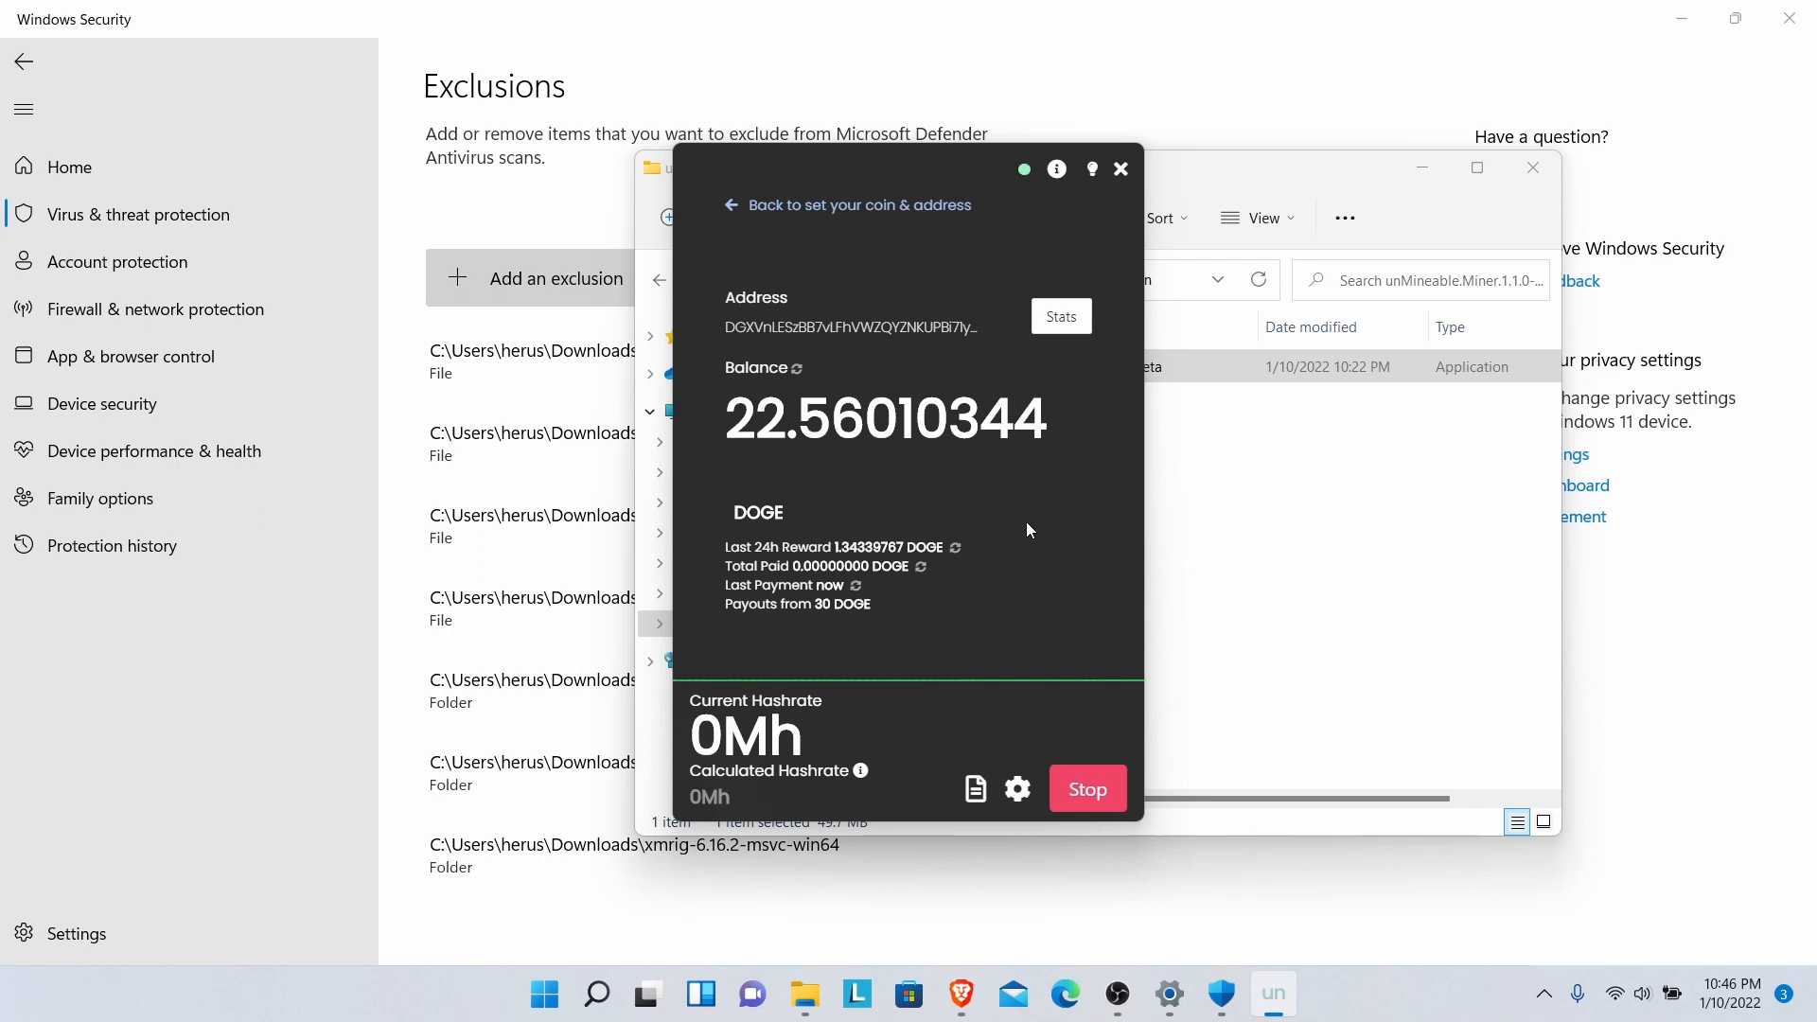
left_click(1018, 789)
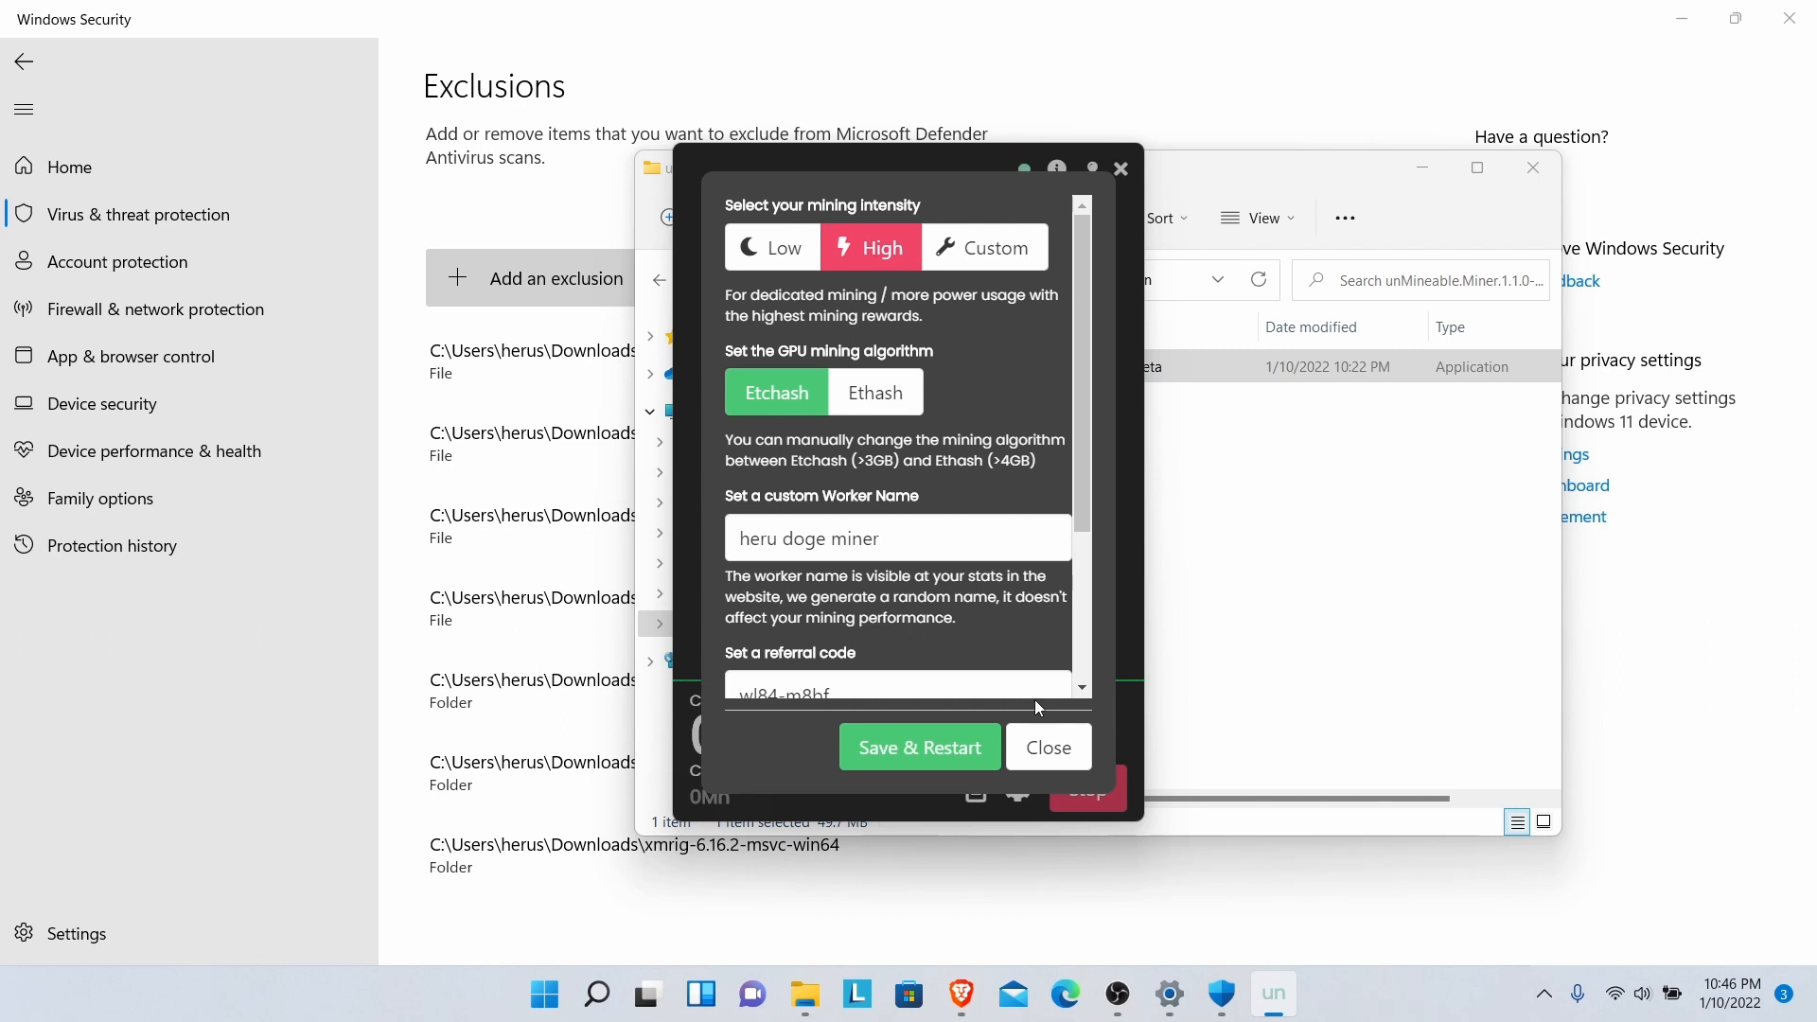
left_click(1052, 753)
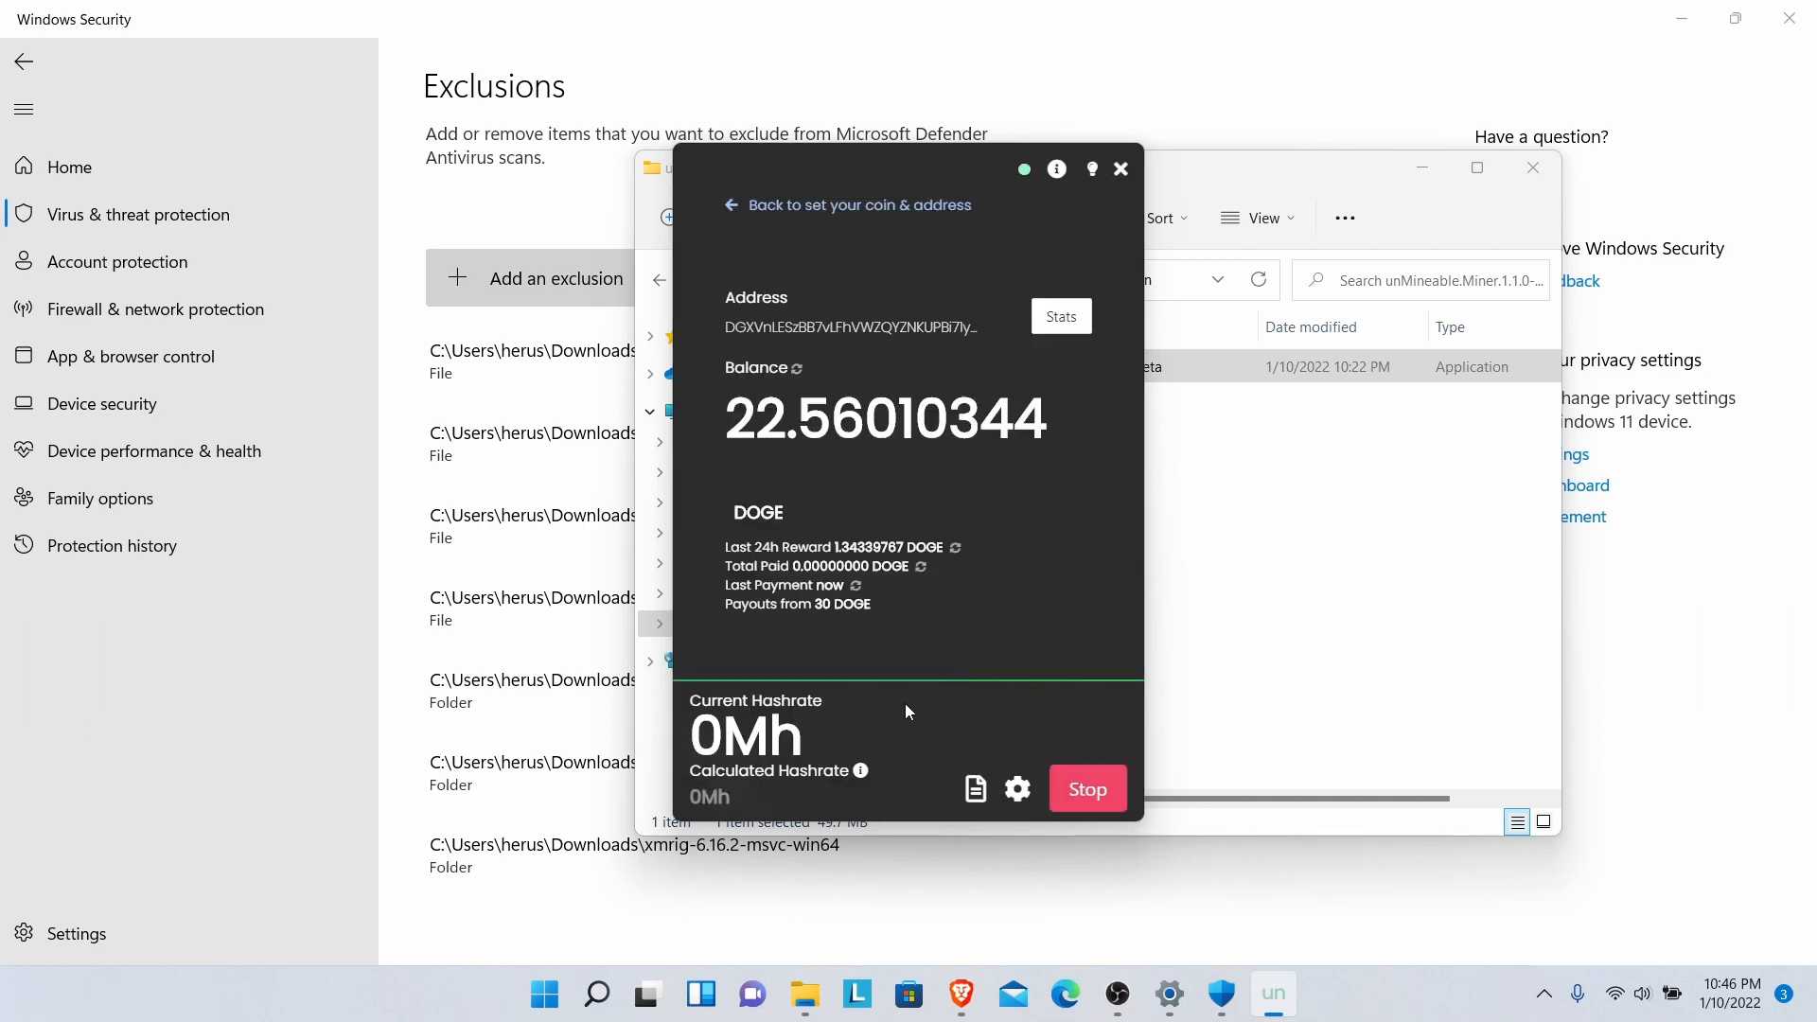
mouse_move(997, 678)
mouse_move(1126, 1011)
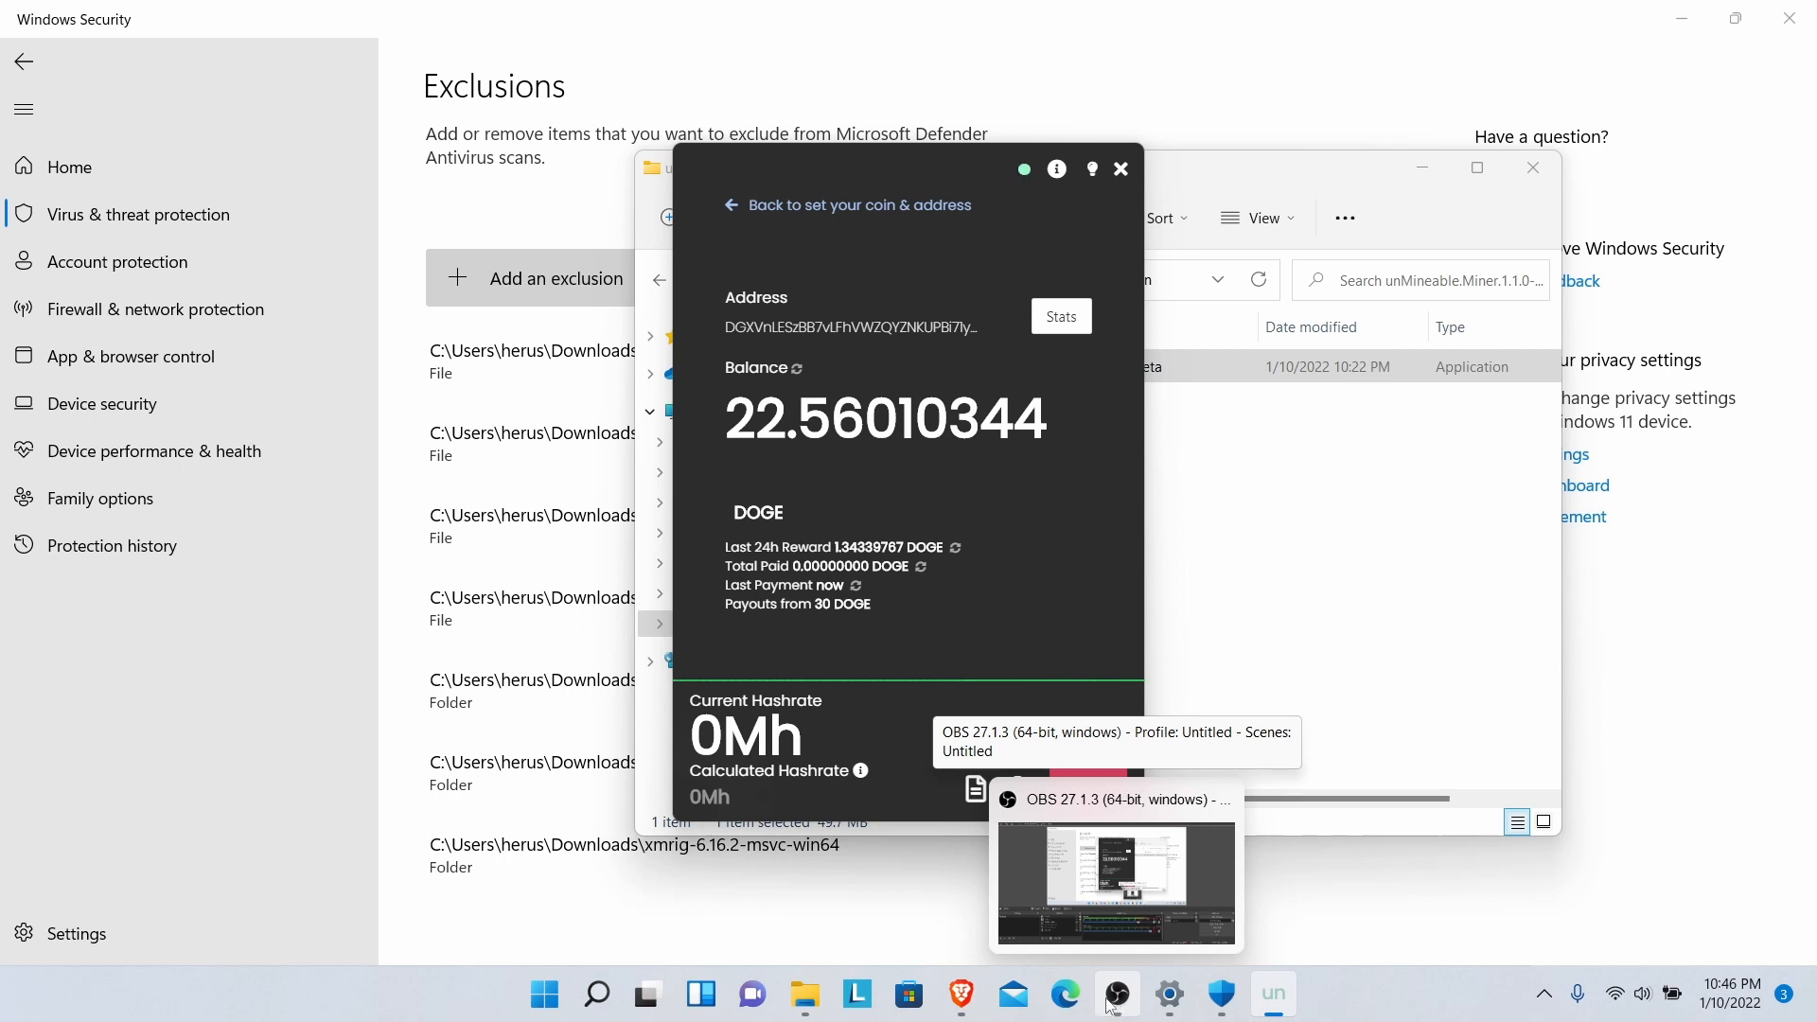
- Pause and resume the OBS recording, then bring up the xmrig GitHub Releases page in Brave
left_click(1120, 996)
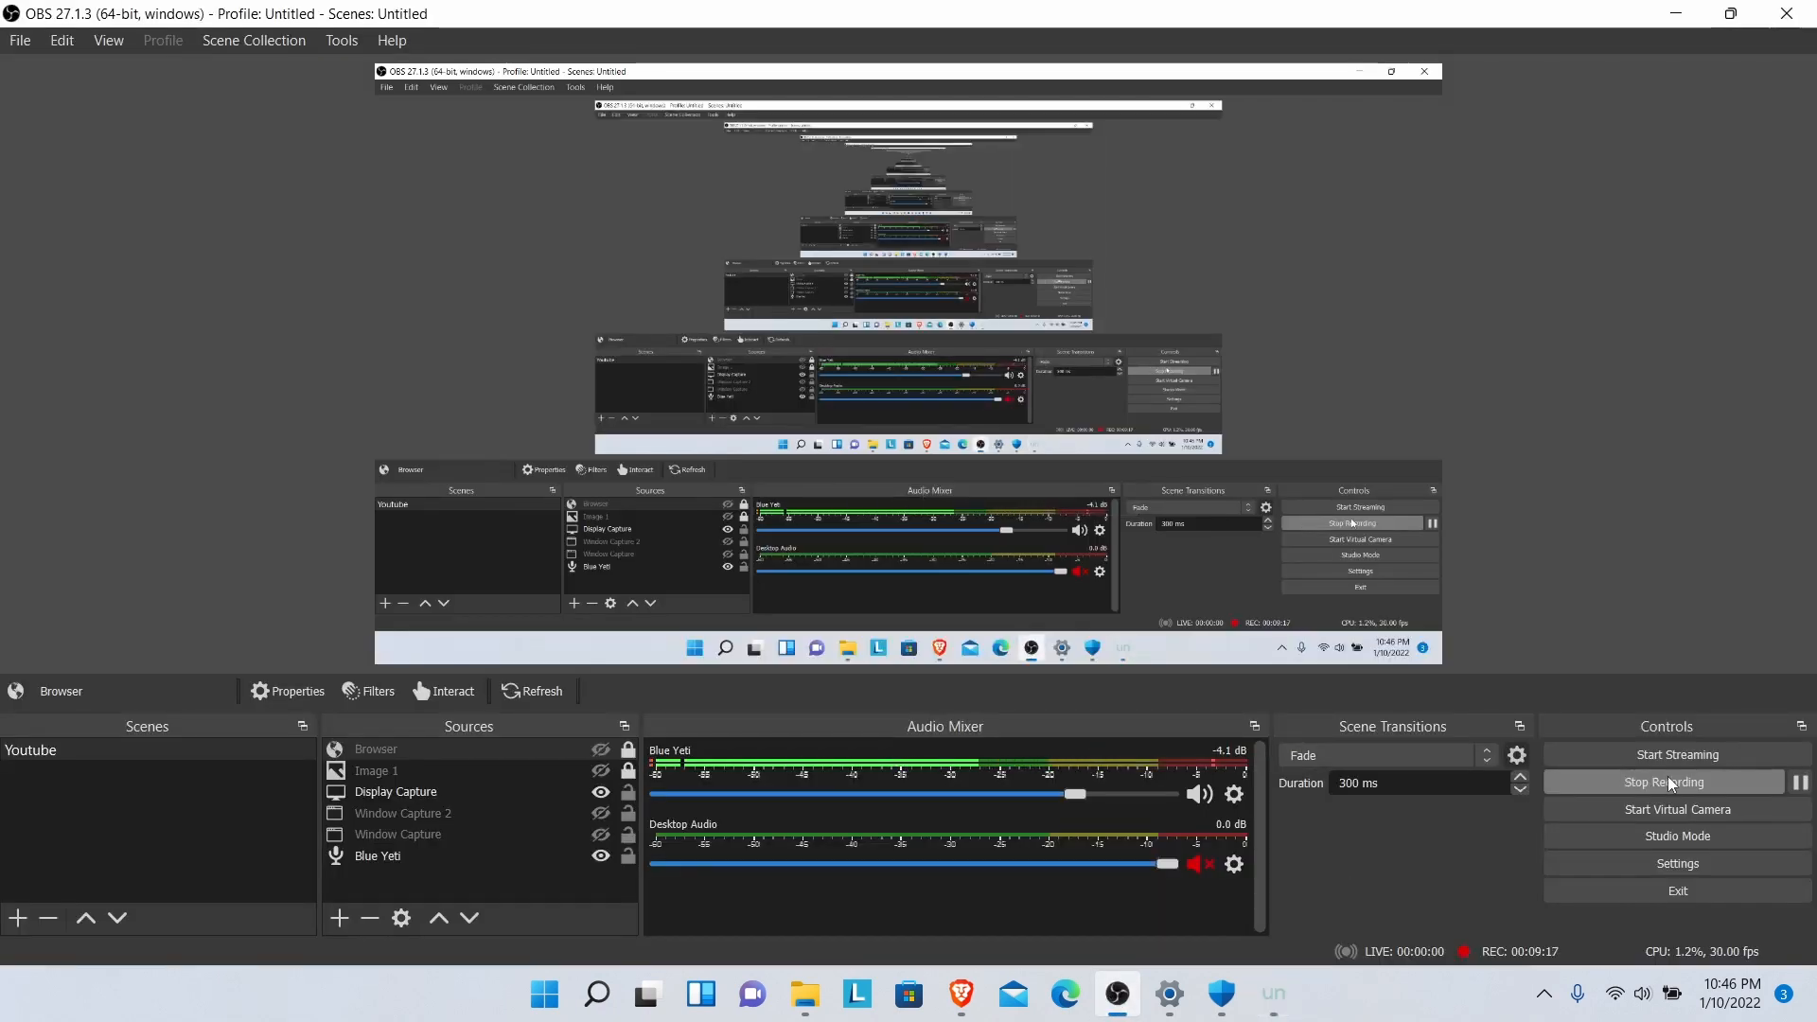
left_click(1799, 784)
left_click(1800, 783)
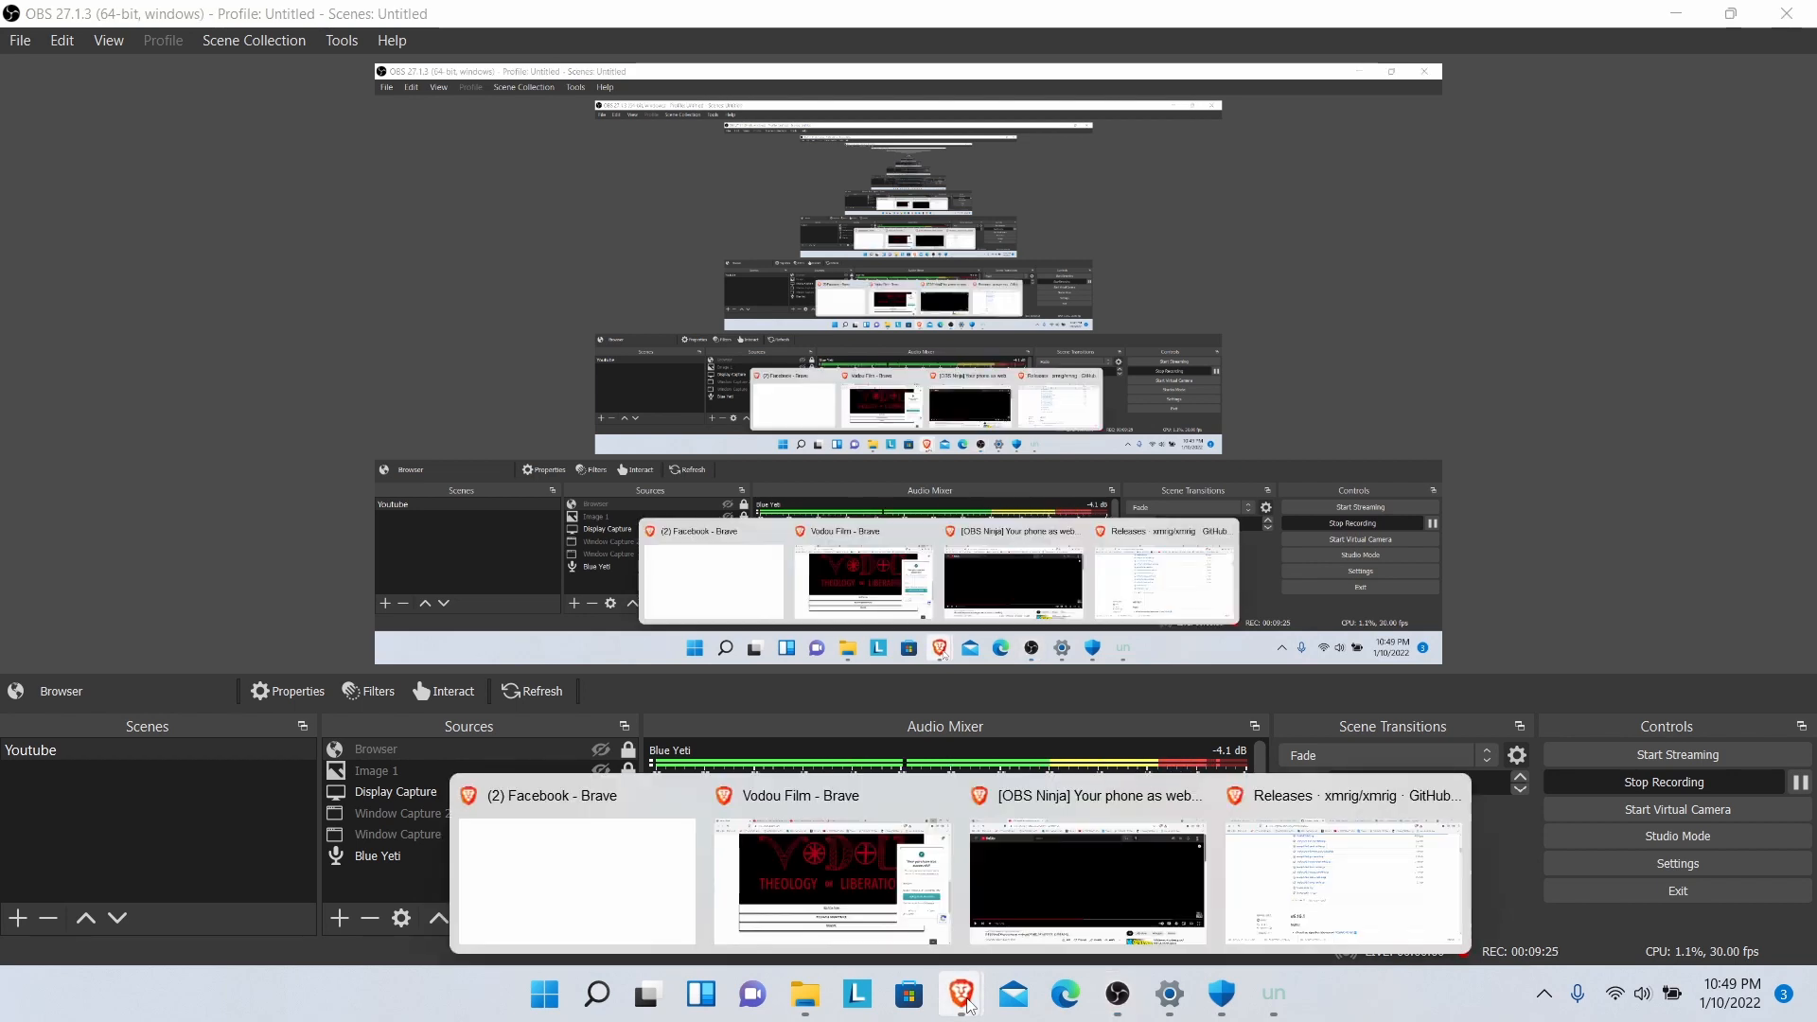
left_click(1270, 1006)
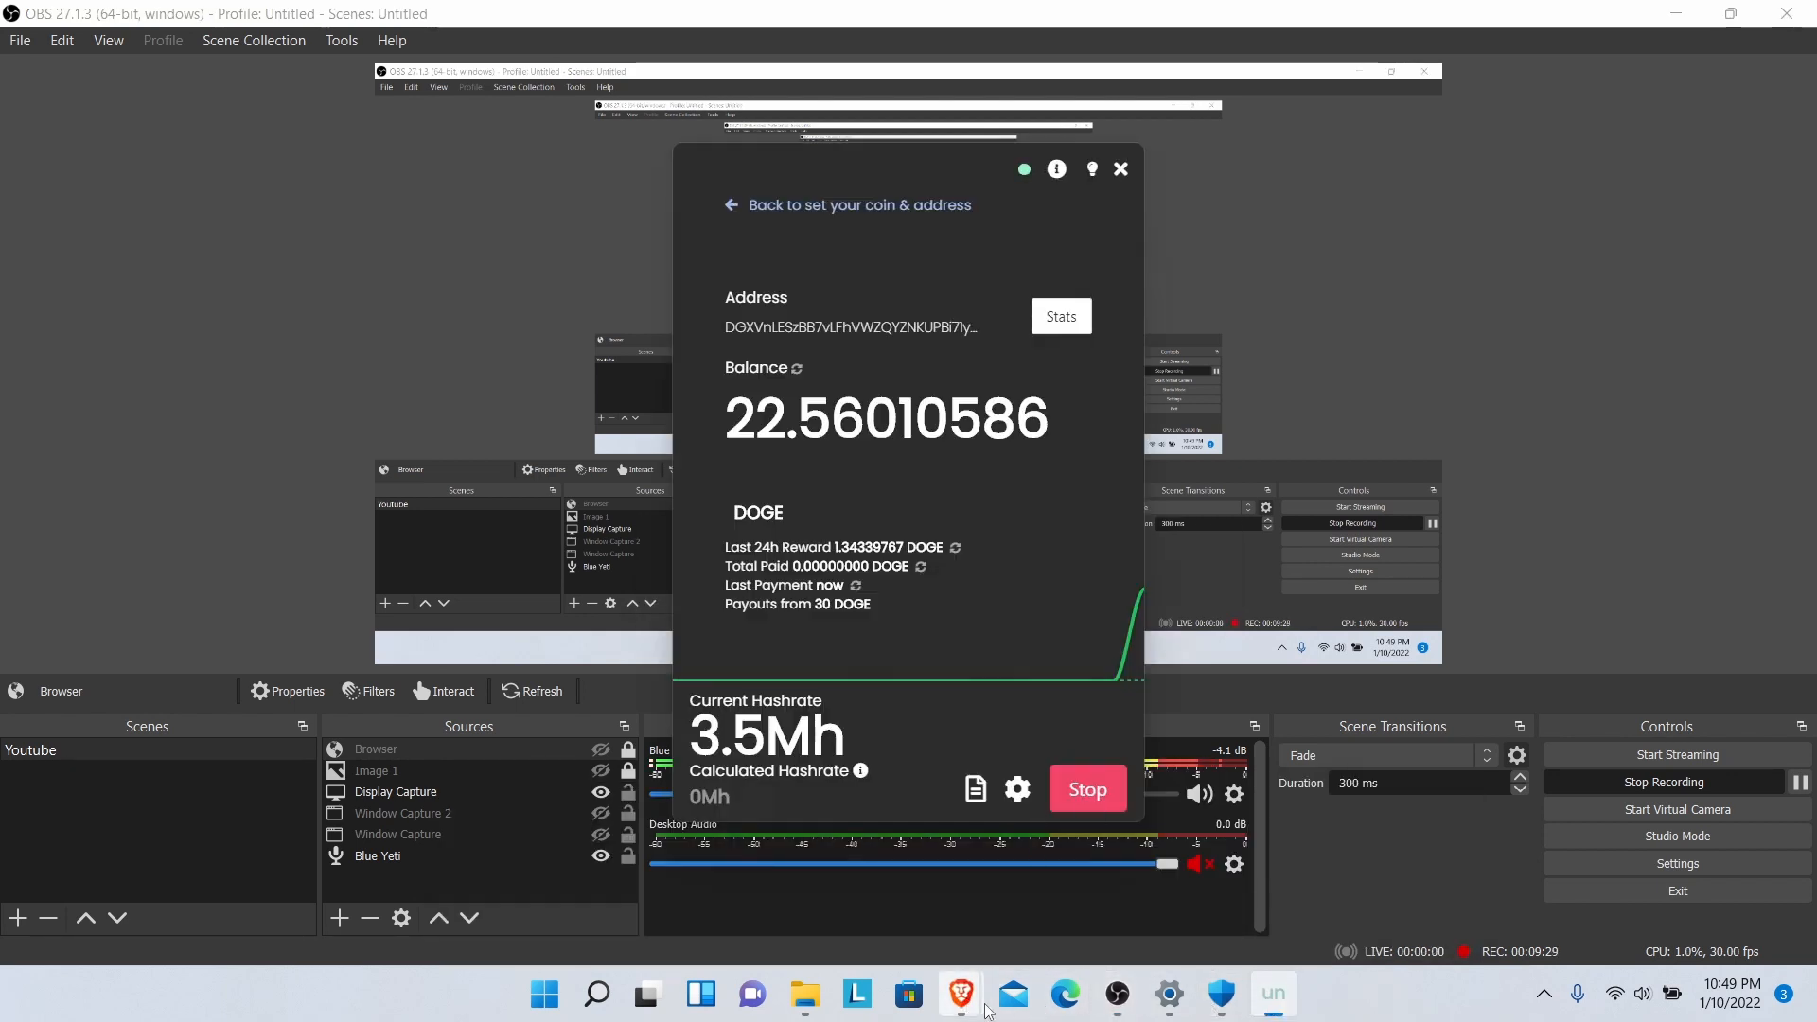
mouse_move(961, 994)
left_click(1273, 922)
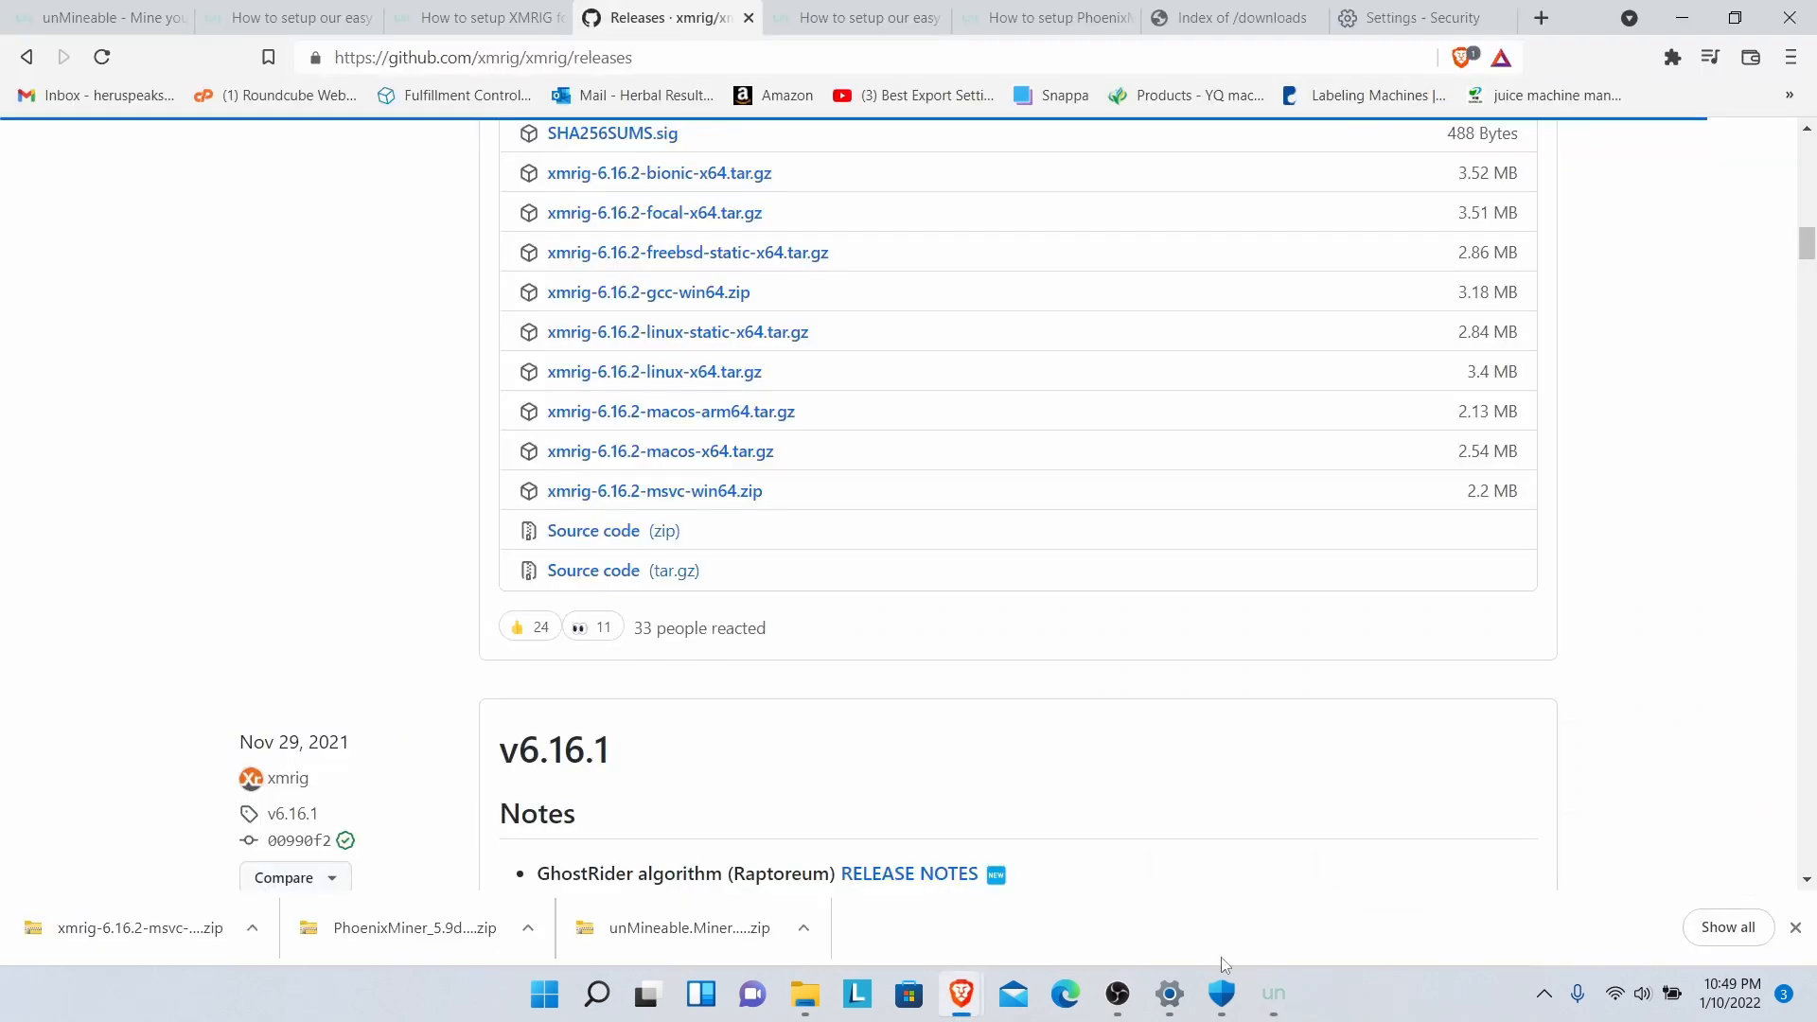
left_click(1273, 994)
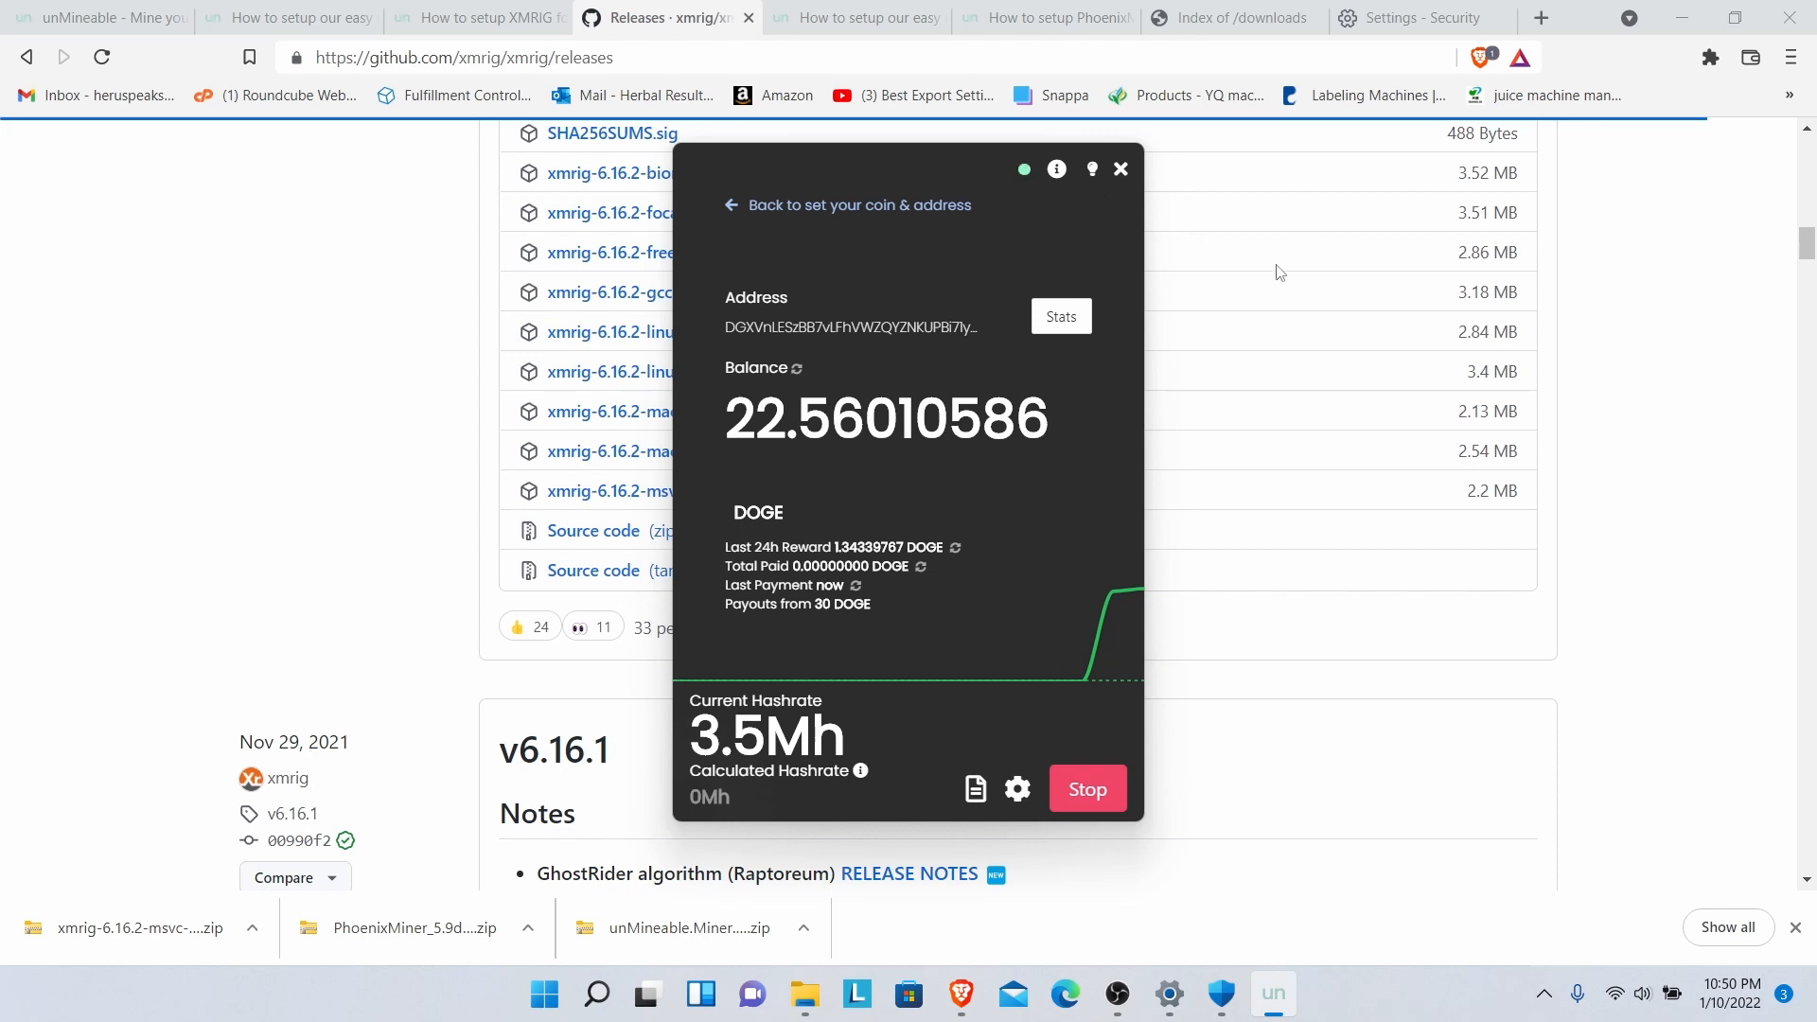
left_click(1647, 473)
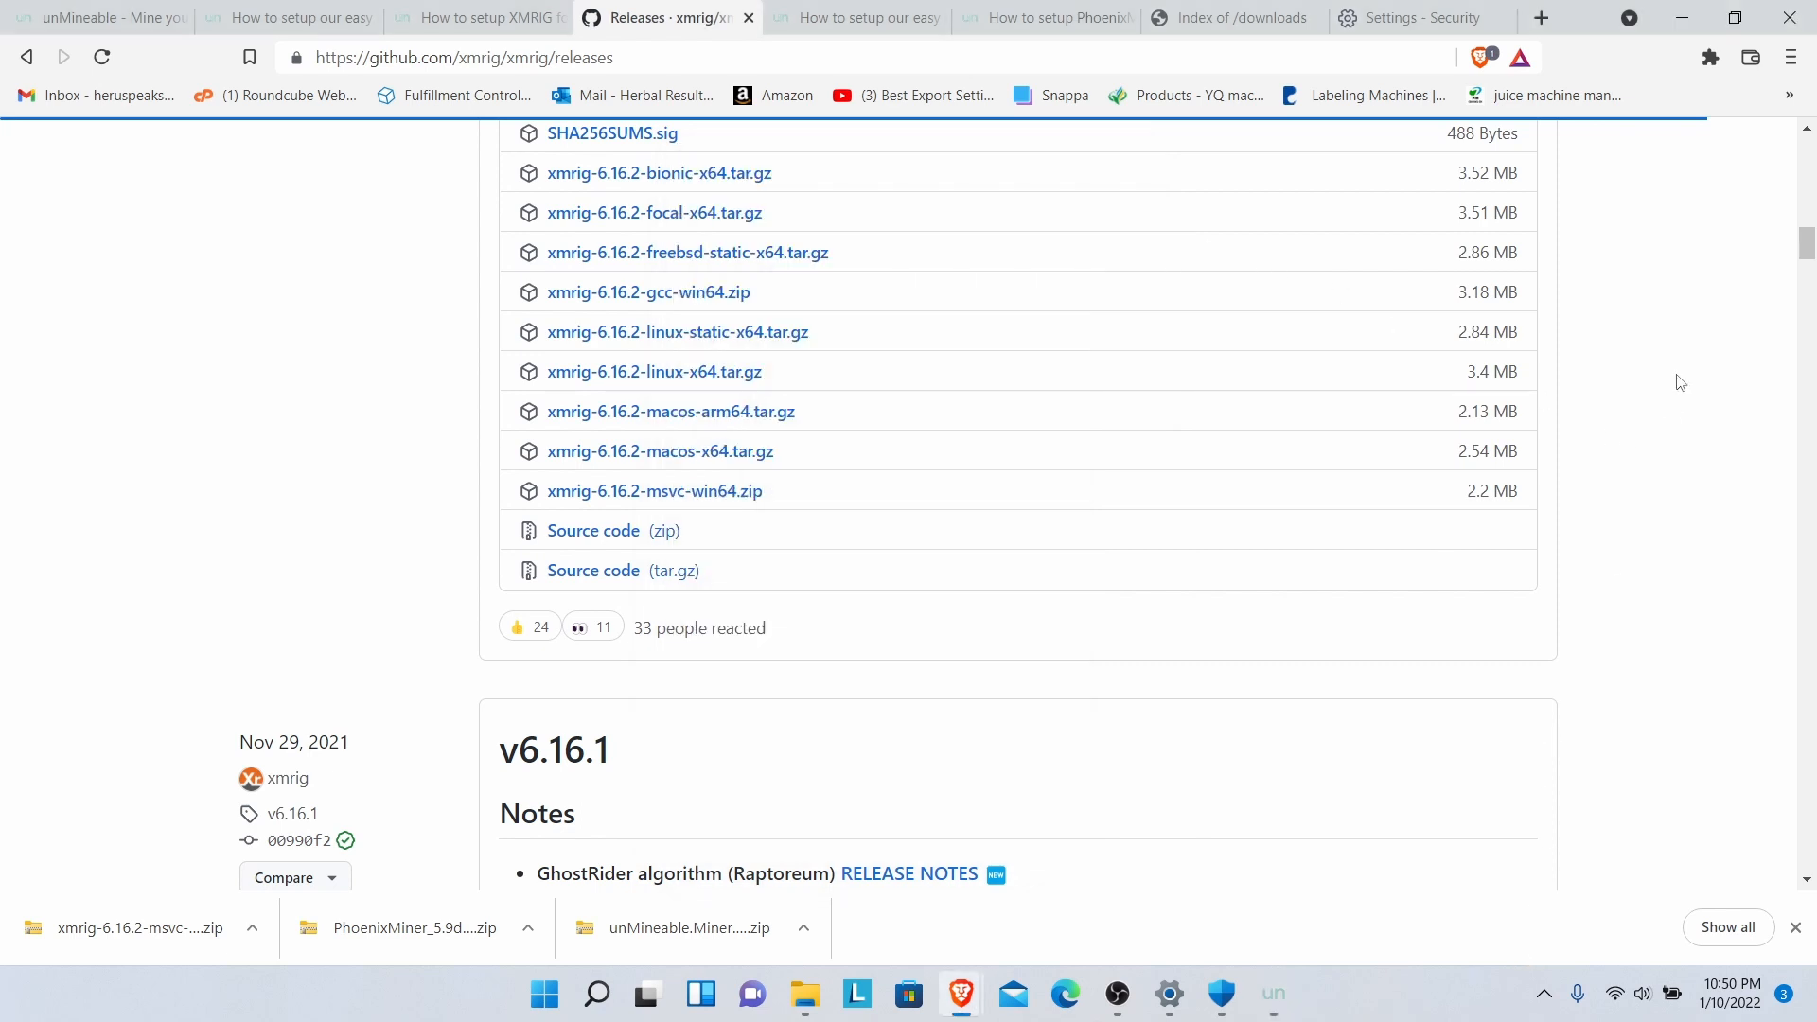
- Change Brave's Safe Browsing from No protection to Standard protection in Security settings
left_click(1794, 59)
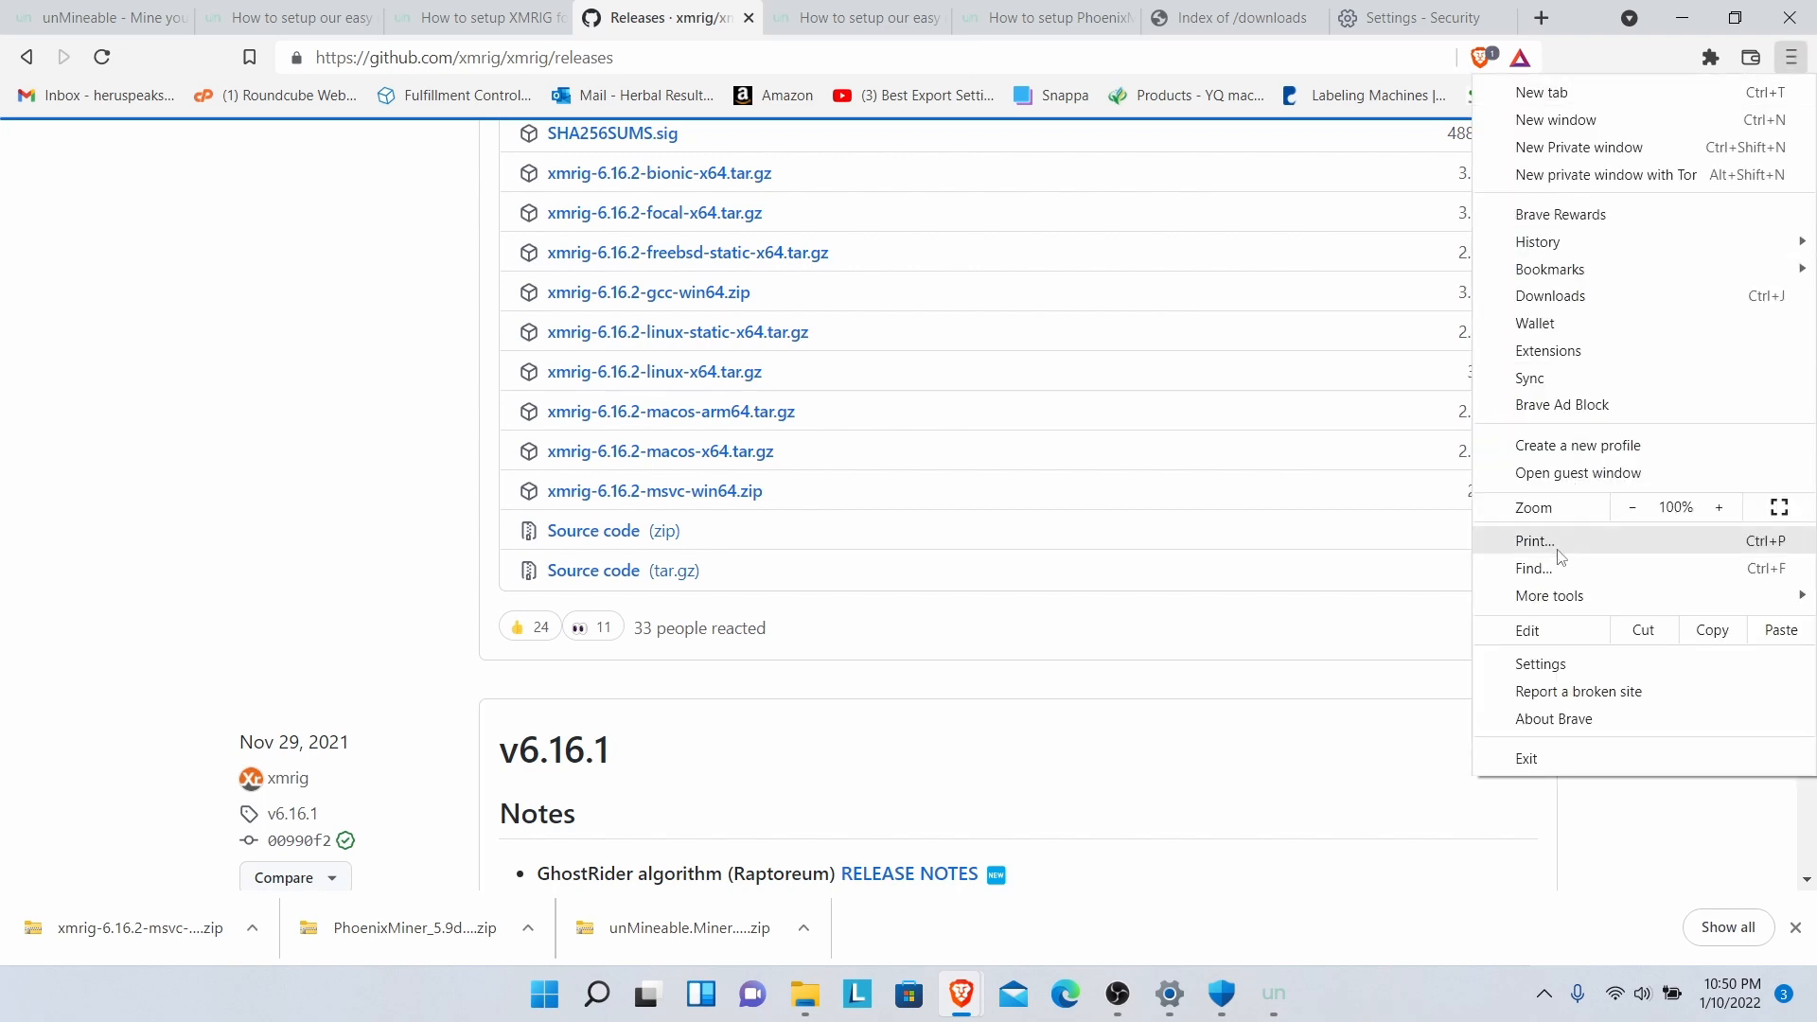
mouse_move(1556, 594)
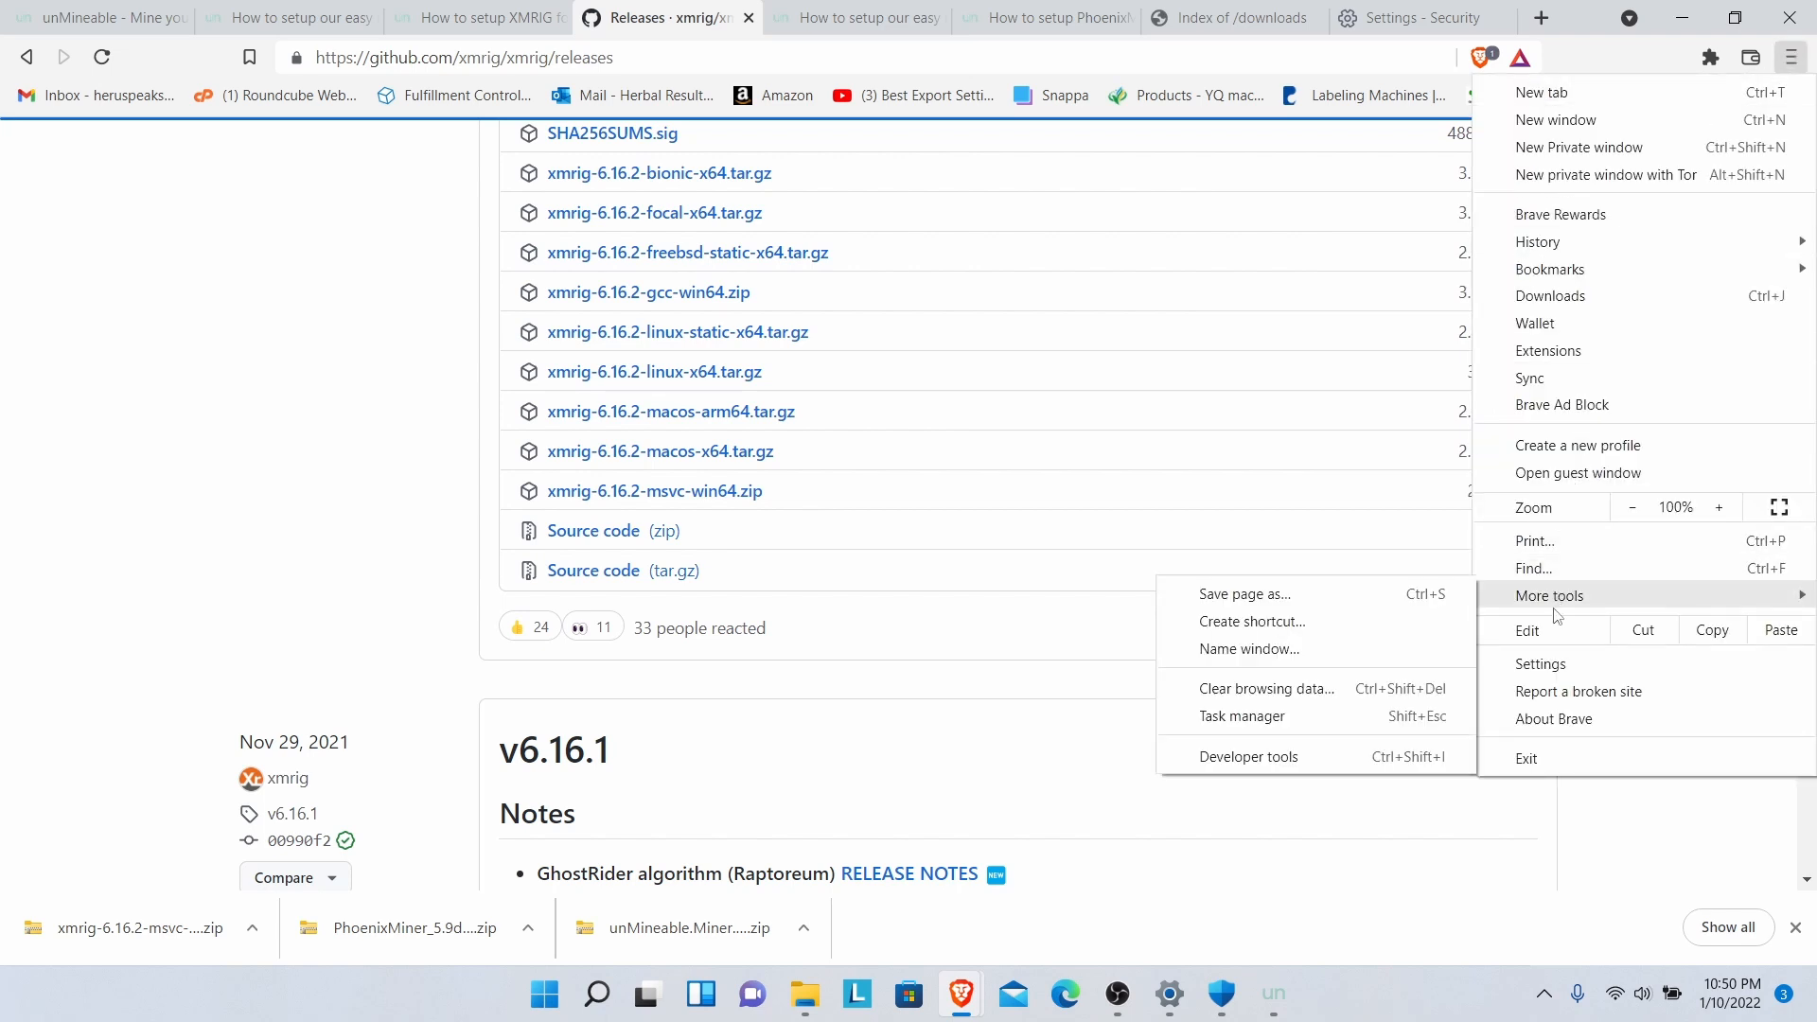
left_click(1550, 666)
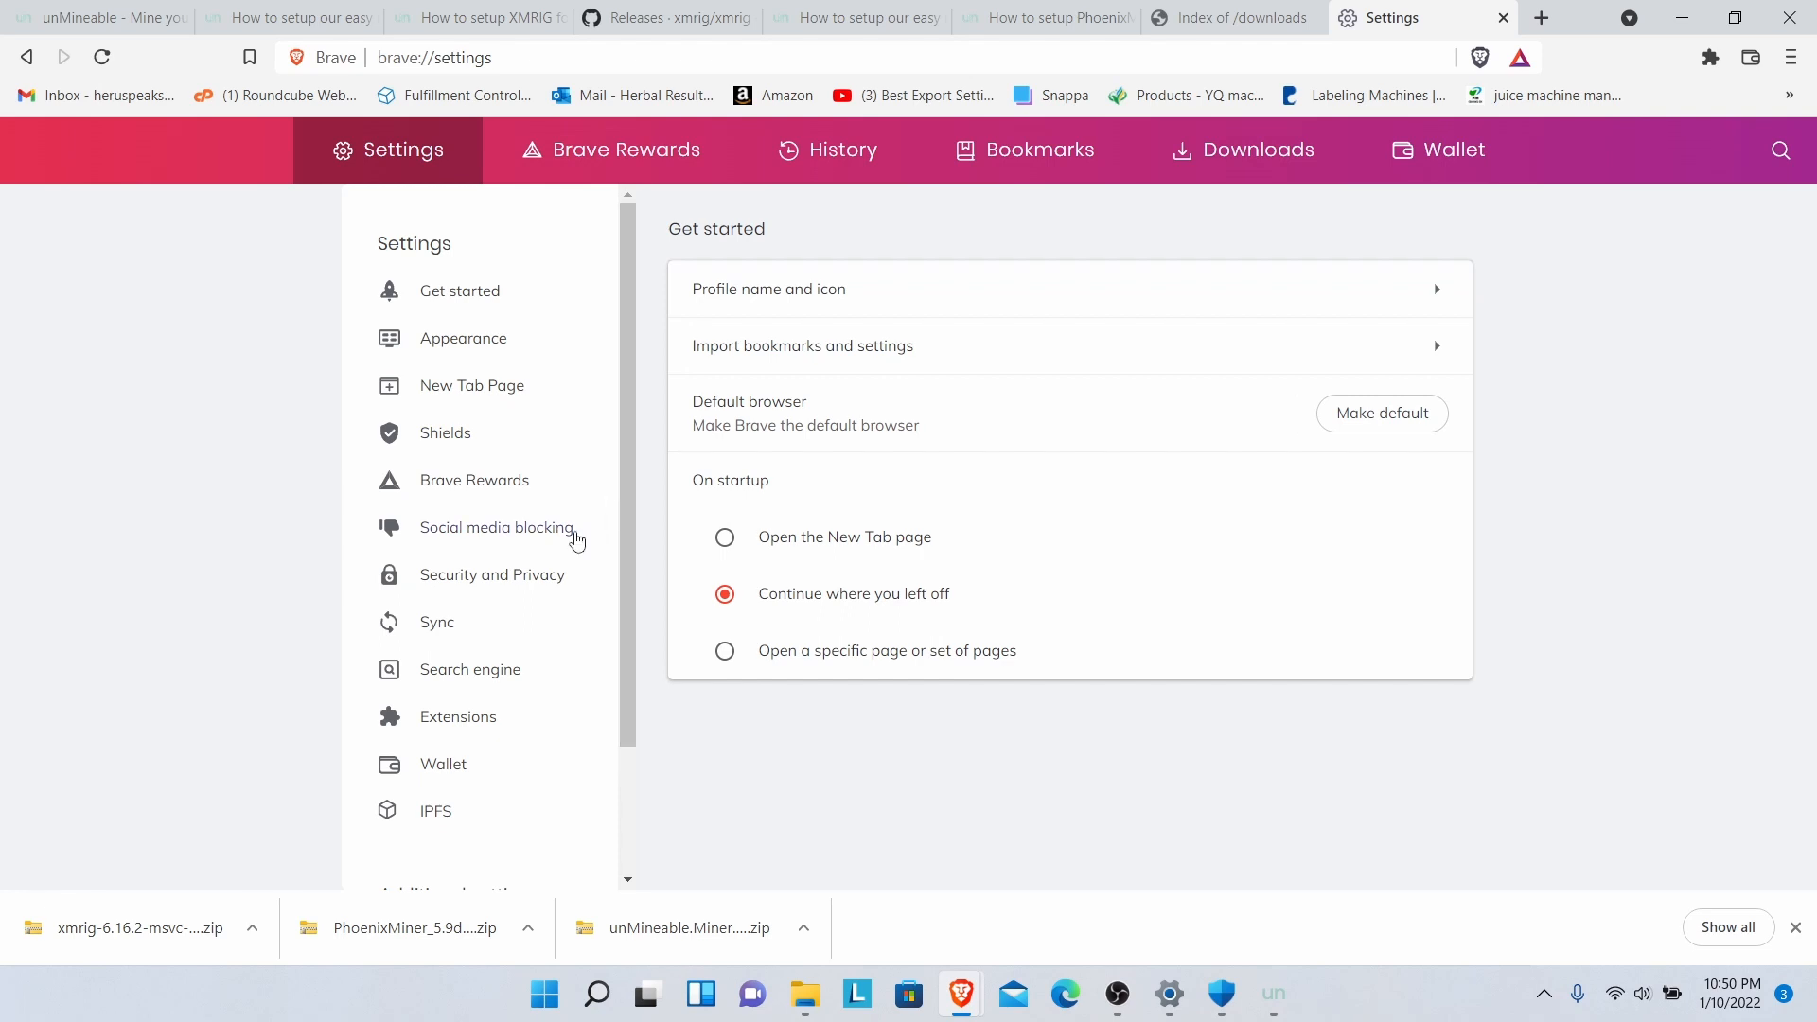
left_click(528, 585)
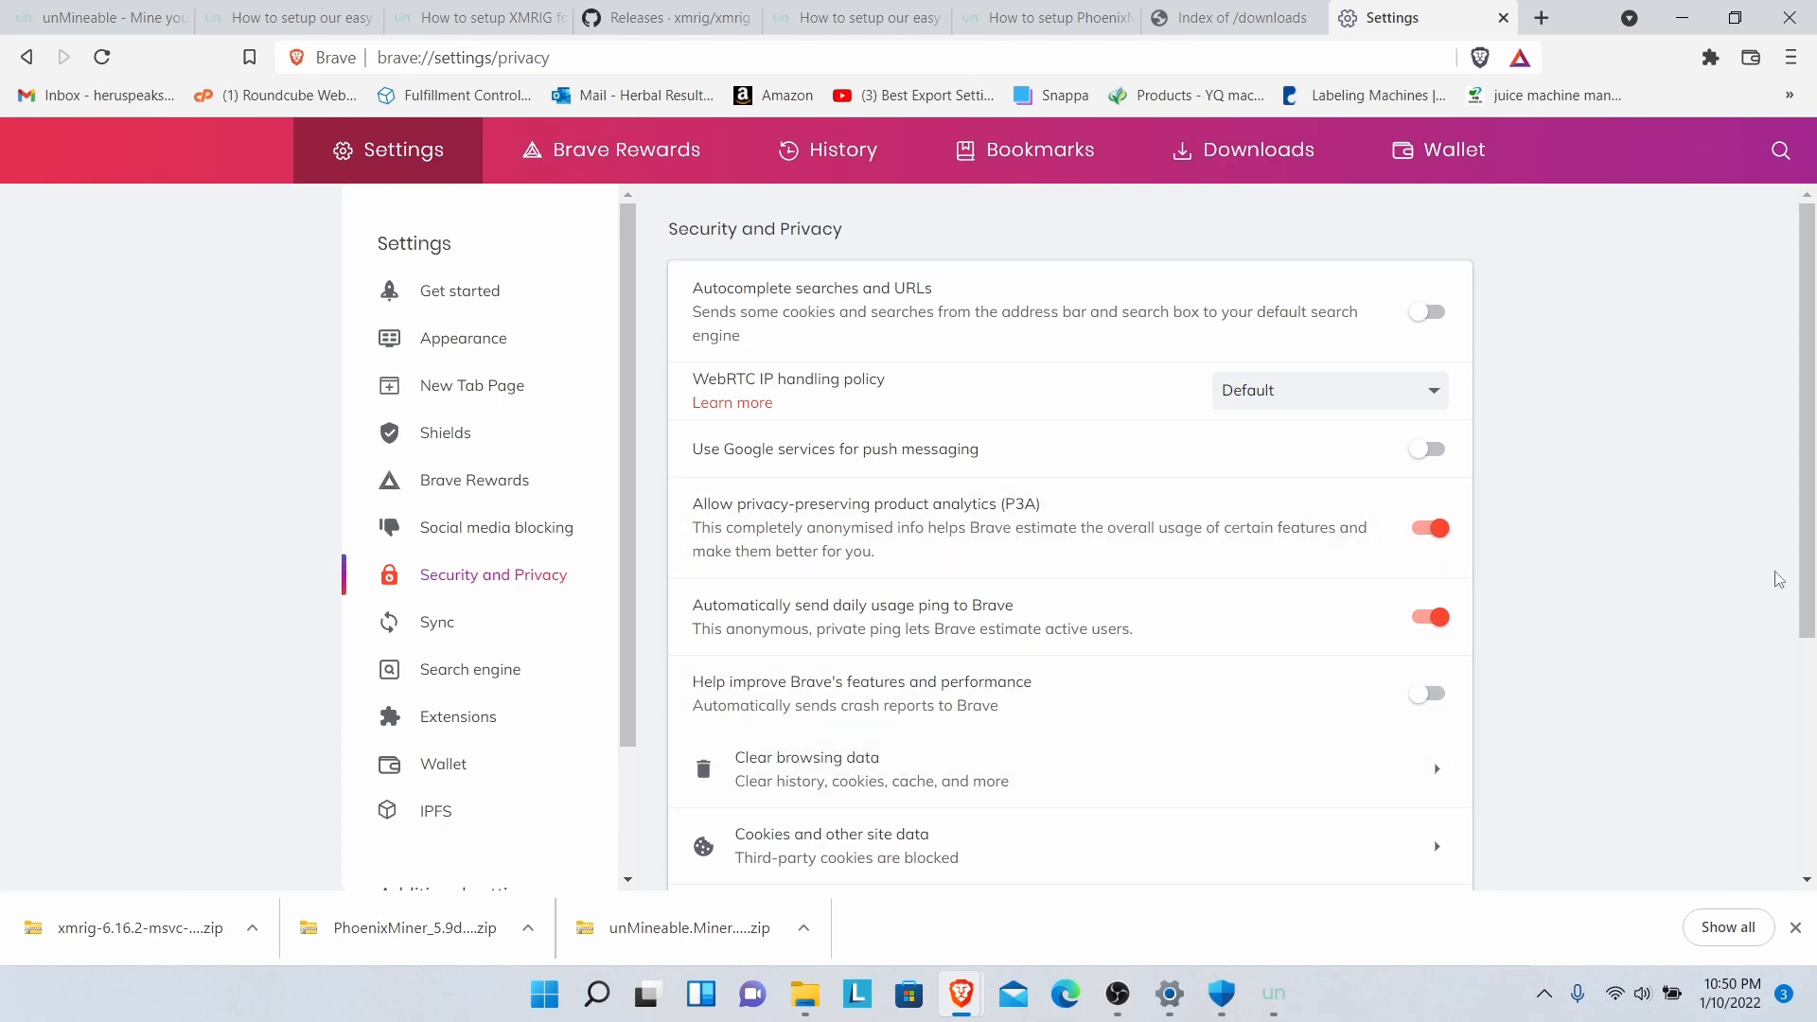
left_click_drag(1808, 566, 1813, 674)
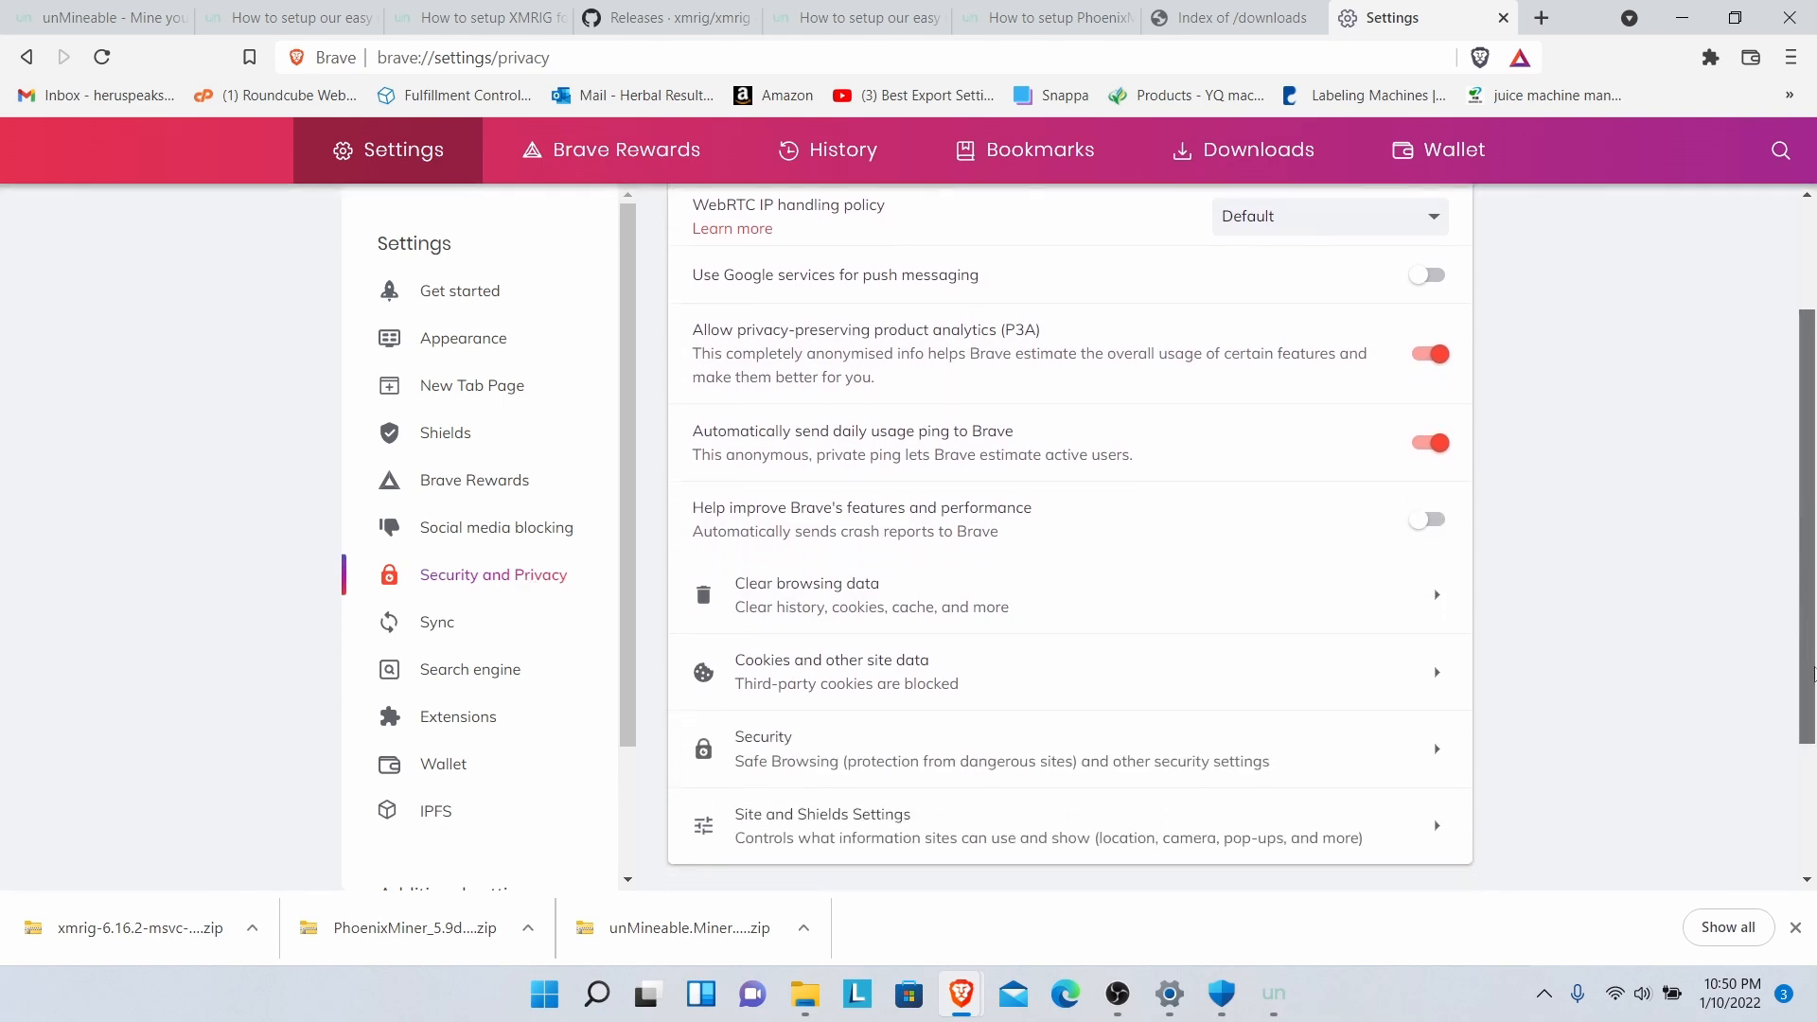
left_click(1202, 751)
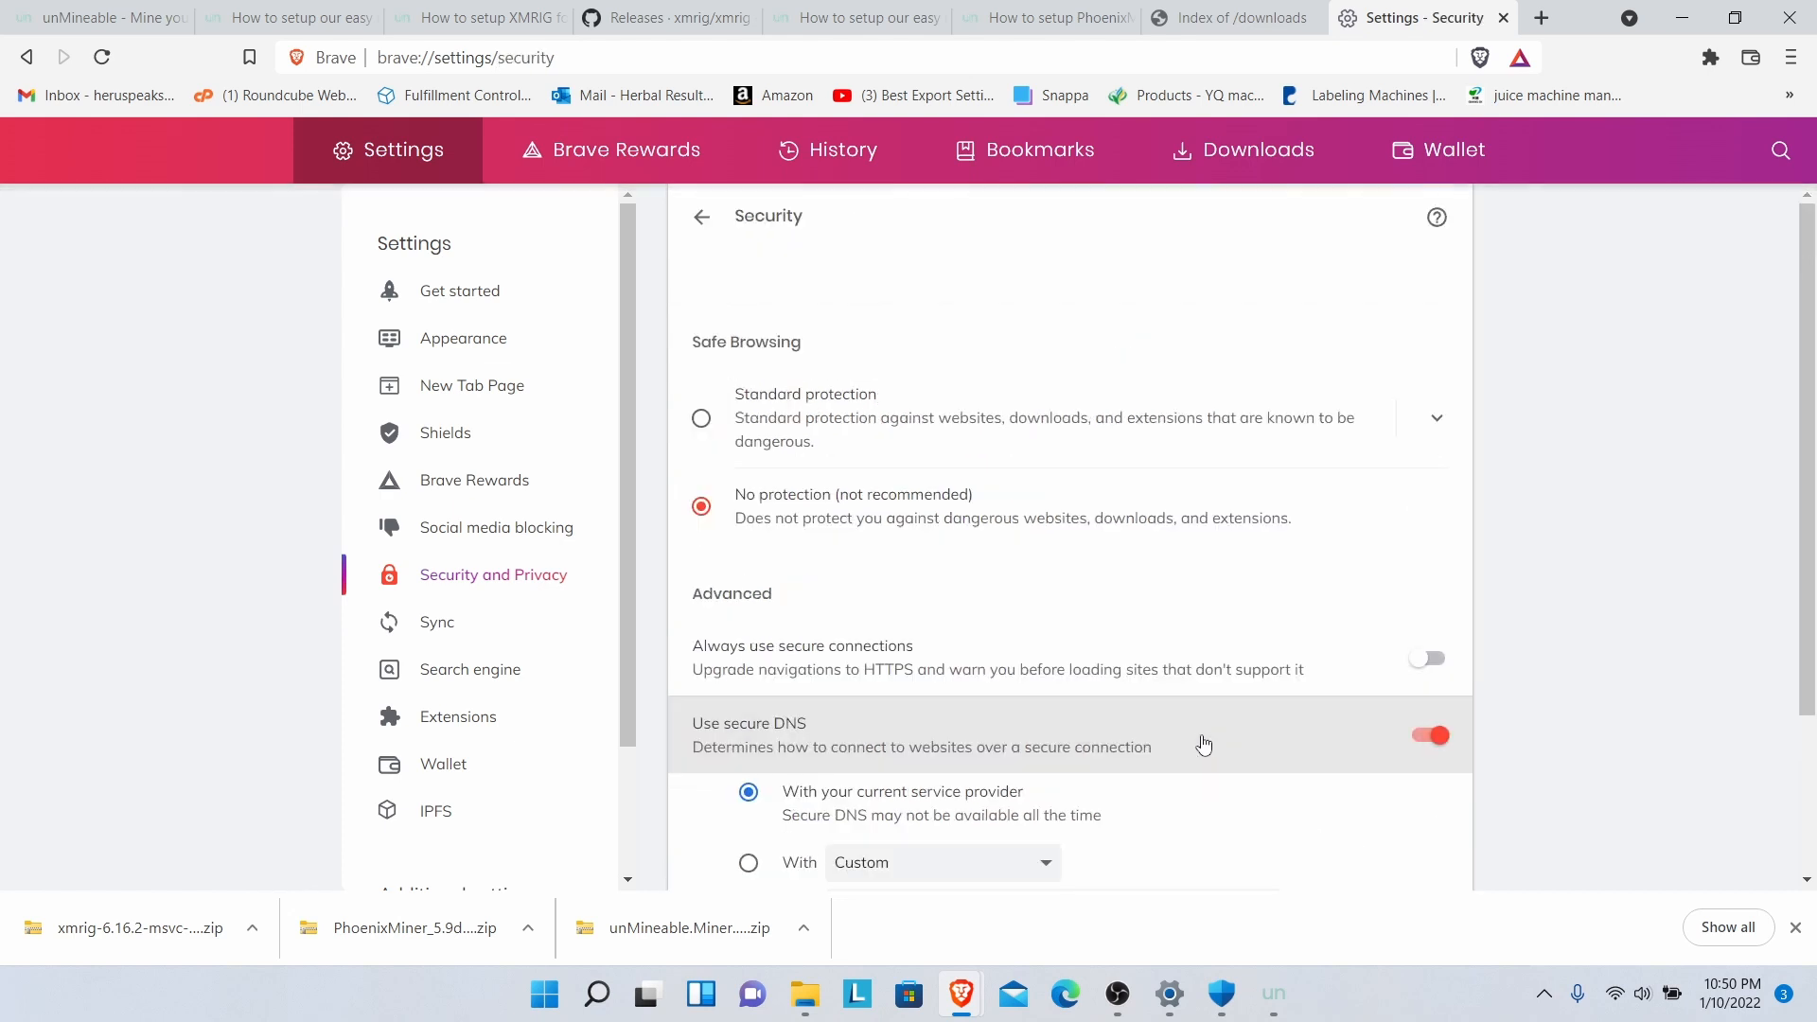
left_click(701, 419)
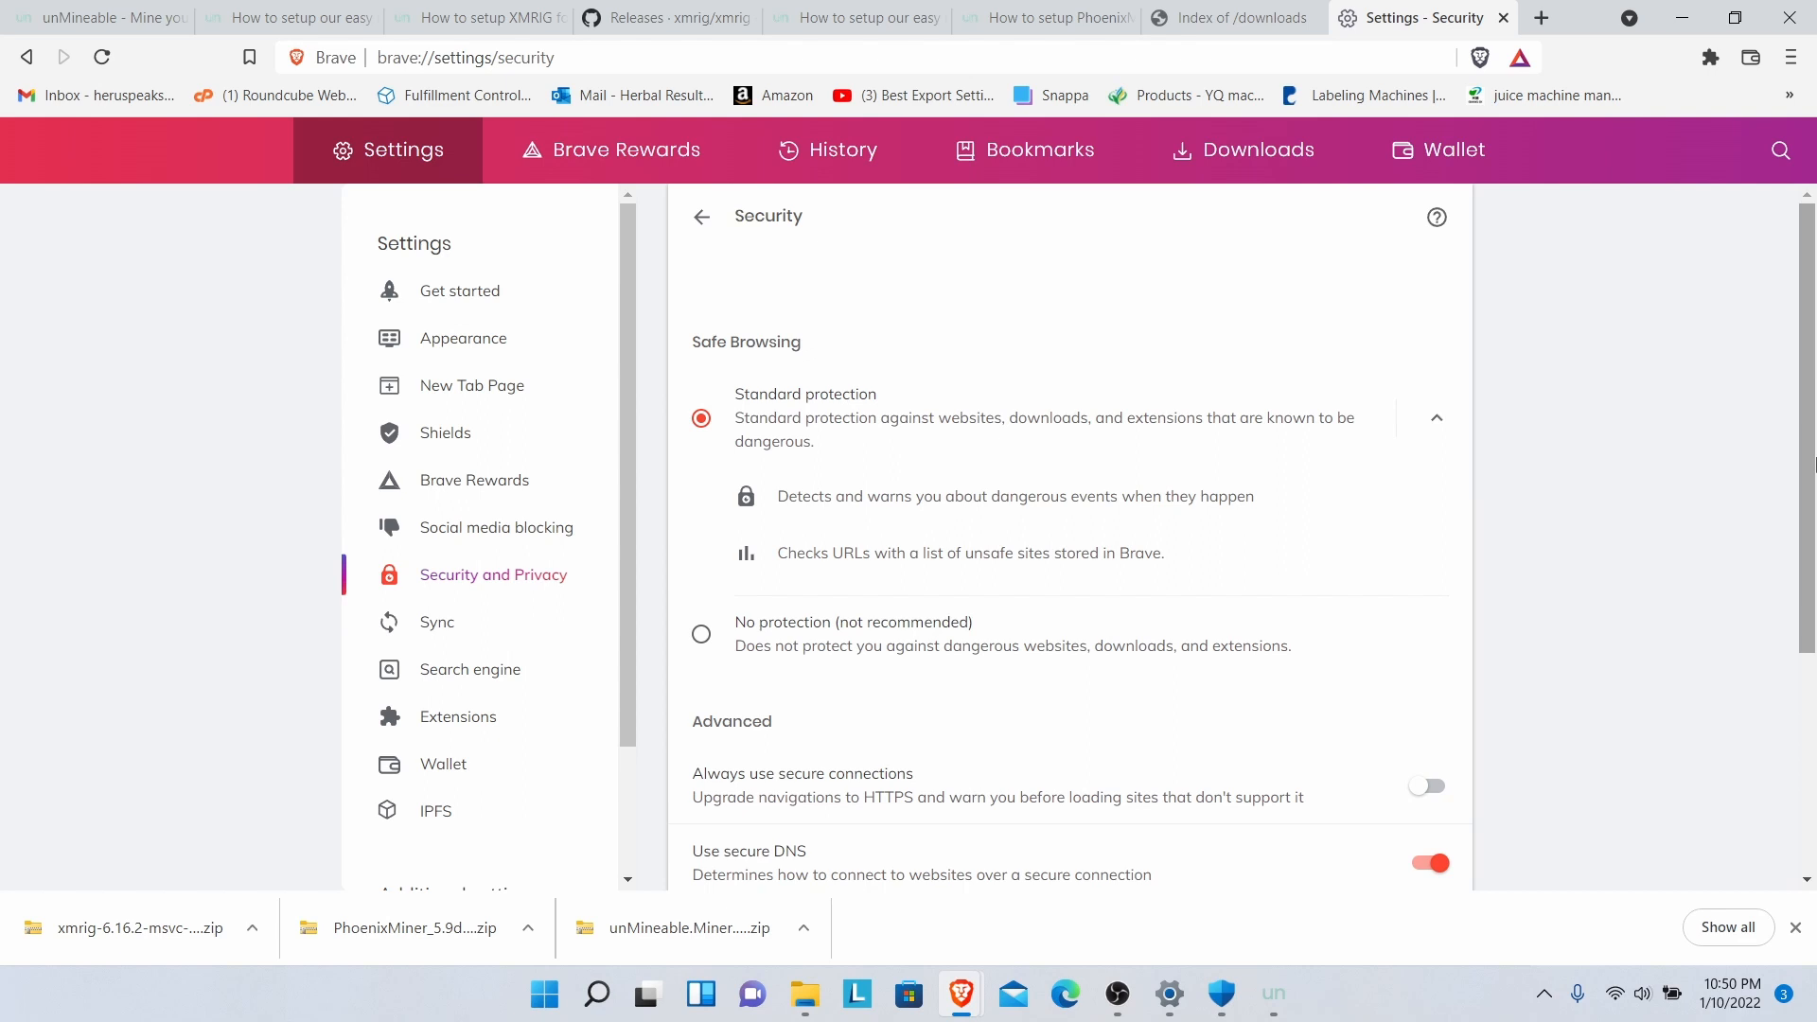
scroll(1757, 717, "down", 3)
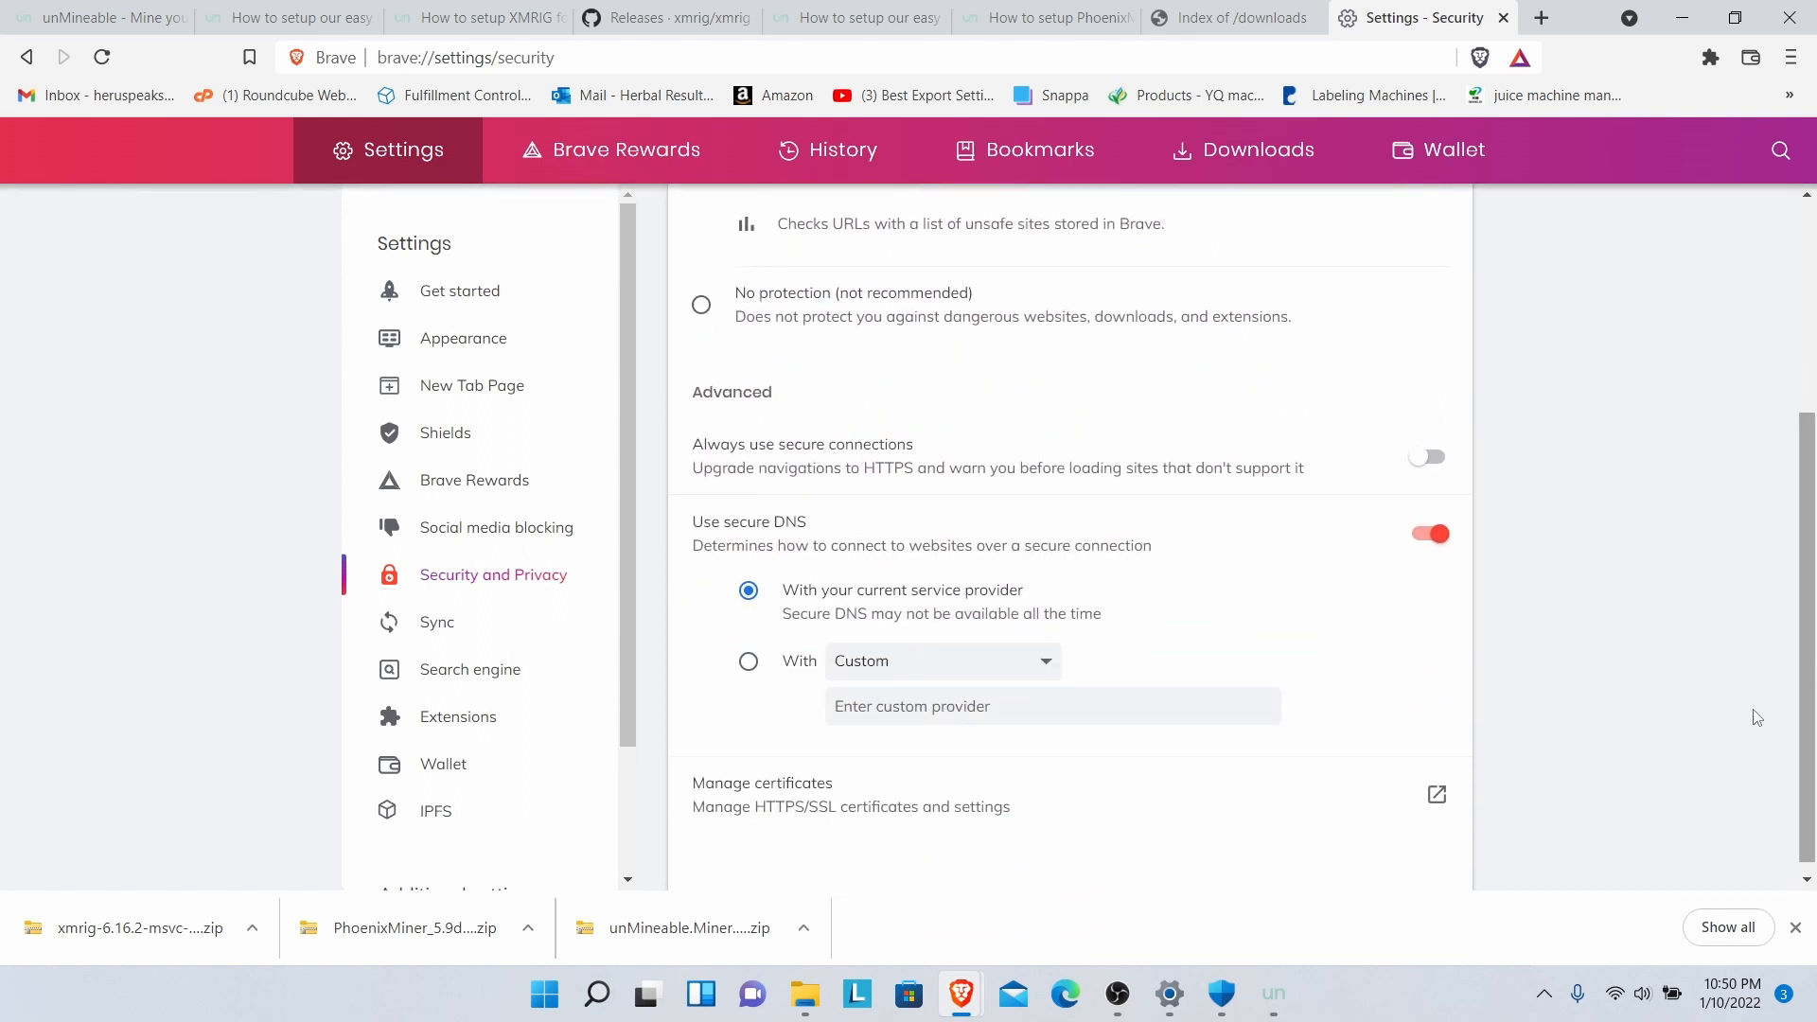
left_click(1545, 993)
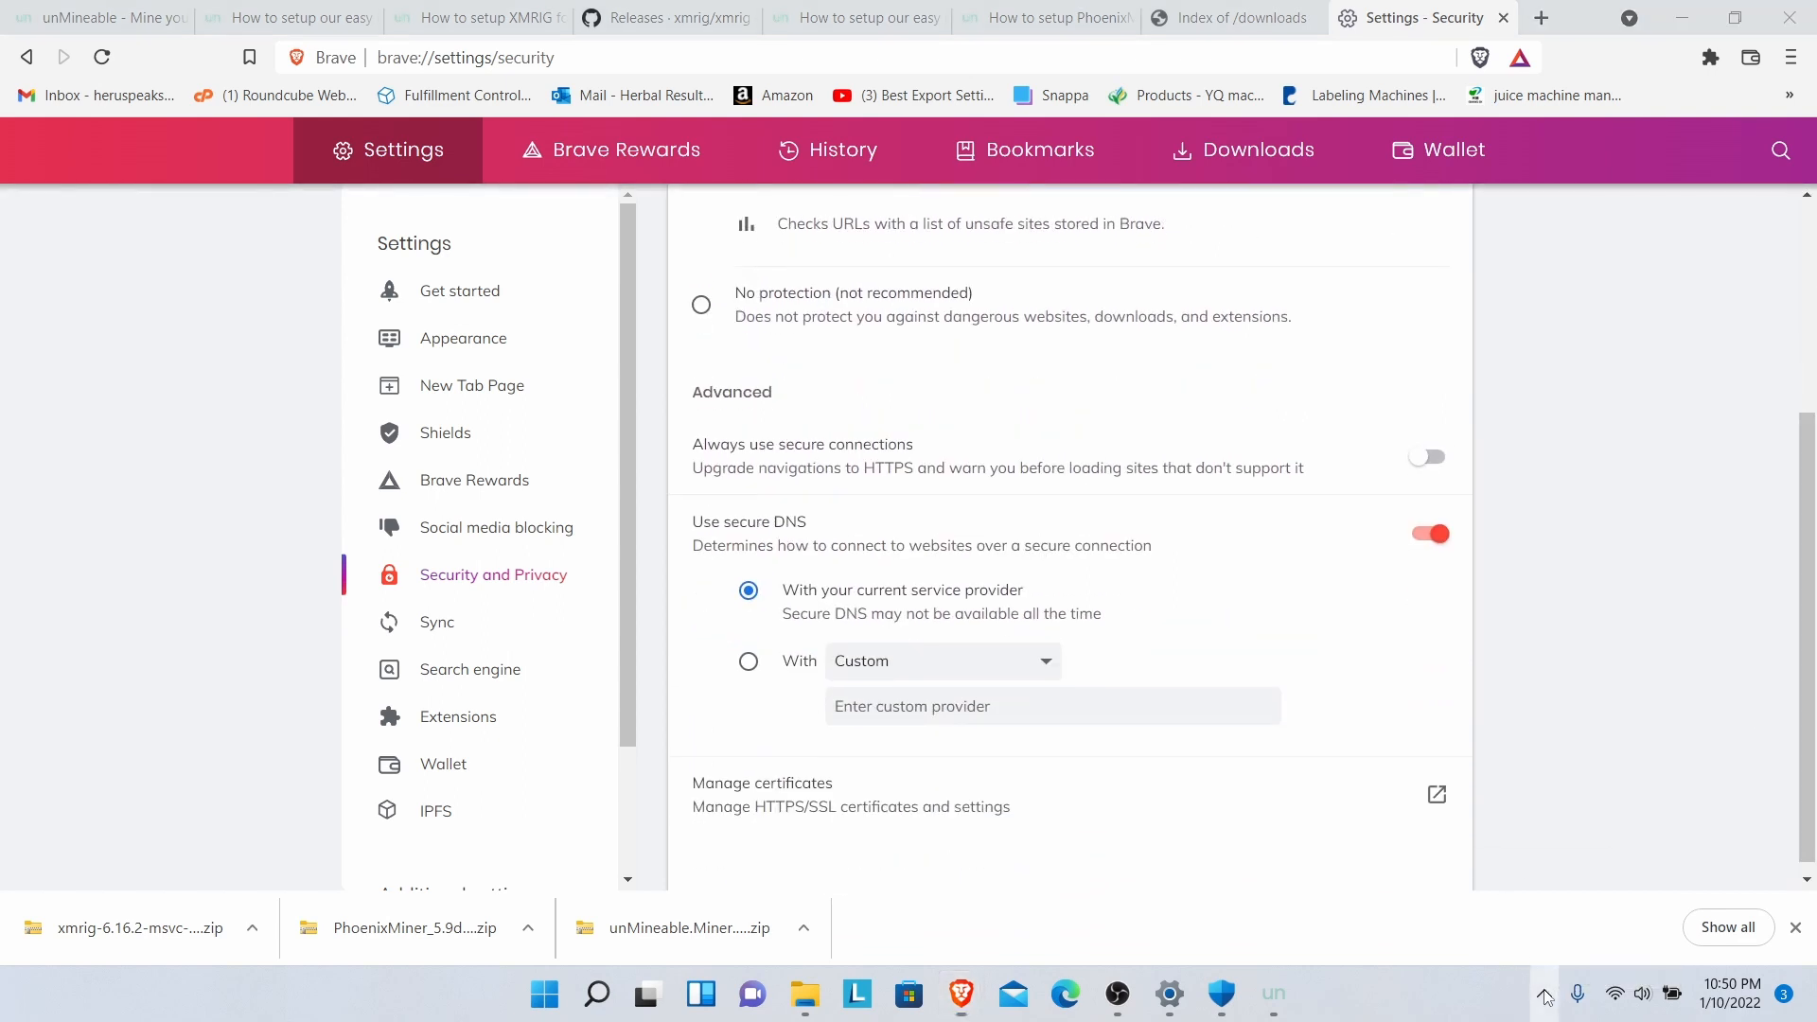
- Turn Windows Security real-time protection back on, approving the administrator prompt
left_click(1545, 881)
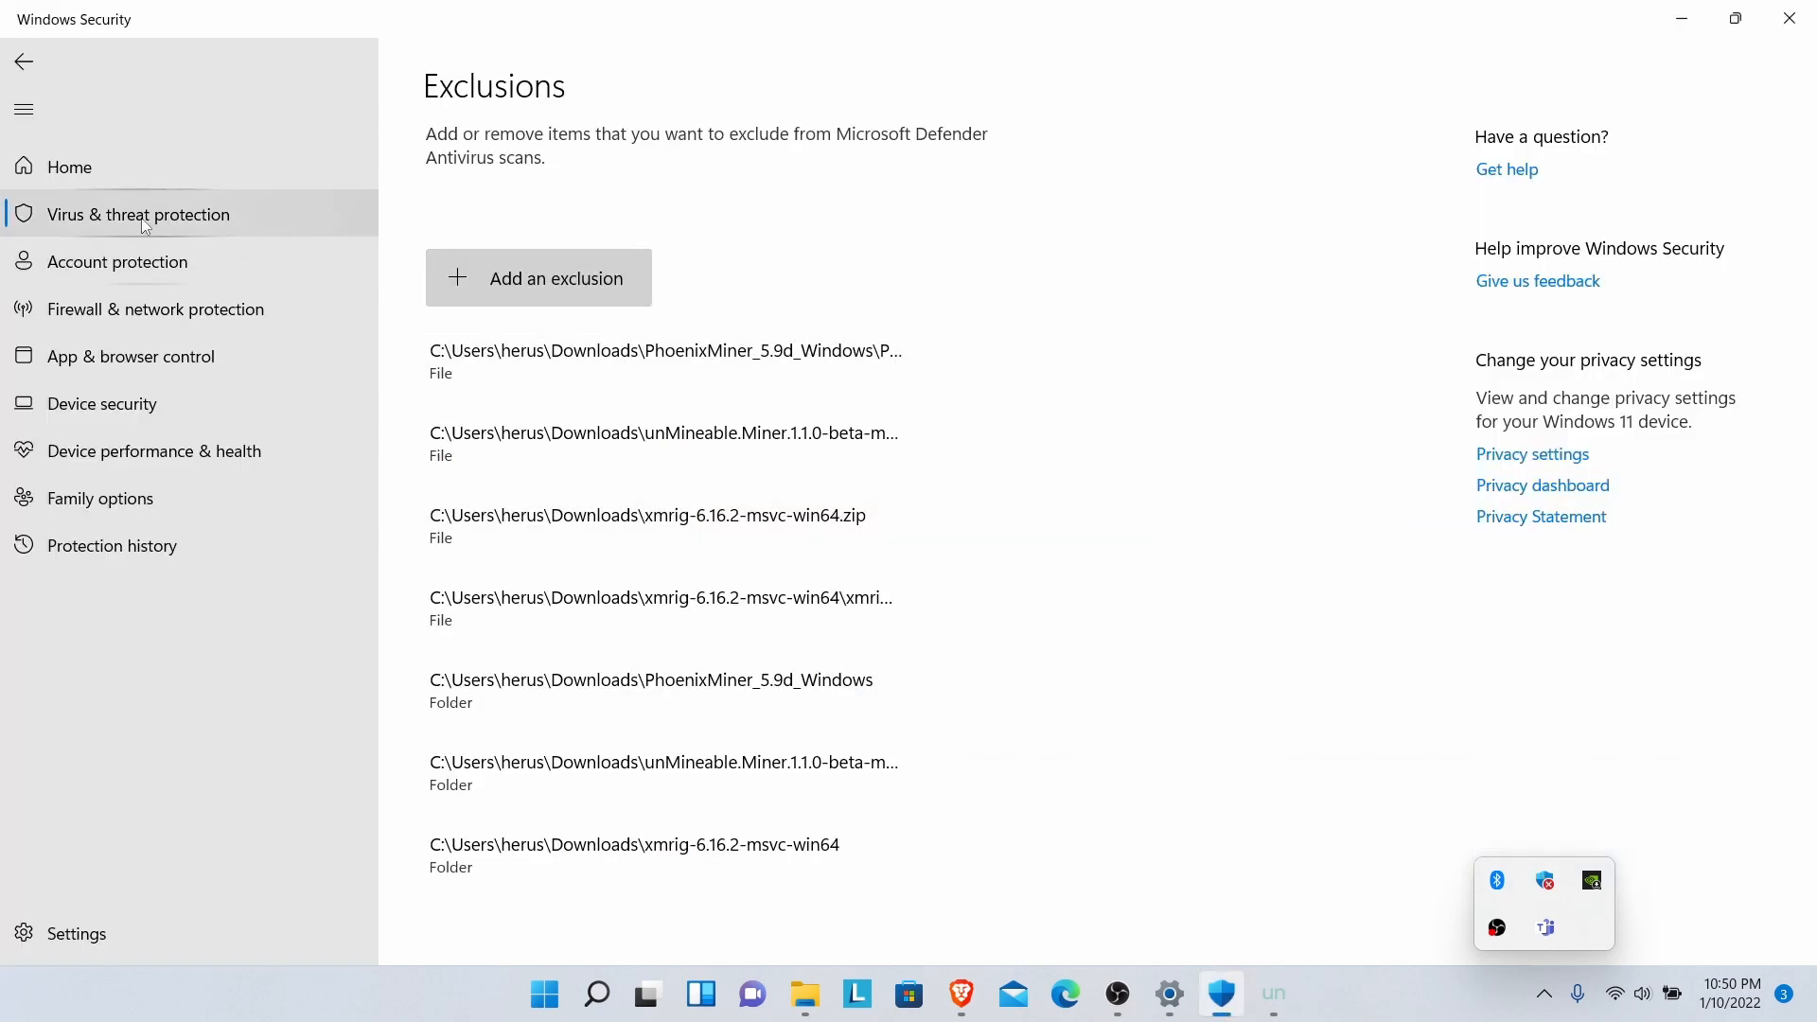
left_click(80, 224)
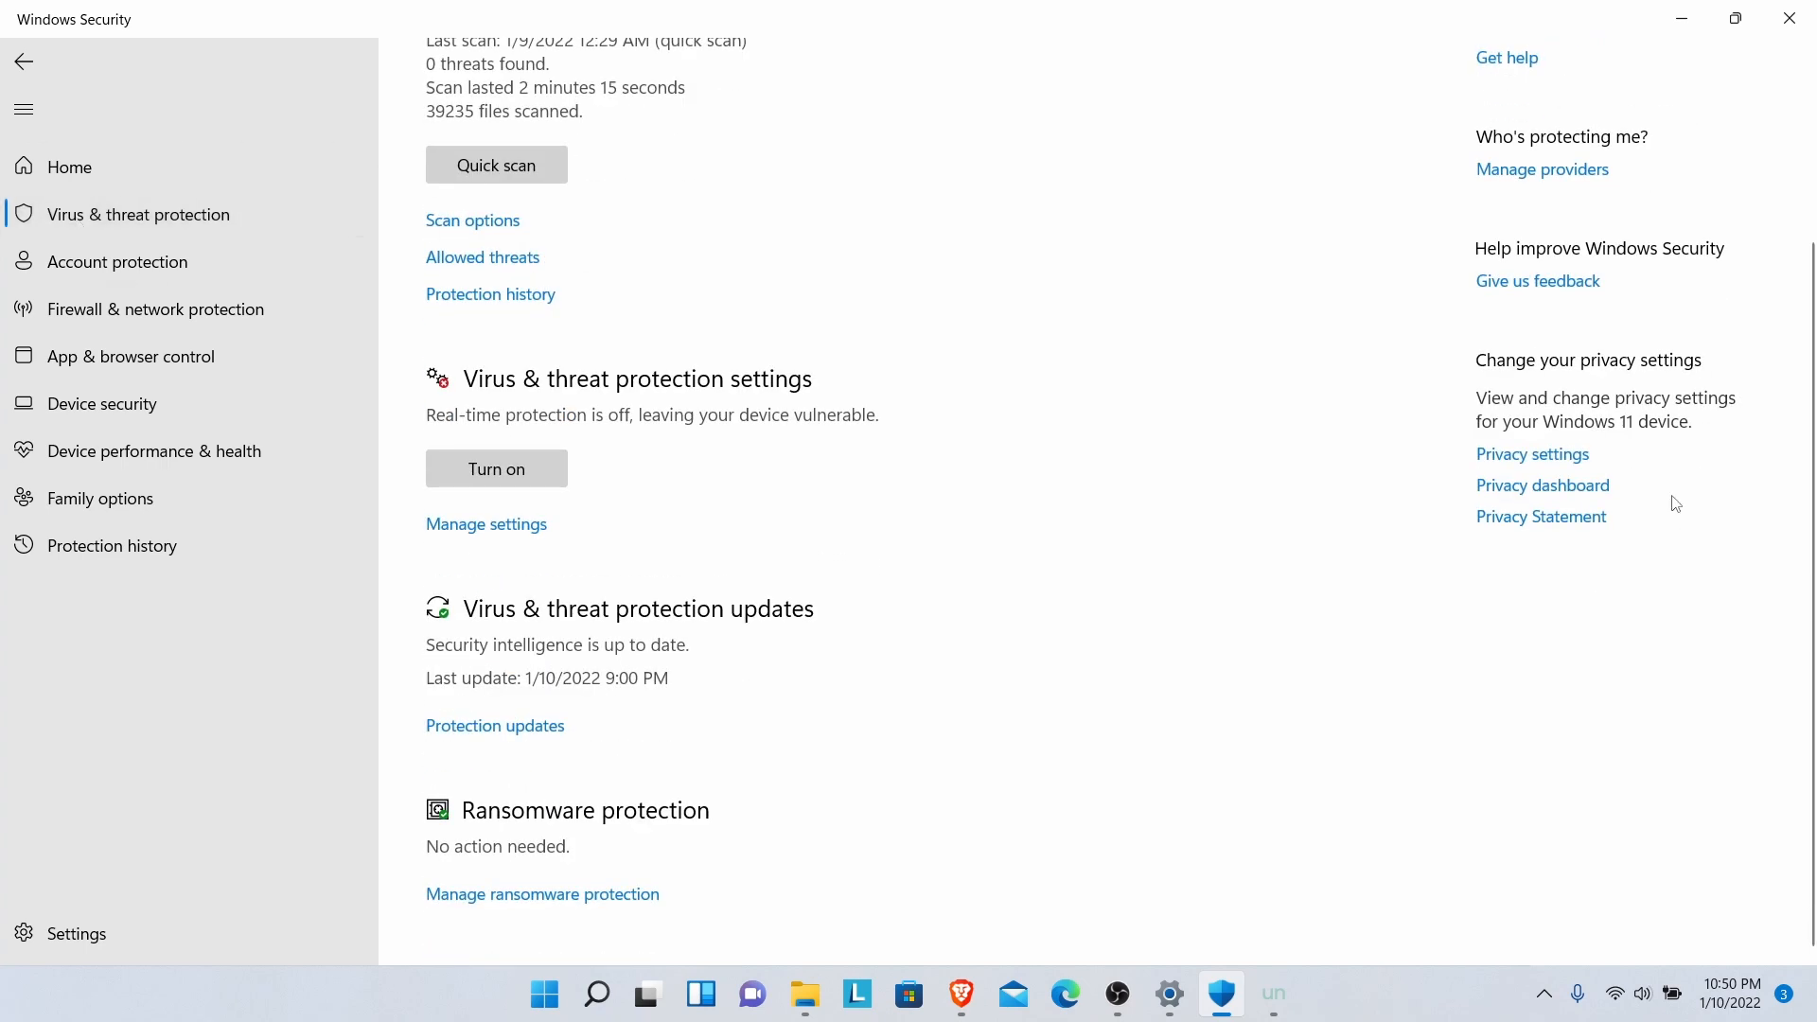
left_click_drag(1807, 512, 1815, 308)
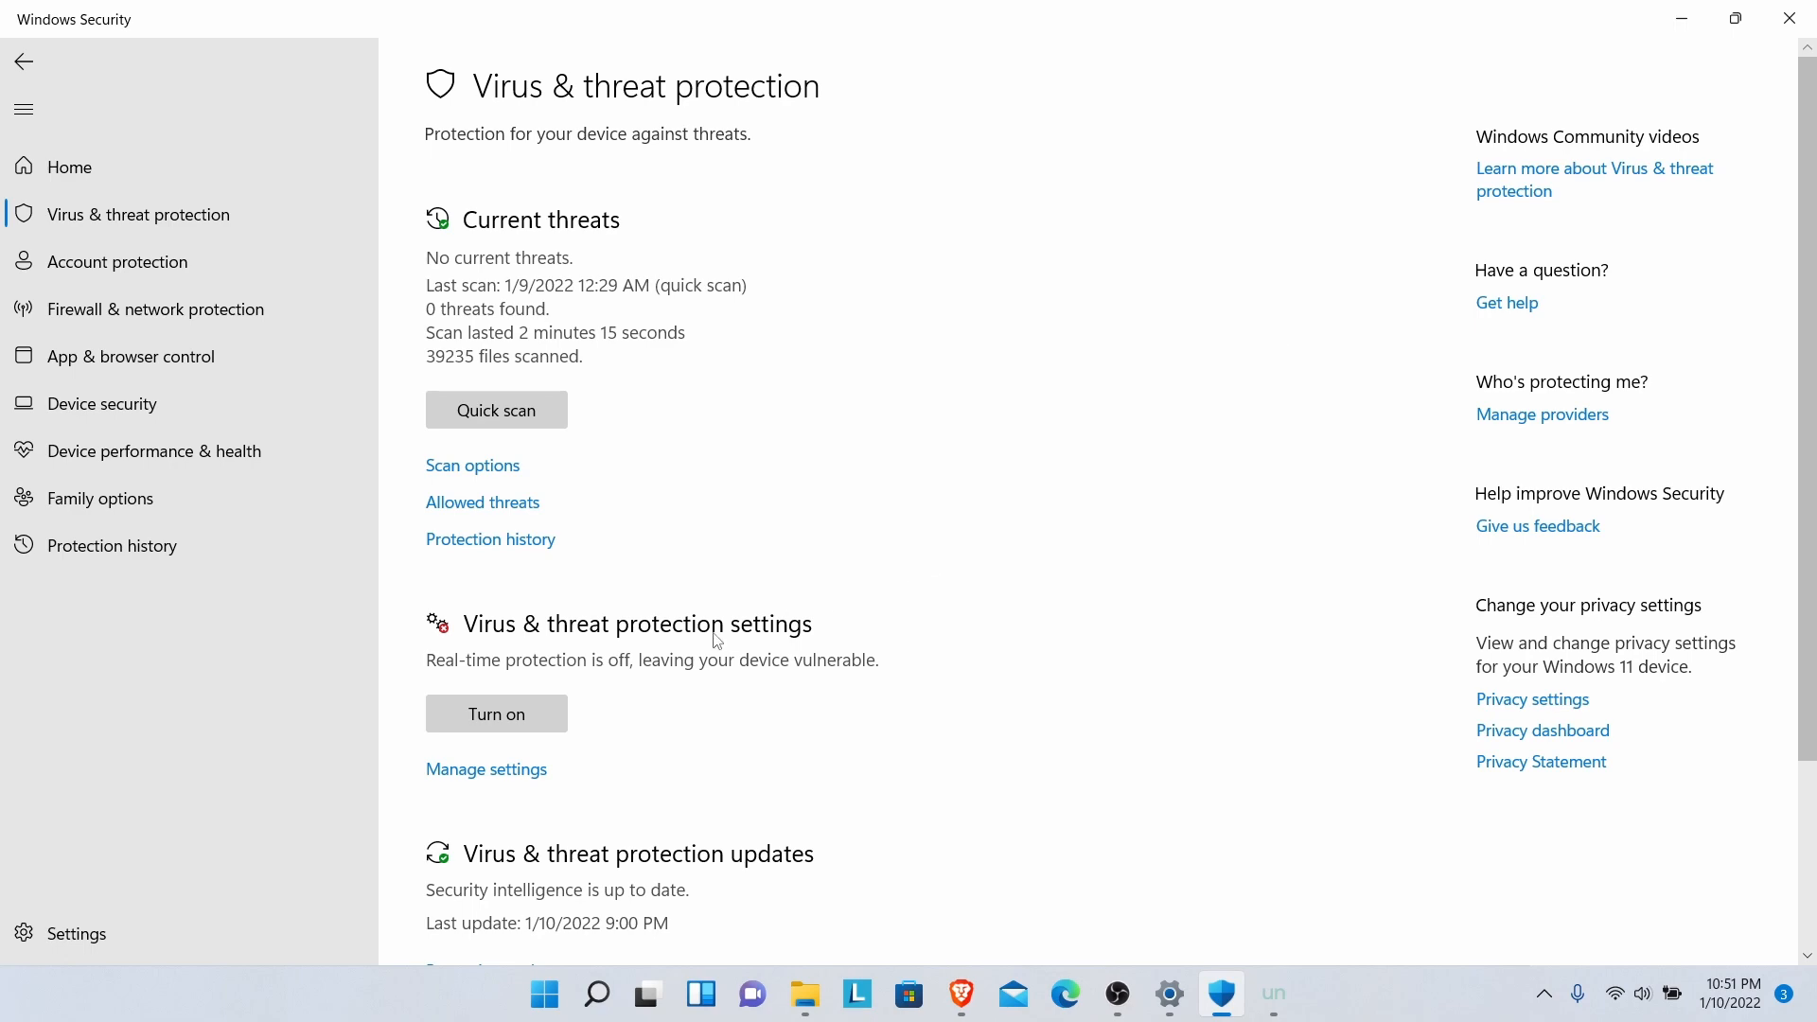
left_click(538, 707)
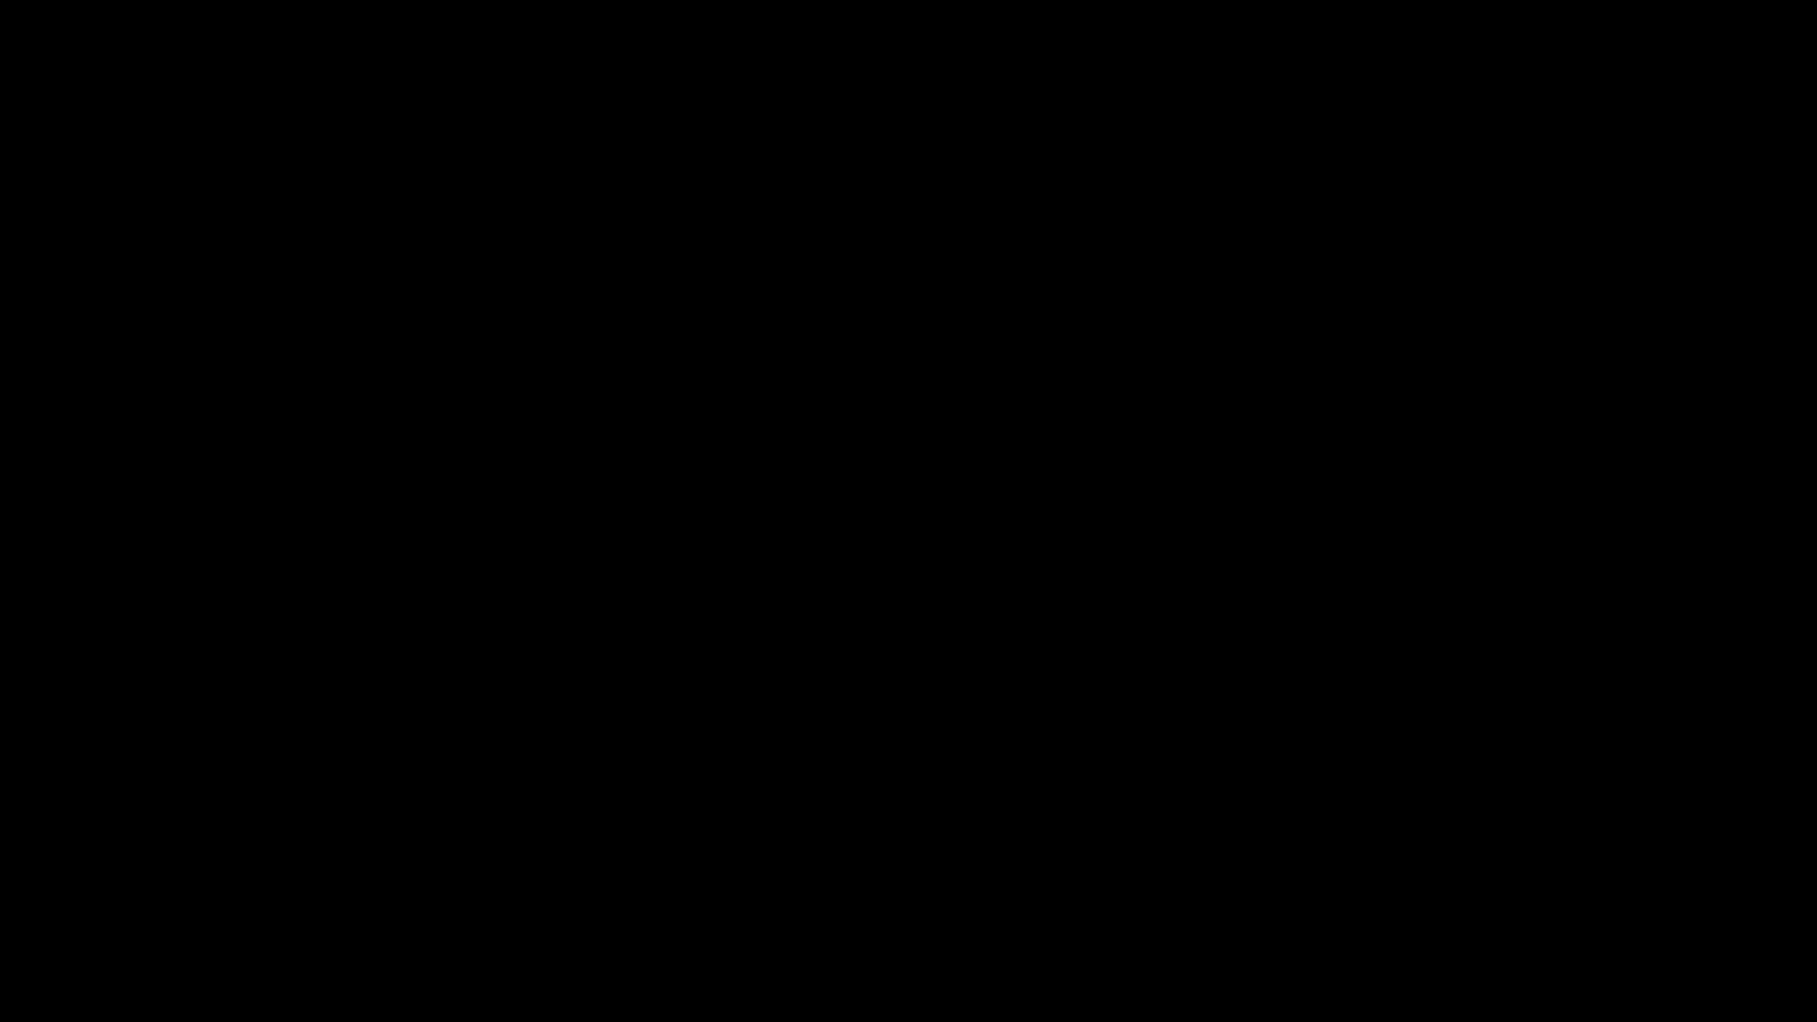
left_click(822, 690)
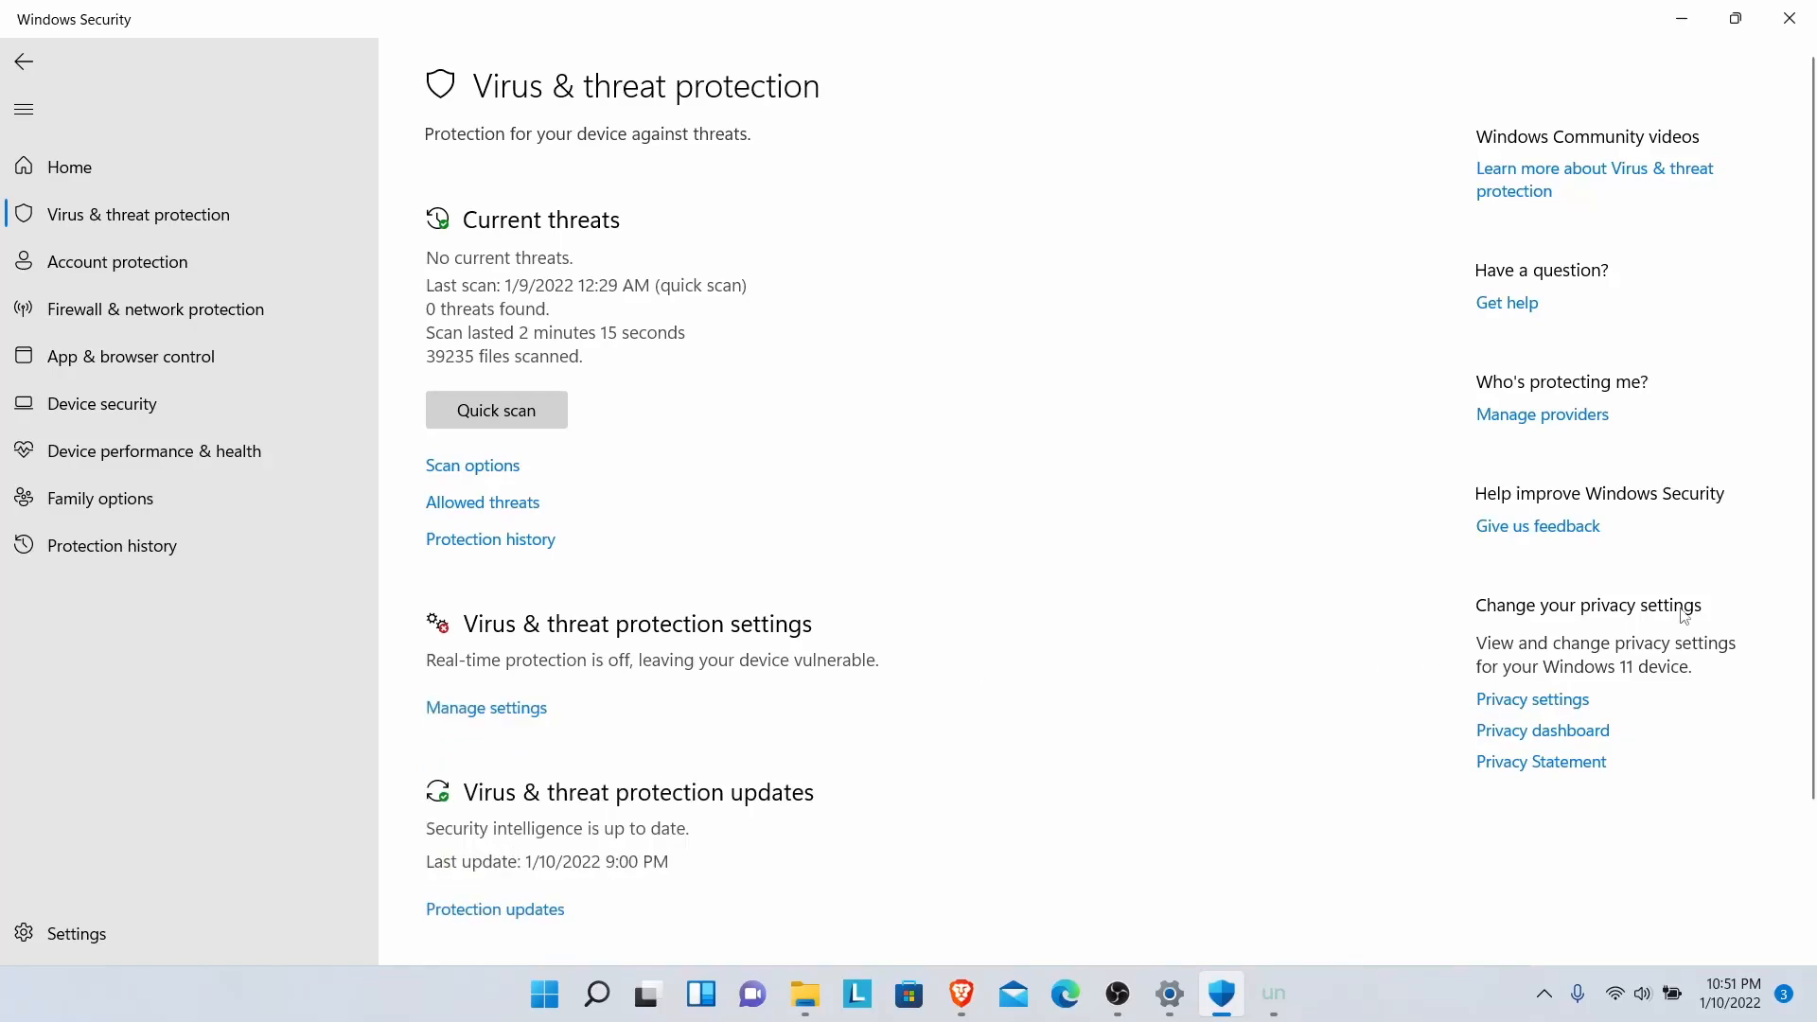
left_click_drag(1815, 460, 1815, 641)
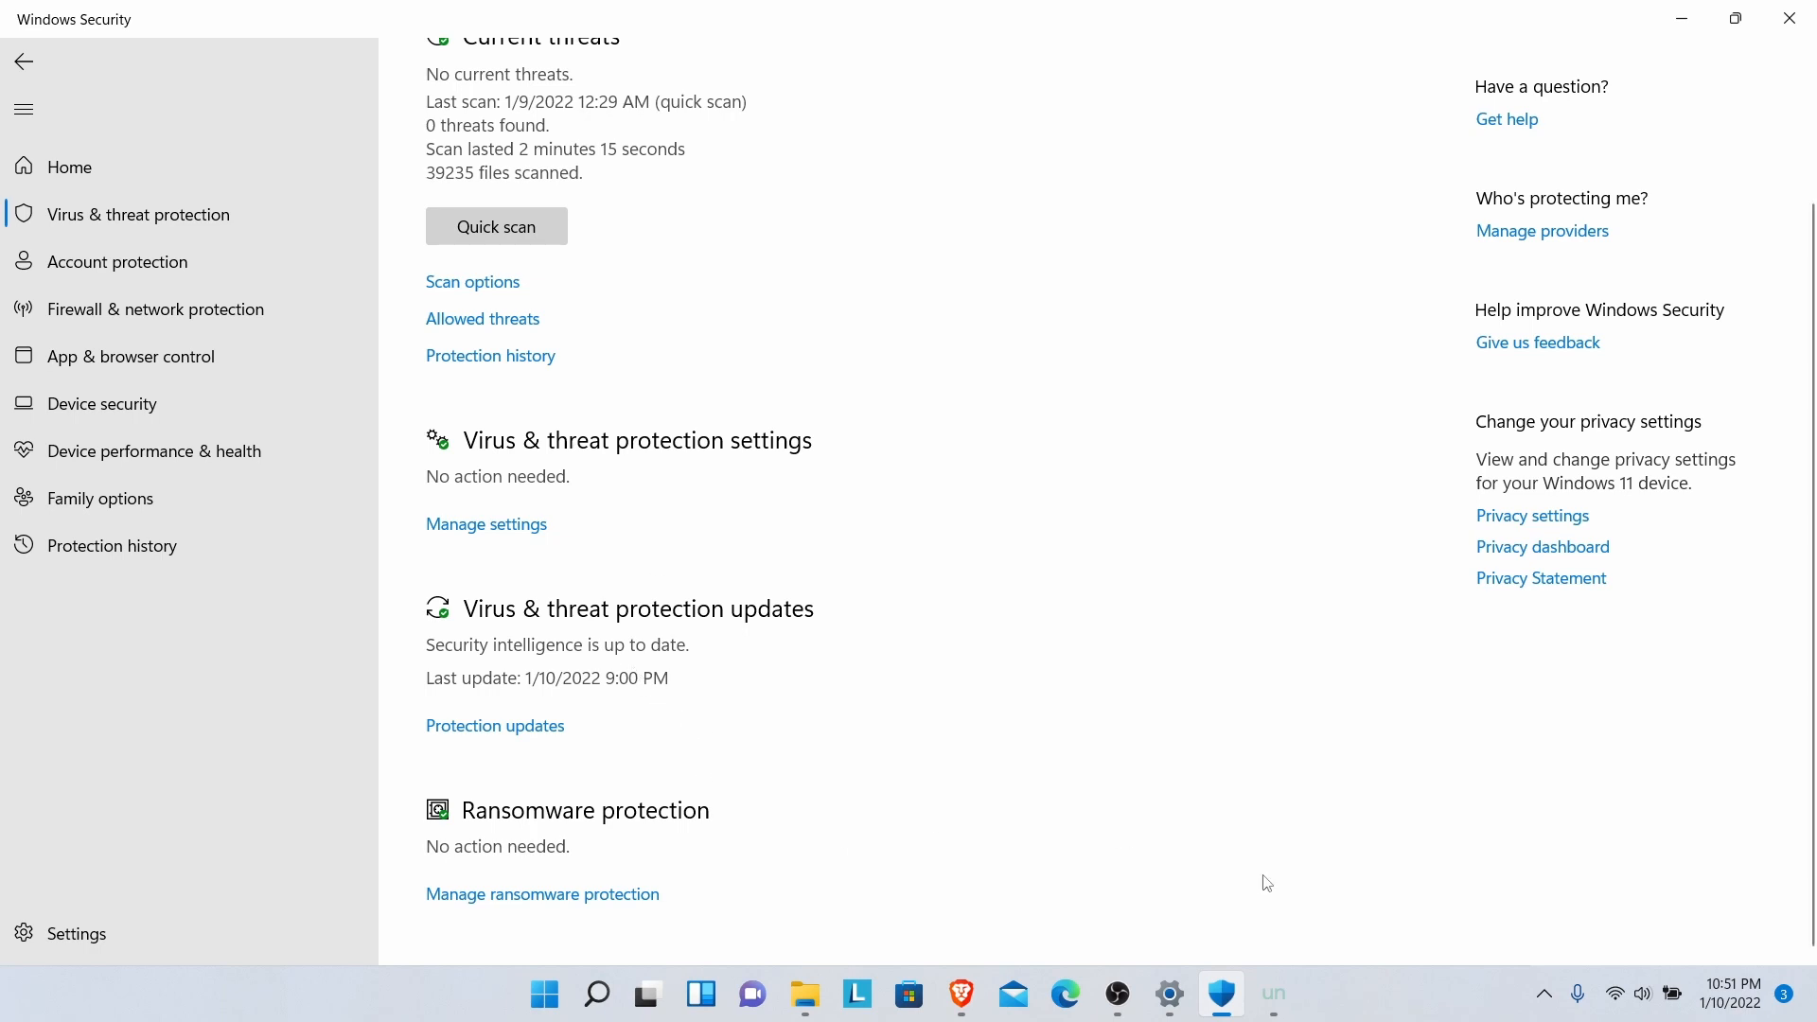
- Bring up Defender's virus & threat protection settings, confirming real-time, cloud-delivered and tamper protection are On
mouse_move(1274, 994)
left_click_drag(1808, 771, 1815, 863)
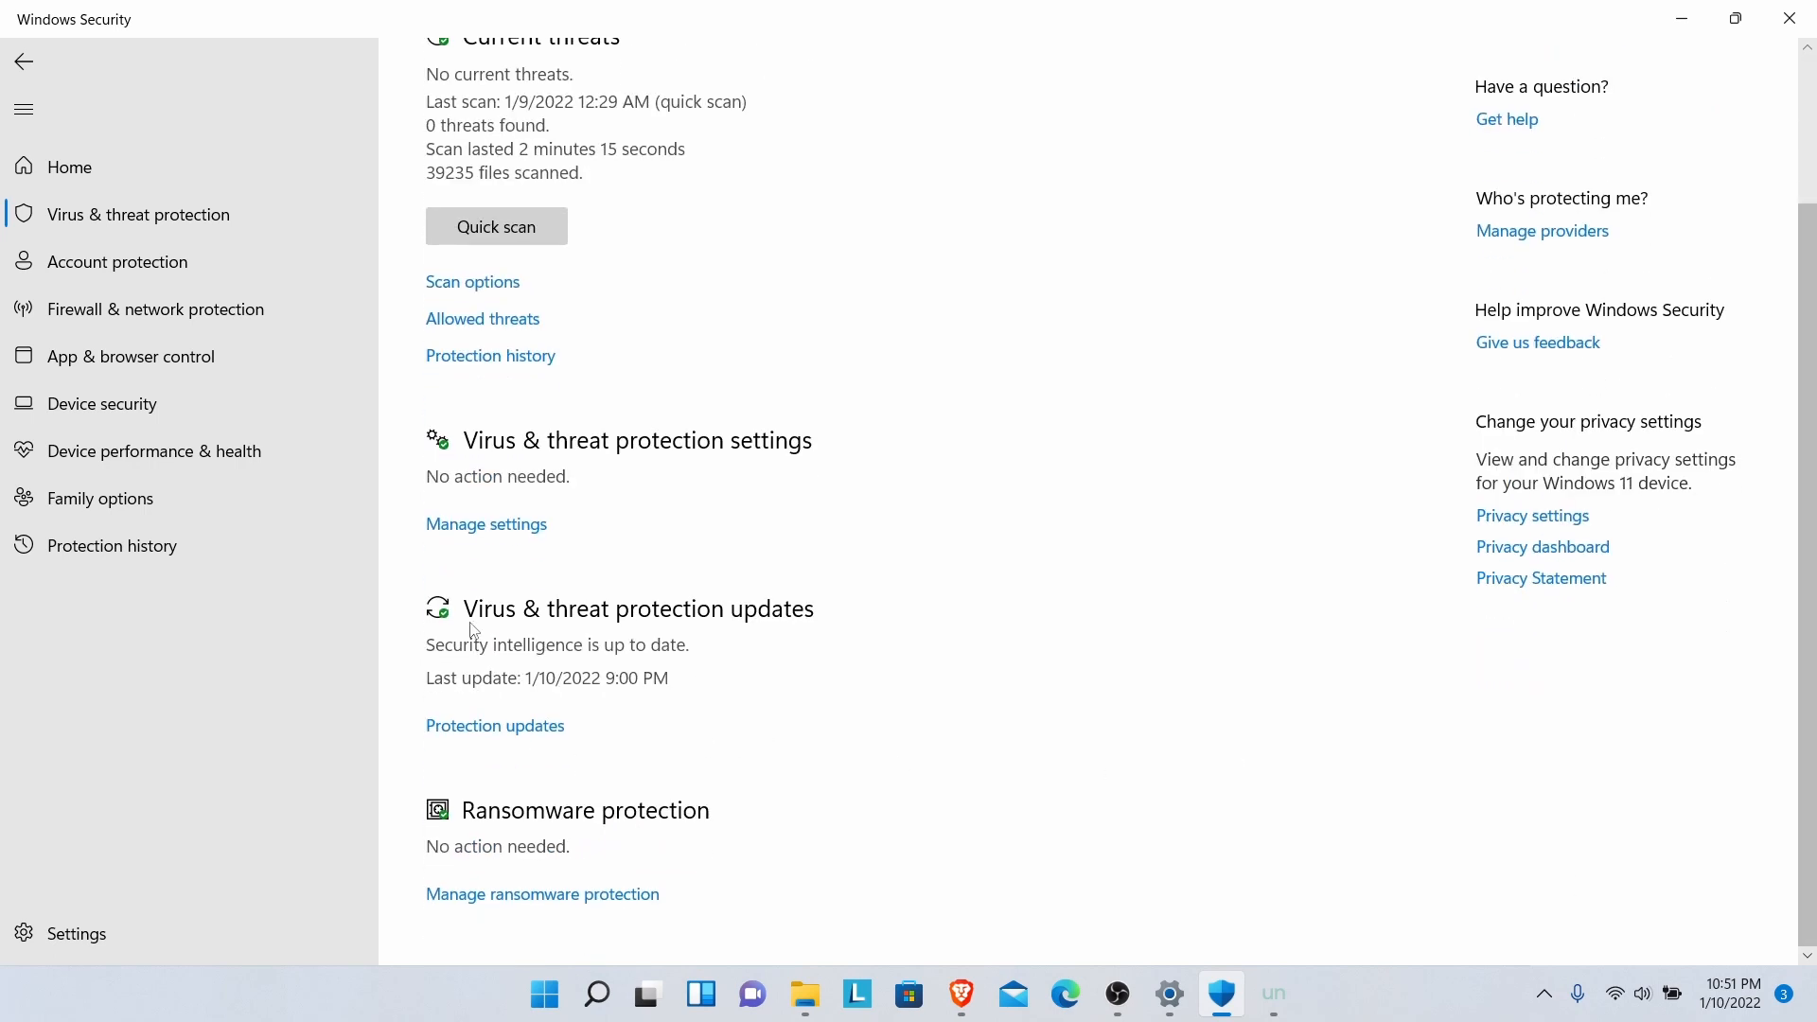
left_click(484, 530)
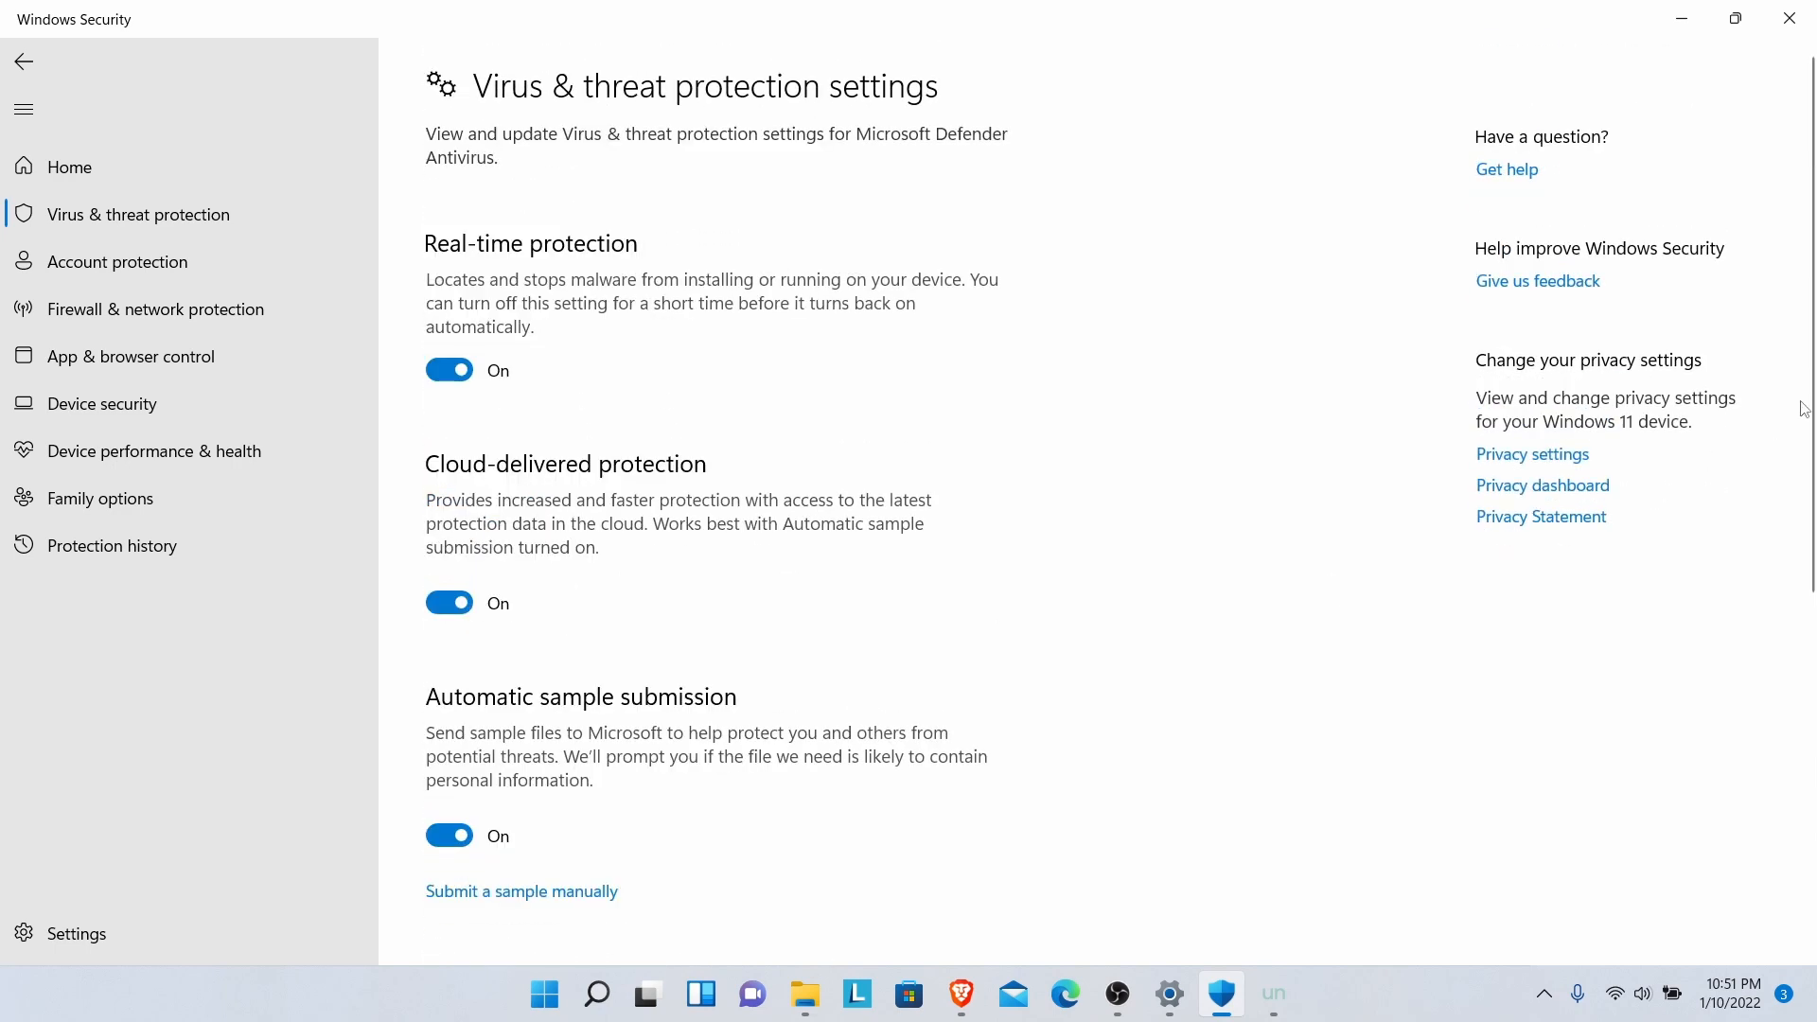
- Request the Defender exclusions list, which waits for administrator approval
scroll(1805, 555, "down", 2)
scroll(1806, 556, "down", 5)
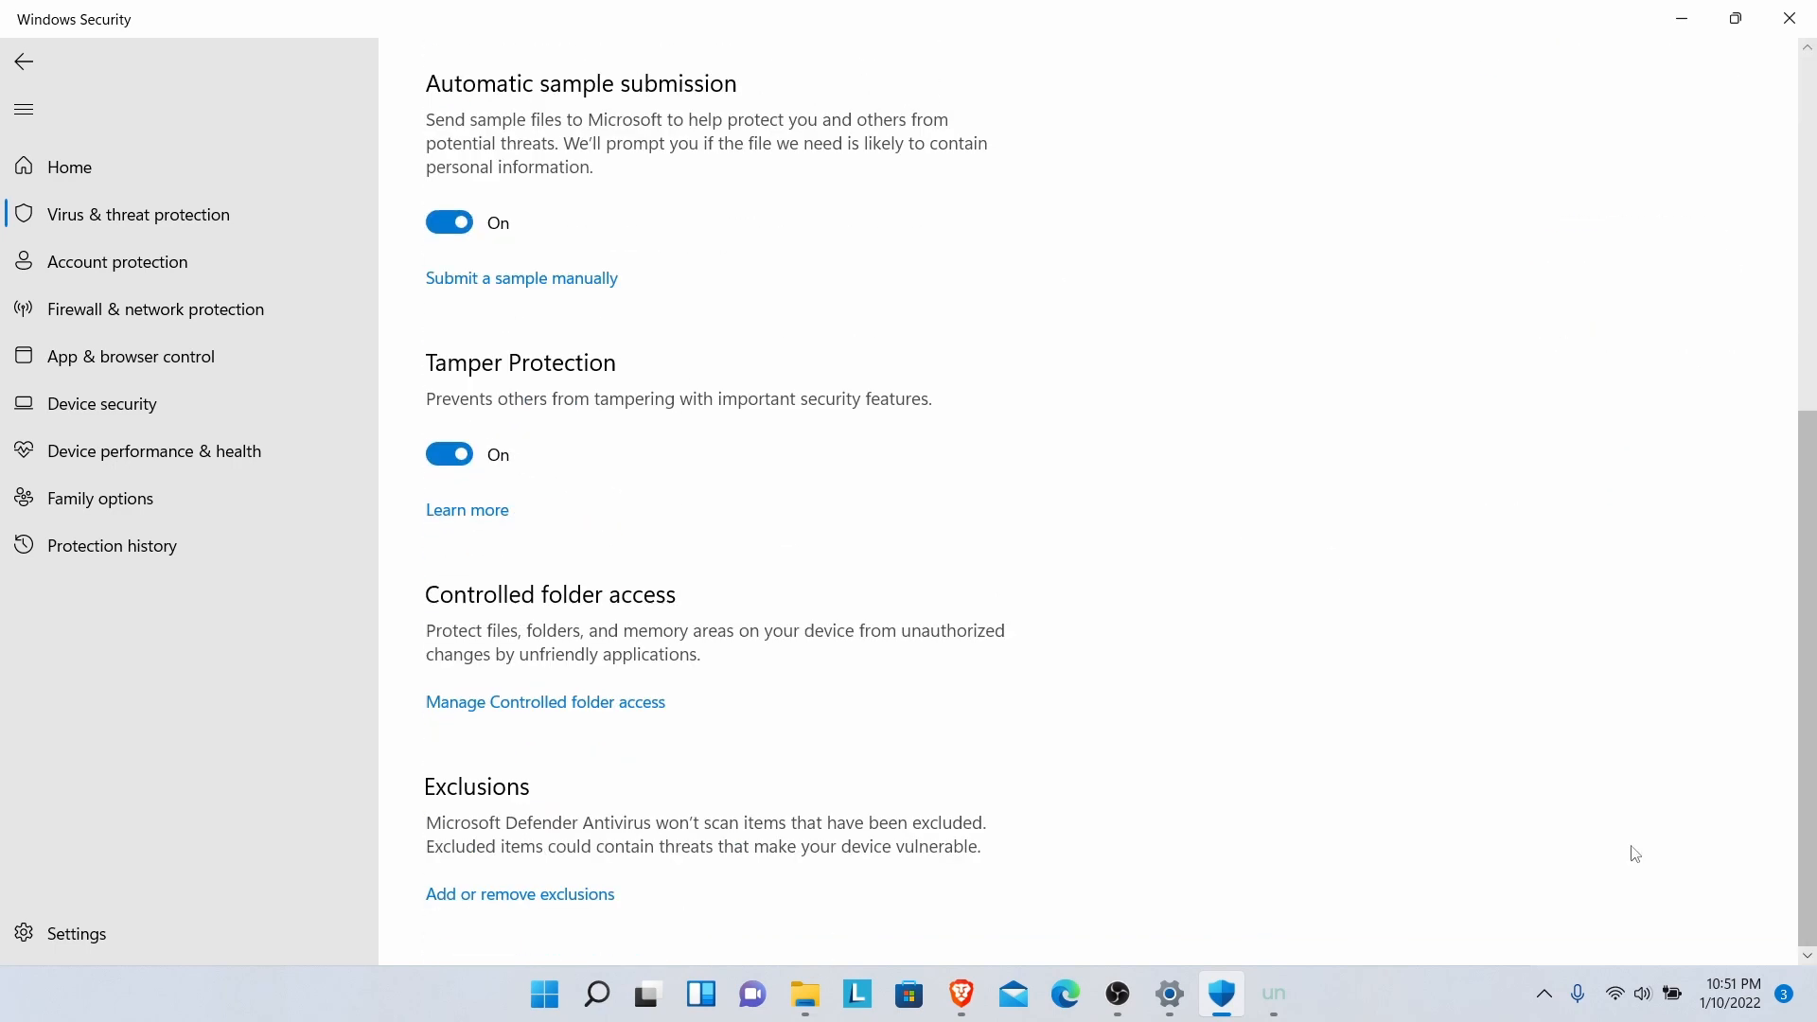
left_click(588, 896)
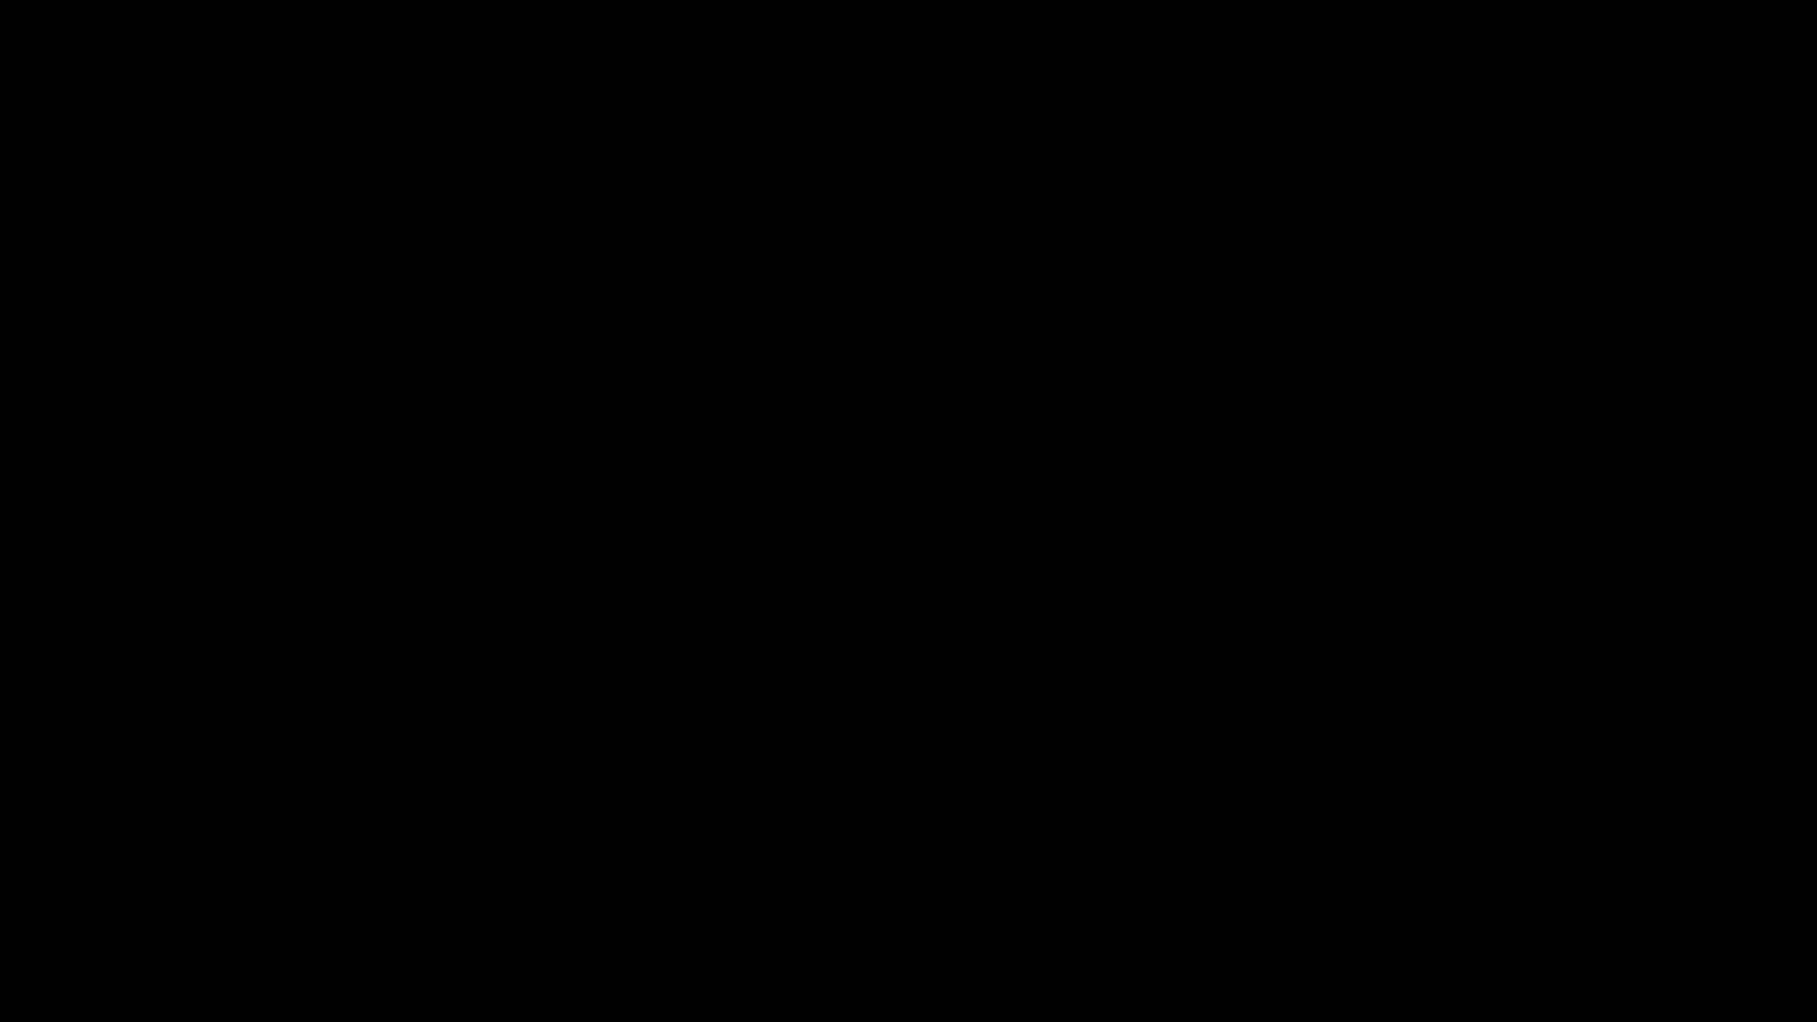
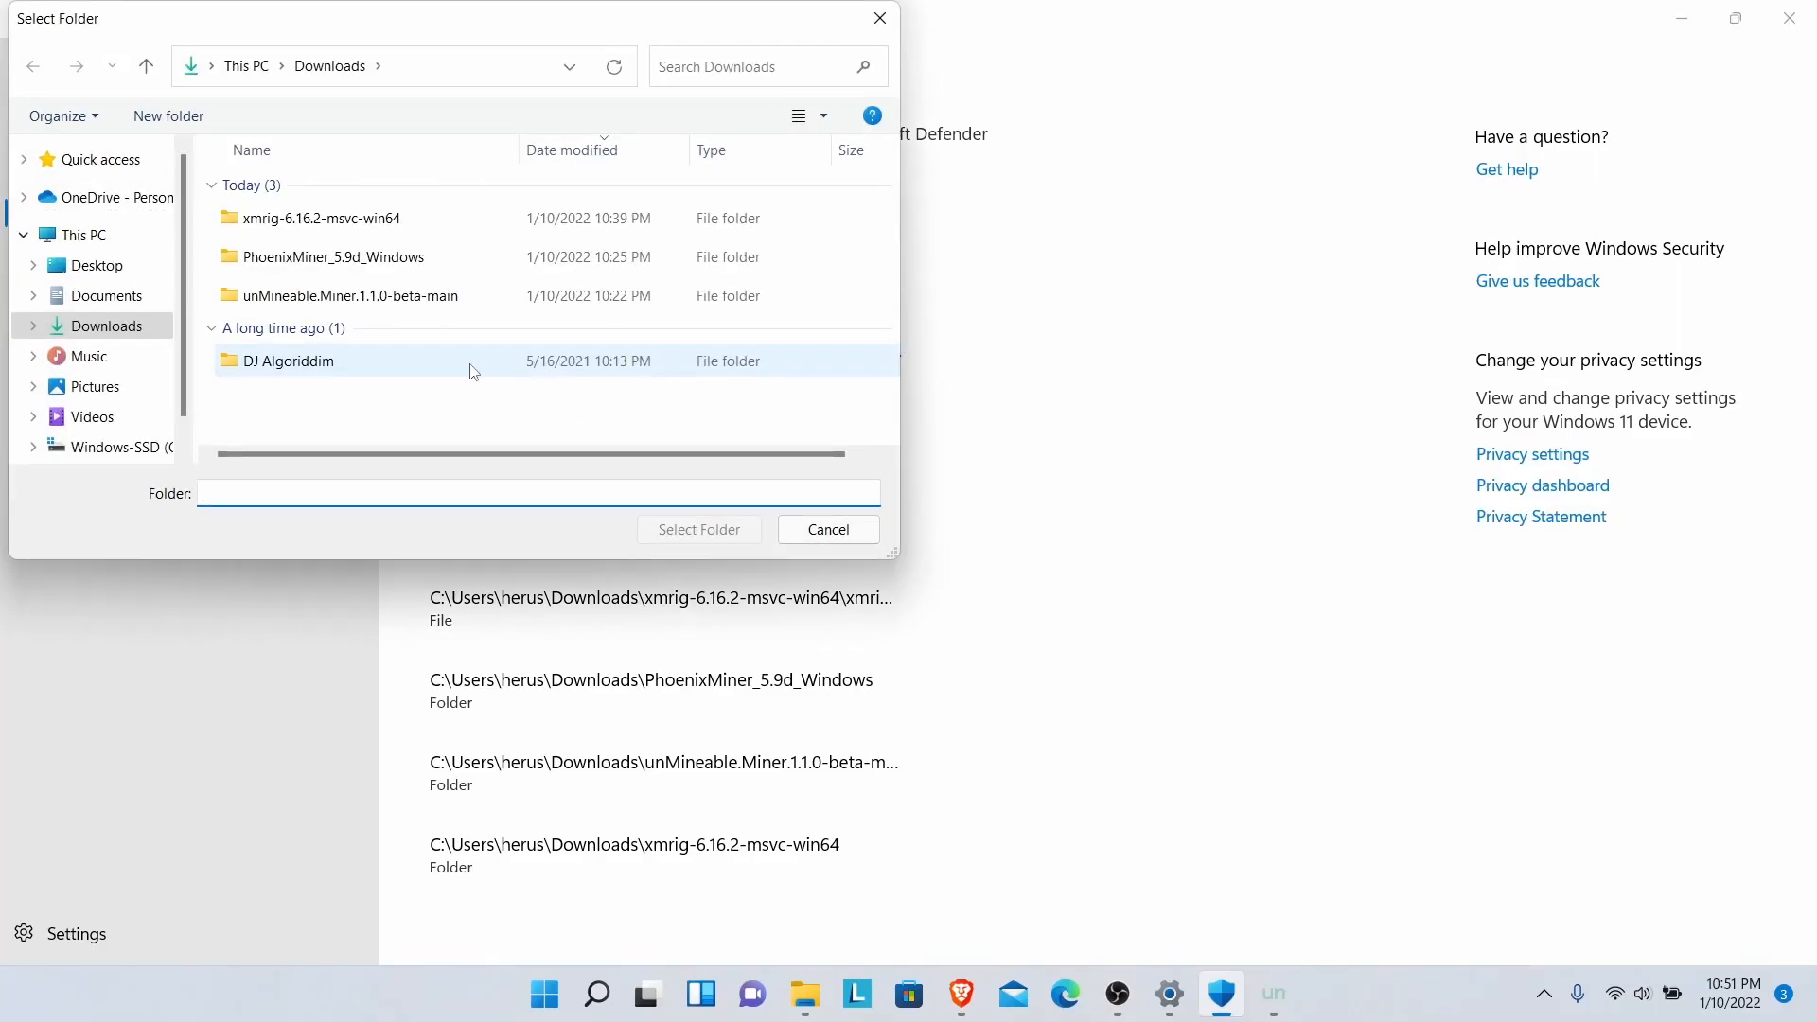
- Pick the Desktop's PhoenixMiner_5.9d_Windows (1) folder as the new Defender exclusion
left_click(107, 277)
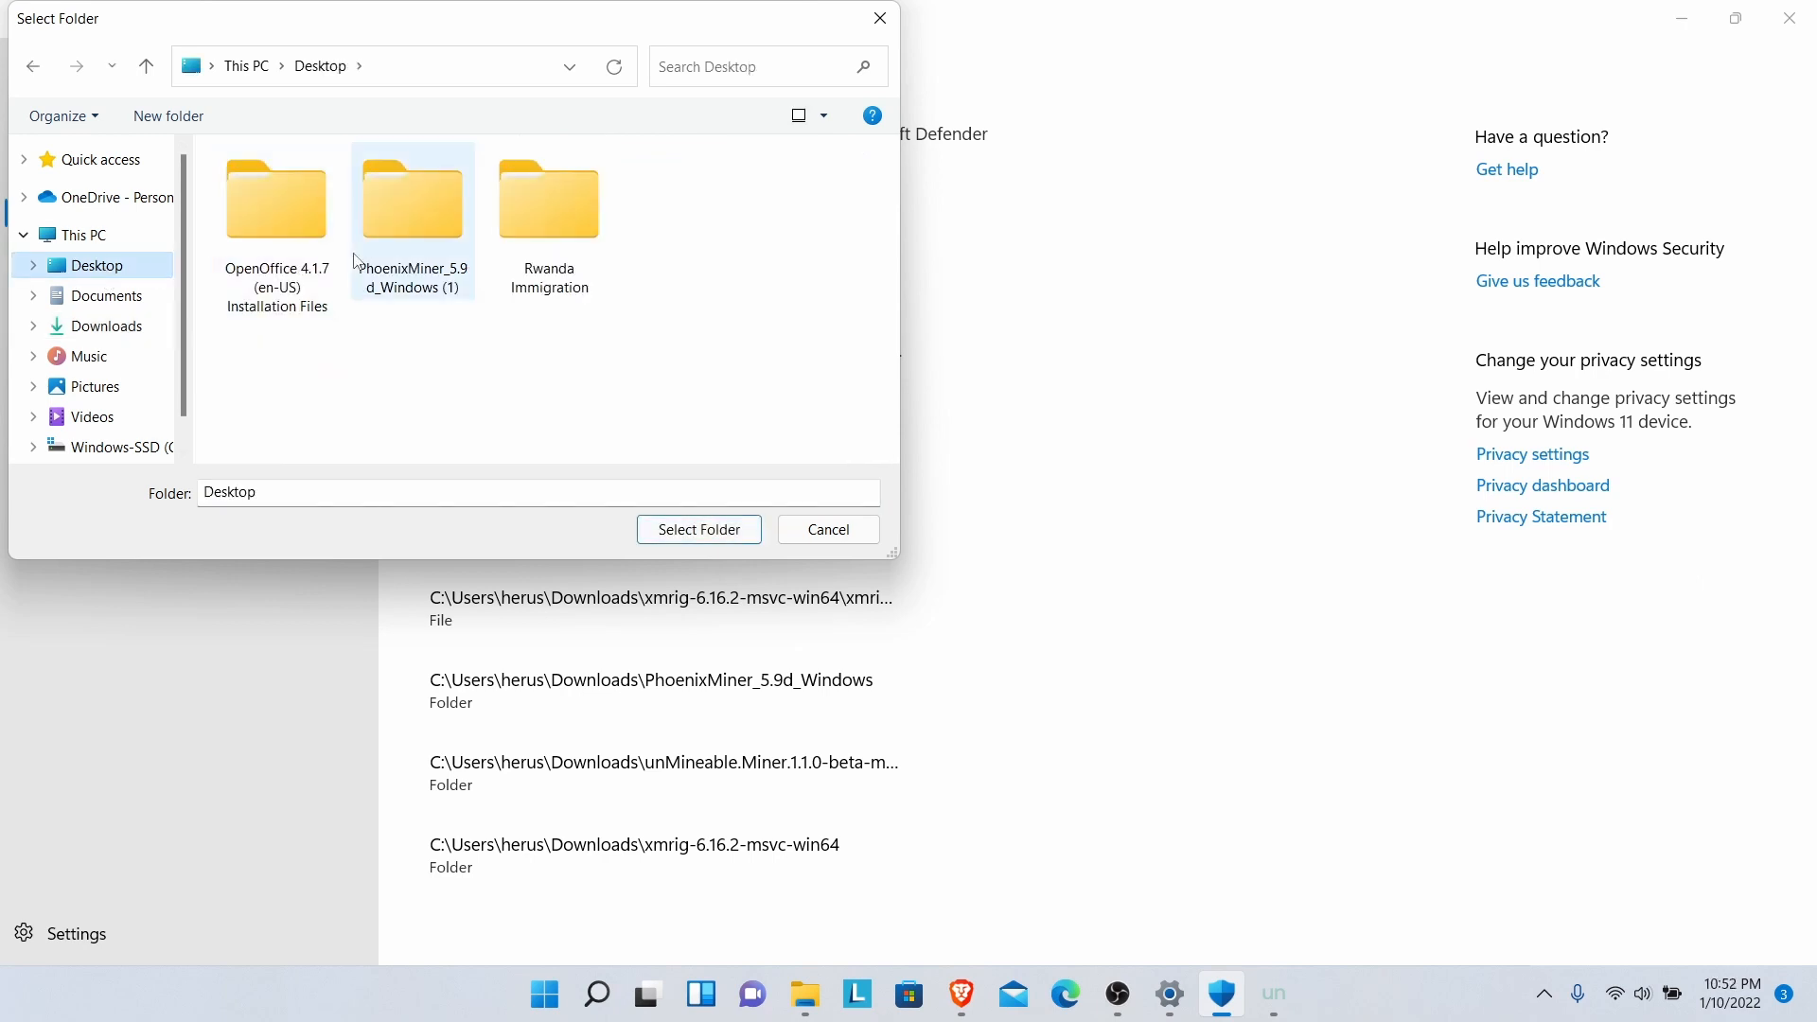
left_click(396, 249)
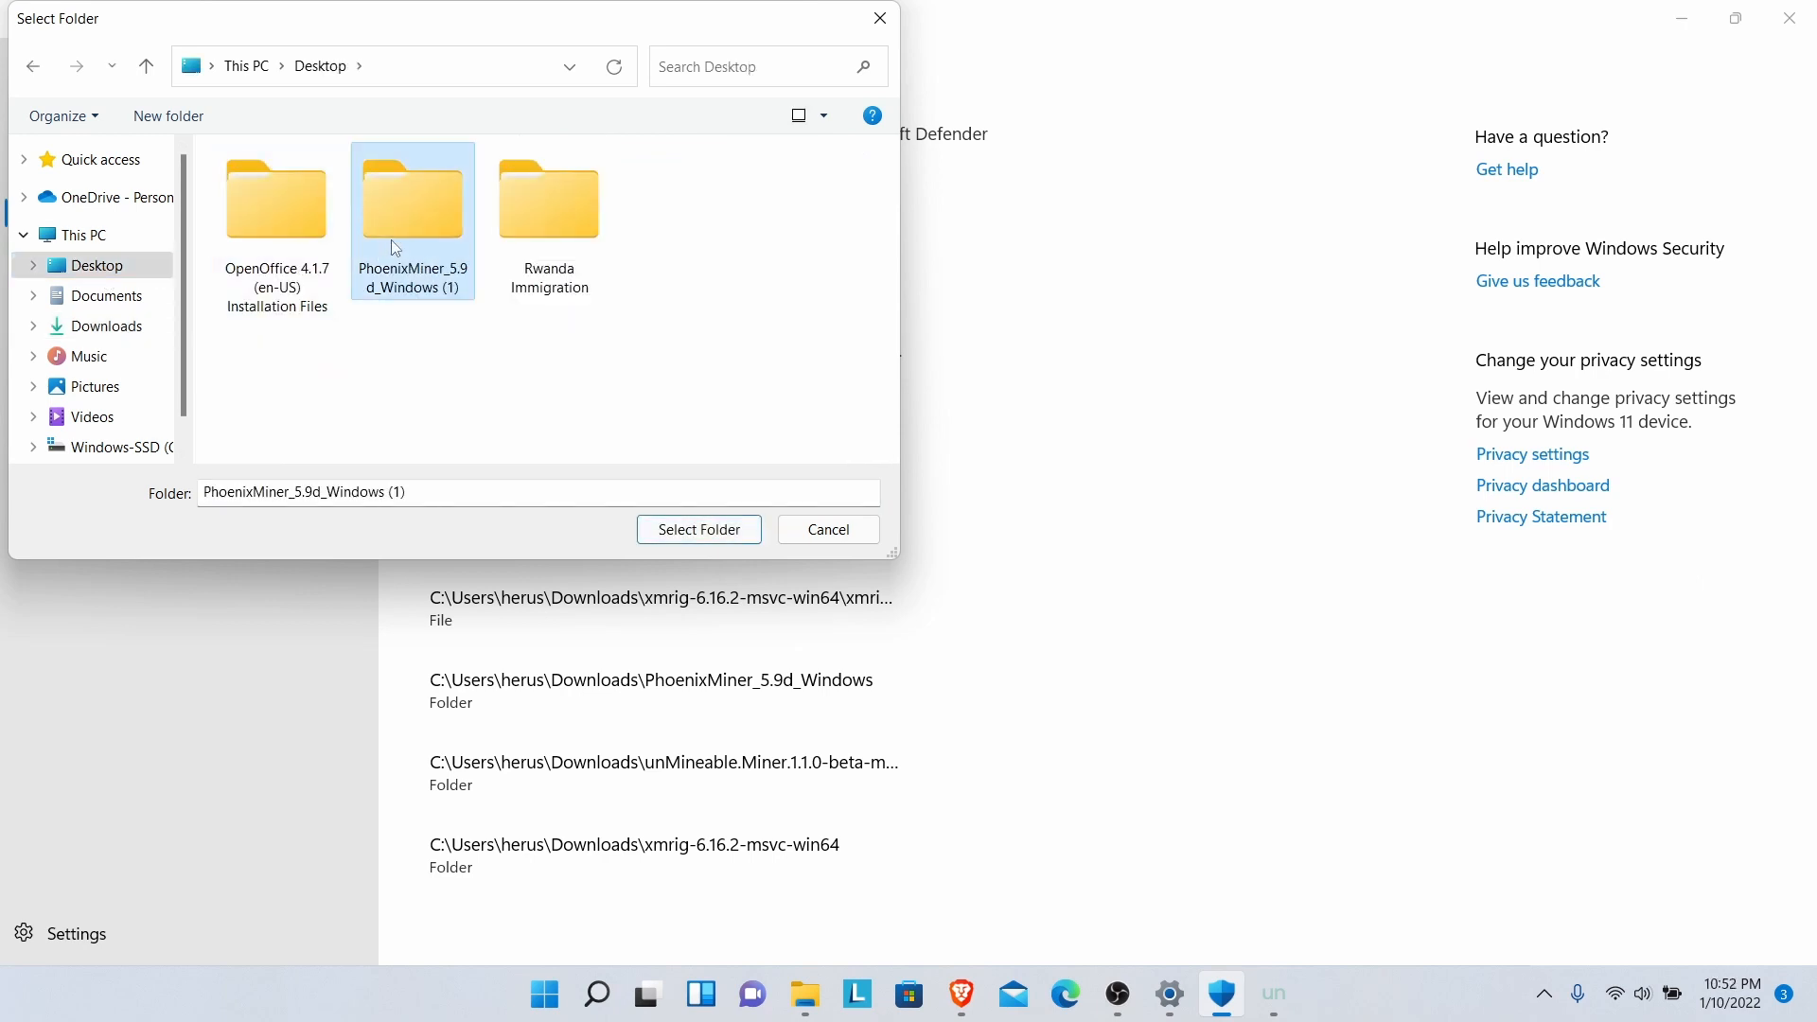
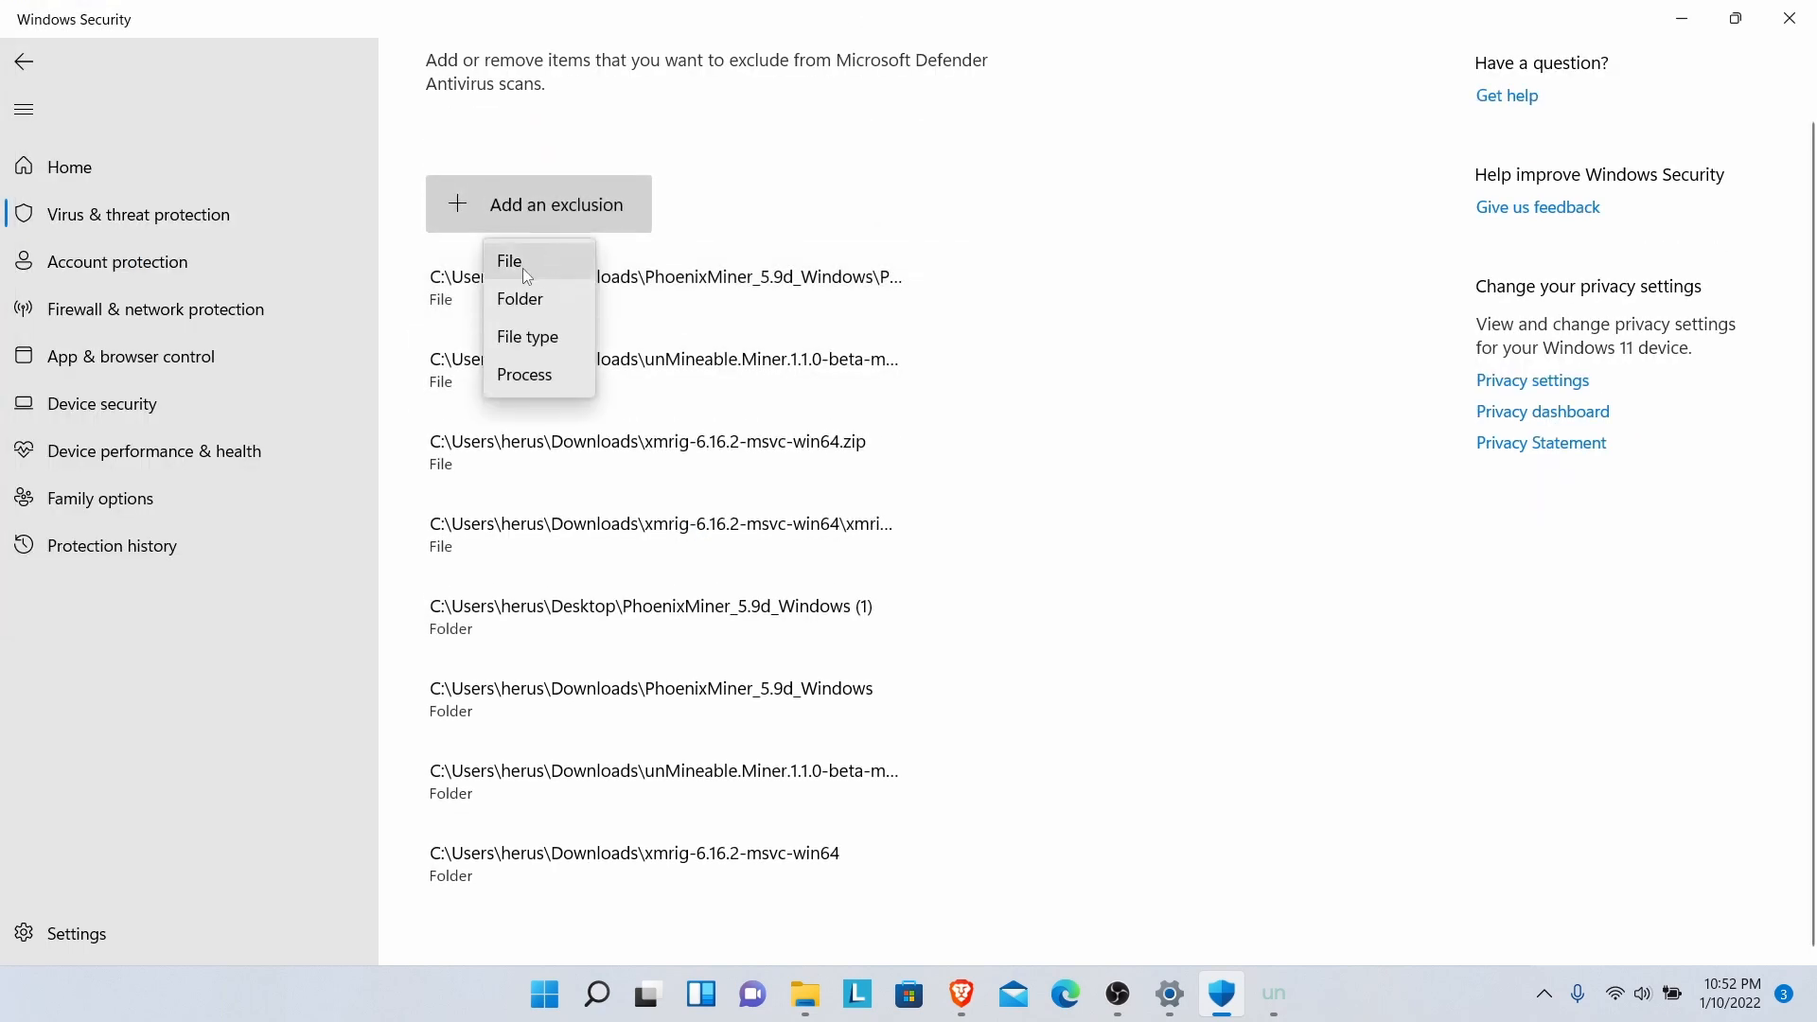
- Choose a File exclusion and select PhoenixMiner in Desktop > PhoenixMiner_5.9d_Windows (1) > PhoenixMiner_5.9d_Windows
left_click(521, 266)
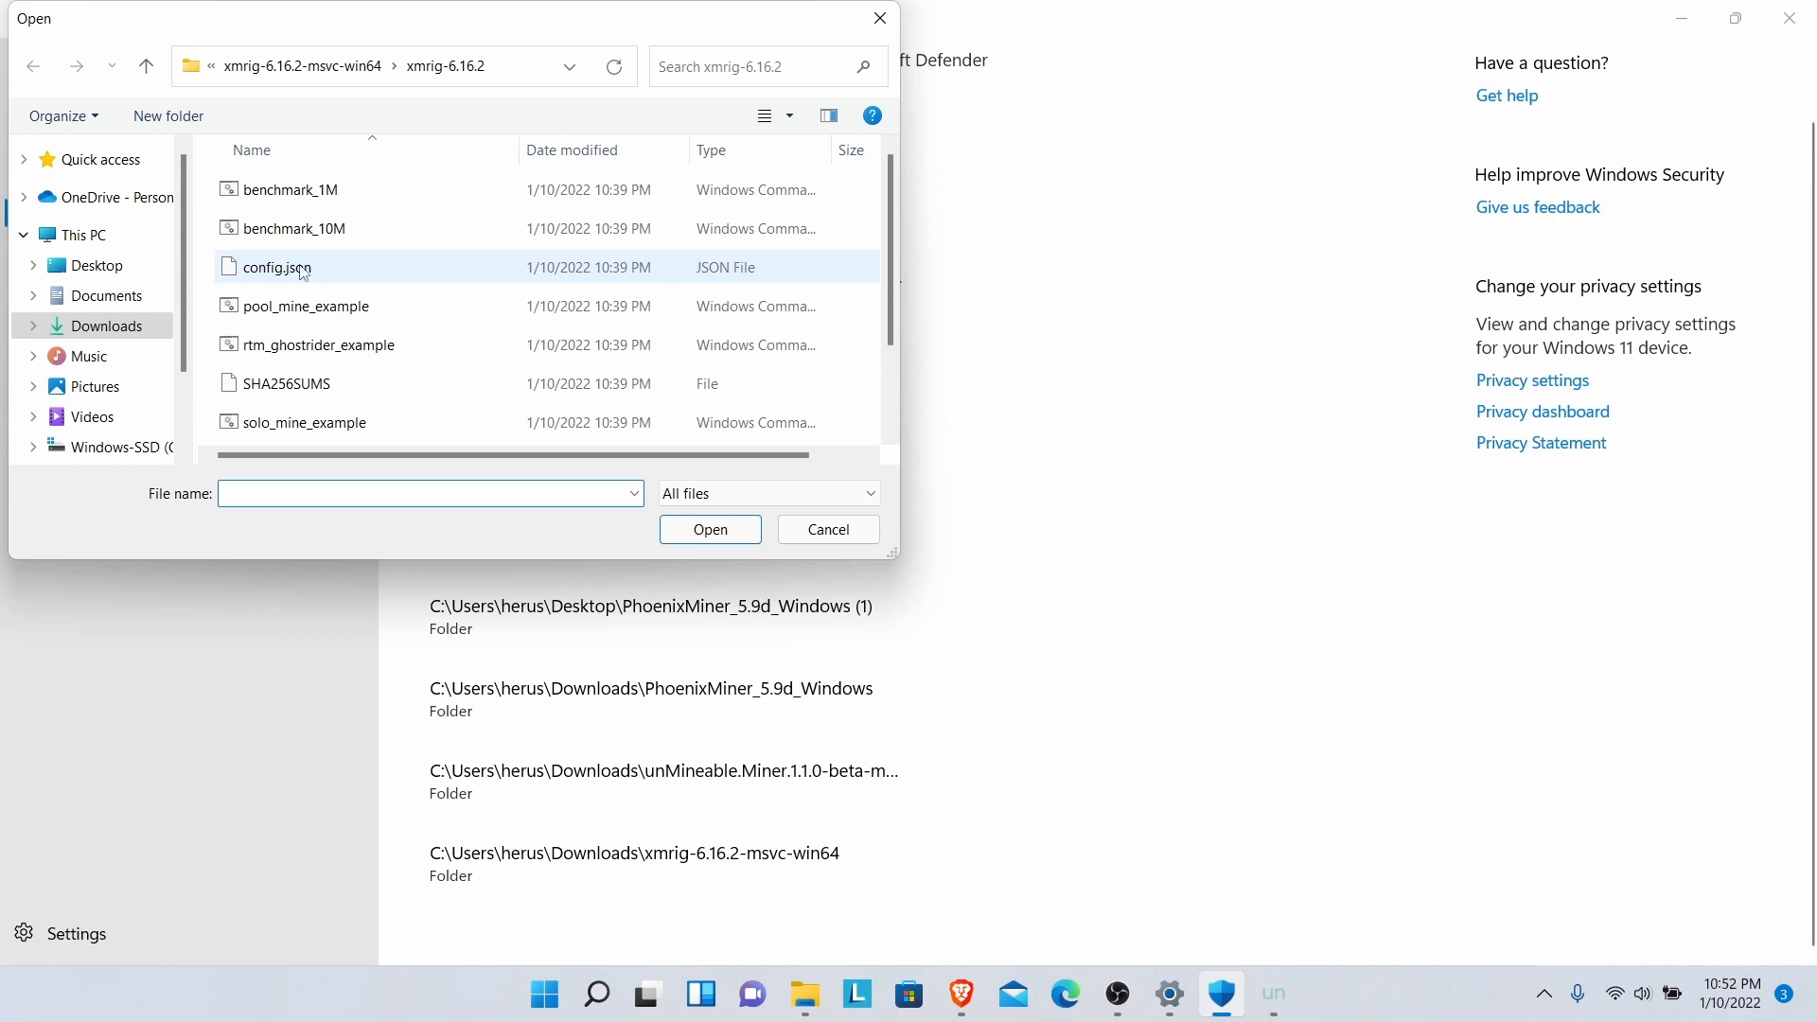
left_click(83, 266)
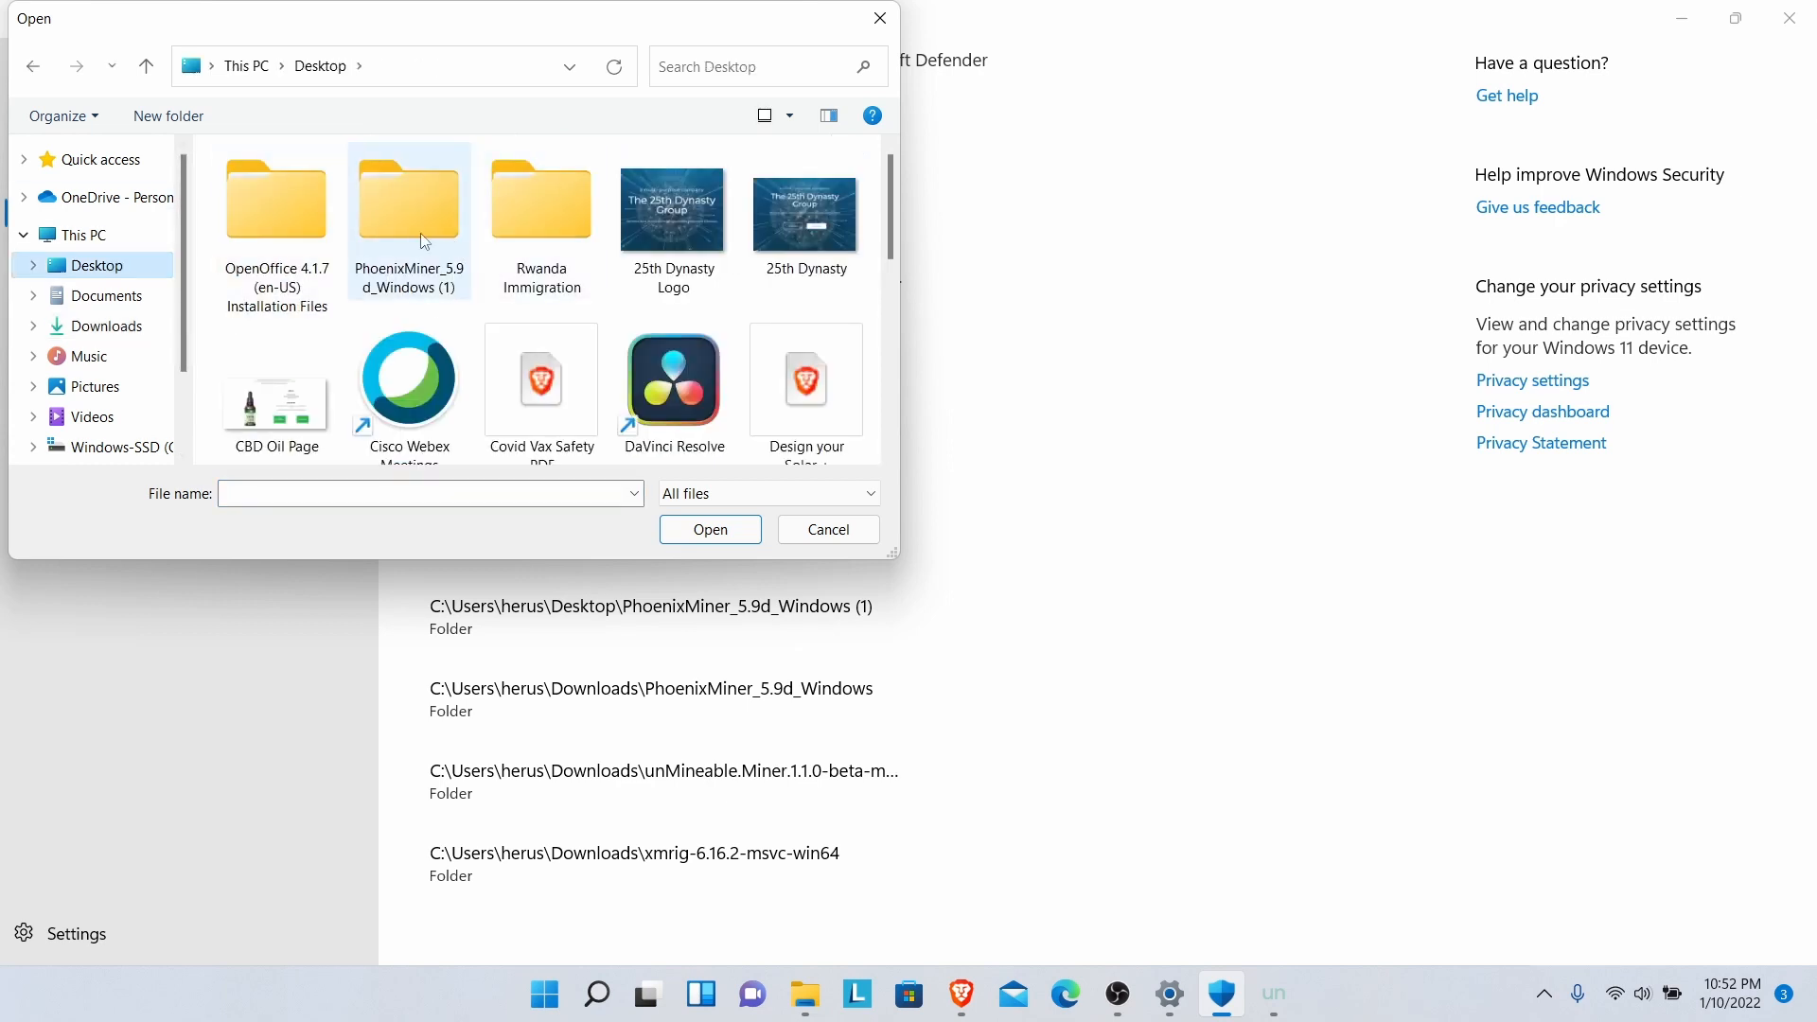
double_click(424, 238)
left_click(348, 195)
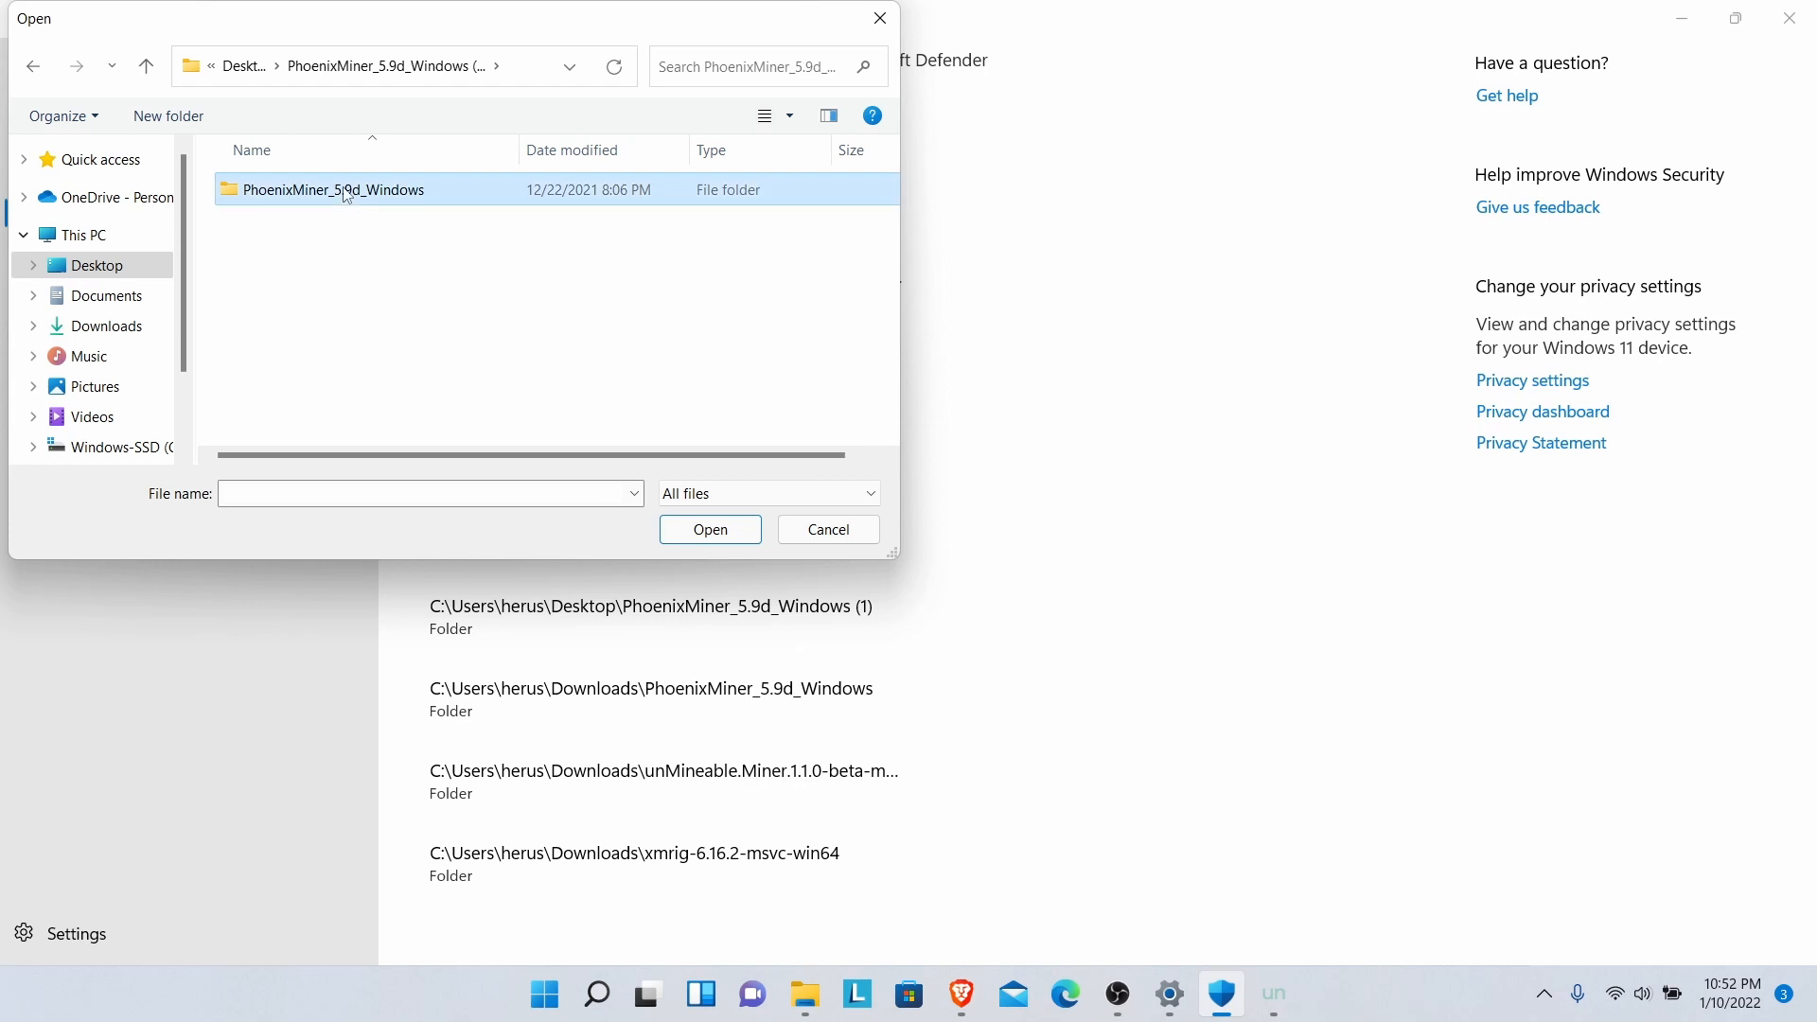
double_click(348, 194)
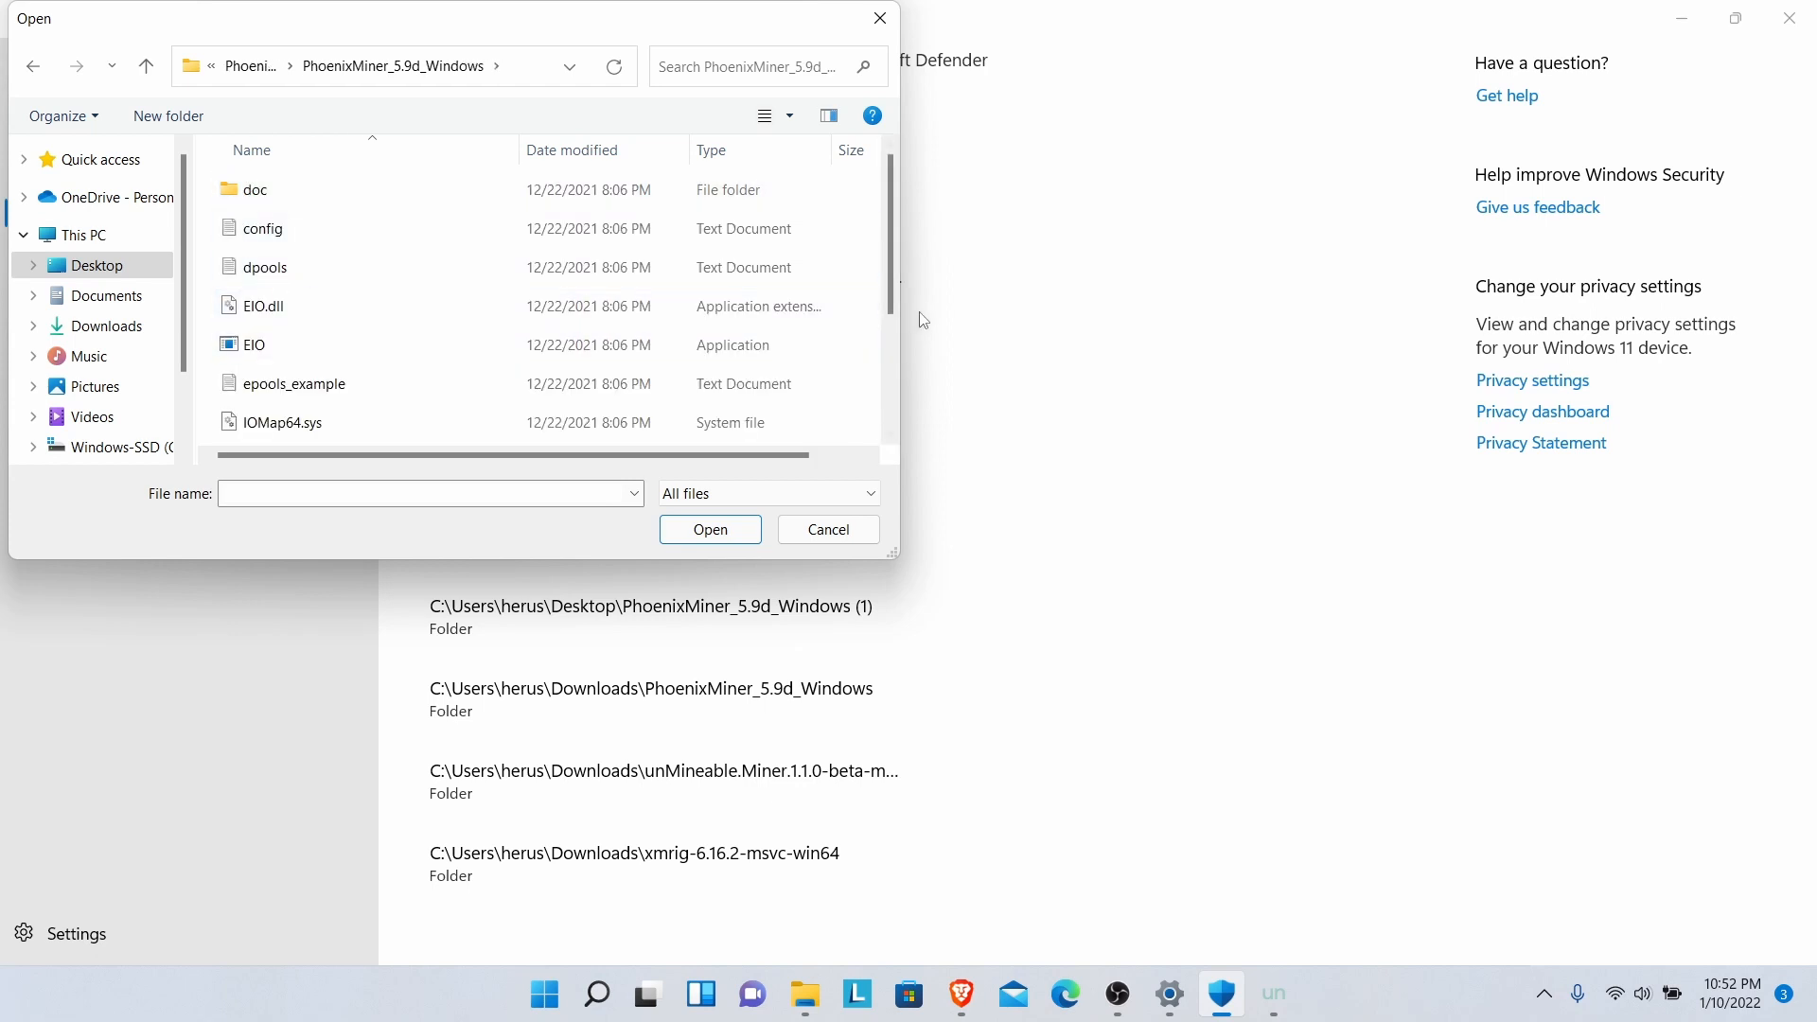
left_click_drag(894, 282, 892, 414)
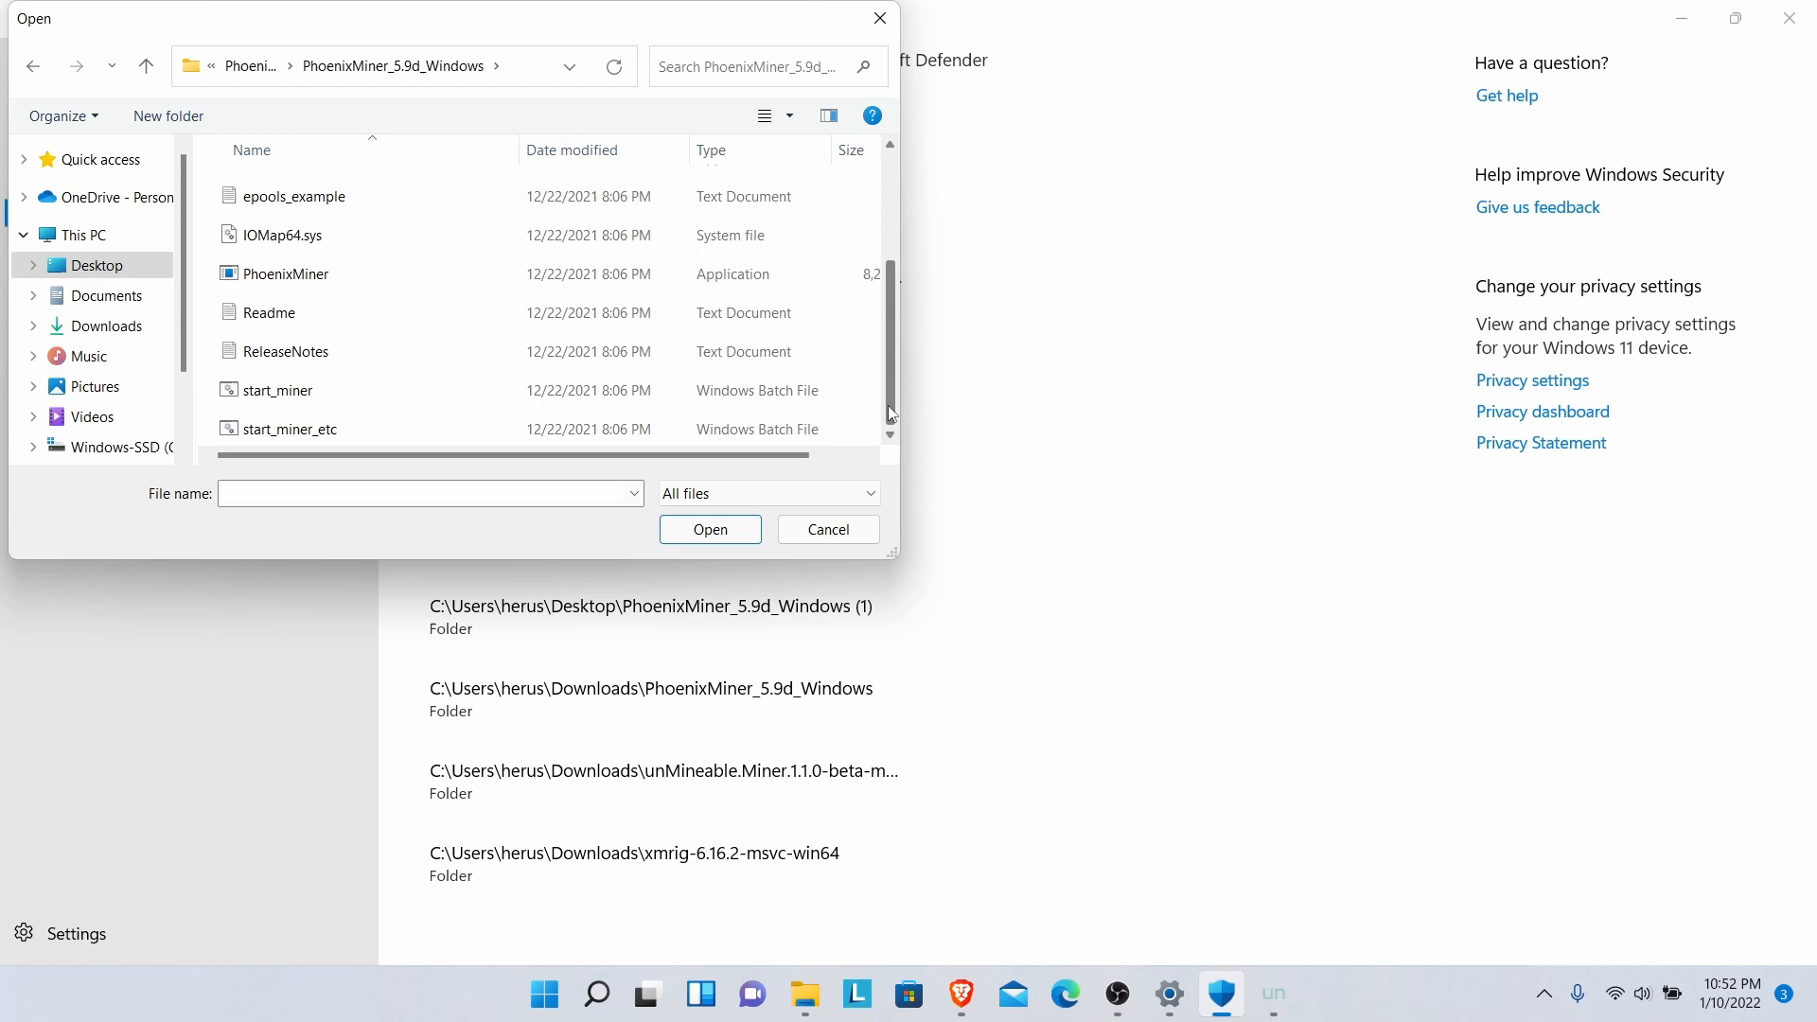
left_click(367, 284)
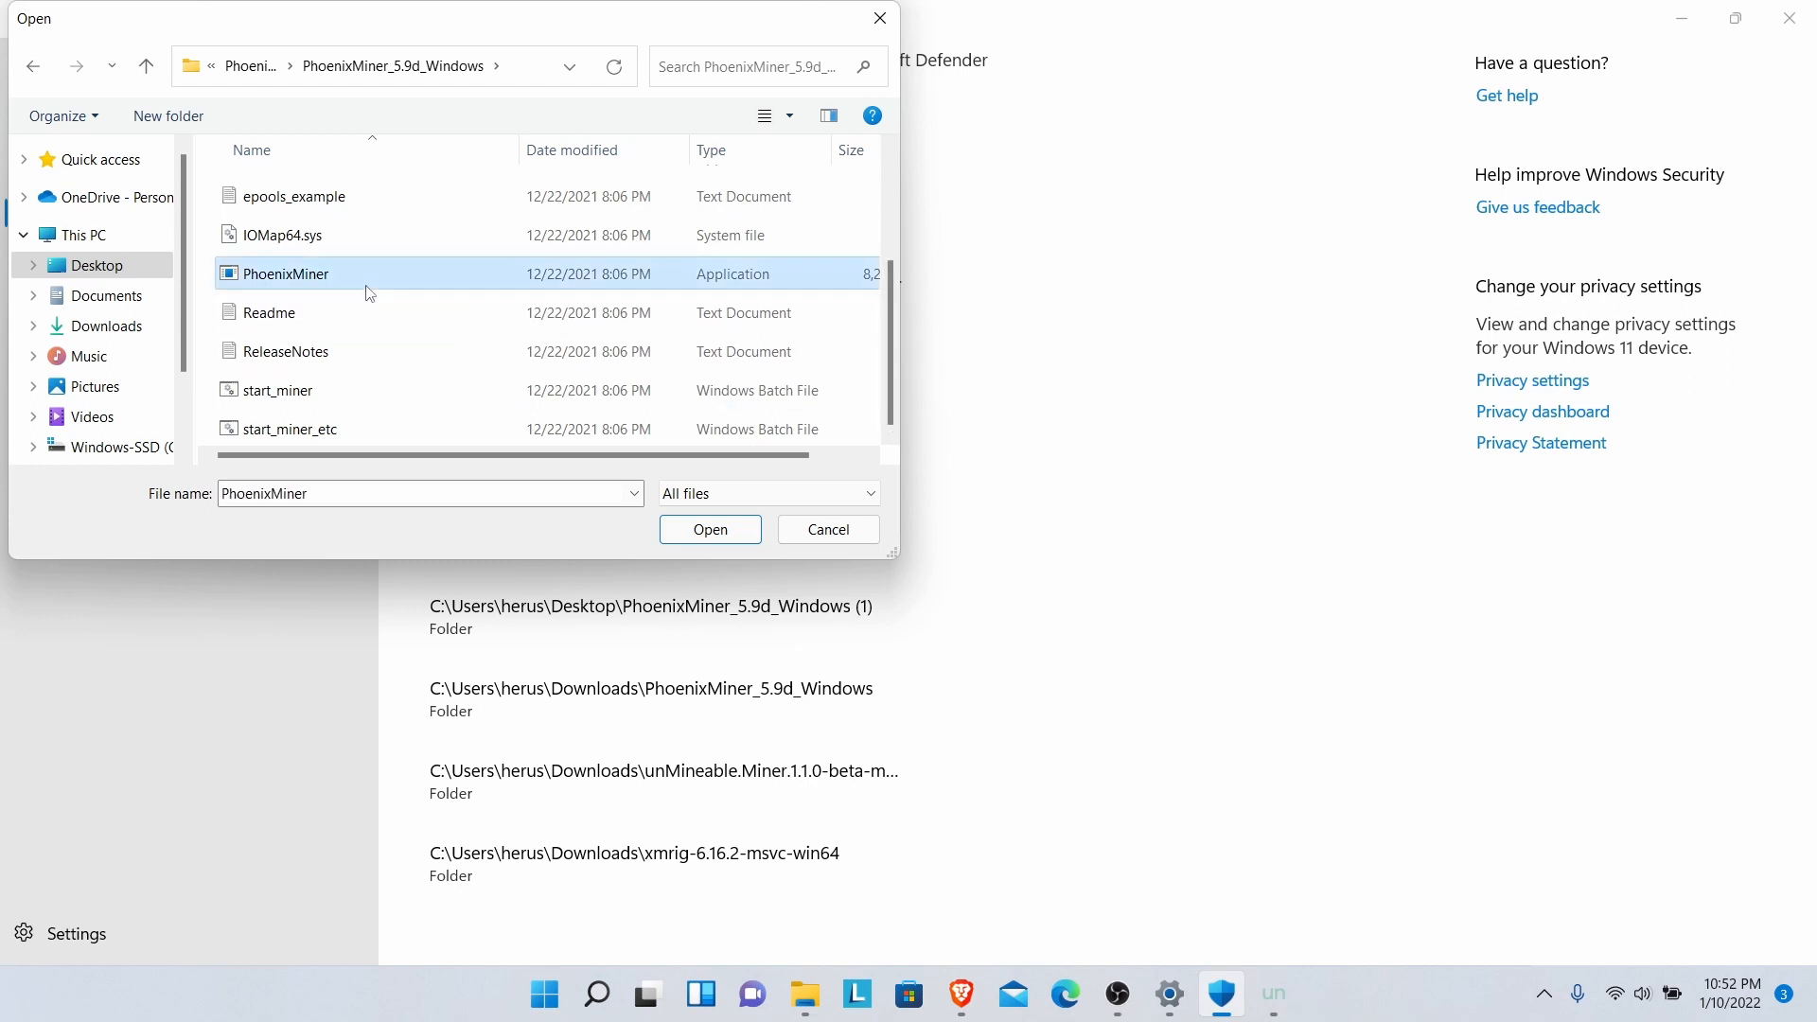
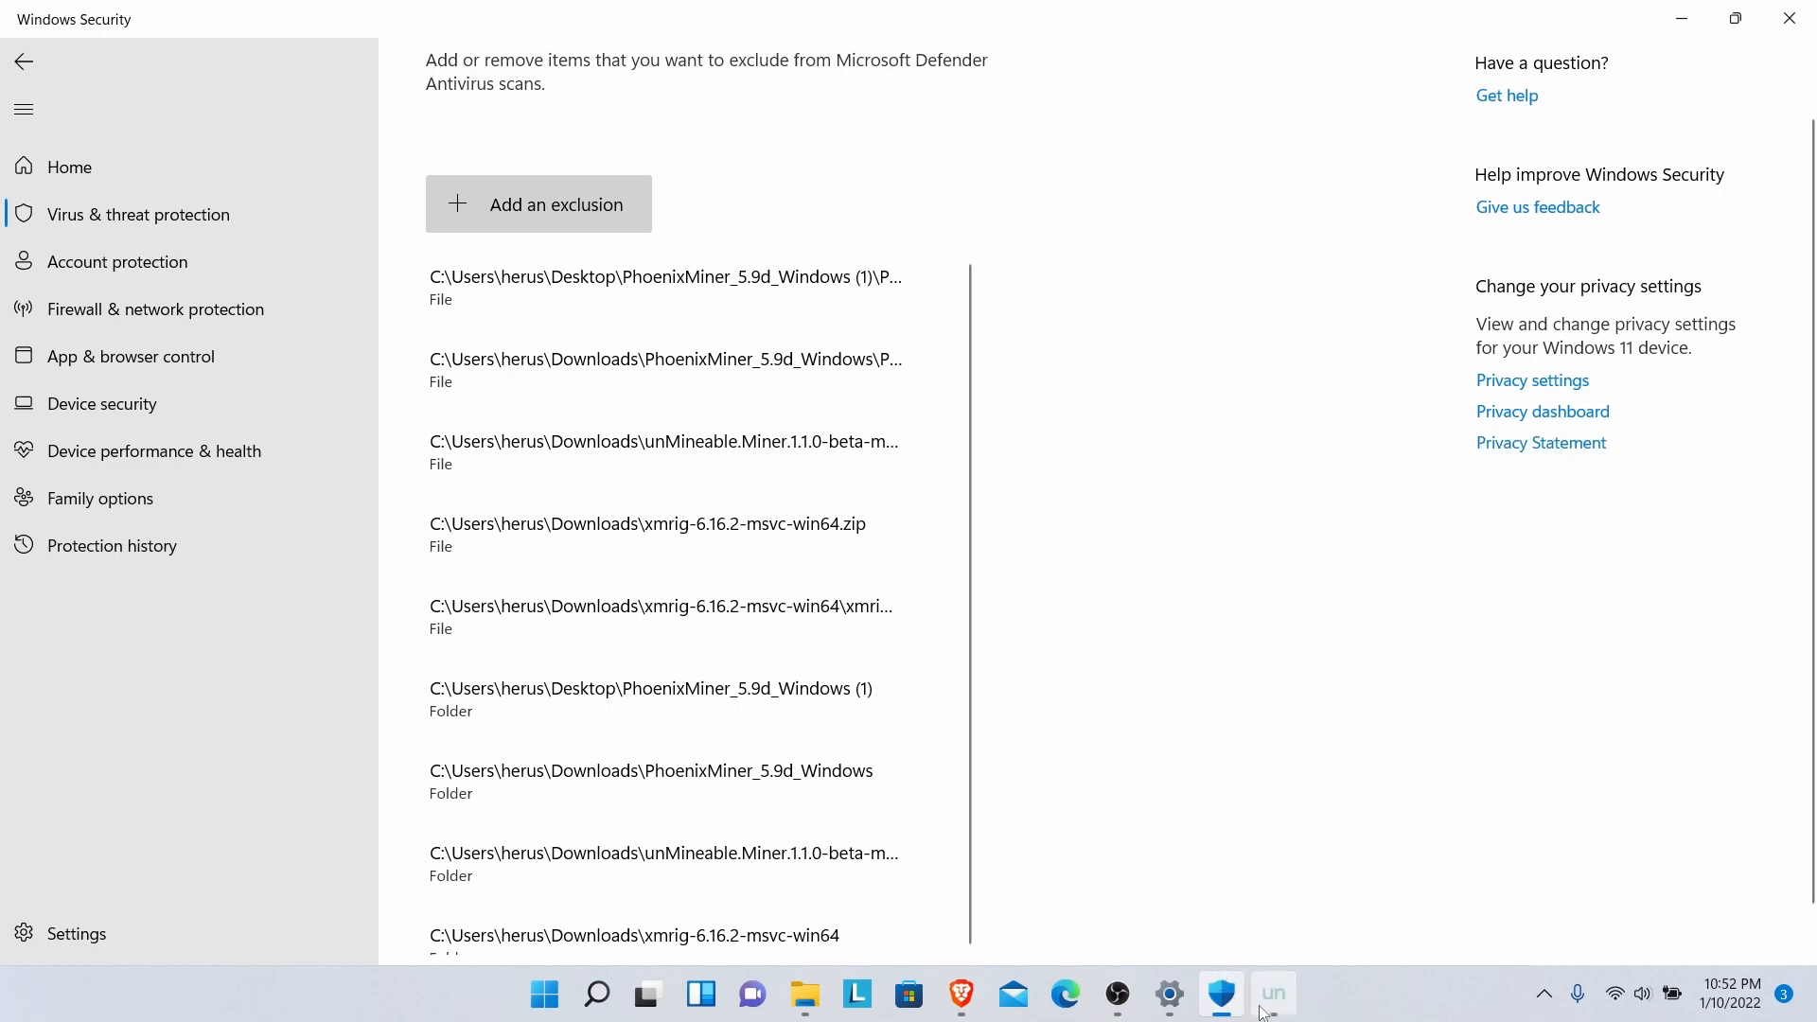
- Minimize the Windows Security exclusions window so Brave's Security and Privacy page shows
mouse_move(1276, 1009)
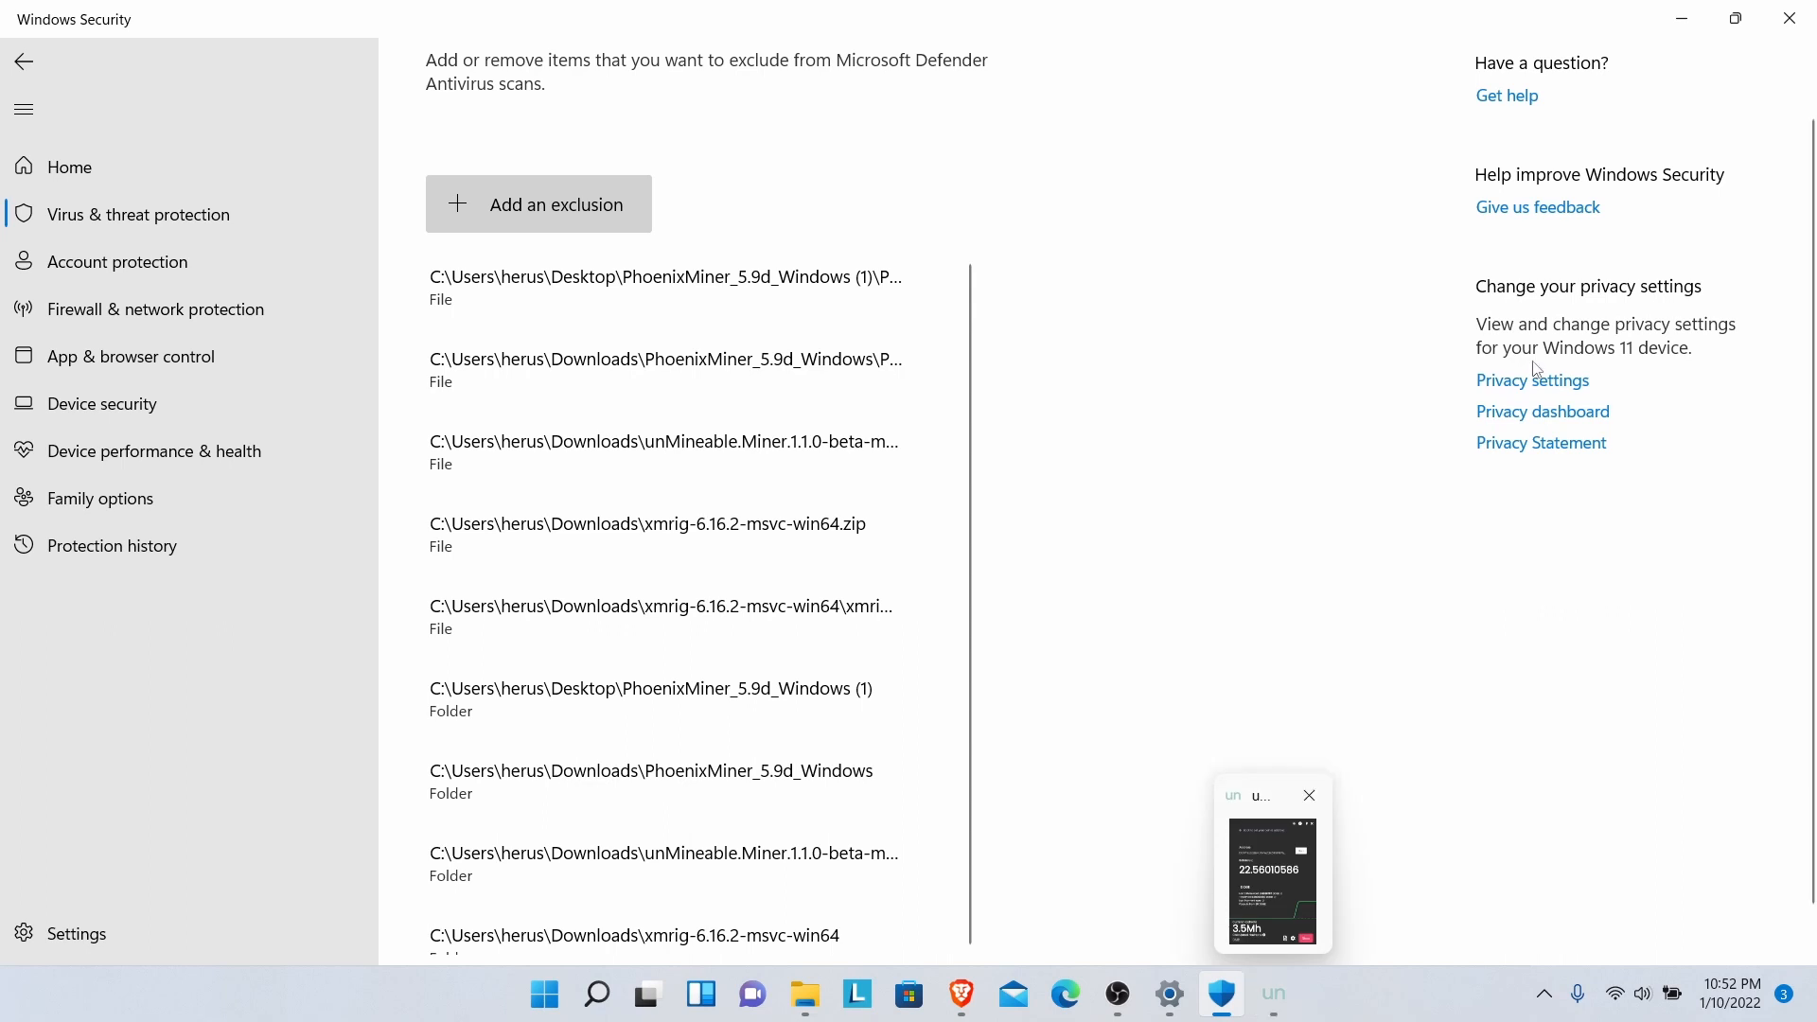
left_click(1691, 28)
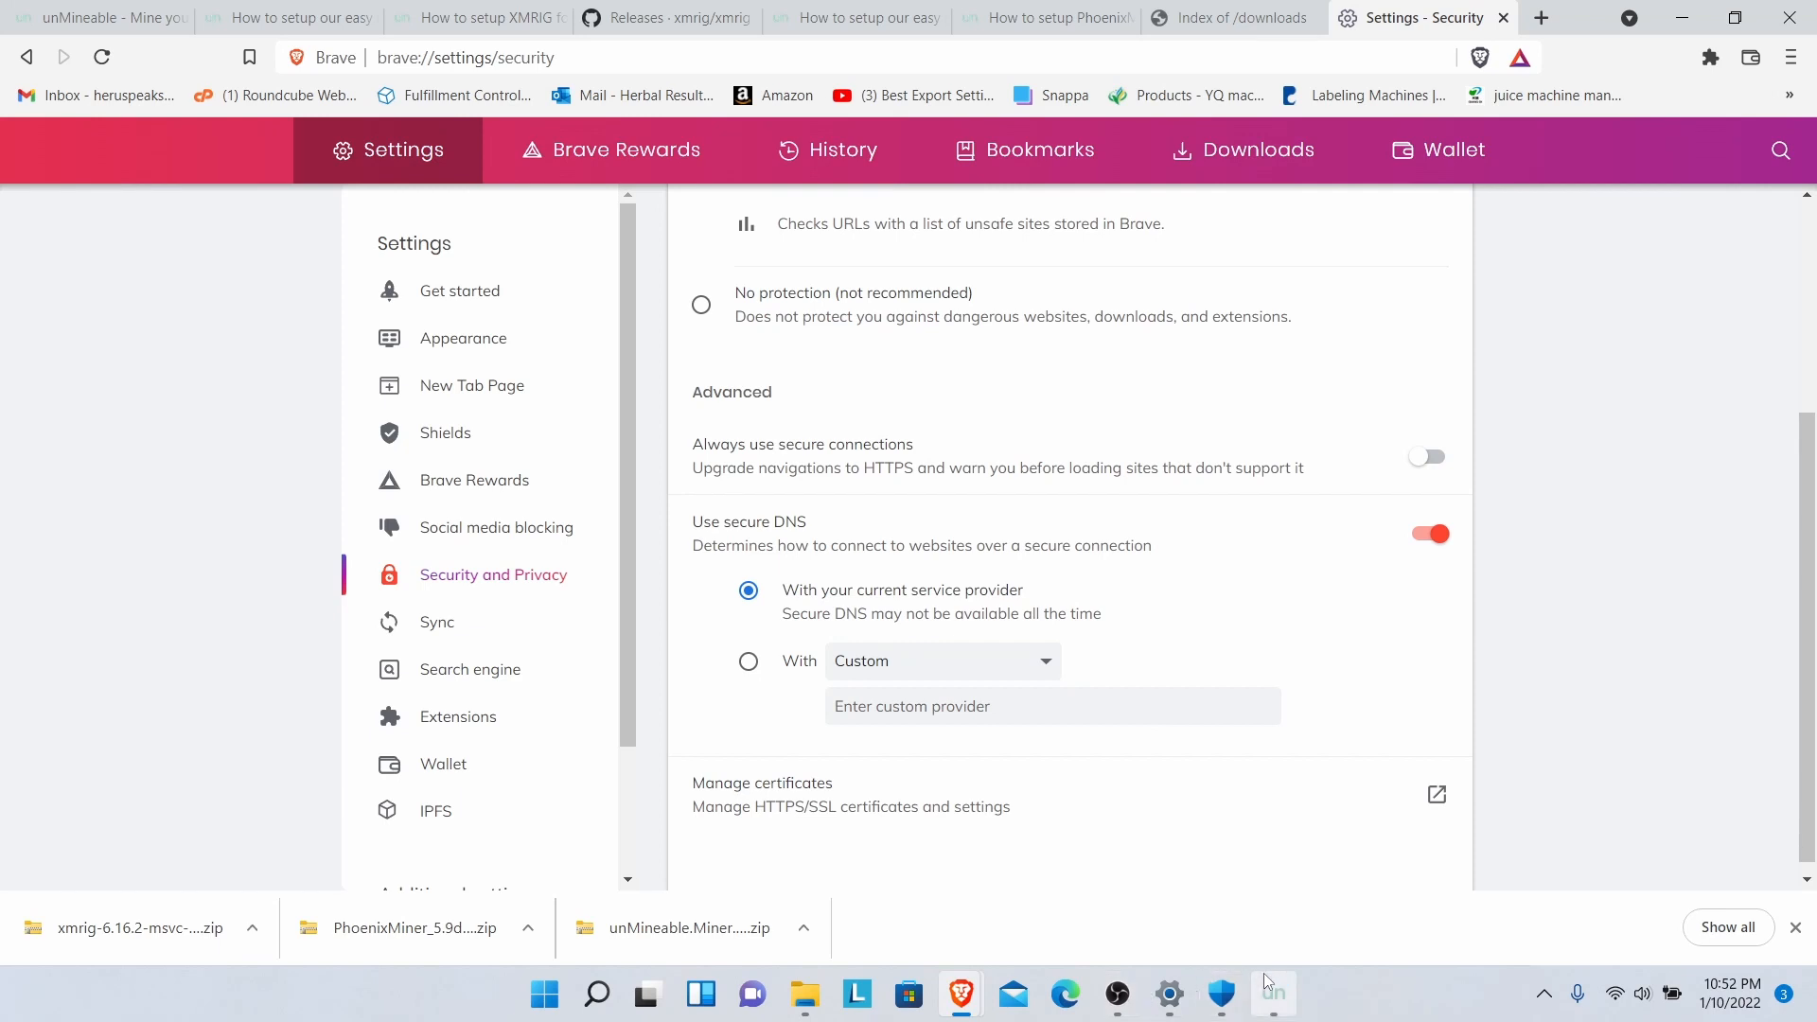
- Switch to unMineable Miner and return from the DOGE balance page to coin and address setup
left_click(1275, 1005)
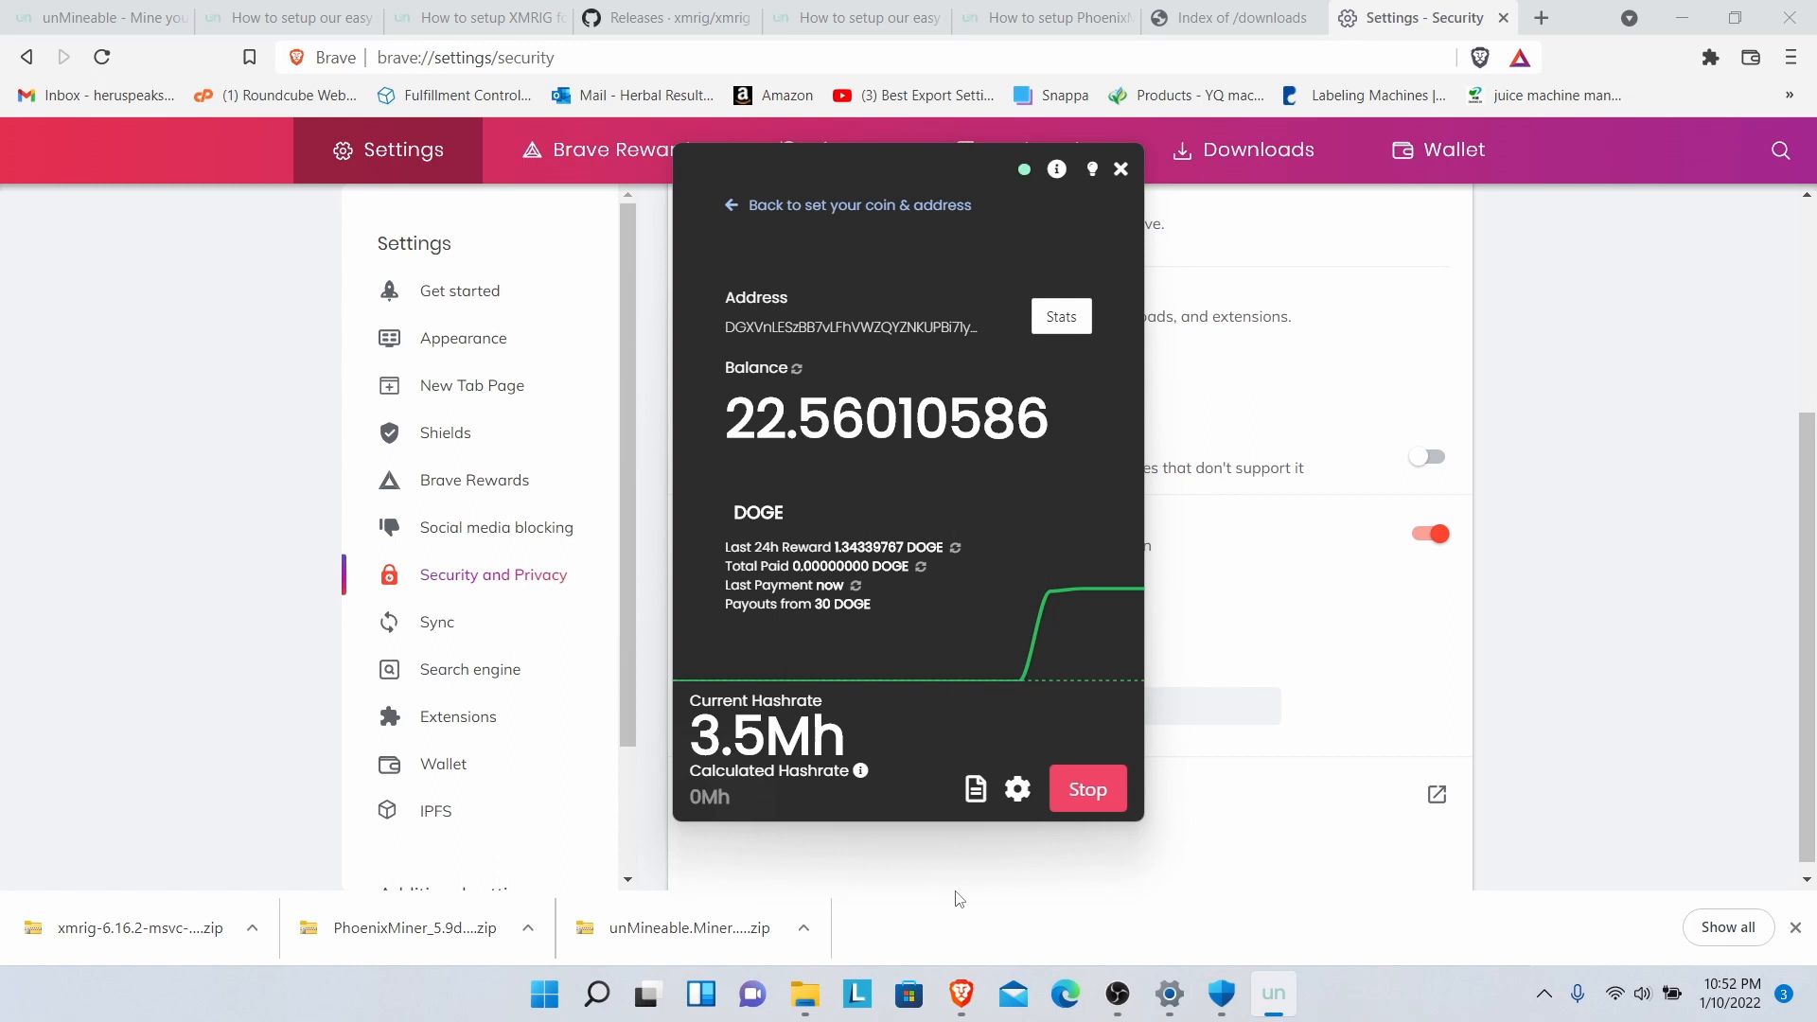
mouse_move(1268, 1008)
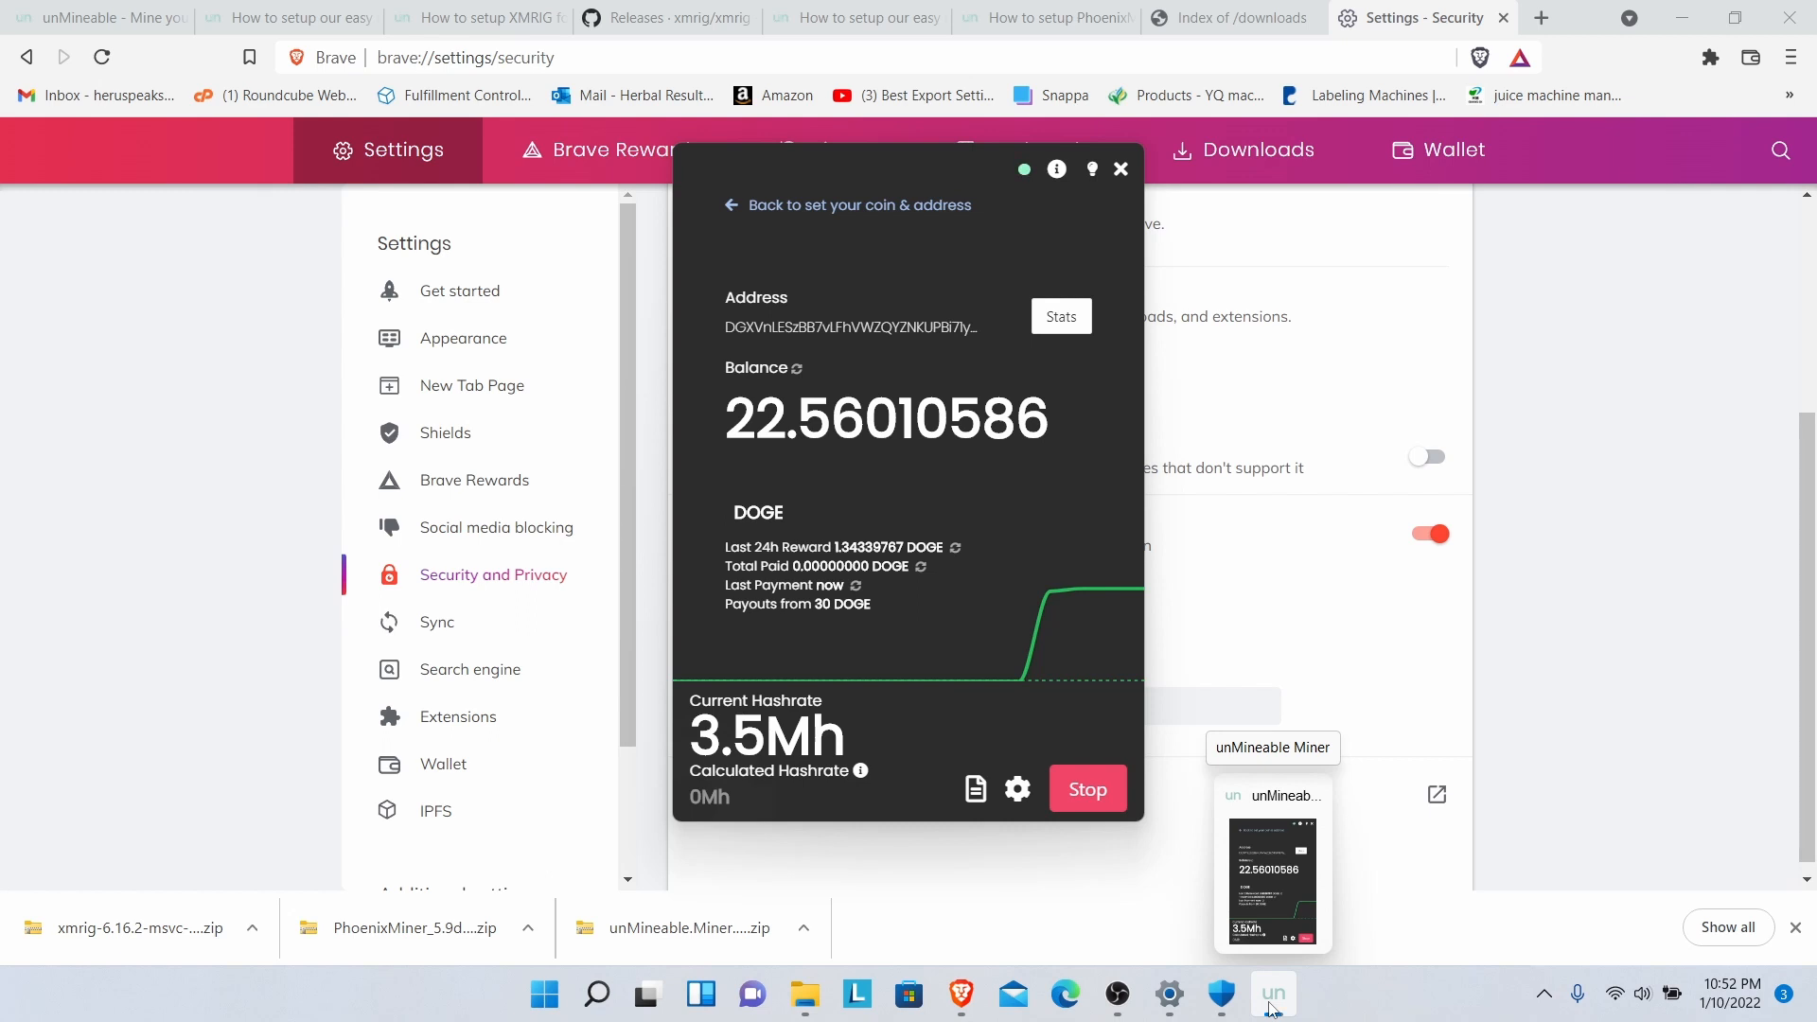
left_click(887, 212)
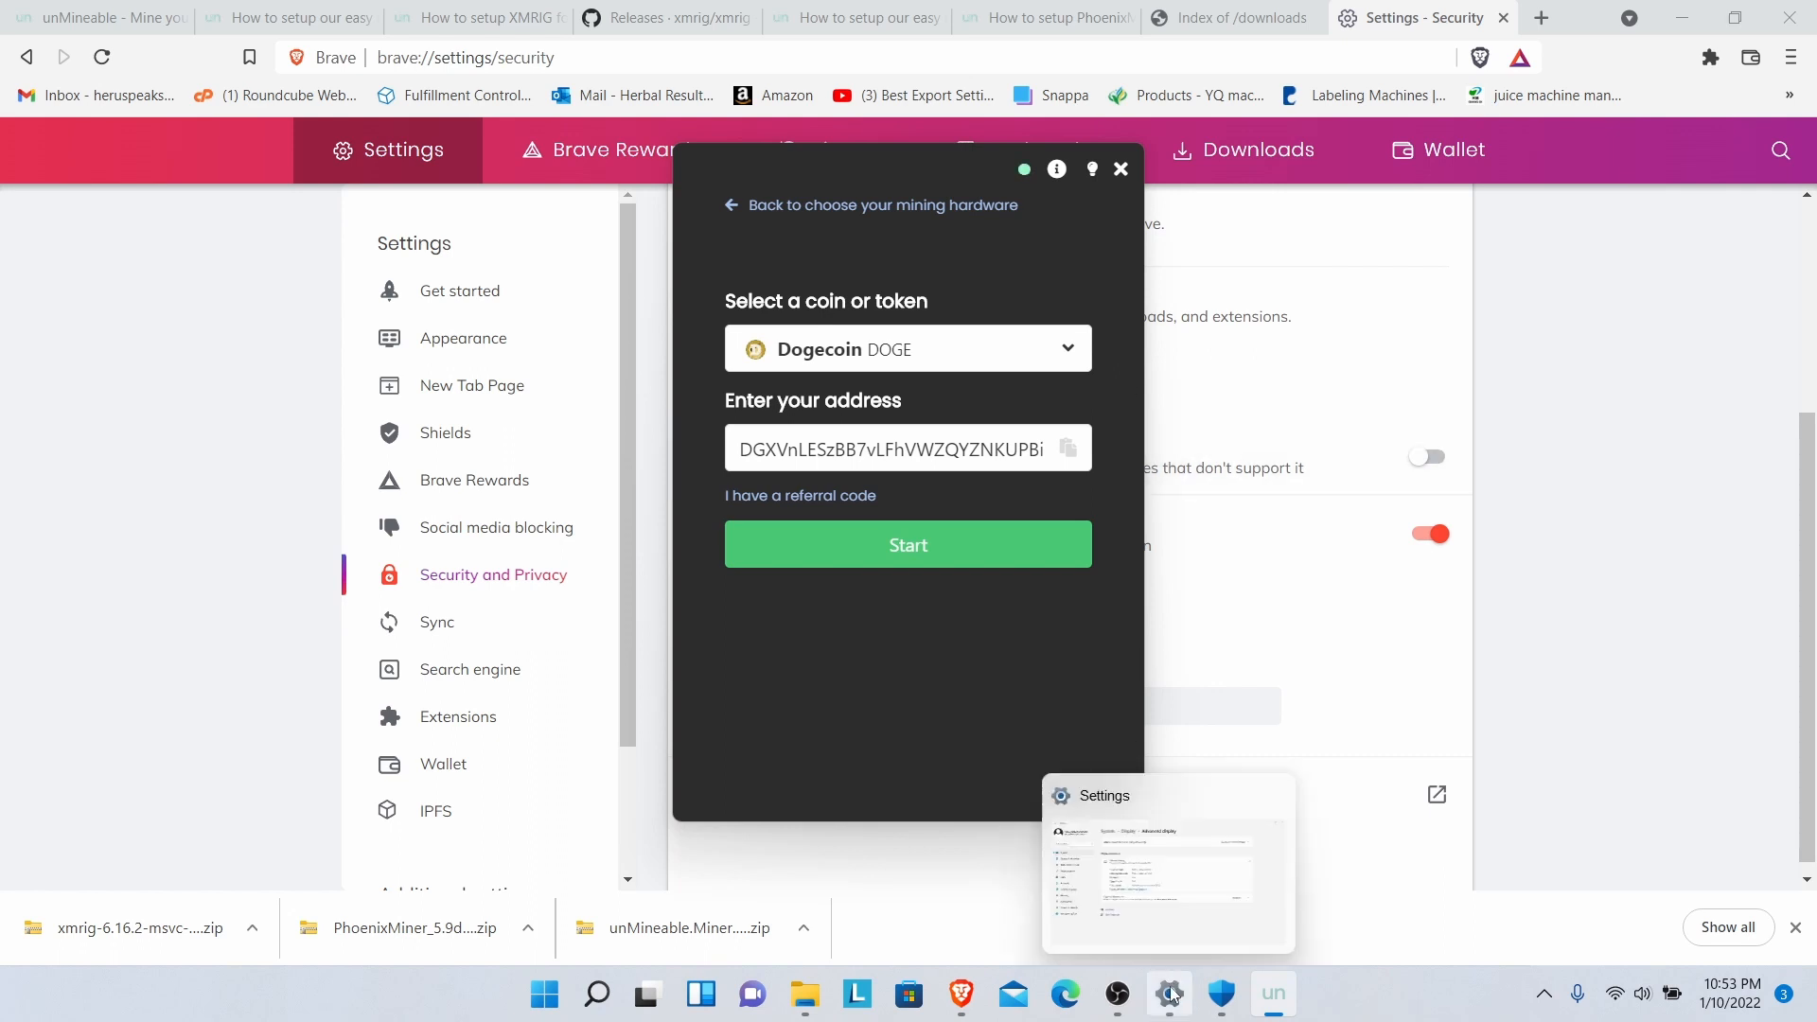
mouse_move(1250, 993)
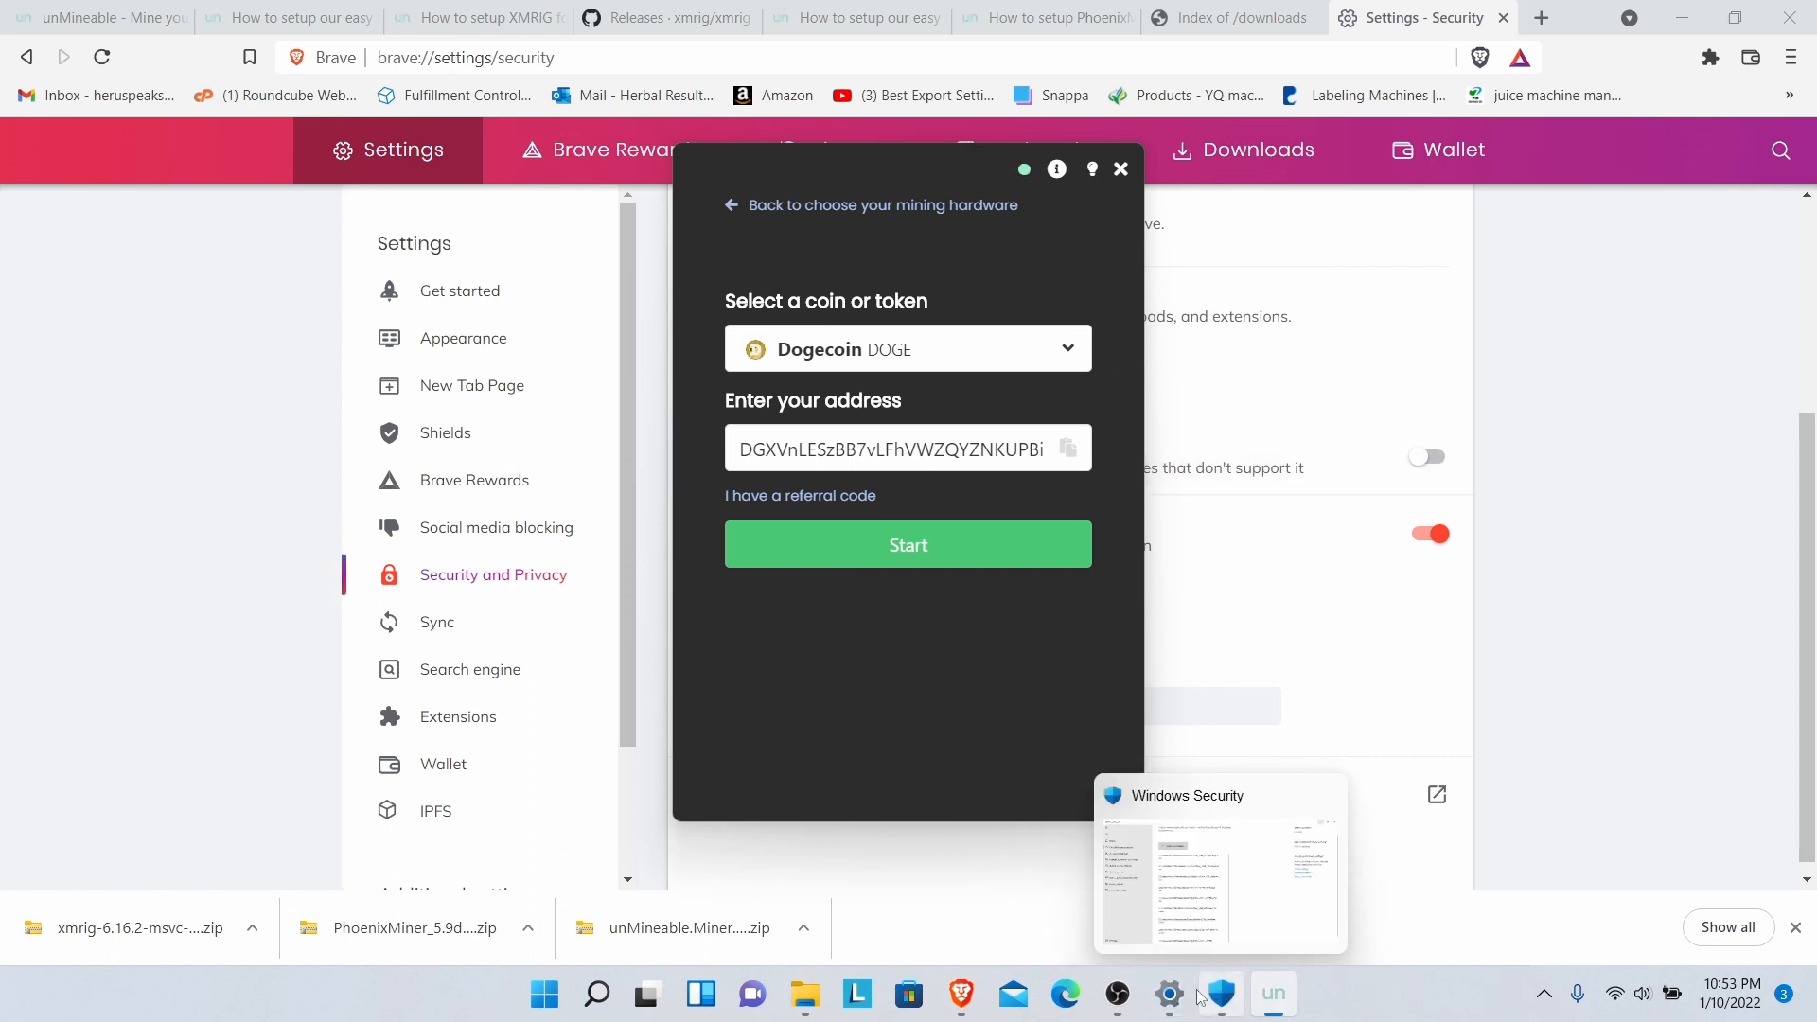
mouse_move(1123, 996)
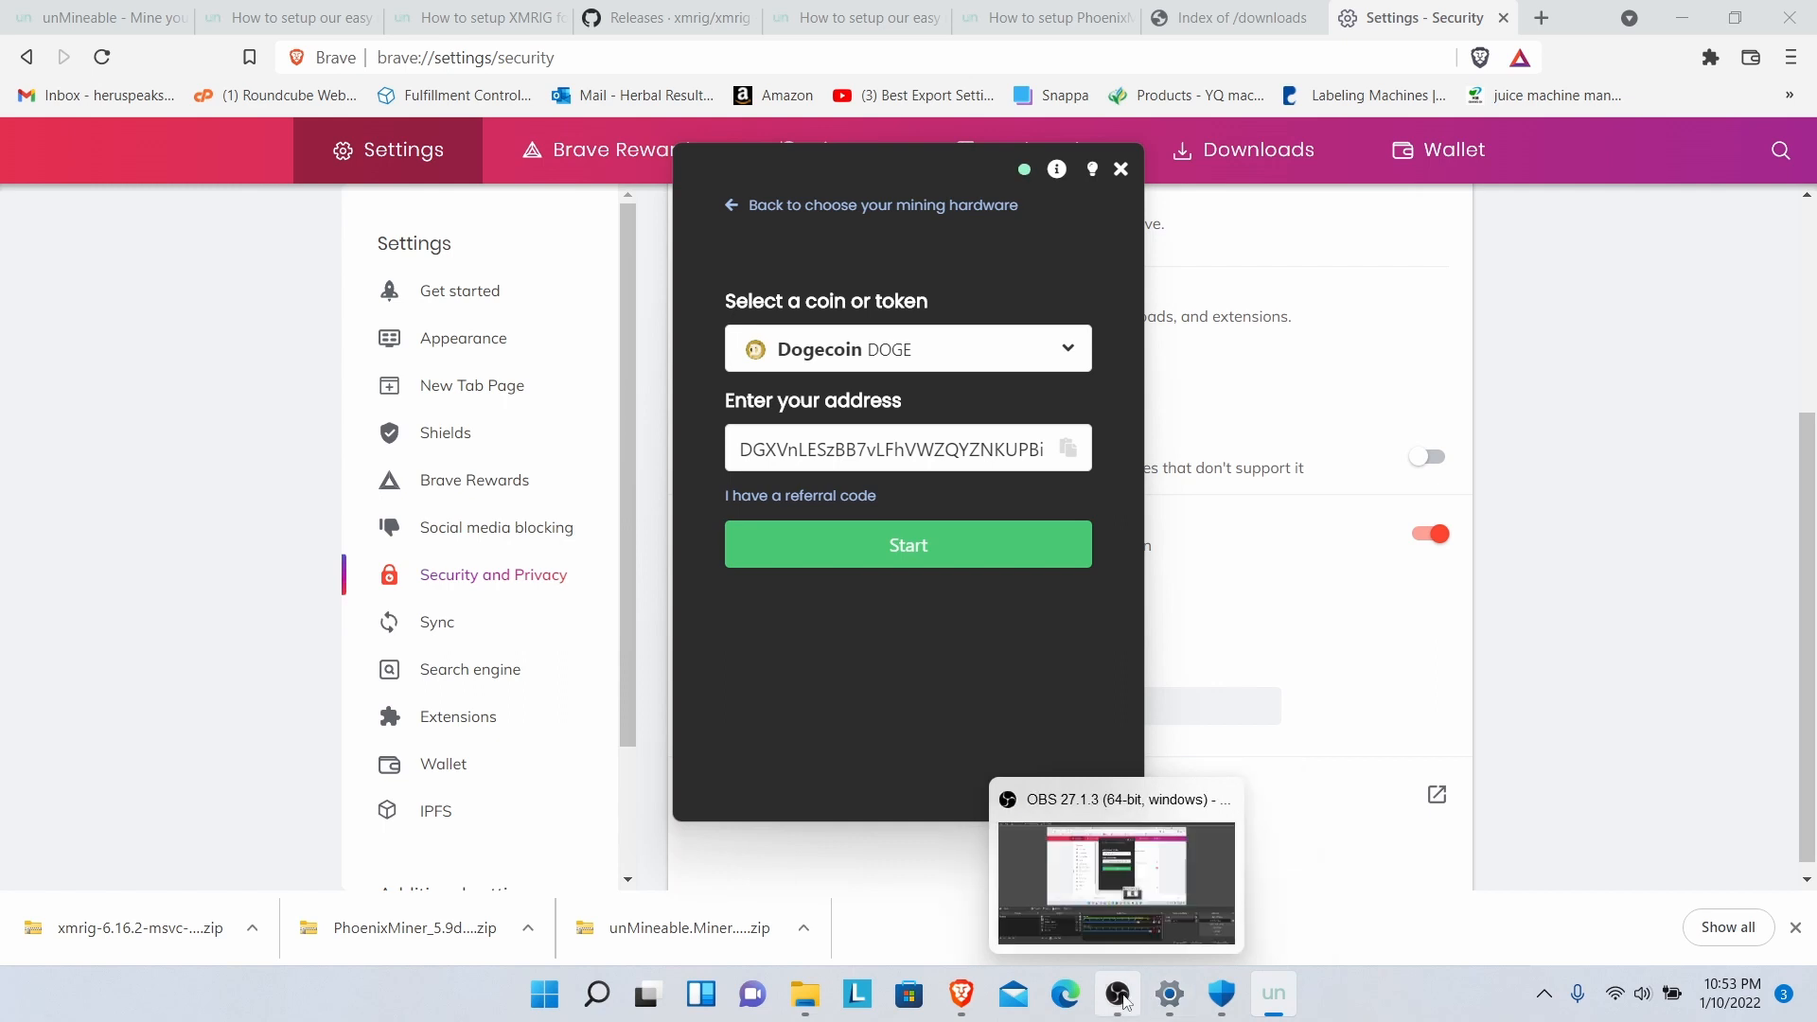
- Bring OBS Studio to the front and stop the screen recording
left_click(1120, 996)
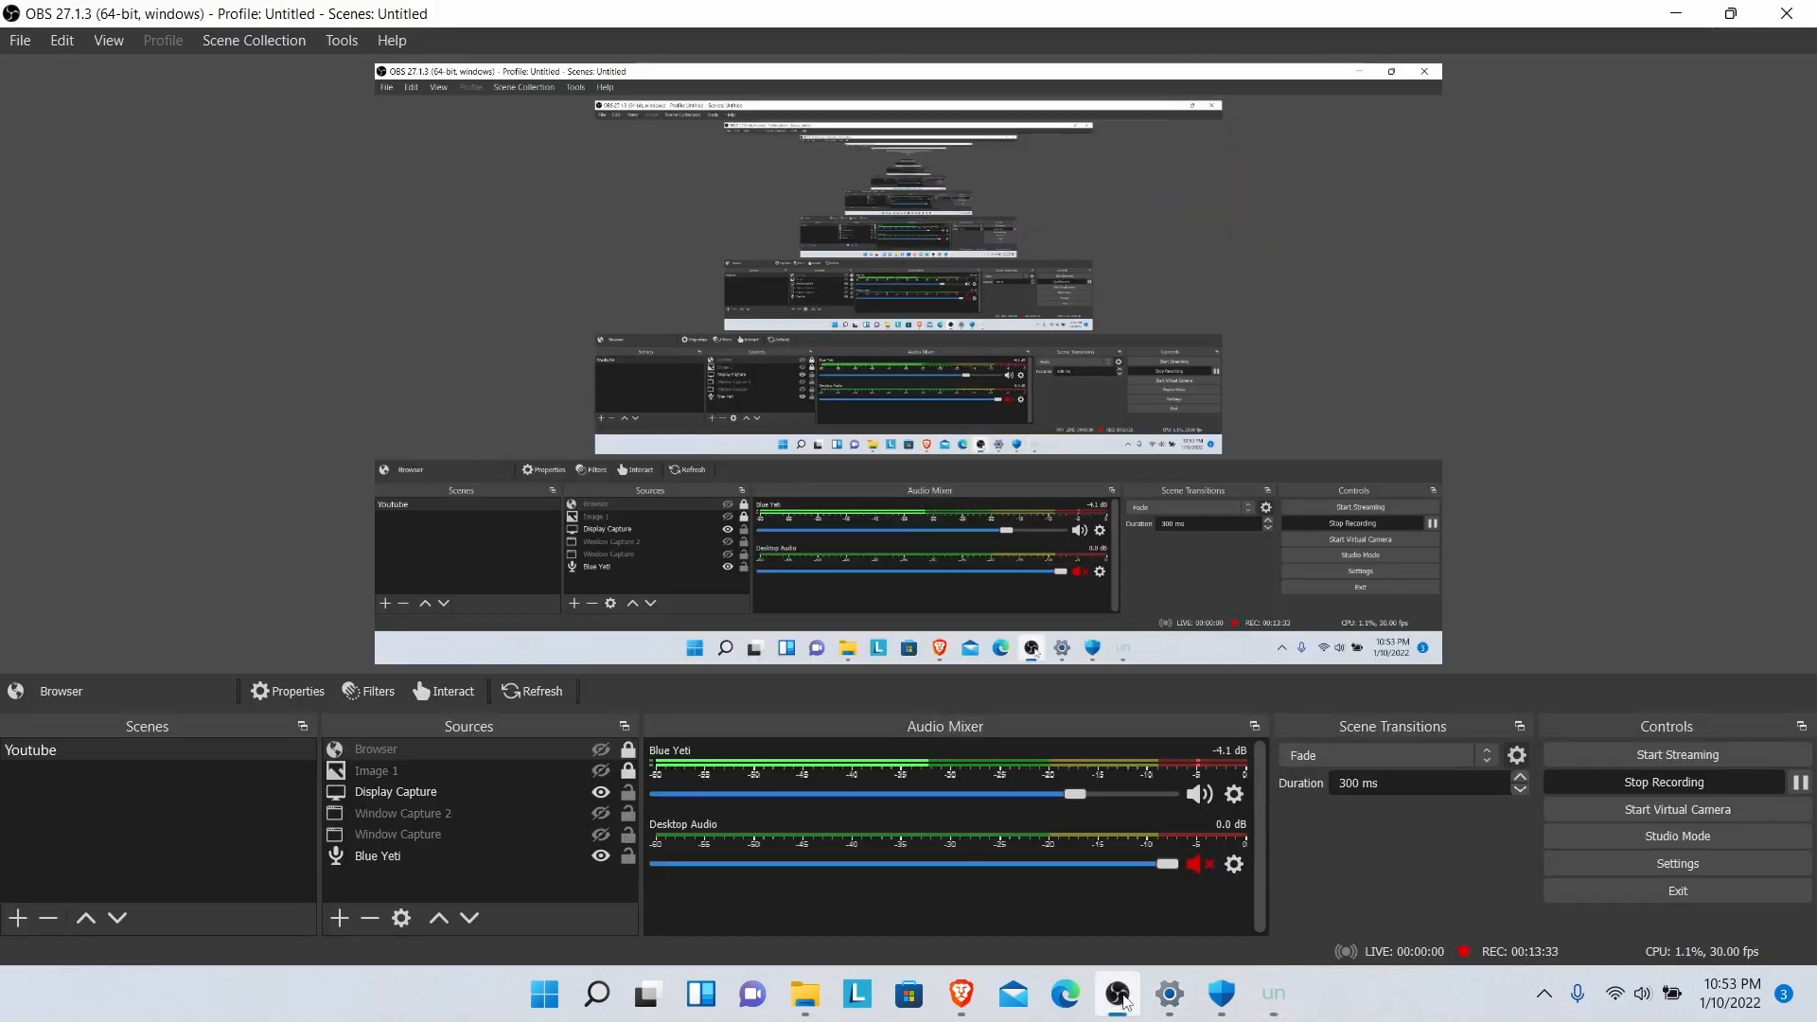
left_click(1688, 777)
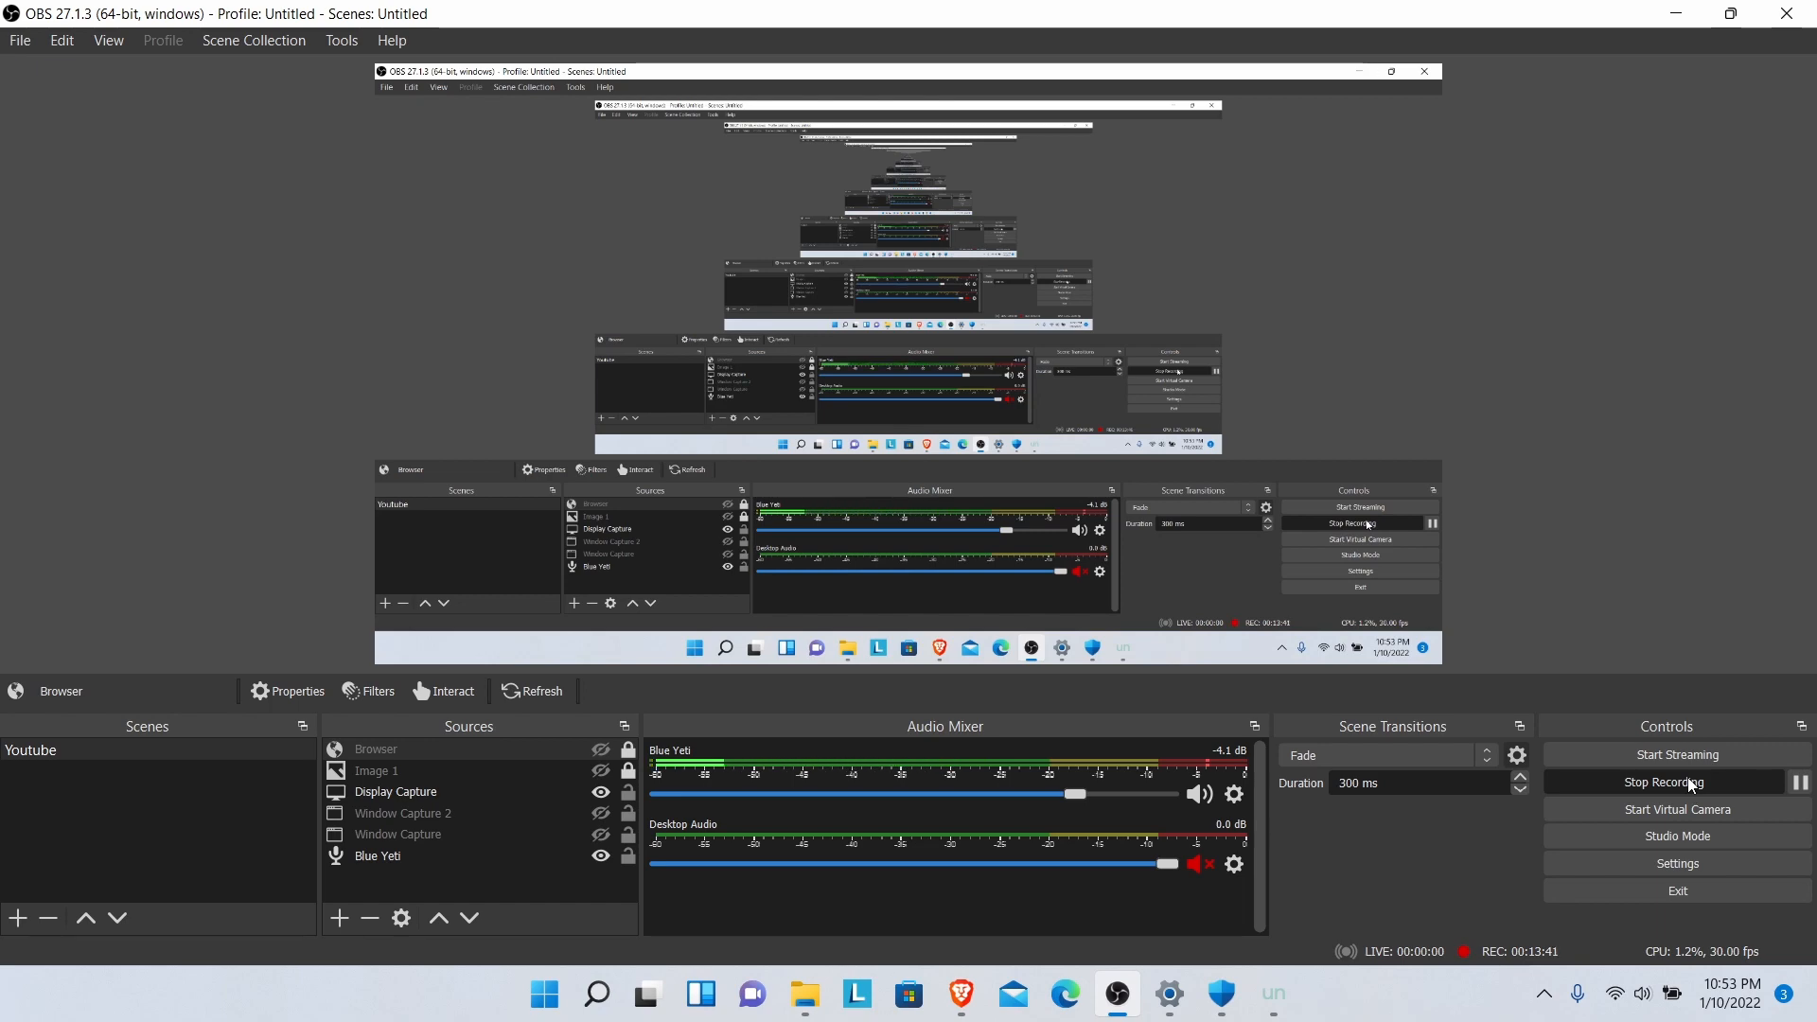